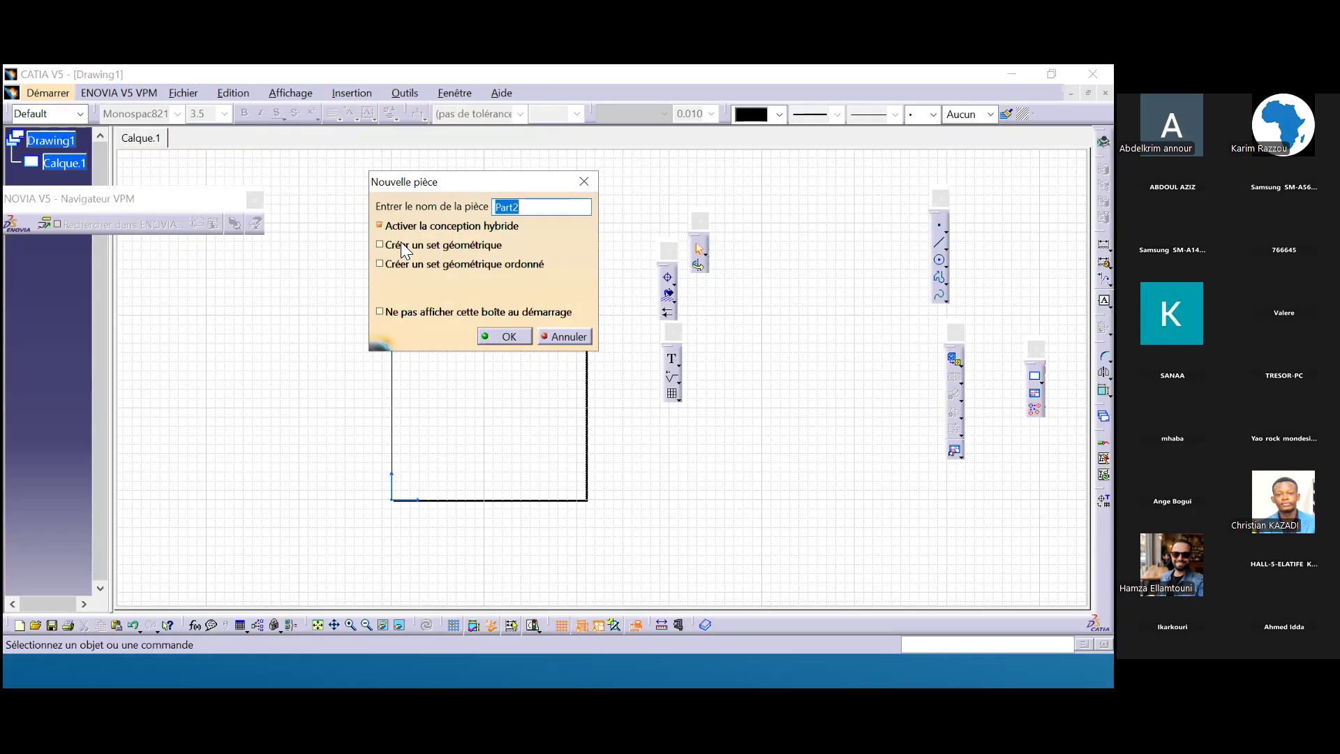
Create a new part named Part2 with hybrid design enabled.
{"action": "left_click_drag", "start_coordinate": [441, 182], "coordinate": [401, 278]}
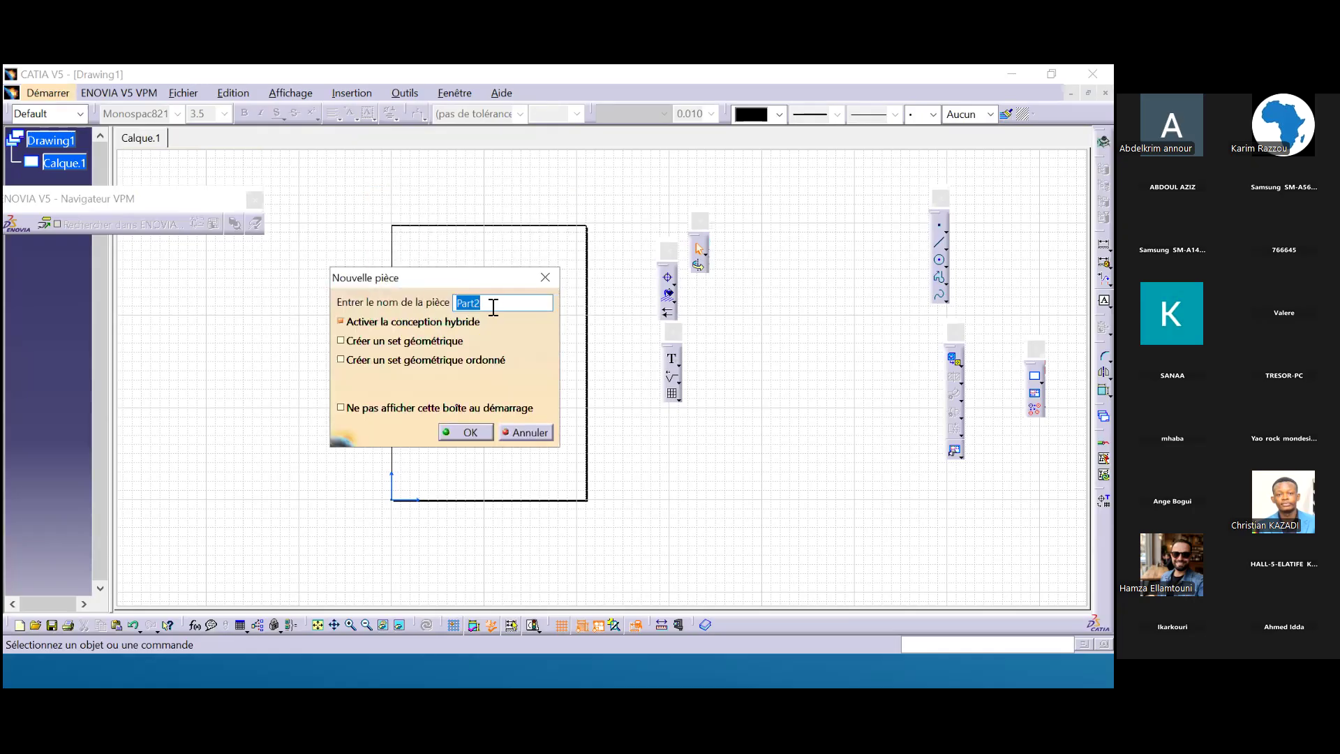
{"action": "key", "text": "Return"}
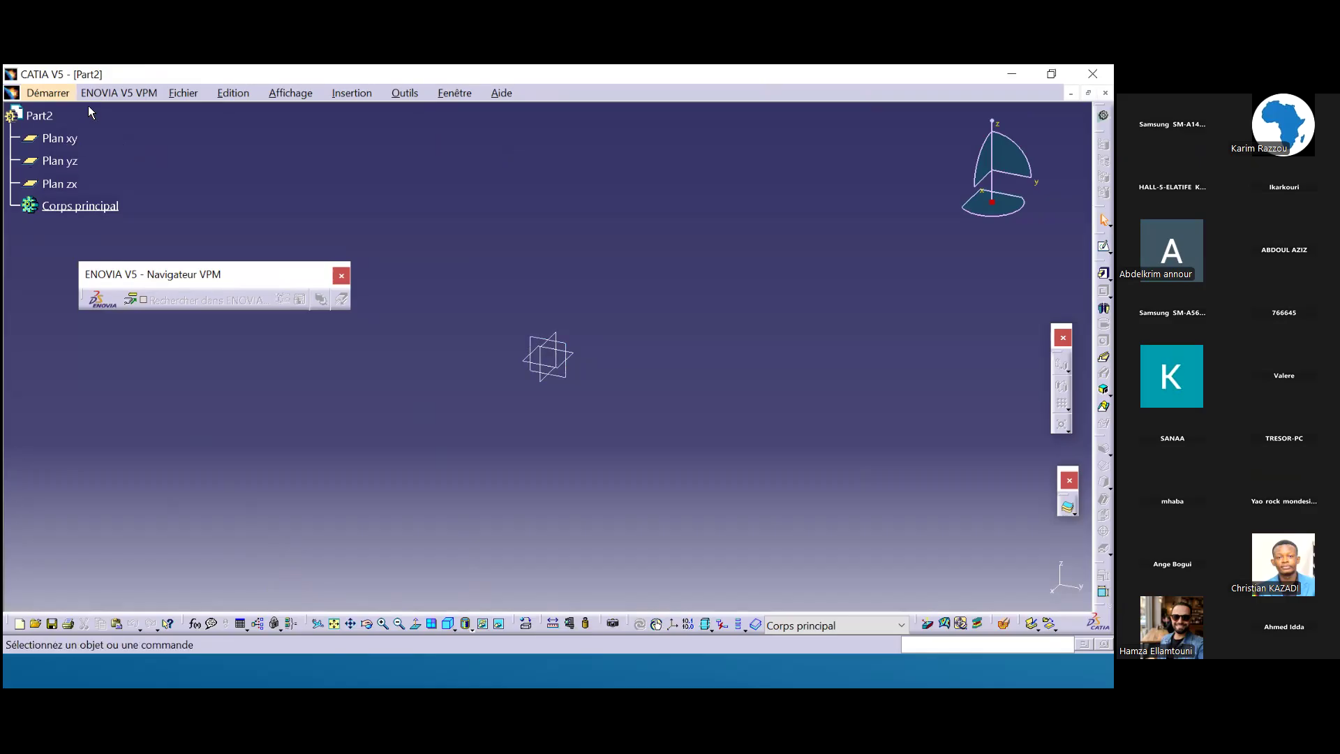
Examine the Infrastructure, Conception Mécanique and Forme workbench lists and choose the Part Design workbench.
{"action": "left_click", "coordinate": [65, 94]}
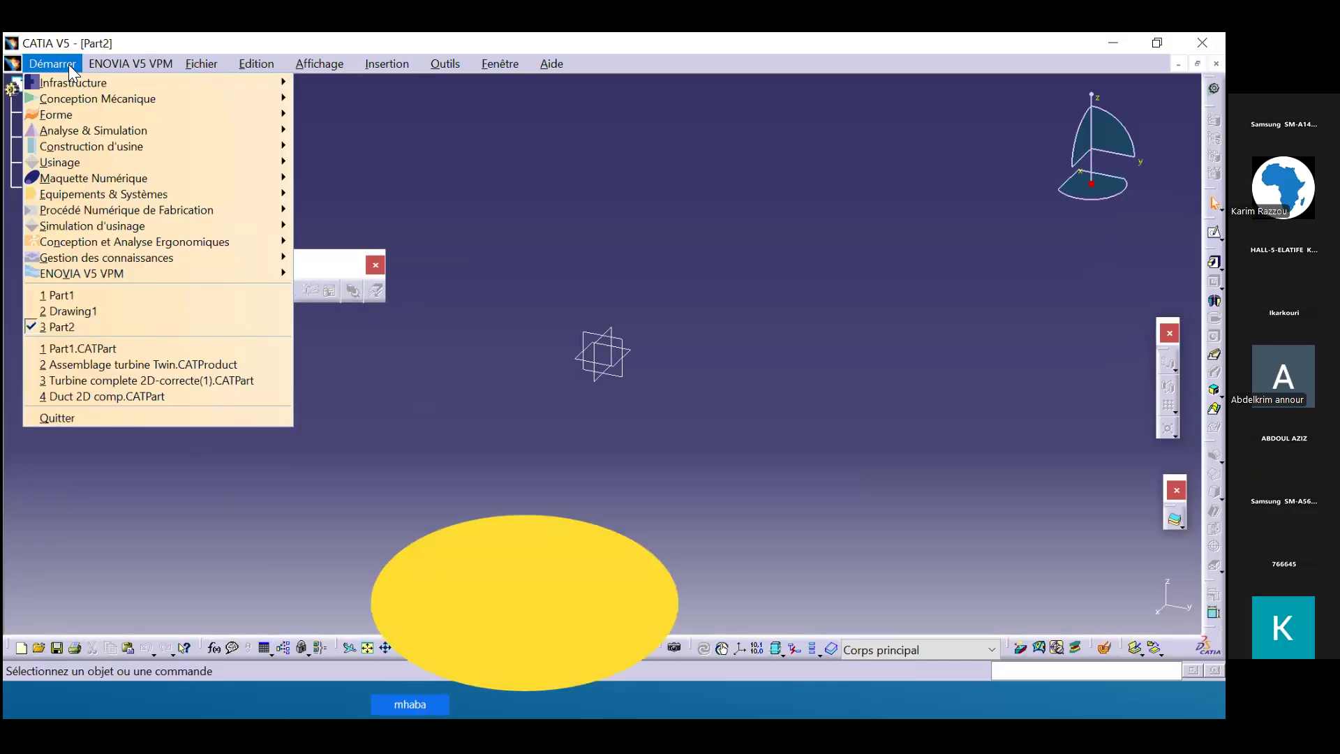
{"action": "mouse_move", "coordinate": [95, 83]}
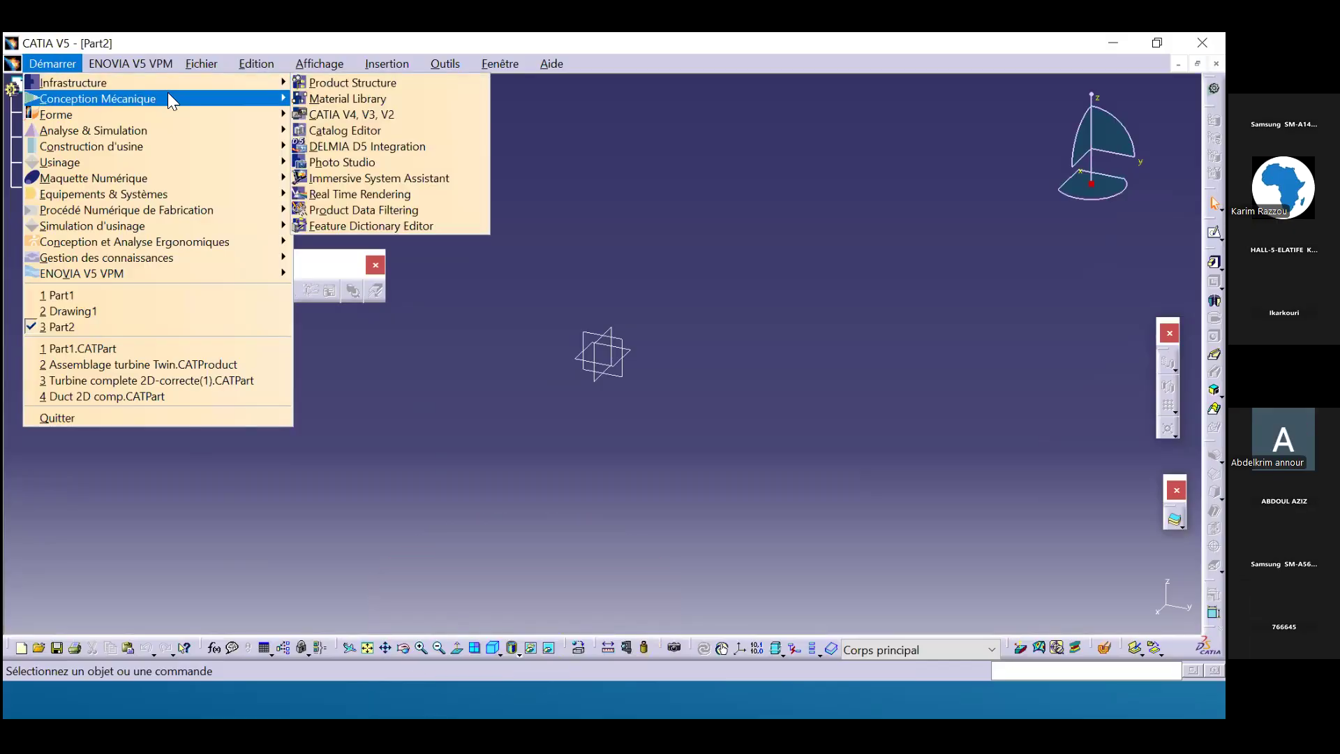
{"action": "mouse_move", "coordinate": [169, 92]}
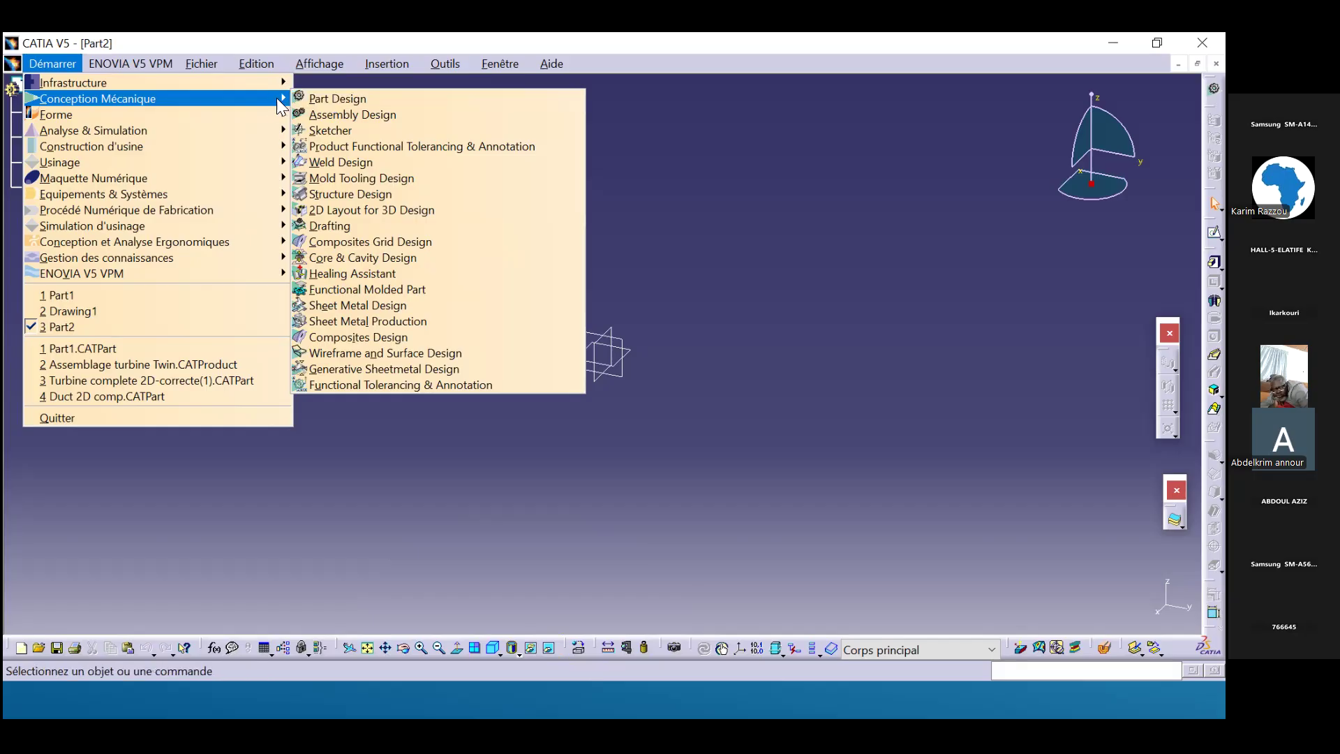
{"action": "mouse_move", "coordinate": [273, 121]}
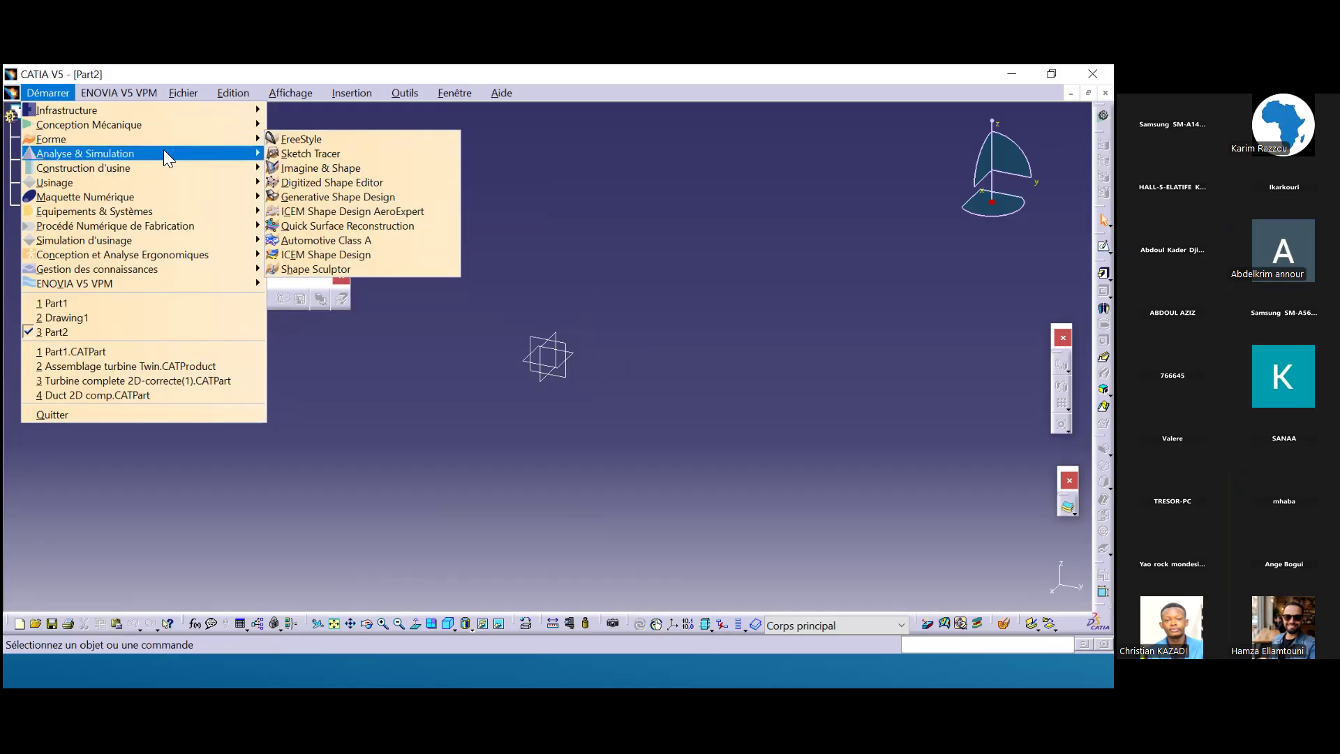
{"action": "mouse_move", "coordinate": [152, 158]}
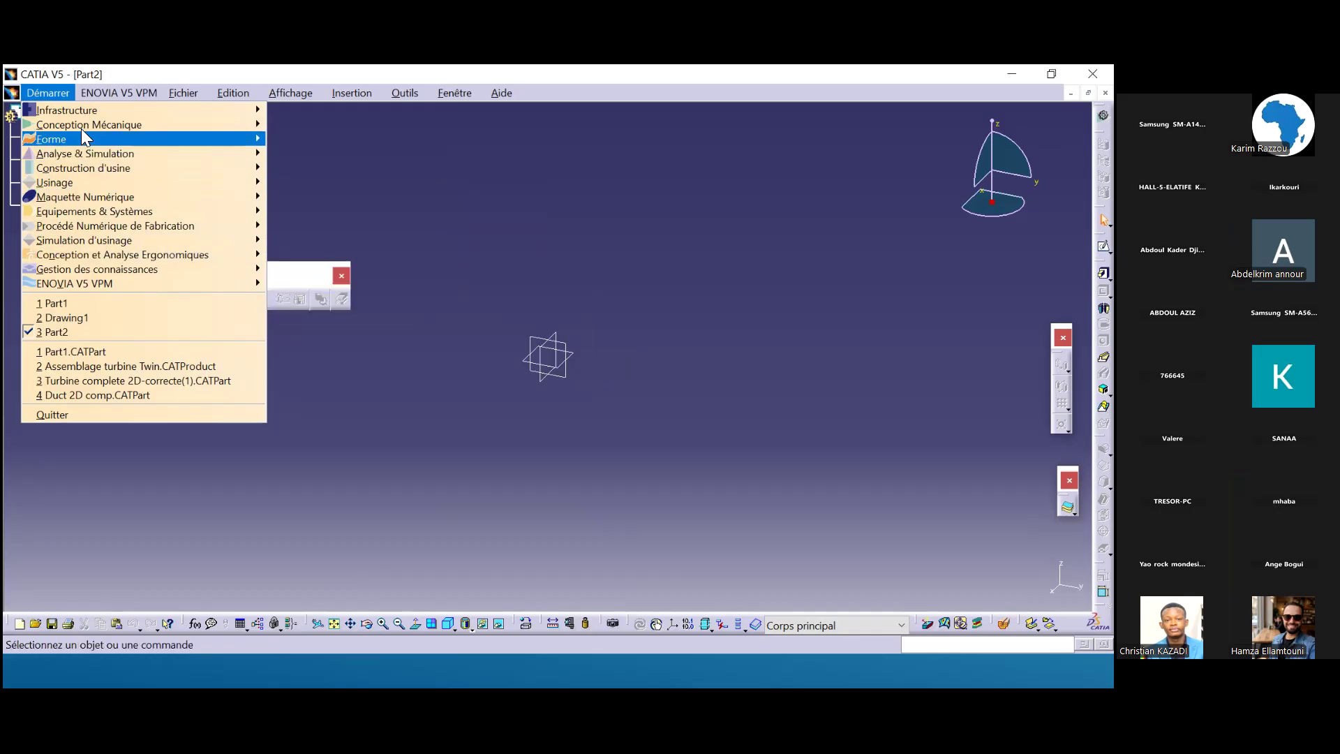
{"action": "mouse_move", "coordinate": [86, 128]}
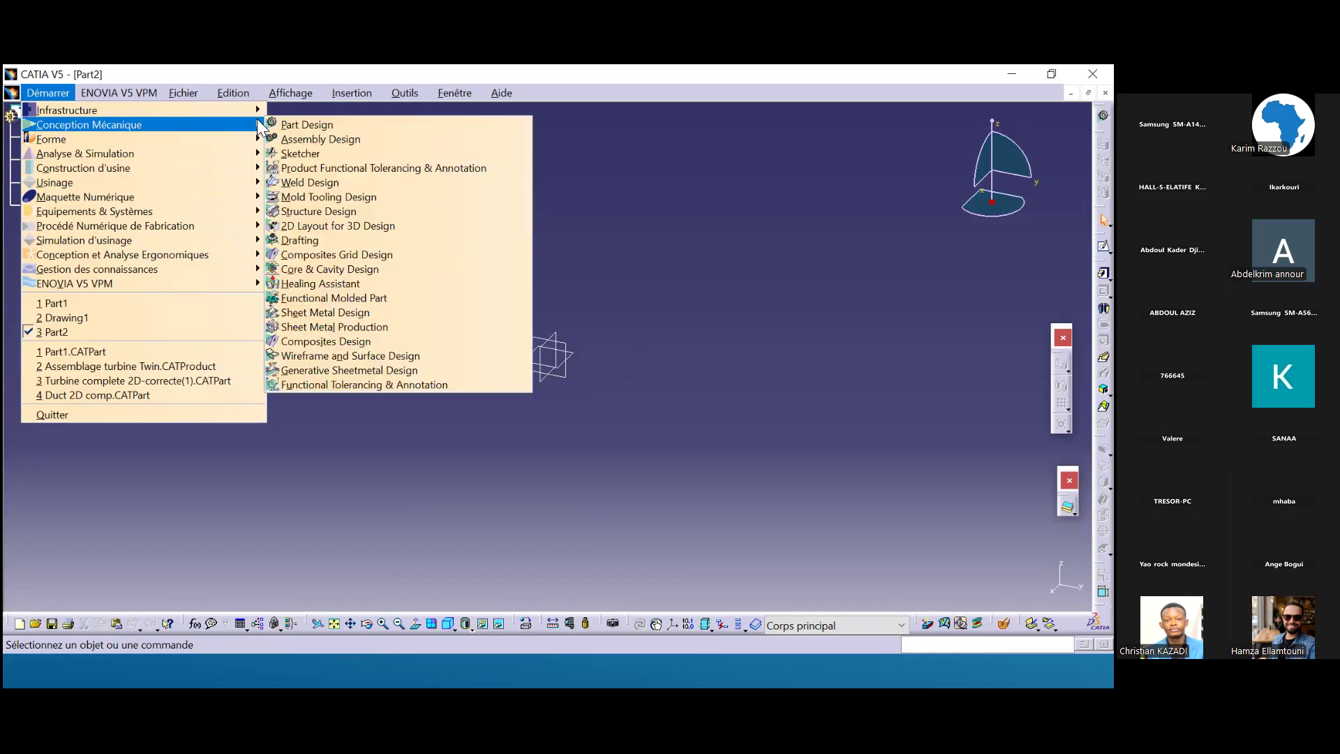
{"action": "left_click", "coordinate": [326, 120]}
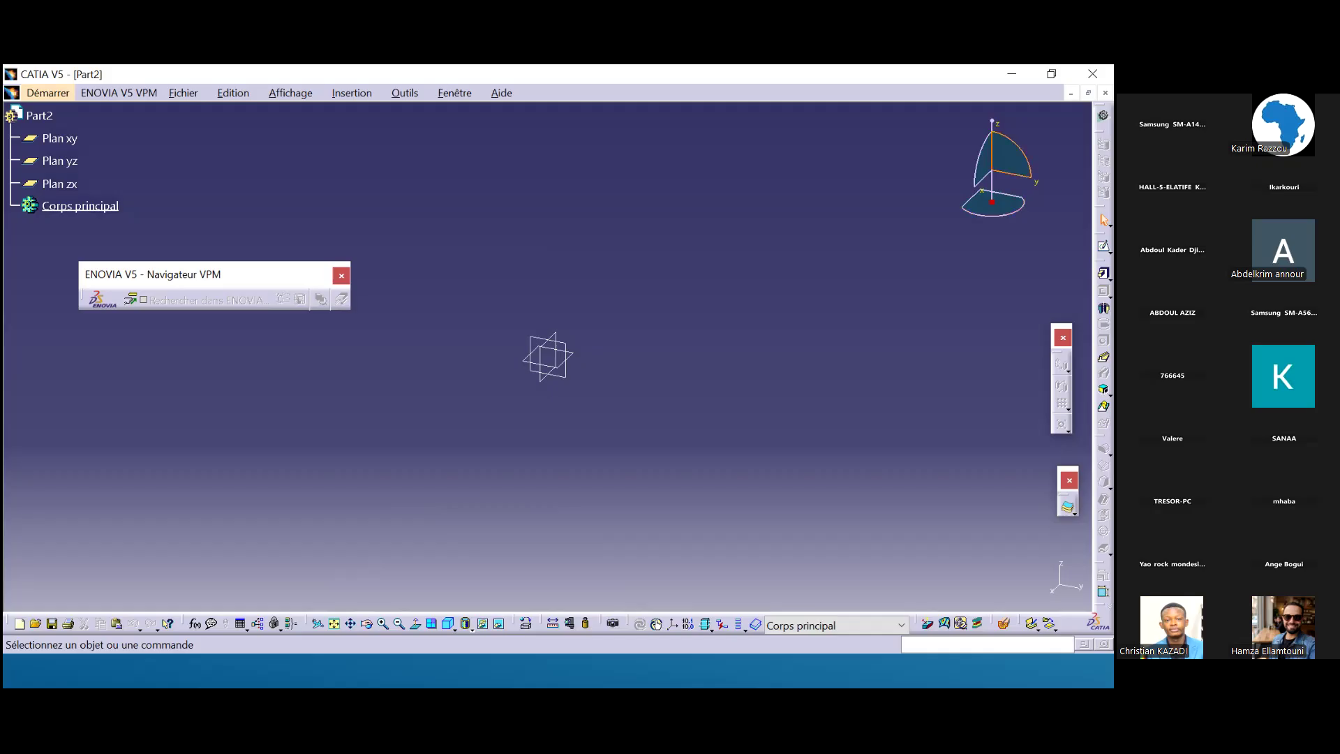
Move the floating ENOVIA V5 navigator toolbar further up, beside the specification tree.
{"action": "middle_click_drag", "start_coordinate": [1012, 161], "coordinate": [983, 134]}
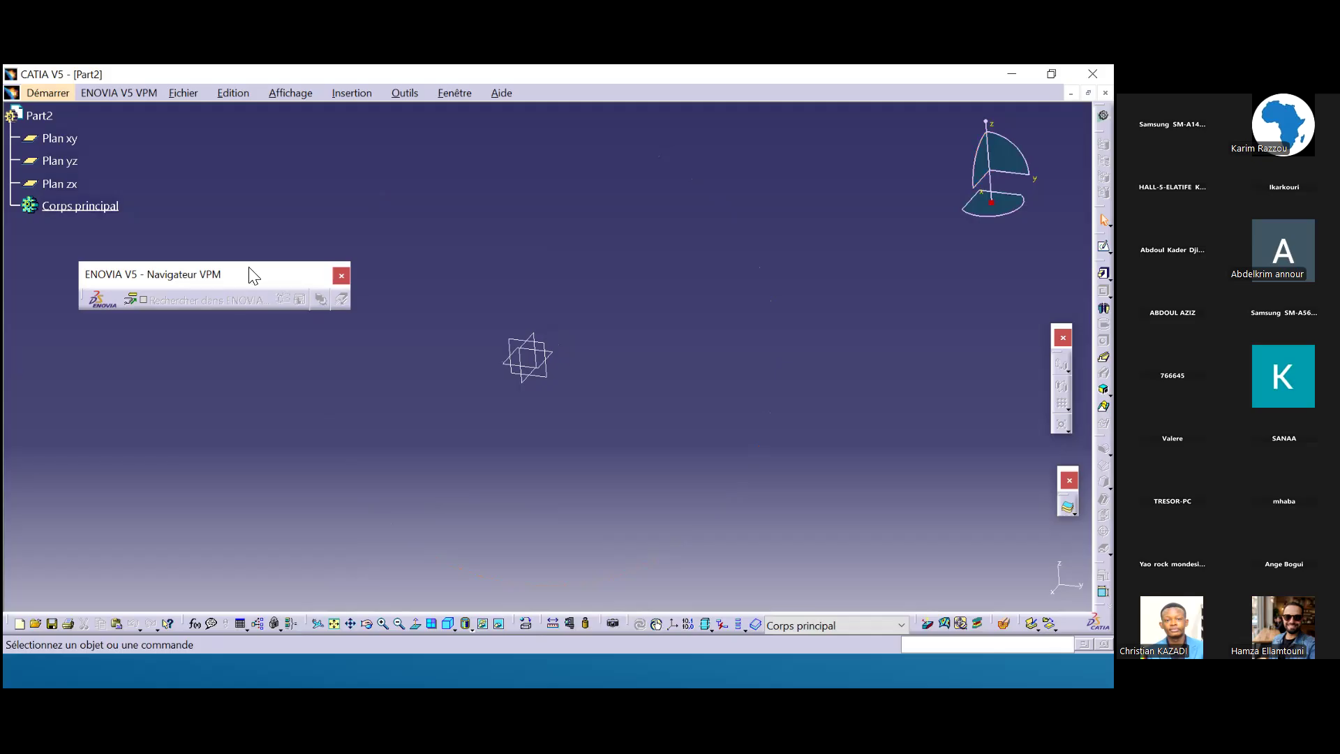
{"action": "left_click_drag", "start_coordinate": [251, 273], "coordinate": [357, 163]}
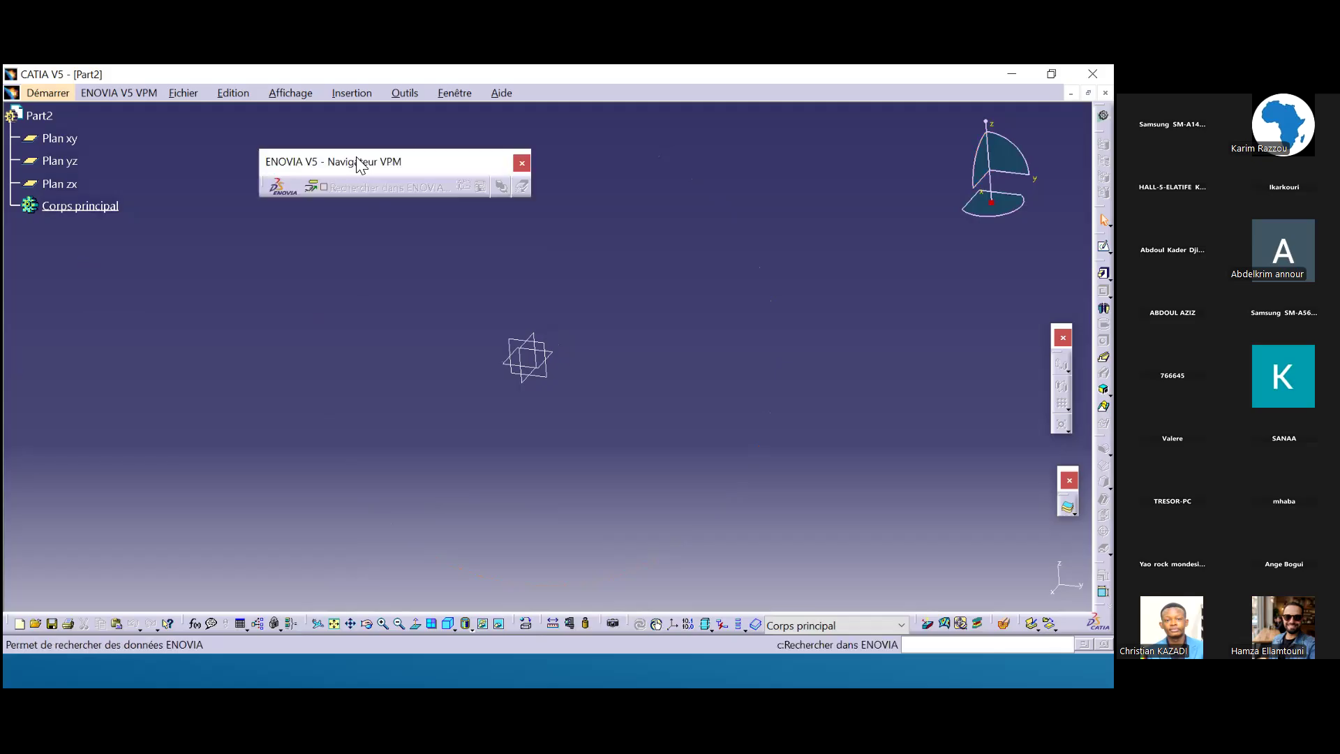
{"action": "left_click", "coordinate": [185, 95]}
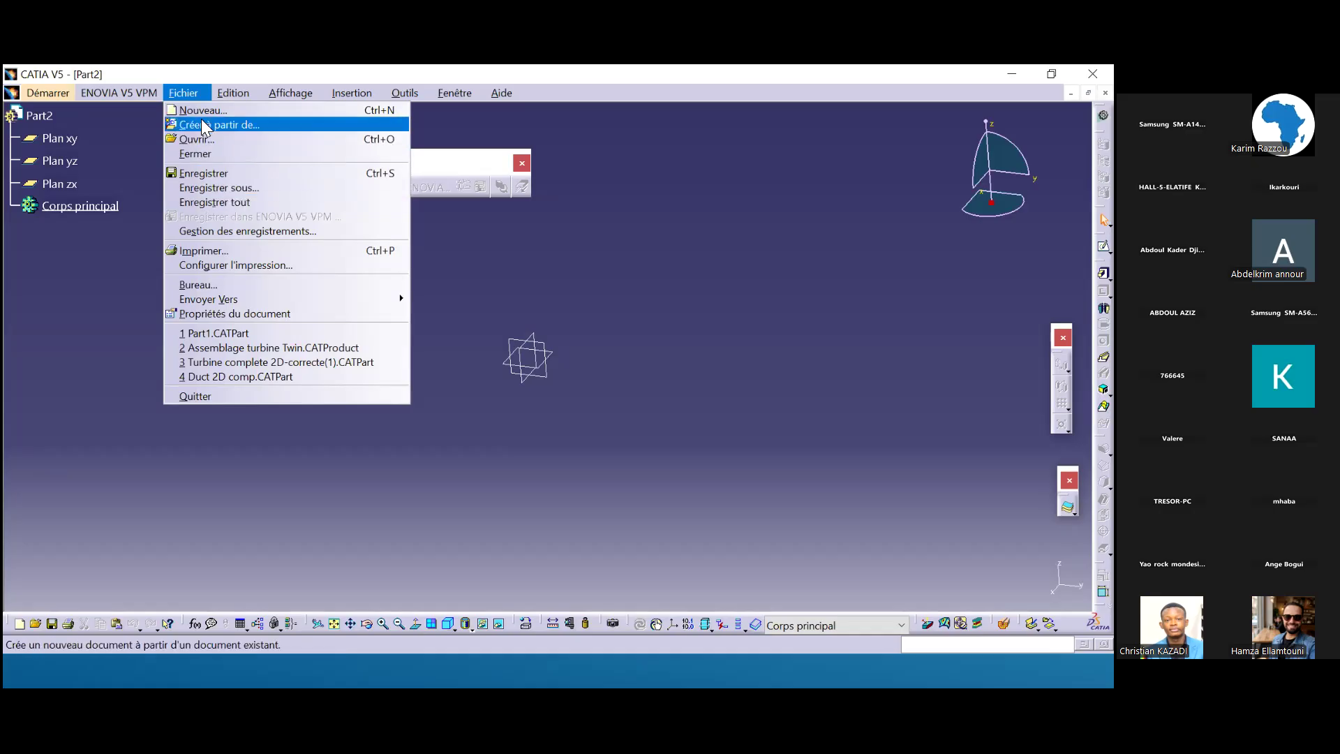
{"action": "left_click", "coordinate": [234, 71]}
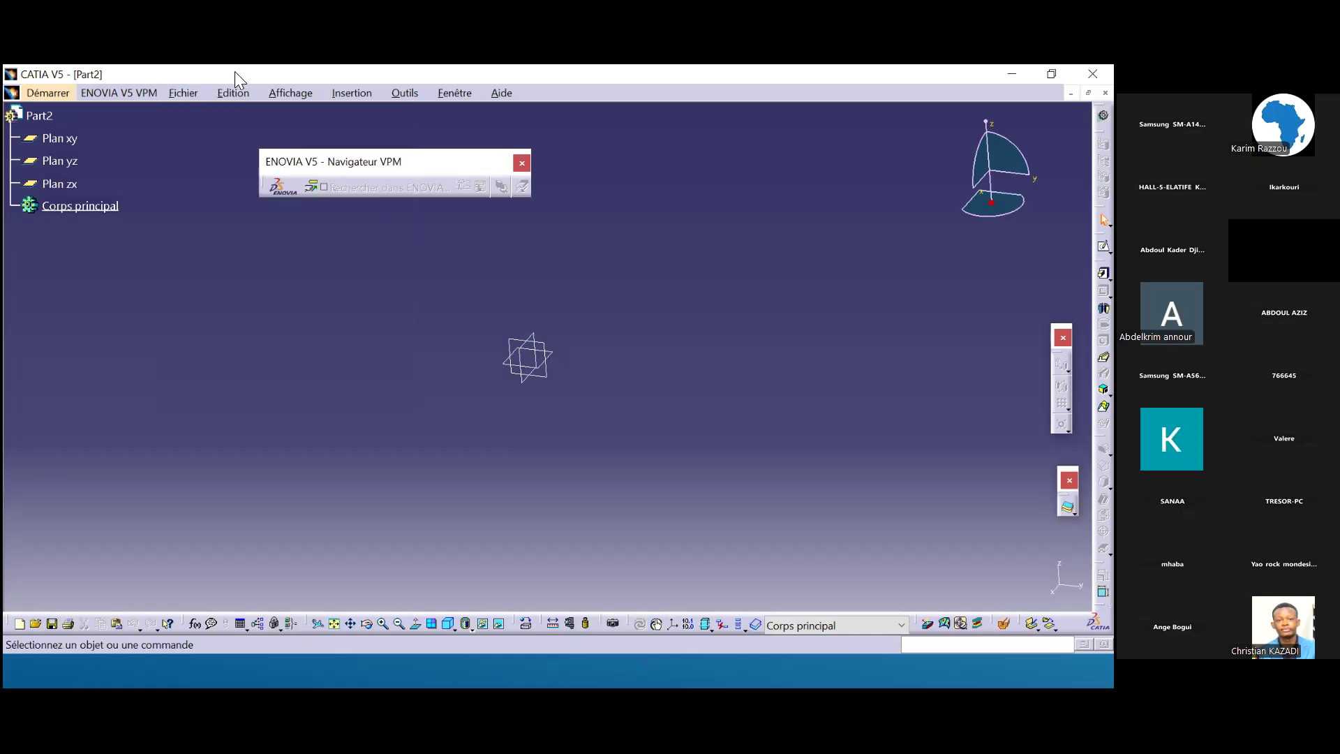
{"action": "left_click", "coordinate": [233, 94]}
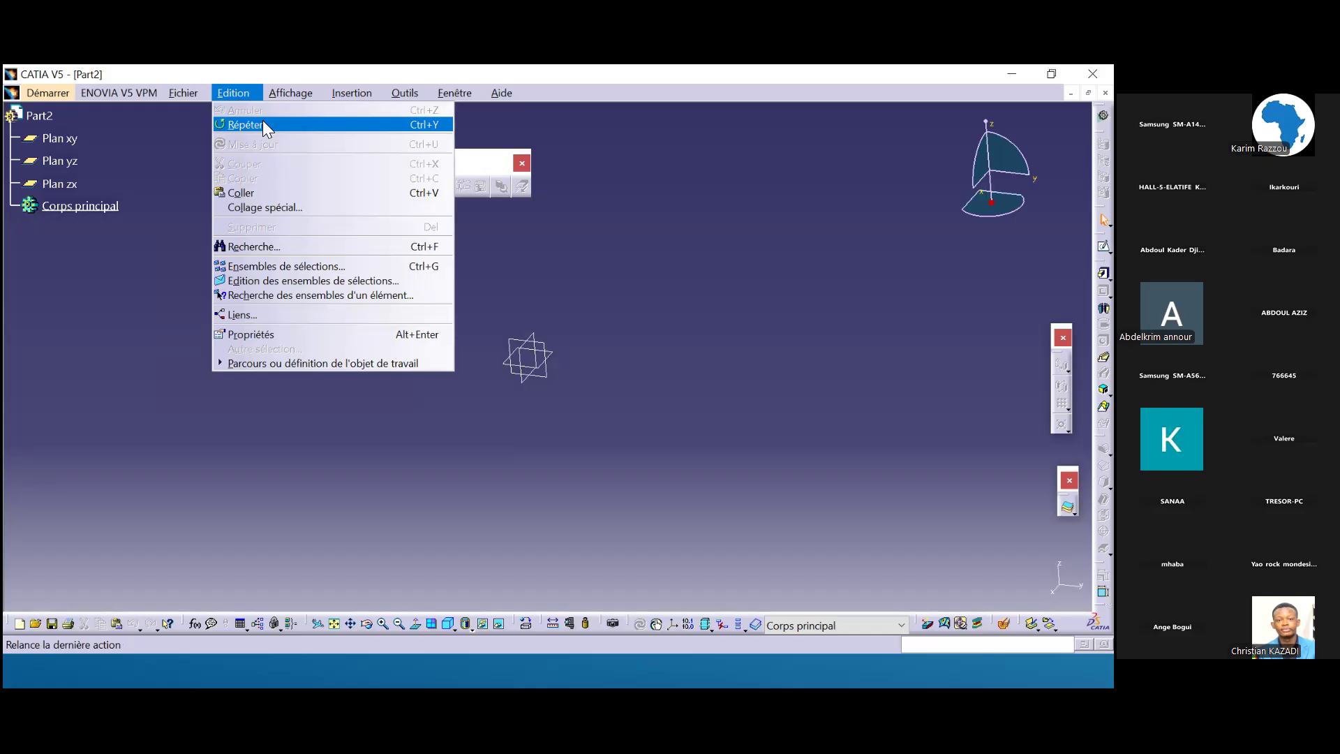
Hide the geometry display of the part and show it again.
{"action": "mouse_move", "coordinate": [289, 93]}
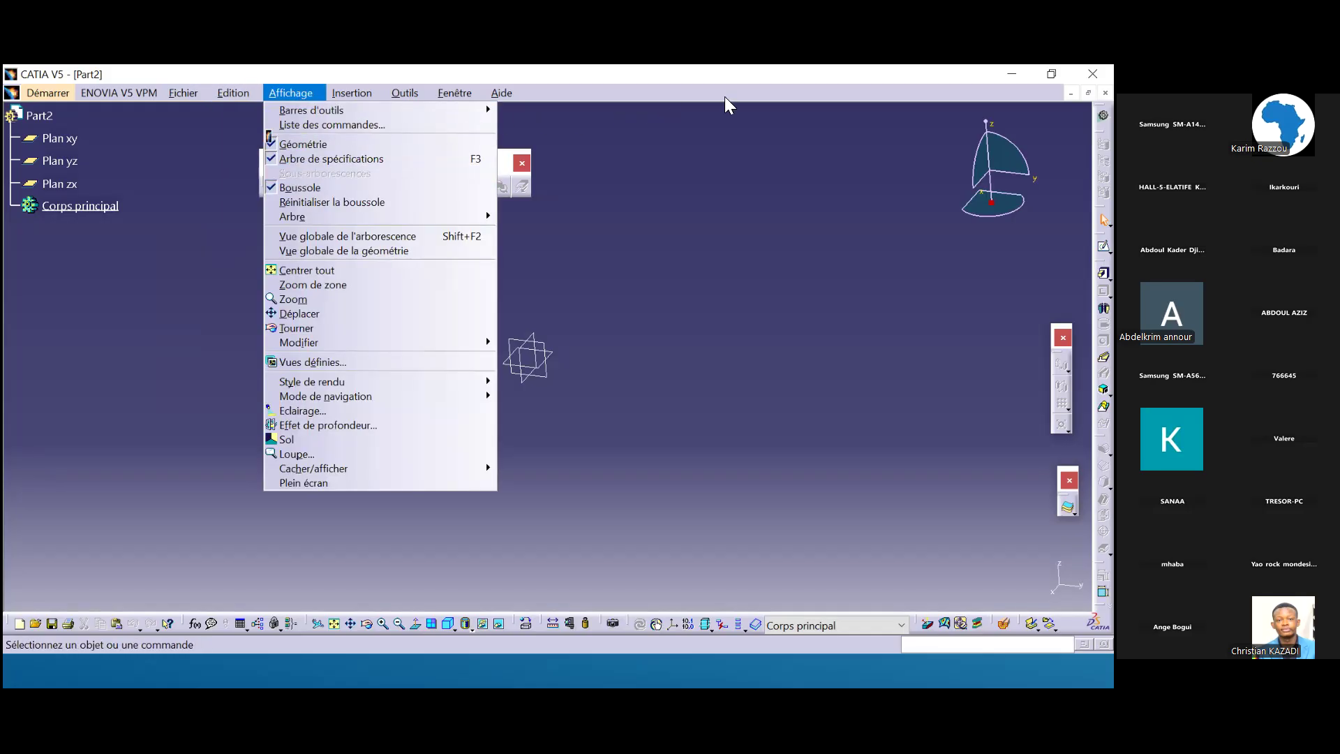
{"action": "mouse_move", "coordinate": [455, 94]}
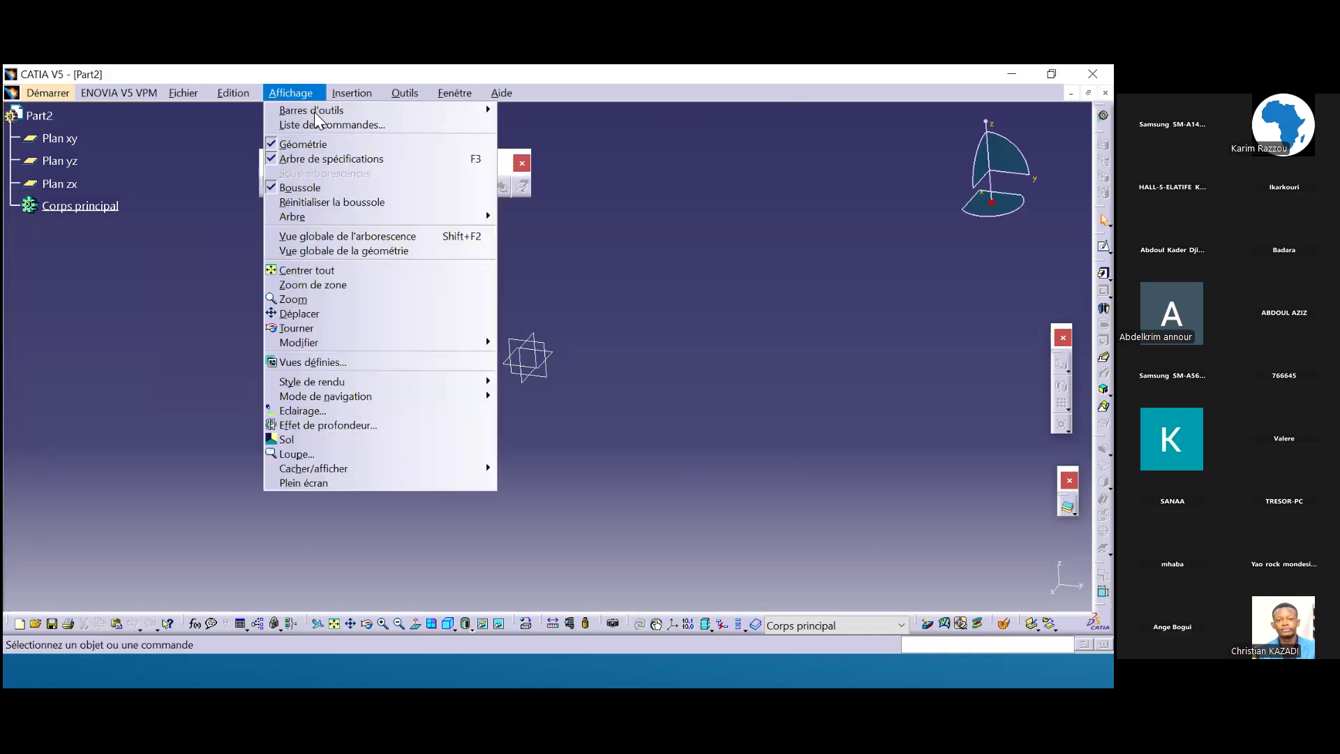
{"action": "left_click", "coordinate": [297, 145]}
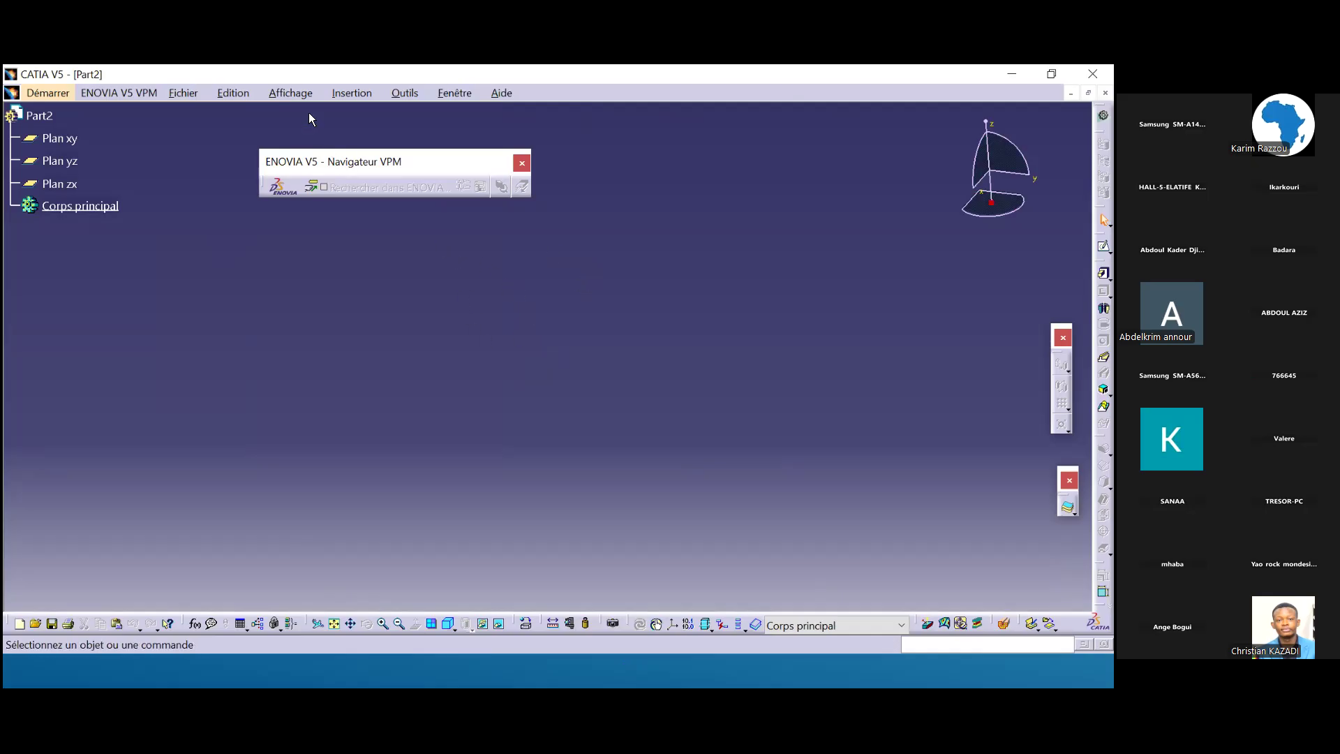
{"action": "left_click", "coordinate": [299, 92]}
{"action": "left_click", "coordinate": [300, 144]}
Examine the specification tree expansion options and the commands for insertion, hiding elements, macros and window arrangement.
{"action": "left_click", "coordinate": [279, 92]}
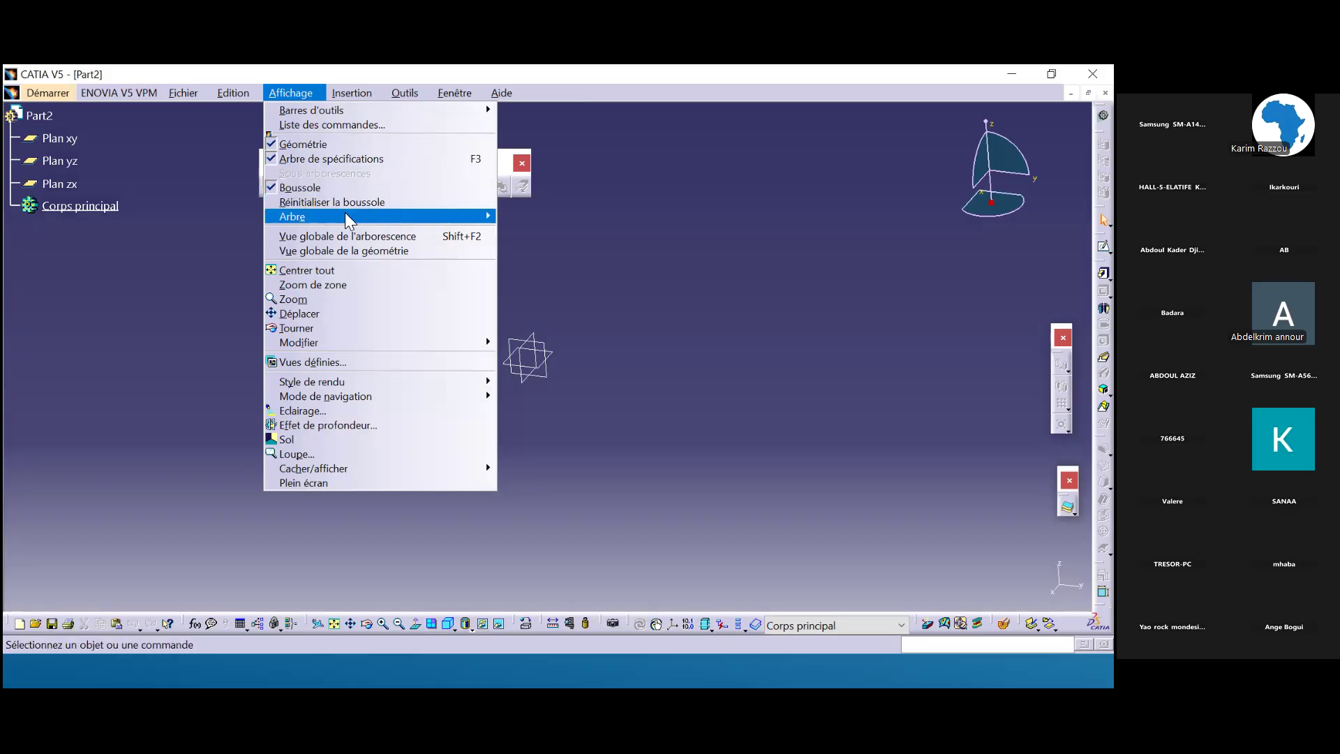
{"action": "mouse_move", "coordinate": [357, 222]}
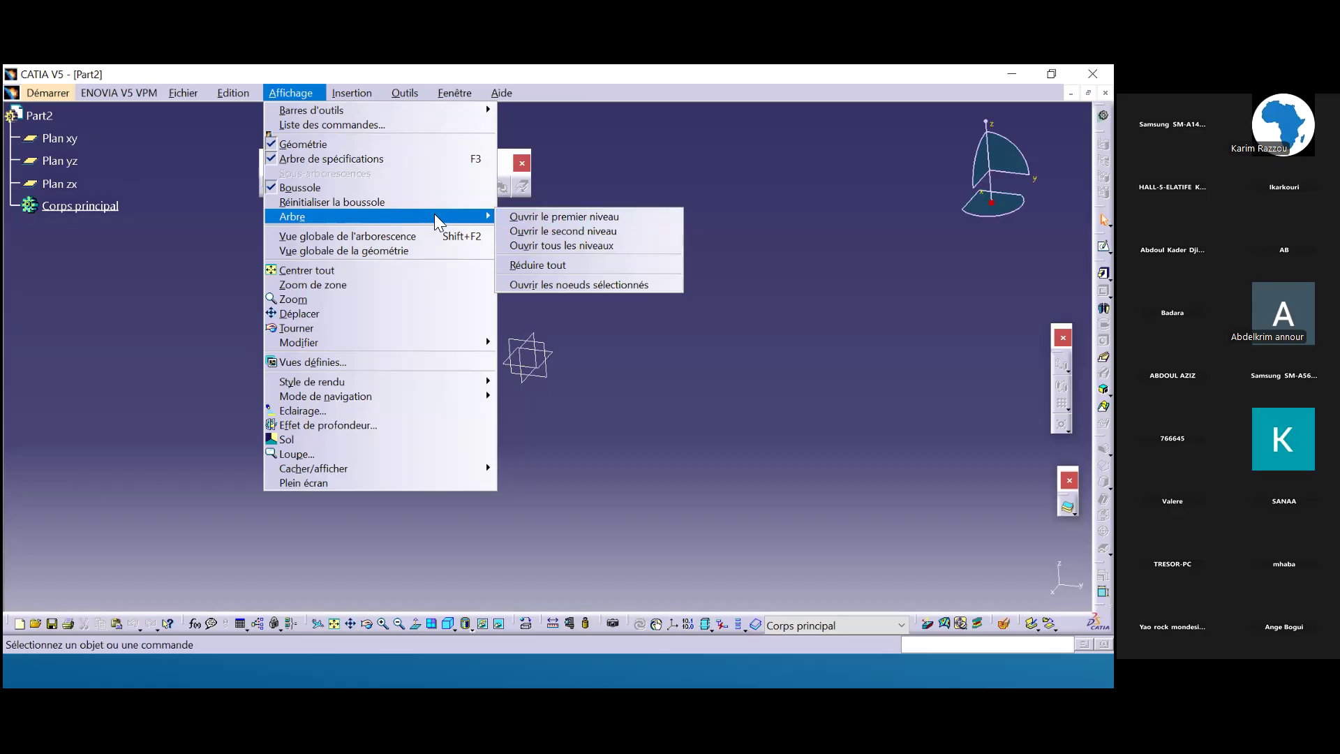
{"action": "mouse_move", "coordinate": [477, 220]}
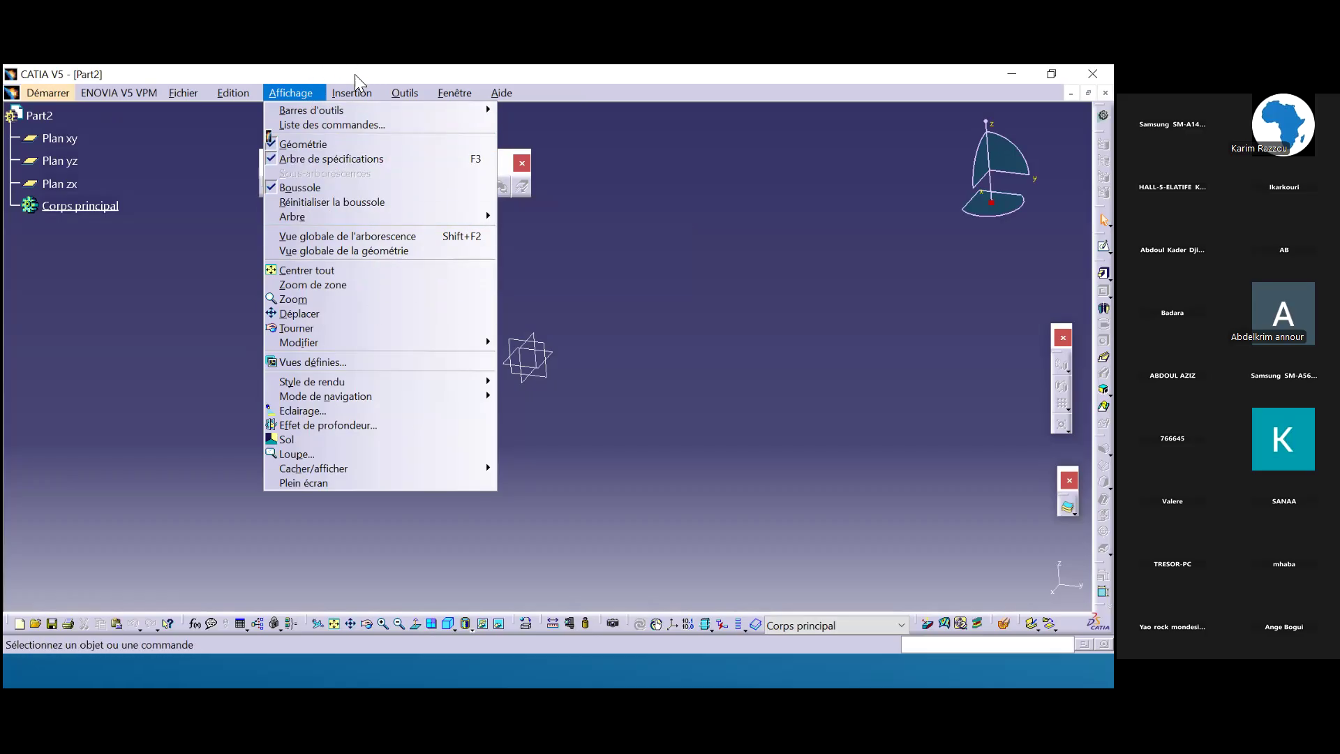
{"action": "left_click", "coordinate": [352, 95]}
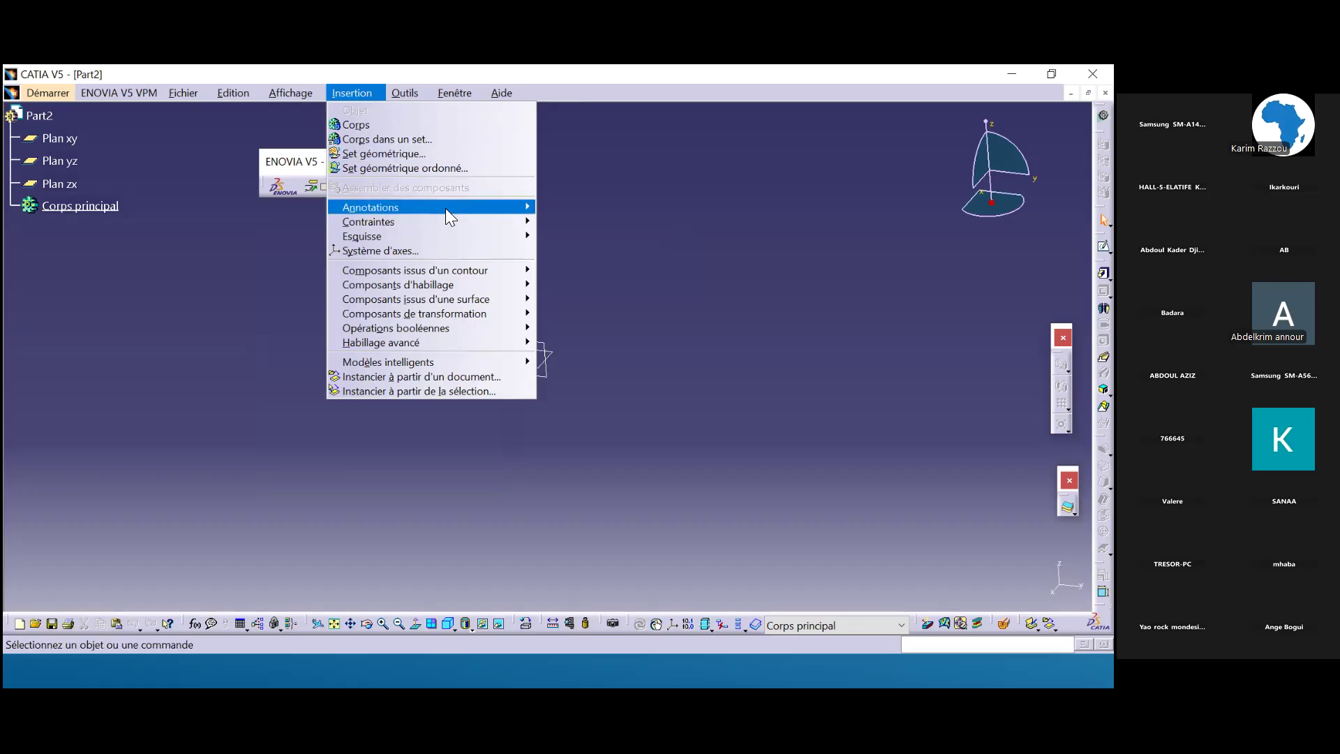
{"action": "mouse_move", "coordinate": [514, 225]}
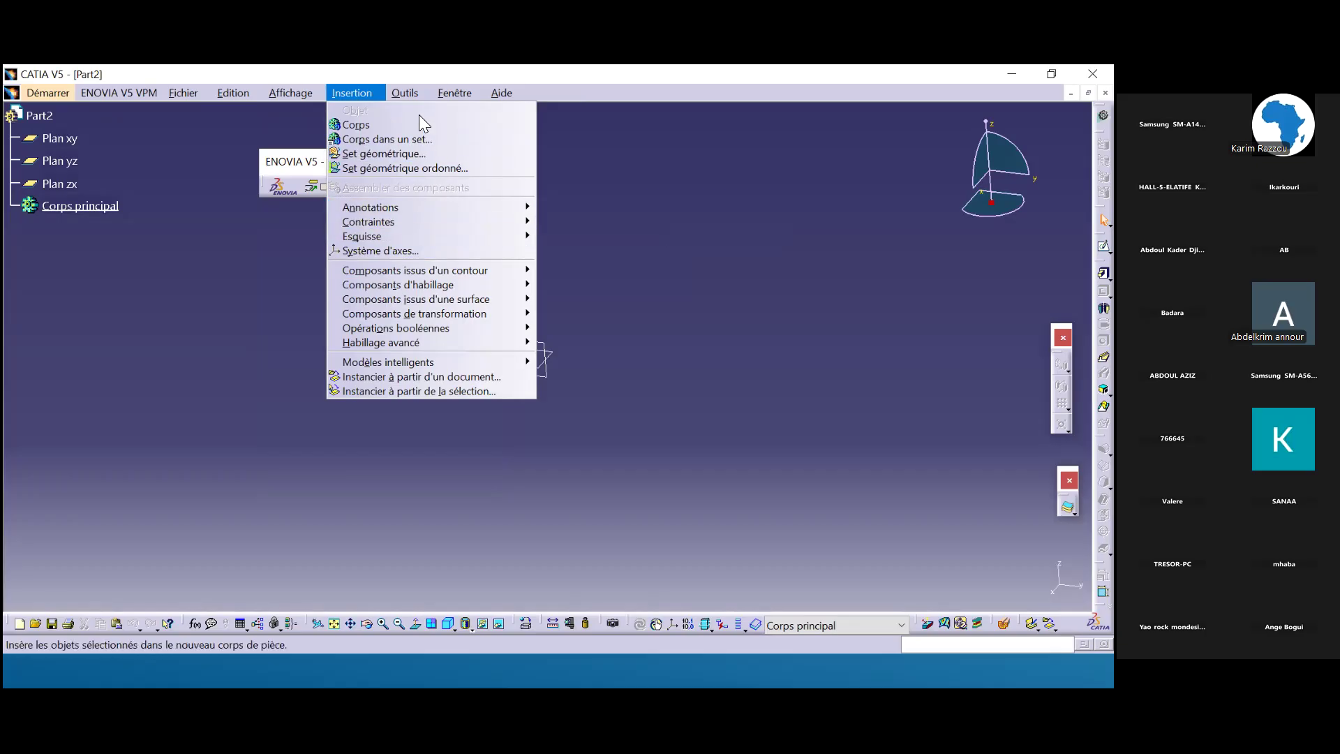
{"action": "mouse_move", "coordinate": [432, 95]}
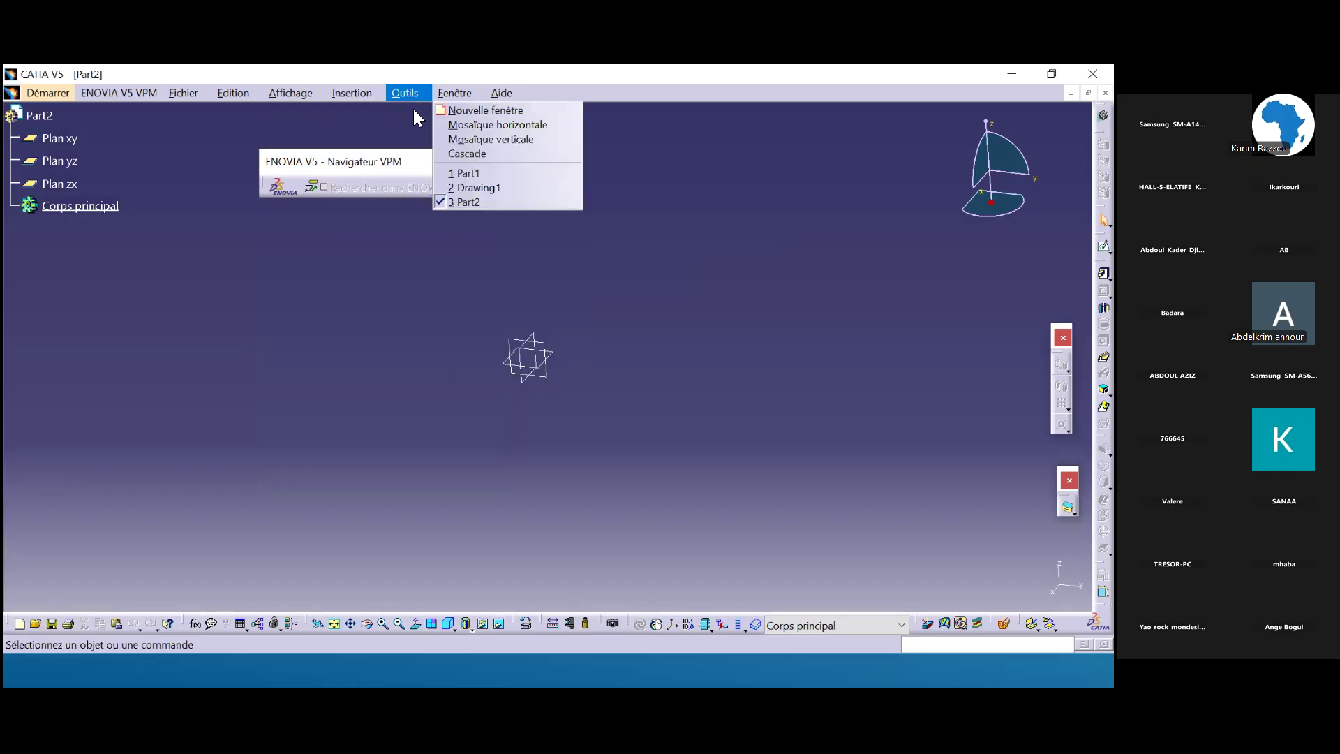
{"action": "mouse_move", "coordinate": [436, 178]}
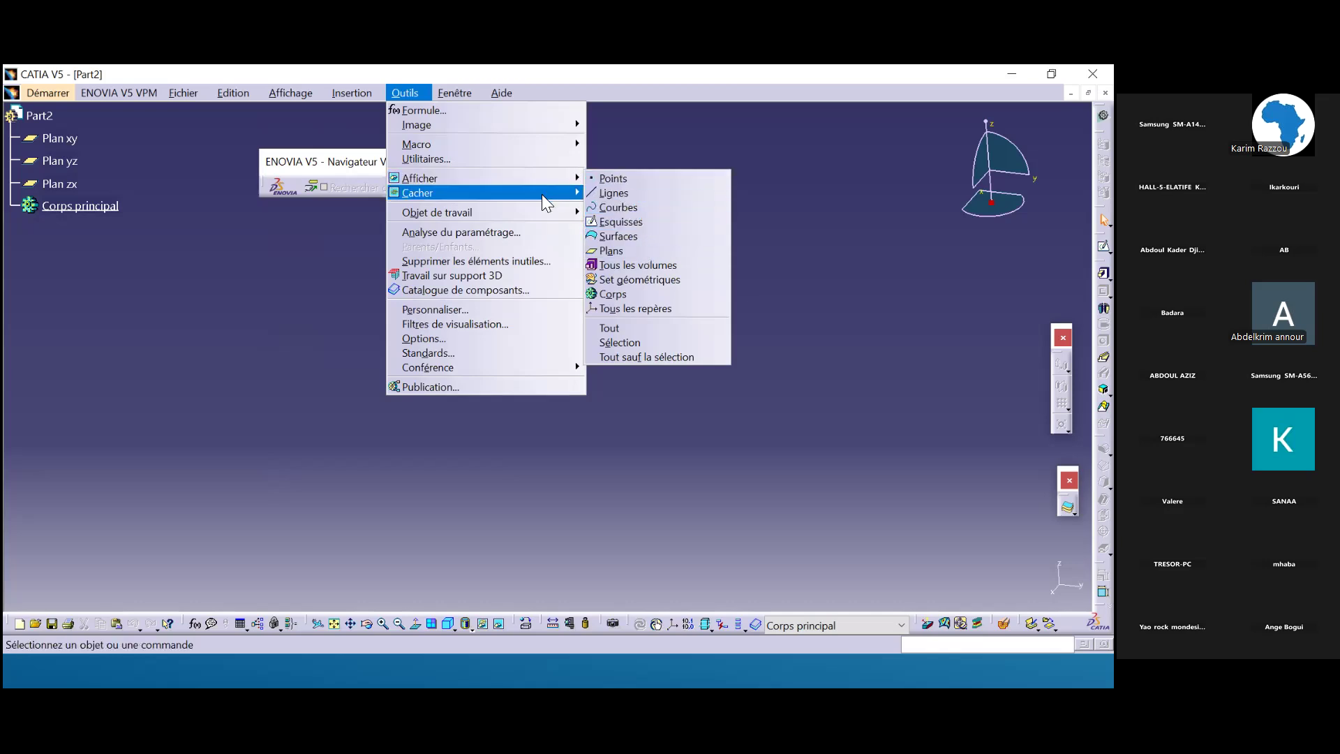
{"action": "mouse_move", "coordinate": [553, 216]}
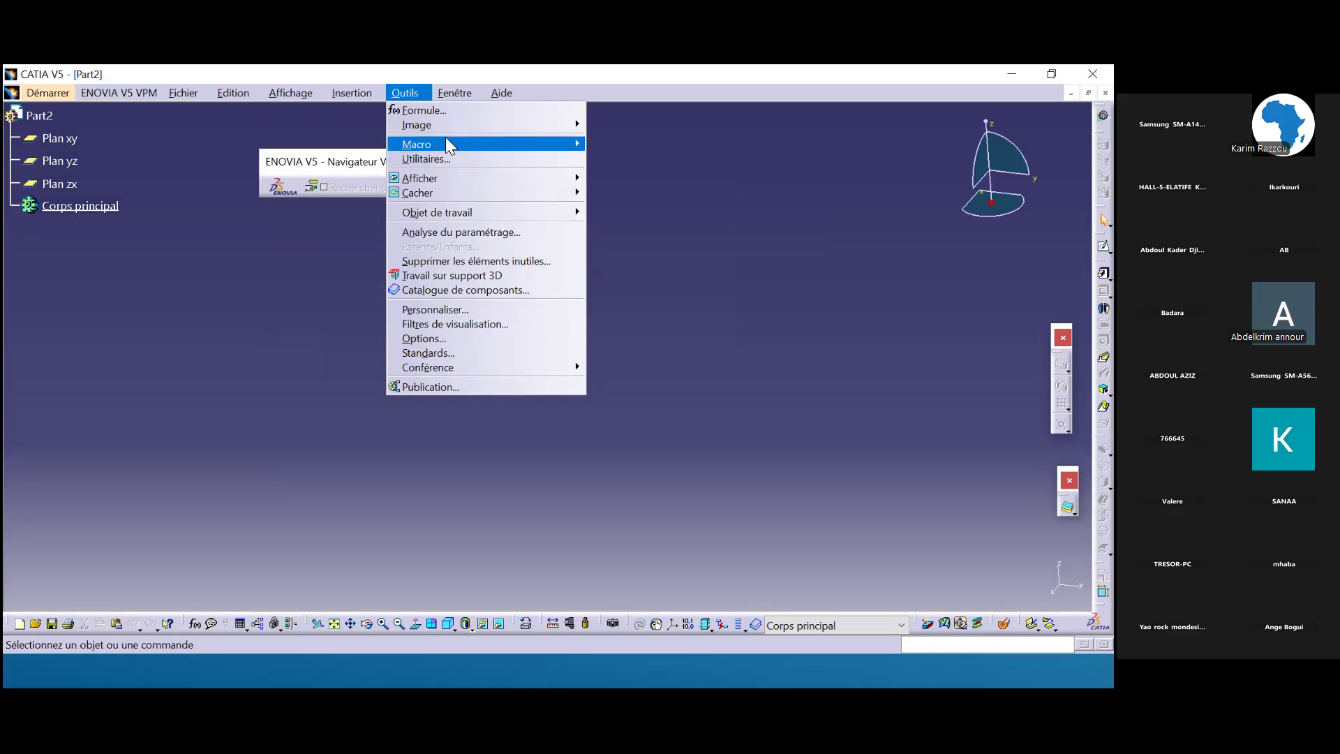
{"action": "left_click", "coordinate": [441, 97]}
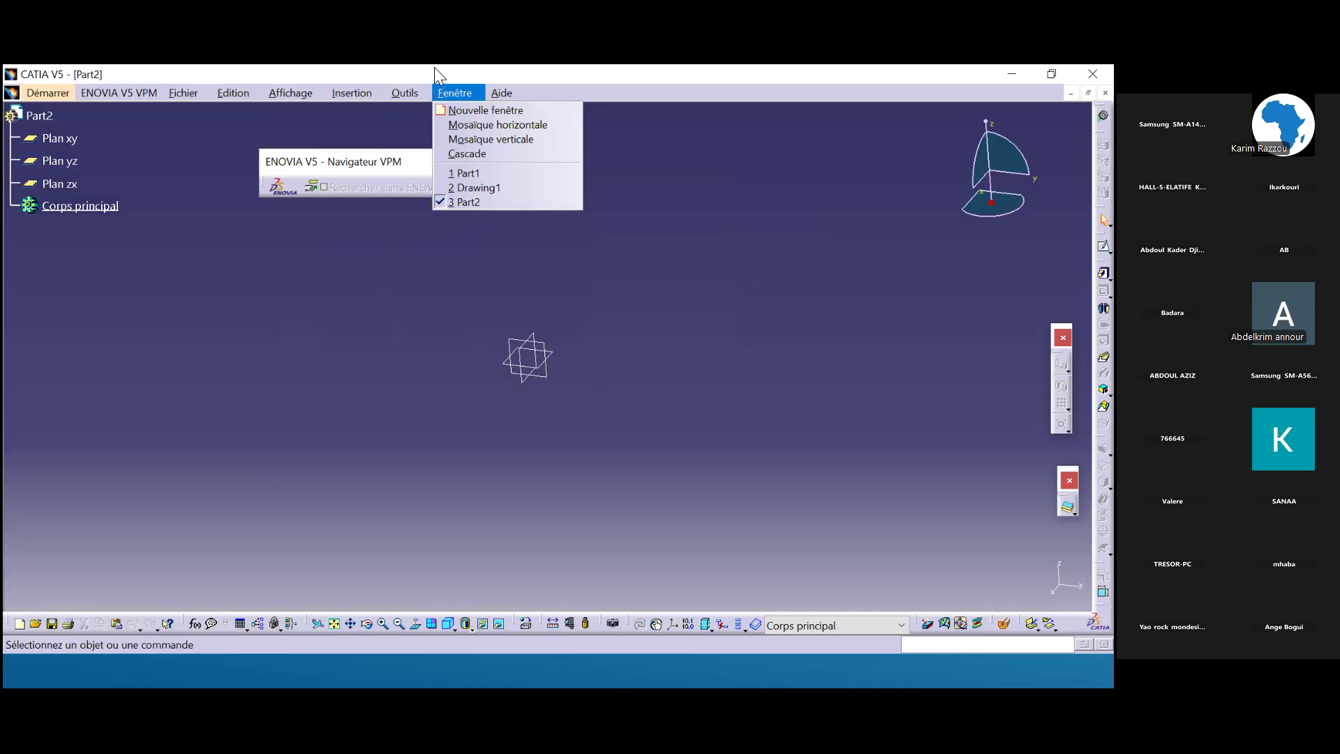
{"action": "left_click", "coordinate": [481, 68]}
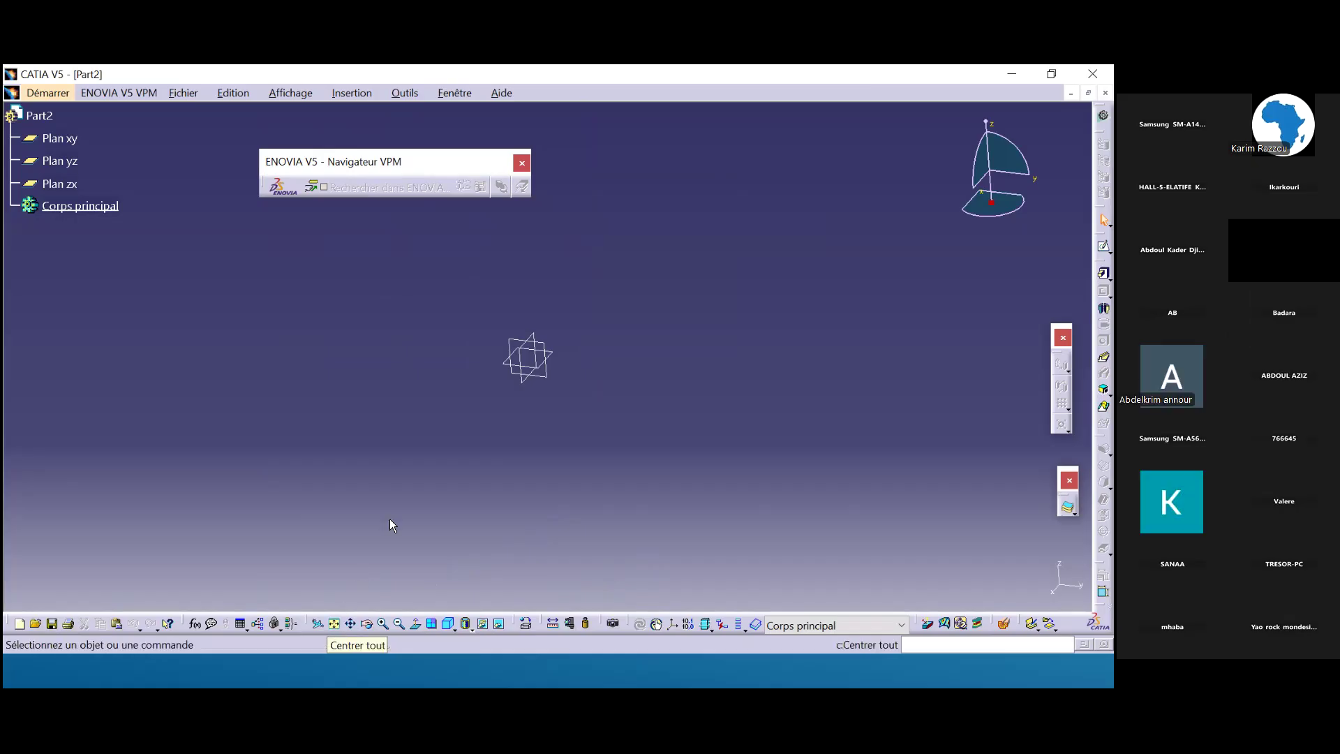
Try the view tools on the reference planes: pan, fit all, zoom in, zoom out and rotate.
{"action": "middle_click_drag", "start_coordinate": [589, 427], "coordinate": [900, 594]}
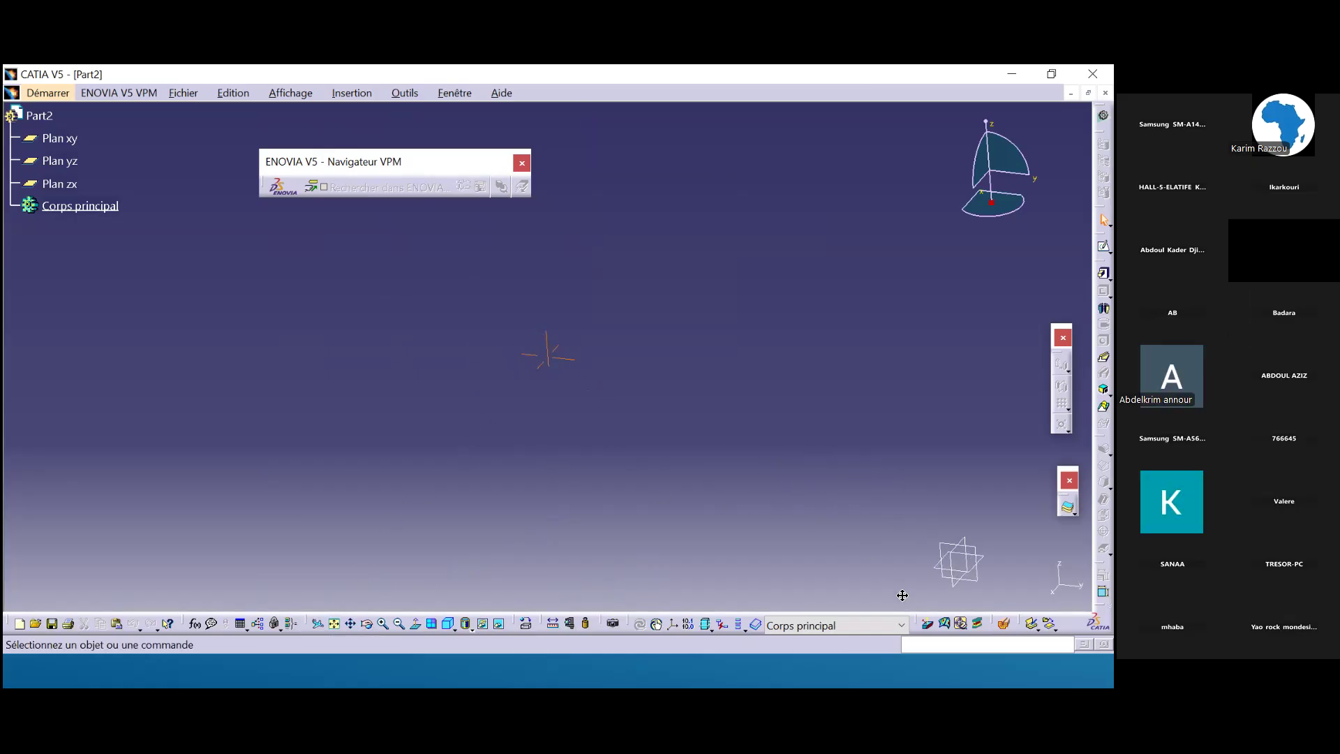
{"action": "left_click", "coordinate": [336, 624]}
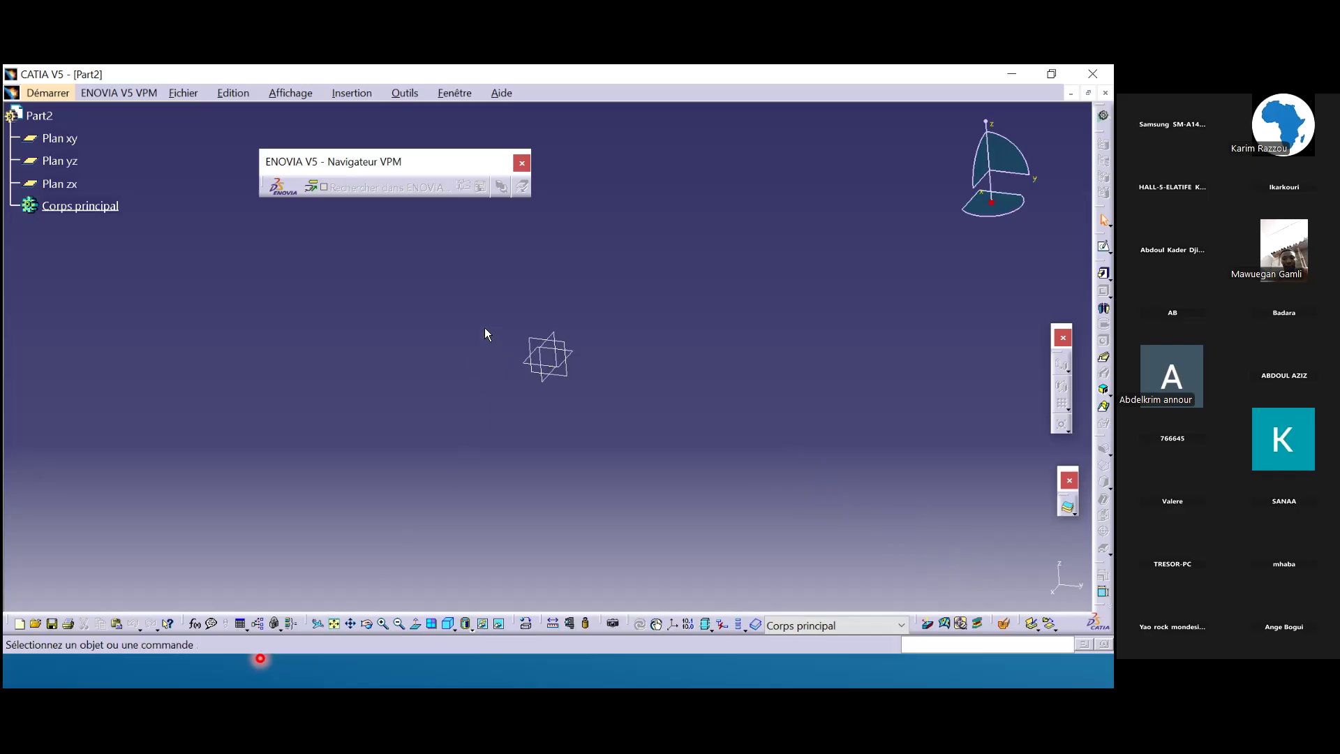
{"action": "left_click", "coordinate": [350, 625]}
{"action": "left_click_drag", "start_coordinate": [558, 411], "coordinate": [513, 424]}
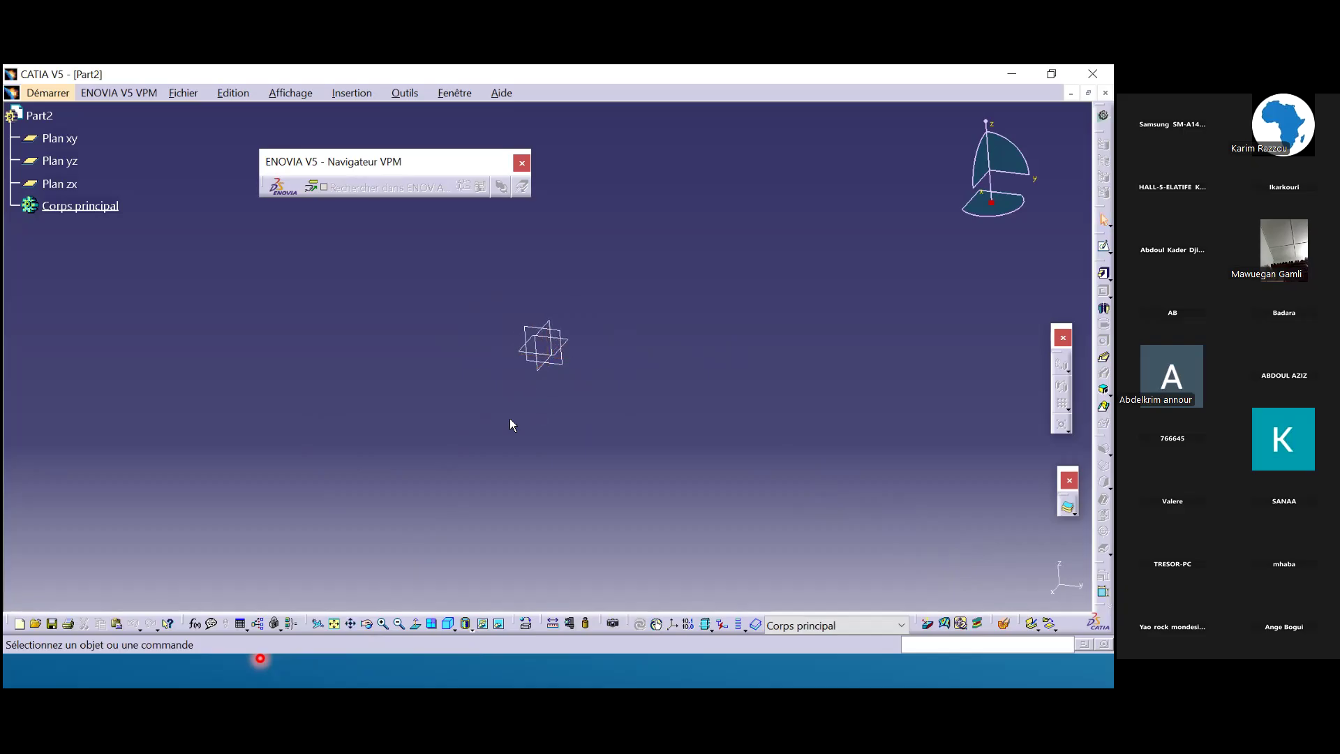
{"action": "left_click", "coordinate": [383, 623]}
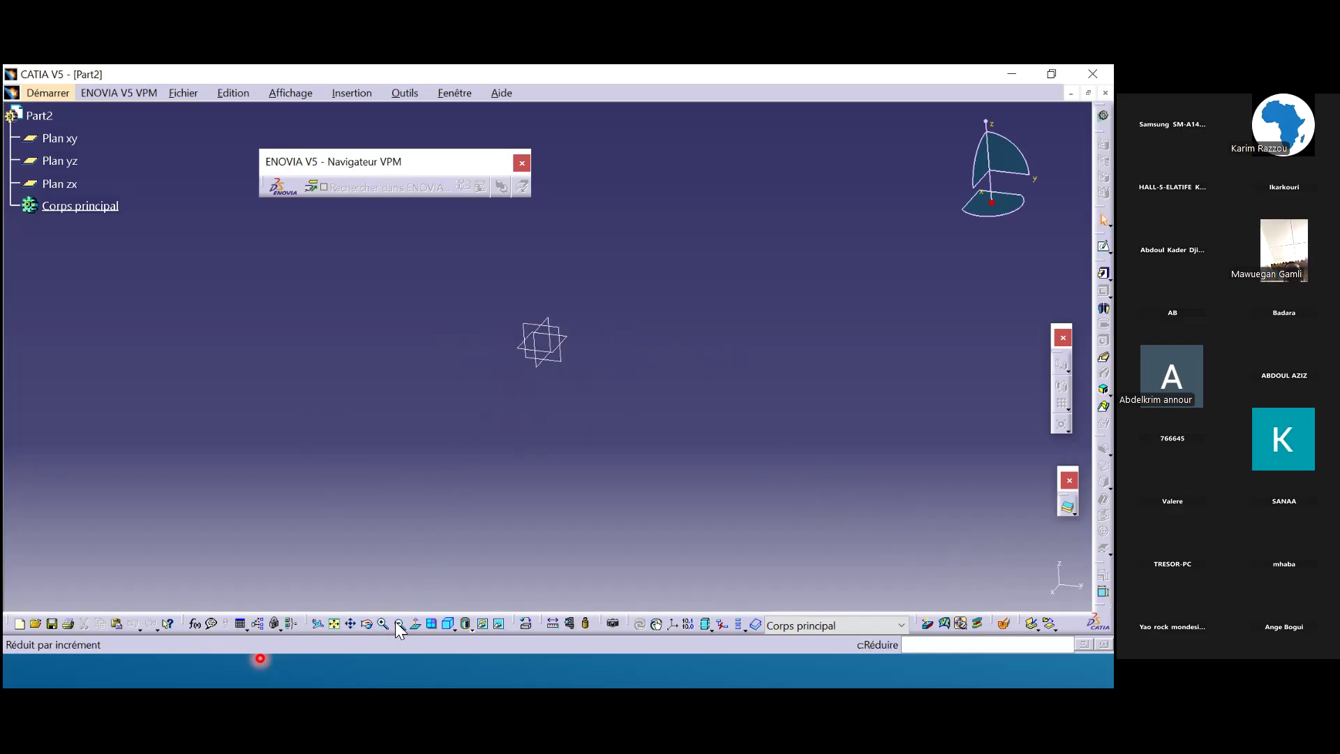
{"action": "left_click", "coordinate": [397, 623]}
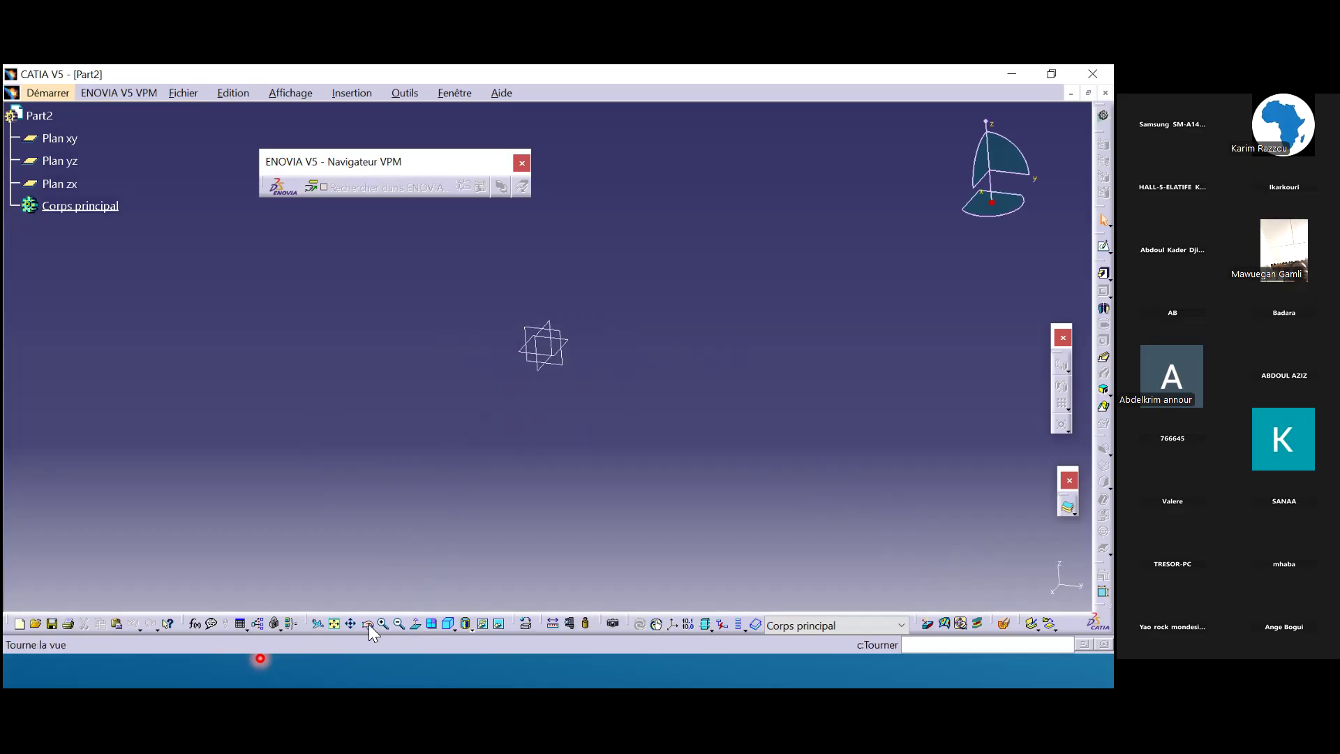
{"action": "left_click", "coordinate": [368, 624]}
{"action": "mouse_move", "coordinate": [496, 323]}
{"action": "left_mouse_down"}
{"action": "mouse_move", "coordinate": [794, 392]}
{"action": "mouse_move", "coordinate": [479, 392]}
{"action": "mouse_move", "coordinate": [499, 300]}
{"action": "mouse_move", "coordinate": [547, 307]}
{"action": "mouse_move", "coordinate": [503, 307]}
{"action": "left_mouse_up"}
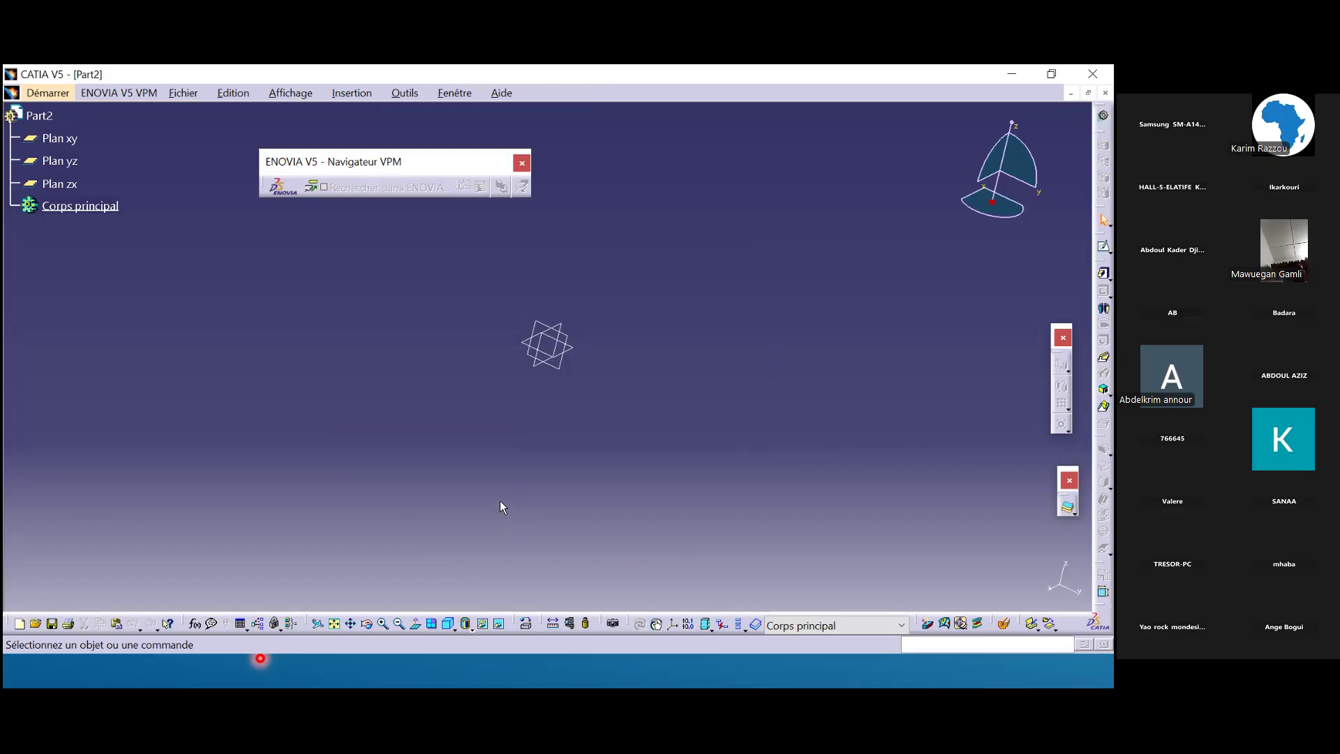
Switch to the presentation slideshow and advance to the "Démonstration live" slide.
{"action": "key", "text": "alt+Tab"}
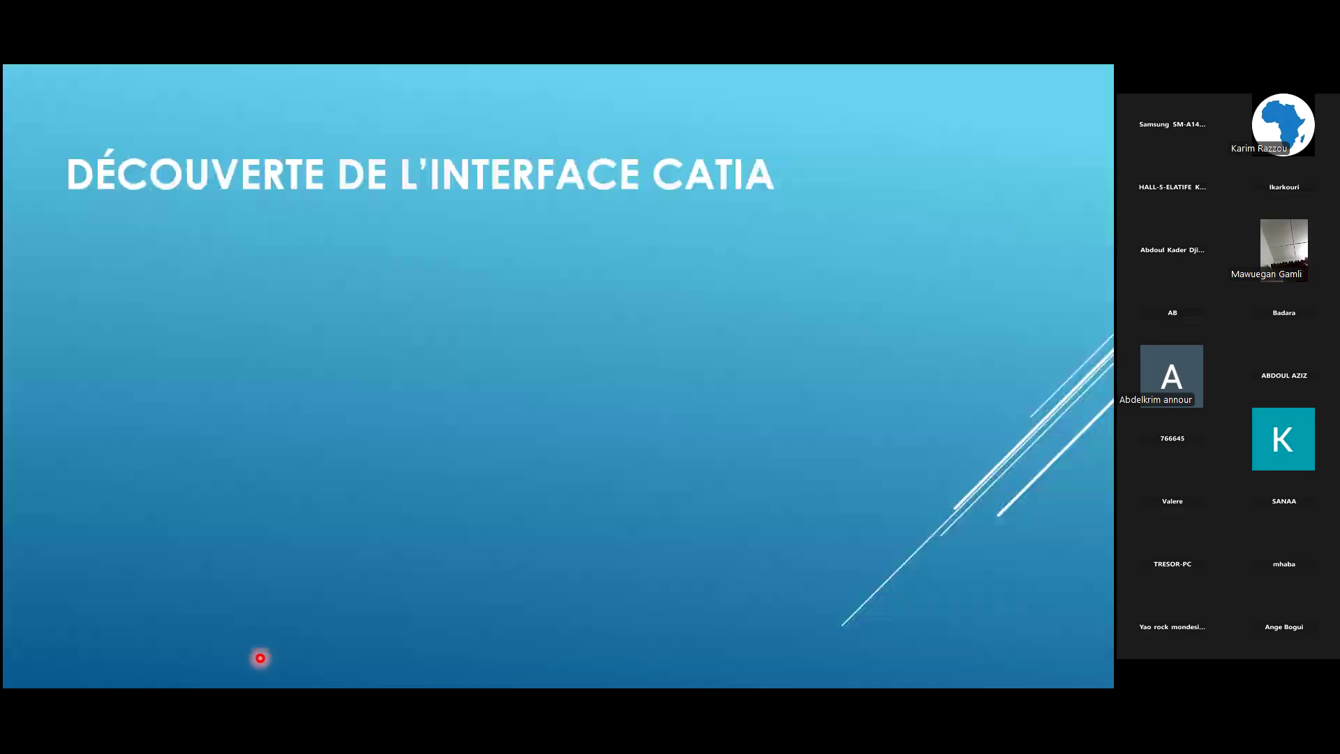
{"action": "key", "text": "Right"}
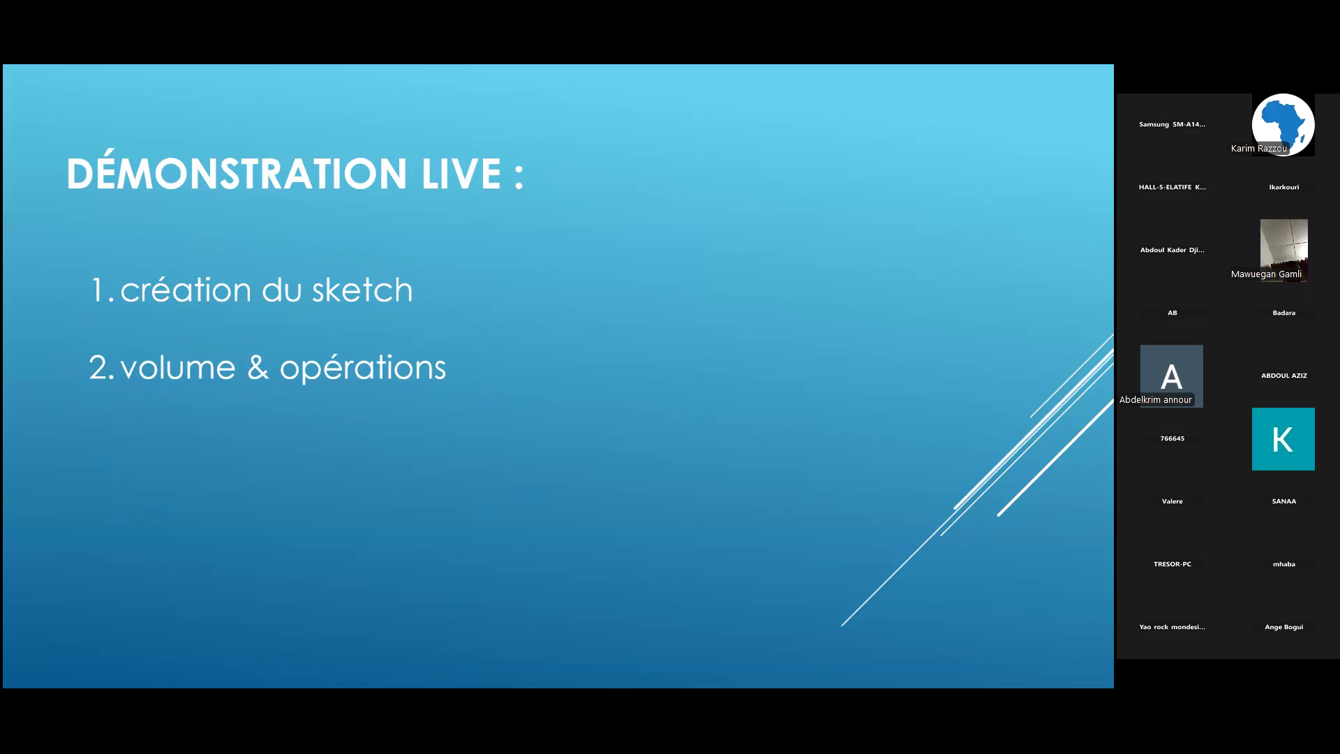
Switch back to CATIA V5 and open the properties of the root part Part2.
{"action": "key", "text": "alt+Tab"}
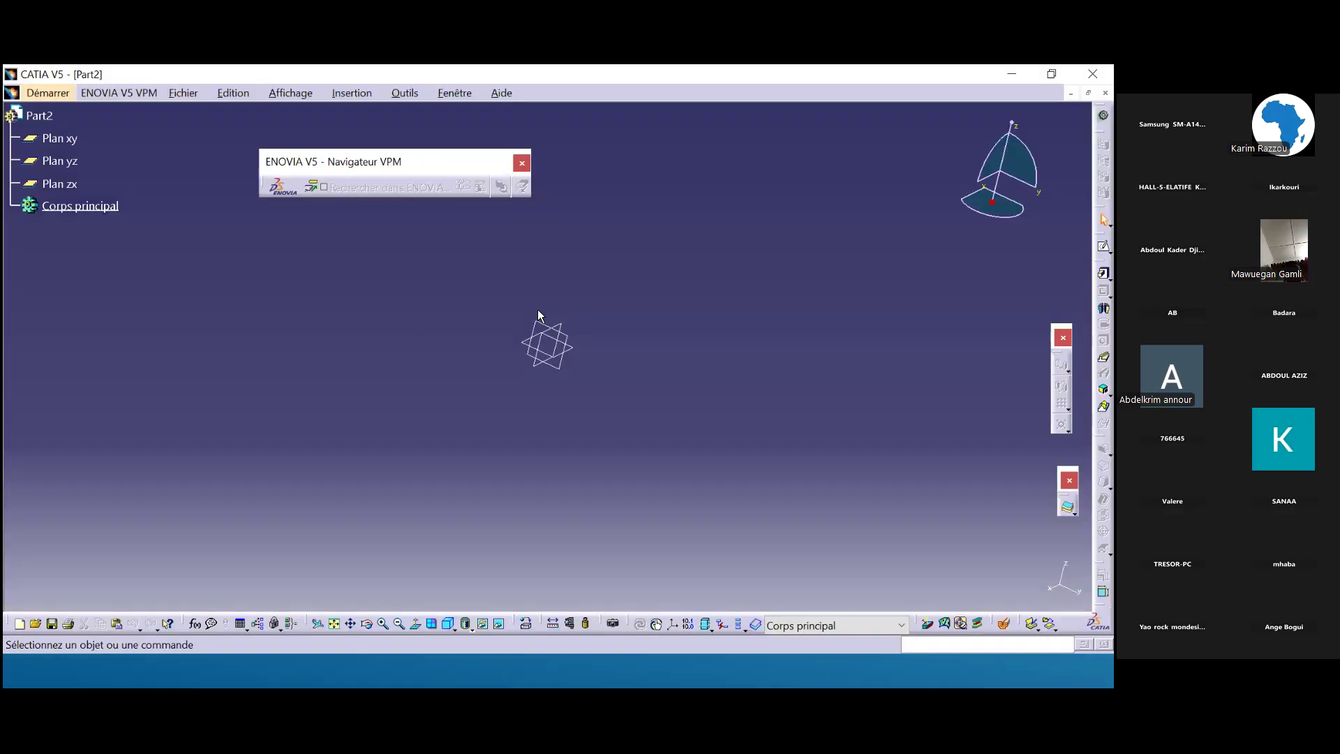
{"action": "right_click", "coordinate": [46, 116]}
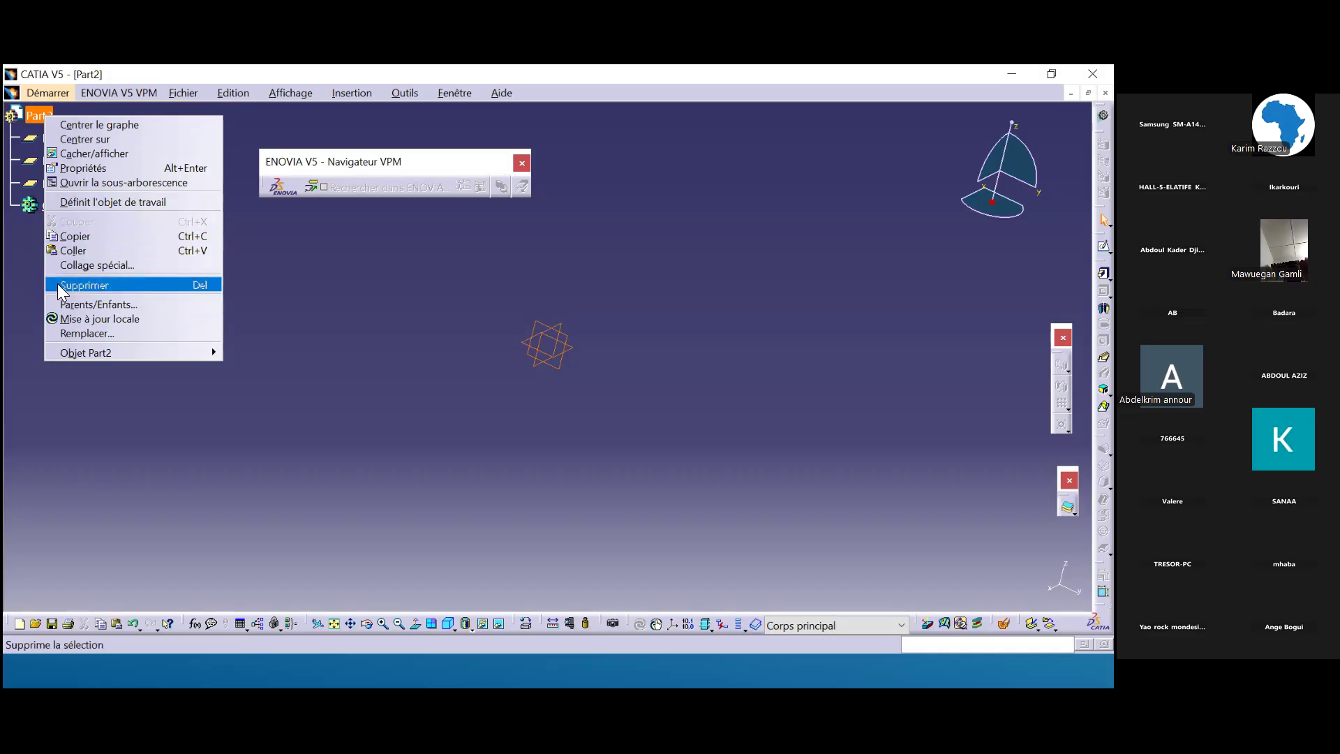
{"action": "left_click", "coordinate": [48, 117]}
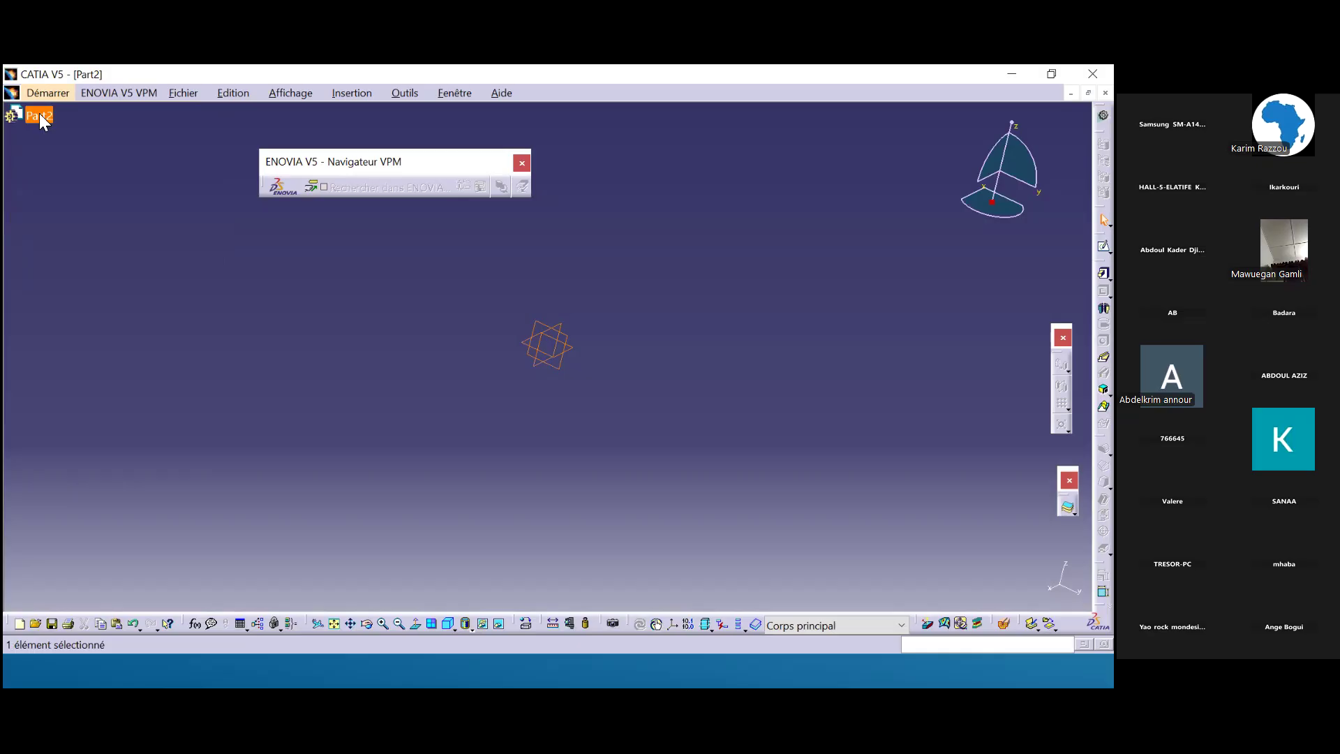
{"action": "right_click", "coordinate": [50, 119]}
{"action": "mouse_move", "coordinate": [137, 352]}
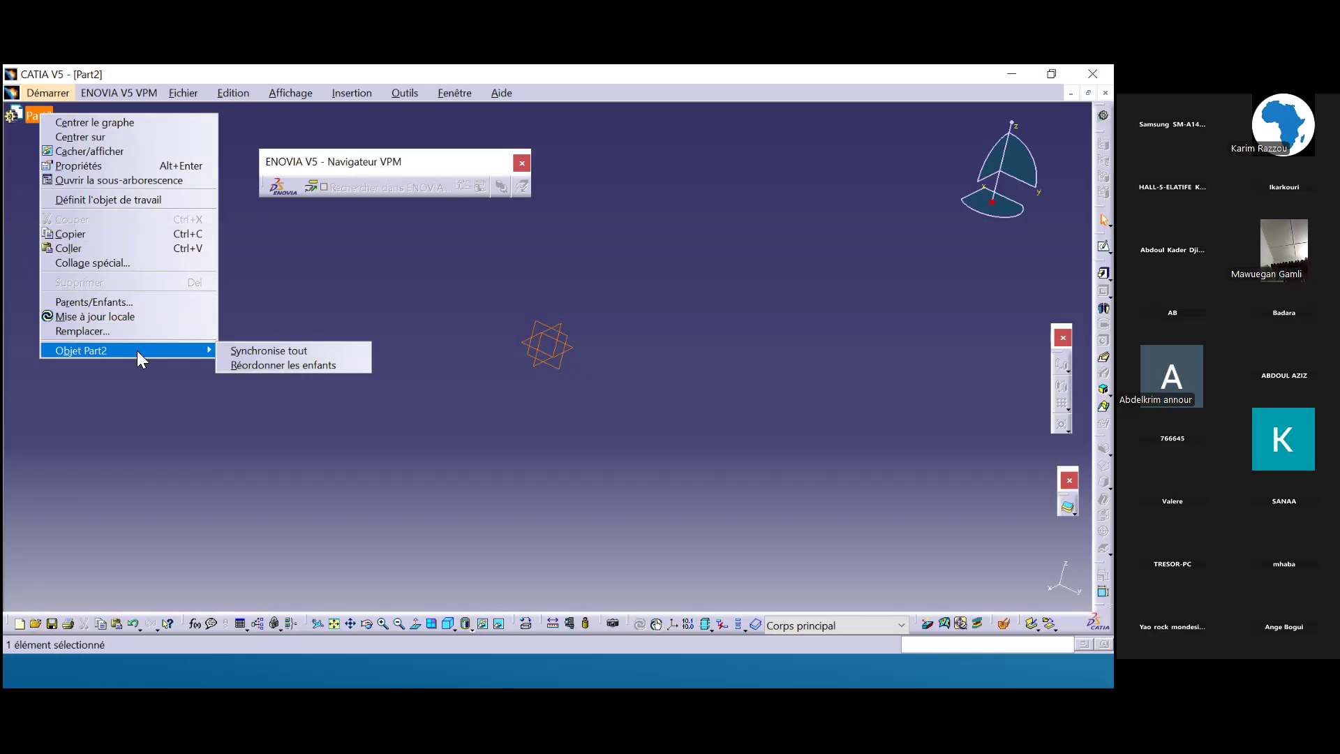
{"action": "left_click", "coordinate": [118, 166]}
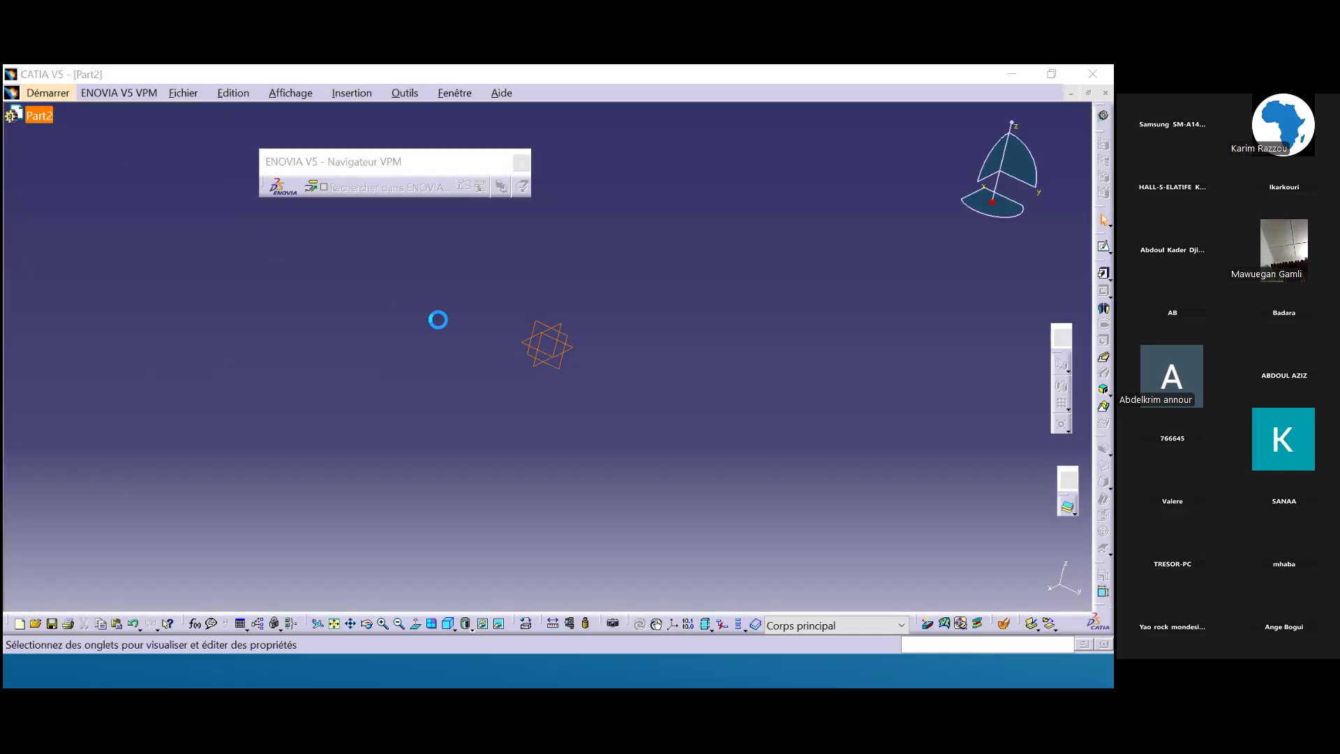
Look through the part's graphic and mechanical properties, display its product properties and enlarge the dialog to fit all fields.
{"action": "left_click_drag", "start_coordinate": [299, 93], "coordinate": [394, 131]}
{"action": "key", "text": "ctrl+Tab"}
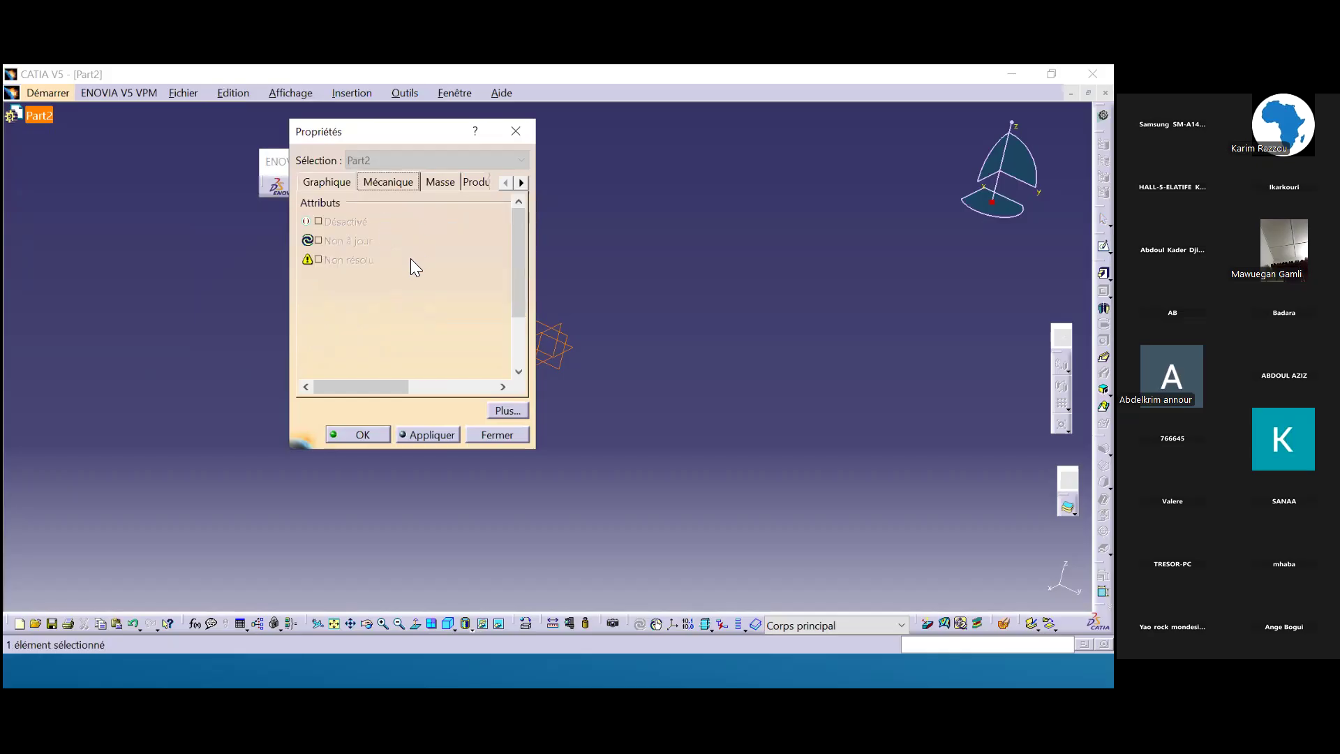
{"action": "key", "text": "ctrl+shift+Tab"}
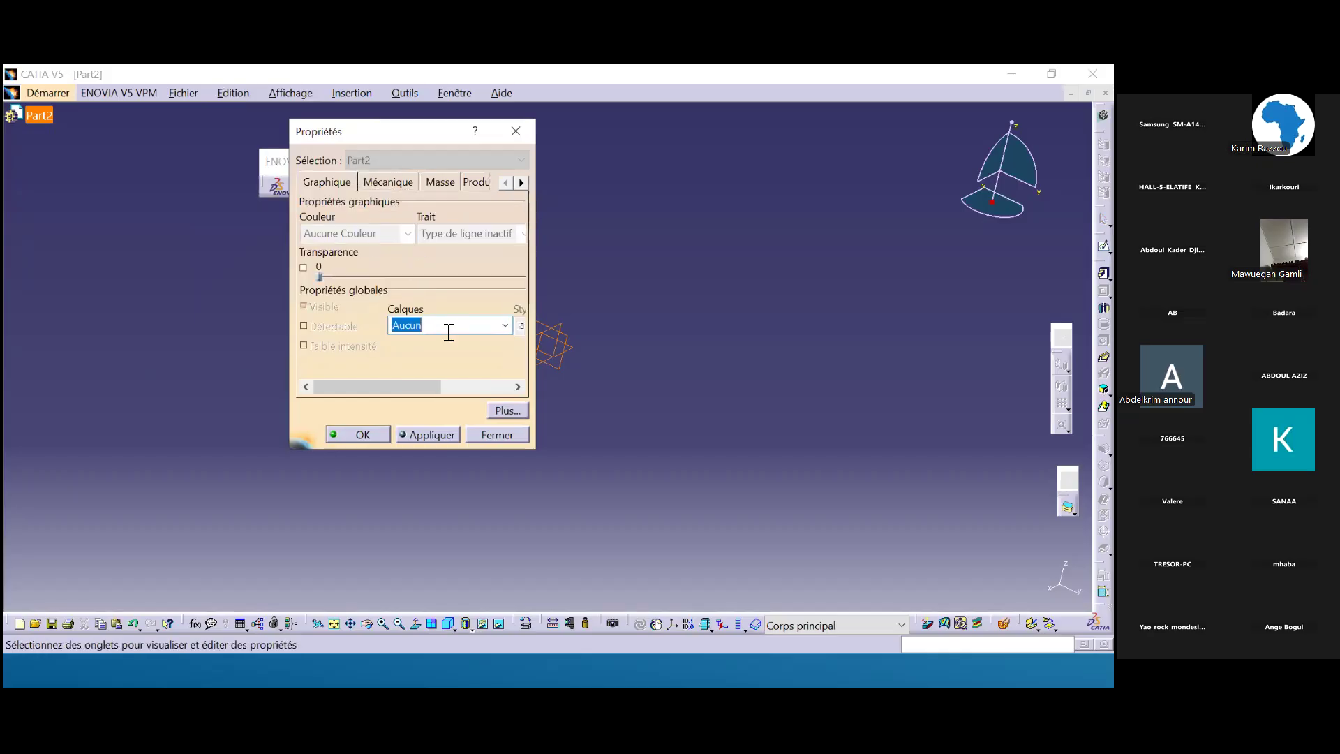
{"action": "left_click_drag", "start_coordinate": [418, 390], "coordinate": [317, 258]}
{"action": "key", "text": "ctrl+shift+Tab"}
{"action": "left_click", "coordinate": [320, 183]}
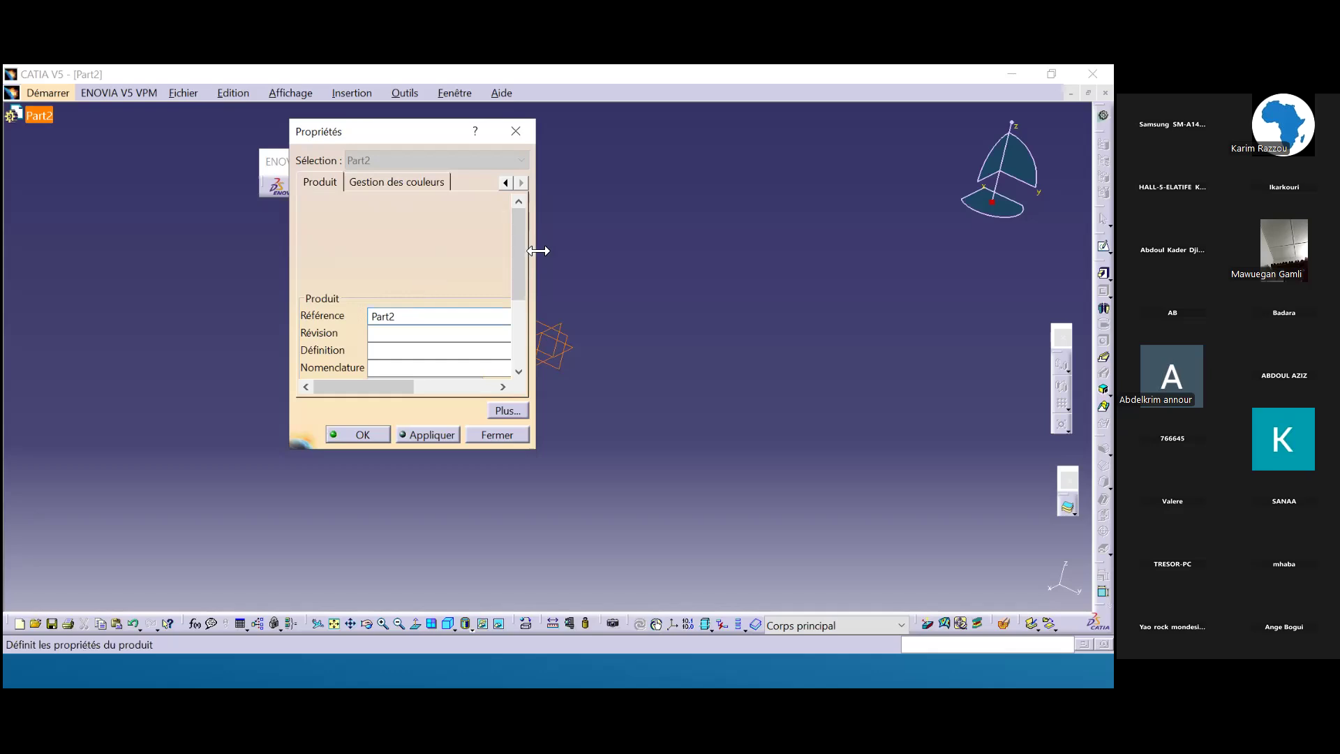
{"action": "left_click_drag", "start_coordinate": [538, 250], "coordinate": [731, 251]}
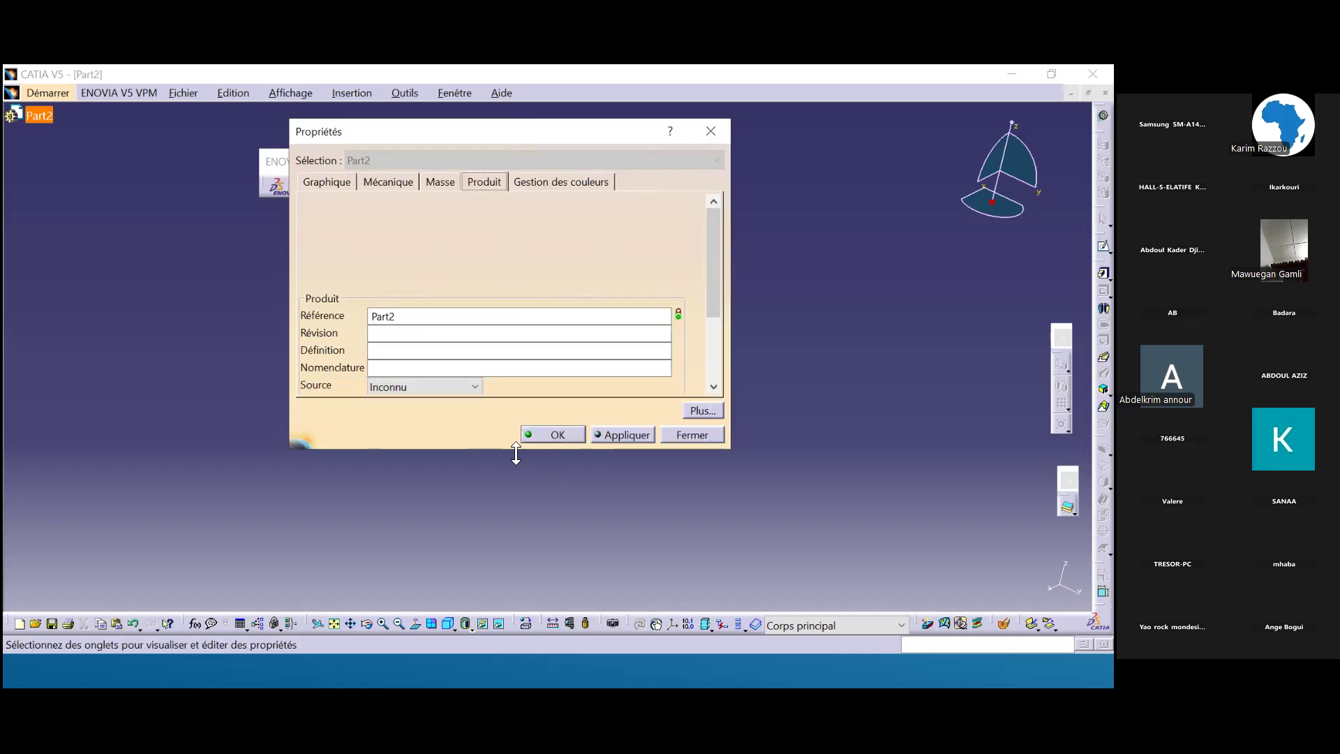
{"action": "left_click_drag", "start_coordinate": [515, 454], "coordinate": [515, 553]}
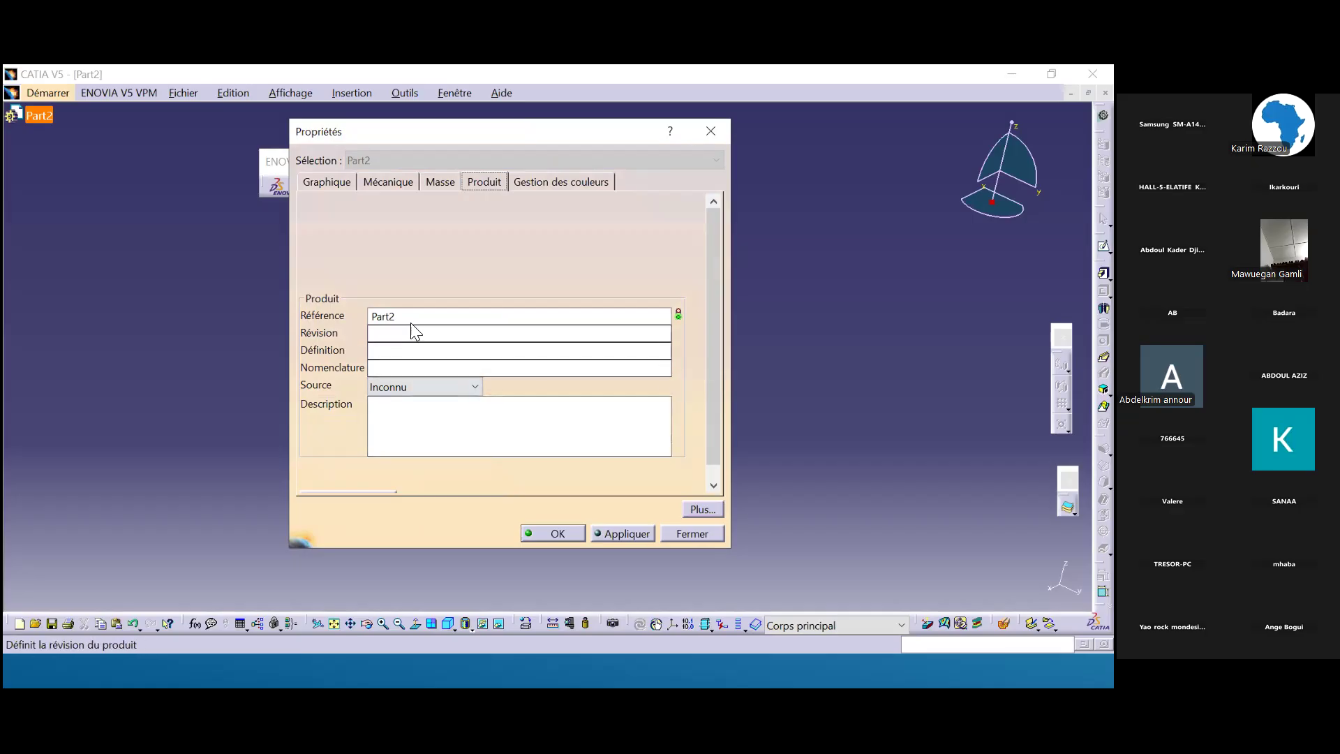
Rename the part's reference as Test, apply it, and expand the part in the specification tree.
{"action": "left_click_drag", "start_coordinate": [410, 316], "coordinate": [370, 325]}
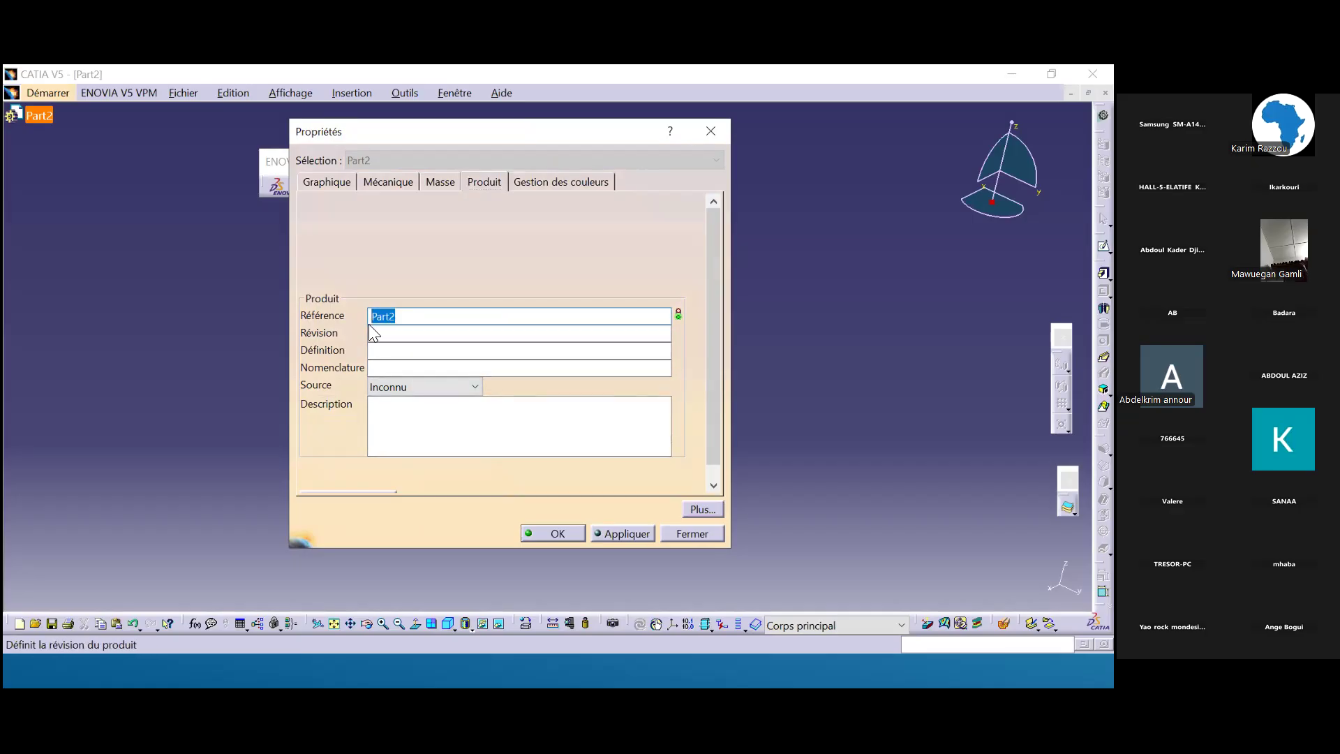
{"action": "type", "text": "Test"}
{"action": "left_click", "coordinate": [537, 521]}
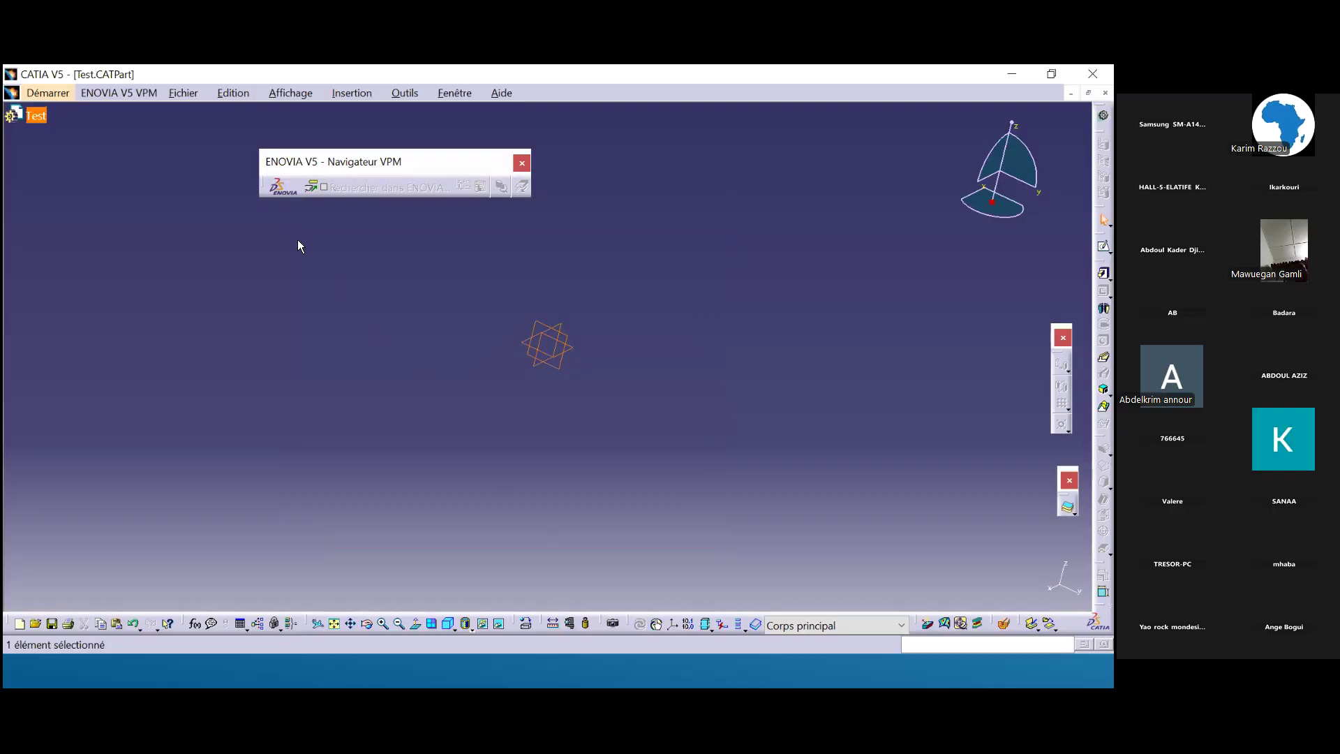
{"action": "left_click", "coordinate": [48, 120]}
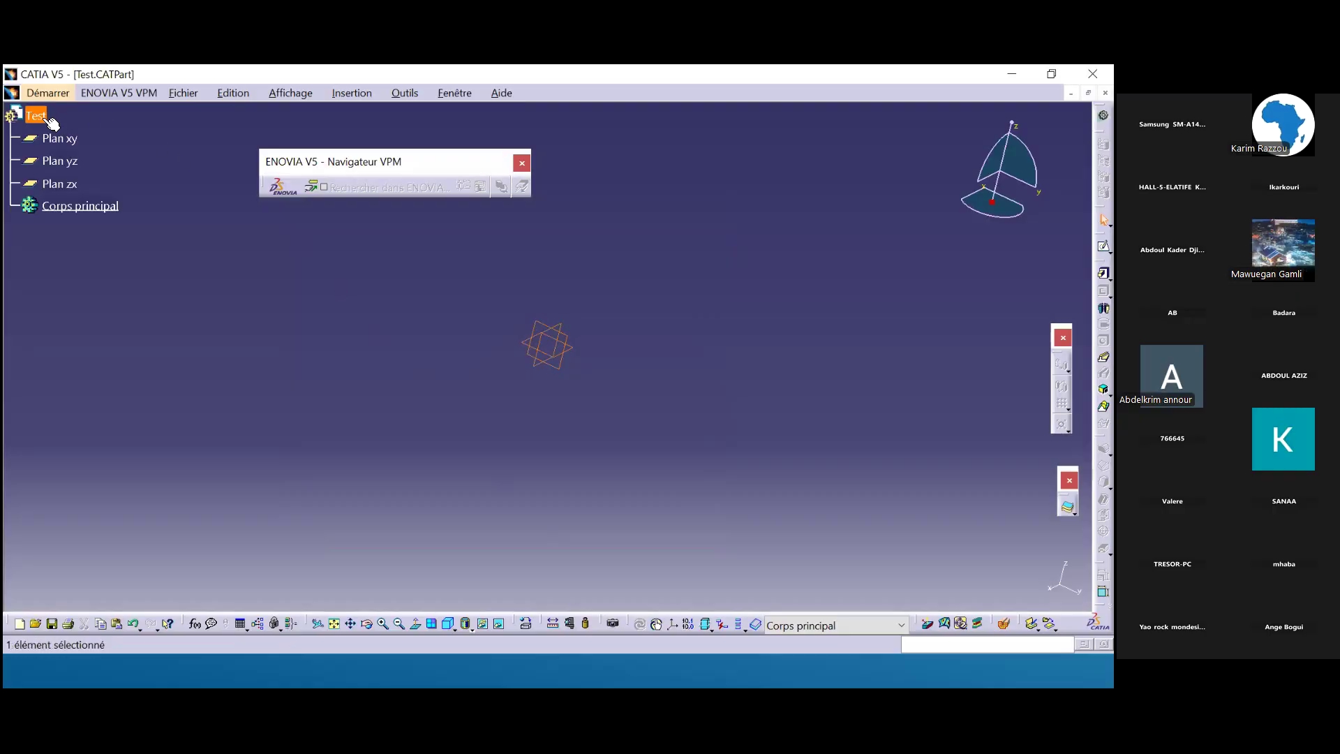
{"action": "left_click", "coordinate": [105, 135]}
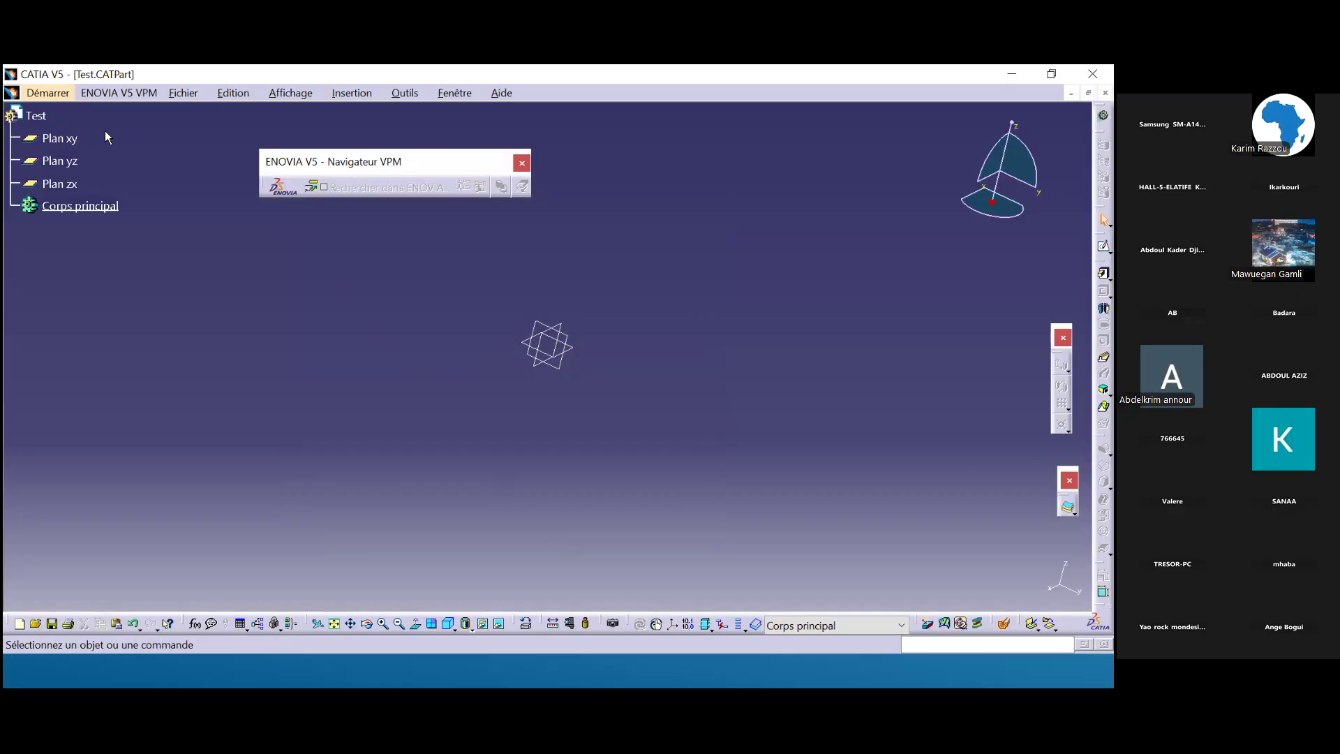
Move the ENOVIA V5 navigator toolbar away from the tree and start a sketch on the yz plane.
{"action": "left_click", "coordinate": [70, 138]}
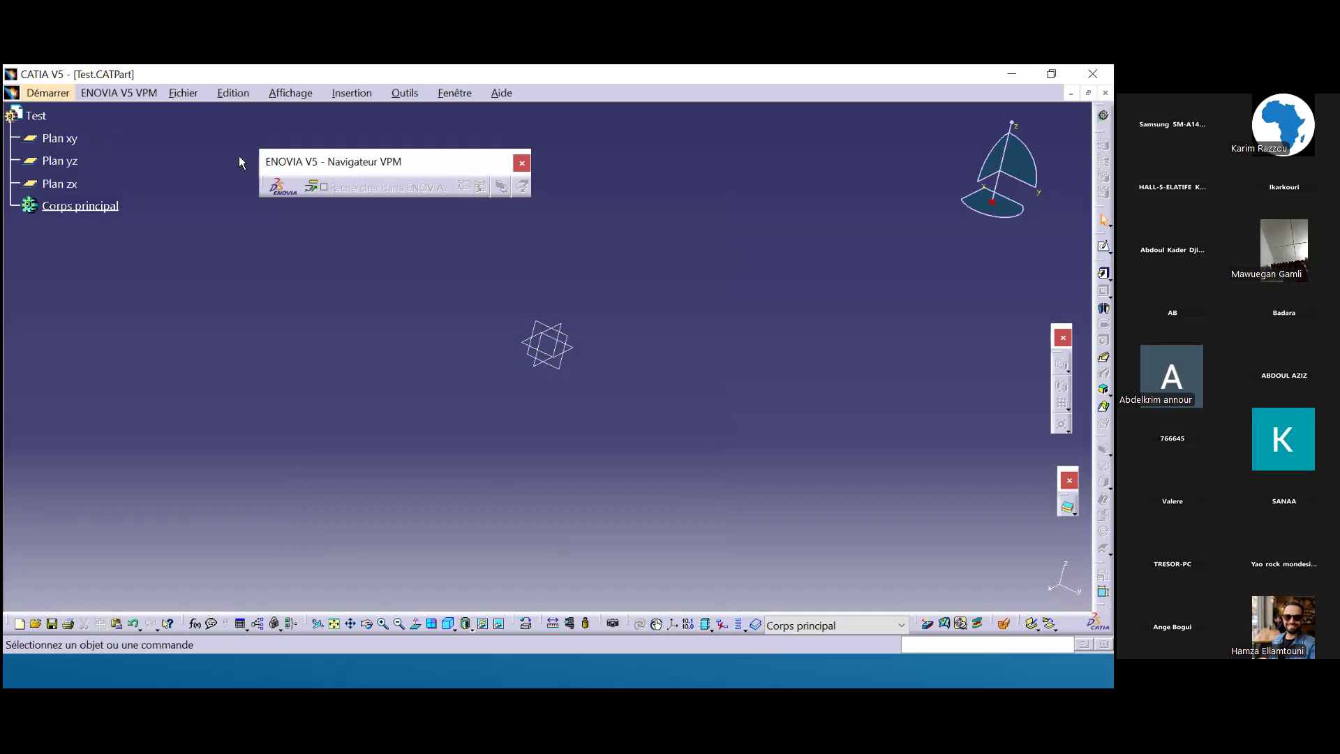
{"action": "left_click_drag", "start_coordinate": [383, 156], "coordinate": [399, 121]}
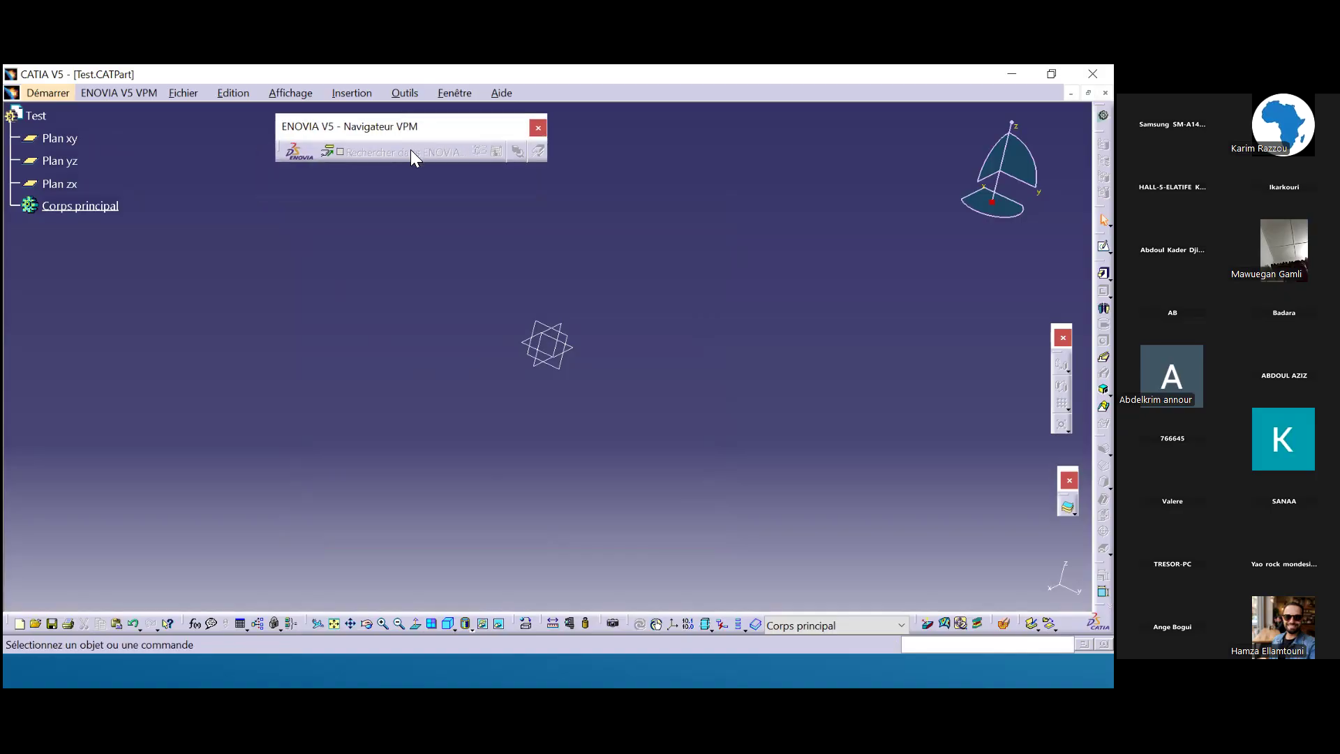
{"action": "left_click", "coordinate": [74, 161]}
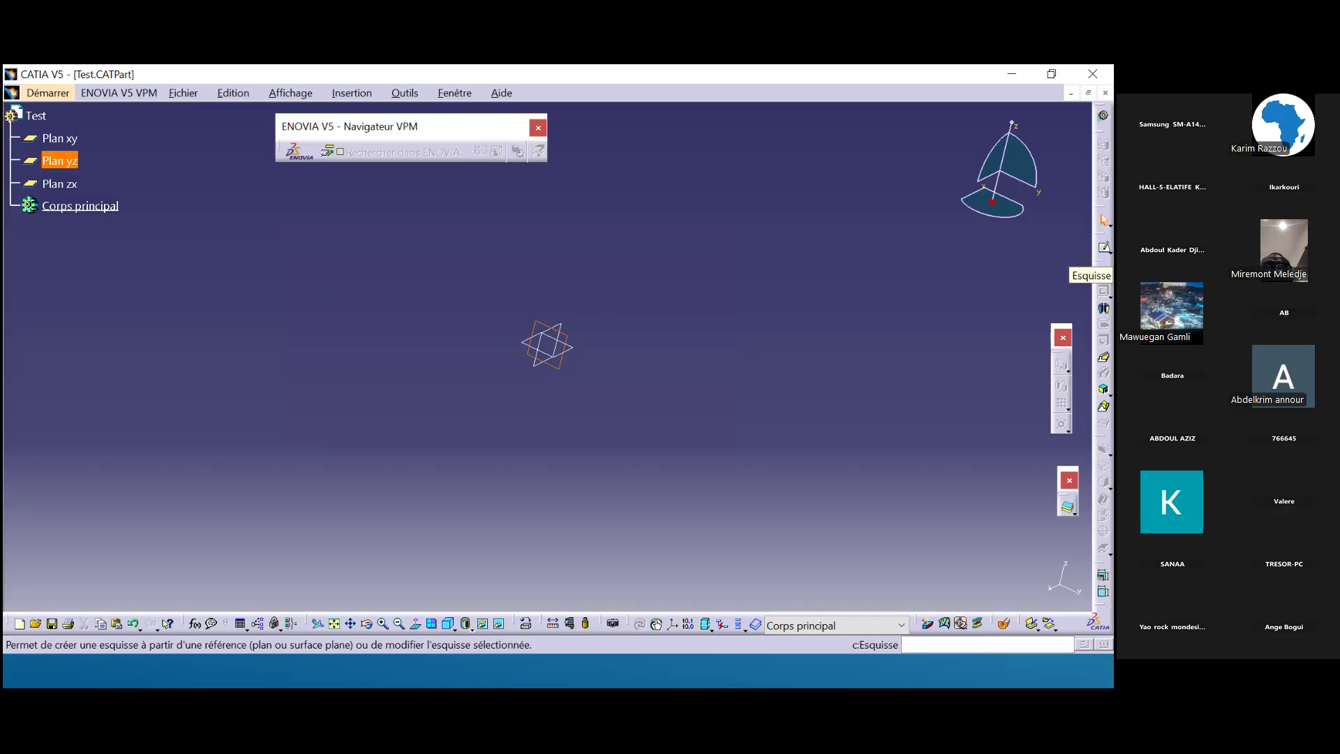
{"action": "left_click", "coordinate": [1104, 247]}
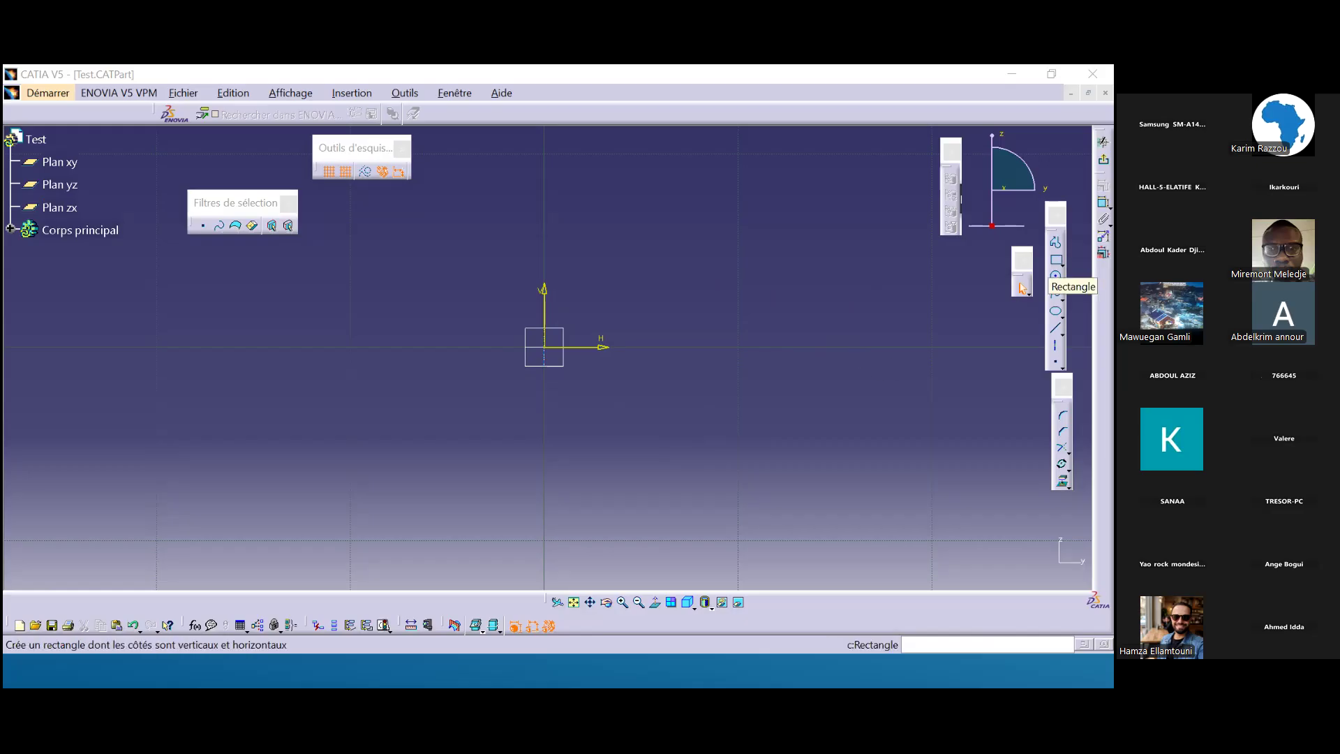
Sketch a 40 × 20 mm rectangle around the origin, from H -20, V 10 to H 20, V -10 mm.
{"action": "left_click", "coordinate": [1056, 260]}
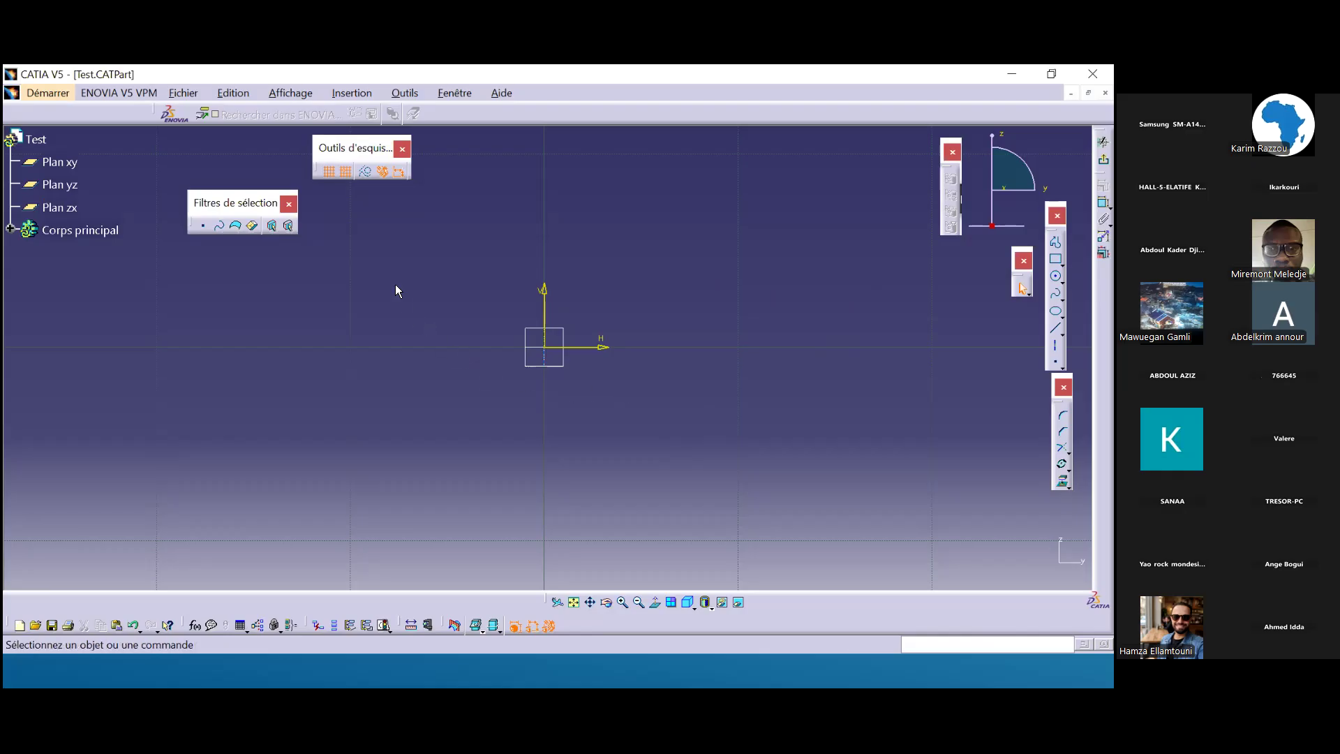
{"action": "middle_click_drag", "start_coordinate": [449, 282], "coordinate": [460, 375]}
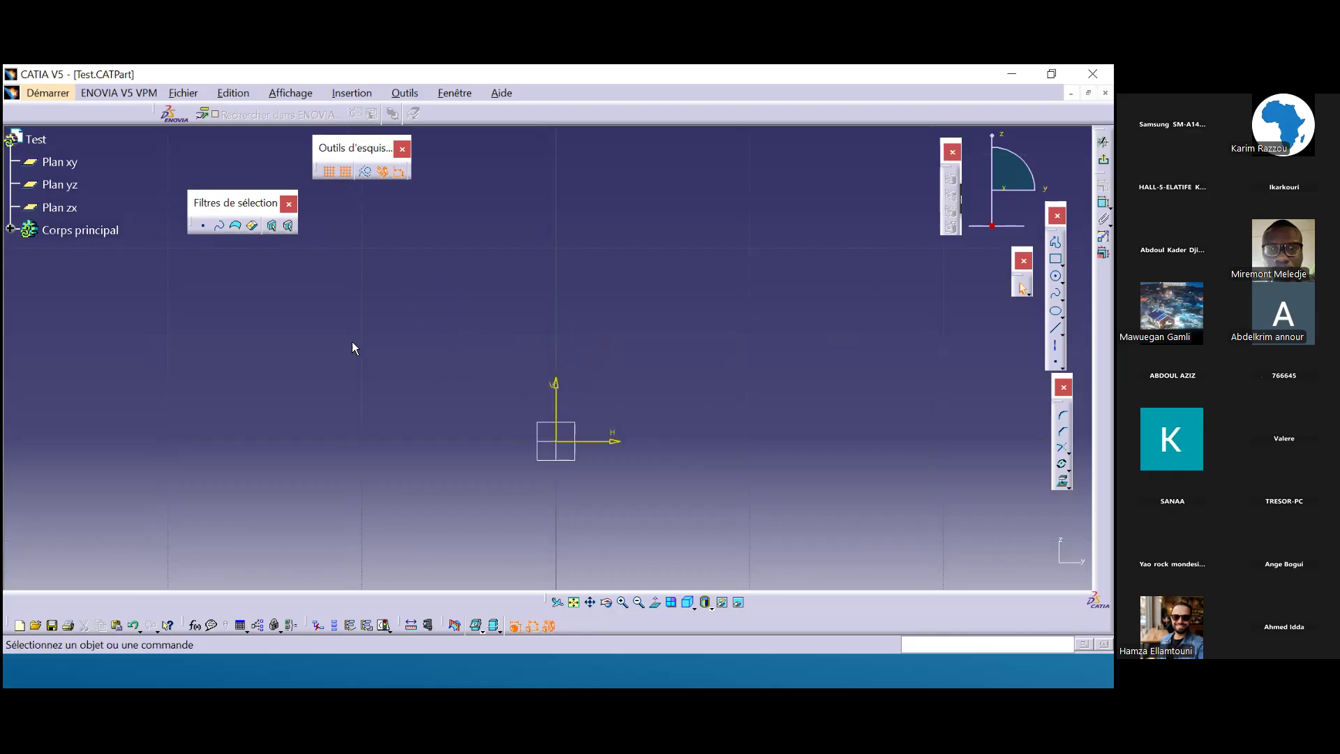
{"action": "left_click", "coordinate": [1056, 259]}
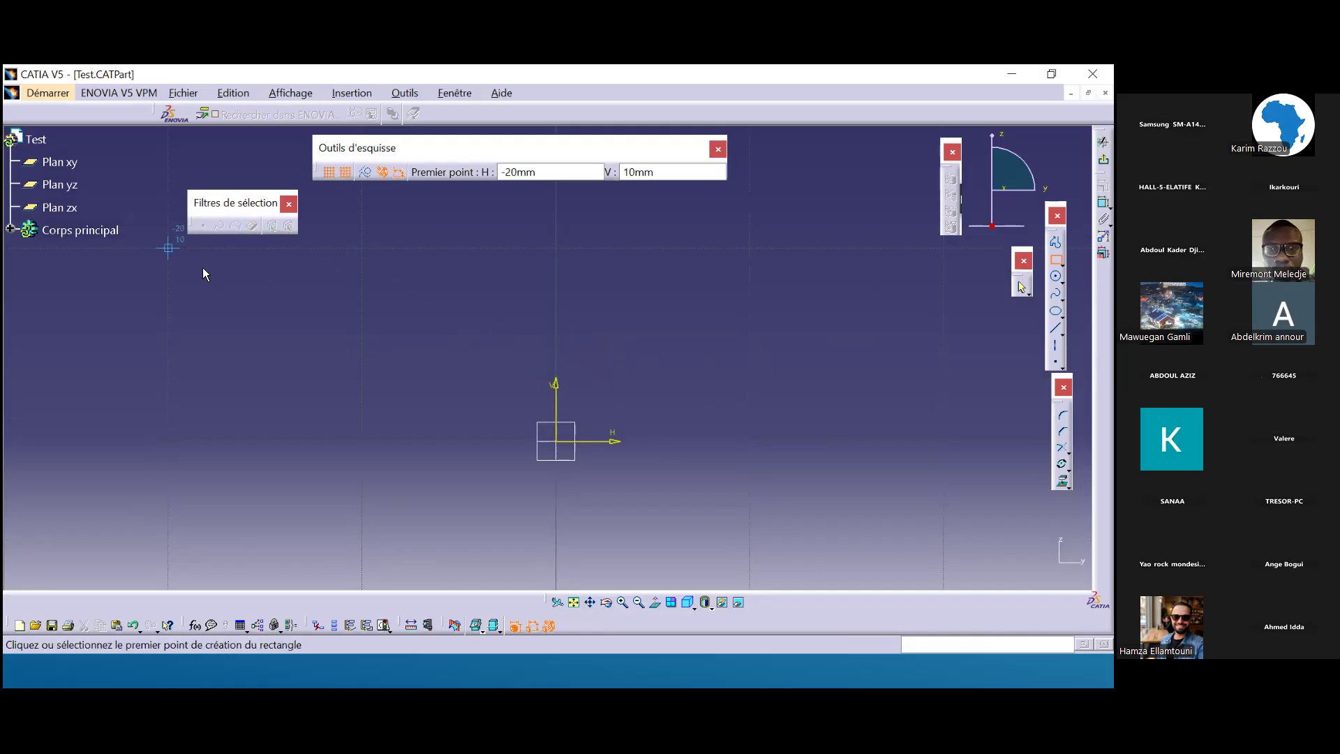
{"action": "left_click", "coordinate": [166, 249]}
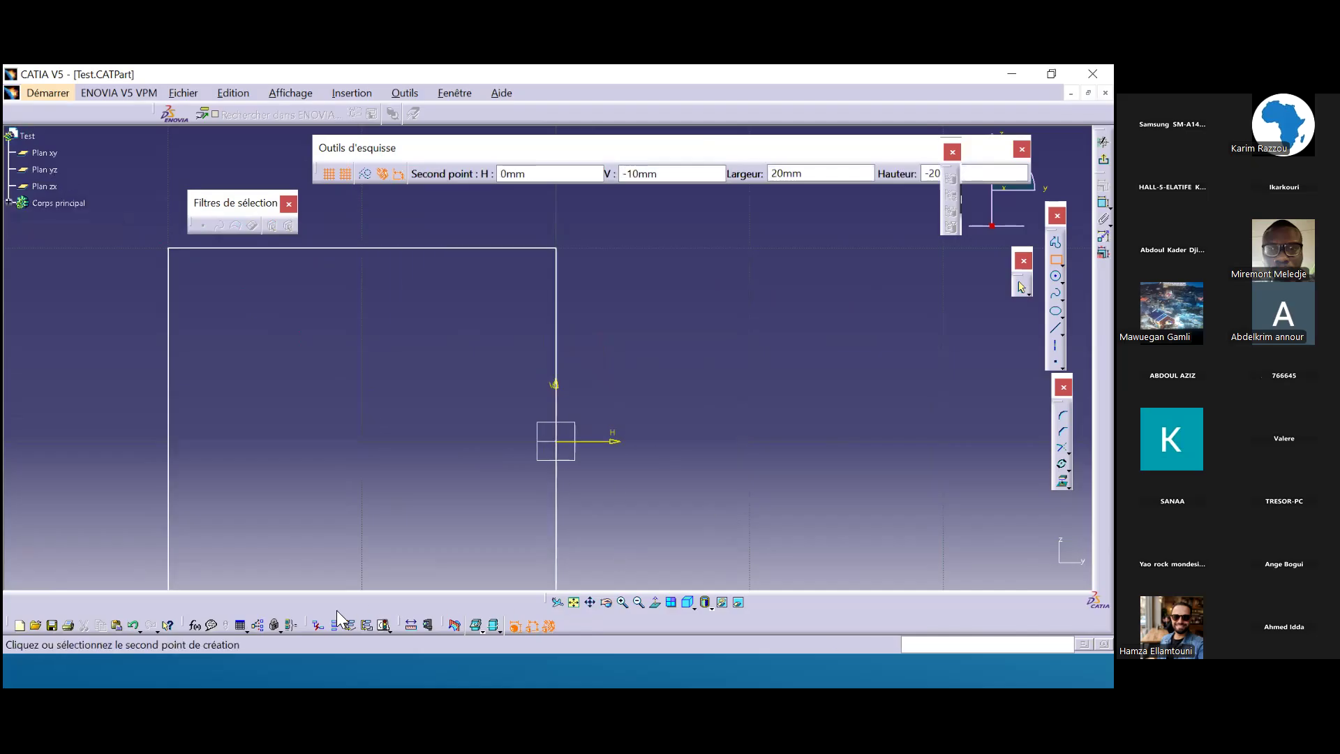
{"action": "middle_click_drag", "start_coordinate": [561, 384], "coordinate": [562, 469]}
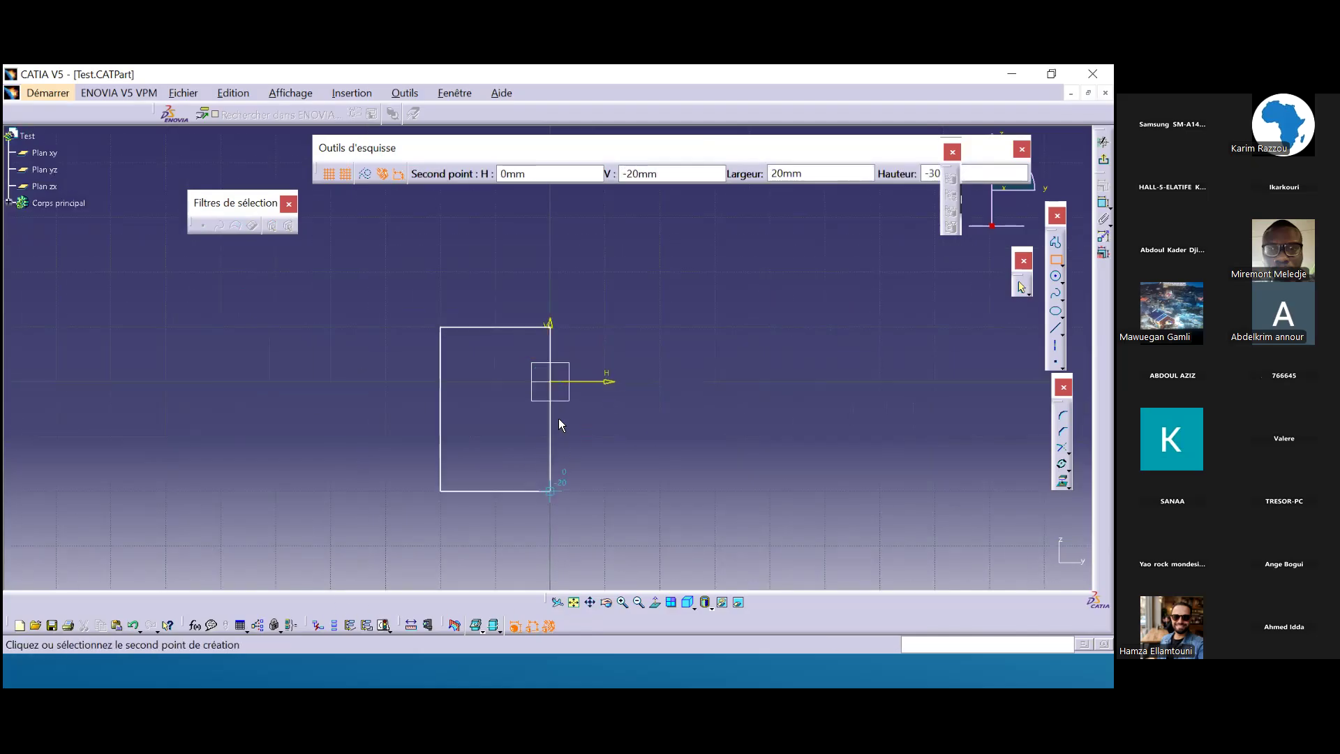
{"action": "left_click", "coordinate": [659, 435]}
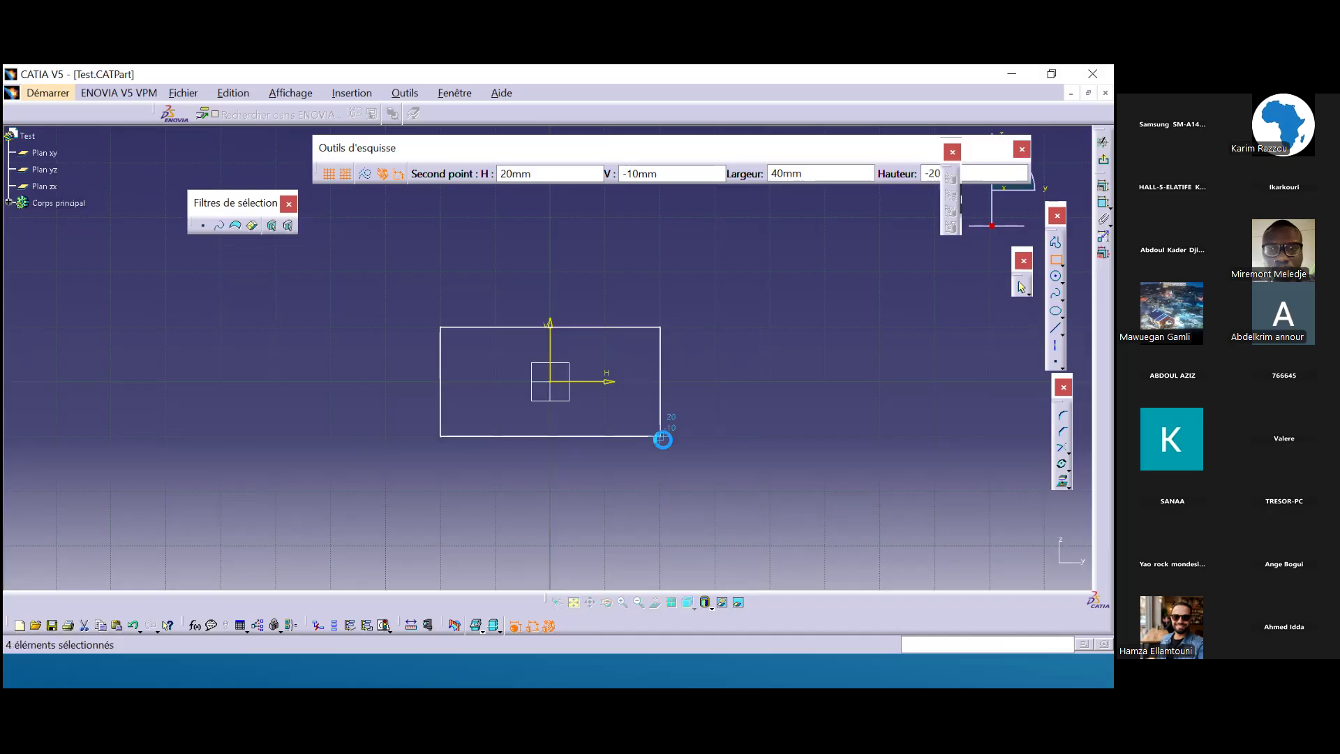
{"action": "left_click", "coordinate": [721, 290]}
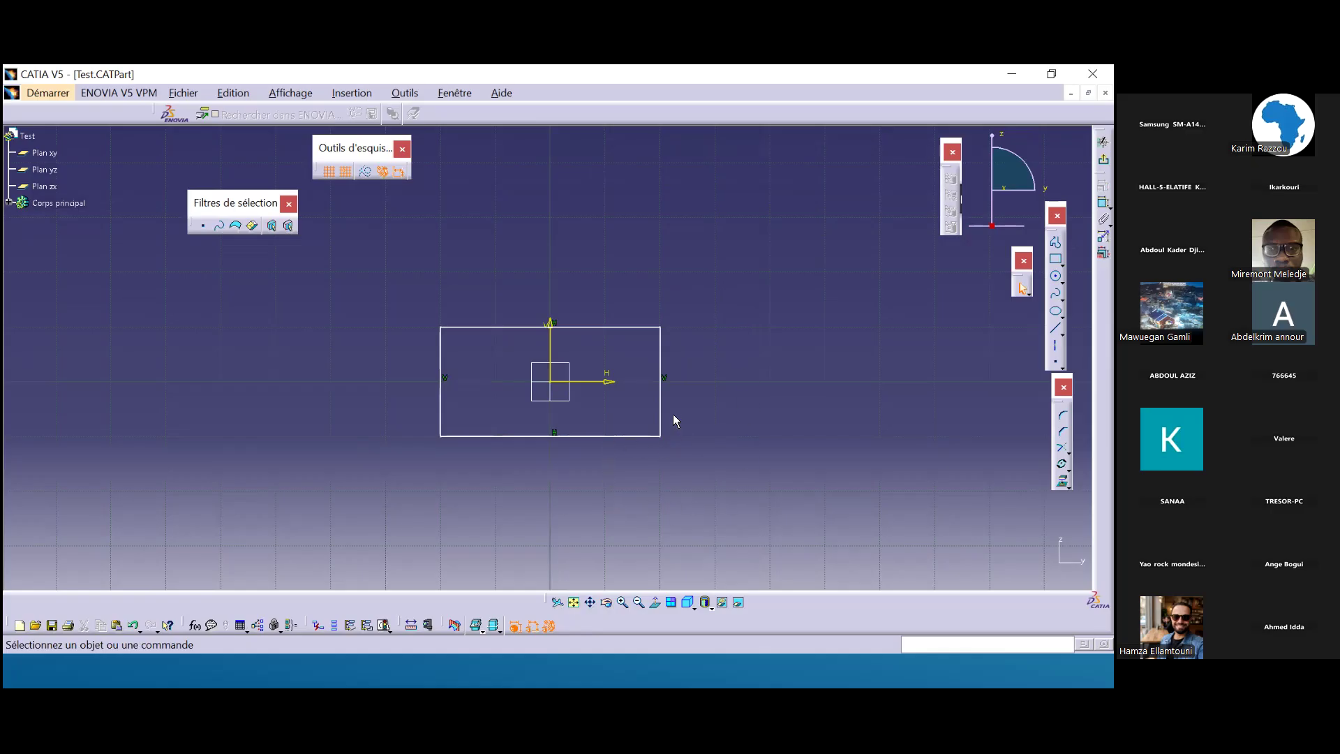
Dimension the rectangle's top edge with a constraint above it and set its length to 60 mm.
{"action": "left_click", "coordinate": [628, 327]}
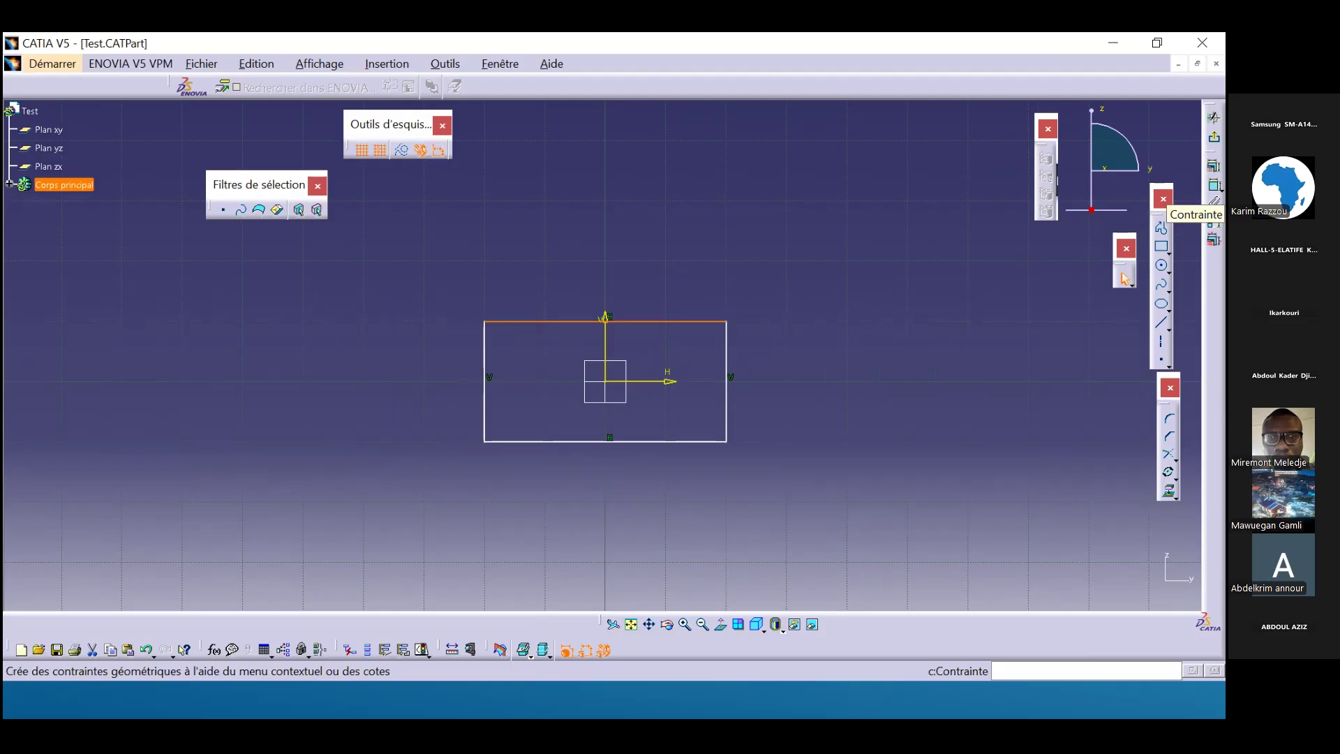
{"action": "left_click", "coordinate": [1214, 185]}
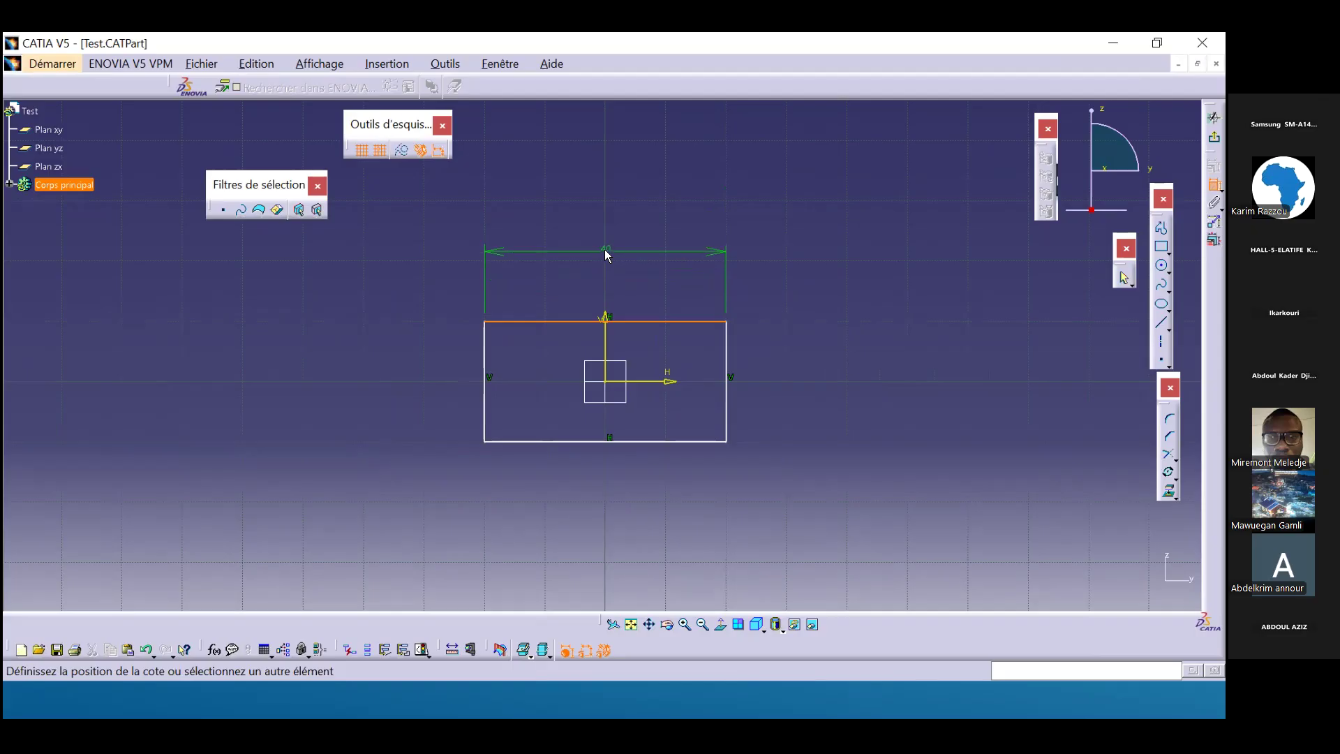
{"action": "left_click", "coordinate": [605, 253]}
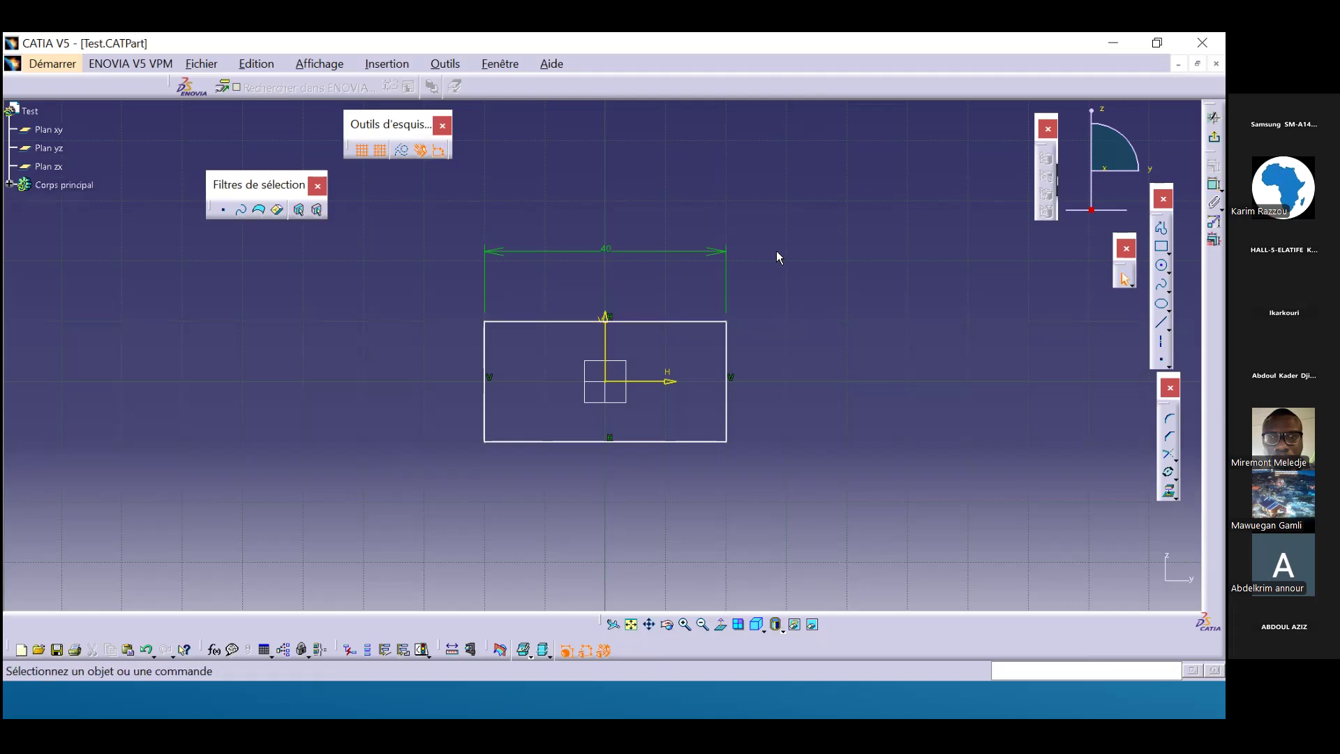
{"action": "double_click", "coordinate": [605, 251]}
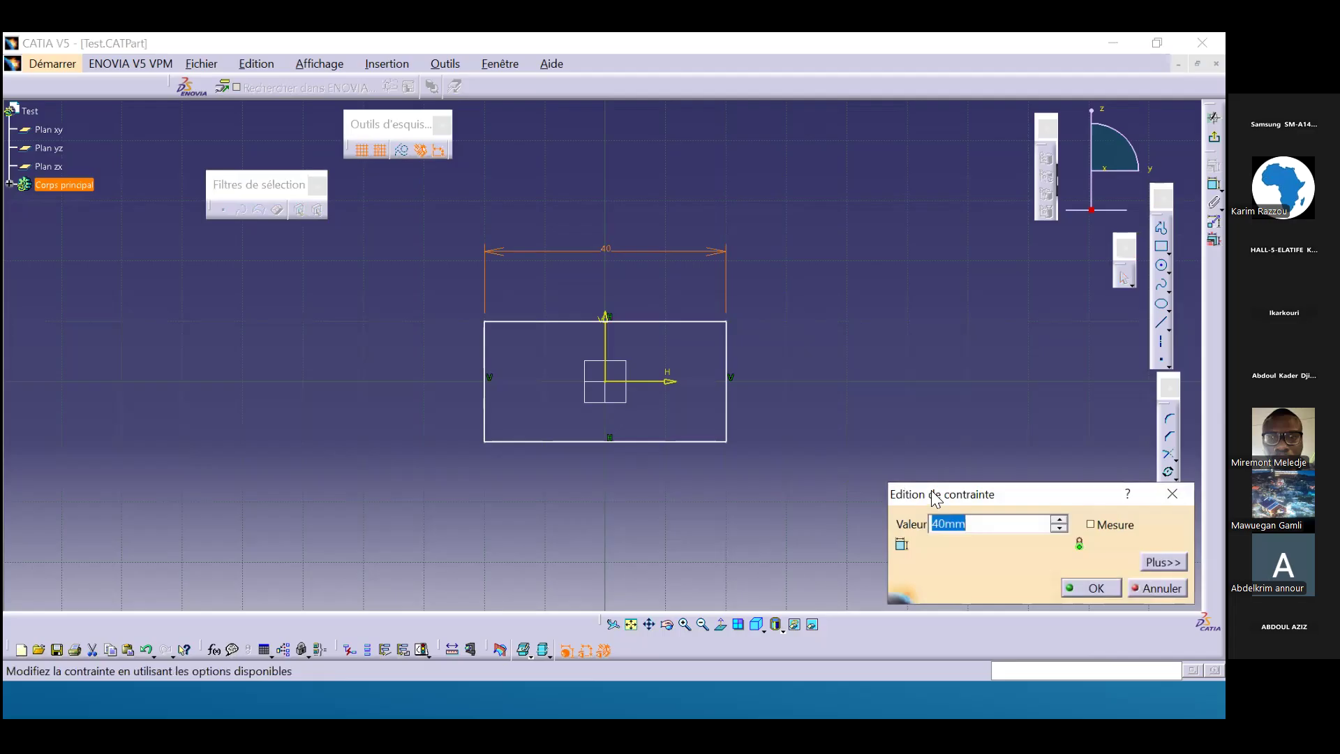
{"action": "left_click_drag", "start_coordinate": [931, 490], "coordinate": [877, 405]}
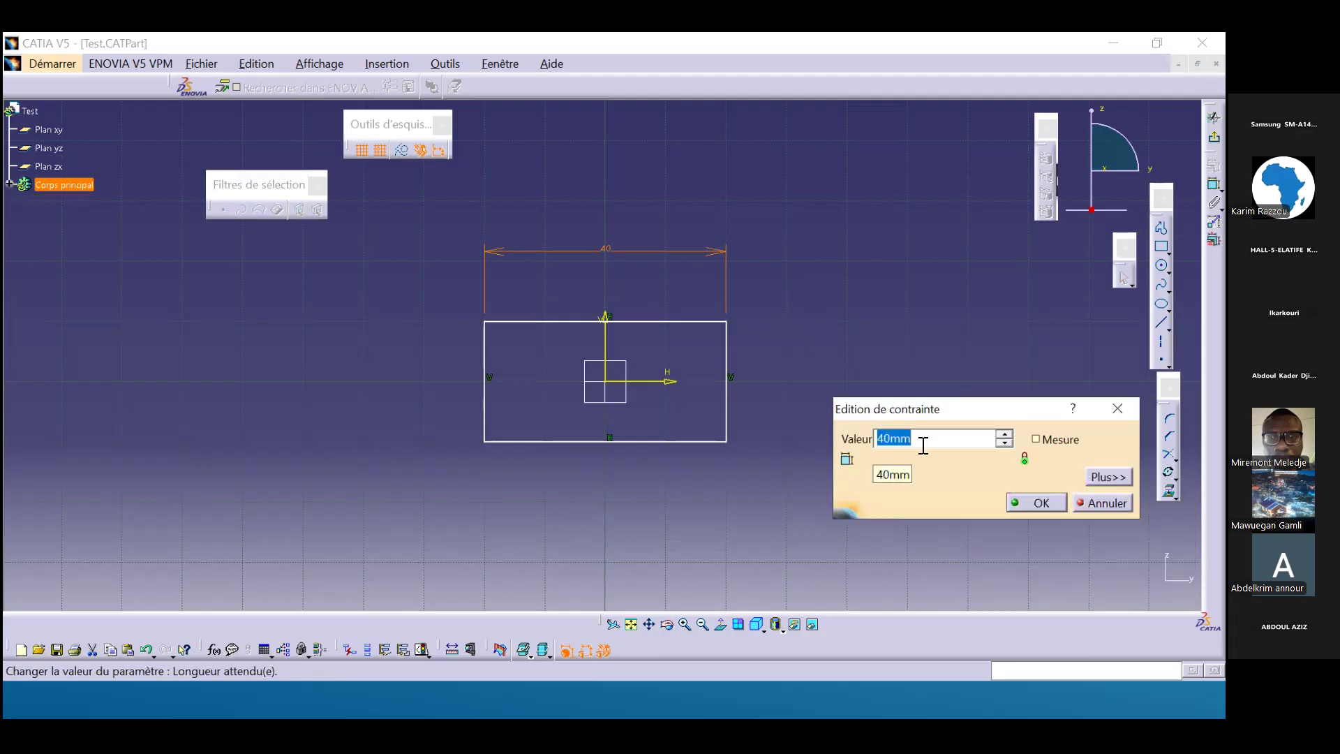
{"action": "type", "text": "60"}
{"action": "key", "text": "Return"}
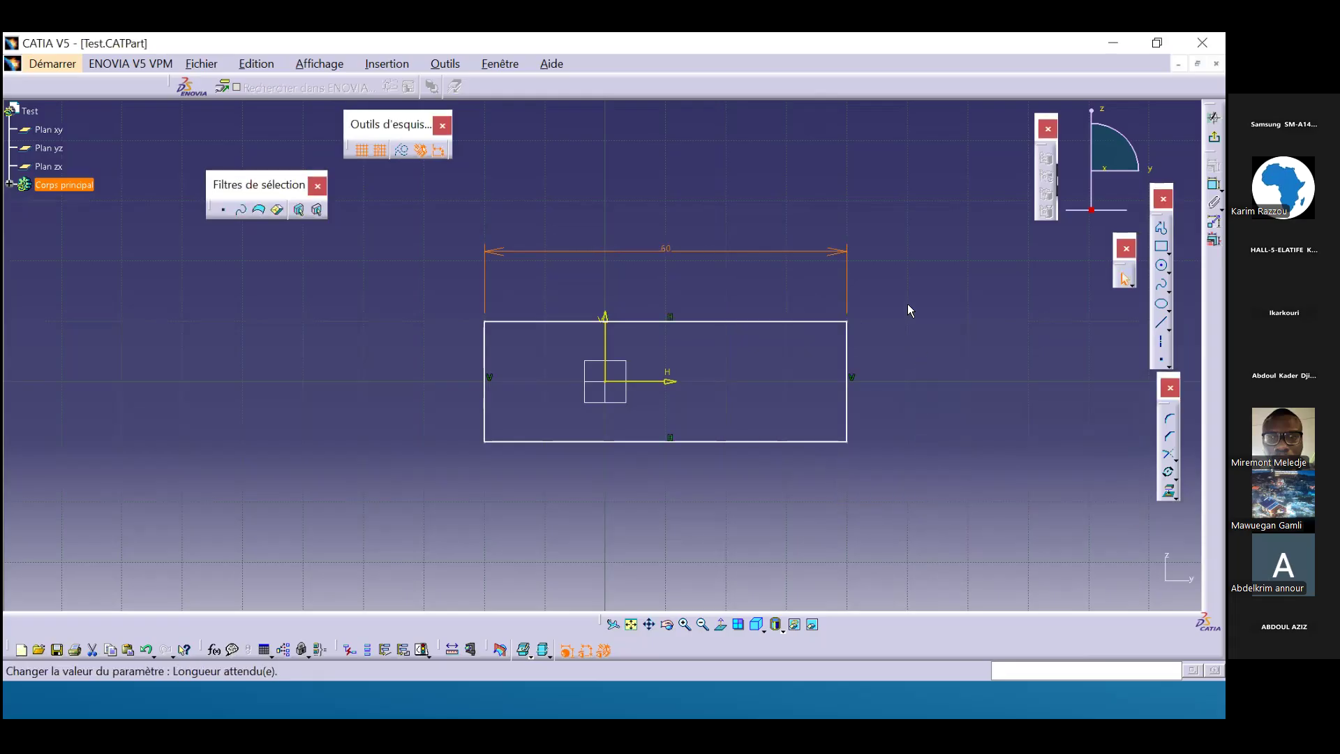
{"action": "left_click", "coordinate": [856, 302]}
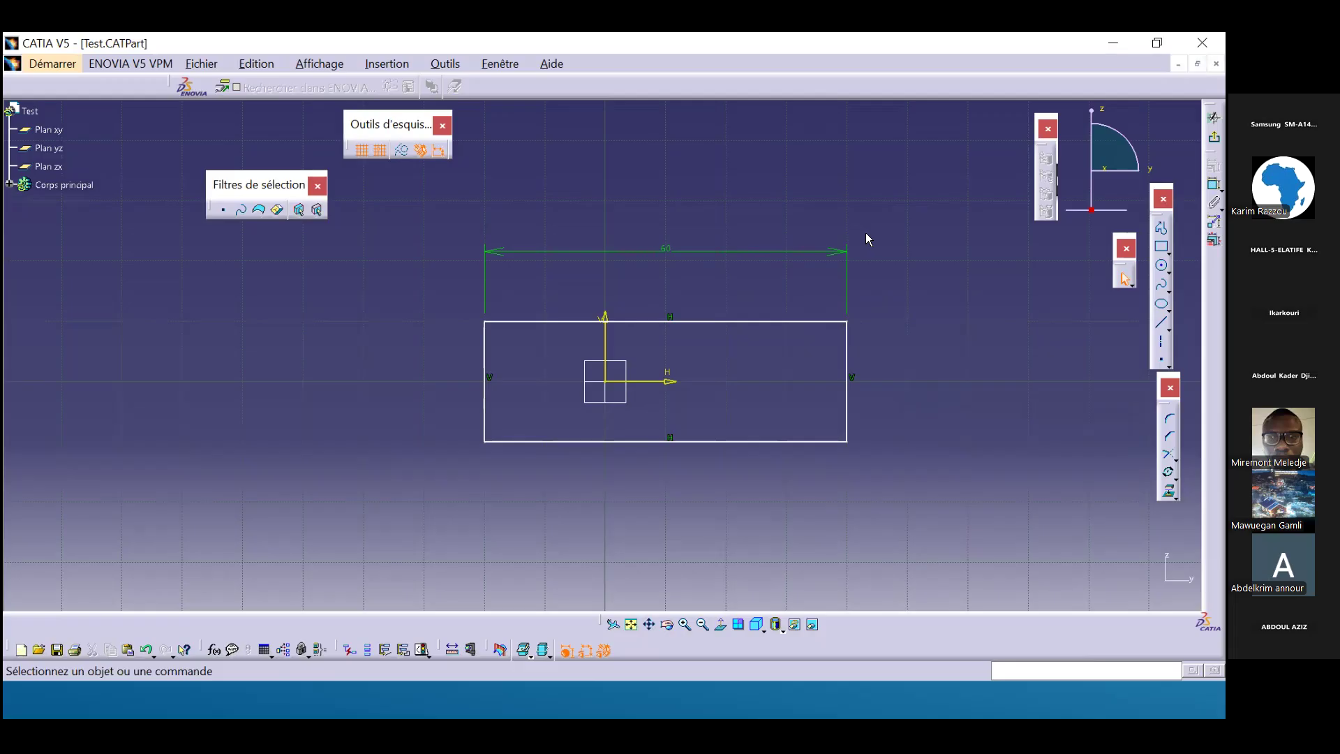
Dimension the rectangle's right edge with a height constraint placed outside the profile.
{"action": "left_click", "coordinate": [847, 356]}
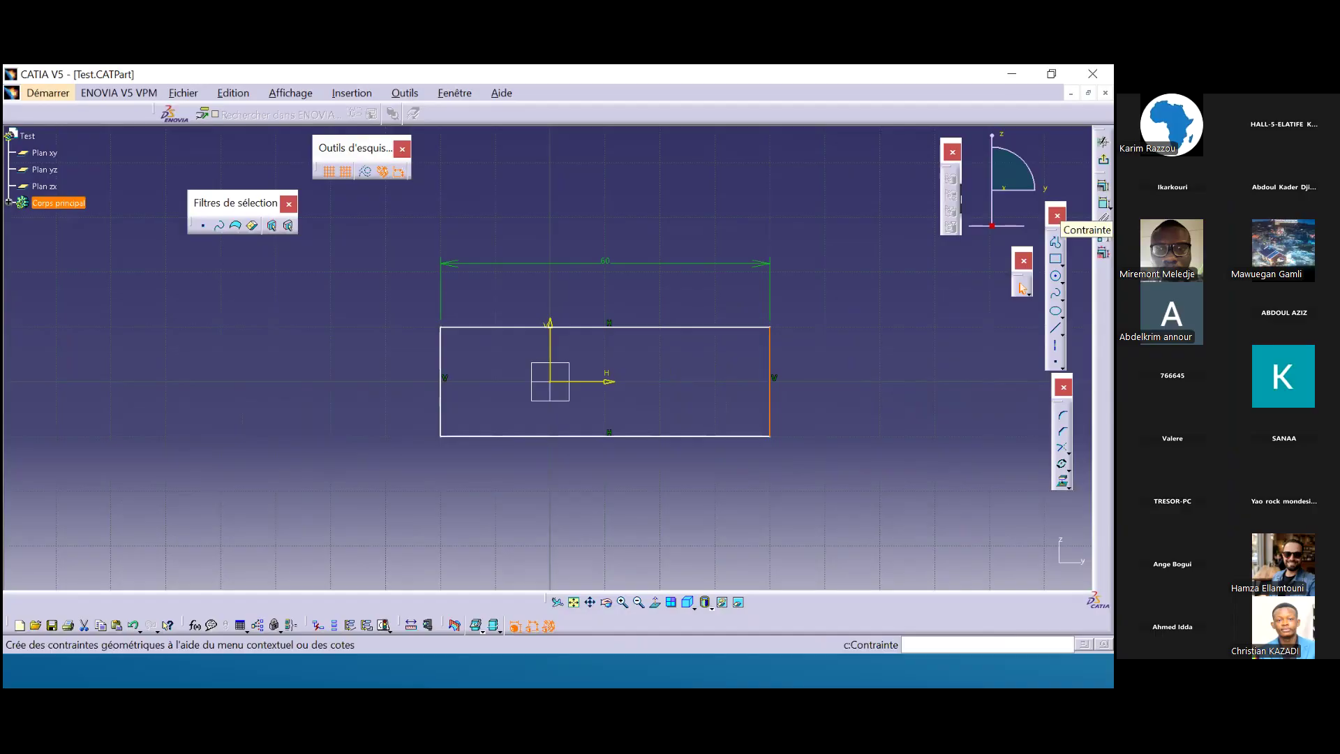
{"action": "left_click", "coordinate": [1102, 216]}
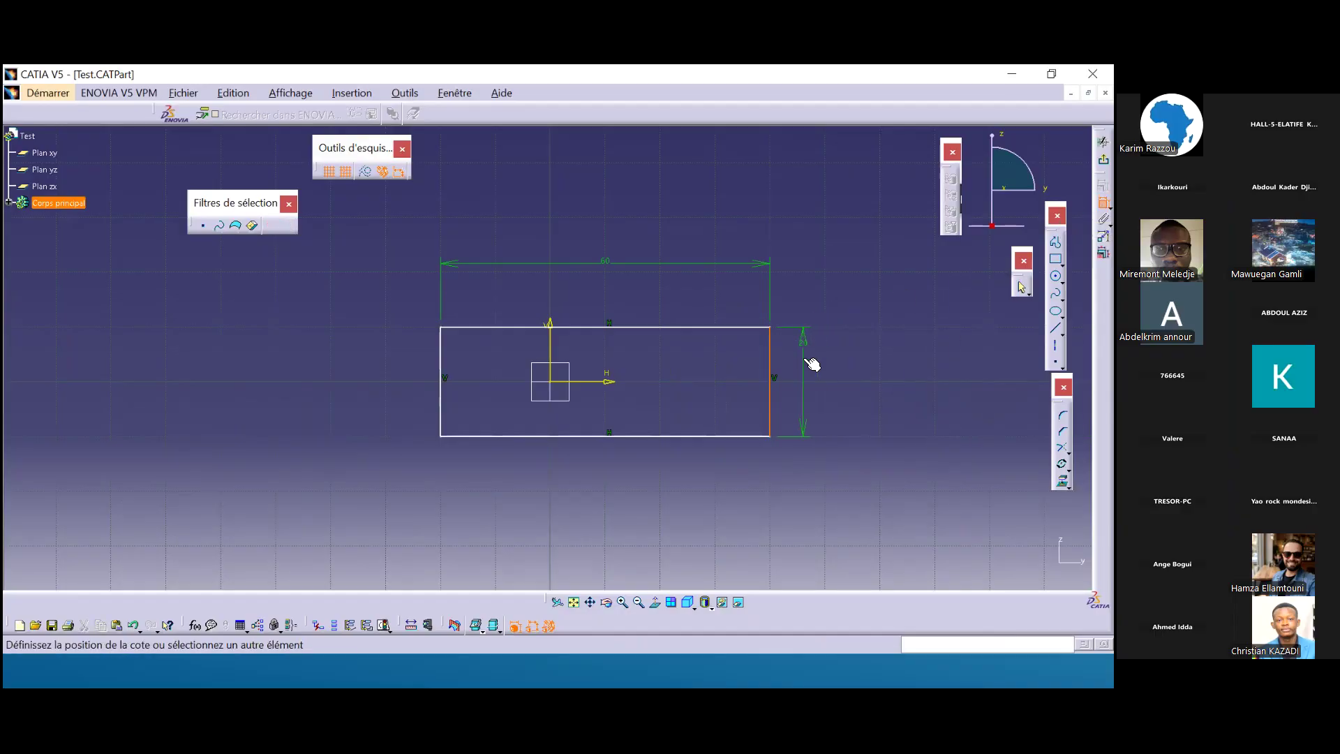
{"action": "left_click", "coordinate": [811, 375]}
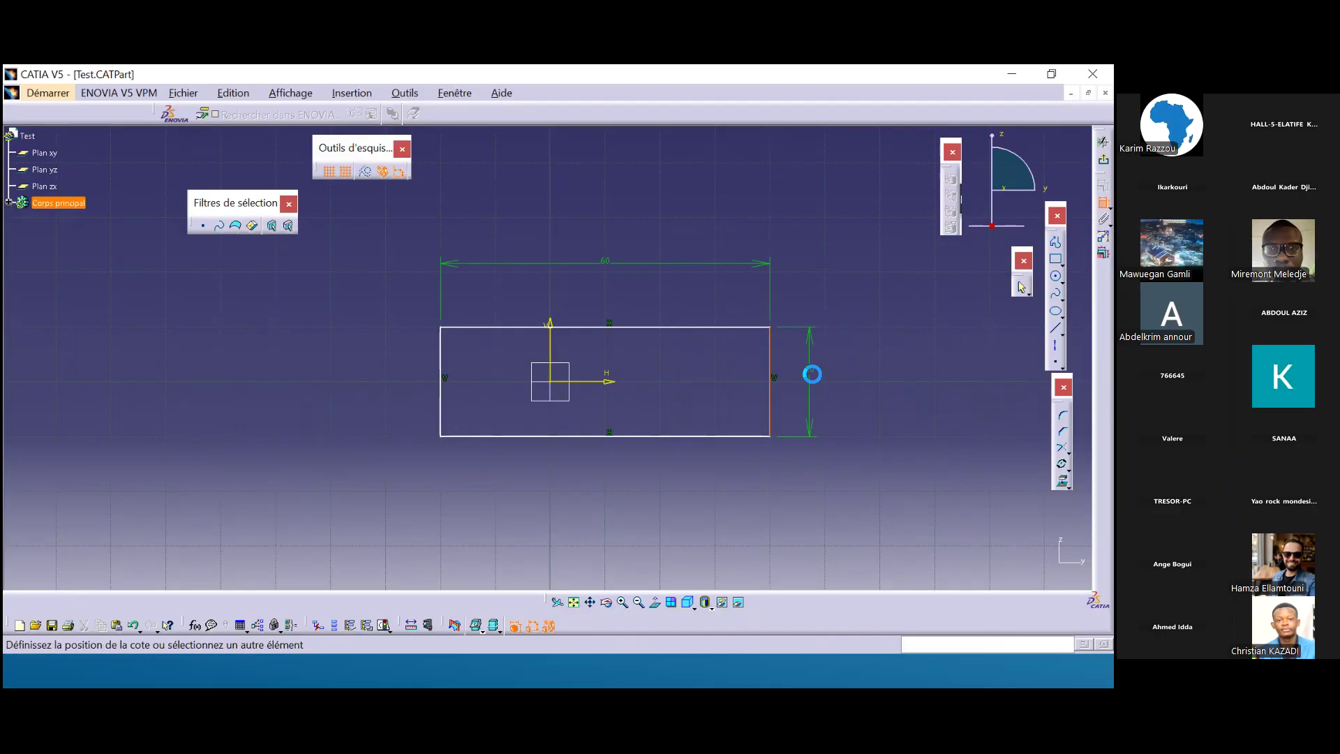
Set the rectangle's height constraint to 40 mm and shift the profile up and sideways to centre it roughly around the origin.
{"action": "double_click", "coordinate": [817, 376]}
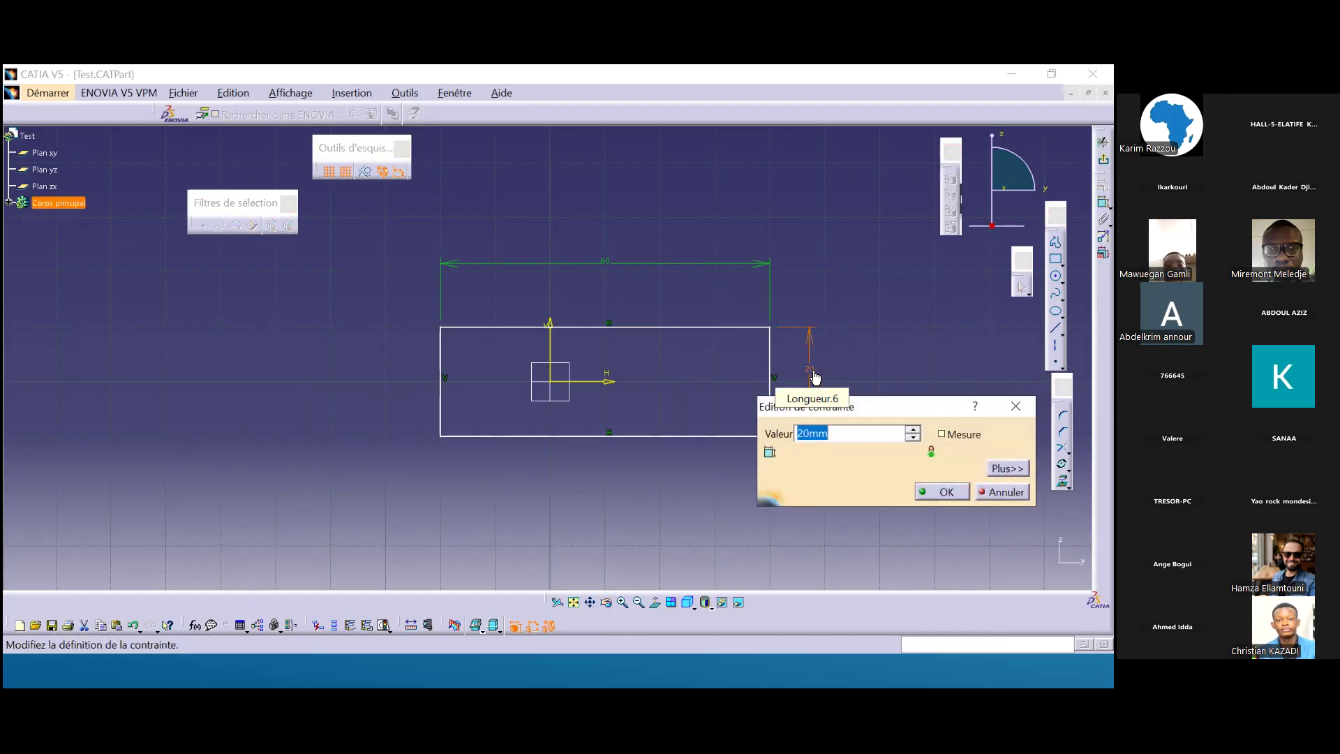
{"action": "type", "text": "40"}
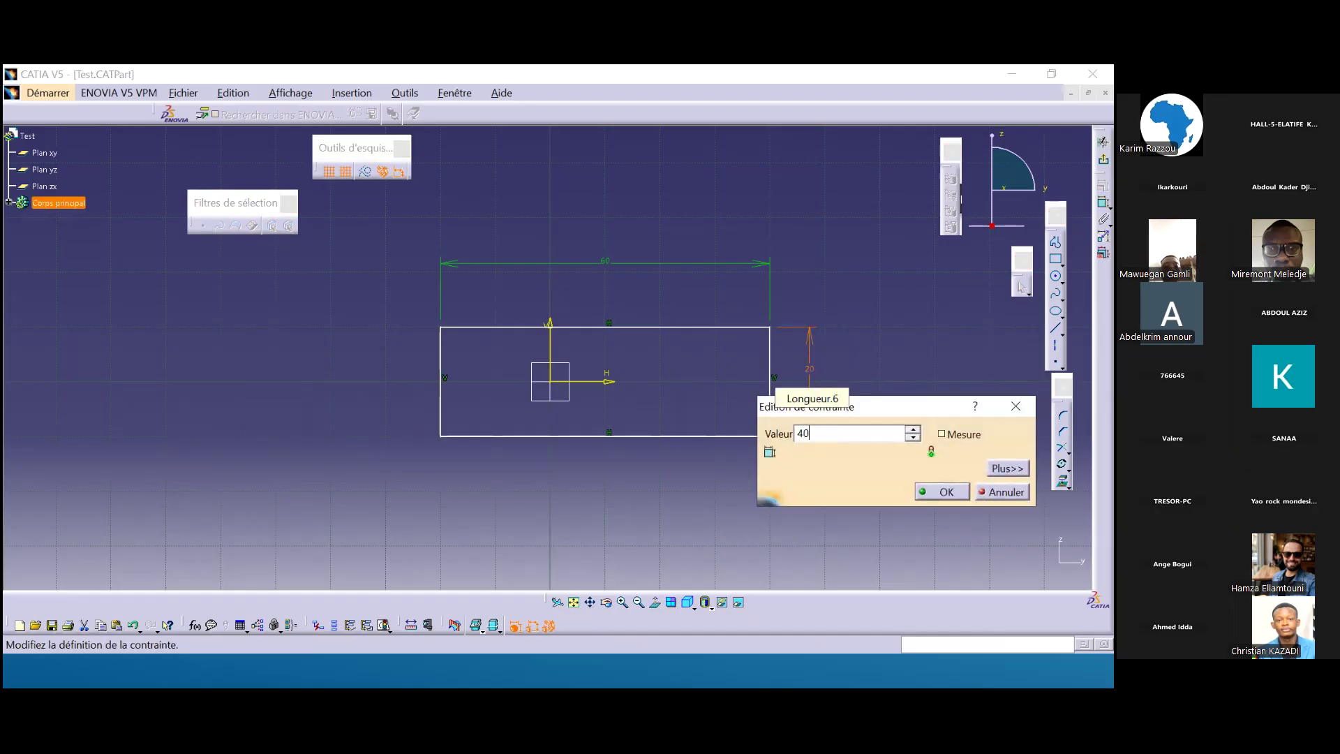
{"action": "key", "text": "Return"}
{"action": "left_click", "coordinate": [838, 275]}
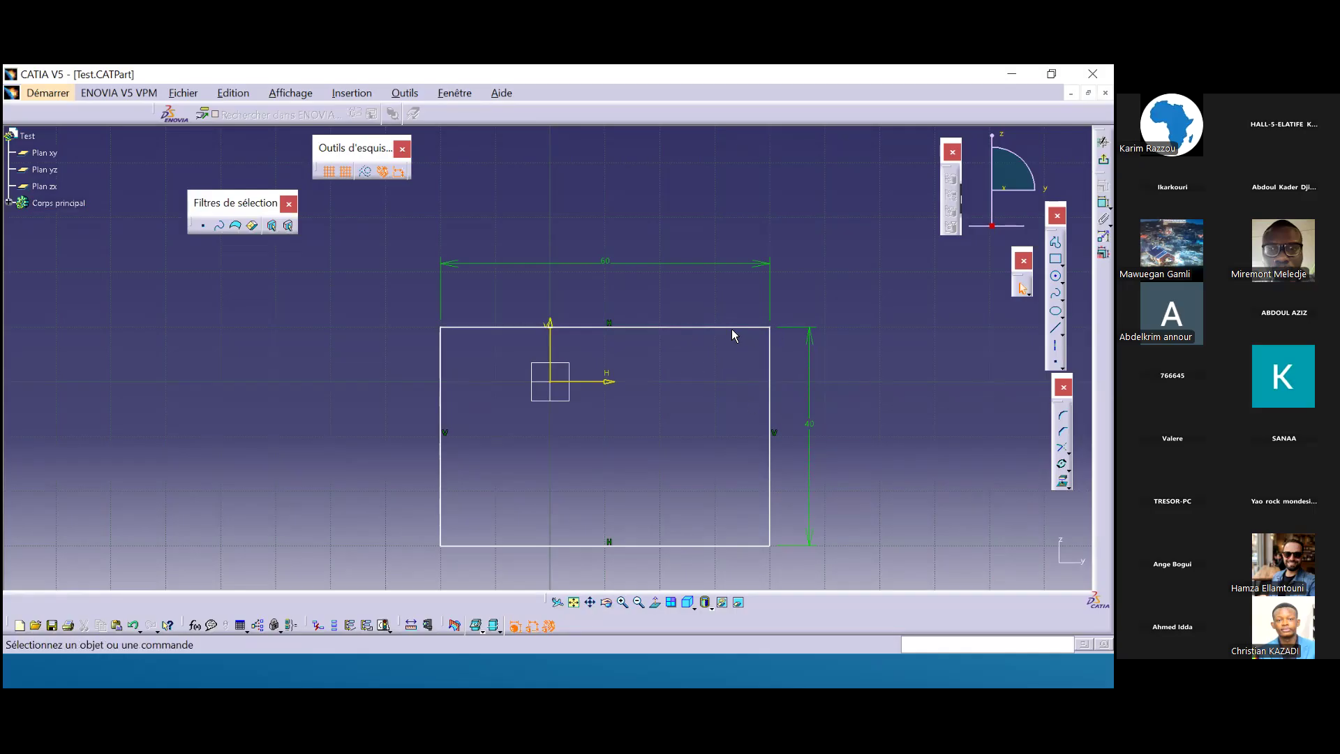
{"action": "mouse_move", "coordinate": [730, 327]}
{"action": "left_mouse_down"}
{"action": "mouse_move", "coordinate": [643, 348]}
{"action": "mouse_move", "coordinate": [550, 293]}
{"action": "mouse_move", "coordinate": [649, 275]}
{"action": "mouse_move", "coordinate": [694, 321]}
{"action": "mouse_move", "coordinate": [608, 363]}
{"action": "mouse_move", "coordinate": [647, 275]}
{"action": "mouse_move", "coordinate": [693, 311]}
{"action": "mouse_move", "coordinate": [676, 254]}
{"action": "mouse_move", "coordinate": [710, 287]}
{"action": "mouse_move", "coordinate": [653, 287]}
{"action": "left_mouse_up"}
{"action": "left_click", "coordinate": [783, 271]}
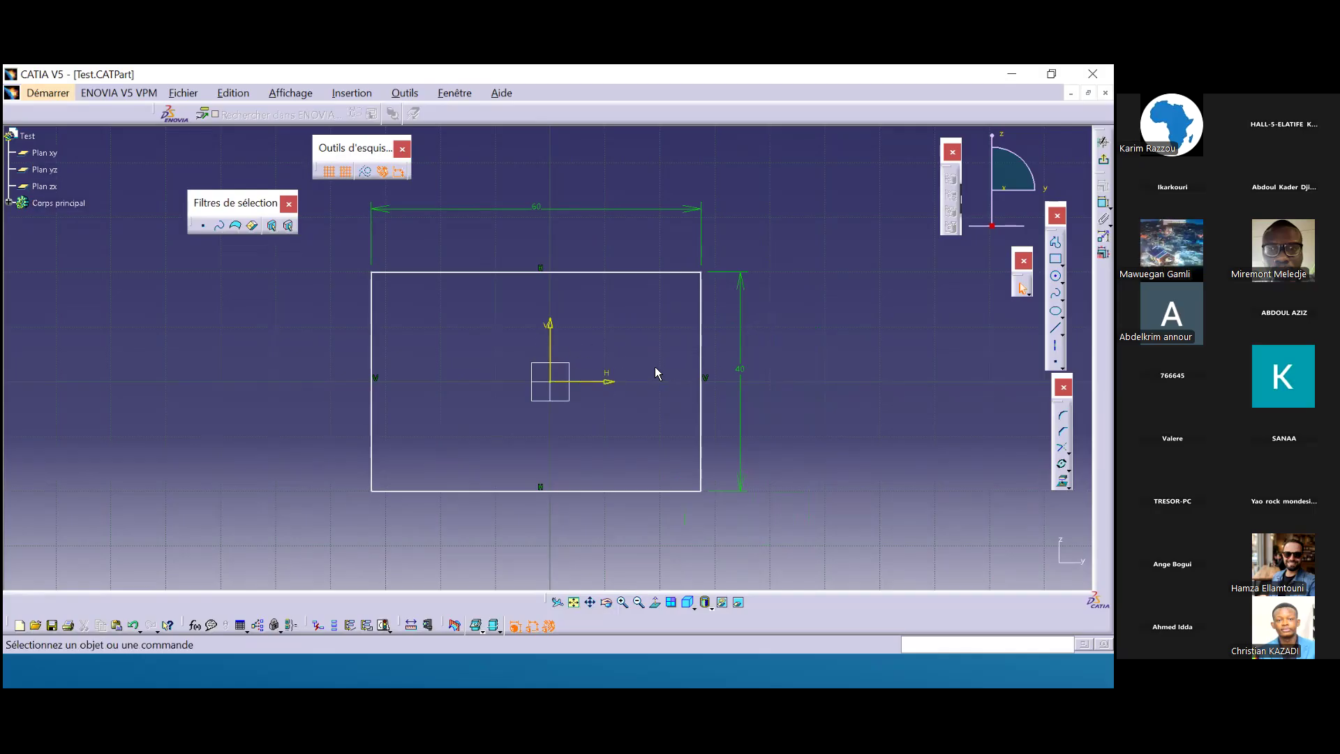
Constrain the distance between the rectangle's right edge and the vertical axis, place the dimension above the profile and set it to 30 mm.
{"action": "left_click", "coordinate": [702, 339]}
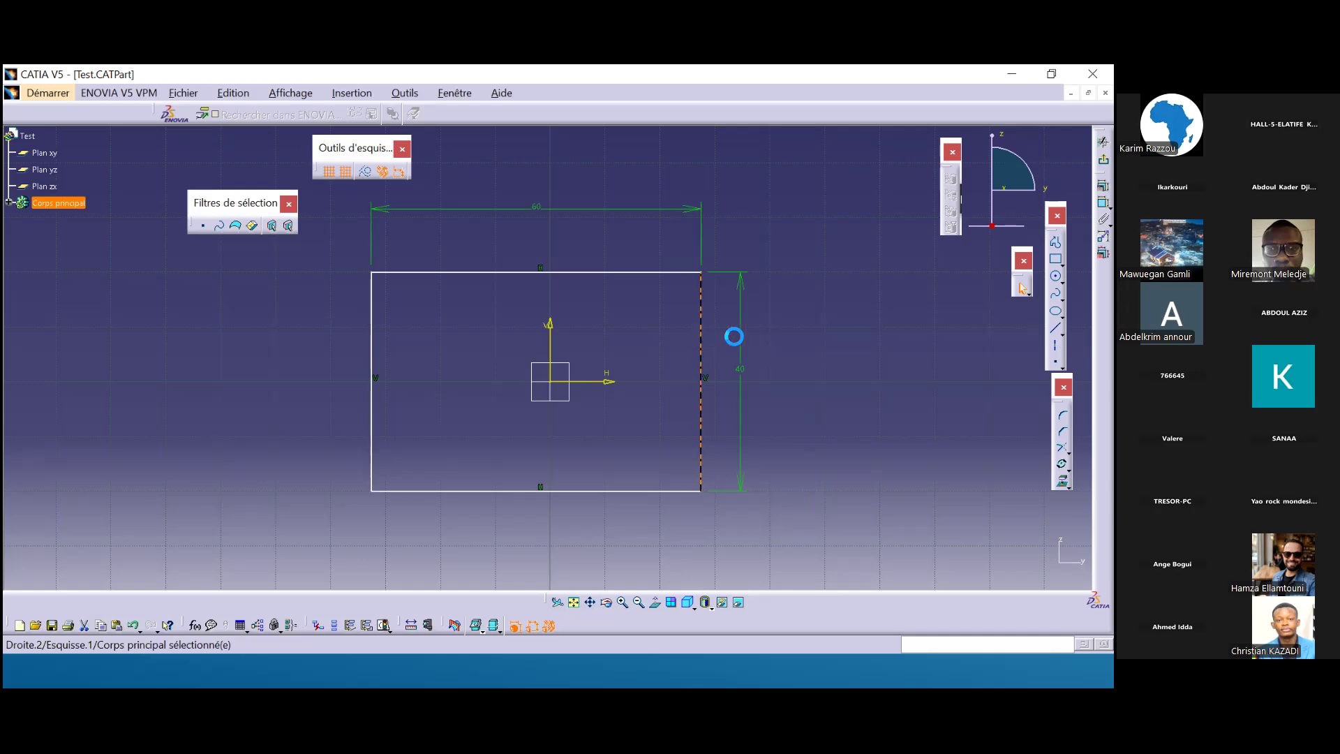
{"action": "left_click", "coordinate": [553, 326], "text": "ctrl"}
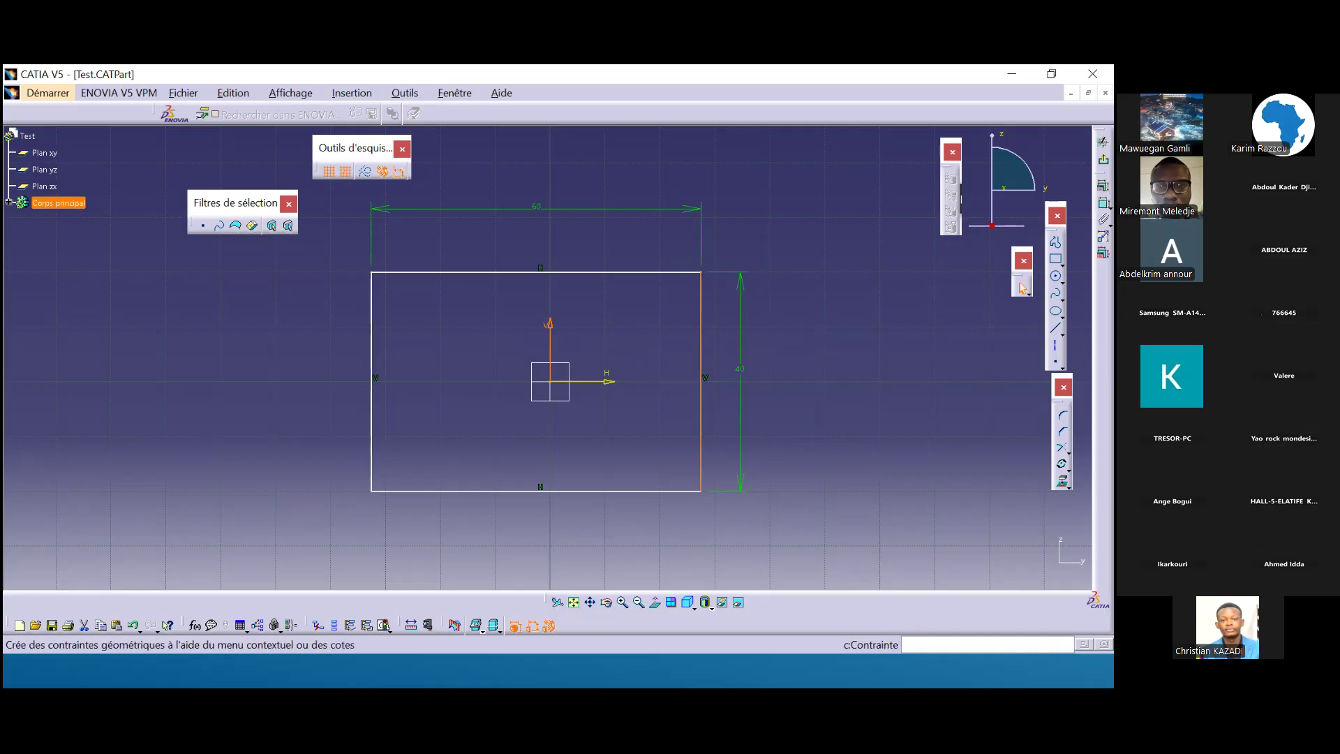
{"action": "left_click", "coordinate": [1103, 203]}
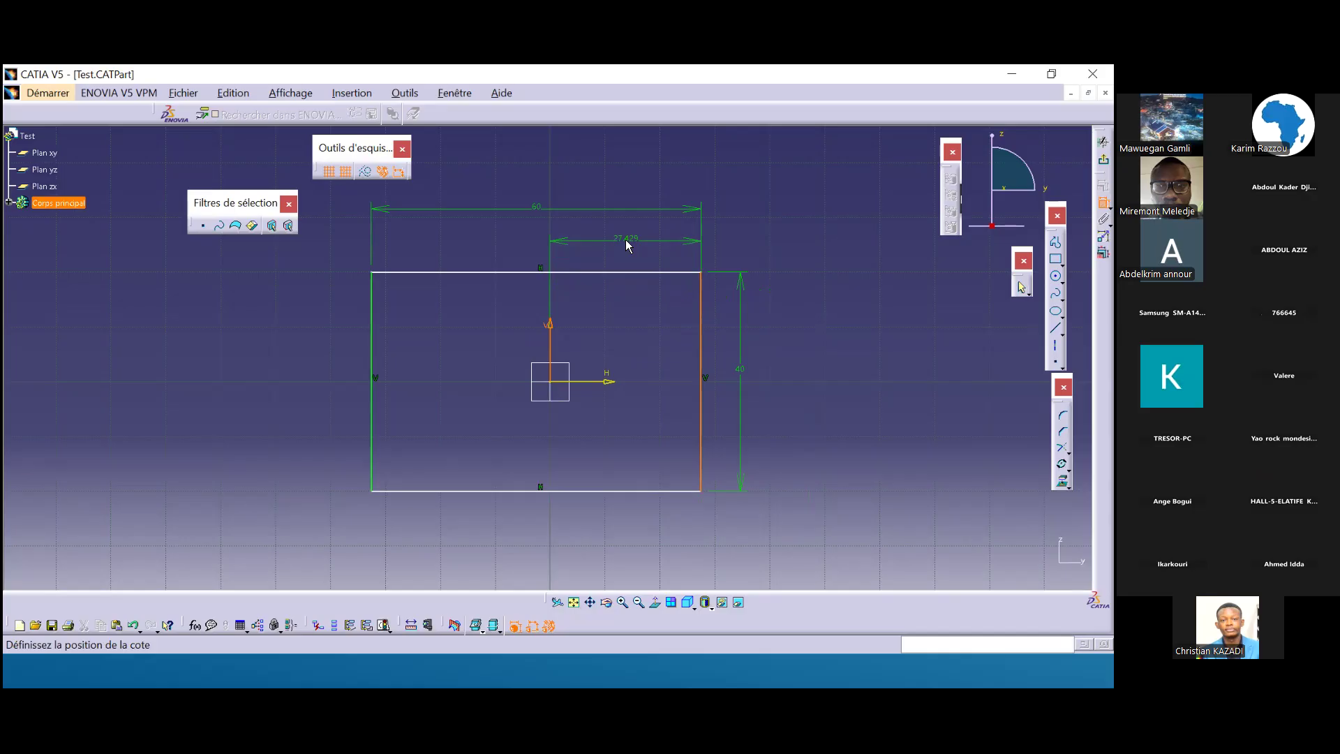
{"action": "left_click", "coordinate": [627, 245]}
{"action": "double_click", "coordinate": [628, 247]}
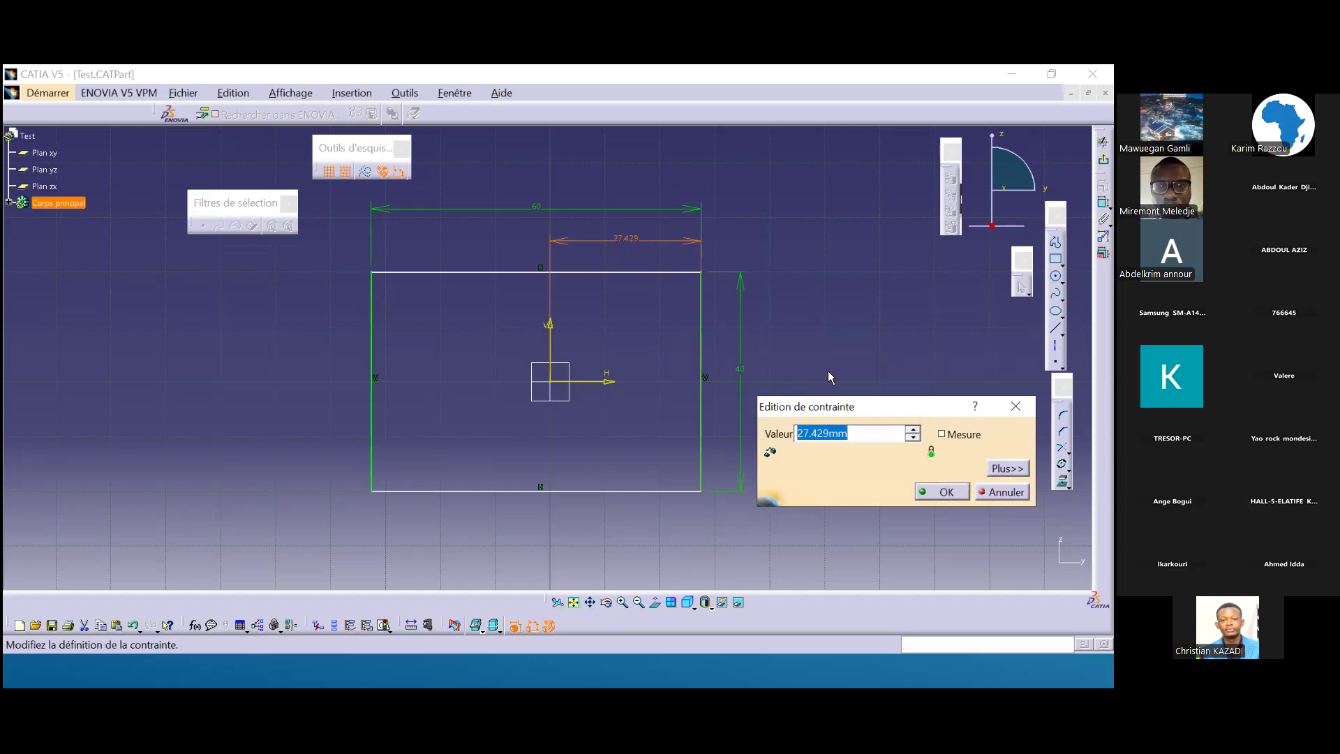
{"action": "type", "text": "30"}
{"action": "key", "text": "Return"}
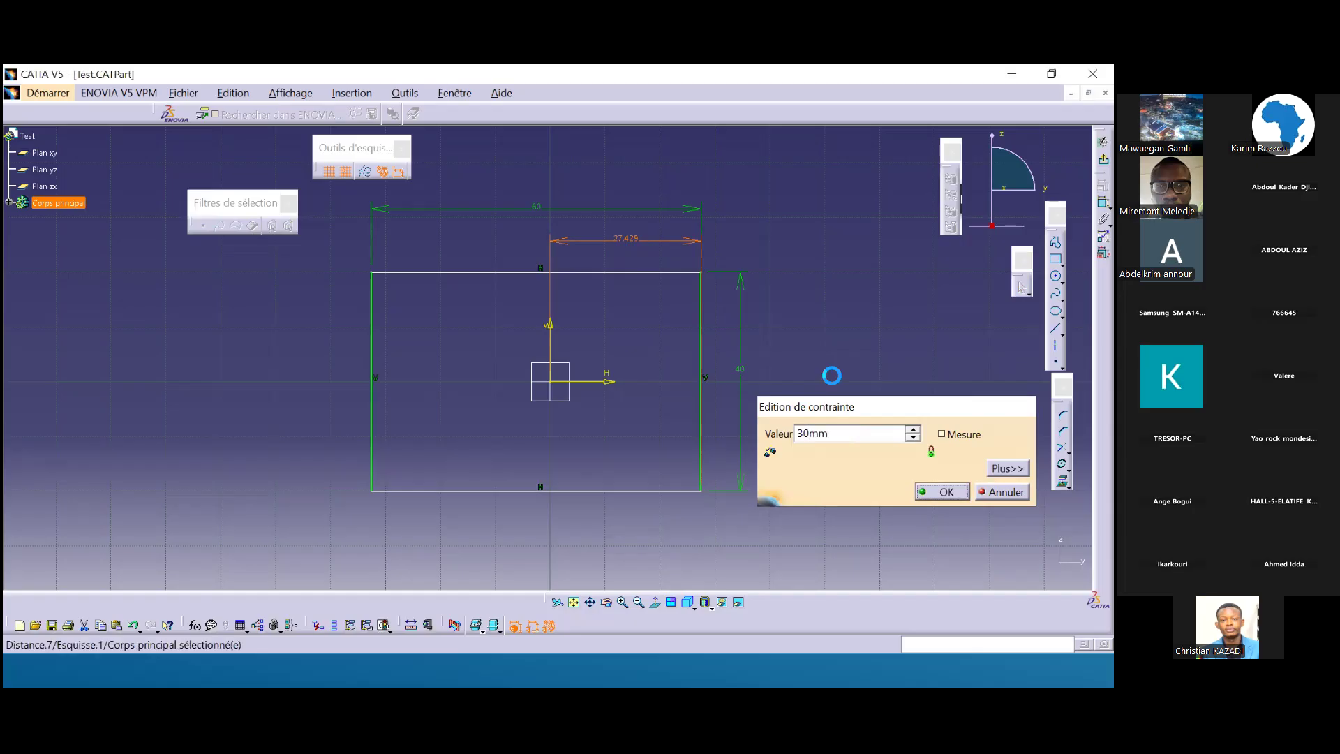
{"action": "left_click", "coordinate": [837, 290]}
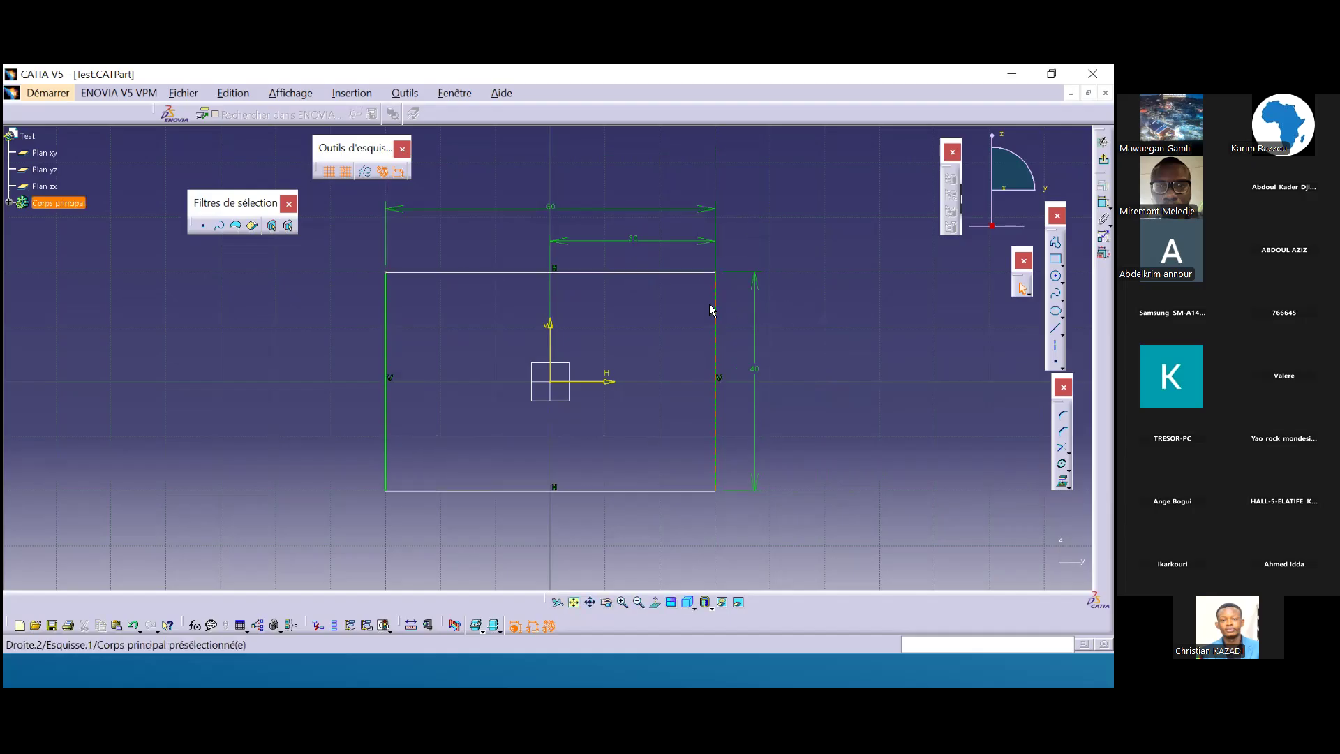
Constrain the rectangle's top edge 20 mm from the horizontal axis, placing the dimension outside the 40 mm height constraint.
{"action": "left_click", "coordinate": [649, 272]}
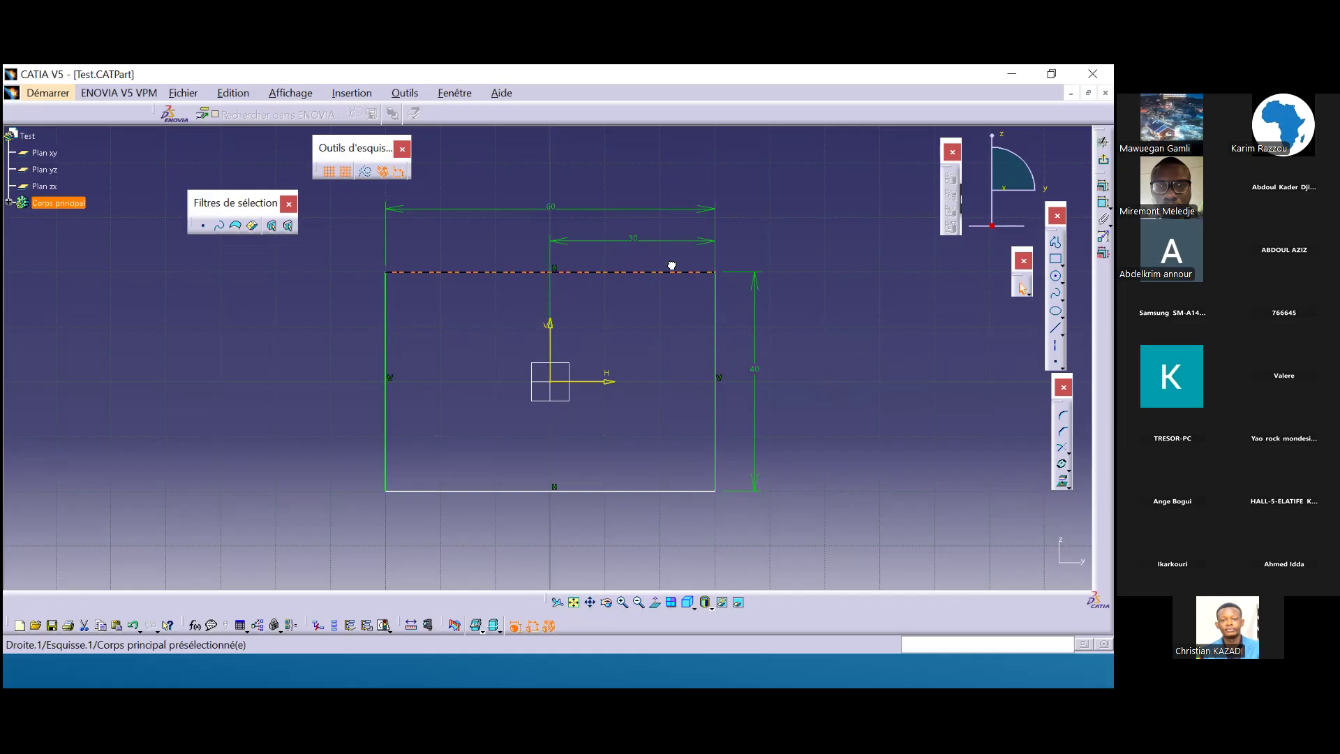
{"action": "left_click", "coordinate": [618, 278]}
{"action": "left_click", "coordinate": [631, 273]}
{"action": "left_click", "coordinate": [767, 229]}
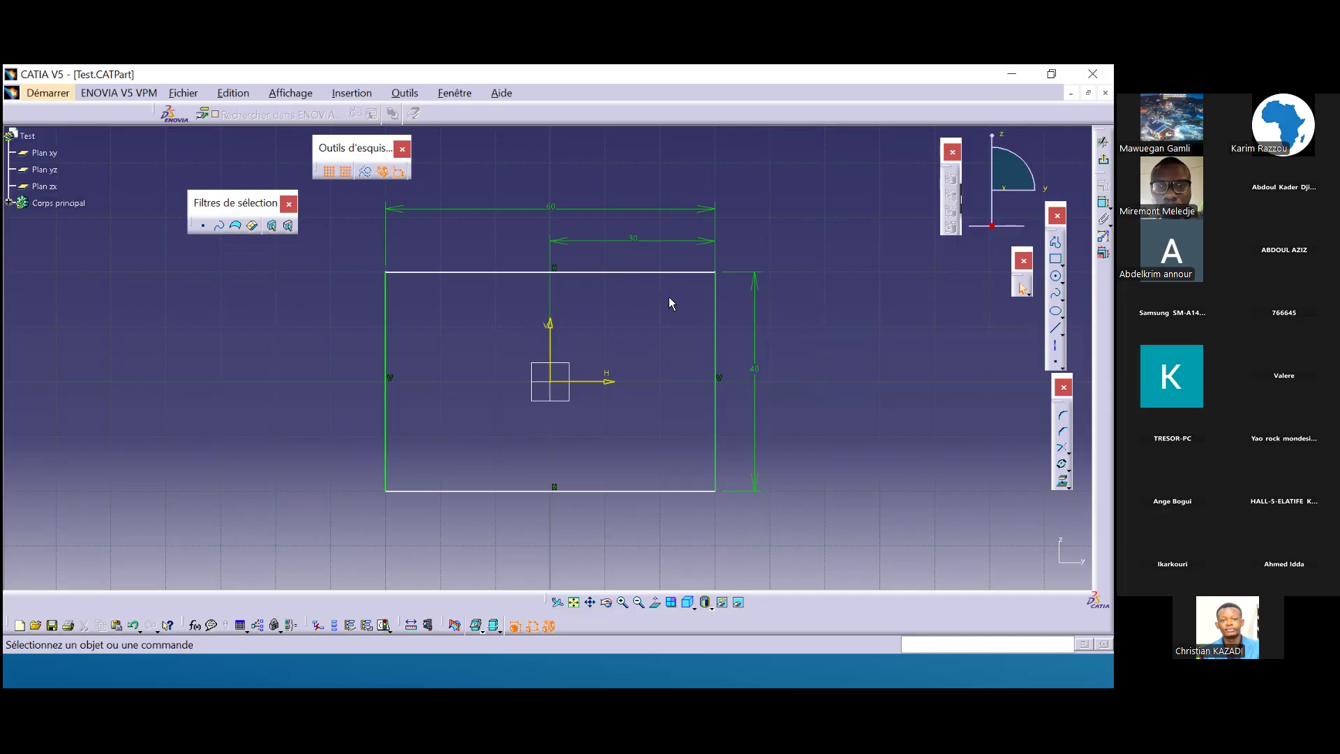
{"action": "left_click", "coordinate": [672, 272]}
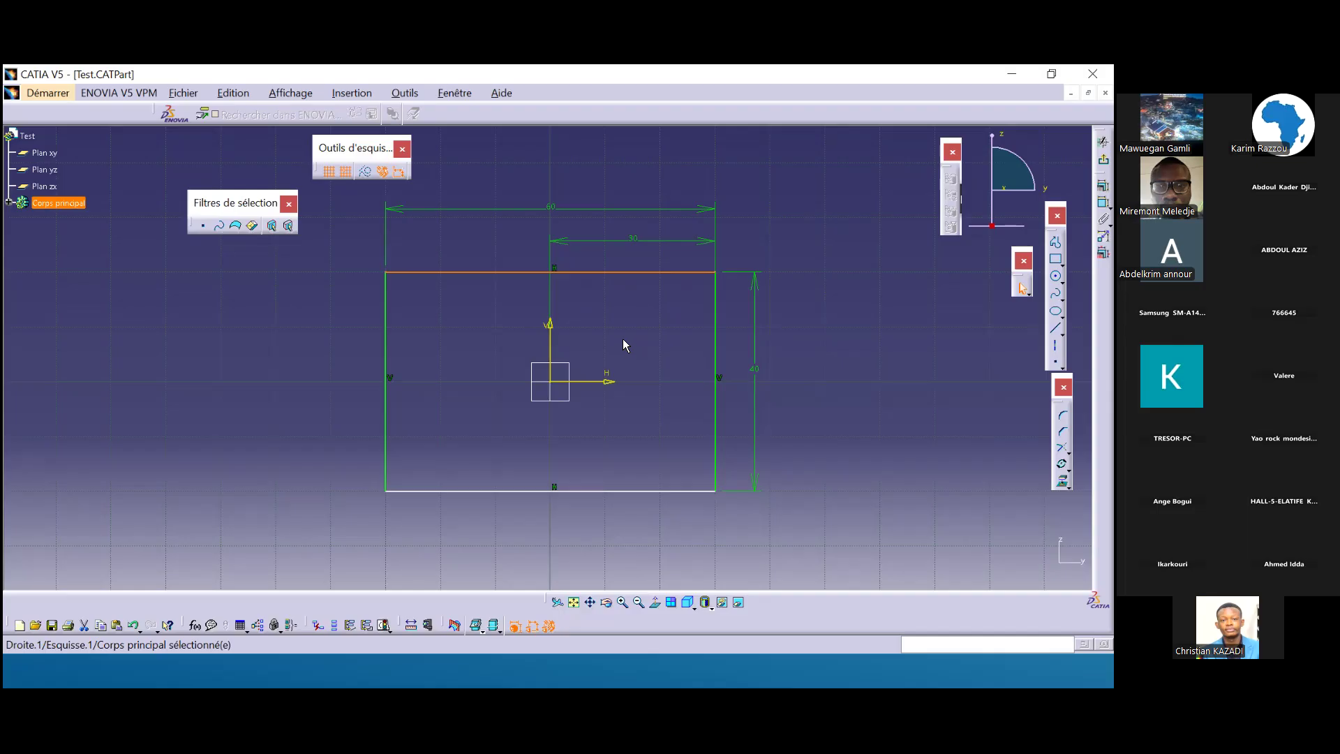
{"action": "left_click", "coordinate": [606, 382], "text": "ctrl"}
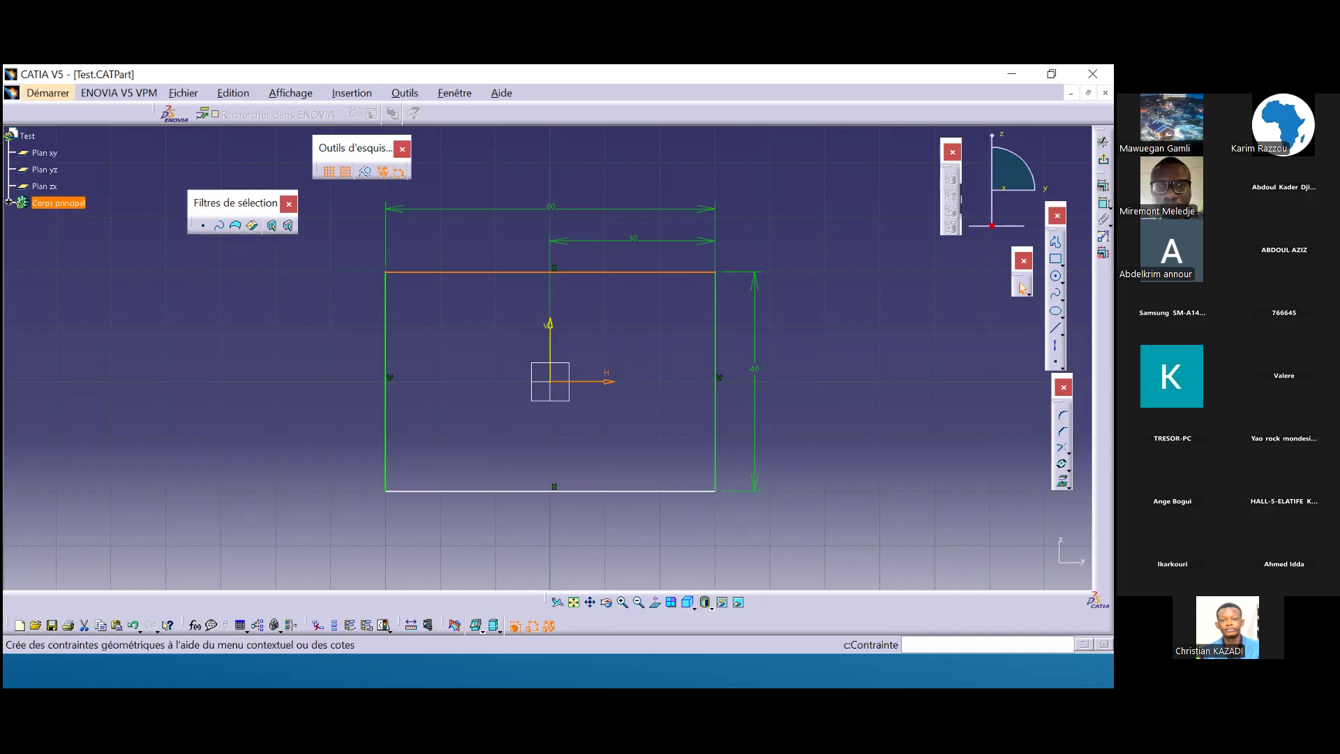
{"action": "left_click", "coordinate": [1103, 203]}
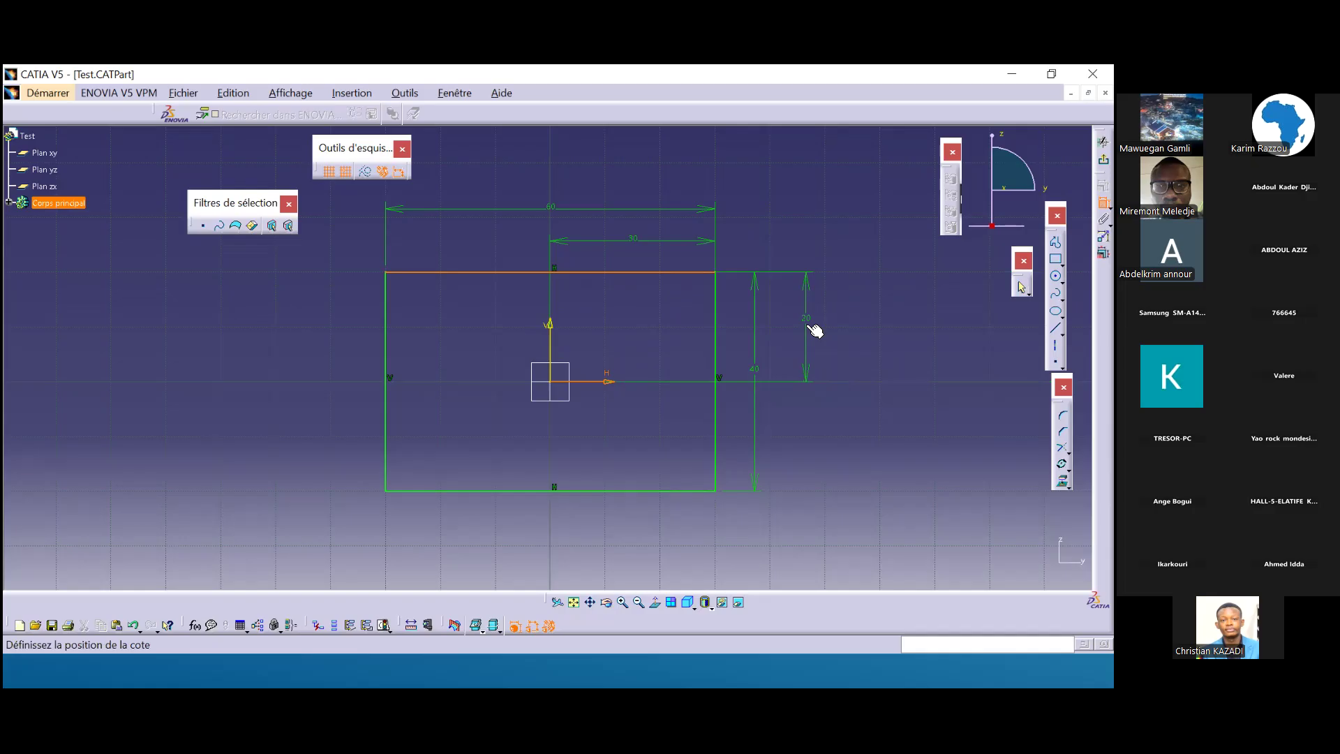
{"action": "left_click", "coordinate": [812, 328]}
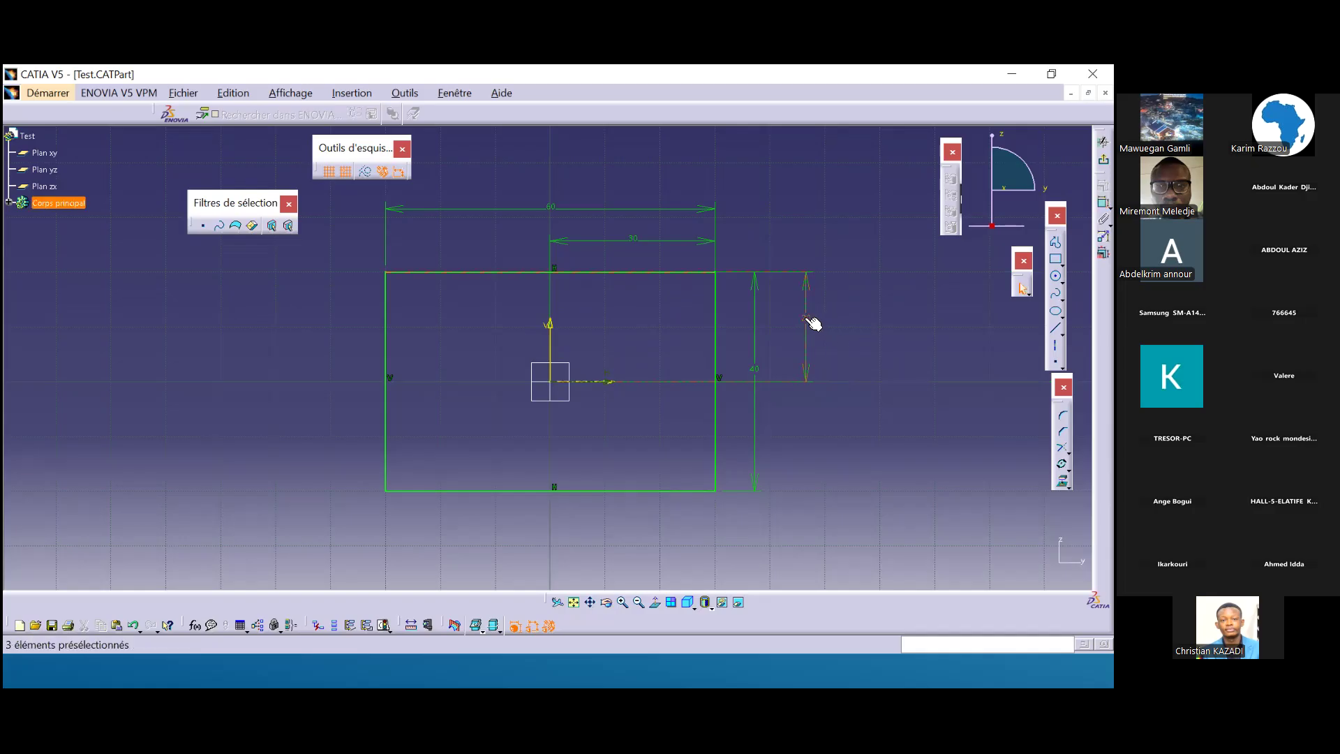
{"action": "double_click", "coordinate": [807, 319]}
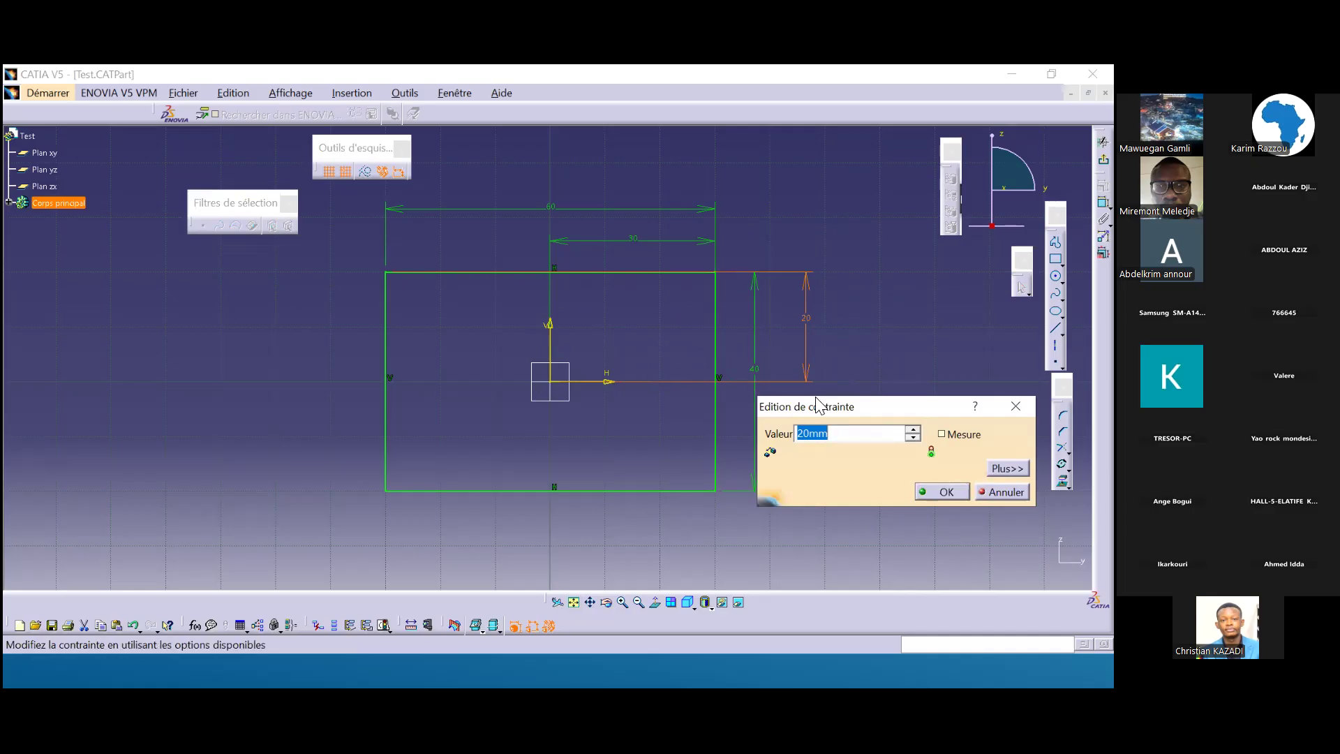
{"action": "left_click_drag", "start_coordinate": [836, 406], "coordinate": [832, 475]}
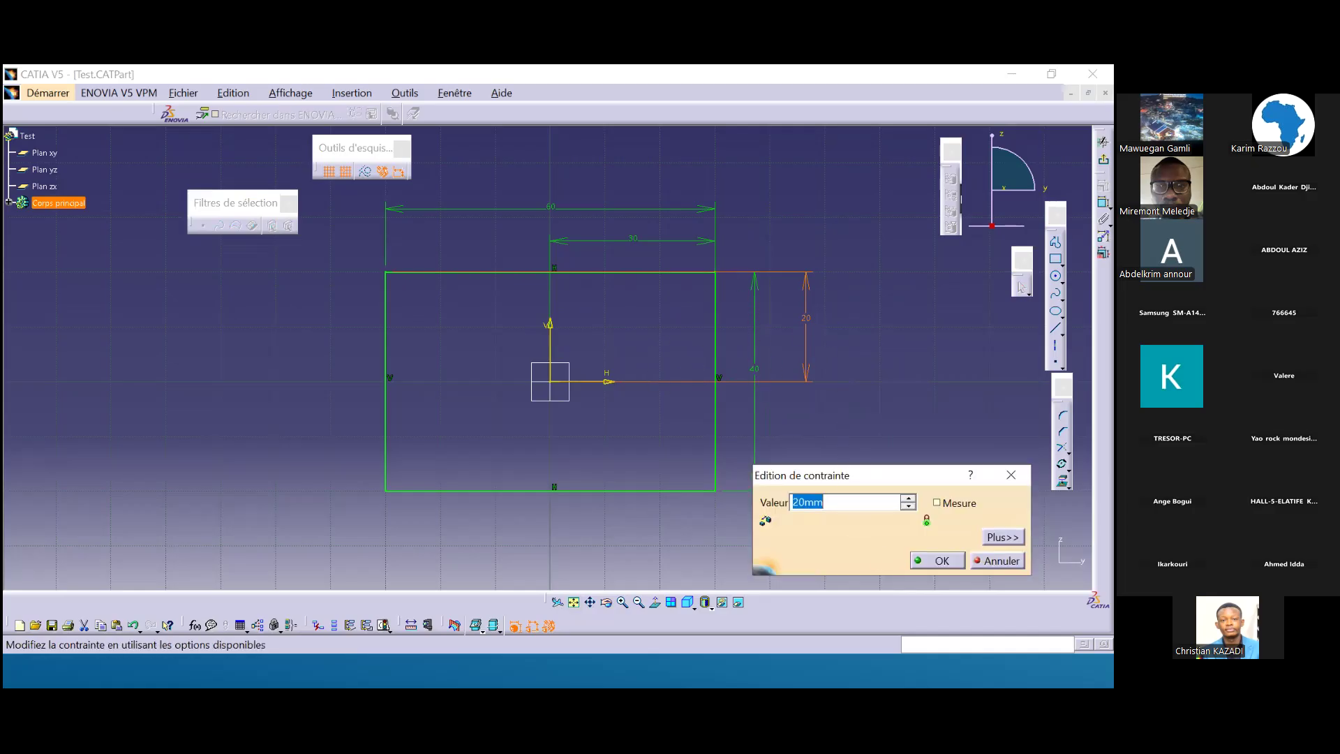
{"action": "key", "text": "Return"}
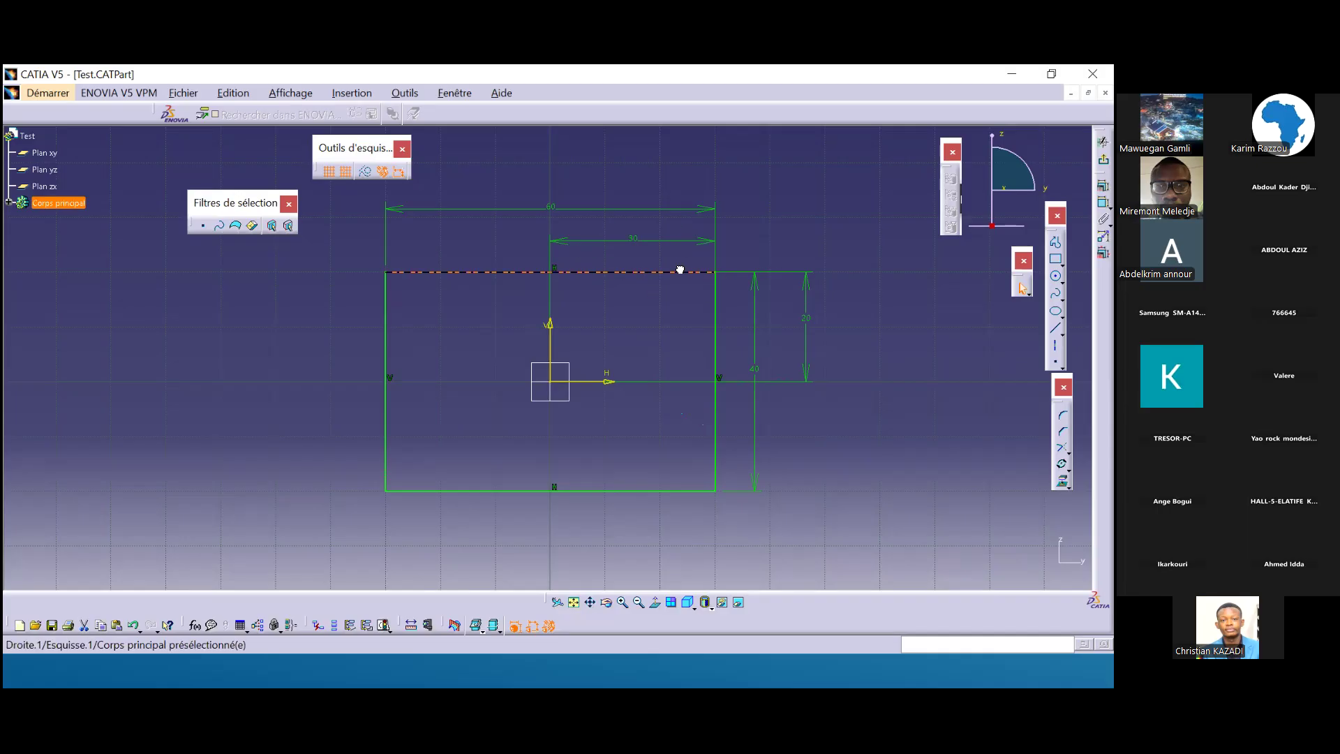
{"action": "left_click", "coordinate": [783, 212]}
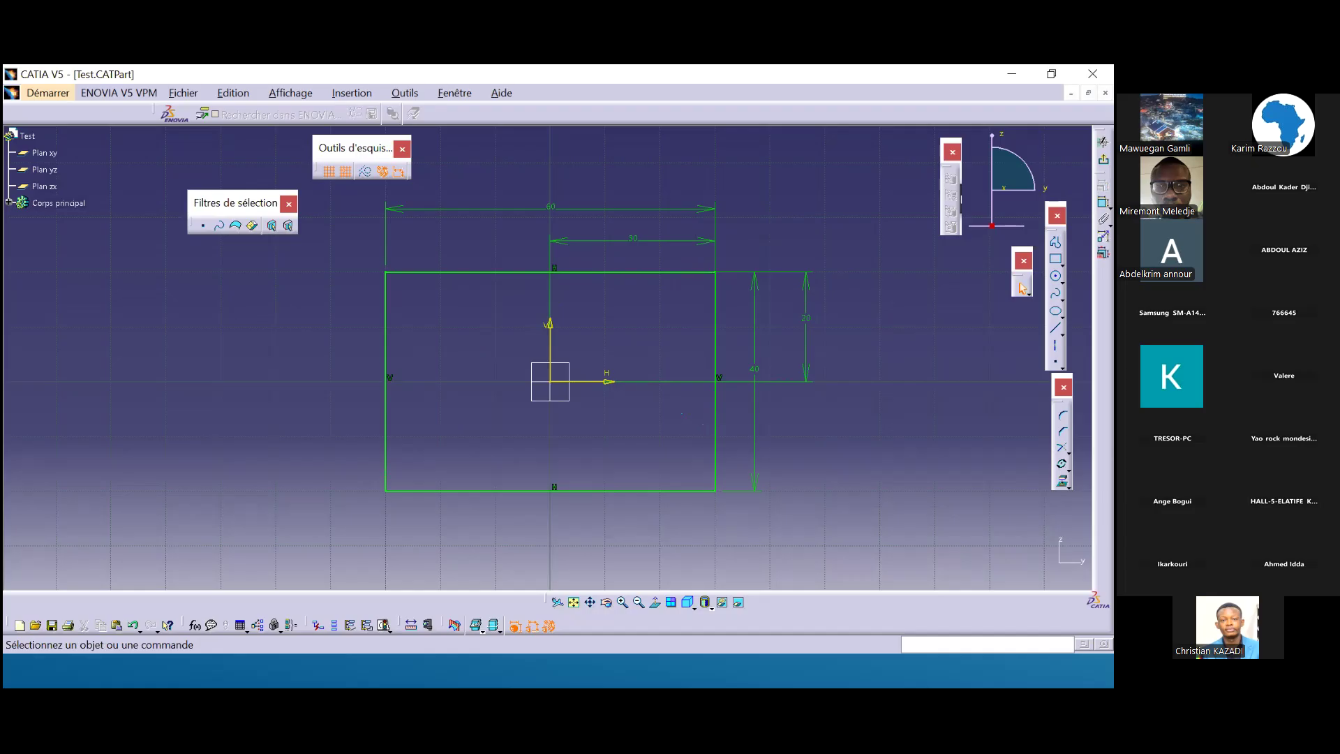
Sketch a circle of radius 10 mm beside the rectangle, centred on the horizontal axis at H -60, V 0 mm.
{"action": "left_click", "coordinate": [1055, 277]}
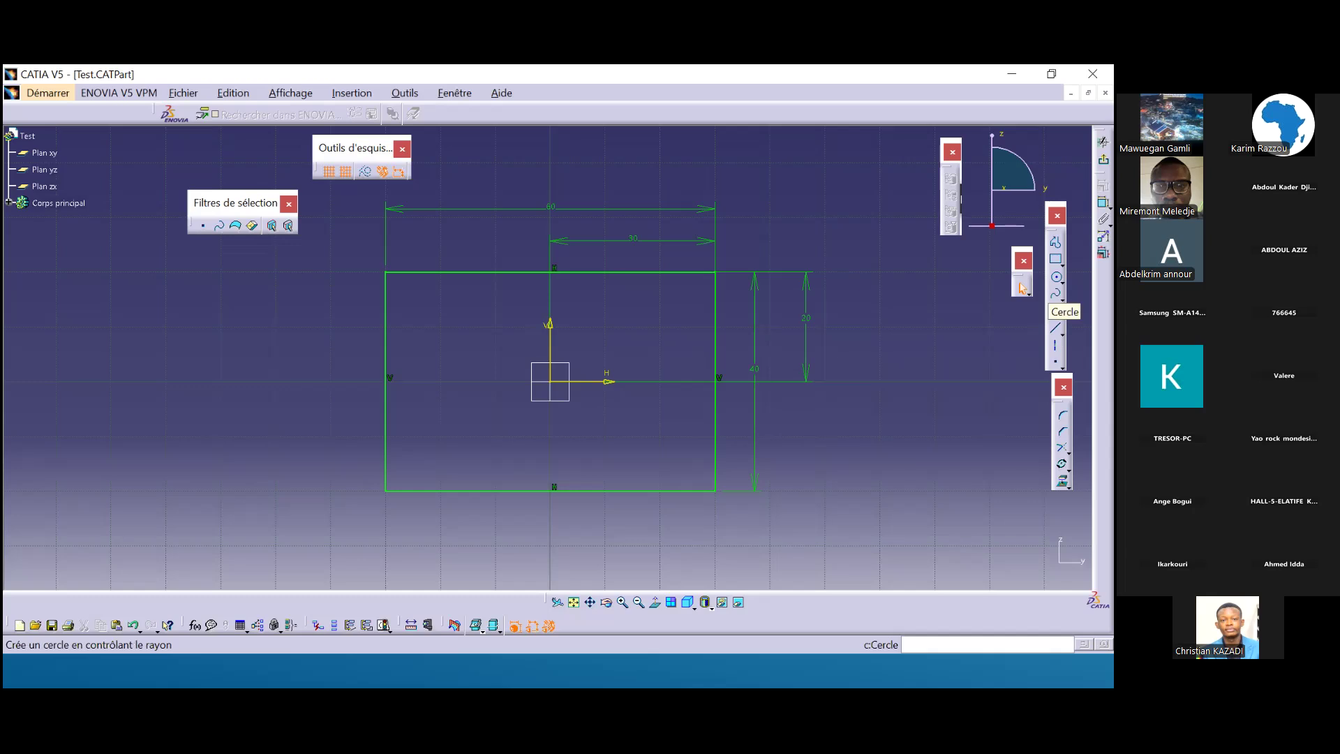
{"action": "left_click", "coordinate": [1056, 281]}
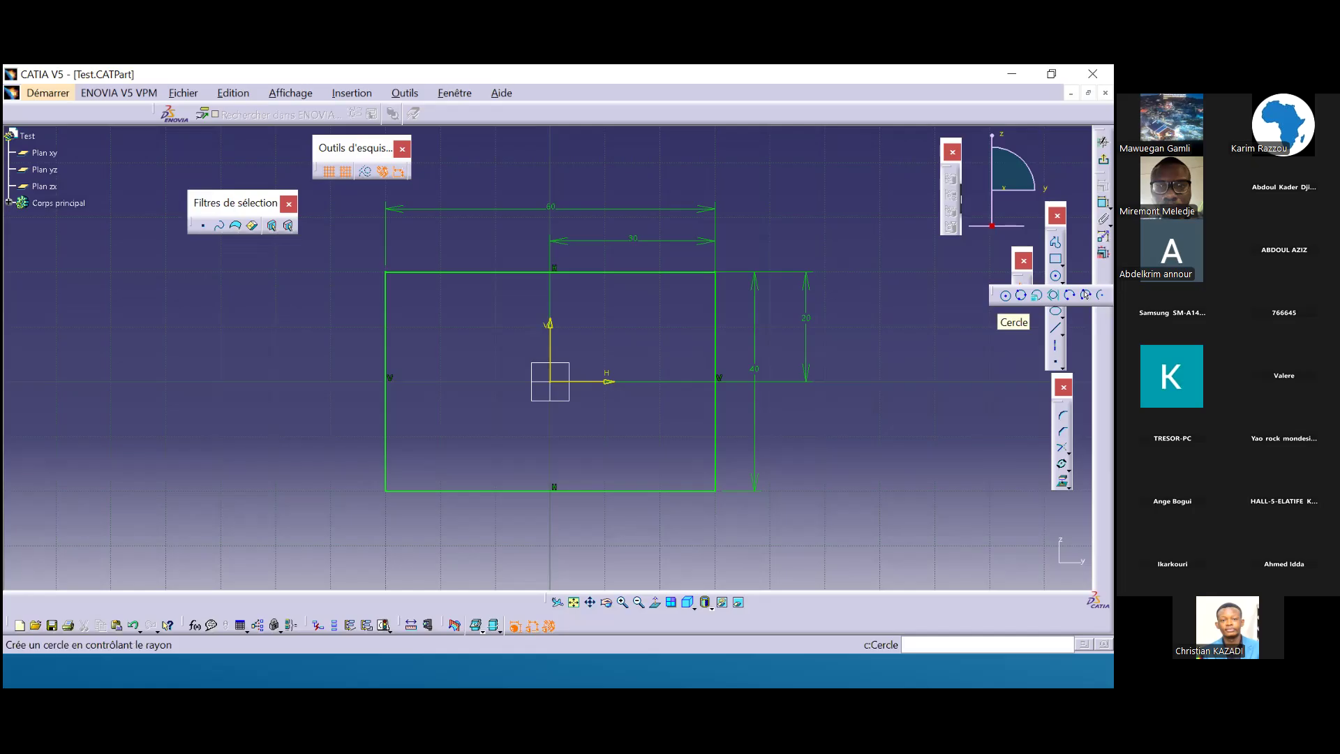
{"action": "left_click", "coordinate": [1005, 295]}
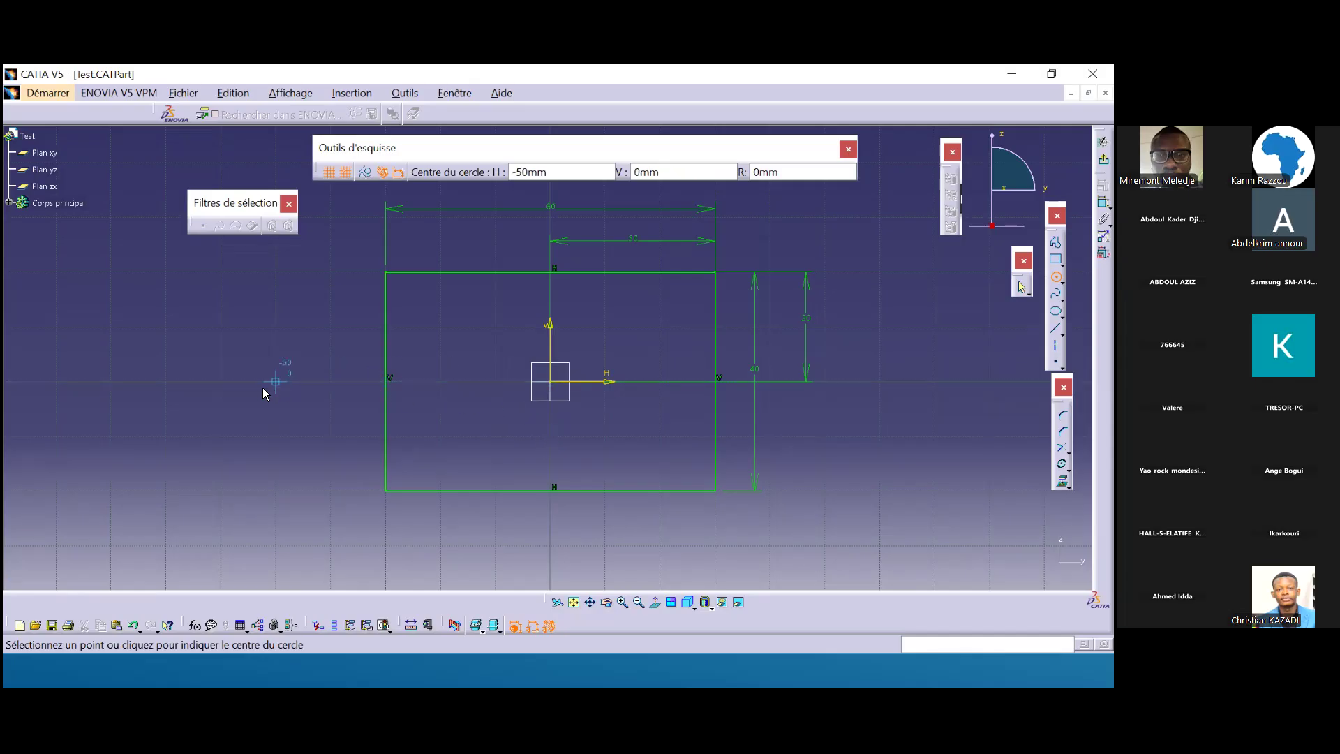
{"action": "left_click", "coordinate": [220, 383]}
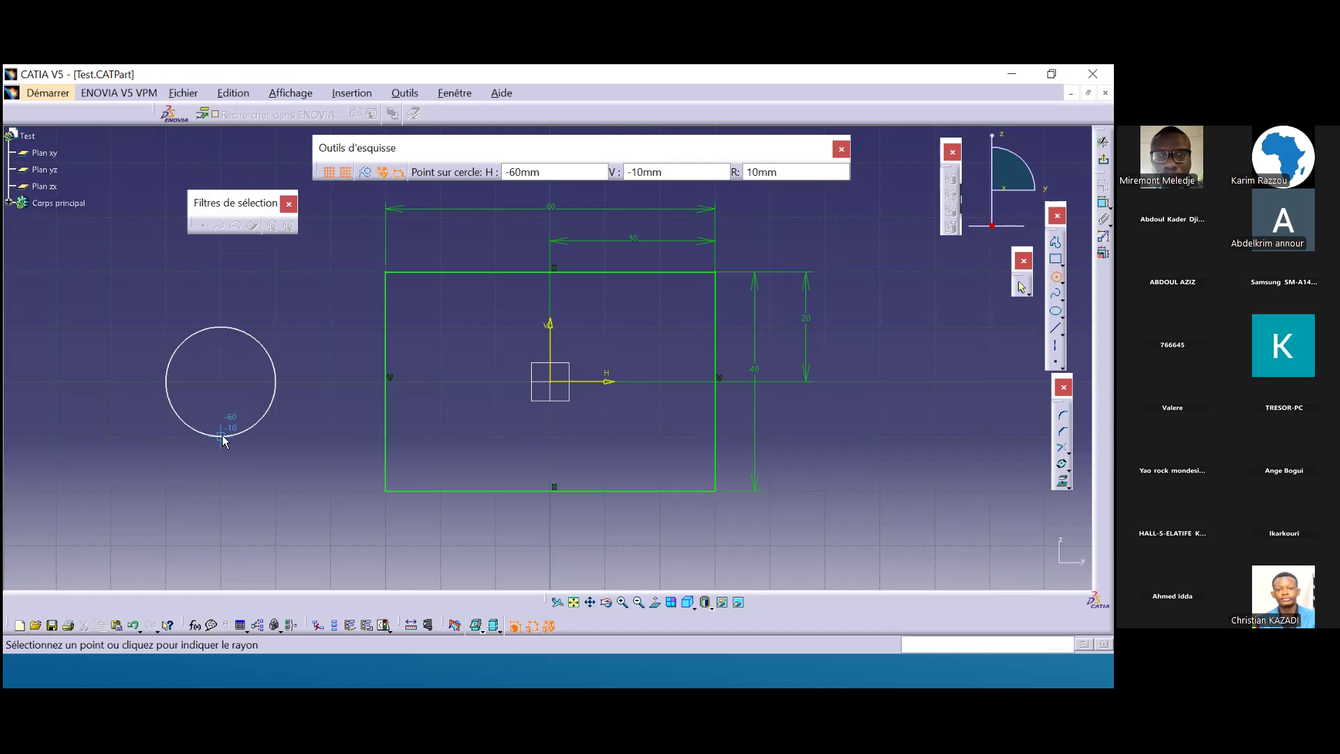
{"action": "left_click", "coordinate": [219, 440]}
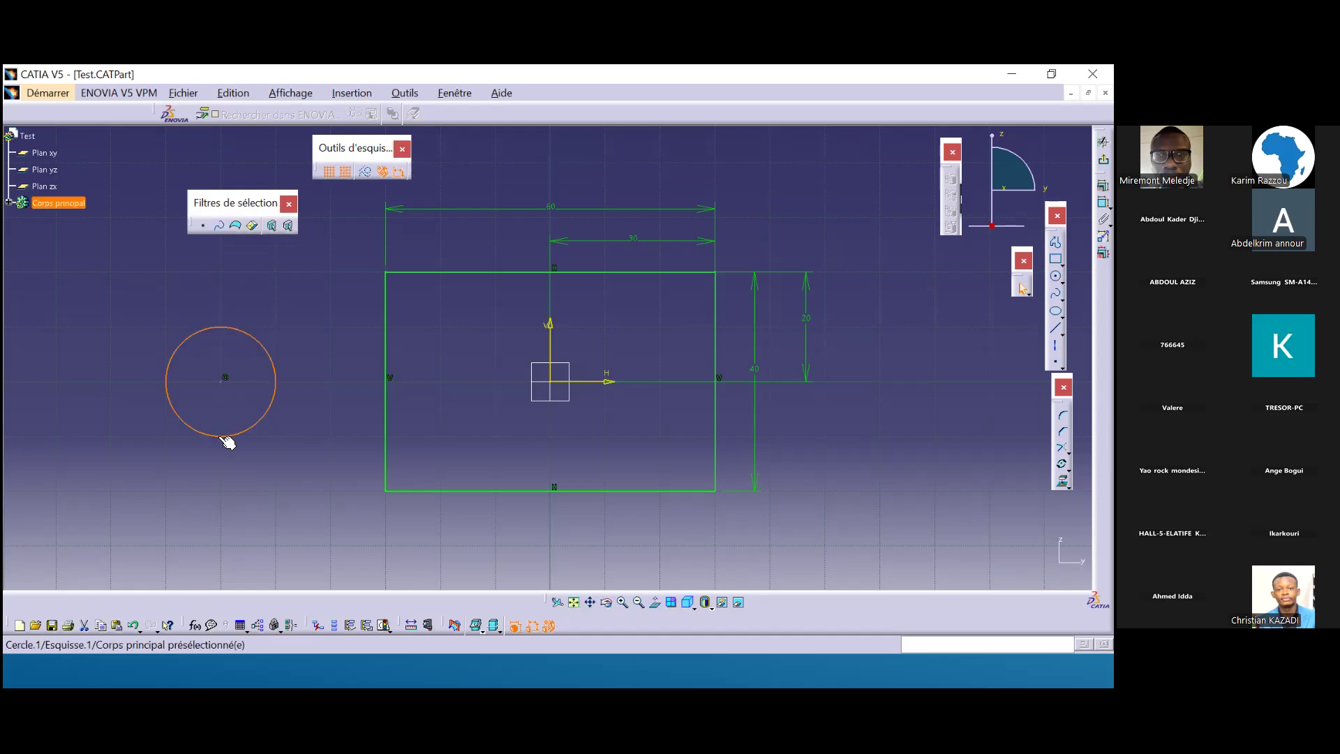
{"action": "left_click", "coordinate": [303, 325]}
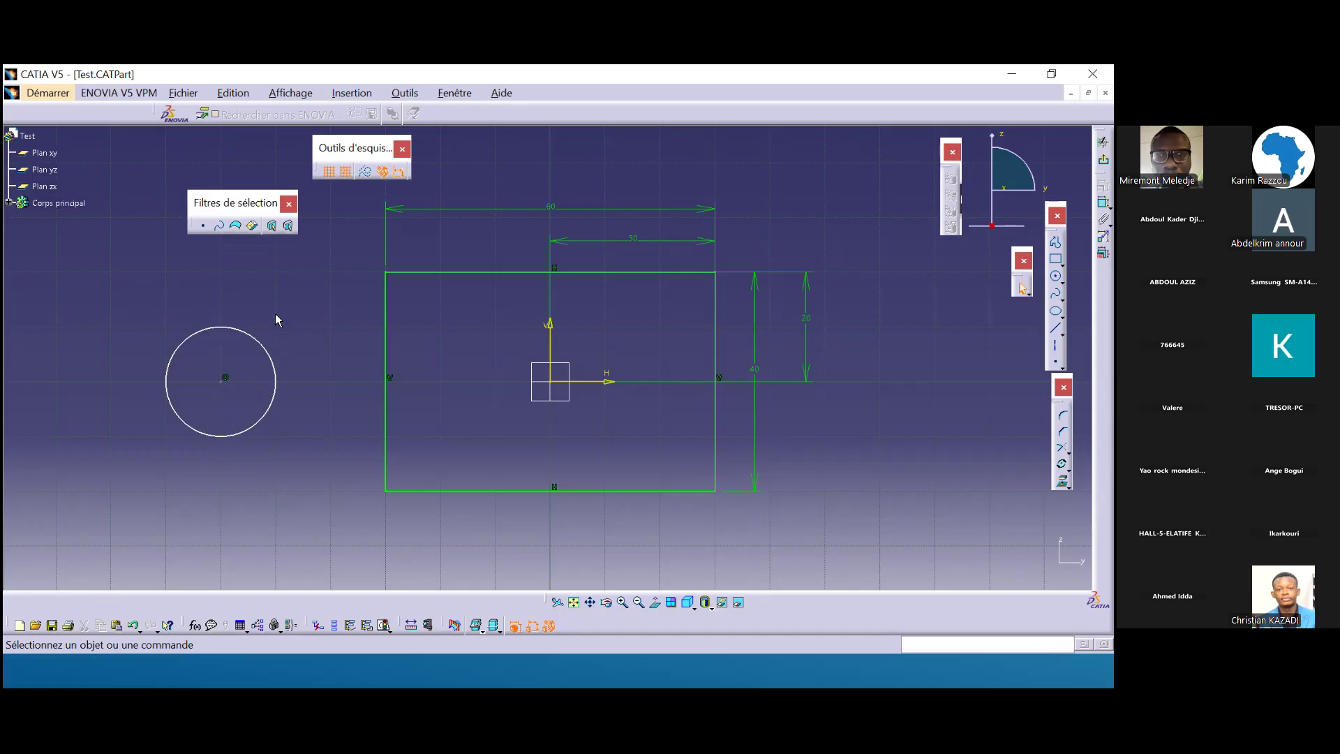
Add a diameter constraint to the circle beside the rectangle and set it to 15 mm.
{"action": "left_click", "coordinate": [256, 341]}
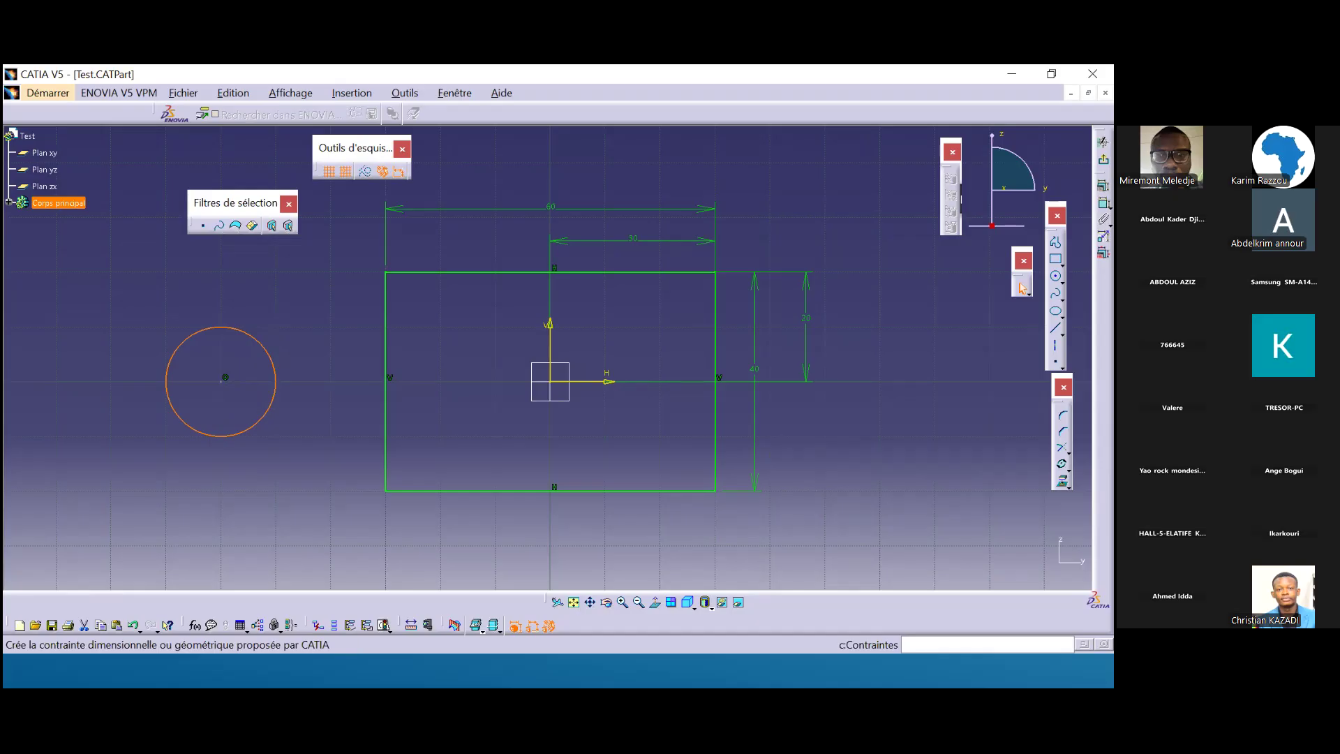
{"action": "left_click", "coordinate": [1103, 203]}
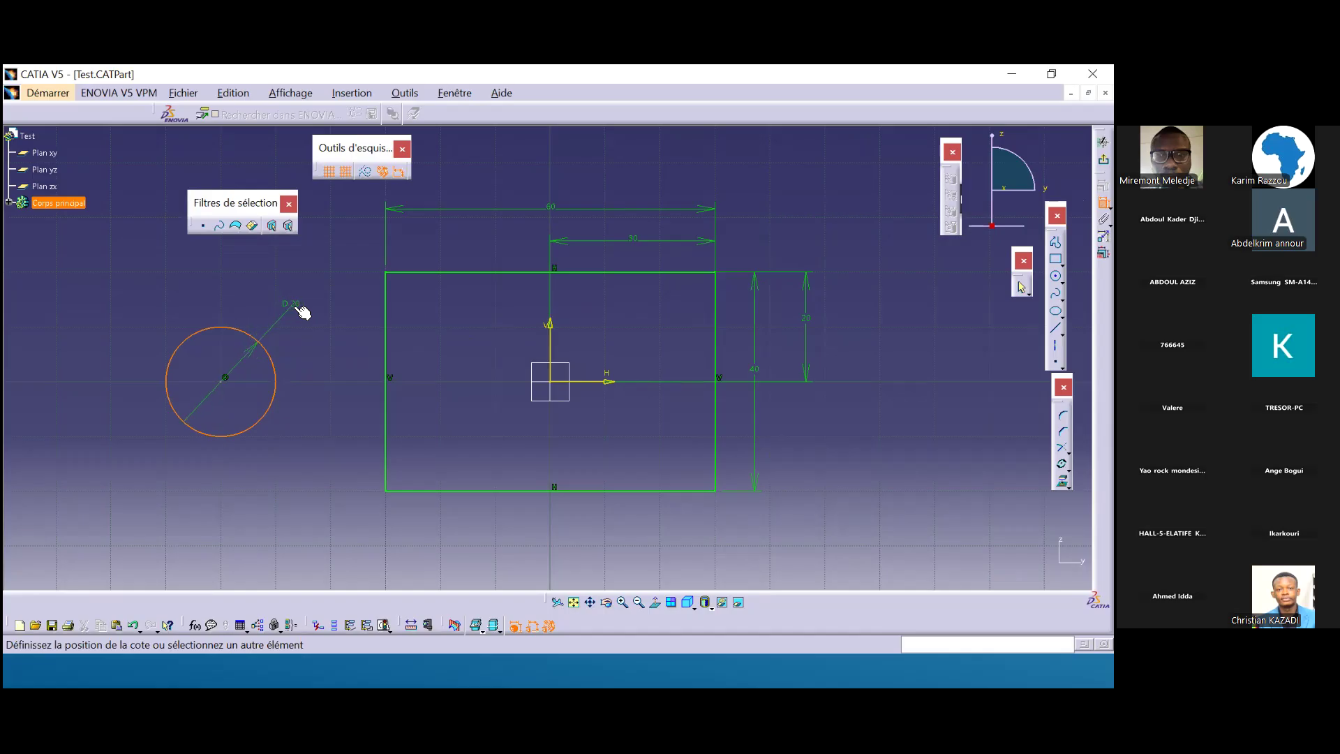
{"action": "left_click", "coordinate": [300, 310]}
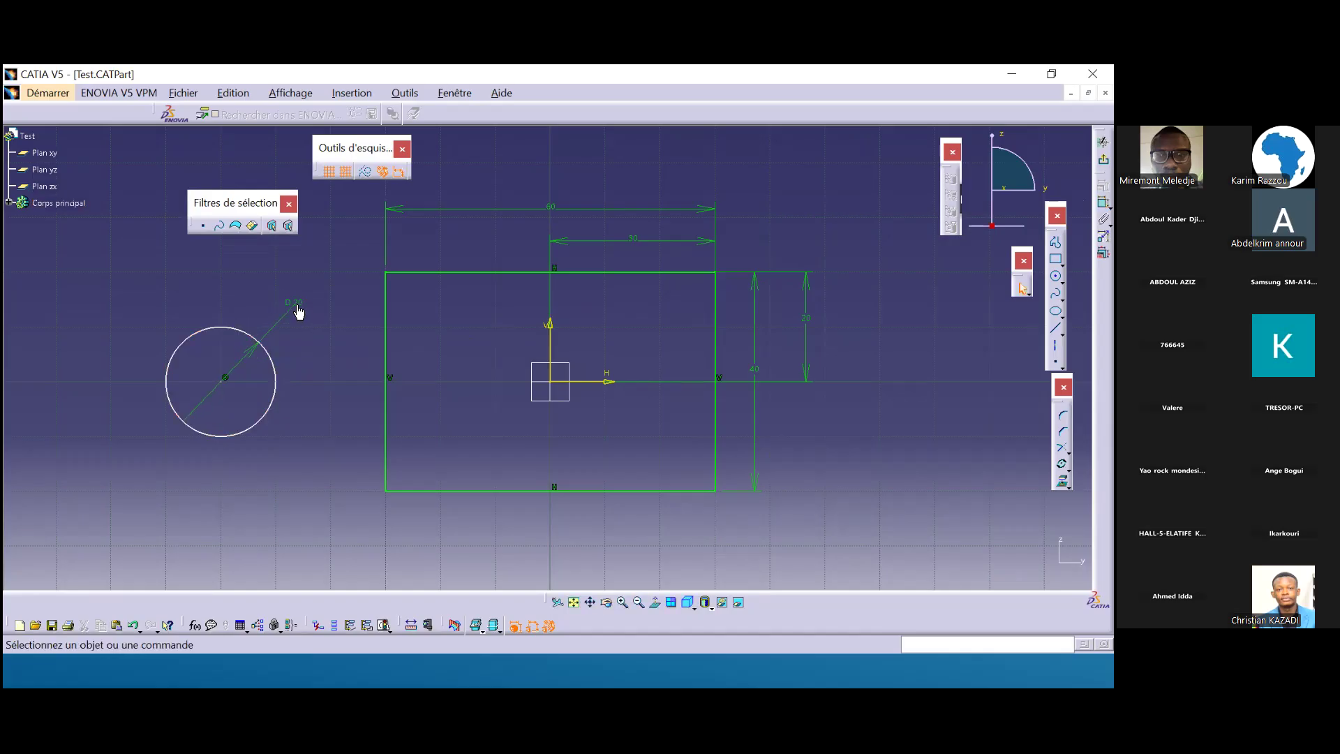
{"action": "left_click", "coordinate": [299, 309]}
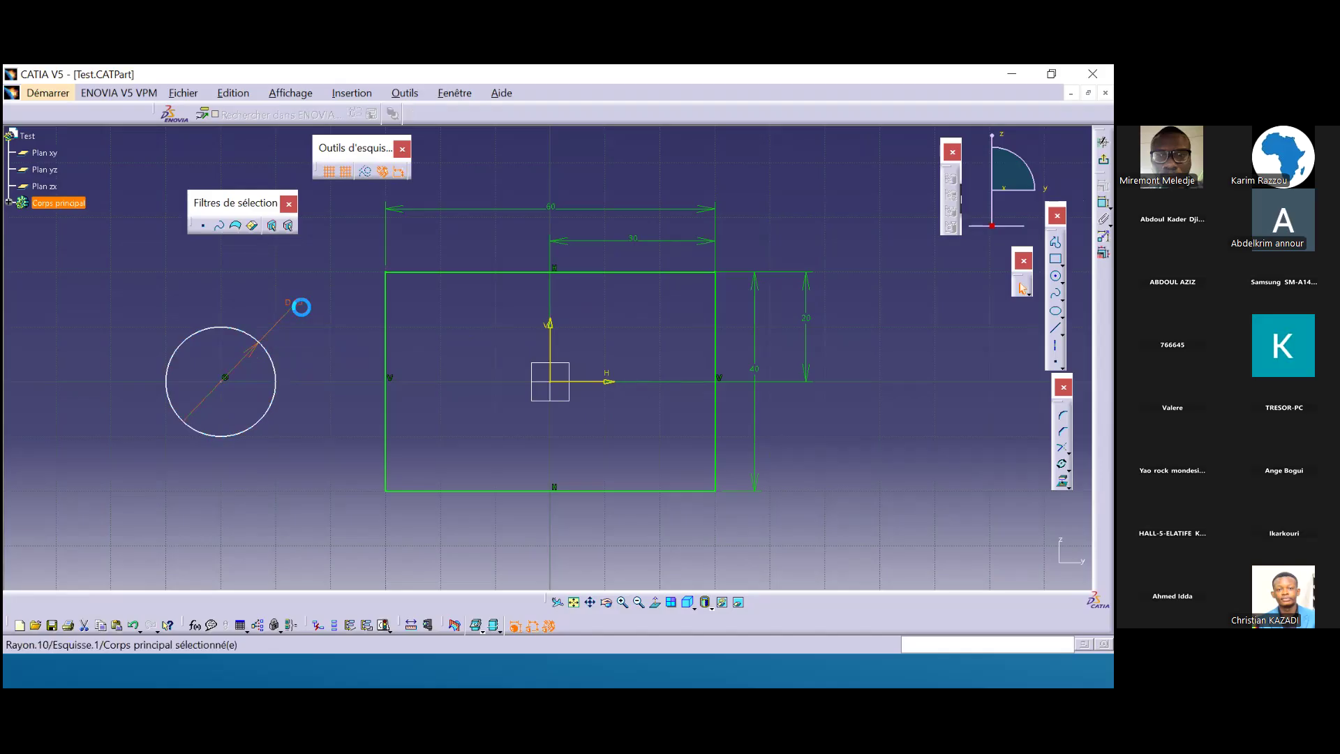
{"action": "type", "text": "15"}
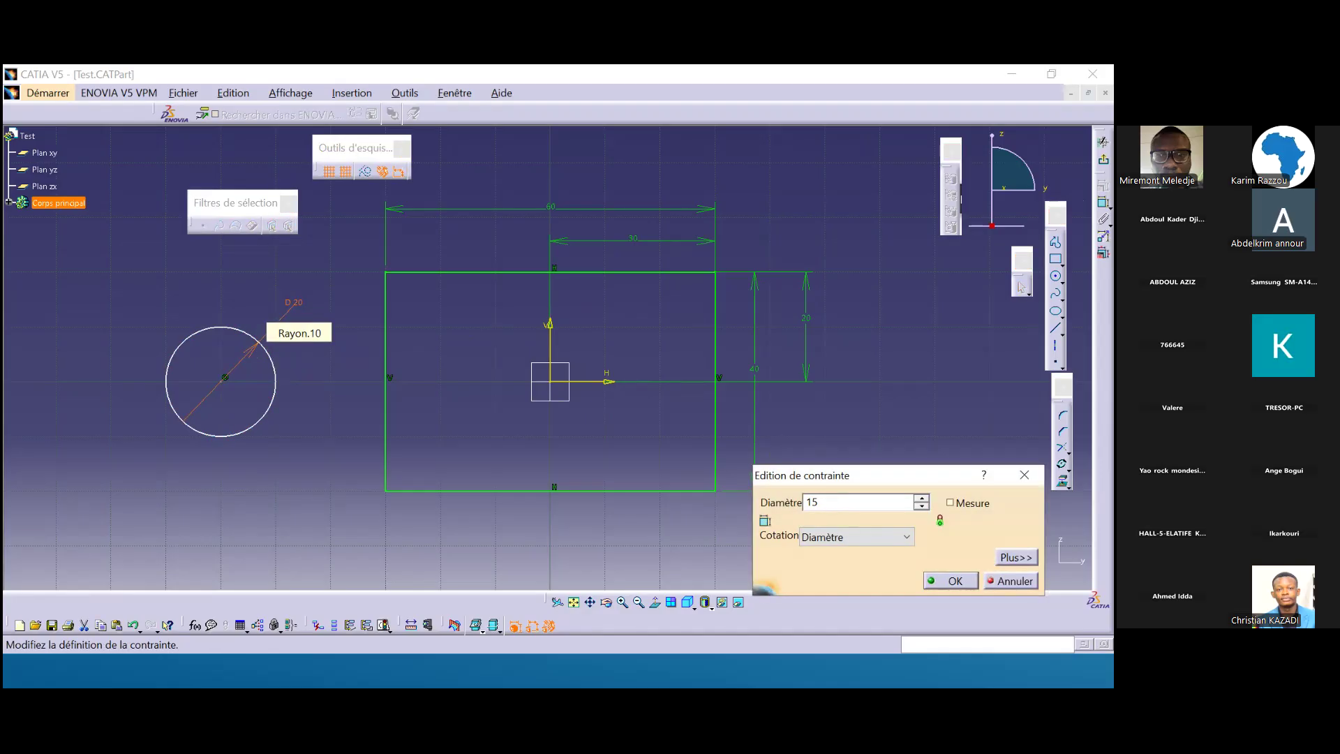
{"action": "key", "text": "Return"}
{"action": "left_click", "coordinate": [309, 306]}
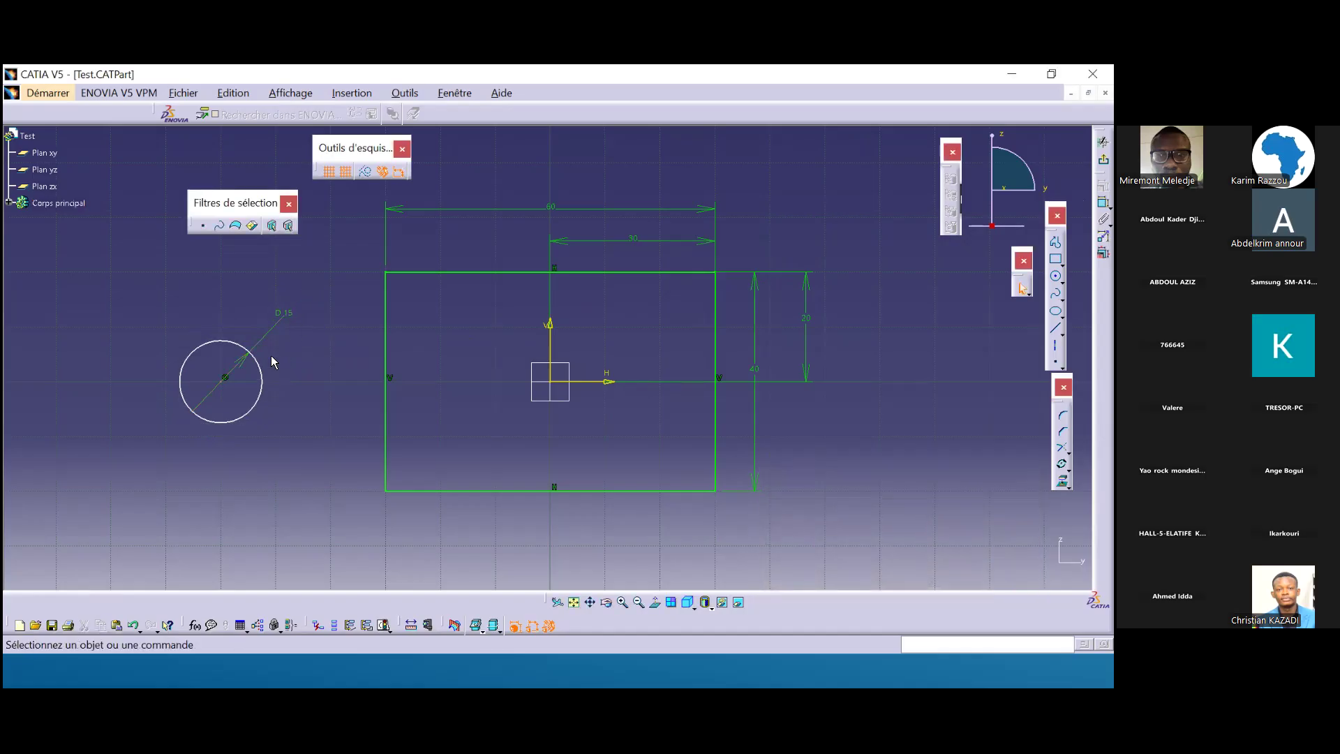
Slide the circle farther from the rectangle along the horizontal axis and constrain its centre at a distance of 0 mm from the vertical axis.
{"action": "left_click_drag", "start_coordinate": [259, 366], "coordinate": [192, 315]}
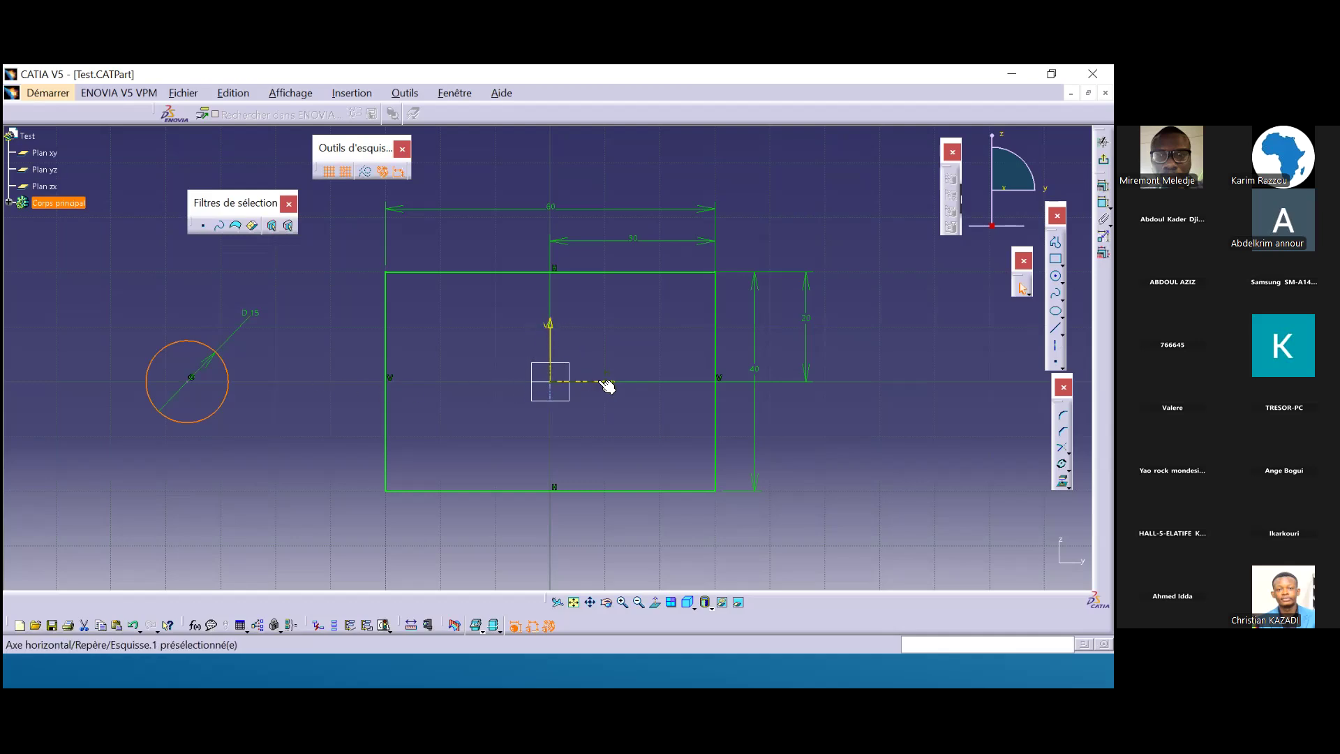
{"action": "left_click", "coordinate": [277, 359]}
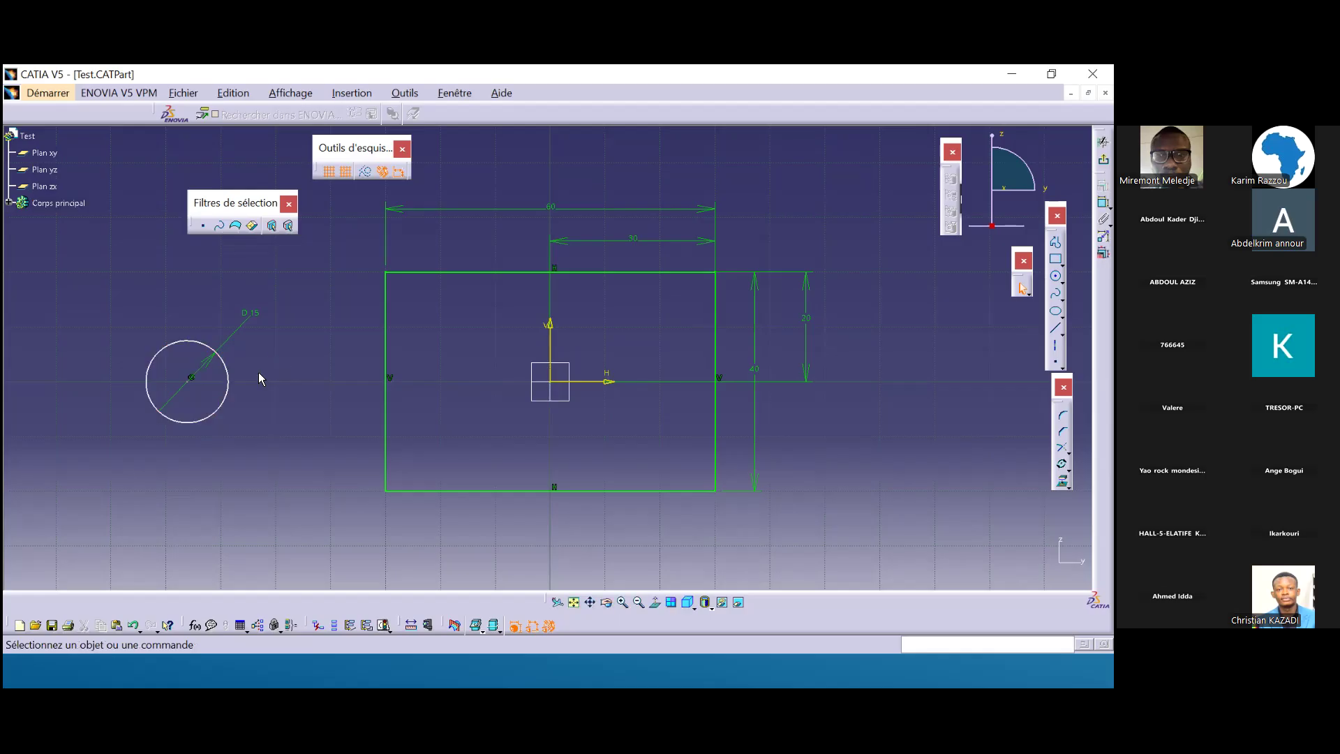
{"action": "double_click", "coordinate": [189, 384]}
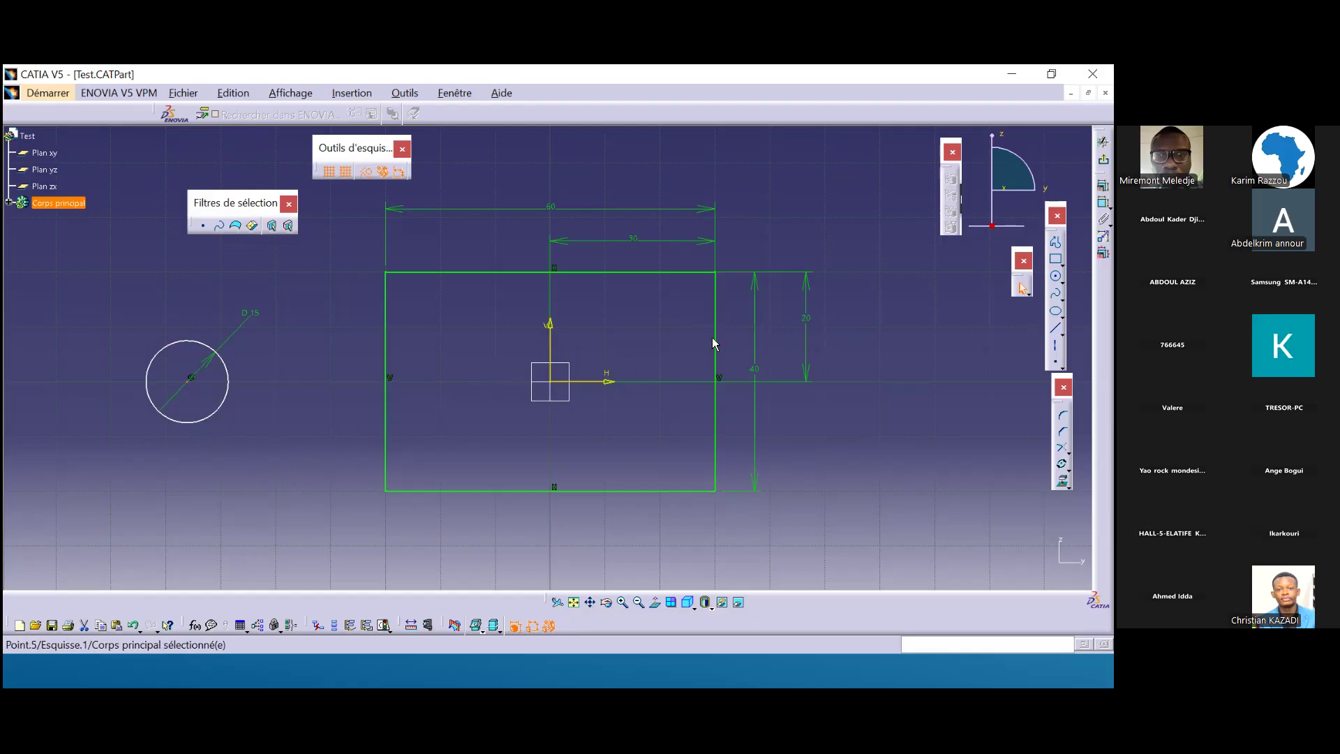
{"action": "left_click", "coordinate": [550, 325]}
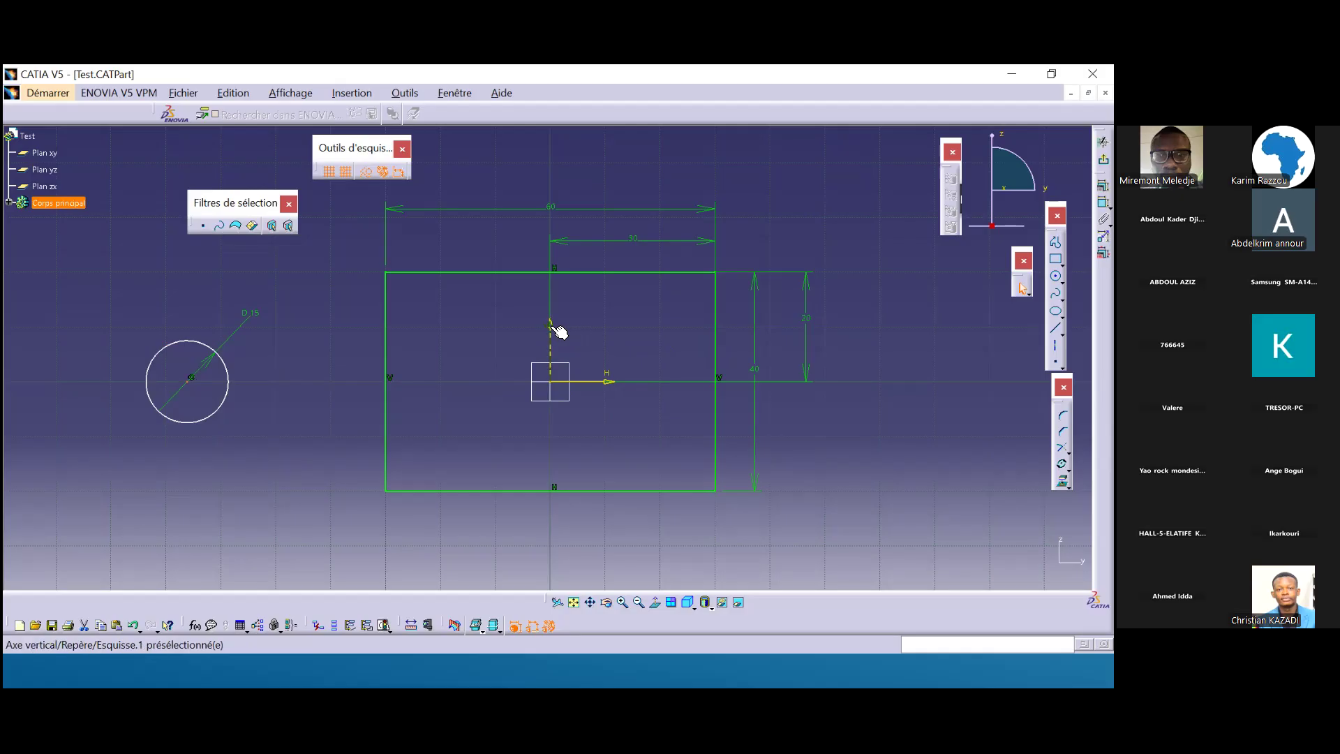
{"action": "left_click", "coordinate": [554, 328]}
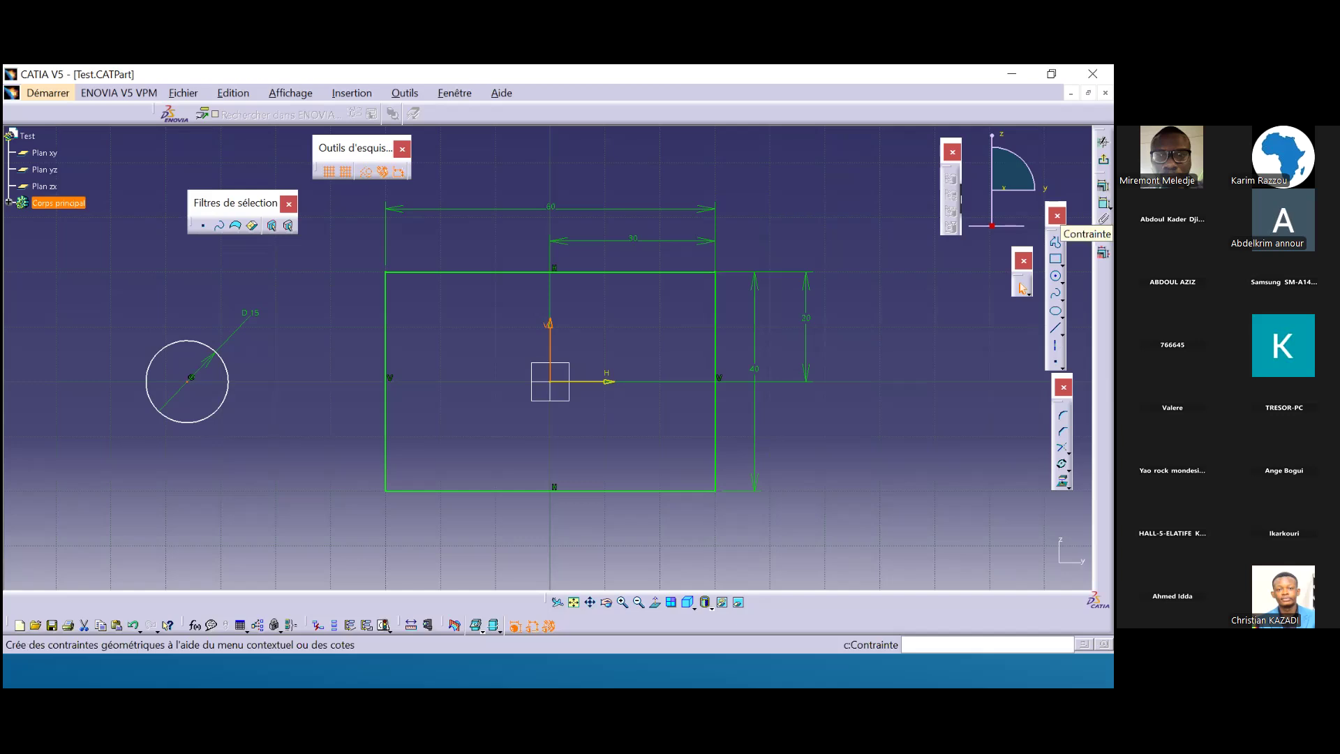
{"action": "left_click", "coordinate": [1103, 203]}
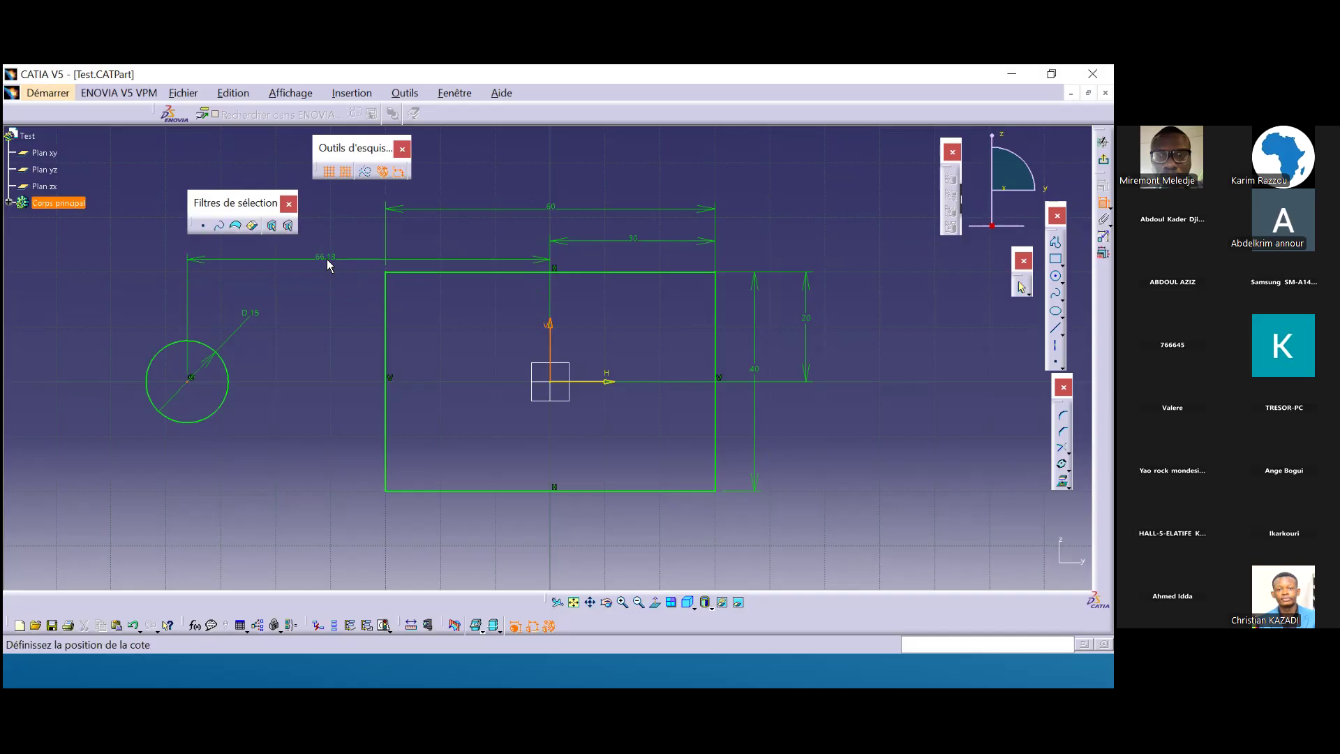
{"action": "left_click", "coordinate": [326, 258]}
{"action": "double_click", "coordinate": [329, 259]}
{"action": "type", "text": "0"}
{"action": "key", "text": "Return"}
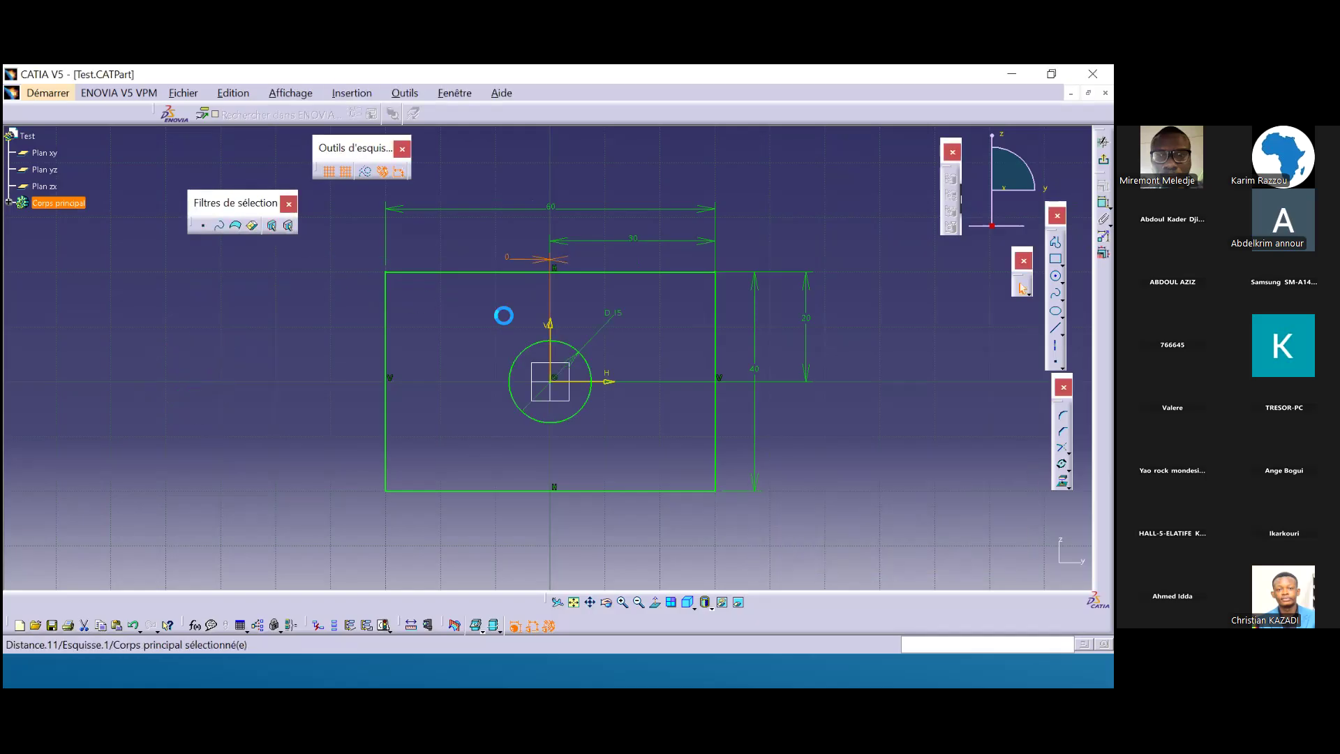
{"action": "left_click", "coordinate": [797, 219]}
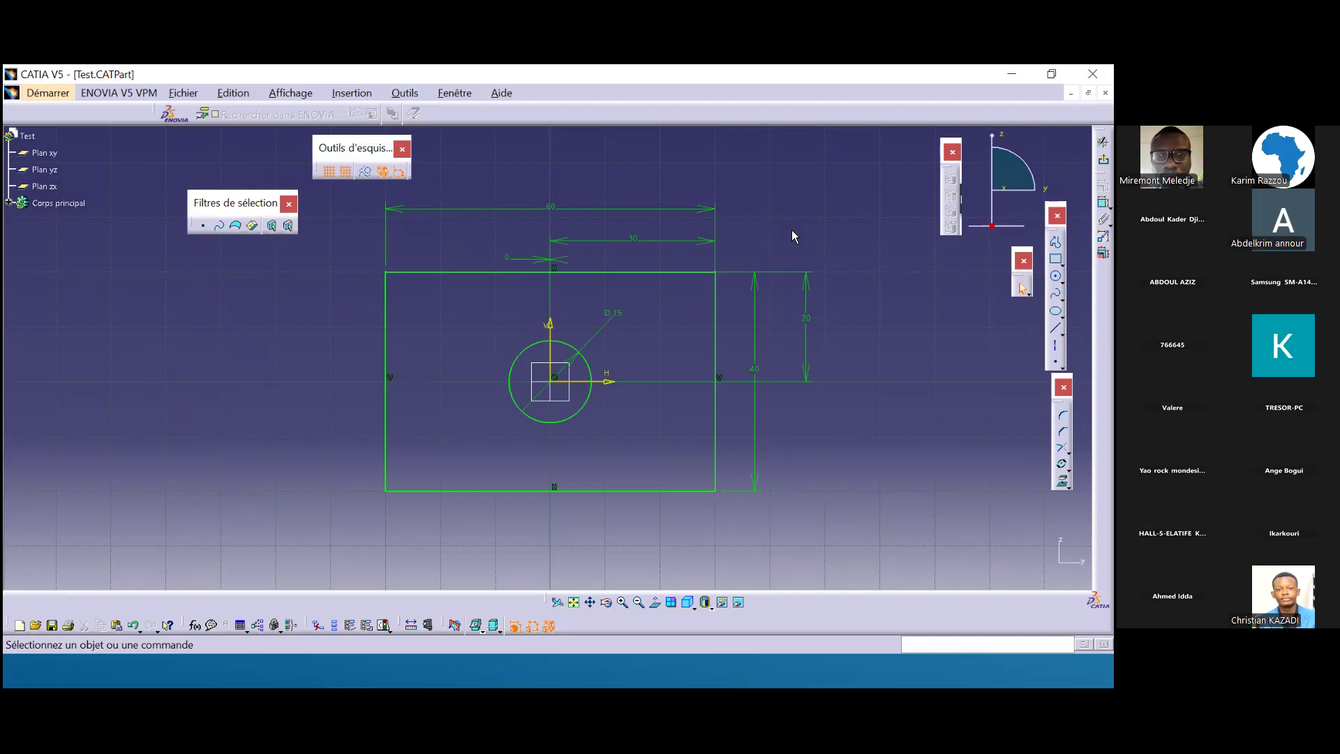
Undo the 0 mm distance value and delete the distance constraint between the circle's centre and the vertical axis.
{"action": "key", "text": "ctrl+z"}
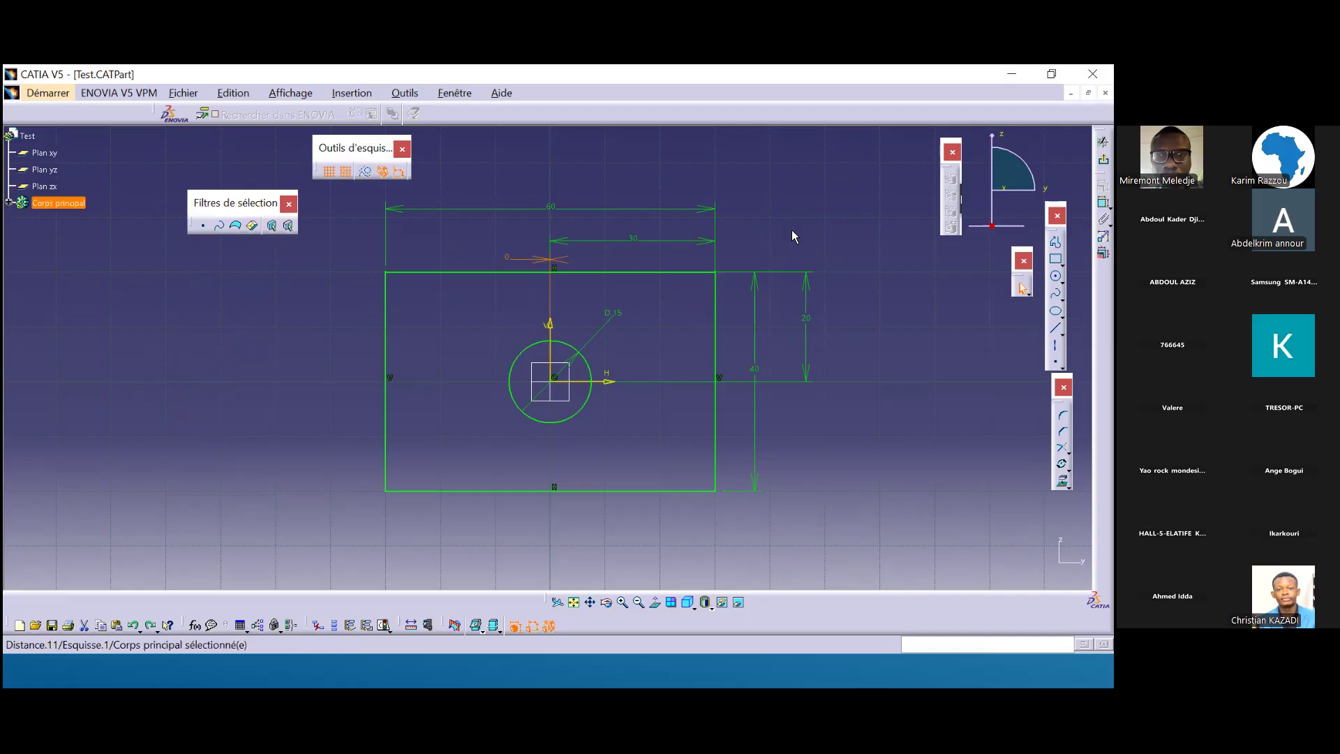
{"action": "key", "text": "ctrl+z"}
{"action": "left_click", "coordinate": [330, 285]}
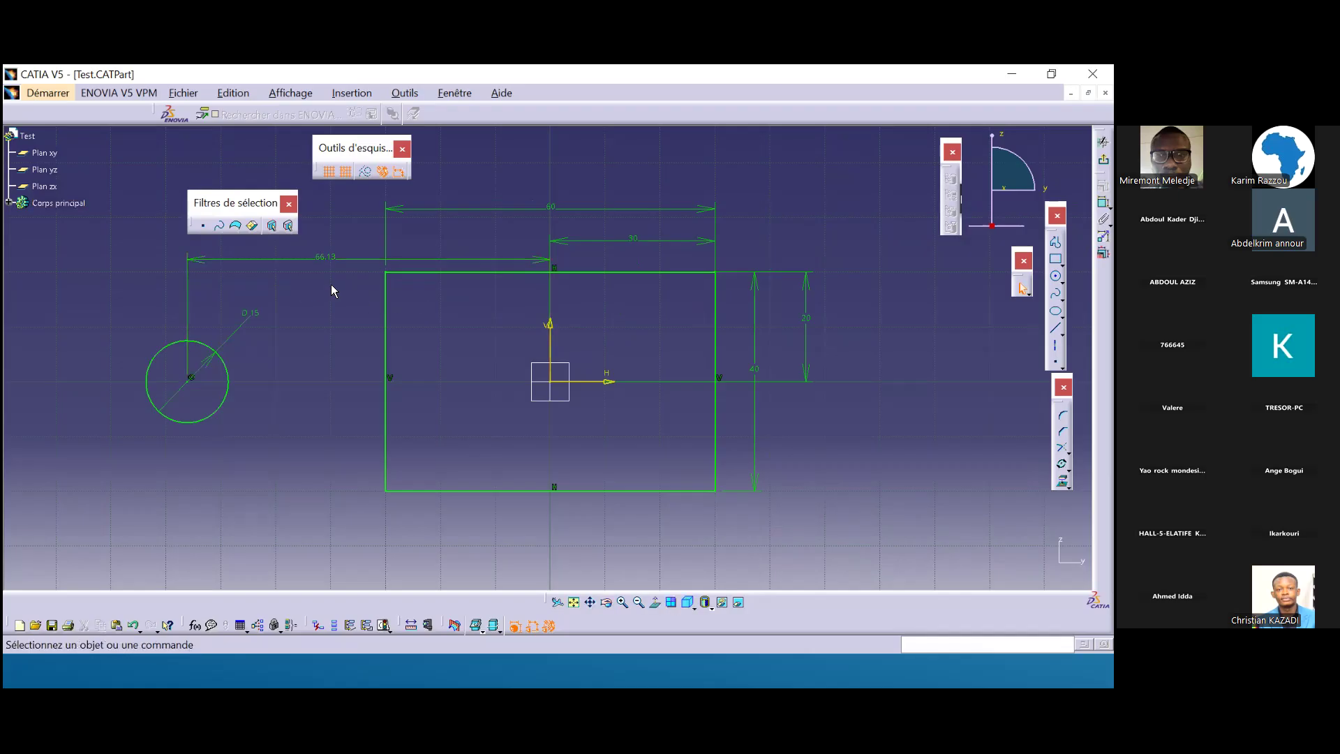
{"action": "left_click", "coordinate": [338, 260]}
{"action": "key", "text": "Delete"}
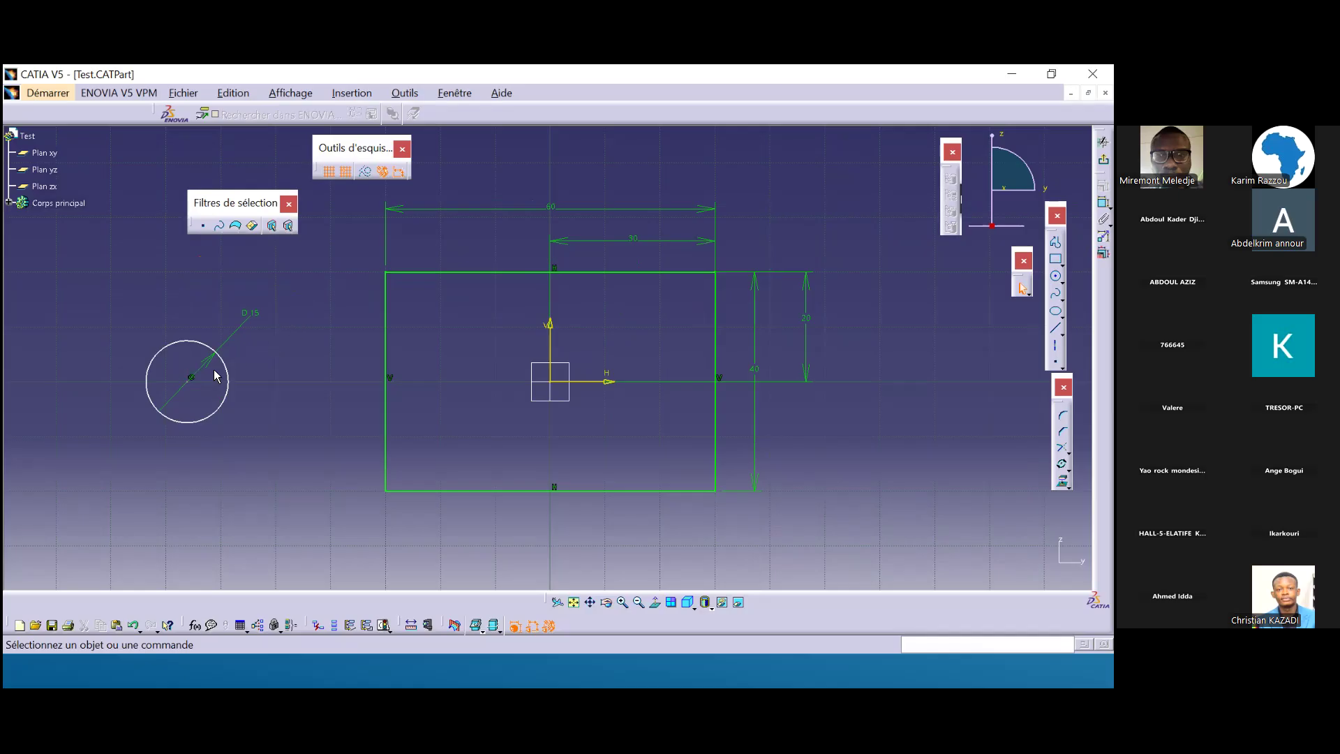
Constrain the circle's centre to the vertical axis with a Coïncidence constraint.
{"action": "left_click", "coordinate": [193, 380]}
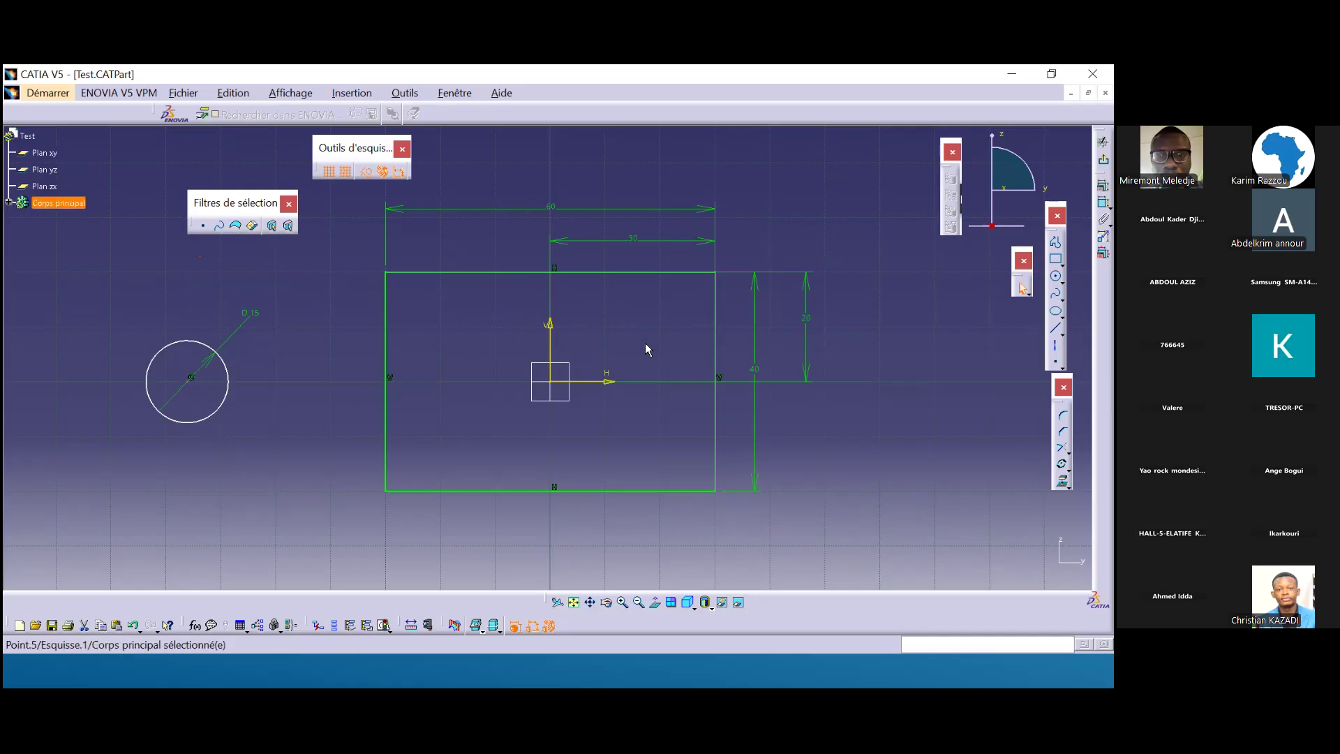
{"action": "left_click", "coordinate": [551, 329], "text": "ctrl"}
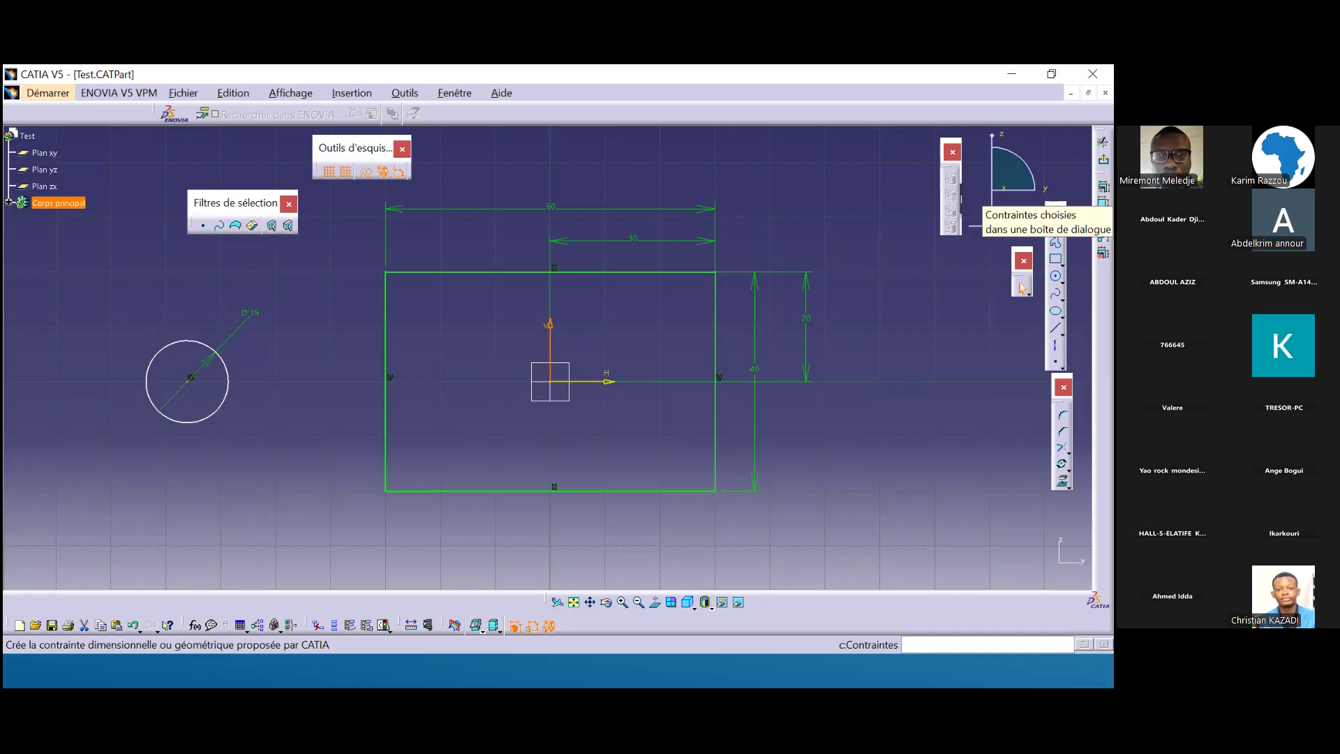
{"action": "left_click", "coordinate": [1103, 203]}
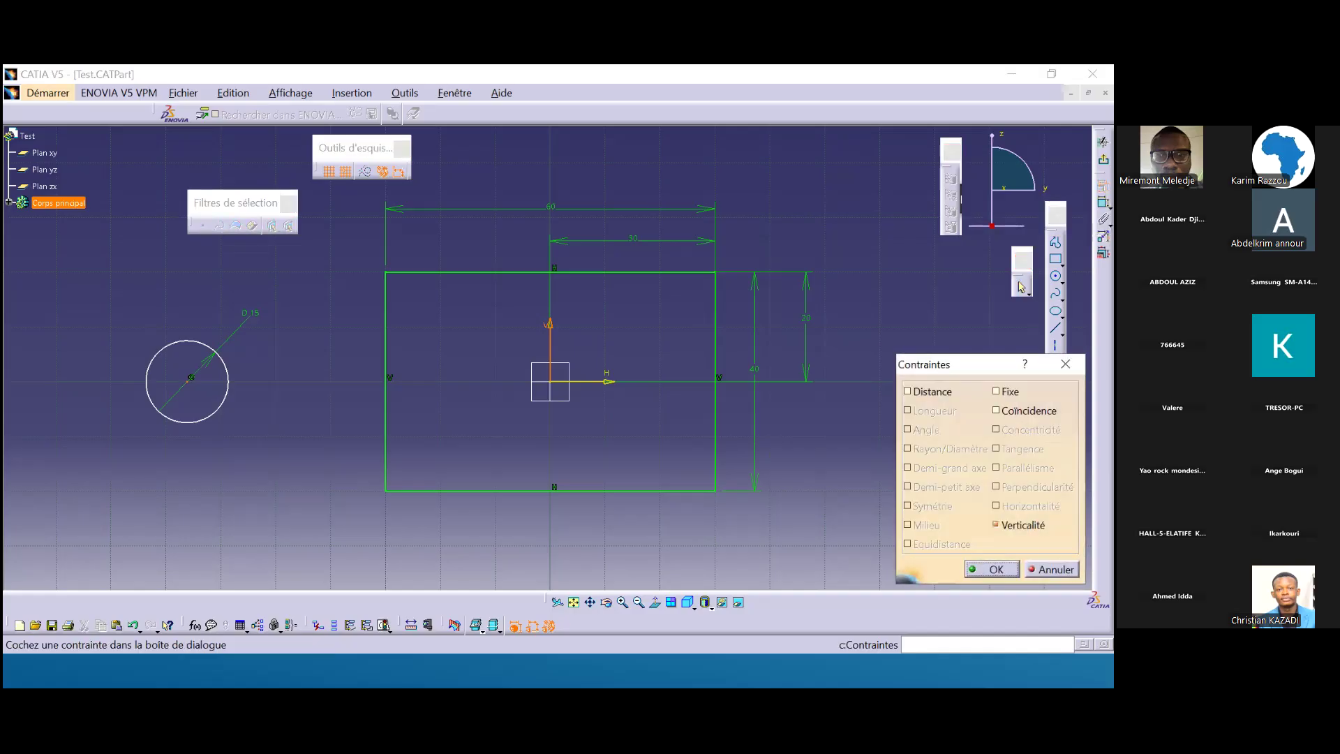
{"action": "left_click_drag", "start_coordinate": [972, 357], "coordinate": [910, 211]}
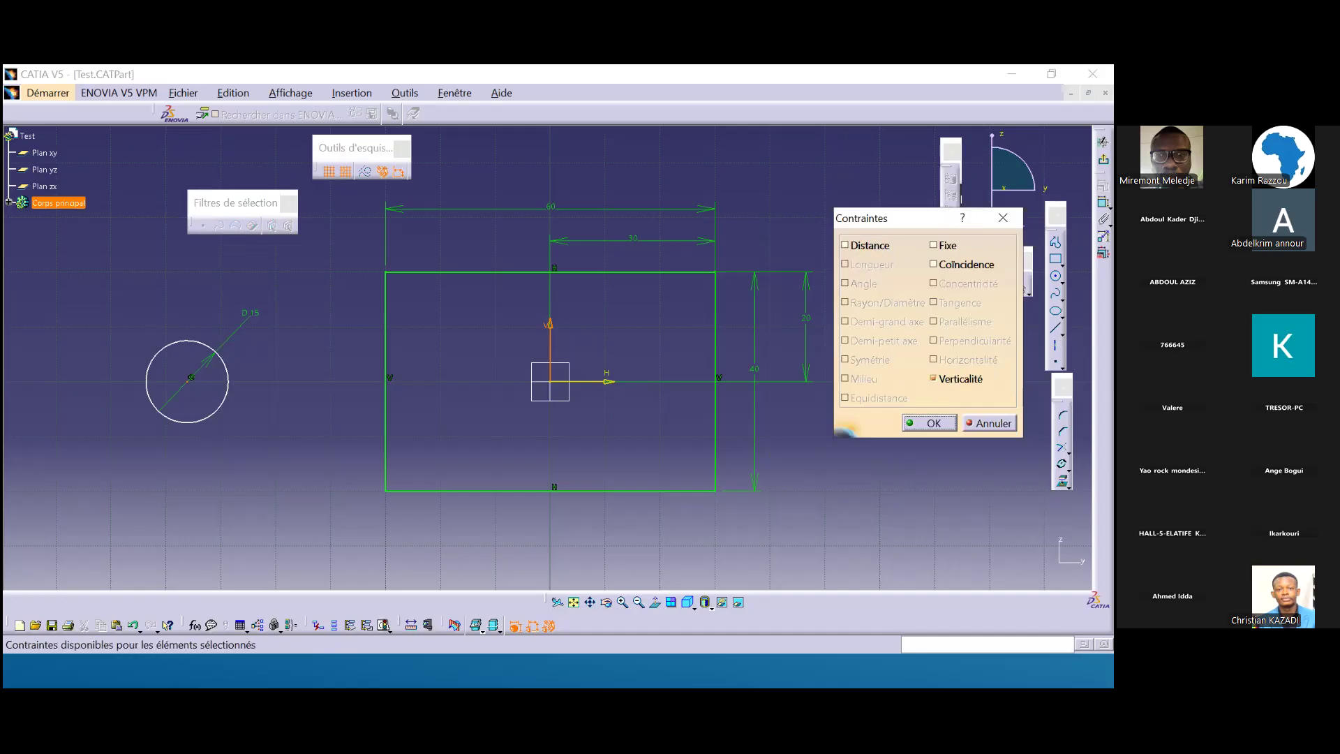
{"action": "left_click_drag", "start_coordinate": [910, 218], "coordinate": [899, 194]}
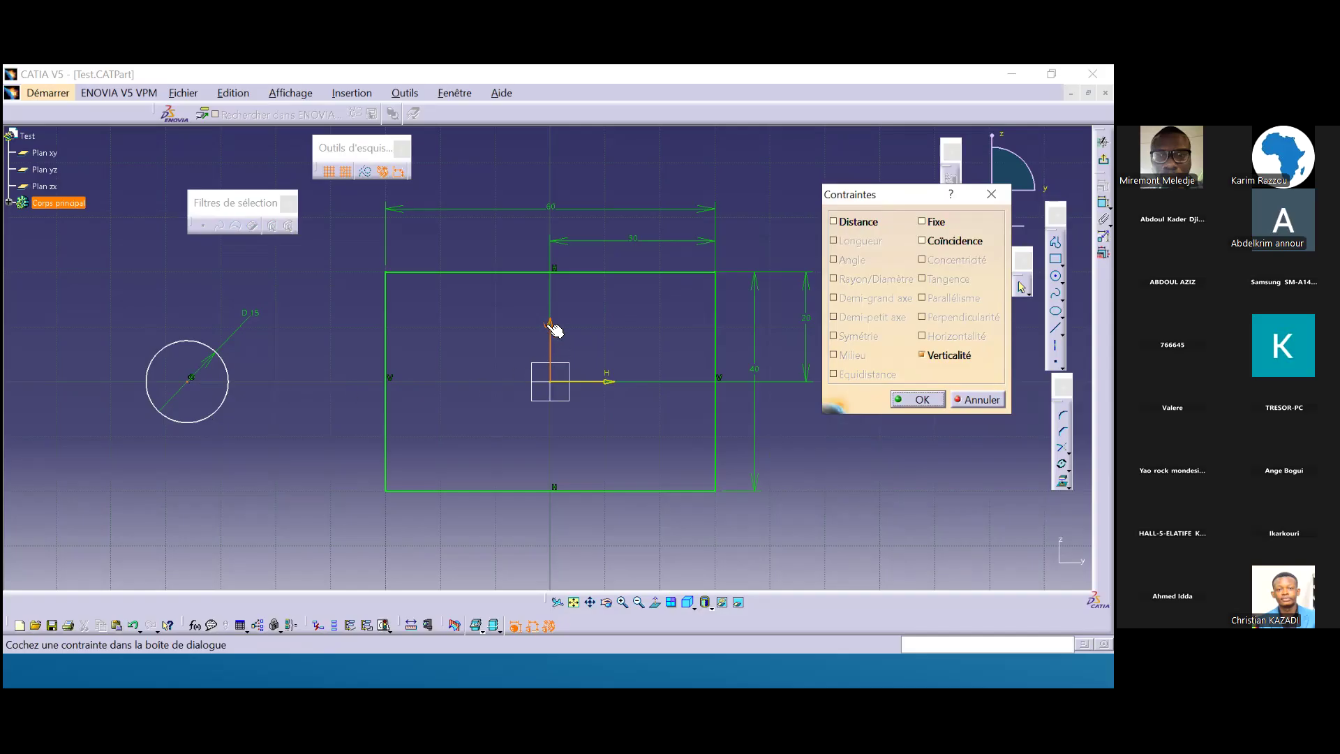
{"action": "left_click", "coordinate": [922, 241]}
{"action": "left_click", "coordinate": [918, 399]}
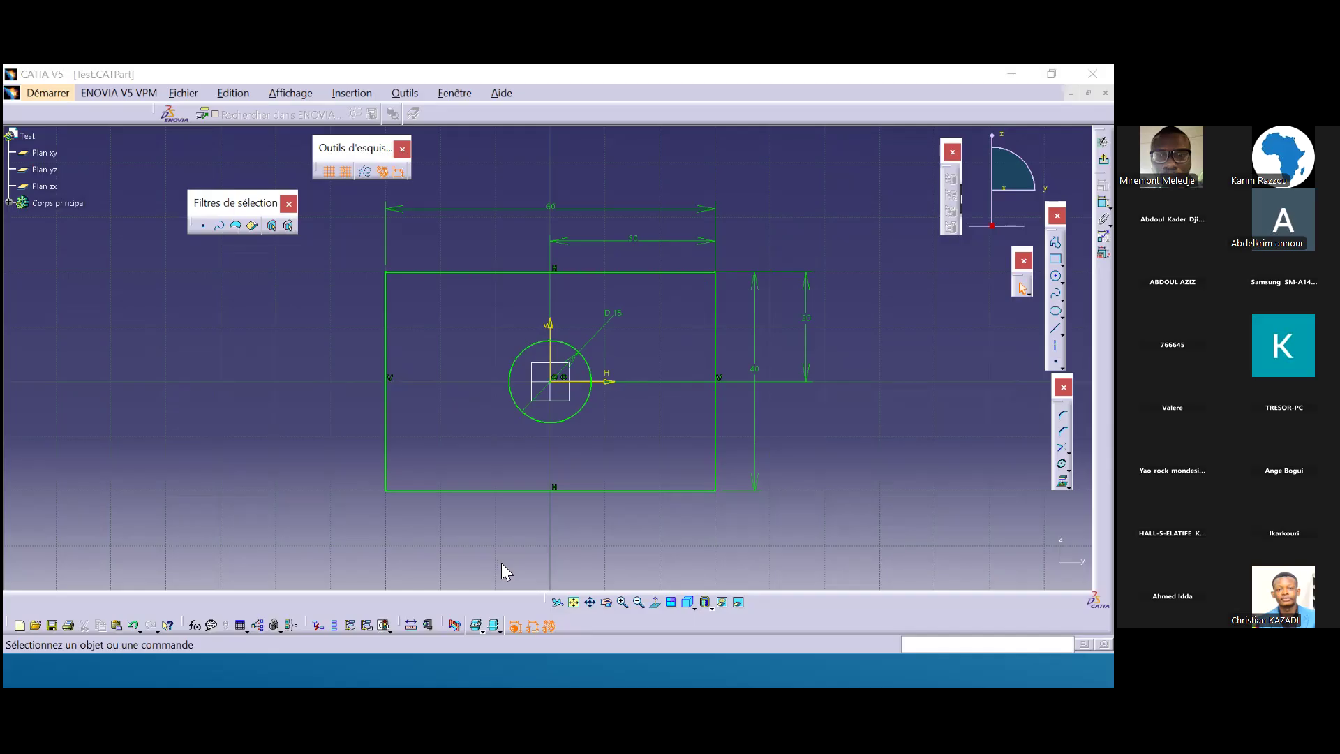
Switch to the presentation to review the live demonstration outline and return to CATIA V5.
{"action": "key", "text": "alt+Tab"}
{"action": "key", "text": "alt+Tab"}
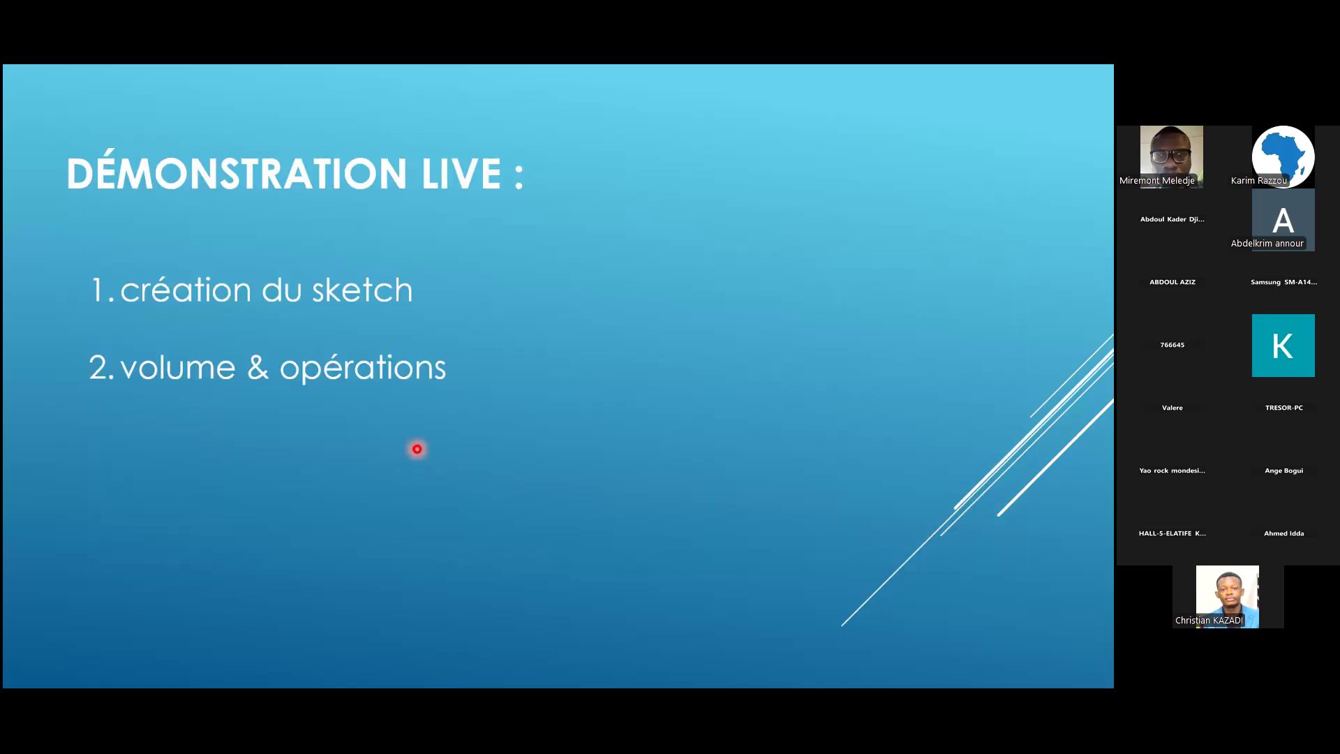
{"action": "key", "text": "alt+Tab"}
Exit the sketch containing the rectangle and circle and return to the 3D part.
{"action": "left_click", "coordinate": [679, 261]}
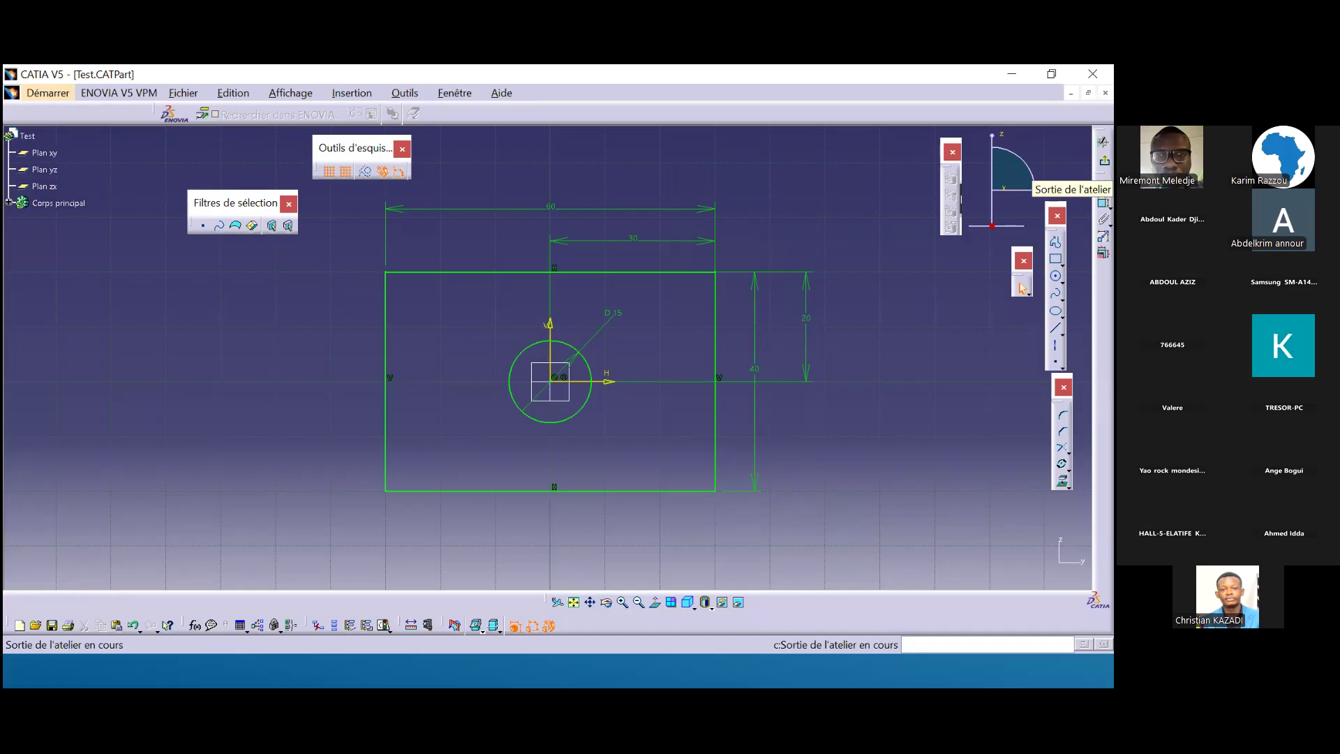
{"action": "left_click", "coordinate": [1104, 161]}
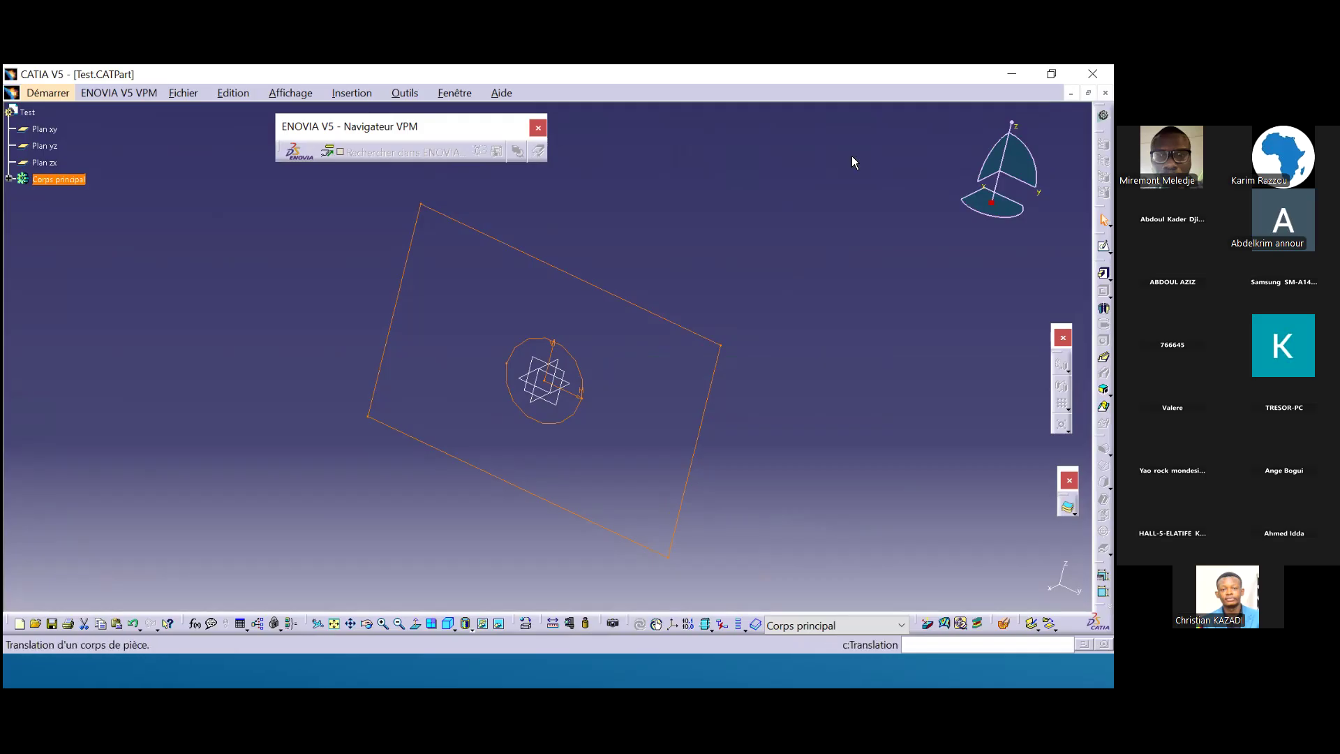
{"action": "left_click", "coordinate": [109, 64]}
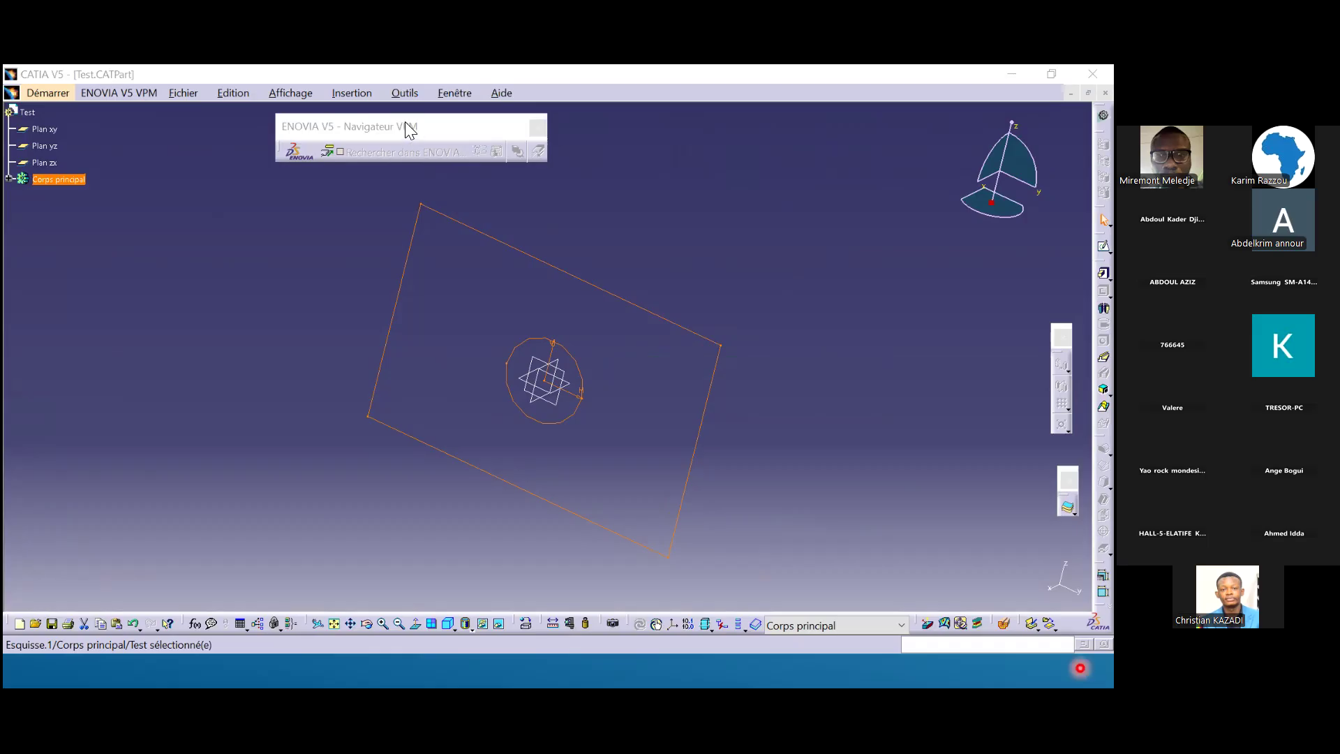
Examine the insertion commands available for sketch-based features (Composants issus d'un contour) and dress-up features (Composants d'habillage).
{"action": "left_click", "coordinate": [355, 97]}
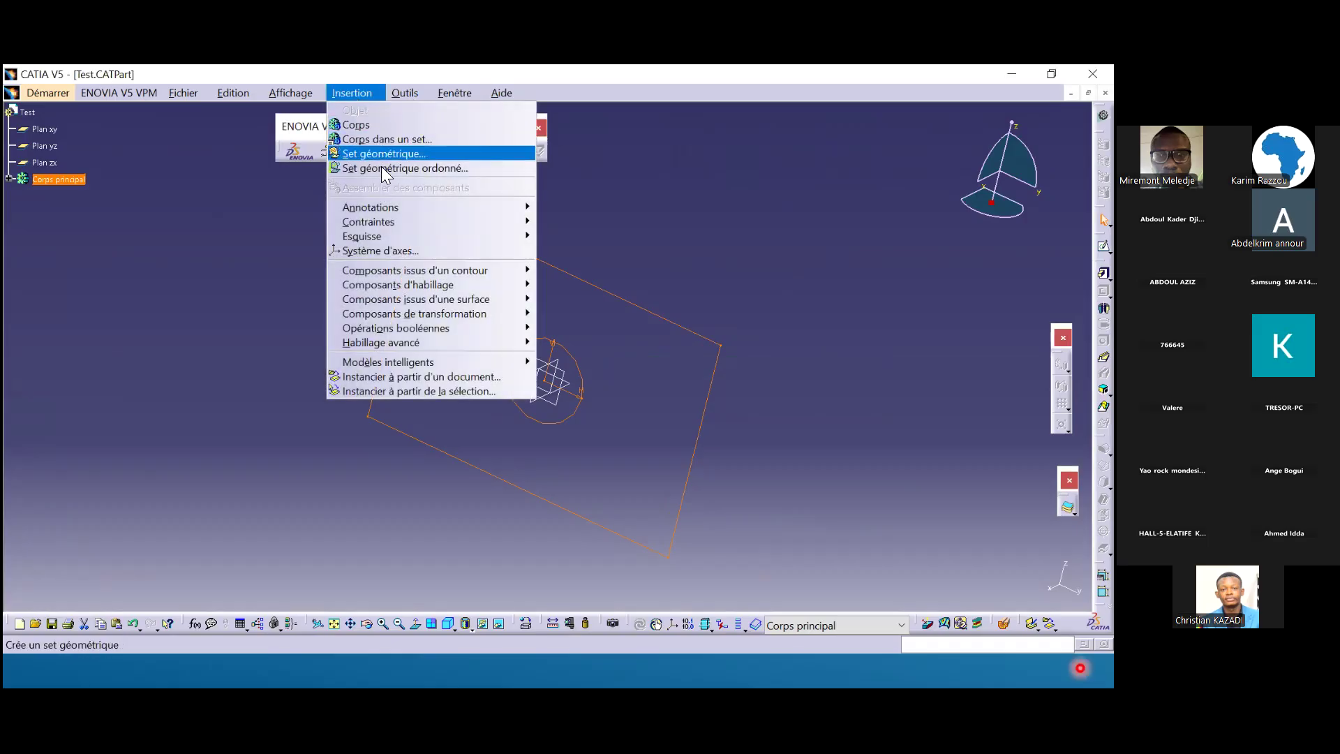
{"action": "mouse_move", "coordinate": [446, 205]}
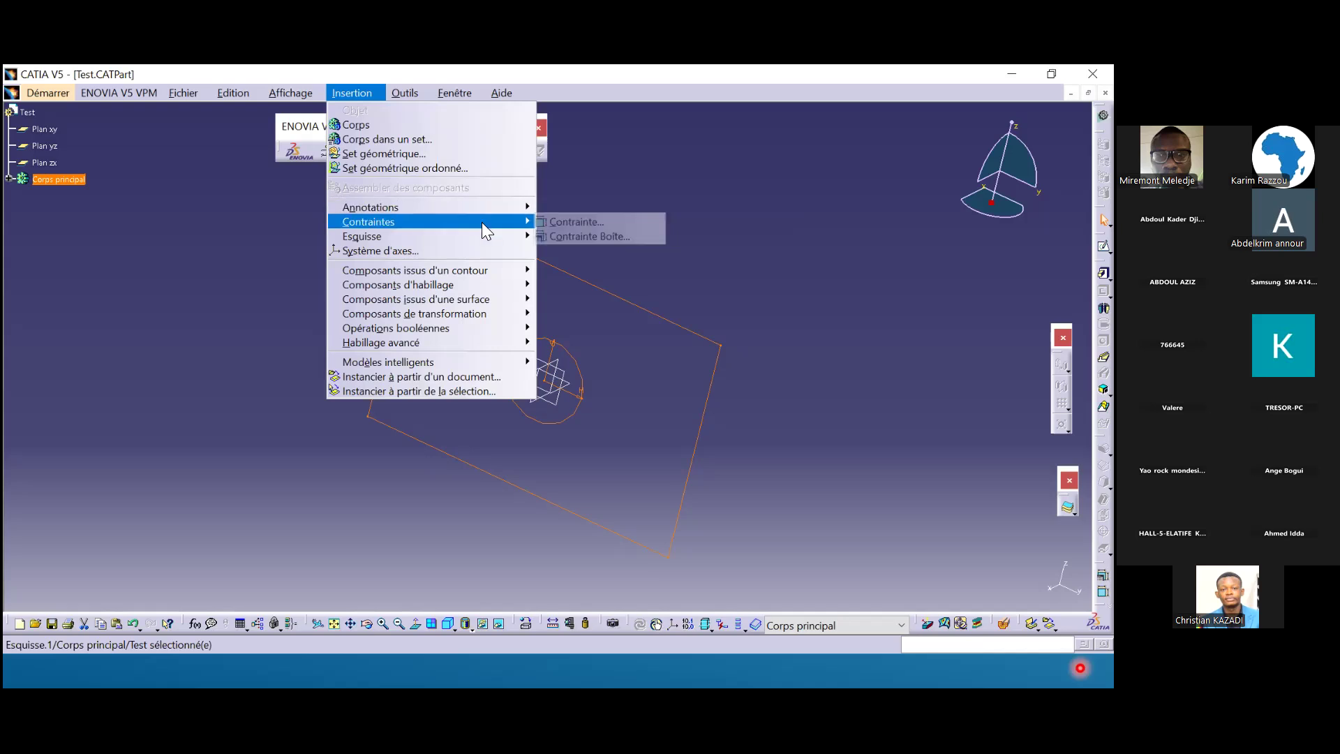
{"action": "mouse_move", "coordinate": [499, 242]}
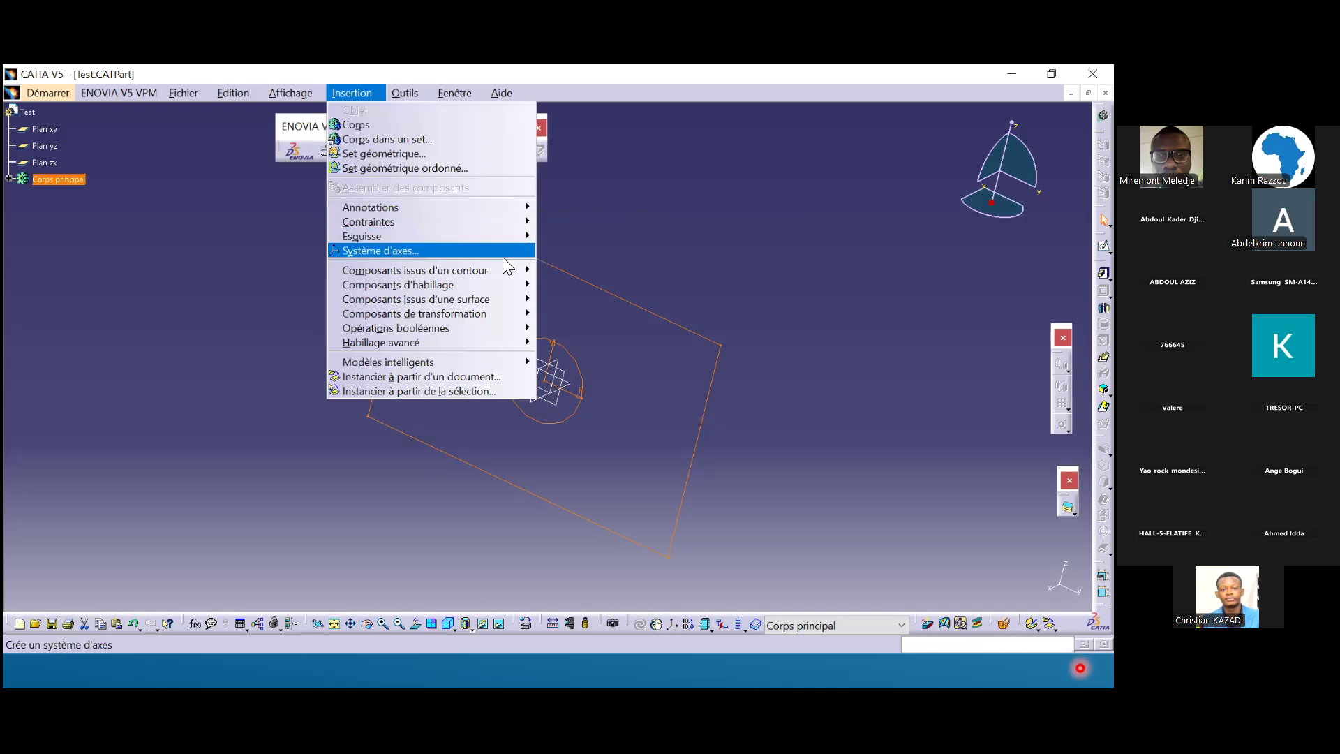
{"action": "mouse_move", "coordinate": [510, 279]}
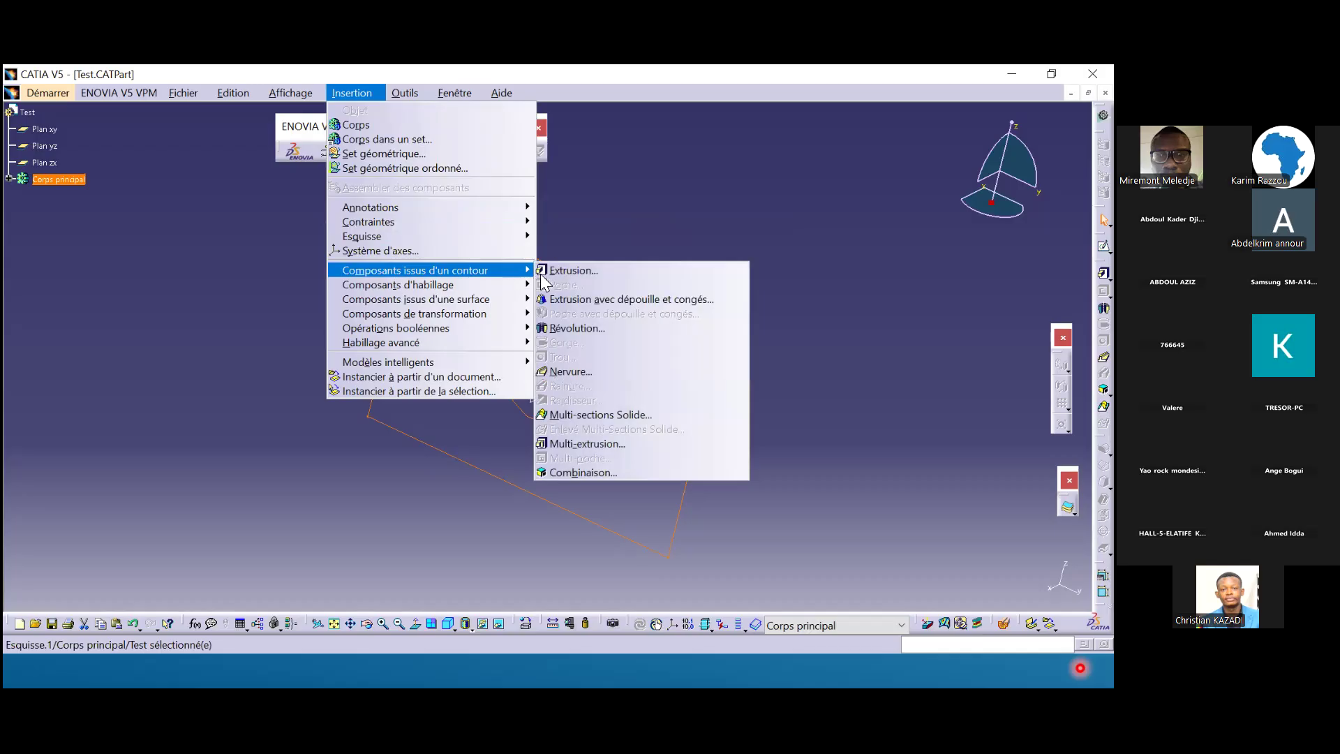
{"action": "left_click", "coordinate": [614, 272]}
{"action": "left_click", "coordinate": [703, 191]}
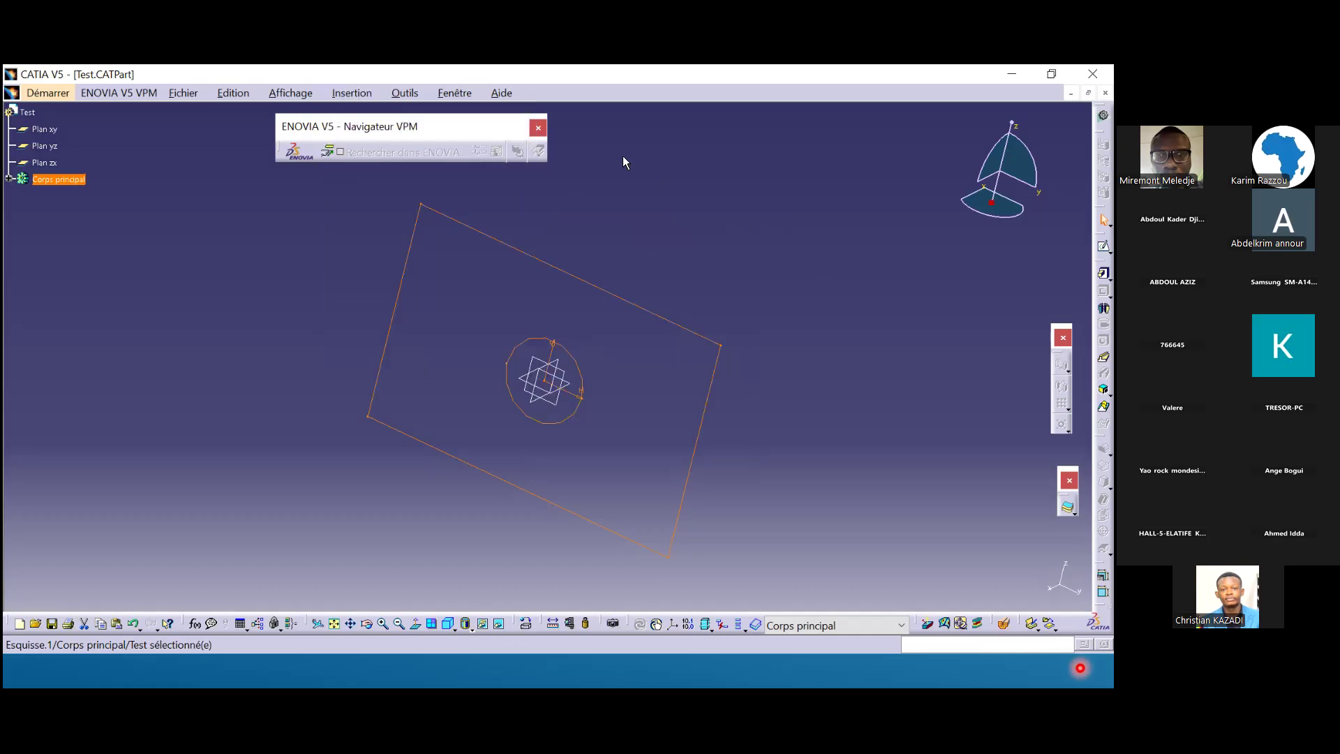
{"action": "left_click", "coordinate": [358, 92]}
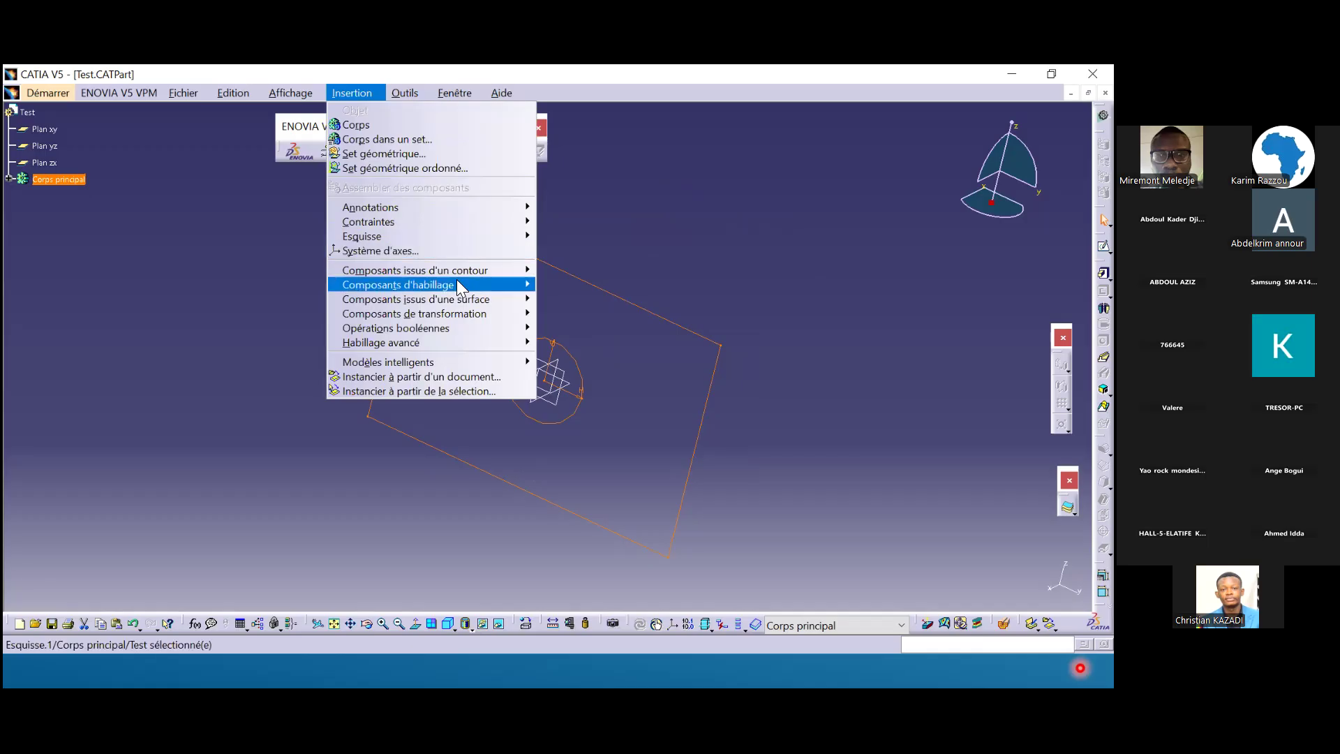
{"action": "mouse_move", "coordinate": [458, 270]}
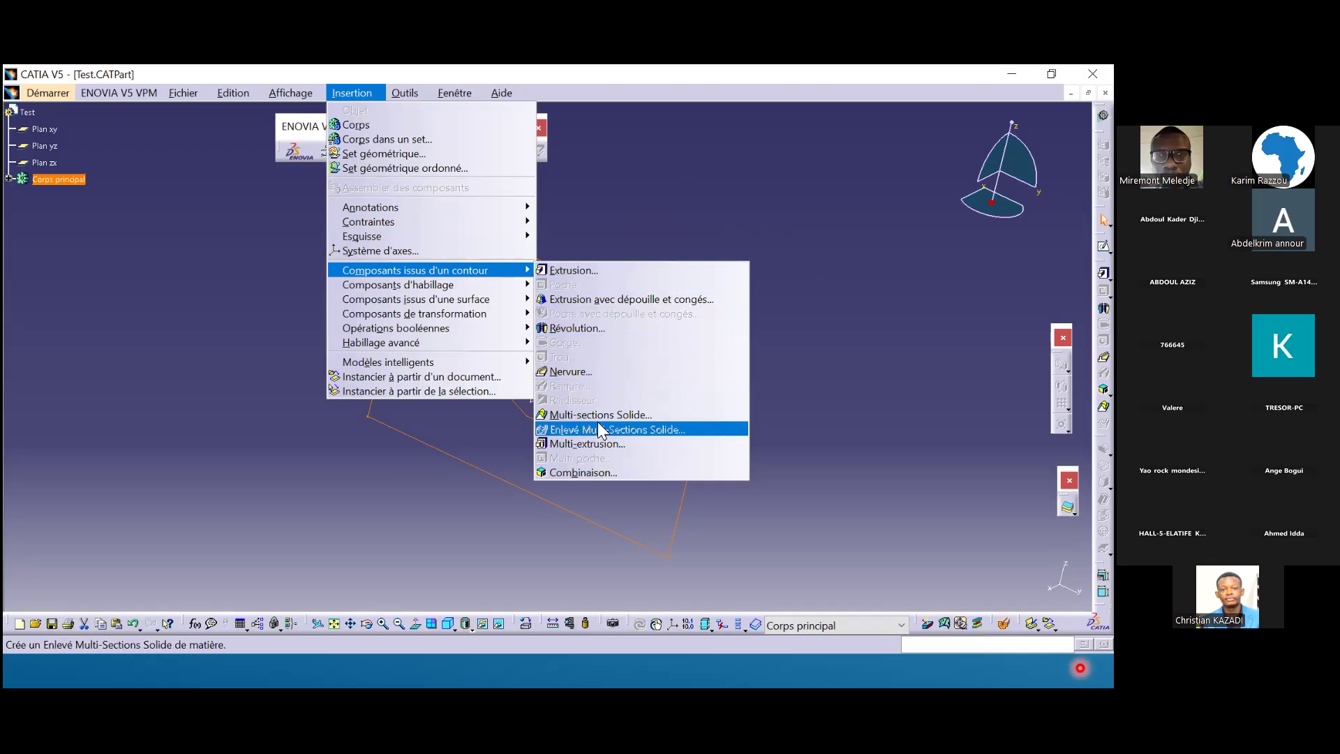
{"action": "mouse_move", "coordinate": [516, 287]}
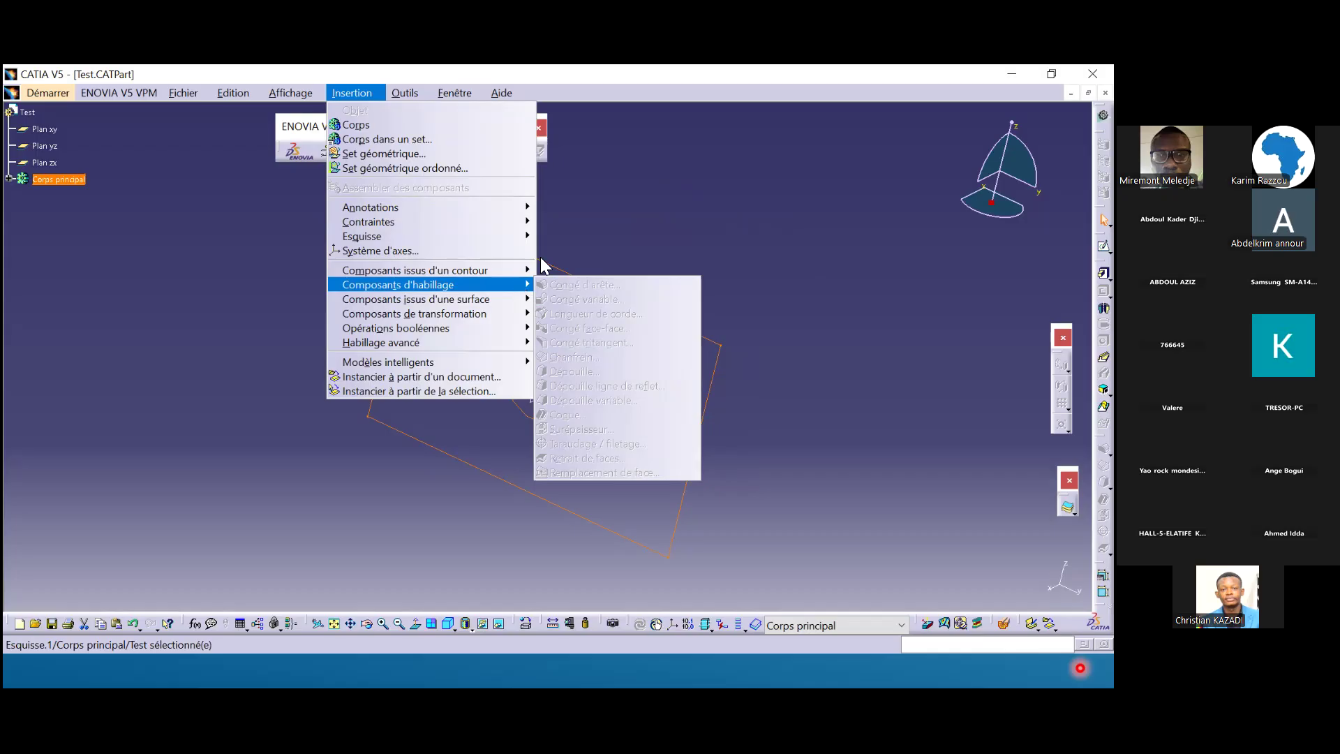
{"action": "left_click", "coordinate": [650, 181]}
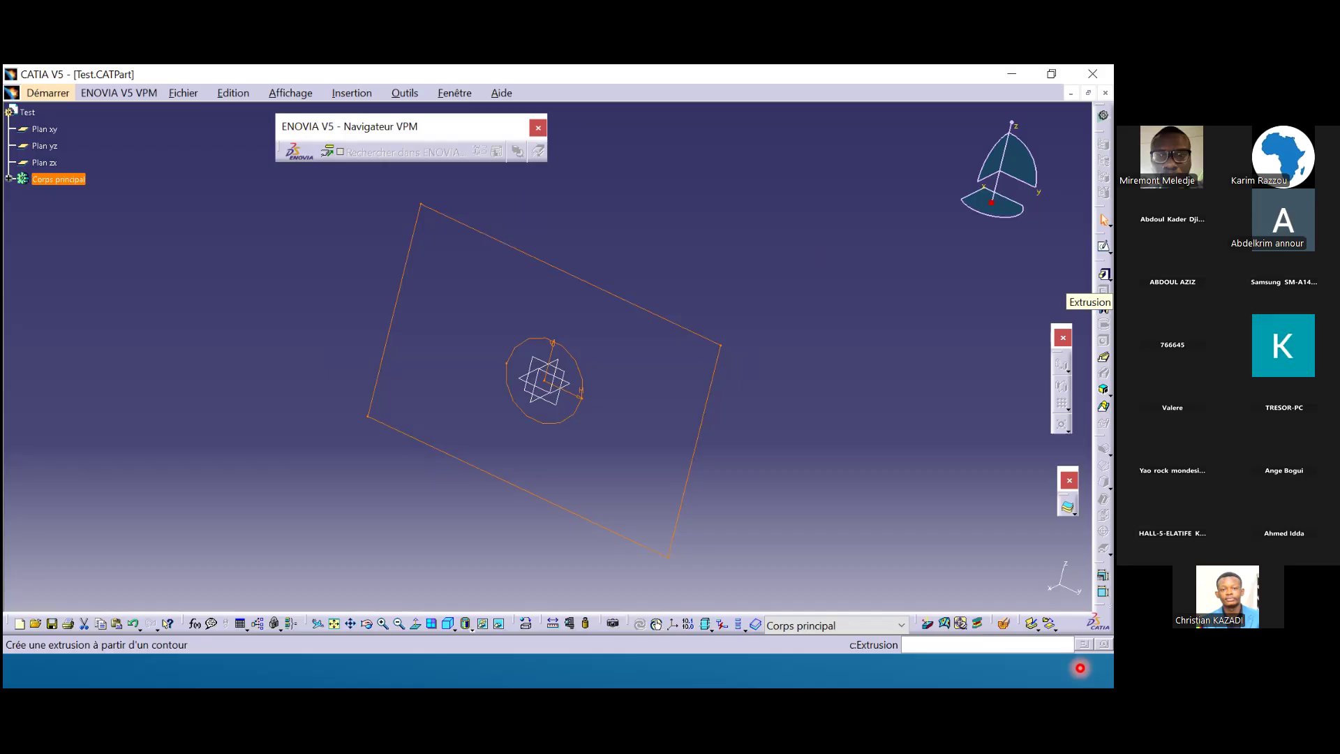
Extrude the sketch containing the rectangle and circle (Esquisse.1) to a length of 40 mm.
{"action": "left_click", "coordinate": [1104, 274]}
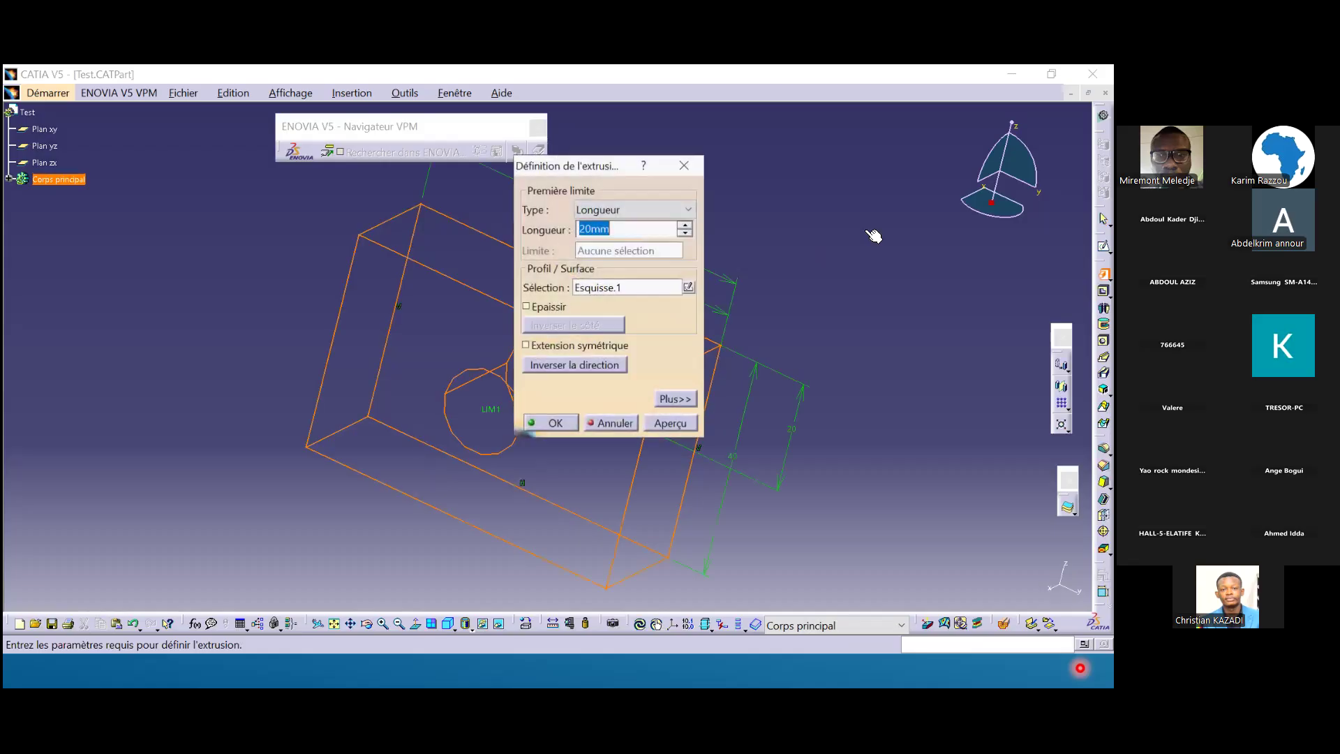
{"action": "left_click_drag", "start_coordinate": [579, 165], "coordinate": [797, 148]}
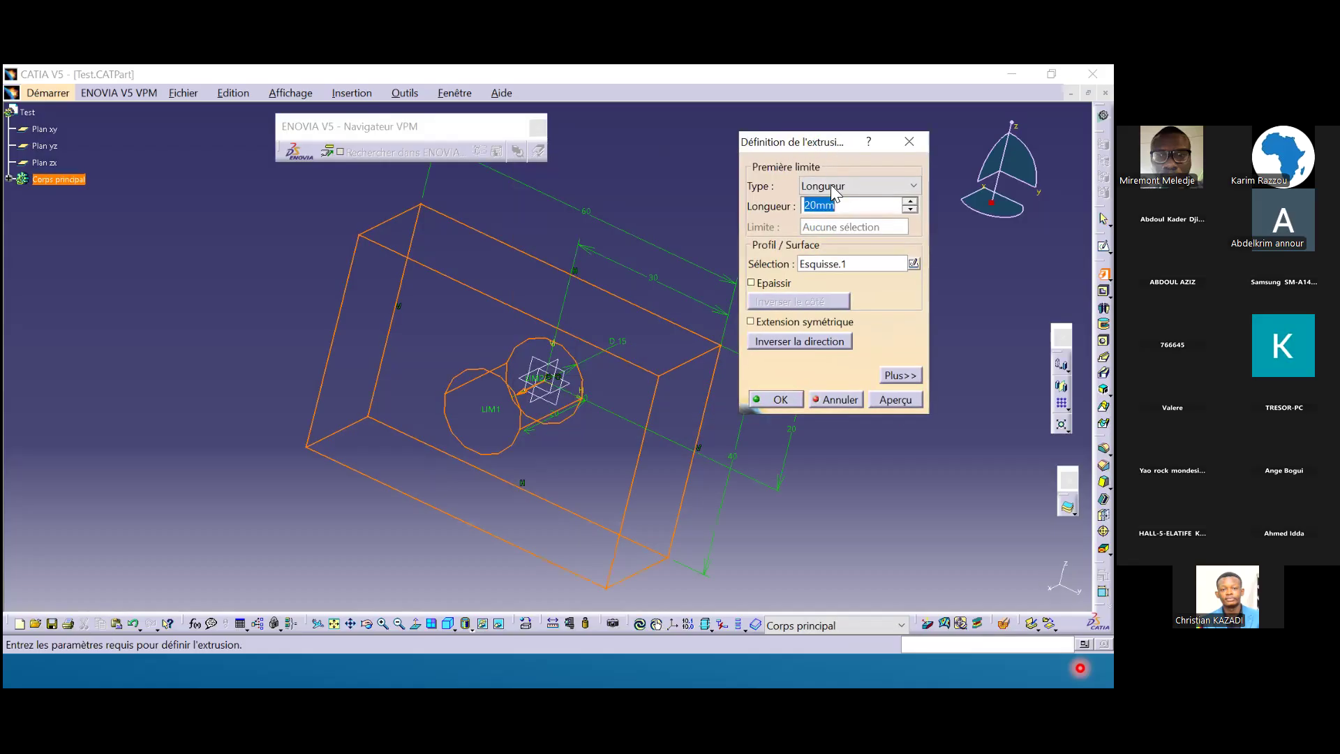
{"action": "left_click_drag", "start_coordinate": [790, 144], "coordinate": [839, 131]}
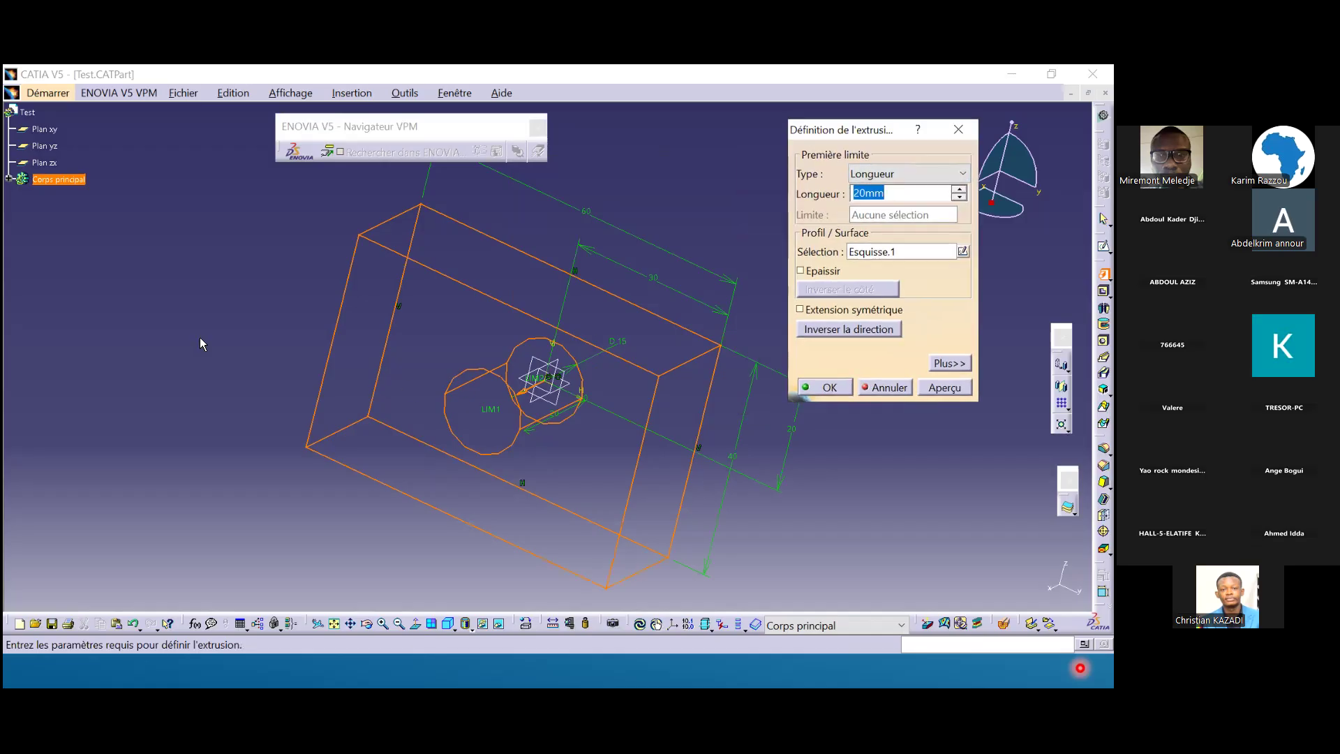
{"action": "left_click", "coordinate": [10, 181]}
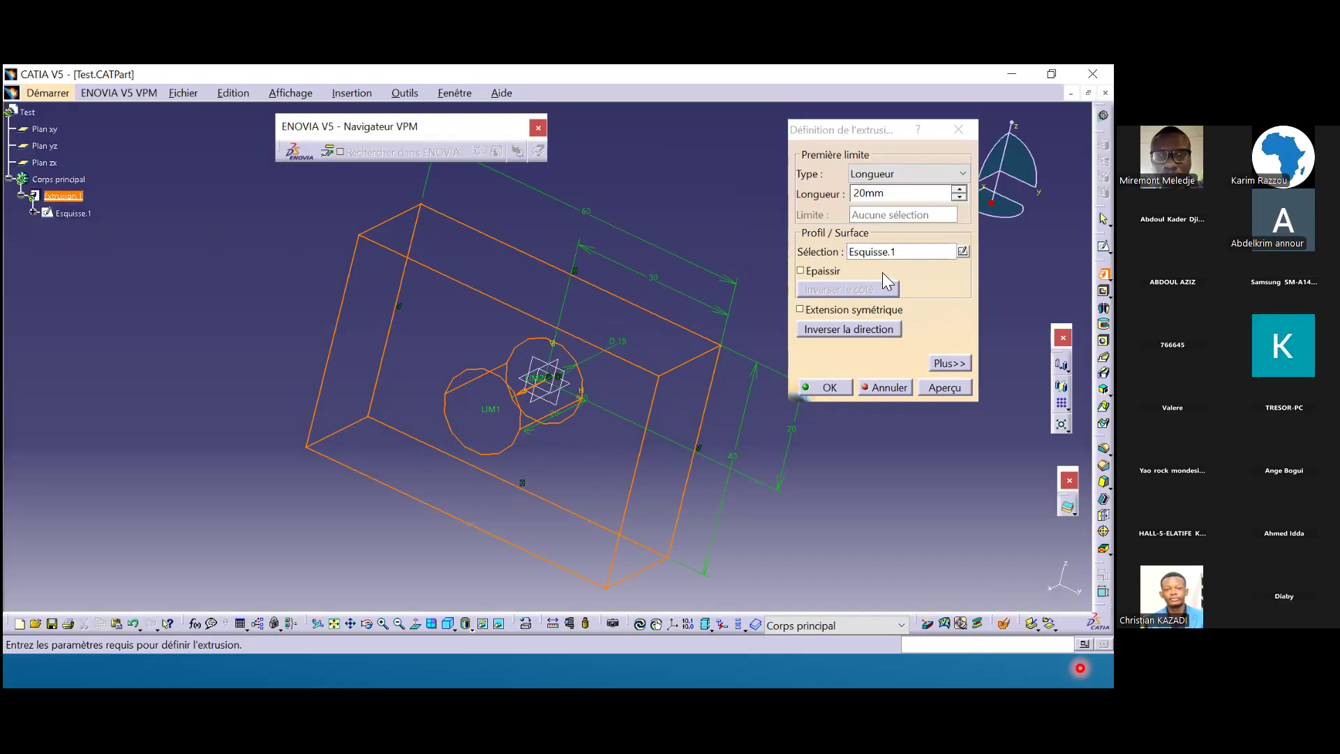
{"action": "left_click", "coordinate": [908, 252]}
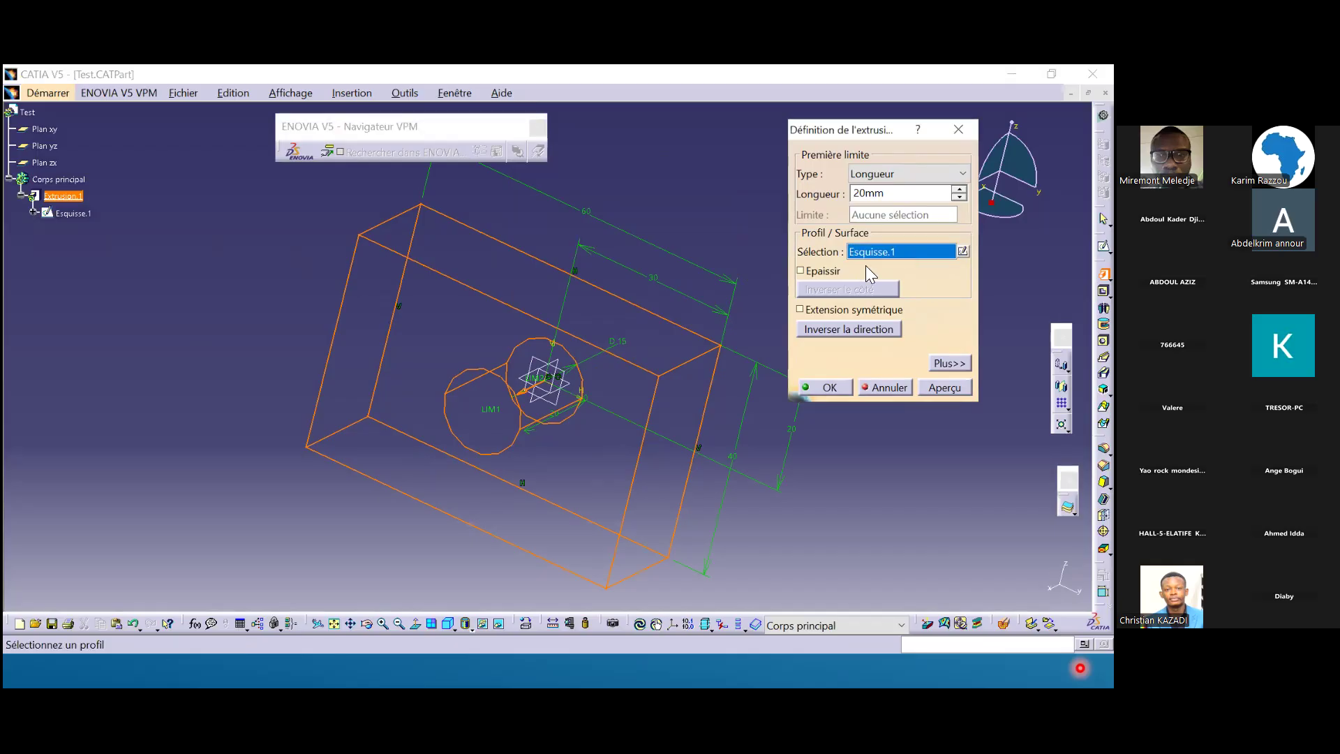
{"action": "left_click", "coordinate": [69, 213]}
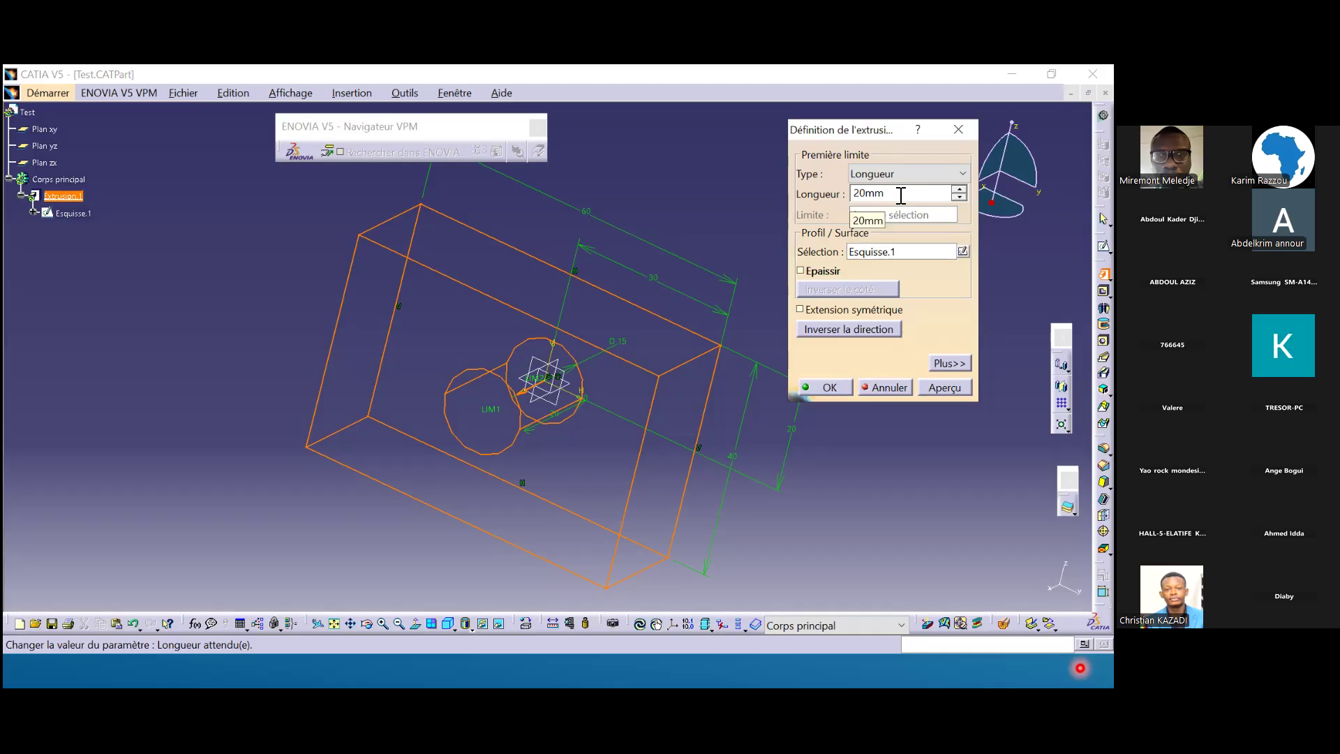
{"action": "left_click_drag", "start_coordinate": [894, 196], "coordinate": [844, 198]}
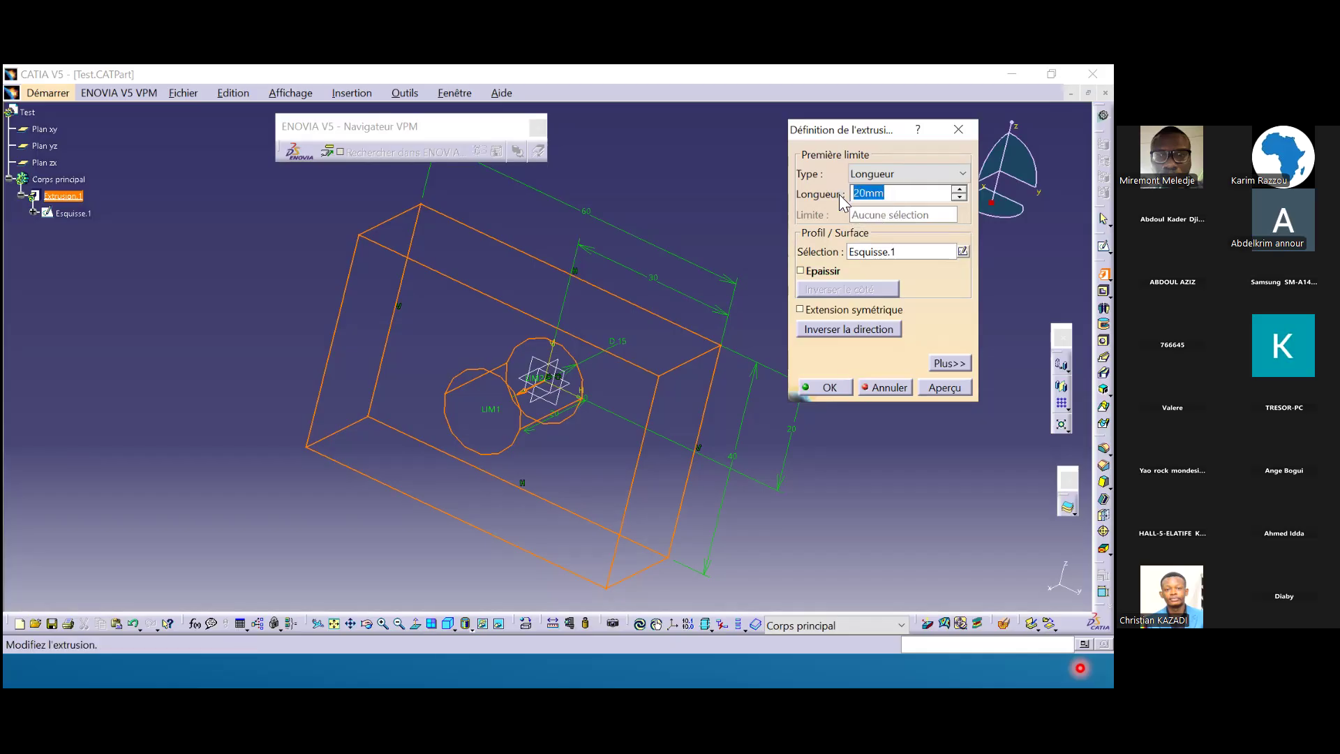
{"action": "type", "text": "40"}
{"action": "key", "text": "Return"}
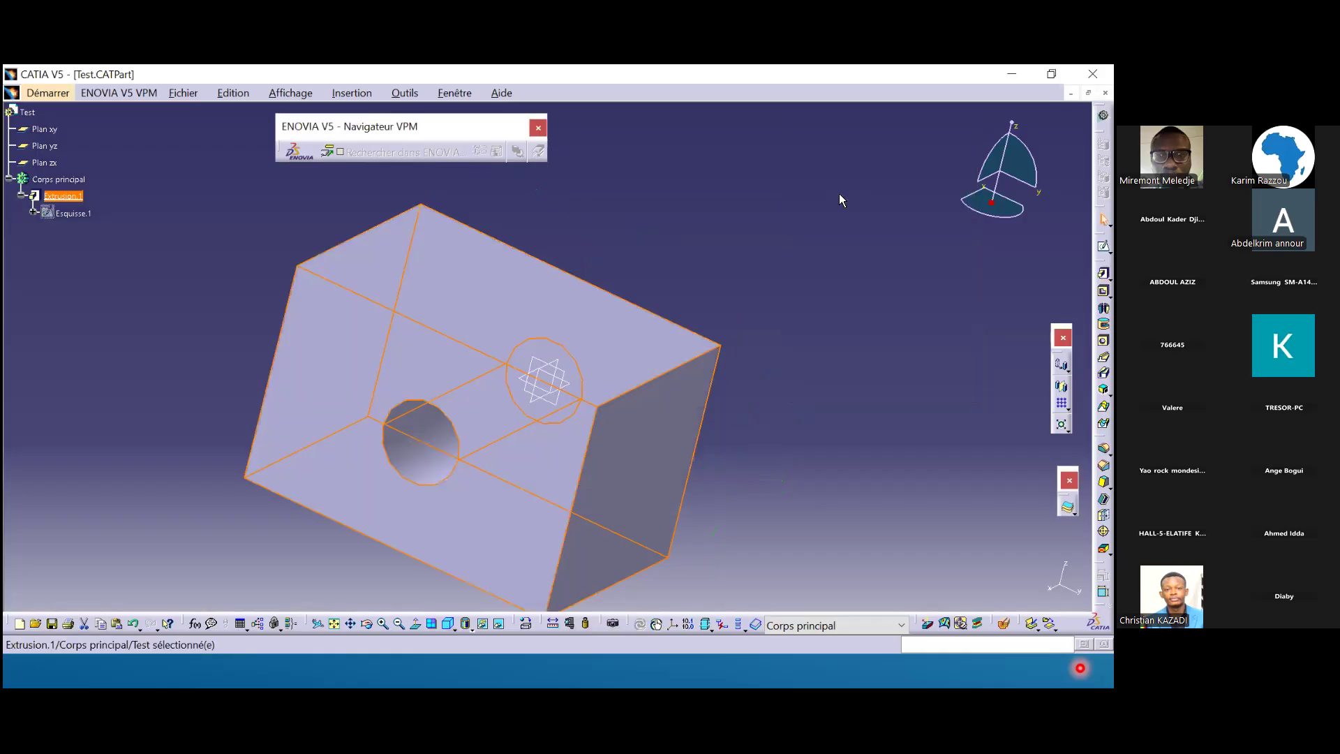
Examine the extruded block and its through hole, and how the extrusion and its sketch are nested under Corps principal.
{"action": "left_click", "coordinate": [761, 293]}
{"action": "middle_click_drag", "start_coordinate": [670, 383], "coordinate": [781, 346]}
{"action": "left_click", "coordinate": [743, 211]}
{"action": "left_click", "coordinate": [583, 346]}
{"action": "middle_click_drag", "start_coordinate": [586, 428], "coordinate": [684, 347]}
{"action": "left_click", "coordinate": [780, 152]}
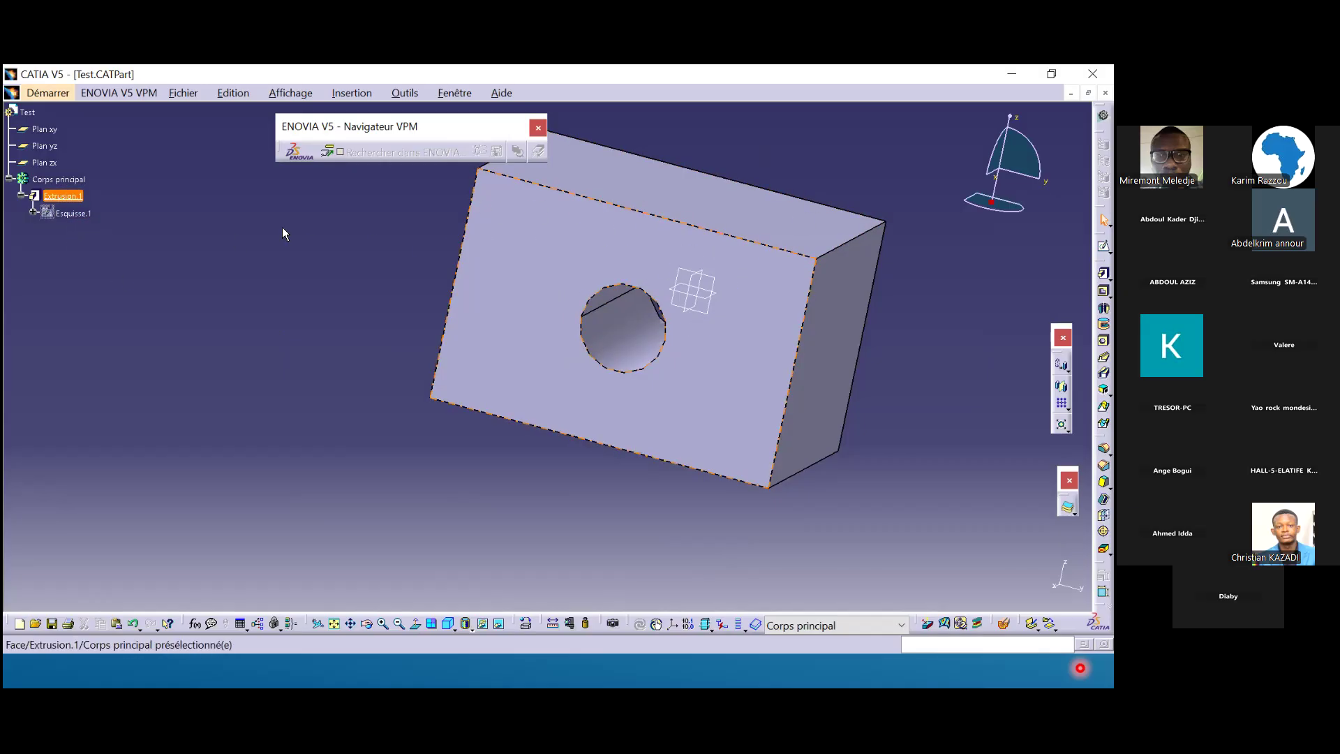
{"action": "scroll", "coordinate": [65, 214], "scroll_direction": "up", "scroll_amount": 3, "text": "ctrl"}
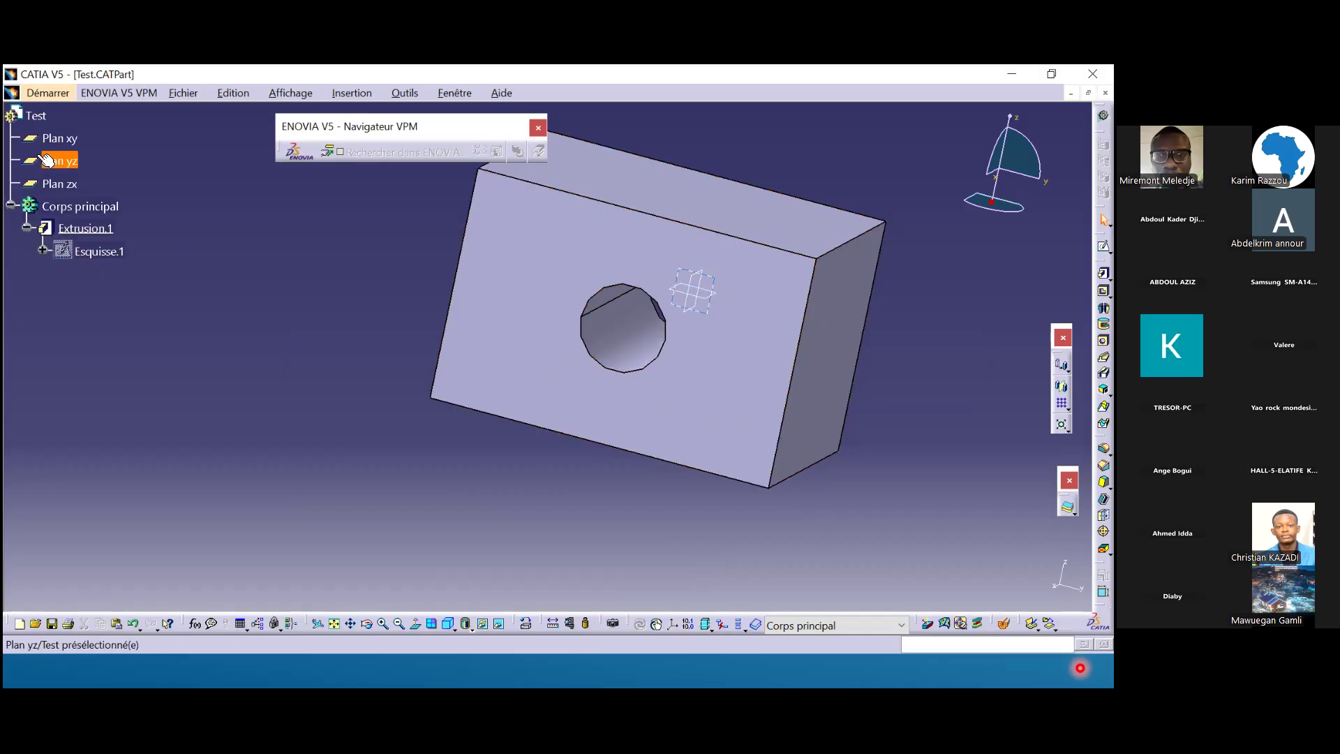
{"action": "left_click", "coordinate": [11, 205]}
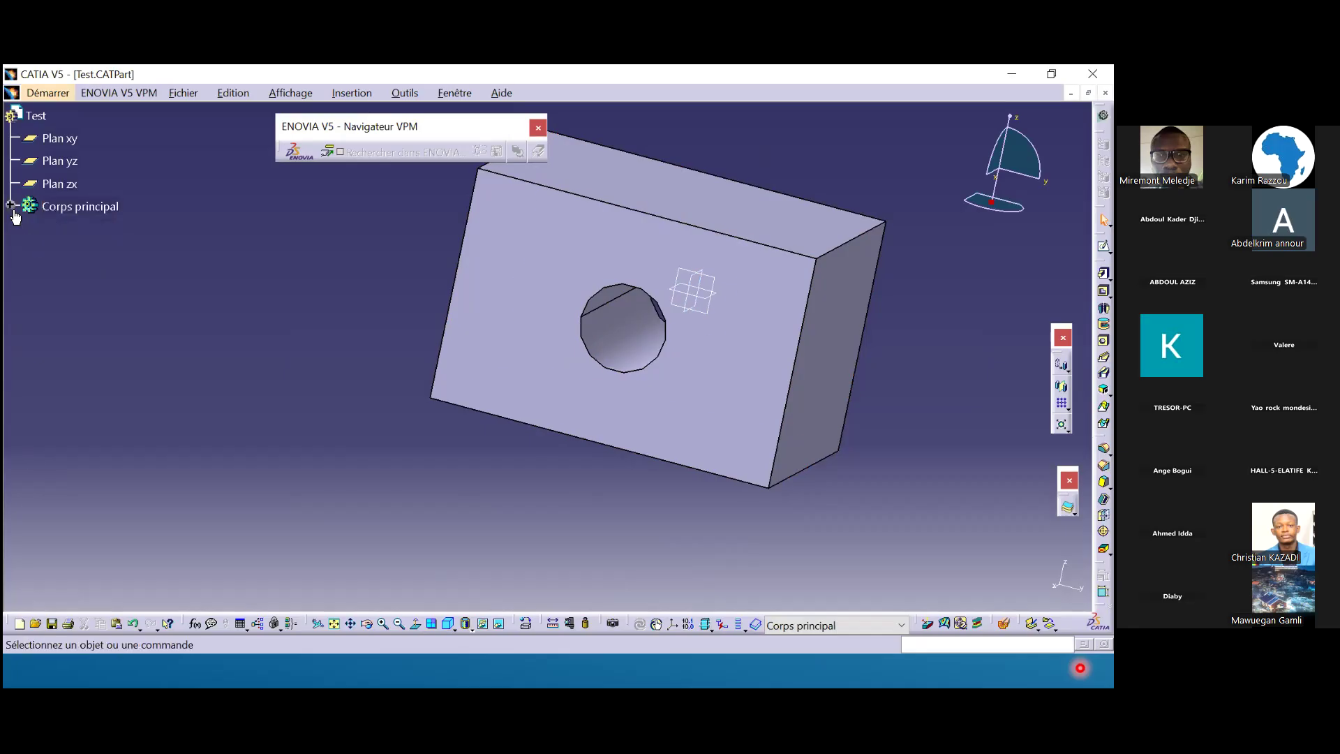
{"action": "left_click", "coordinate": [11, 204]}
{"action": "left_click", "coordinate": [26, 228]}
{"action": "left_click", "coordinate": [27, 229]}
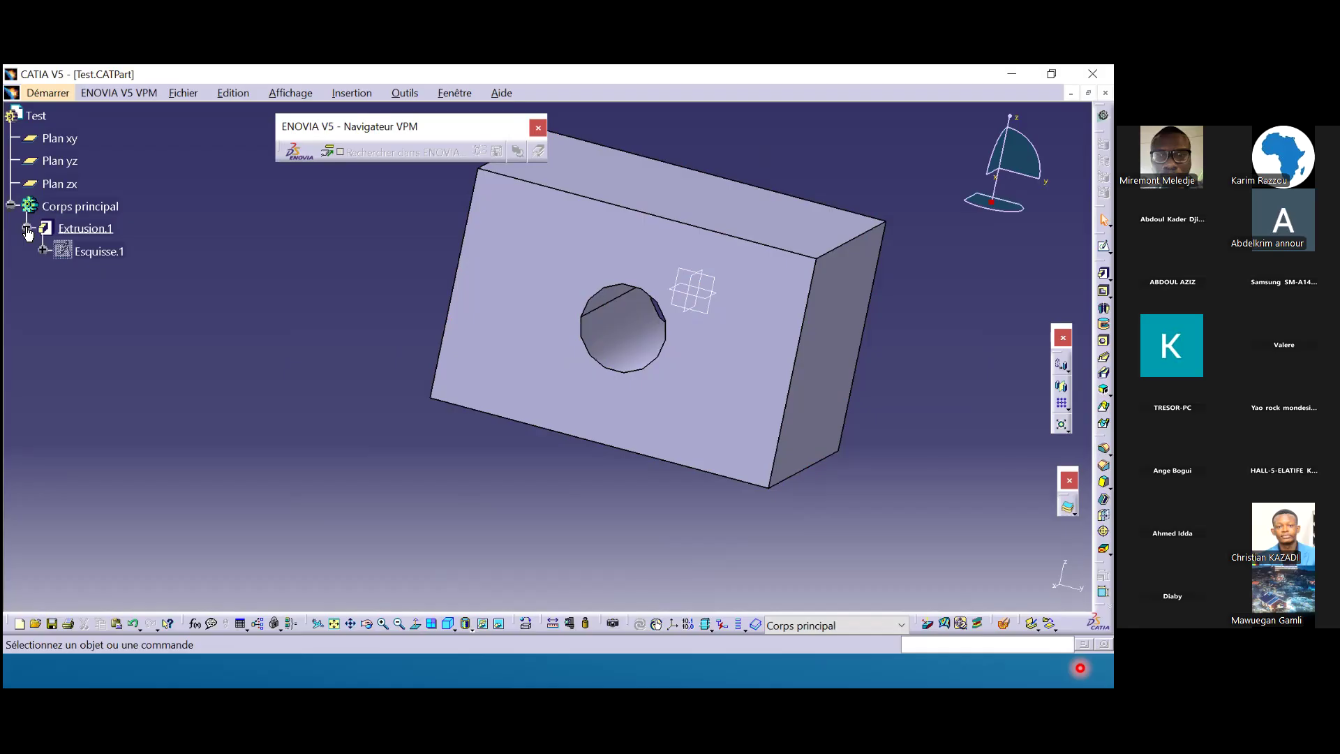
Reopen the extrusion's sketch, delete the central circle and return to the 3D part.
{"action": "double_click", "coordinate": [97, 252]}
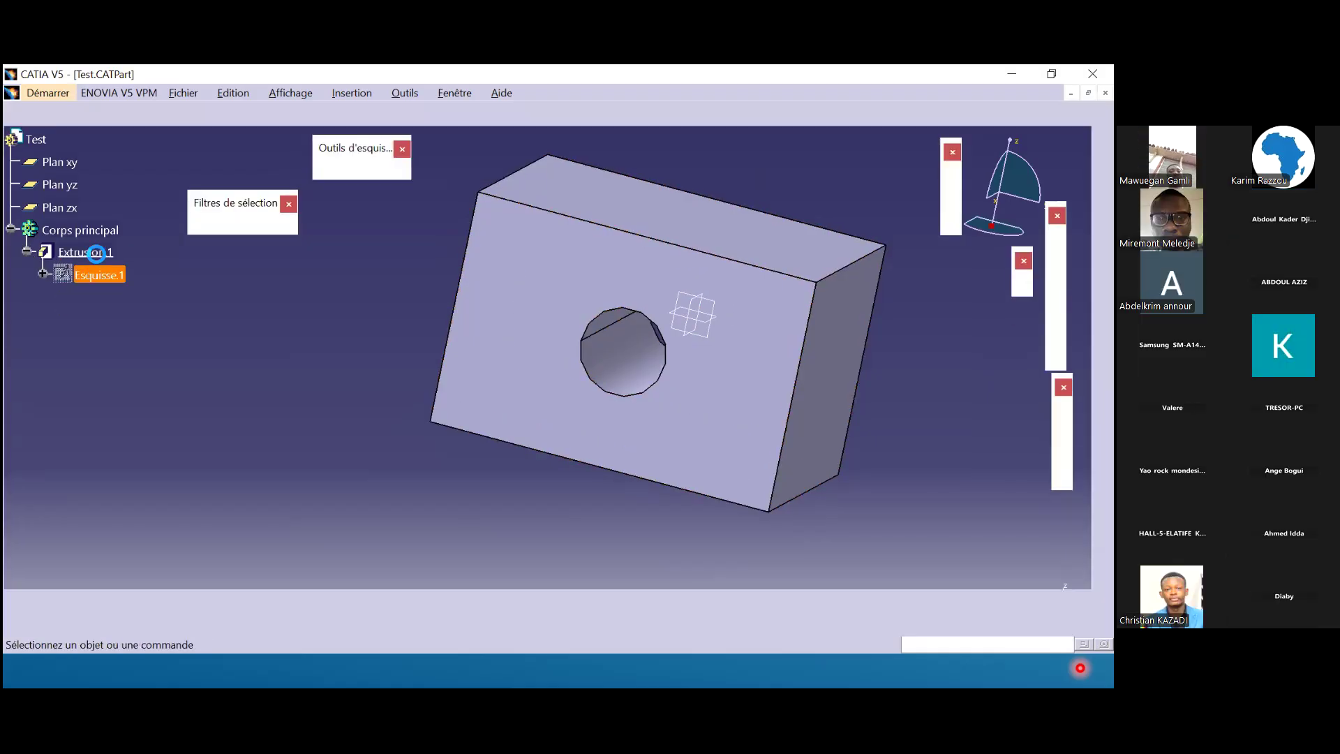
{"action": "mouse_move", "coordinate": [532, 291]}
{"action": "middle_mouse_down"}
{"action": "mouse_move", "coordinate": [470, 362]}
{"action": "mouse_move", "coordinate": [392, 410]}
{"action": "middle_mouse_up"}
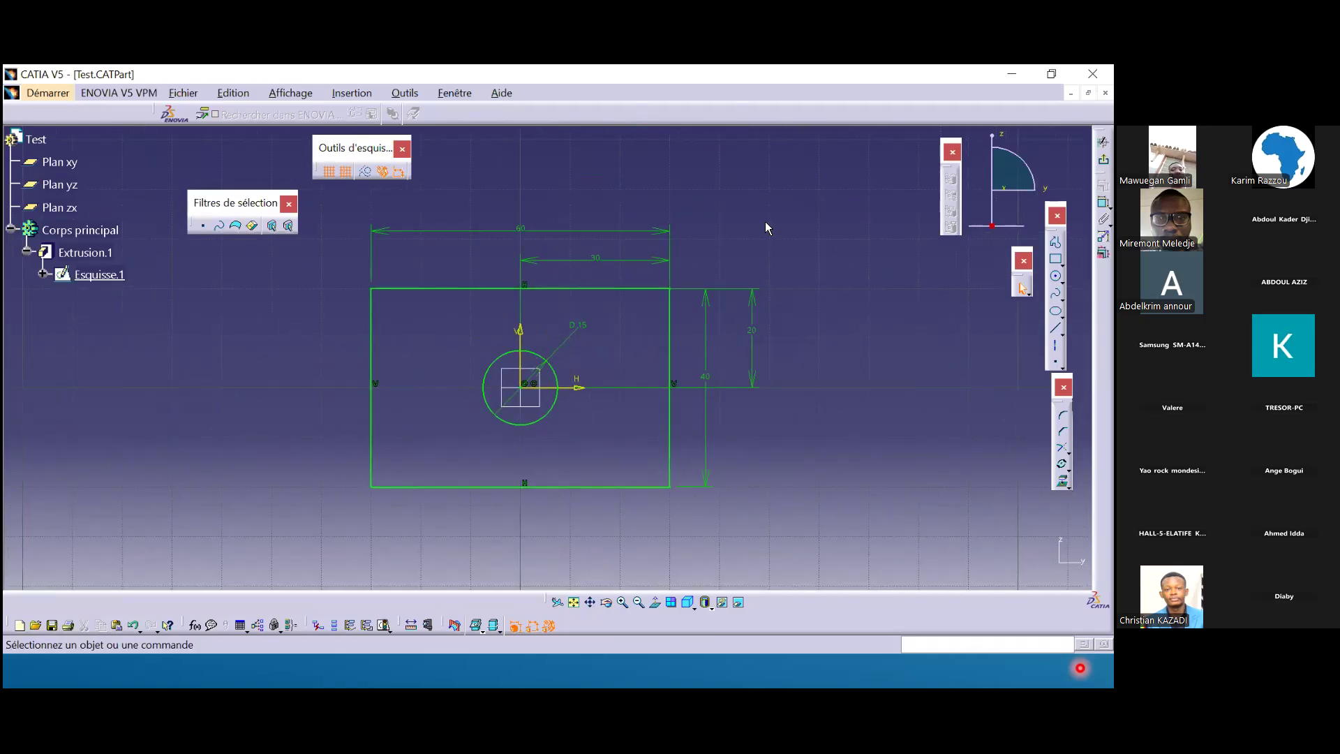
{"action": "left_click", "coordinate": [539, 359]}
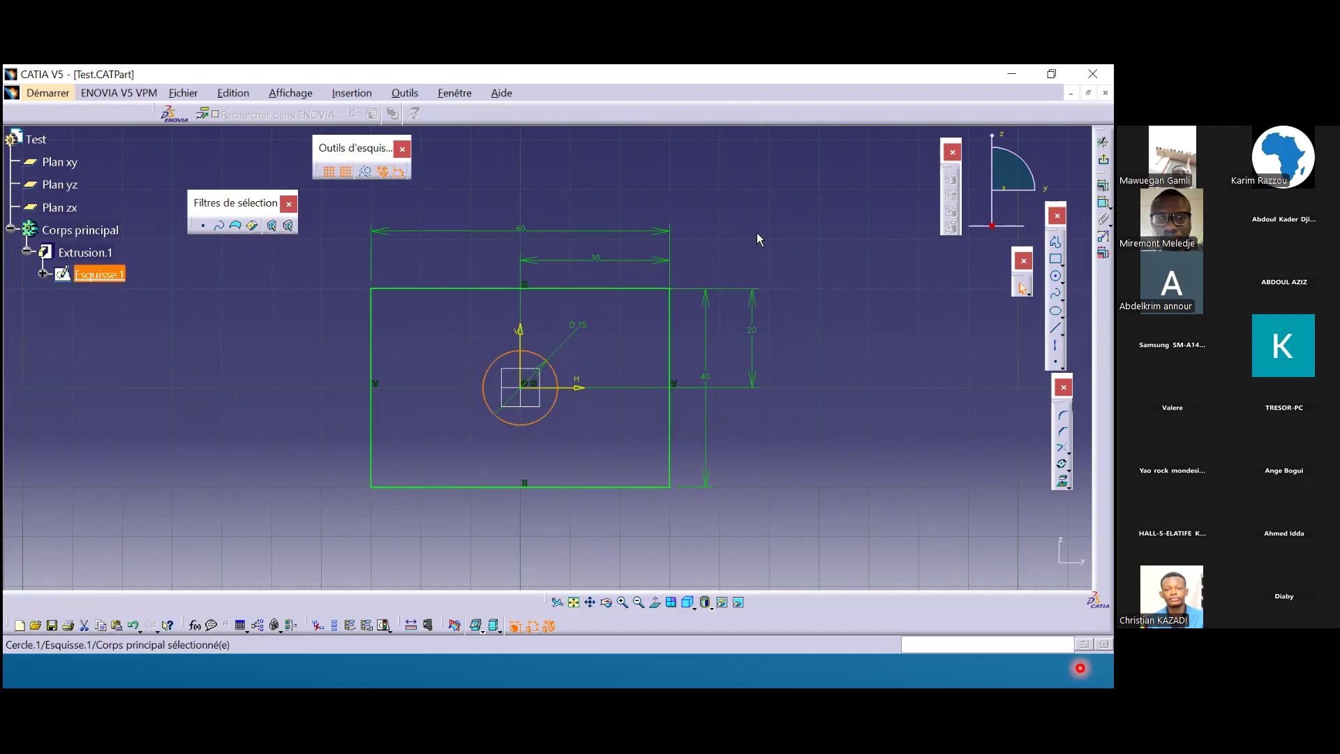
{"action": "key", "text": "Delete"}
{"action": "left_click", "coordinate": [1103, 159]}
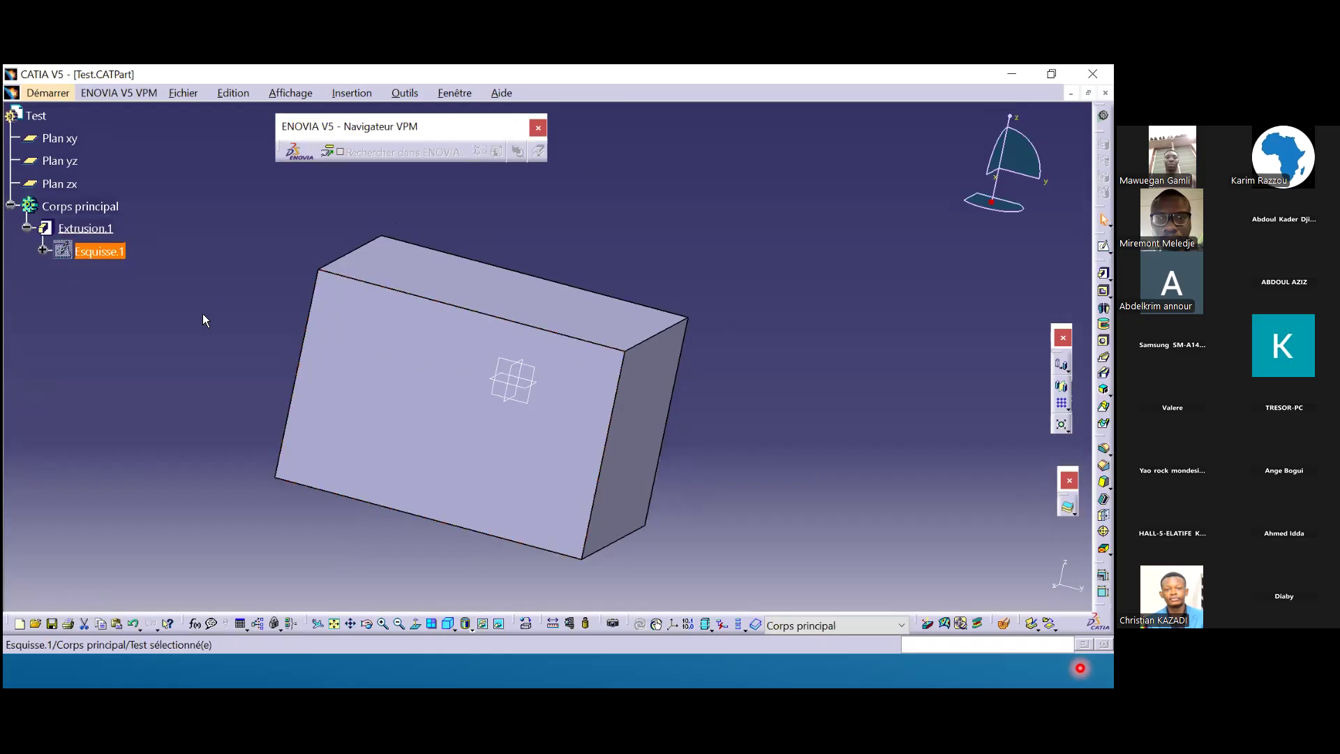
Undo the deletion of the circle in the extrusion's sketch.
{"action": "middle_click_drag", "start_coordinate": [252, 361], "coordinate": [382, 270]}
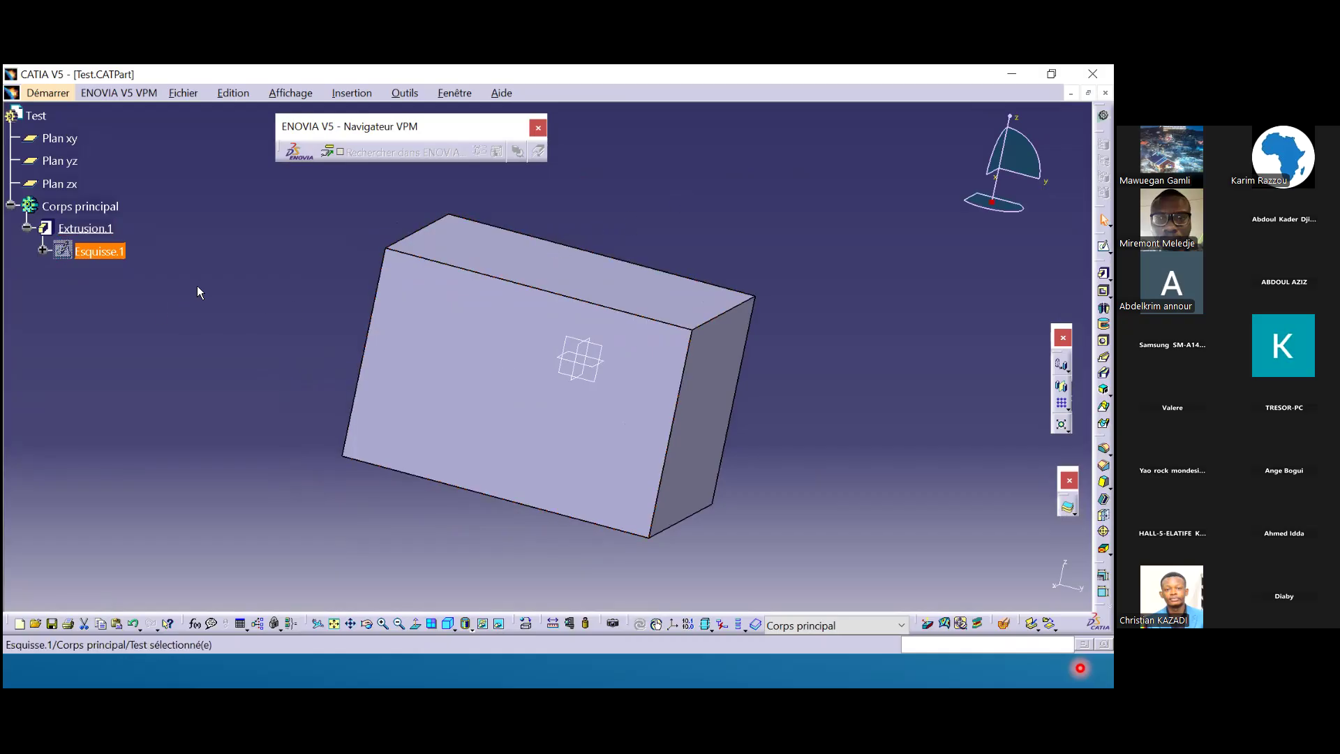
{"action": "key", "text": "ctrl+z"}
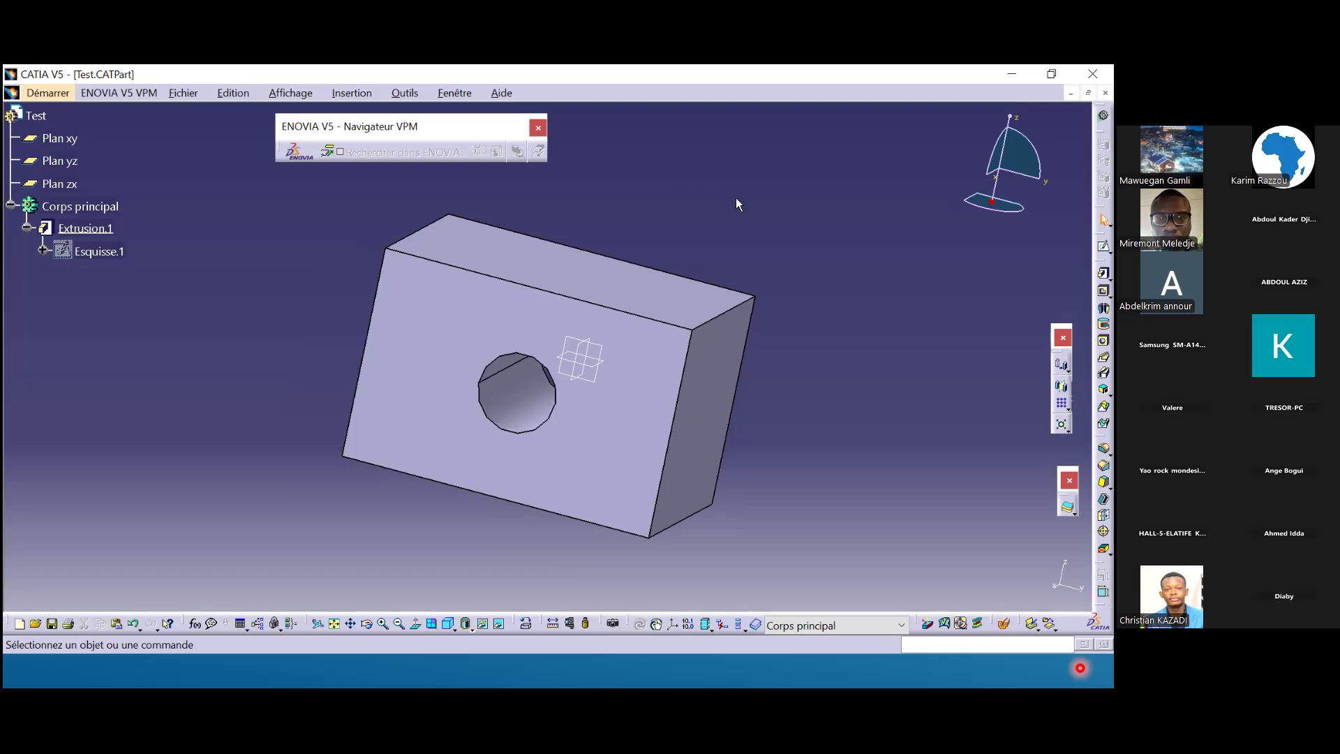
{"action": "middle_click_drag", "start_coordinate": [741, 215], "coordinate": [741, 197]}
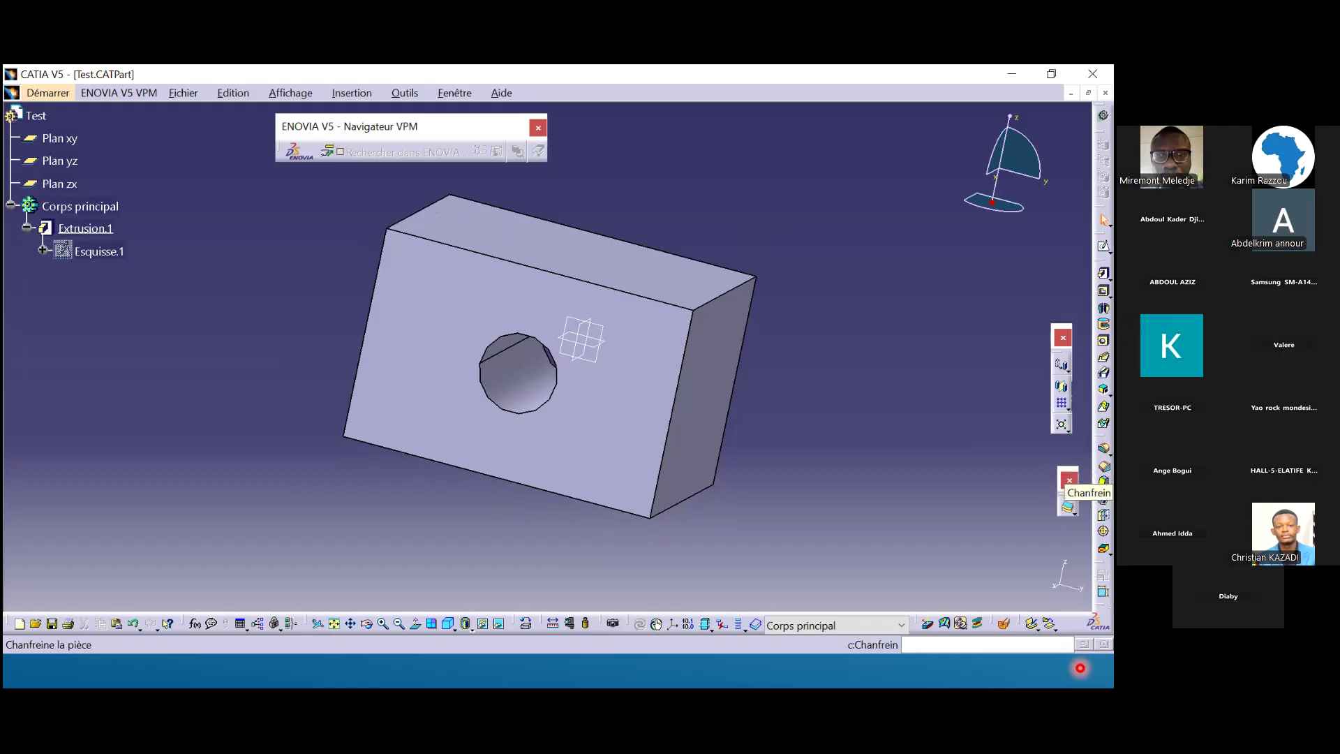
Start a chamfer (Chanfrein) in Longueur1/Angle mode at 45deg on the upper front edge of the block.
{"action": "left_click", "coordinate": [1067, 506]}
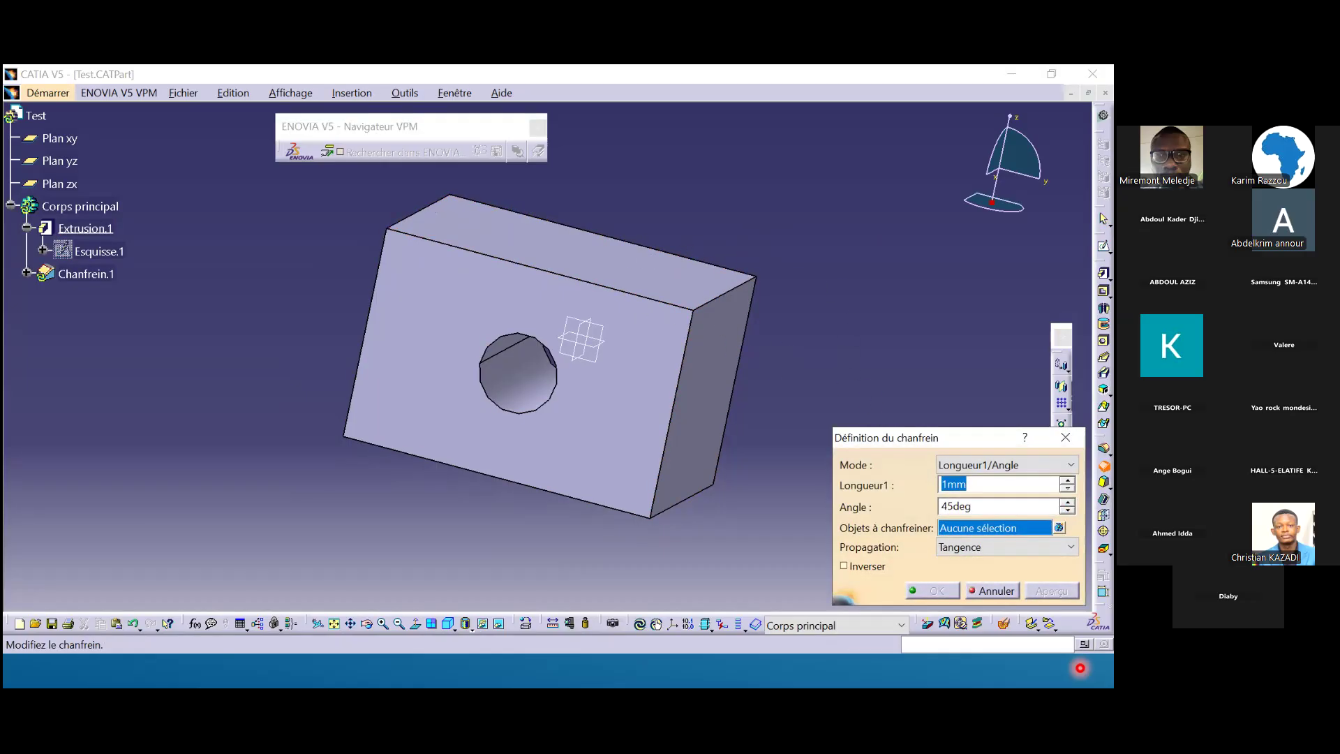
{"action": "left_click_drag", "start_coordinate": [926, 437], "coordinate": [893, 287]}
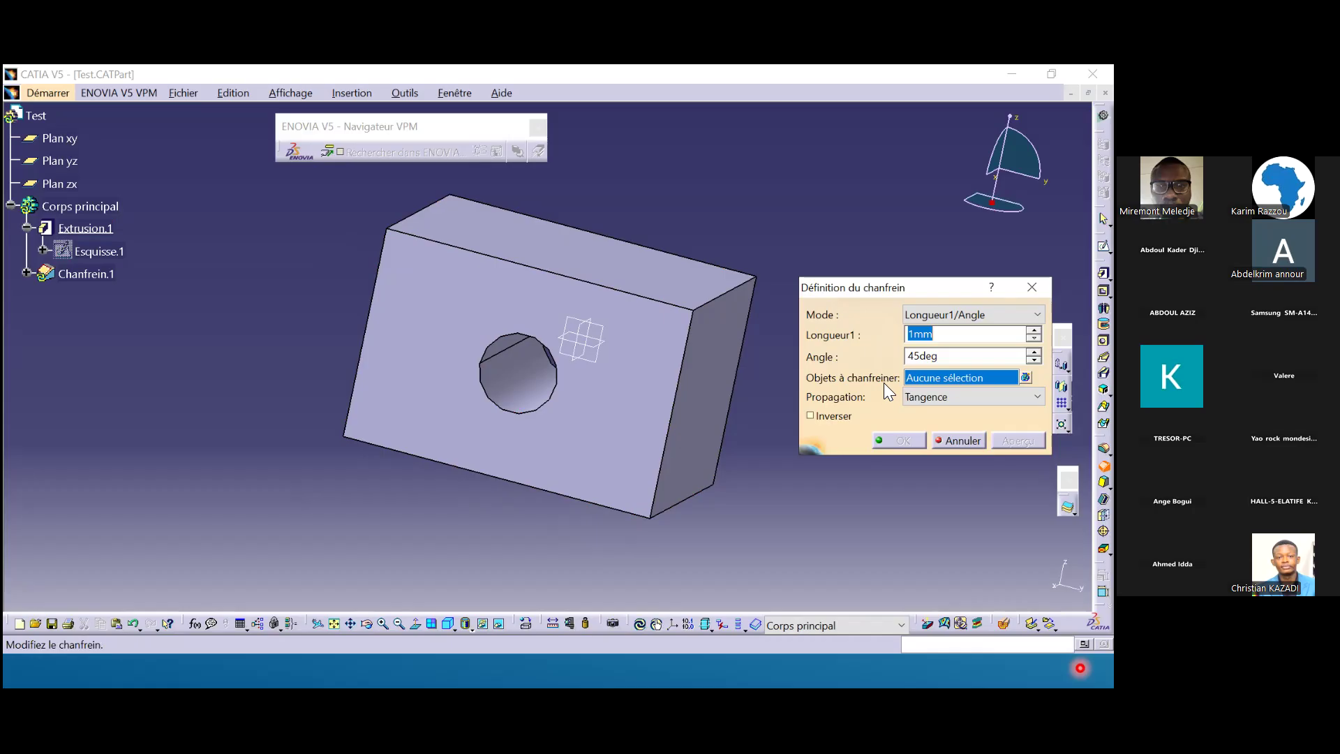
{"action": "left_click", "coordinate": [949, 334]}
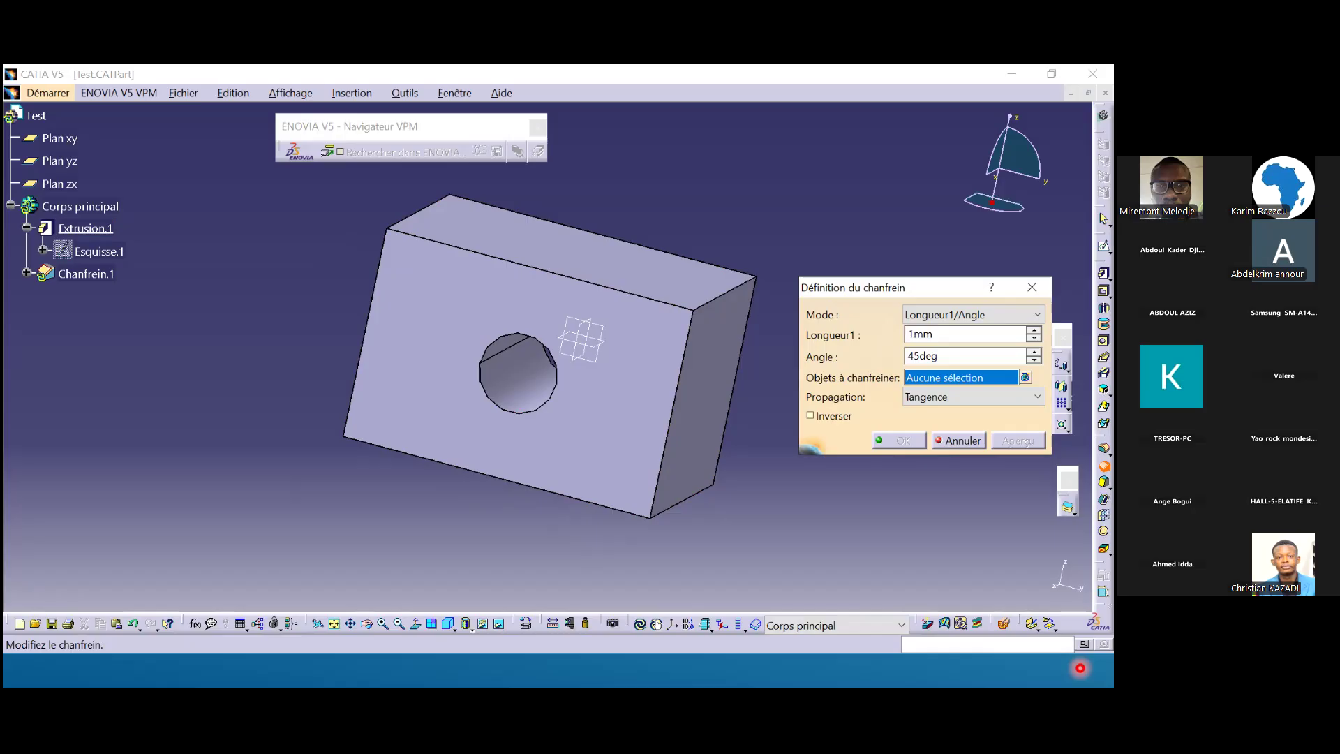
{"action": "left_click", "coordinate": [513, 265]}
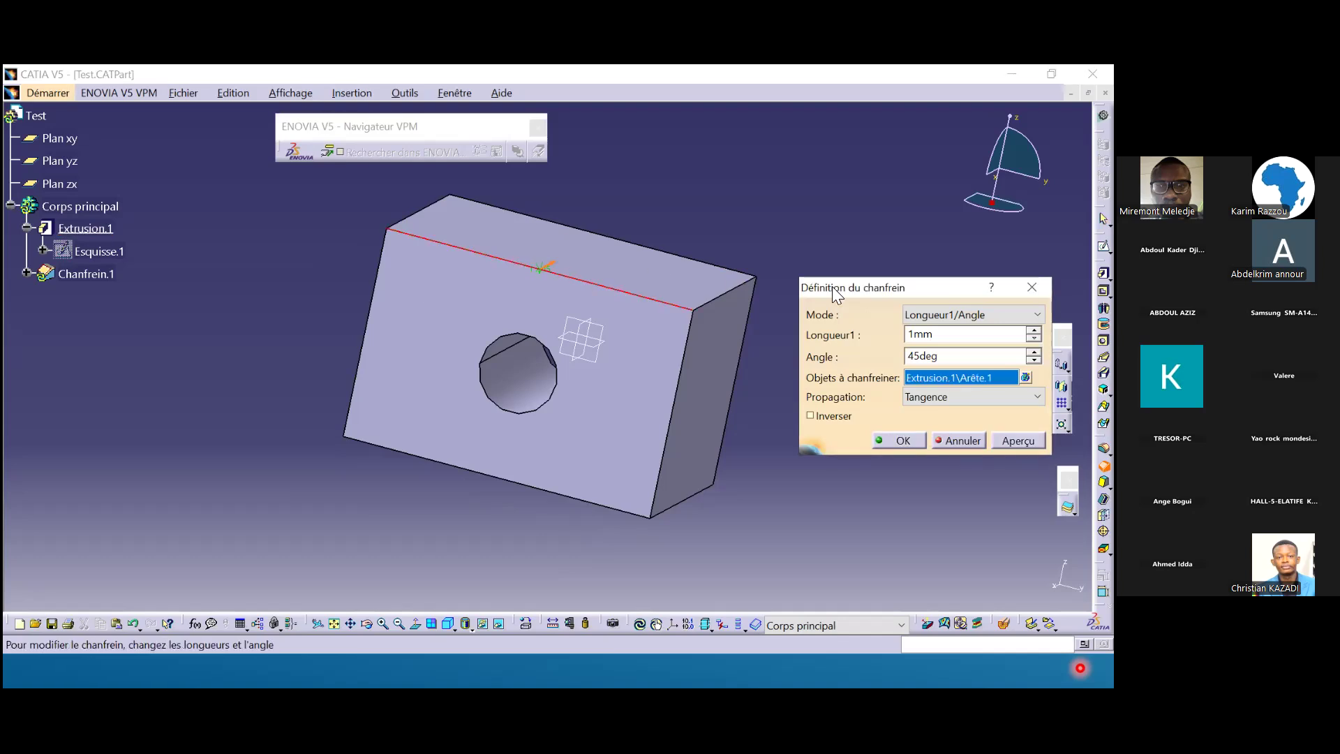
{"action": "middle_click_drag", "start_coordinate": [688, 329], "coordinate": [520, 419]}
{"action": "mouse_move", "coordinate": [440, 355]}
{"action": "middle_mouse_down", "text": "ctrl"}
{"action": "mouse_move", "coordinate": [446, 293]}
{"action": "mouse_move", "coordinate": [439, 335]}
{"action": "middle_mouse_up", "text": "ctrl"}
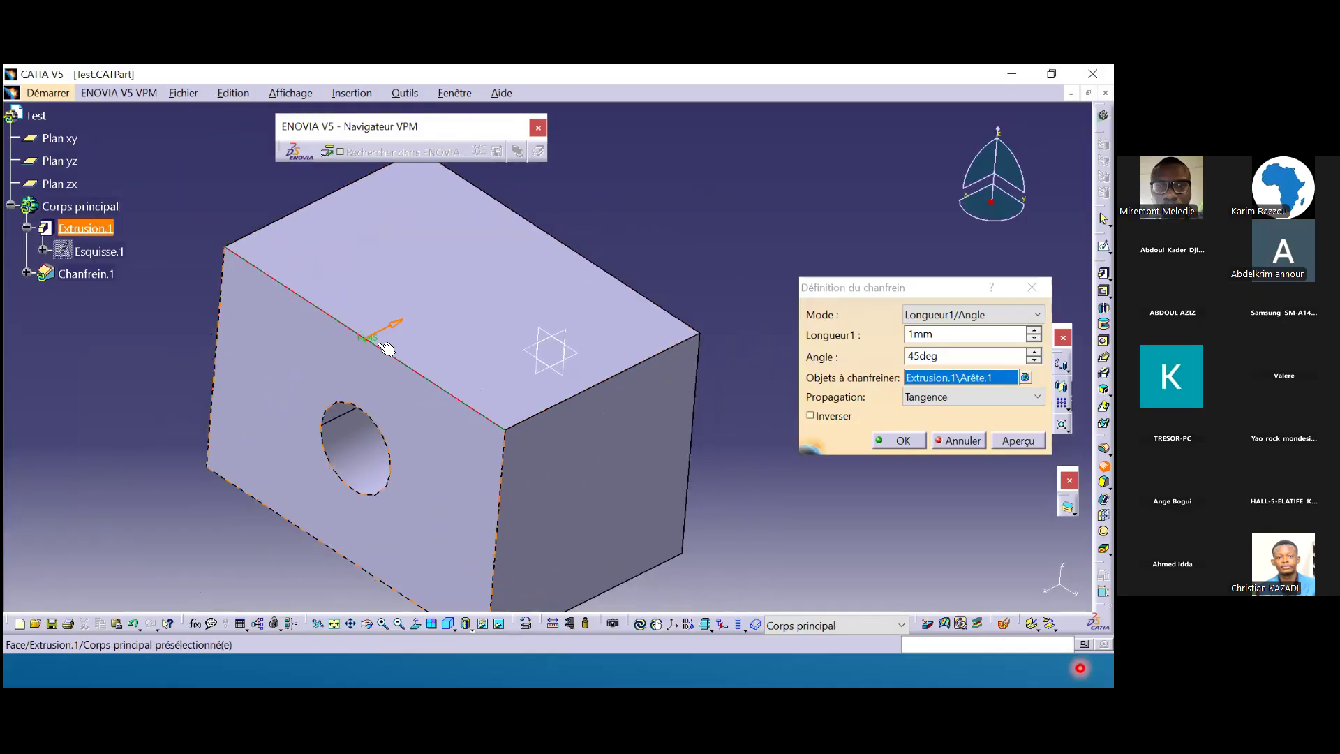
{"action": "middle_click_drag", "start_coordinate": [392, 362], "coordinate": [391, 202], "text": "ctrl"}
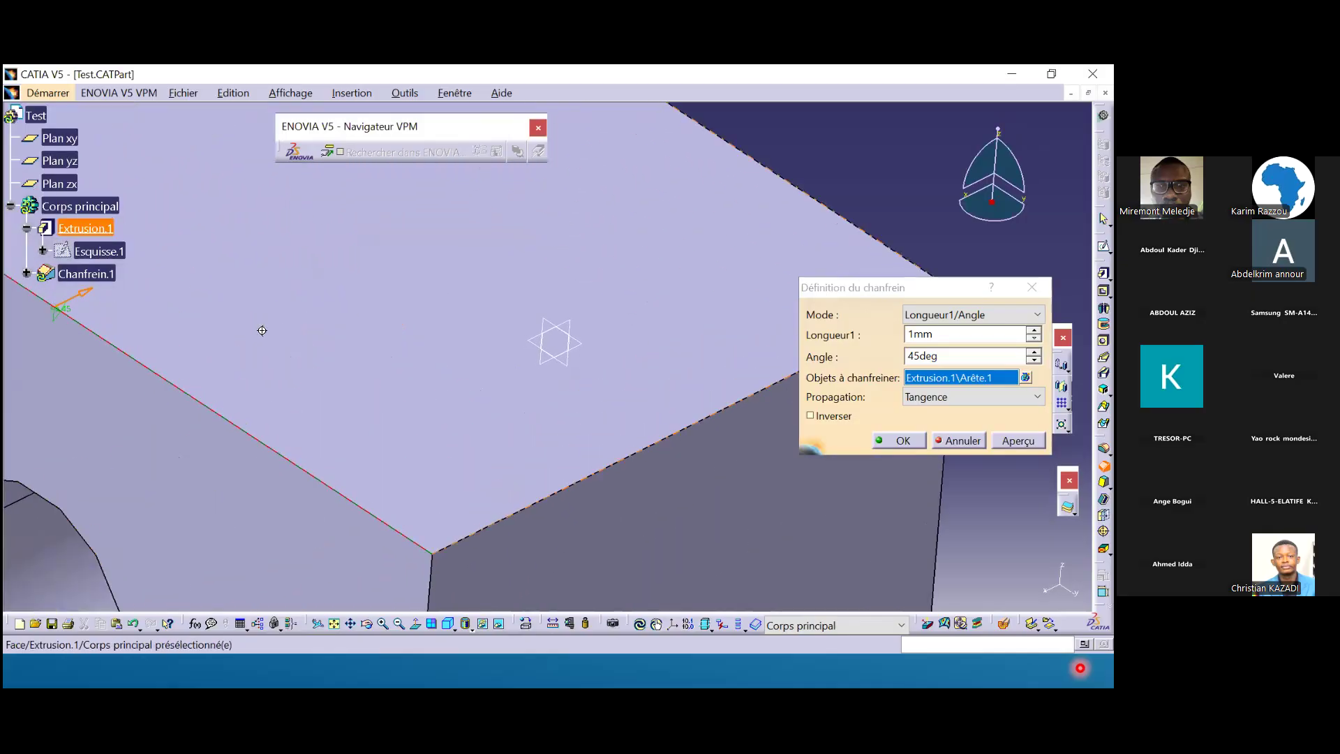
{"action": "middle_click_drag", "start_coordinate": [261, 329], "coordinate": [594, 331]}
{"action": "scroll", "coordinate": [596, 333], "scroll_direction": "up", "scroll_amount": 1}
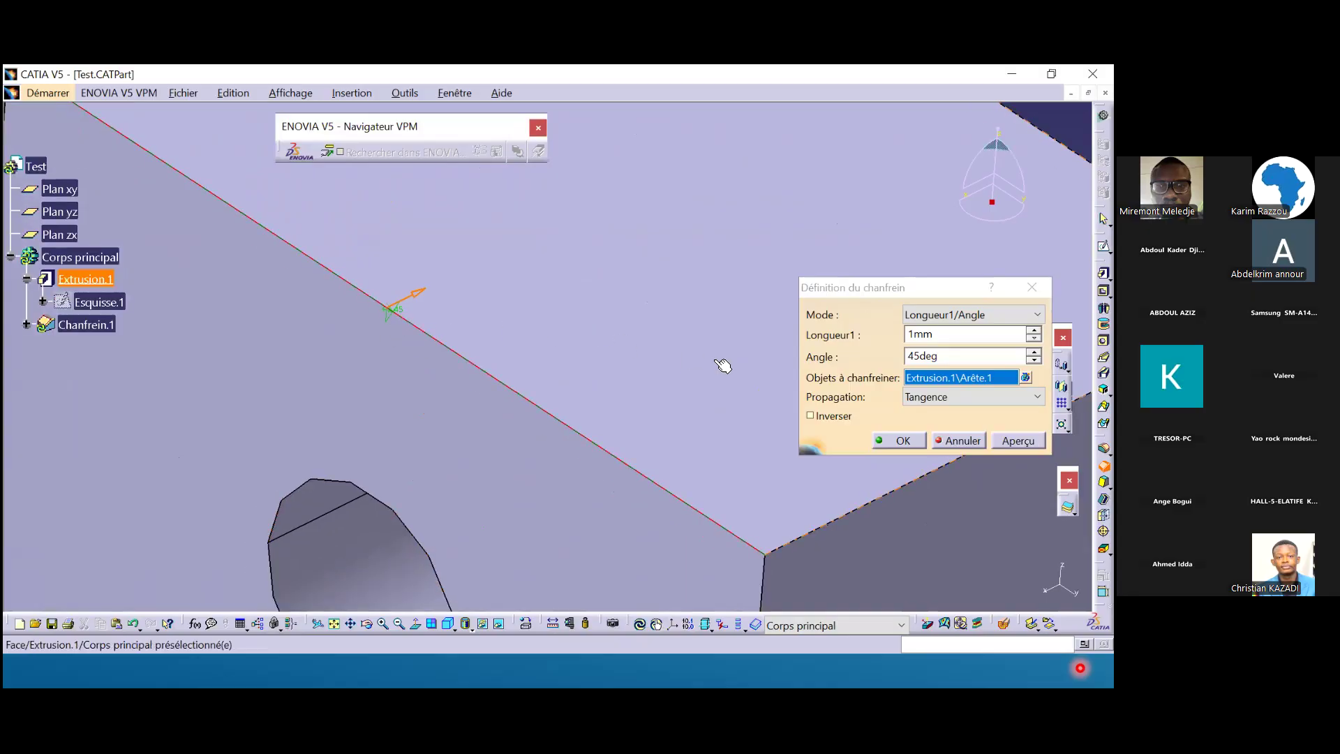
{"action": "middle_click_drag", "start_coordinate": [528, 282], "coordinate": [517, 326], "text": "ctrl"}
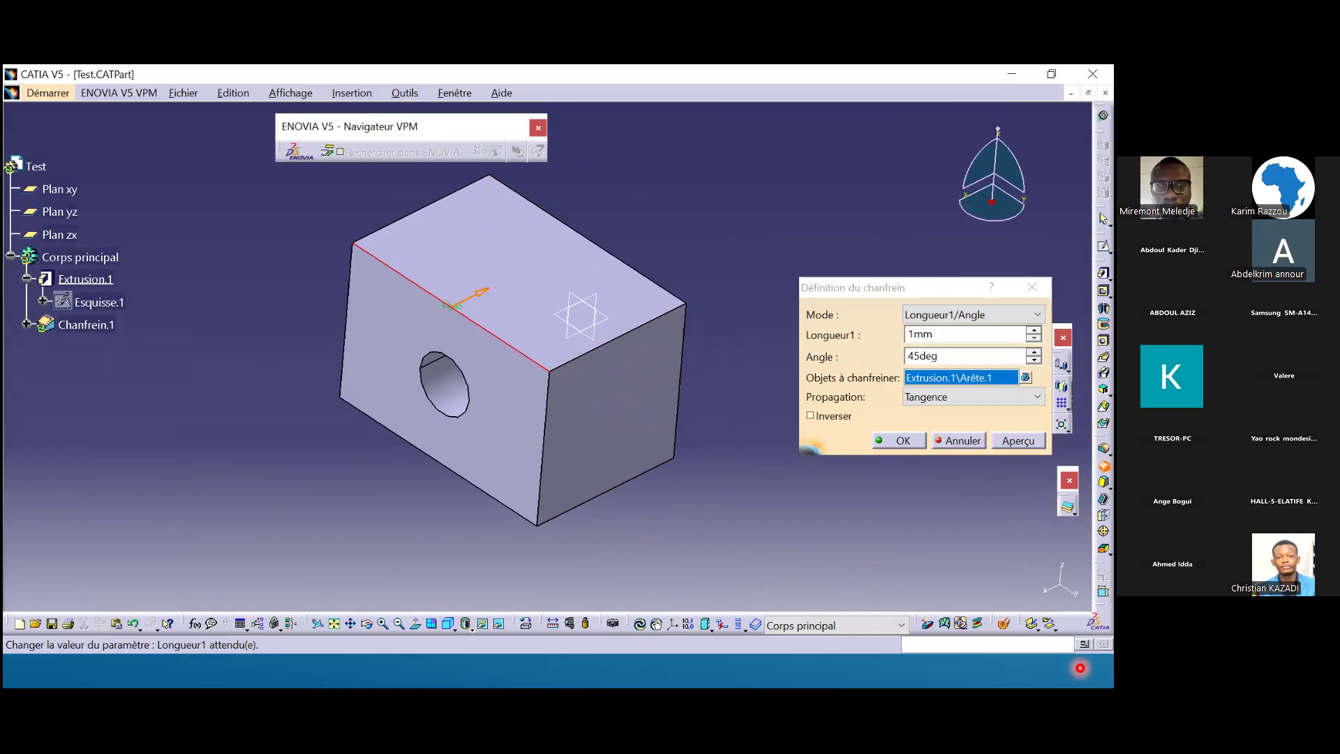
Set the chamfer's length to 2 mm, preview it and apply it to the edge.
{"action": "left_click", "coordinate": [1034, 330]}
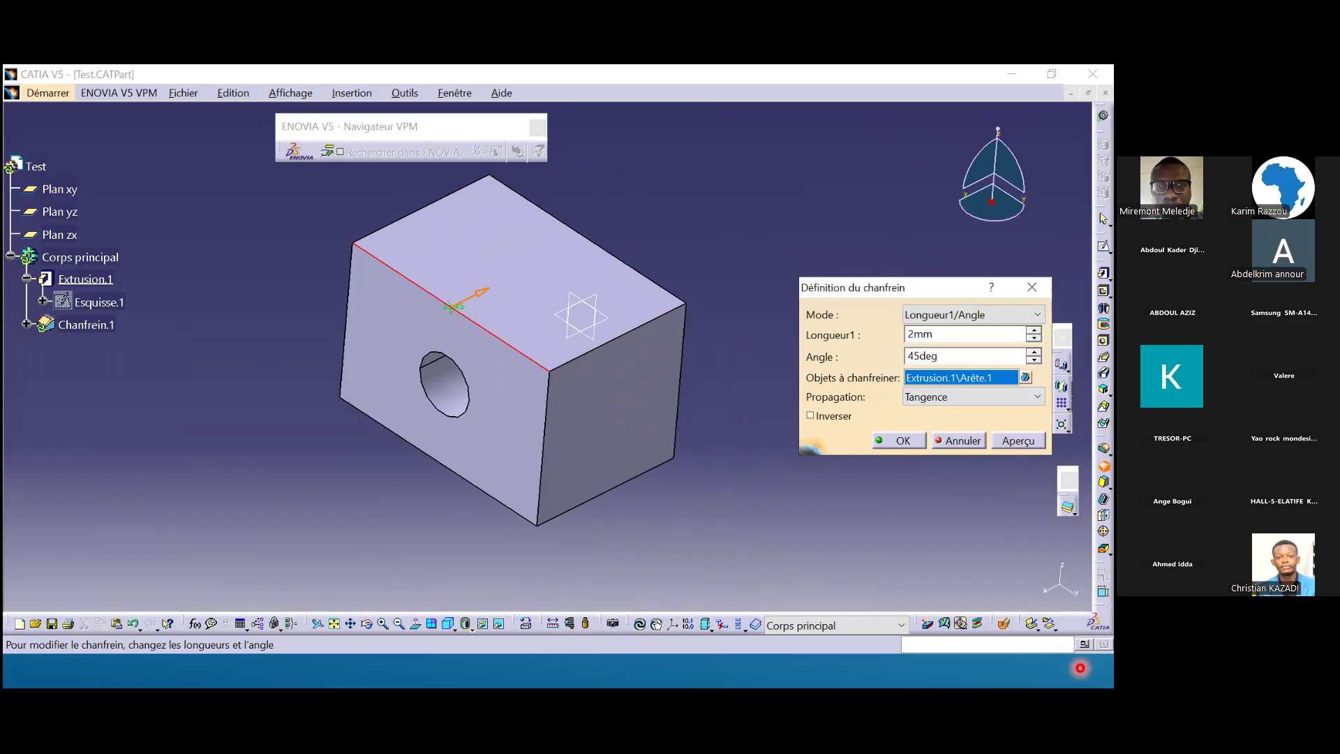
{"action": "left_click", "coordinate": [1018, 440]}
{"action": "middle_click_drag", "start_coordinate": [567, 465], "coordinate": [547, 356], "text": "ctrl"}
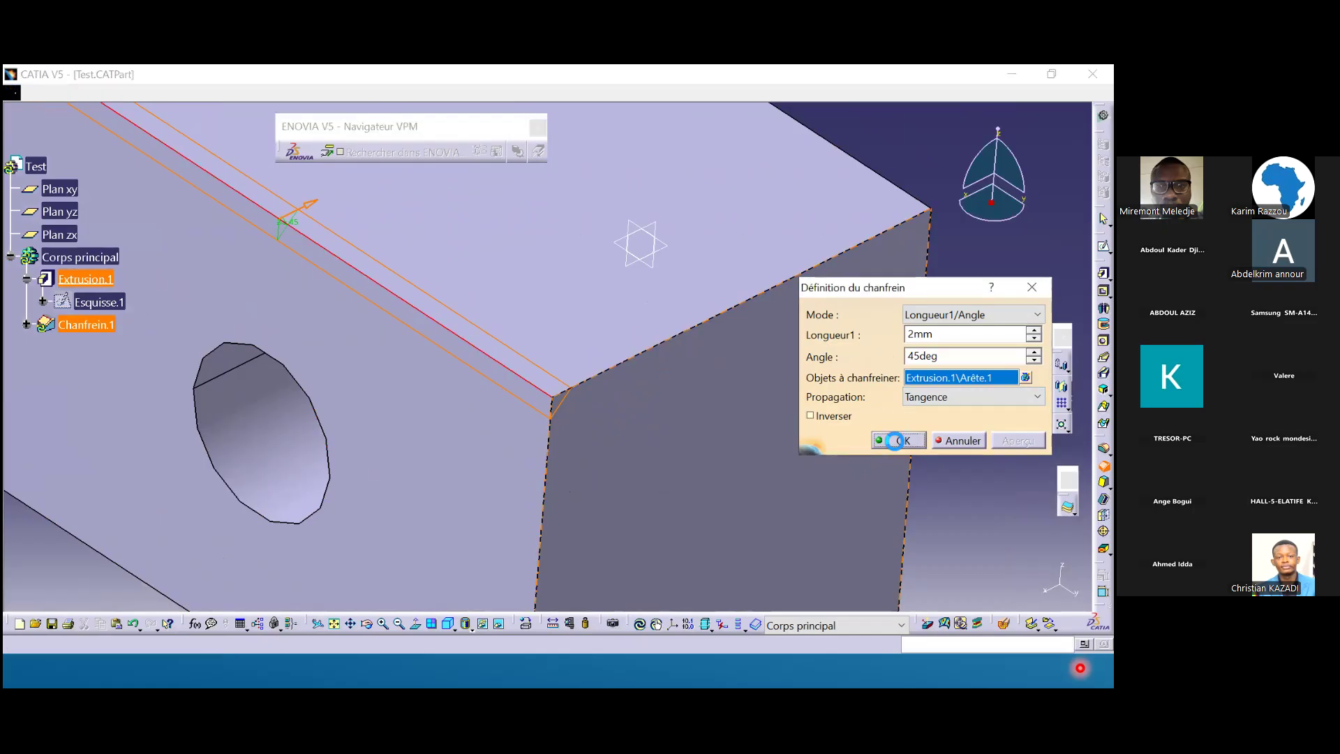
{"action": "left_click", "coordinate": [900, 440]}
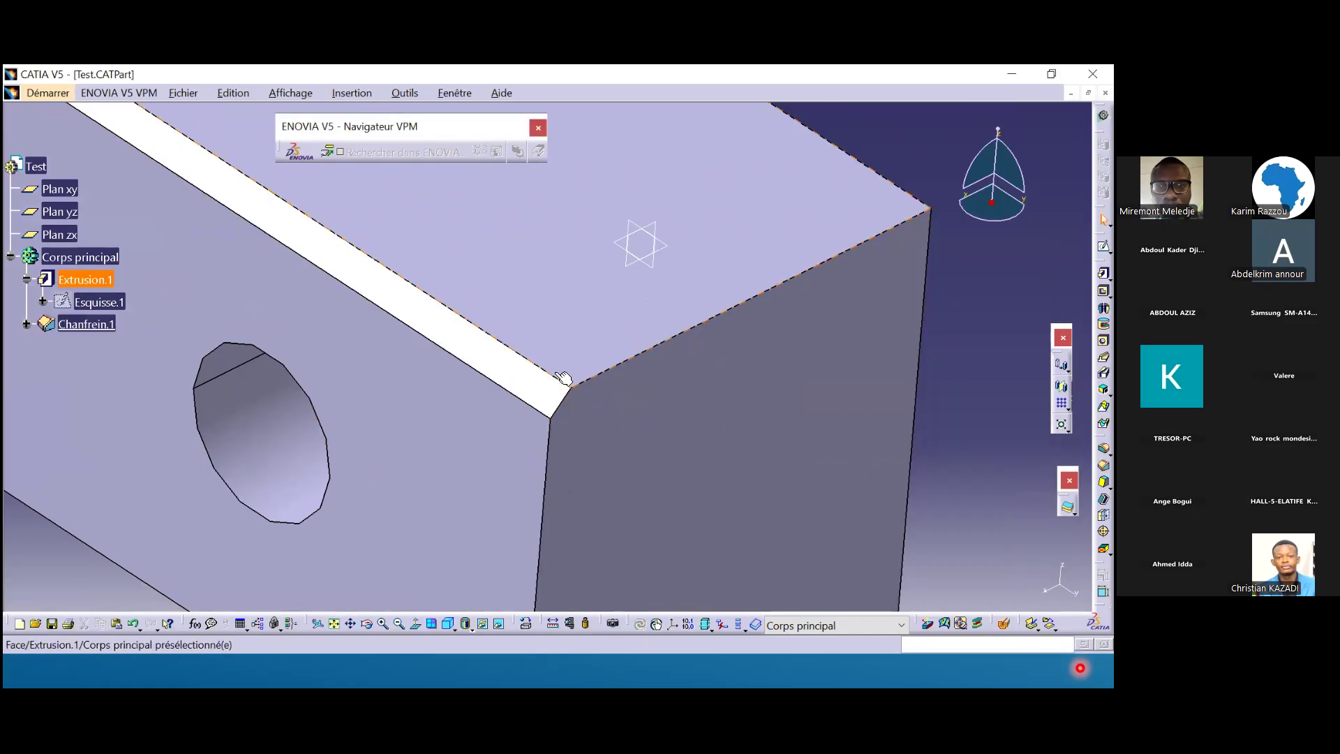
Start an edge fillet (Congé d'arête) on the block and set its radius to 10 mm.
{"action": "middle_click_drag", "start_coordinate": [553, 367], "coordinate": [641, 409]}
{"action": "middle_click_drag", "start_coordinate": [775, 414], "coordinate": [748, 381]}
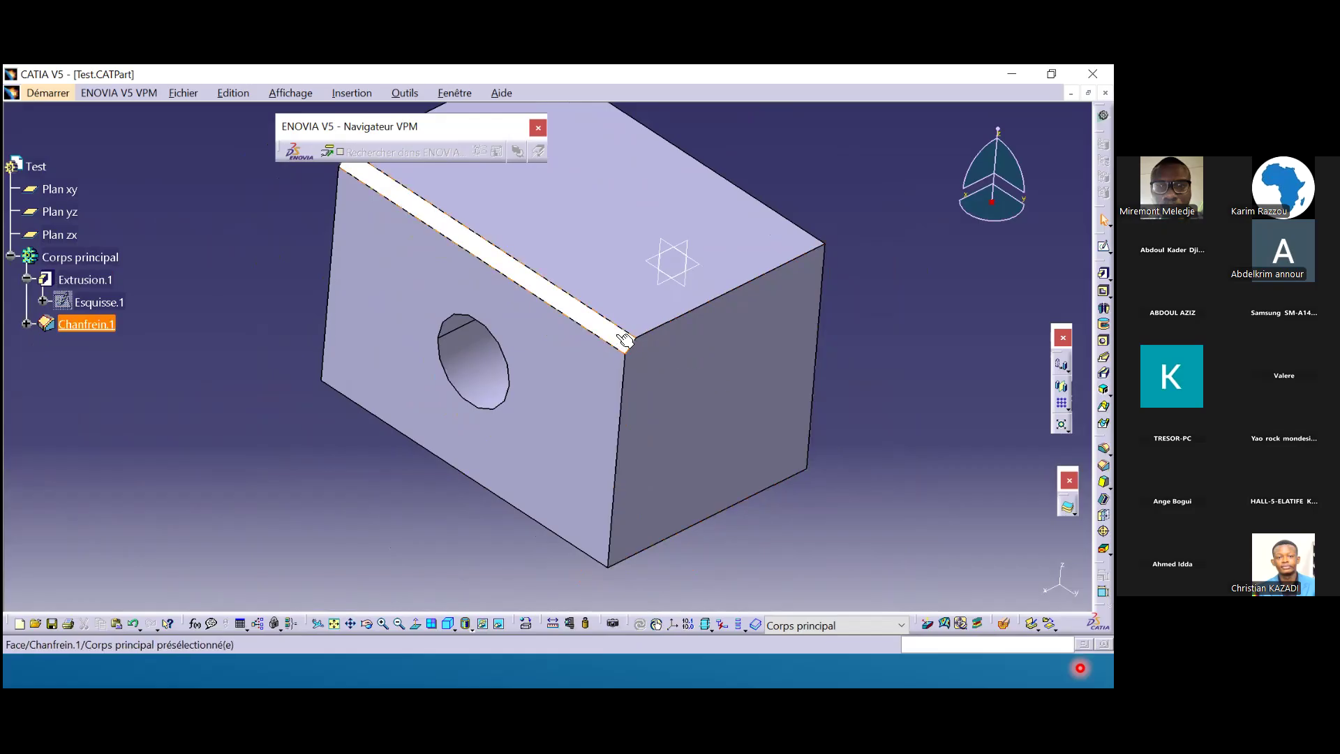
{"action": "middle_click_drag", "start_coordinate": [634, 395], "coordinate": [589, 324]}
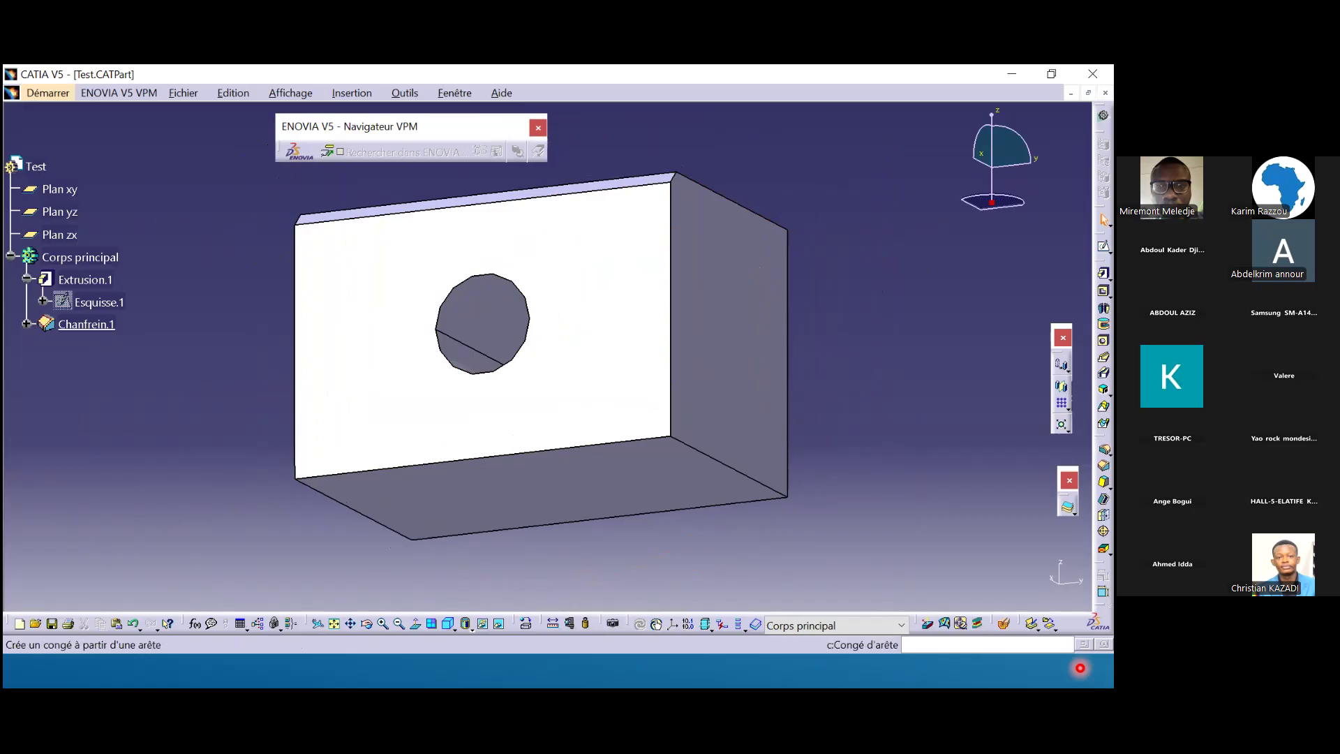
{"action": "left_click", "coordinate": [1103, 481]}
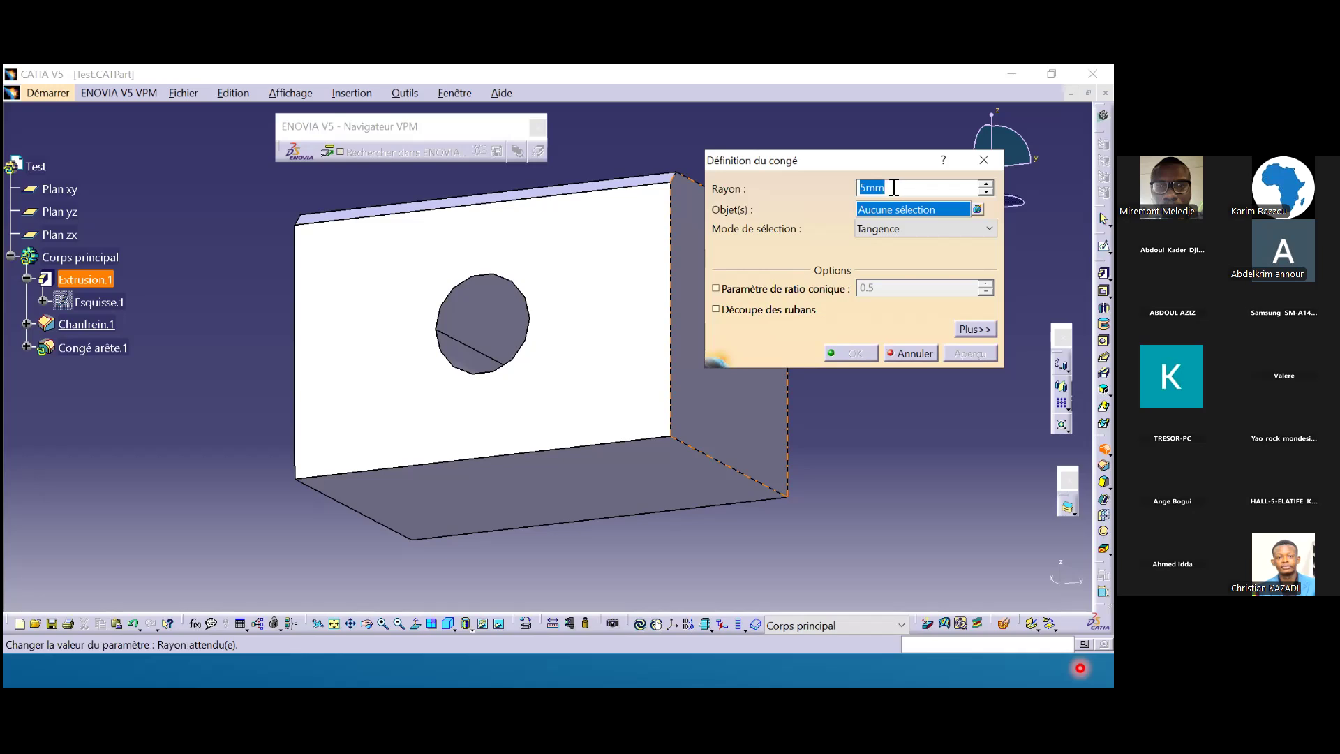
{"action": "left_click", "coordinate": [986, 184]}
{"action": "left_click", "coordinate": [985, 184]}
{"action": "left_click", "coordinate": [985, 185]}
{"action": "left_click", "coordinate": [985, 184]}
{"action": "left_click", "coordinate": [985, 184]}
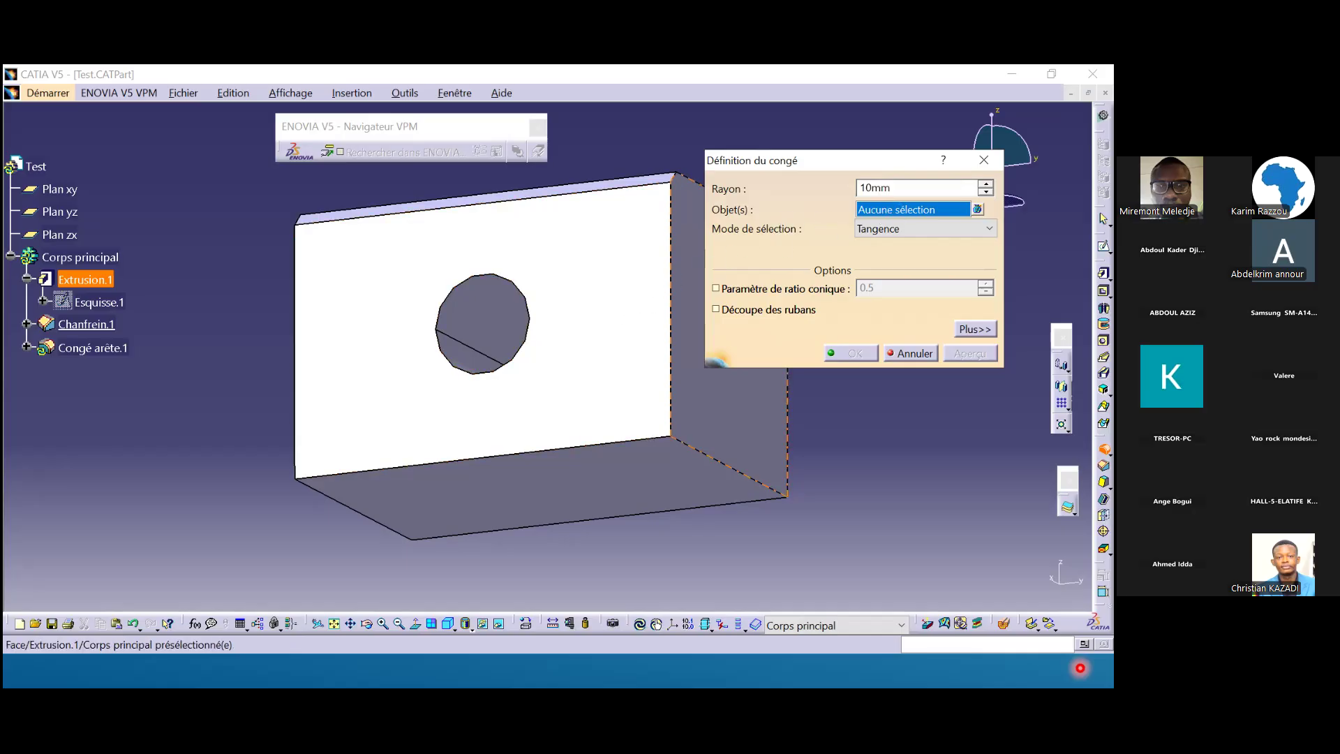
Select the block's lower front edge for the fillet, preview it and apply it.
{"action": "left_click", "coordinate": [611, 447]}
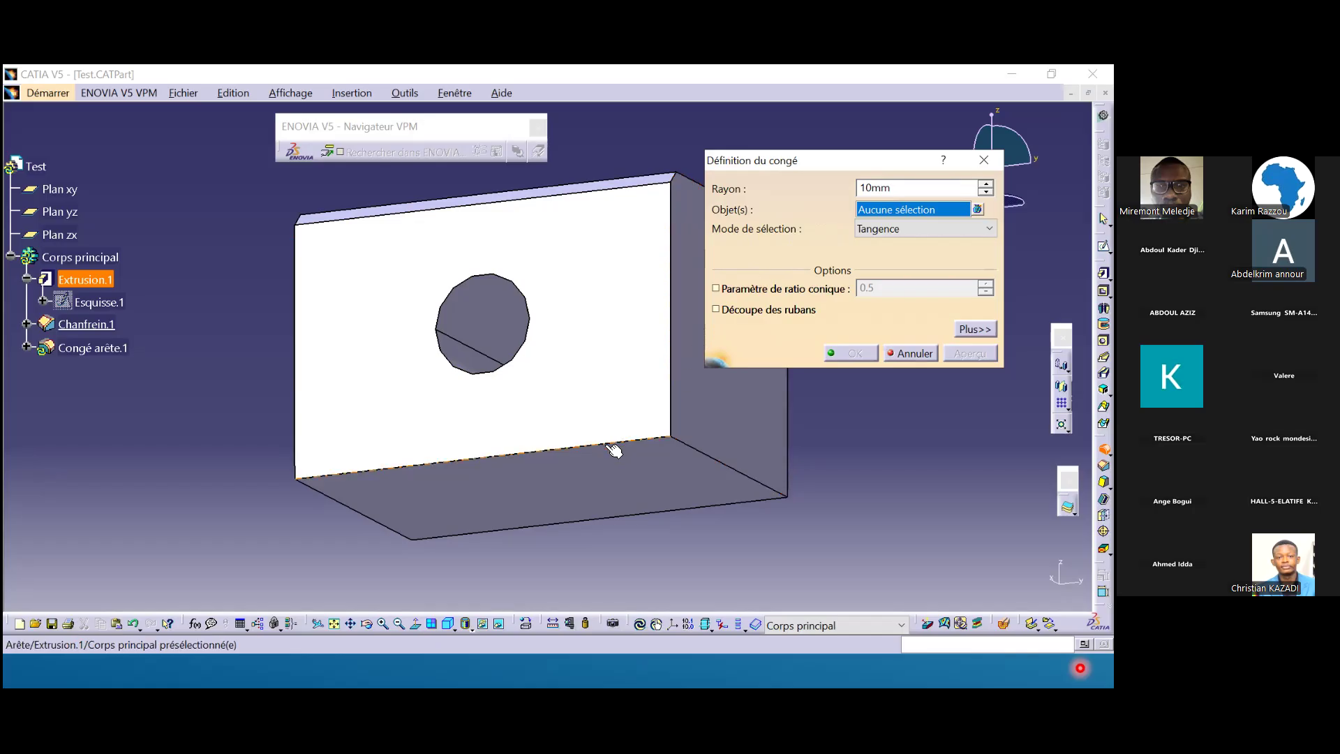
{"action": "middle_click_drag", "start_coordinate": [514, 490], "coordinate": [515, 447], "text": "ctrl"}
{"action": "left_click", "coordinate": [970, 354]}
{"action": "middle_click_drag", "start_coordinate": [629, 444], "coordinate": [561, 425]}
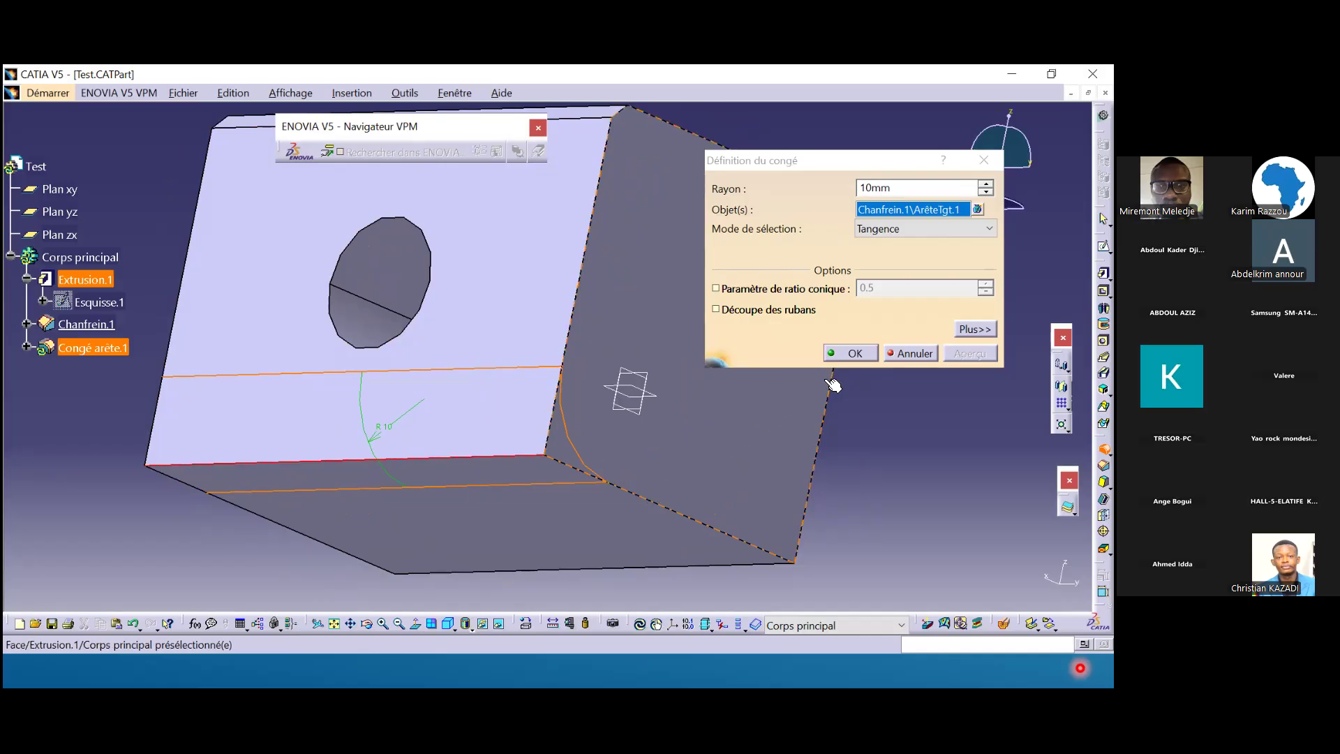
{"action": "left_click", "coordinate": [848, 353]}
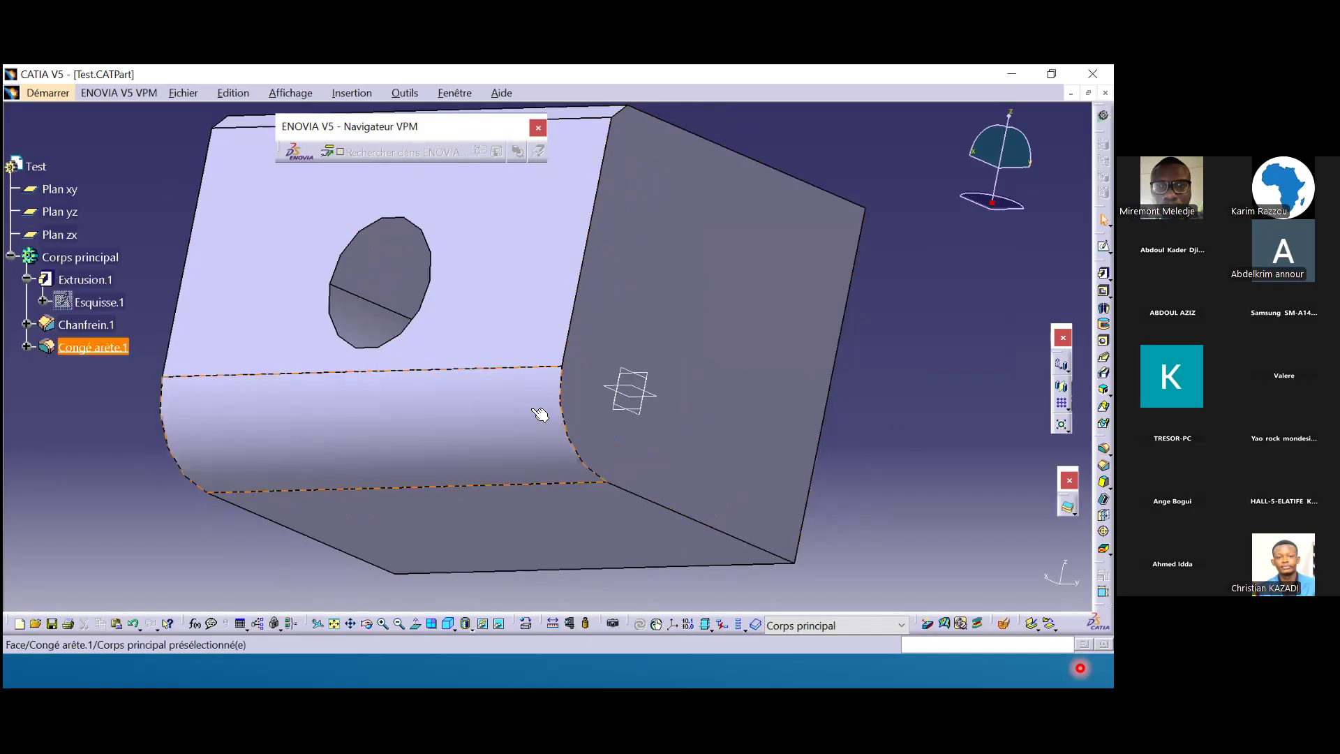
Open a new sketch on the block's front face and draw a rectangle about 10 mm by 10 mm to the right of the hole.
{"action": "middle_click_drag", "start_coordinate": [554, 272], "coordinate": [586, 275]}
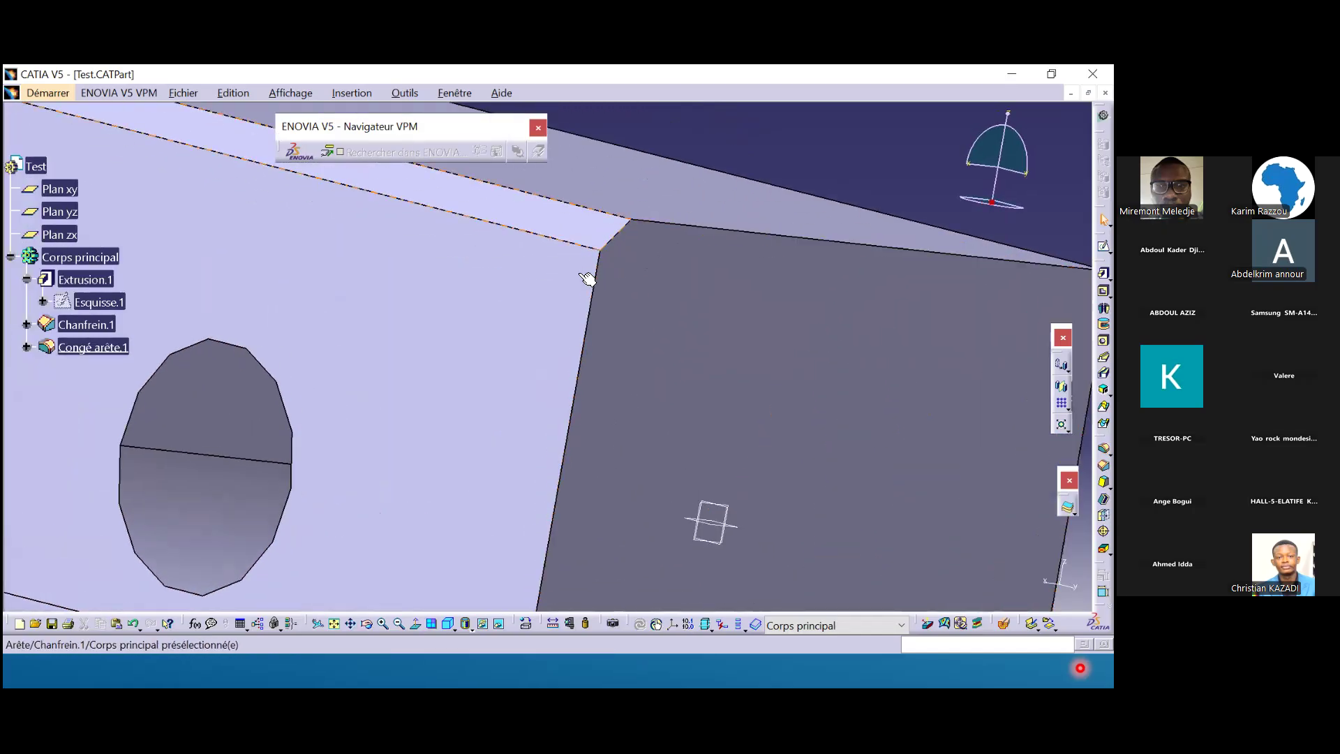
{"action": "middle_click_drag", "start_coordinate": [629, 255], "coordinate": [621, 317], "text": "ctrl"}
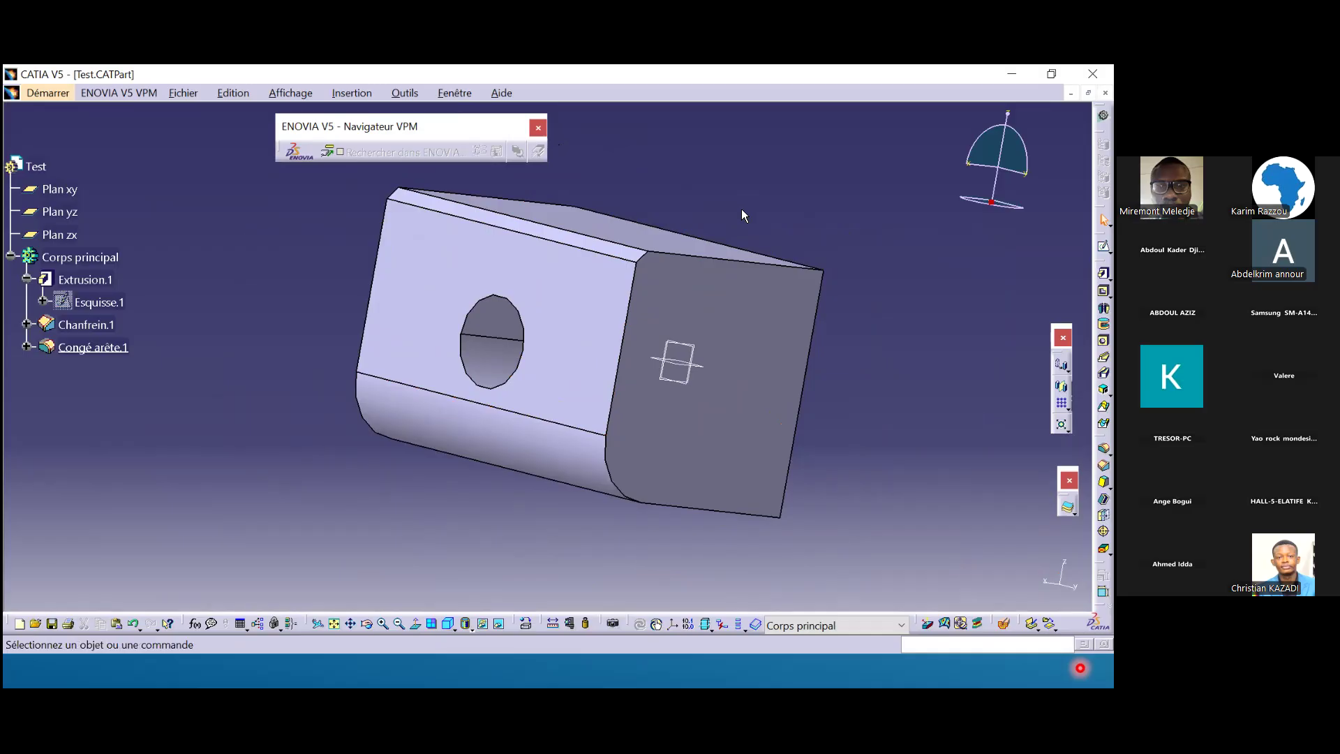
{"action": "left_click", "coordinate": [580, 286]}
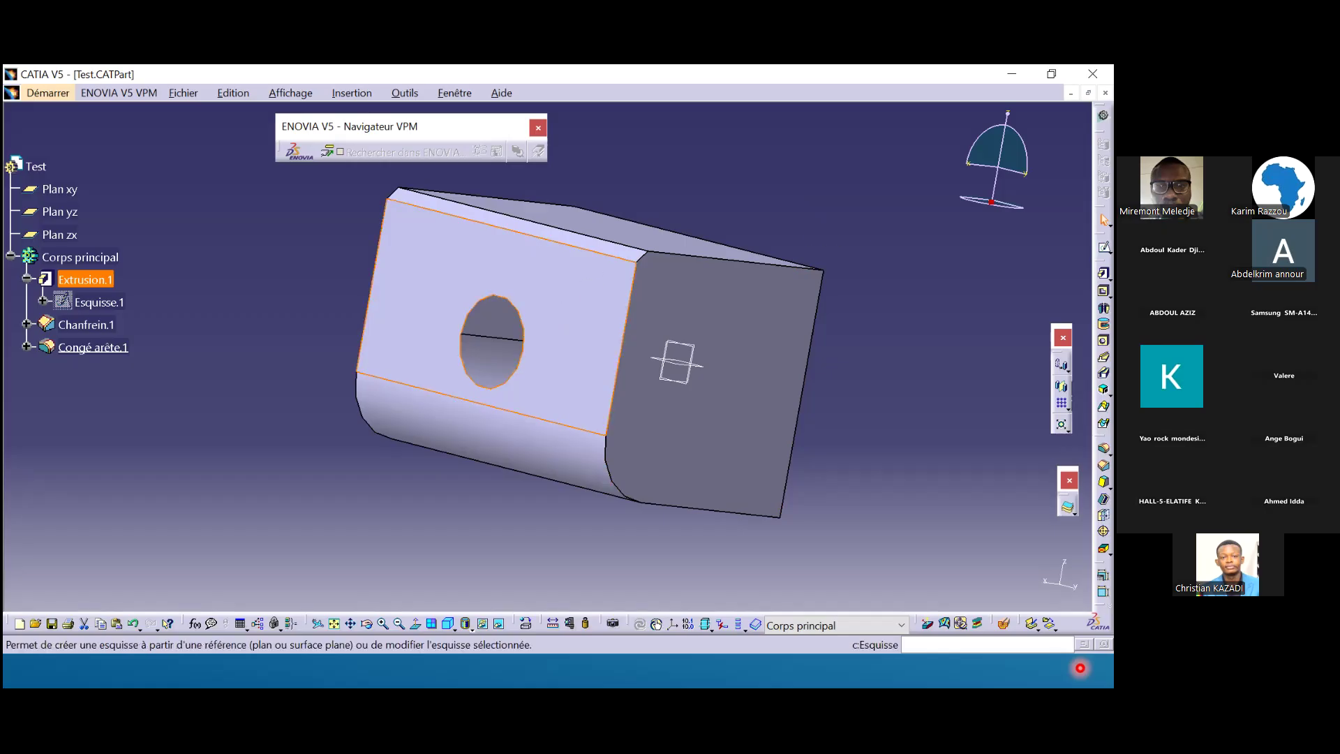
{"action": "left_click", "coordinate": [1103, 248]}
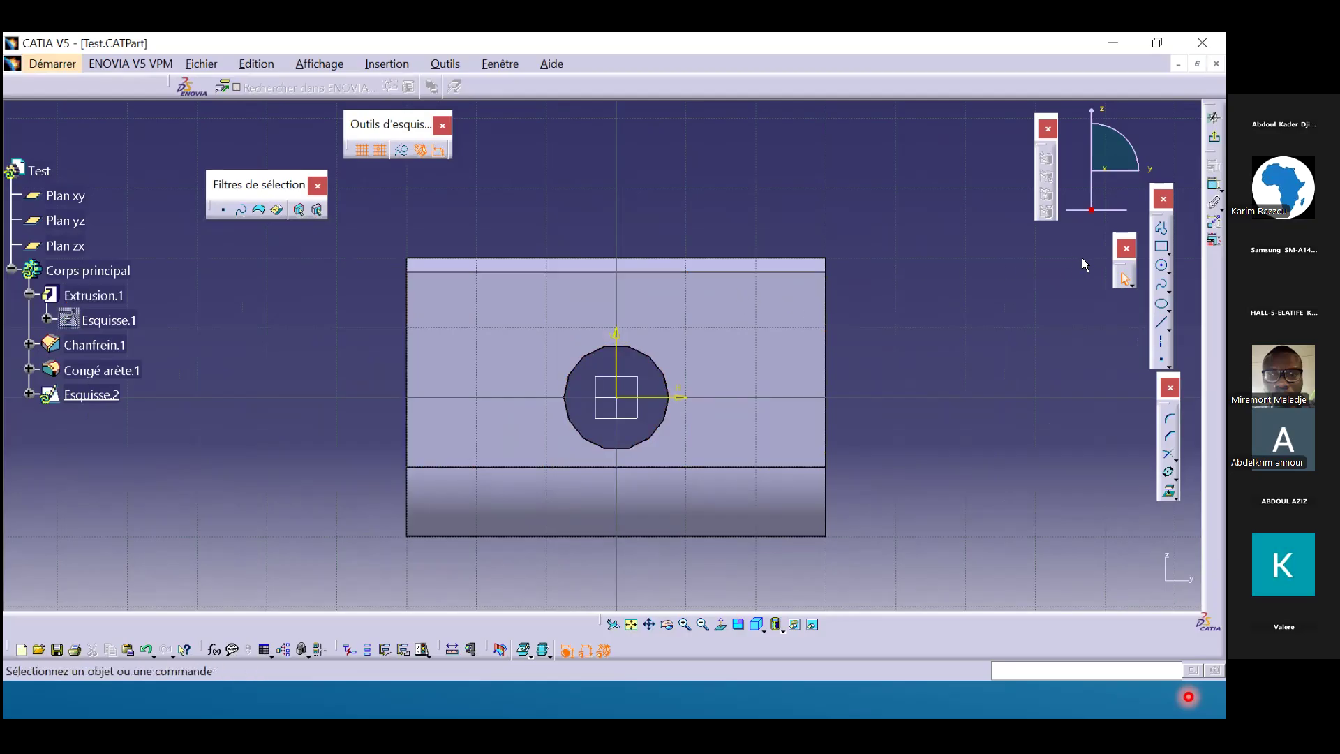
{"action": "left_click", "coordinate": [1161, 247]}
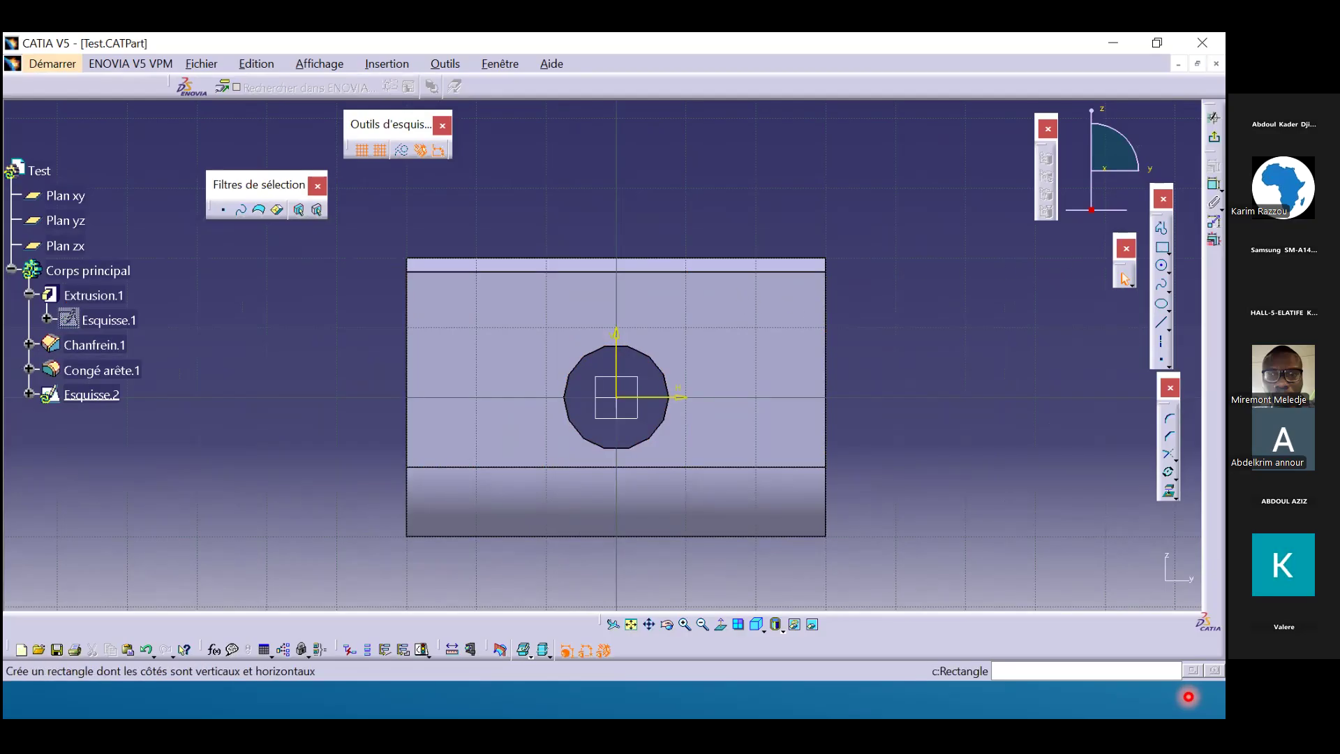
{"action": "left_click", "coordinate": [703, 333]}
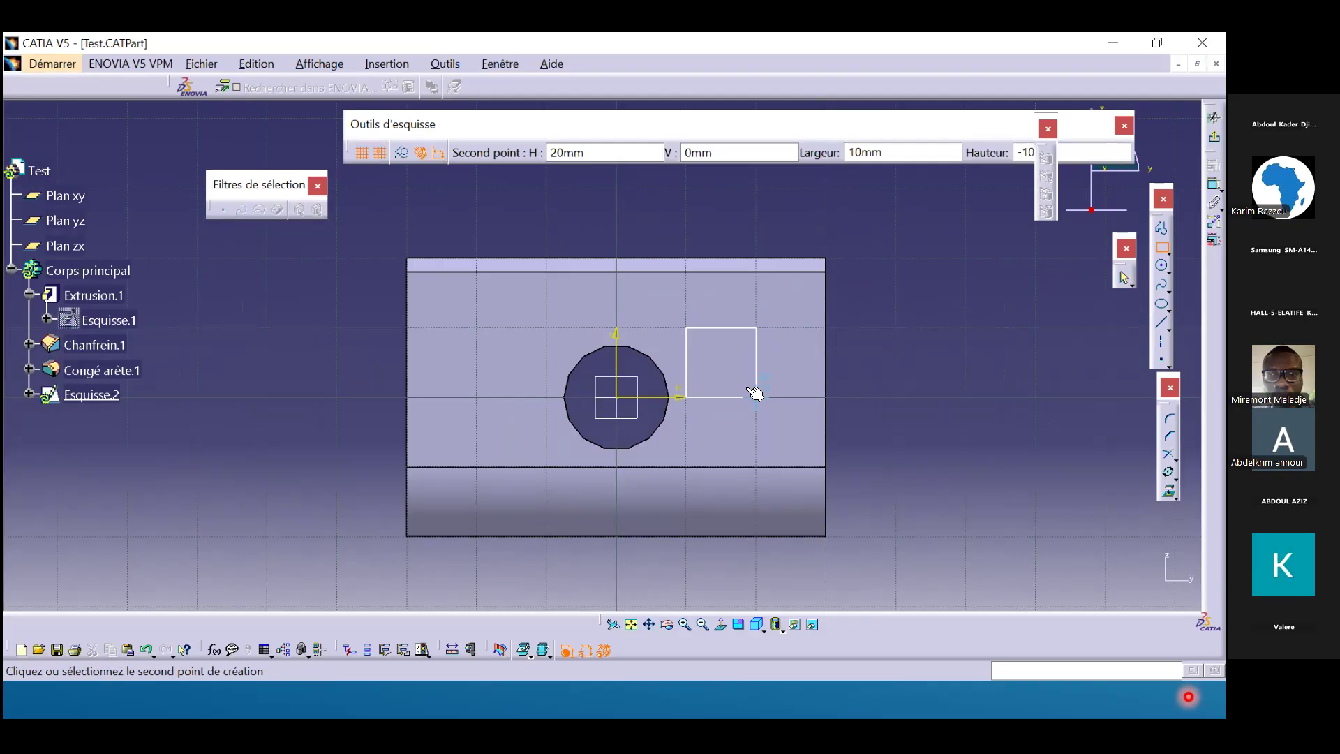
{"action": "left_click", "coordinate": [754, 391]}
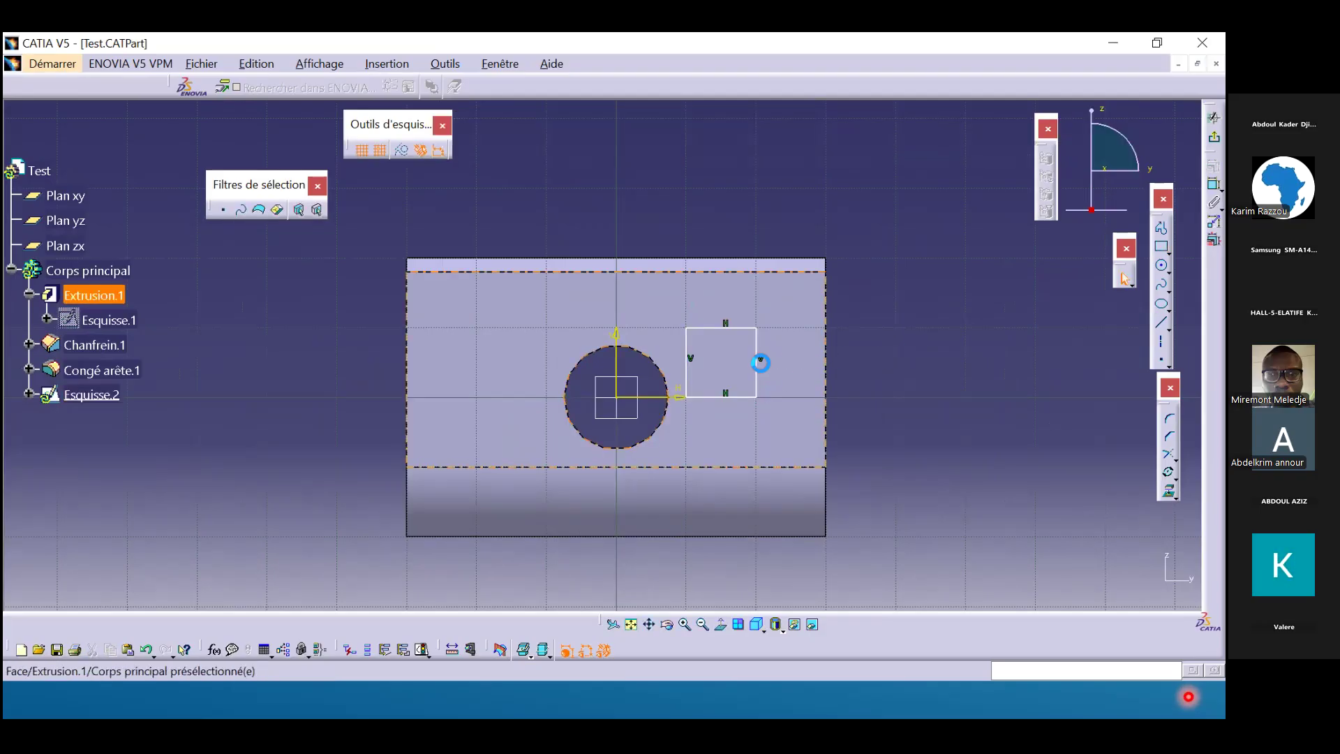
Dimension the height and width of the new rectangle.
{"action": "left_click", "coordinate": [757, 354]}
{"action": "left_click", "coordinate": [1214, 183]}
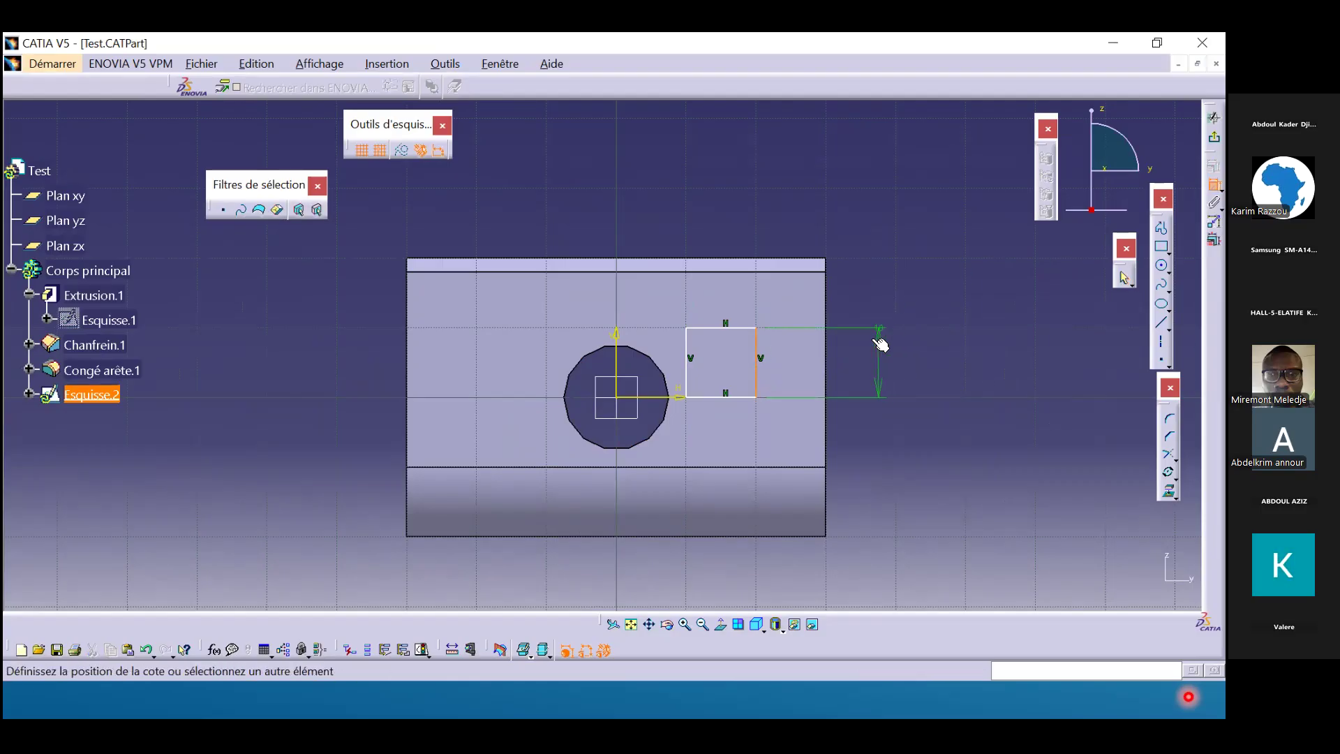
{"action": "left_click", "coordinate": [876, 362]}
{"action": "left_click", "coordinate": [745, 328]}
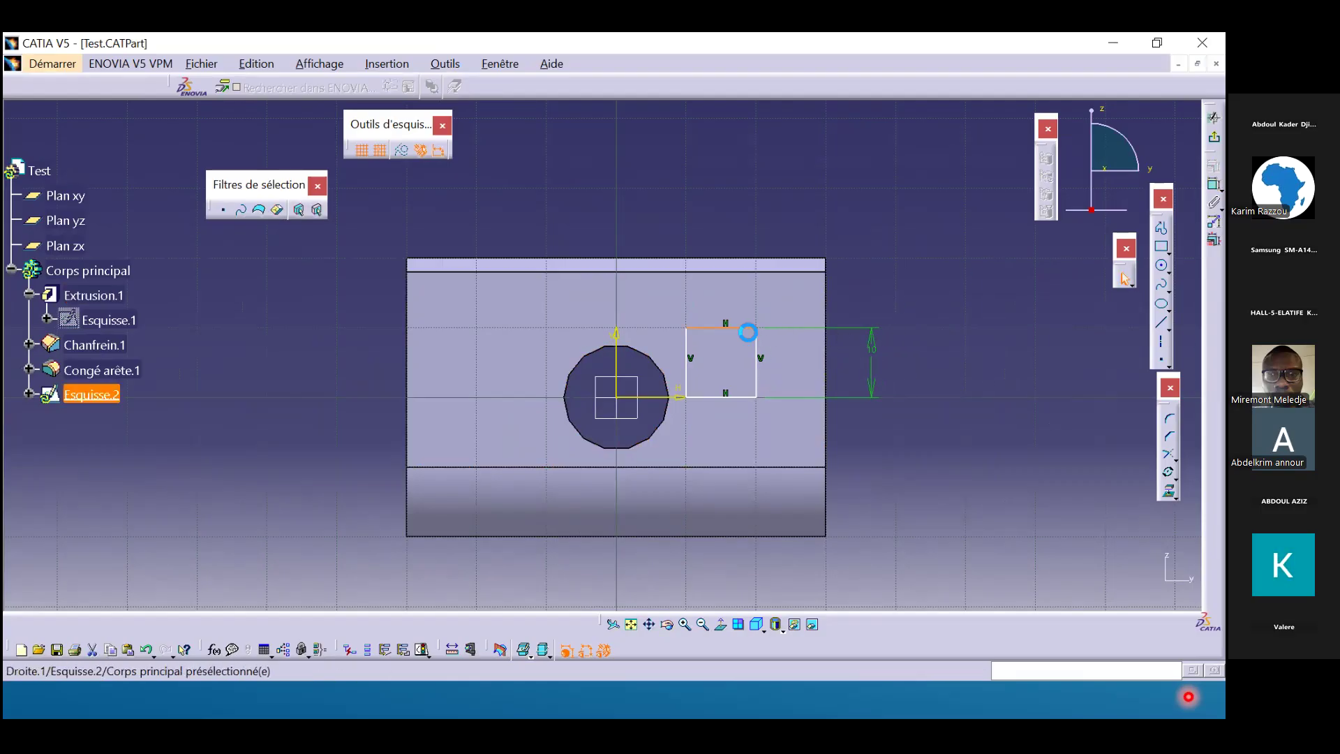
{"action": "left_click", "coordinate": [1215, 183]}
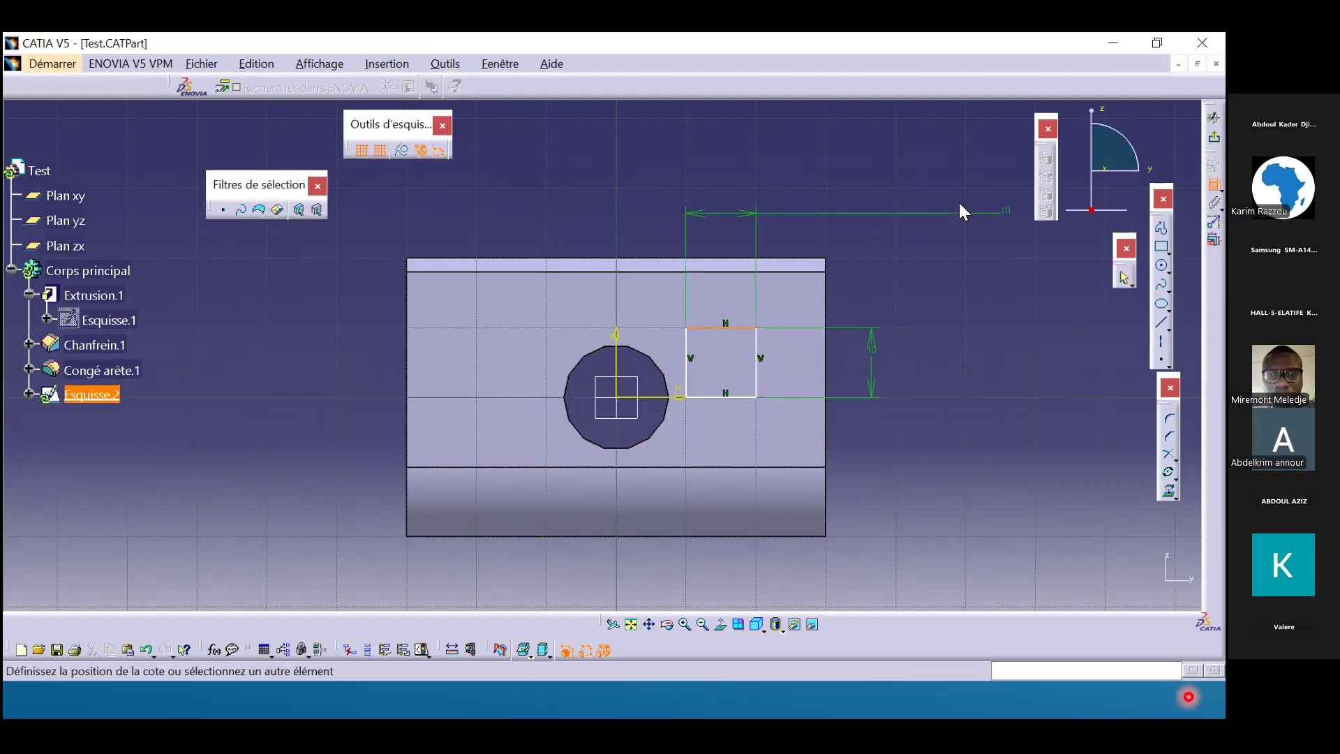
{"action": "left_click", "coordinate": [764, 208]}
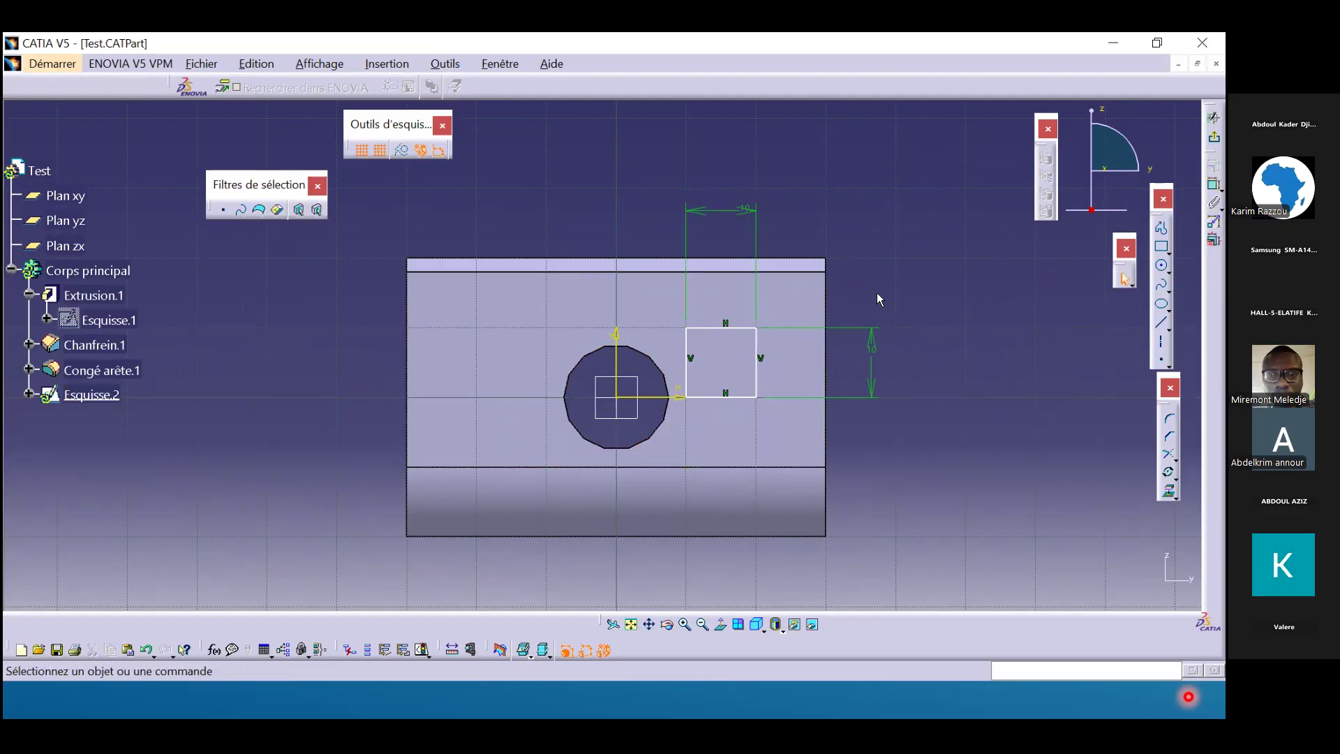
Dimension the horizontal distance between the rectangle's left side and the sketch's vertical axis.
{"action": "left_click", "coordinate": [687, 356]}
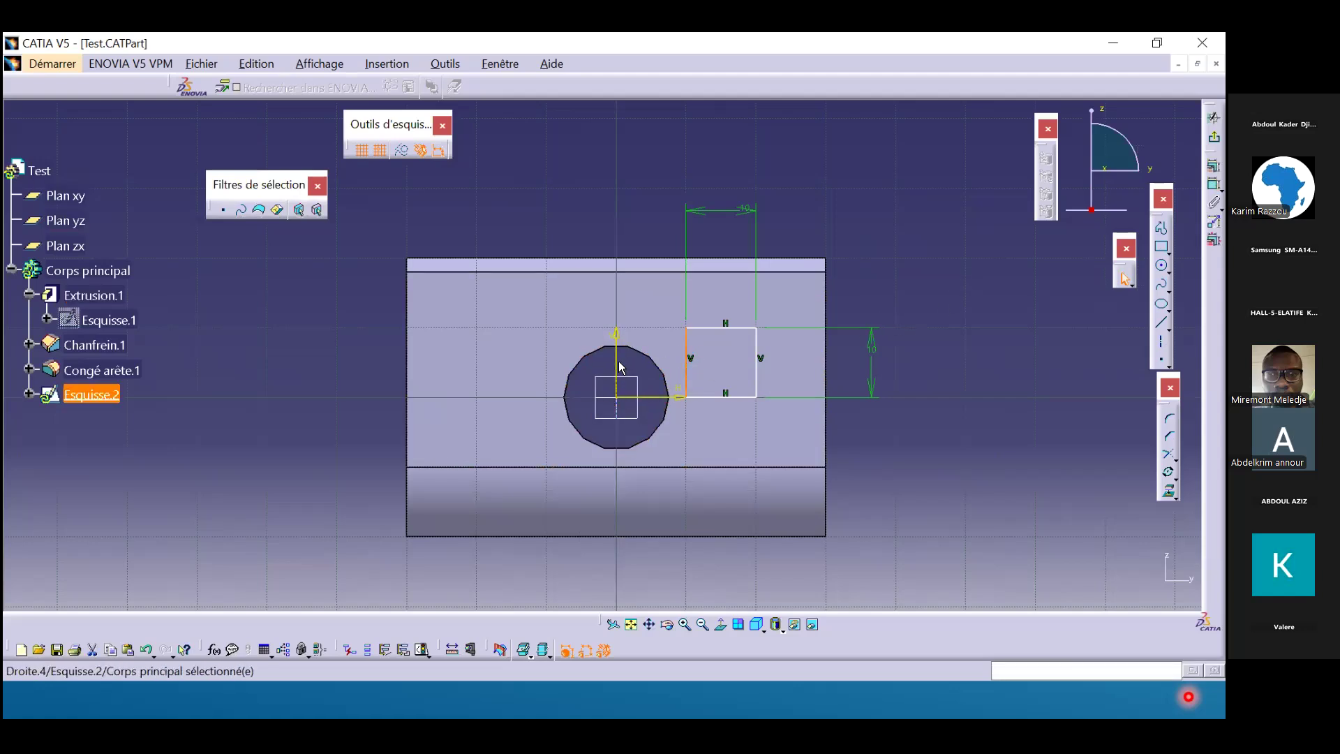
{"action": "left_click", "coordinate": [924, 259]}
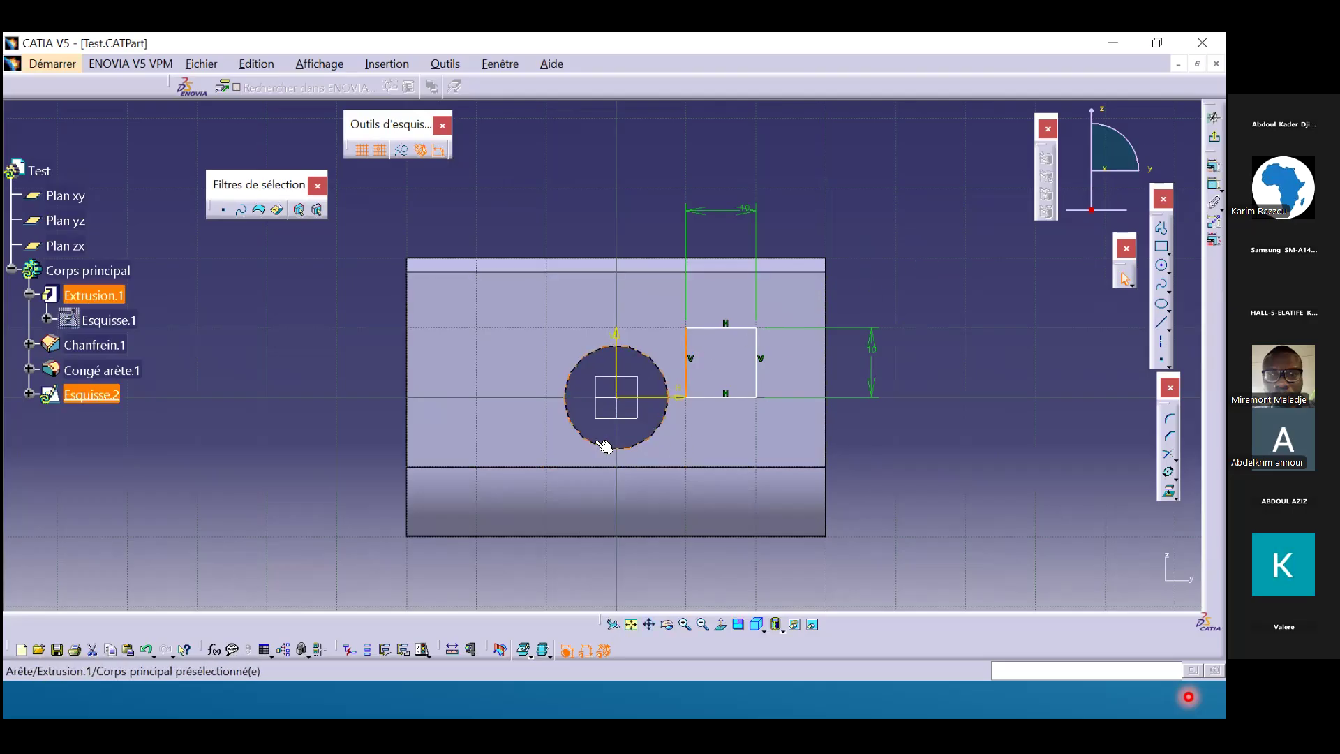
{"action": "left_click", "coordinate": [629, 376]}
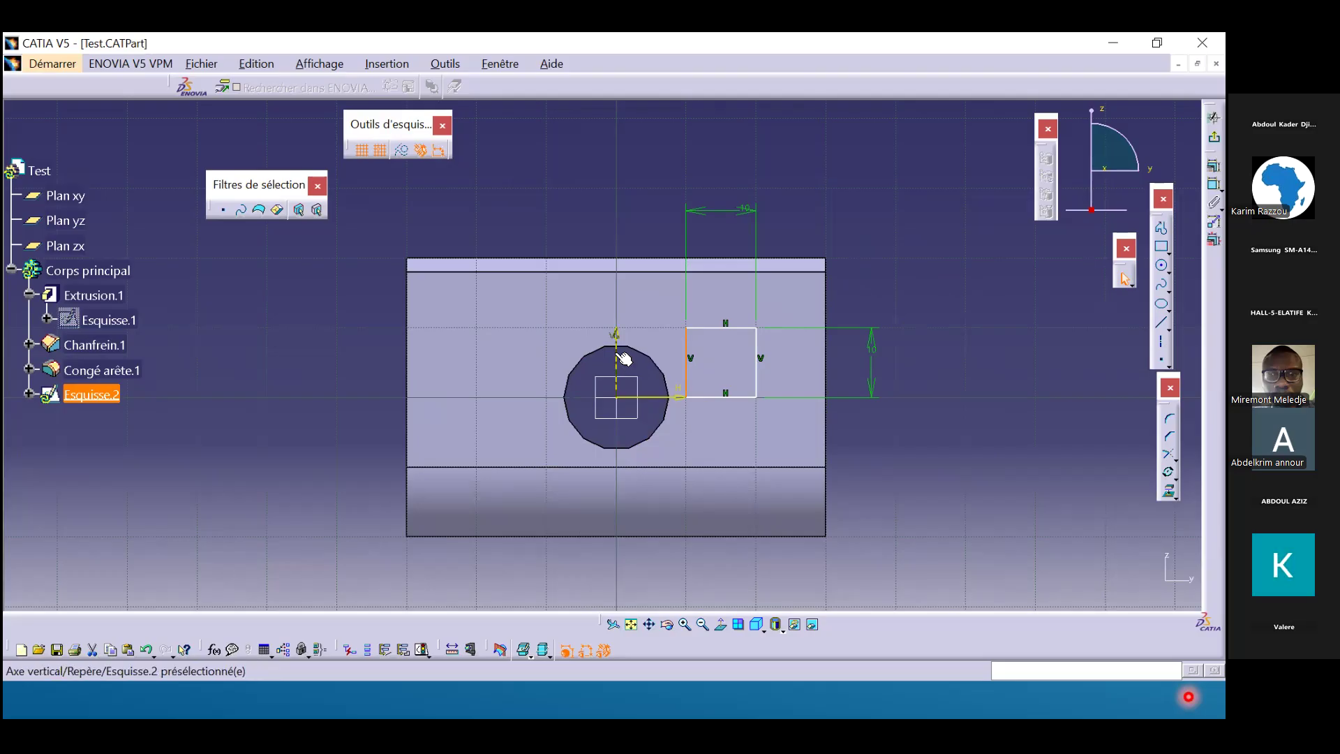
{"action": "left_click", "coordinate": [623, 358], "text": "ctrl"}
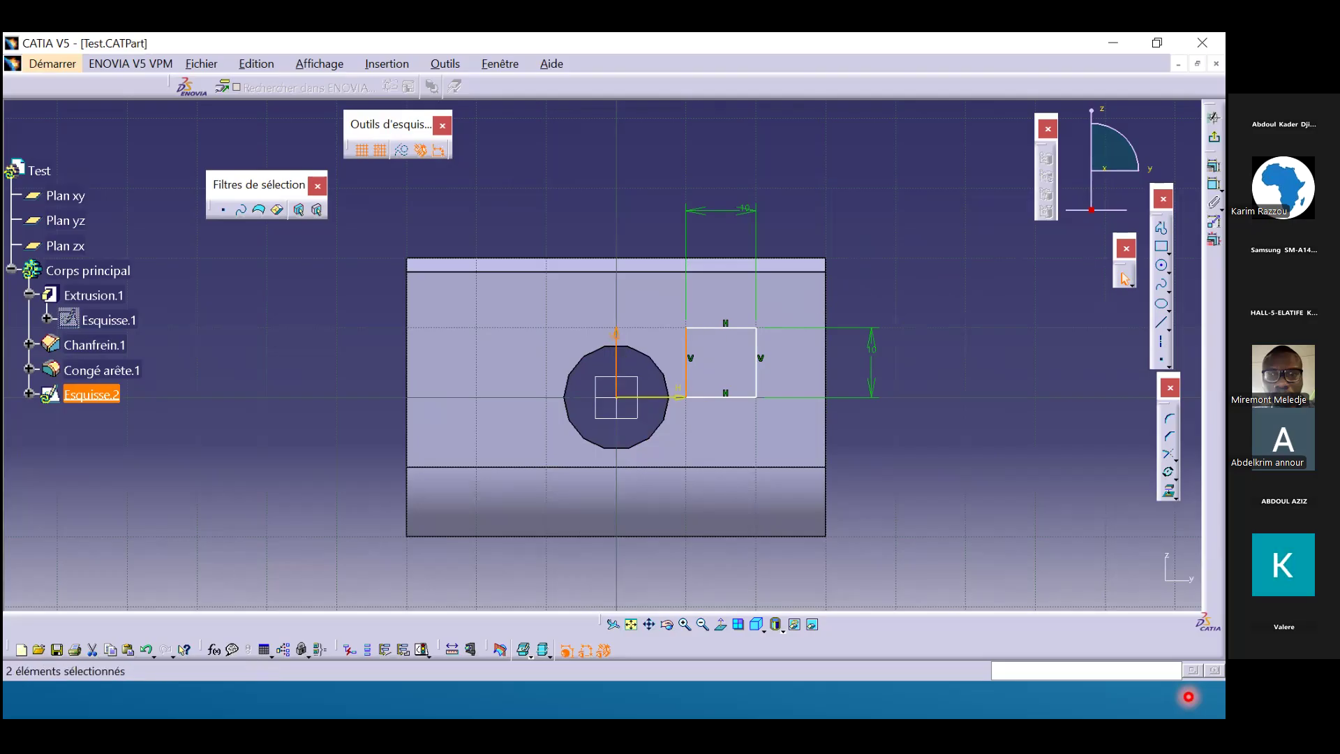
{"action": "left_click", "coordinate": [1214, 184]}
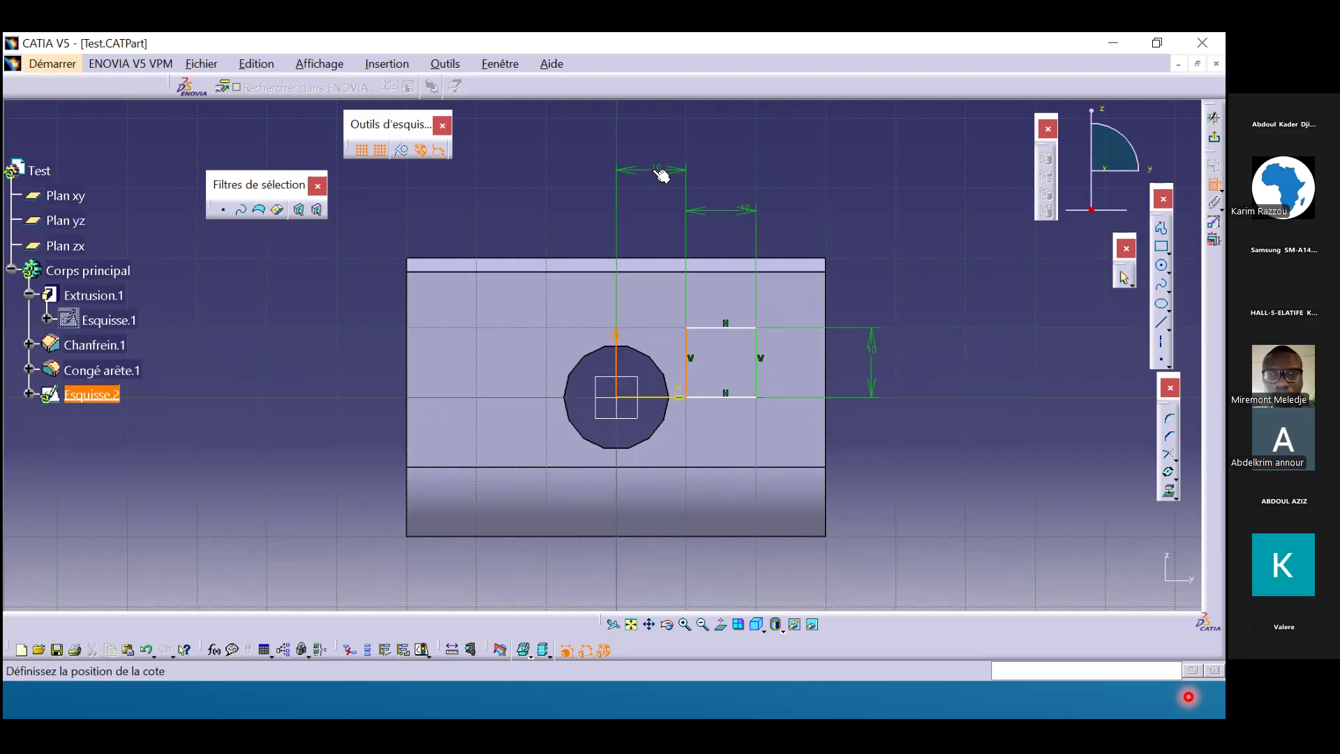
{"action": "left_click", "coordinate": [660, 173]}
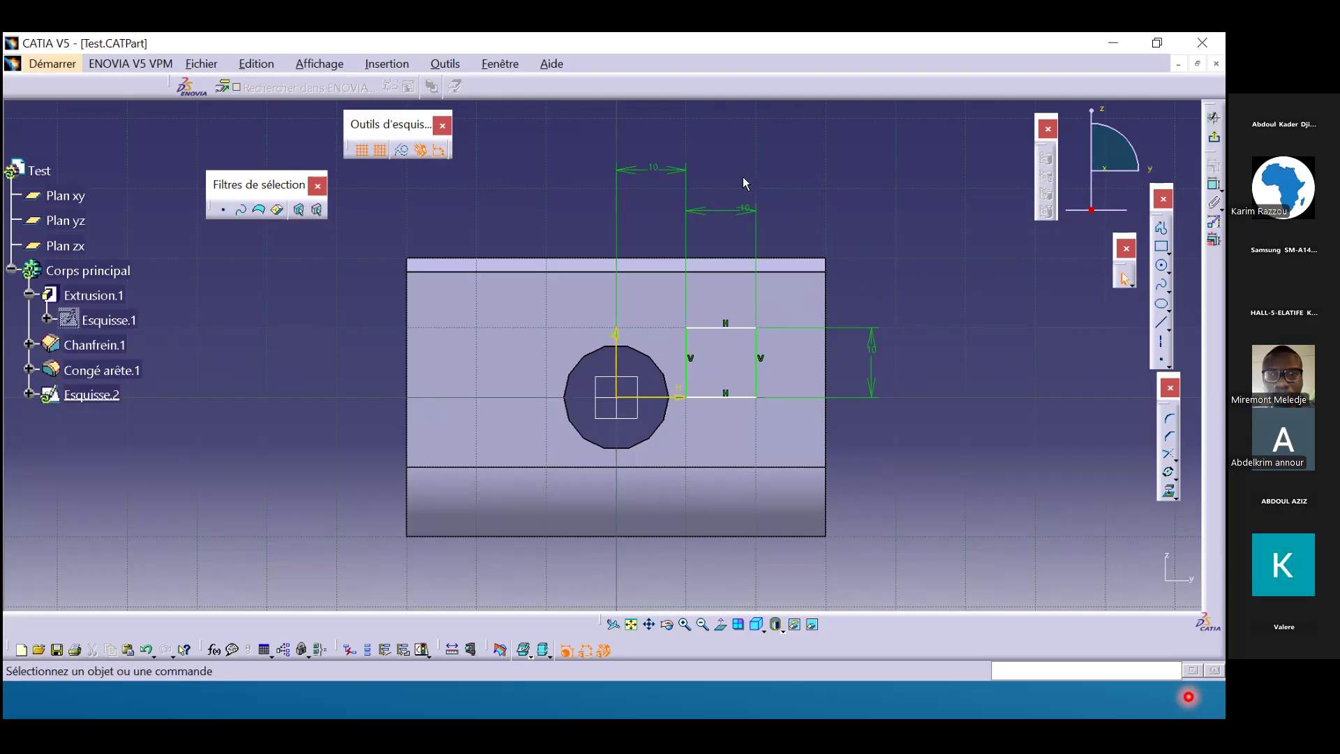
Dimension the distance from the rectangle's top side to the horizontal axis and set it to 5 mm.
{"action": "left_click", "coordinate": [719, 328]}
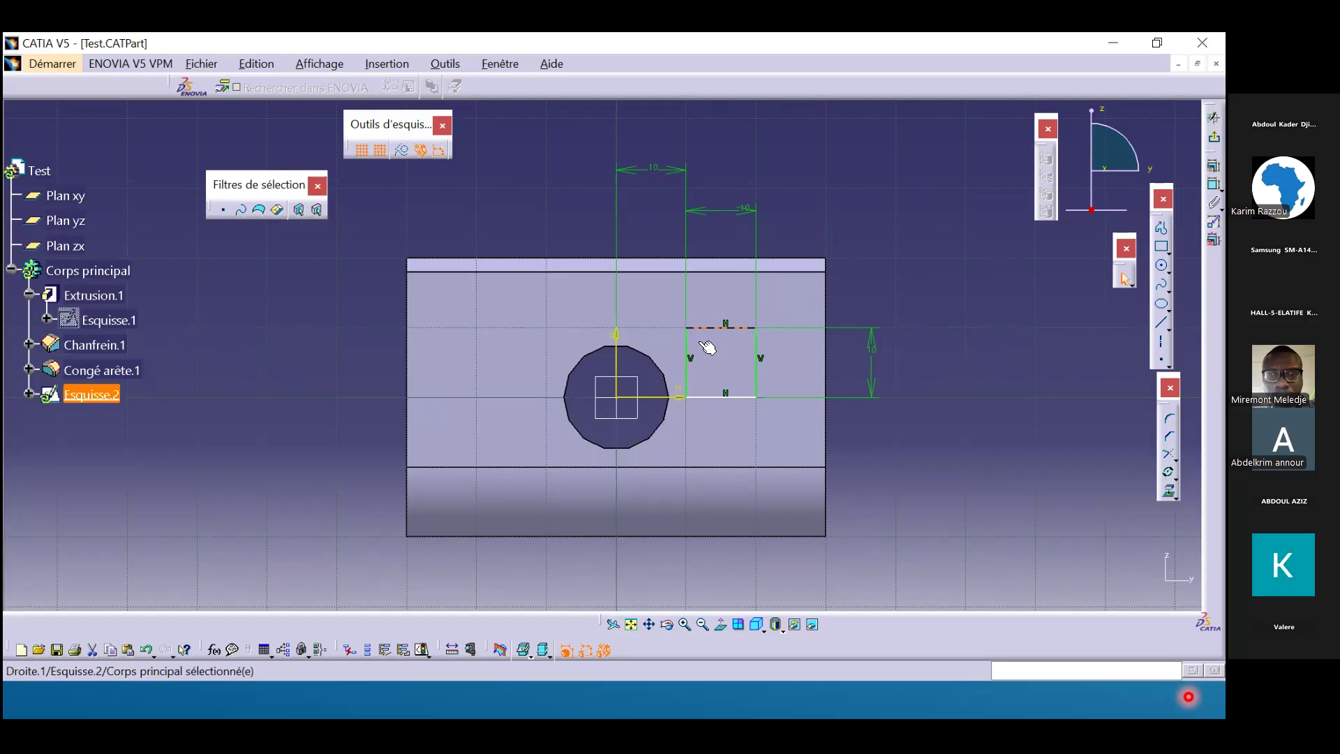
{"action": "left_click", "coordinate": [657, 398], "text": "ctrl"}
{"action": "left_click", "coordinate": [1215, 184]}
{"action": "left_click", "coordinate": [935, 354]}
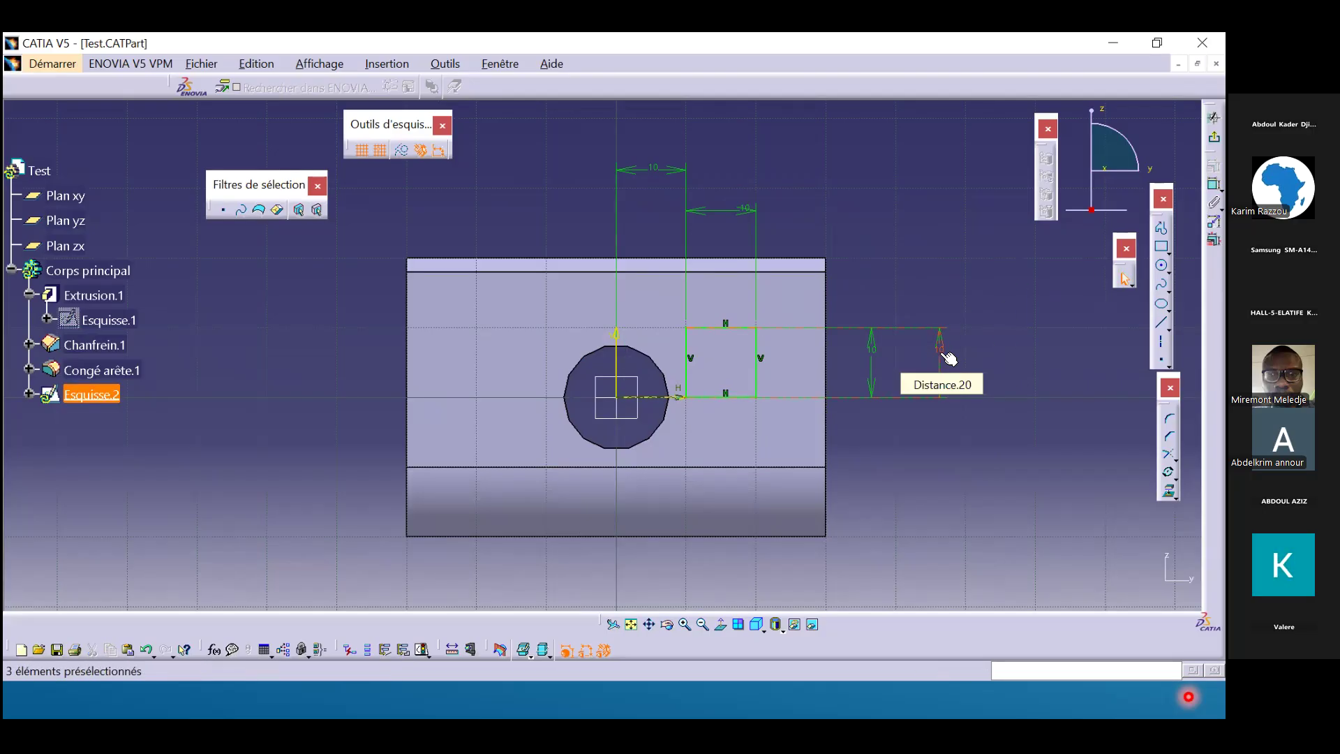
{"action": "double_click", "coordinate": [944, 356]}
{"action": "type", "text": "5"}
{"action": "key", "text": "Return"}
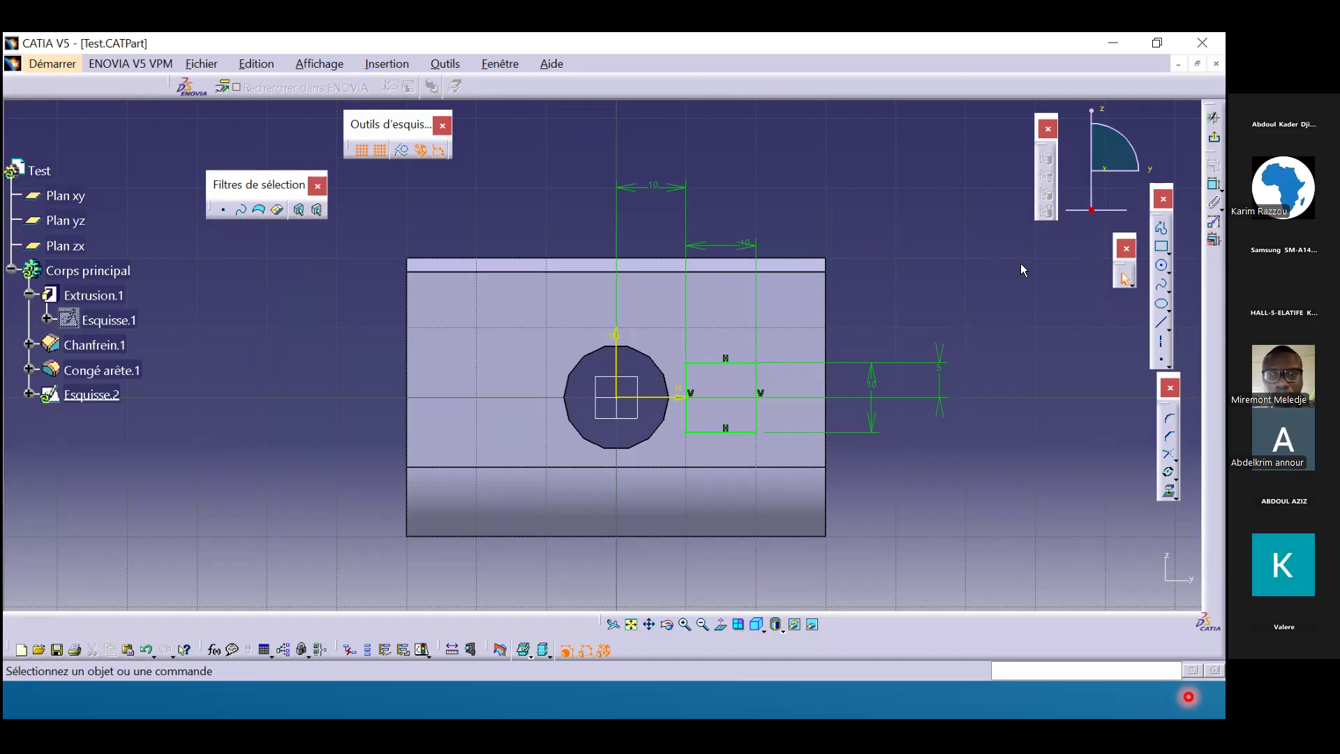
Exit the sketch and start a pocket from the rectangle sketch, with the first limit type set to Jusqu'au dernier.
{"action": "left_click", "coordinate": [1214, 137]}
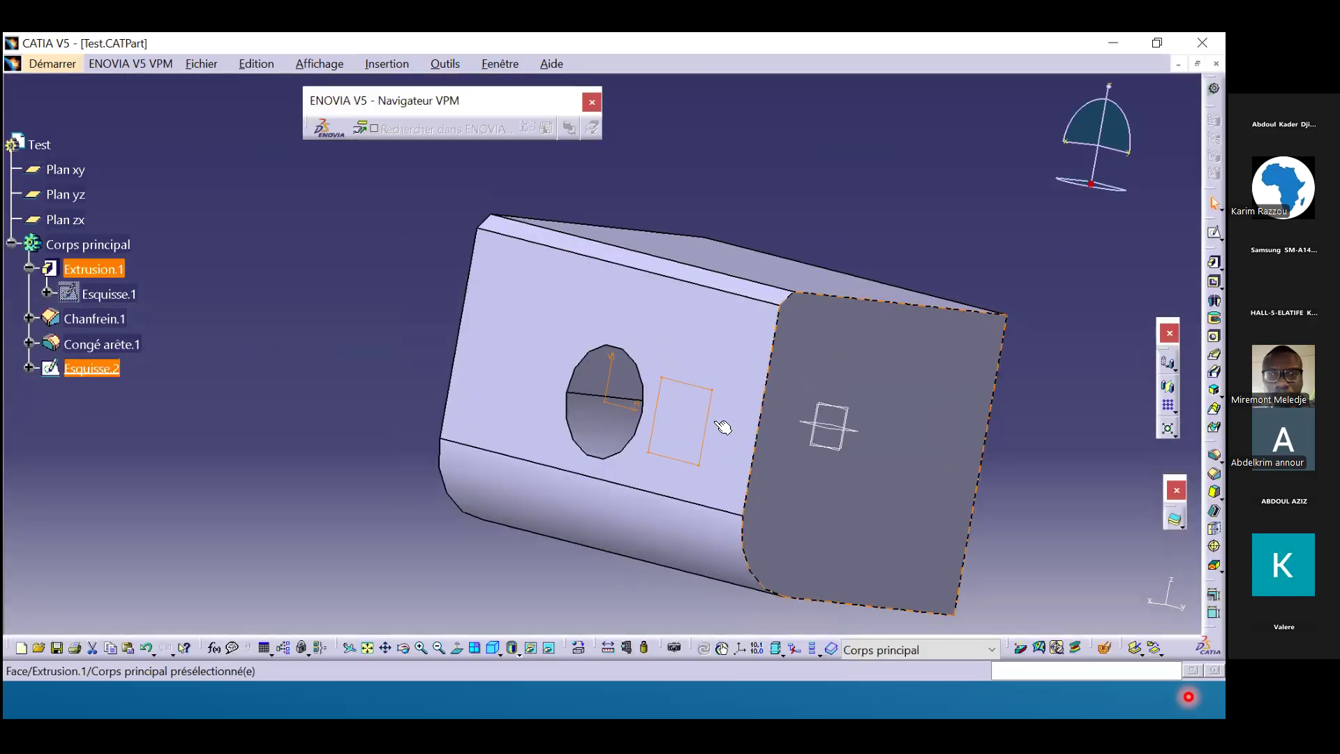
{"action": "middle_click_drag", "start_coordinate": [695, 389], "coordinate": [701, 355]}
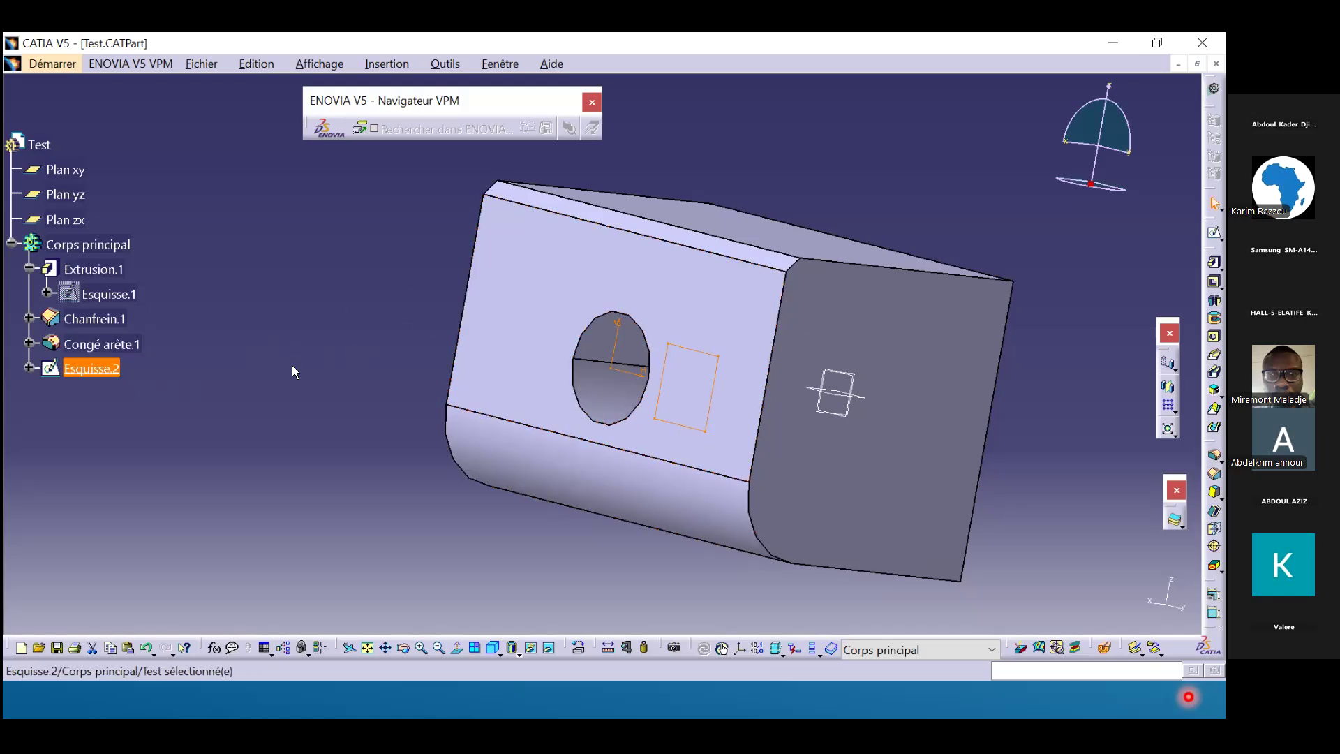
{"action": "double_click", "coordinate": [109, 375]}
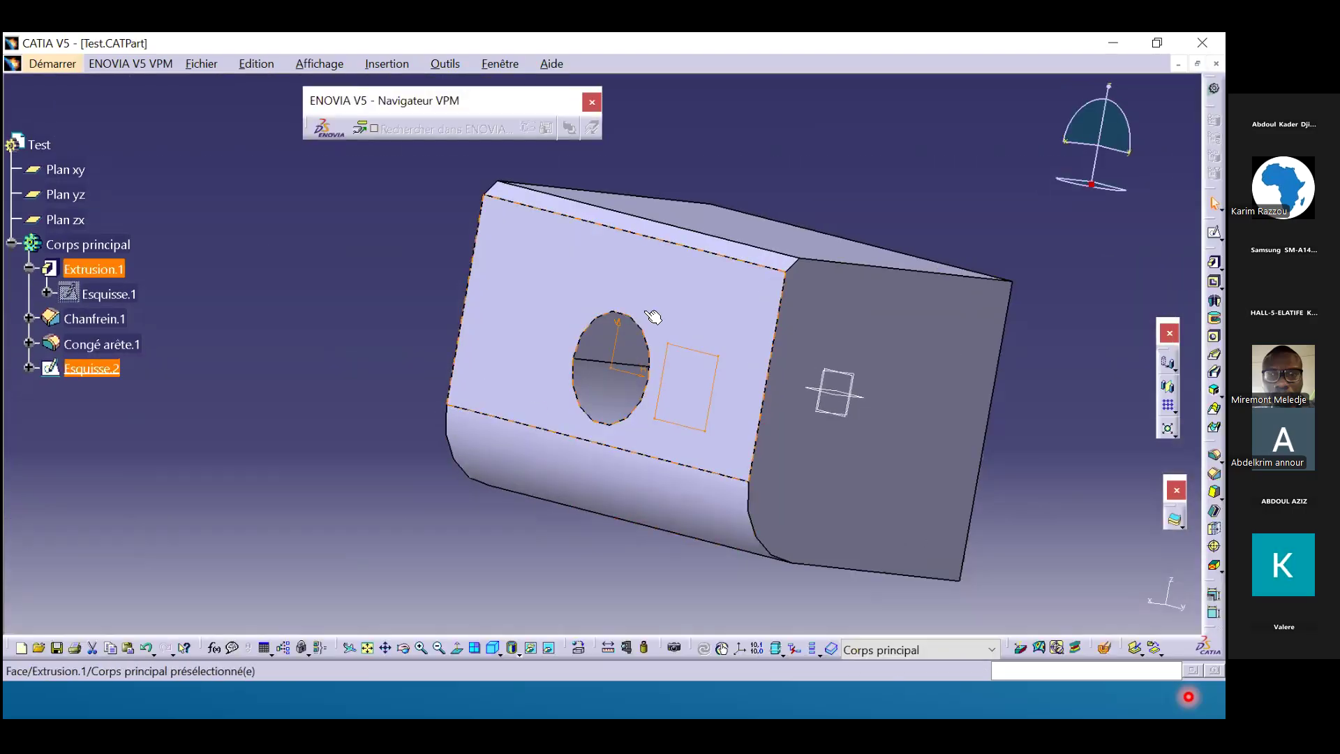
{"action": "middle_click_drag", "start_coordinate": [798, 164], "coordinate": [753, 218]}
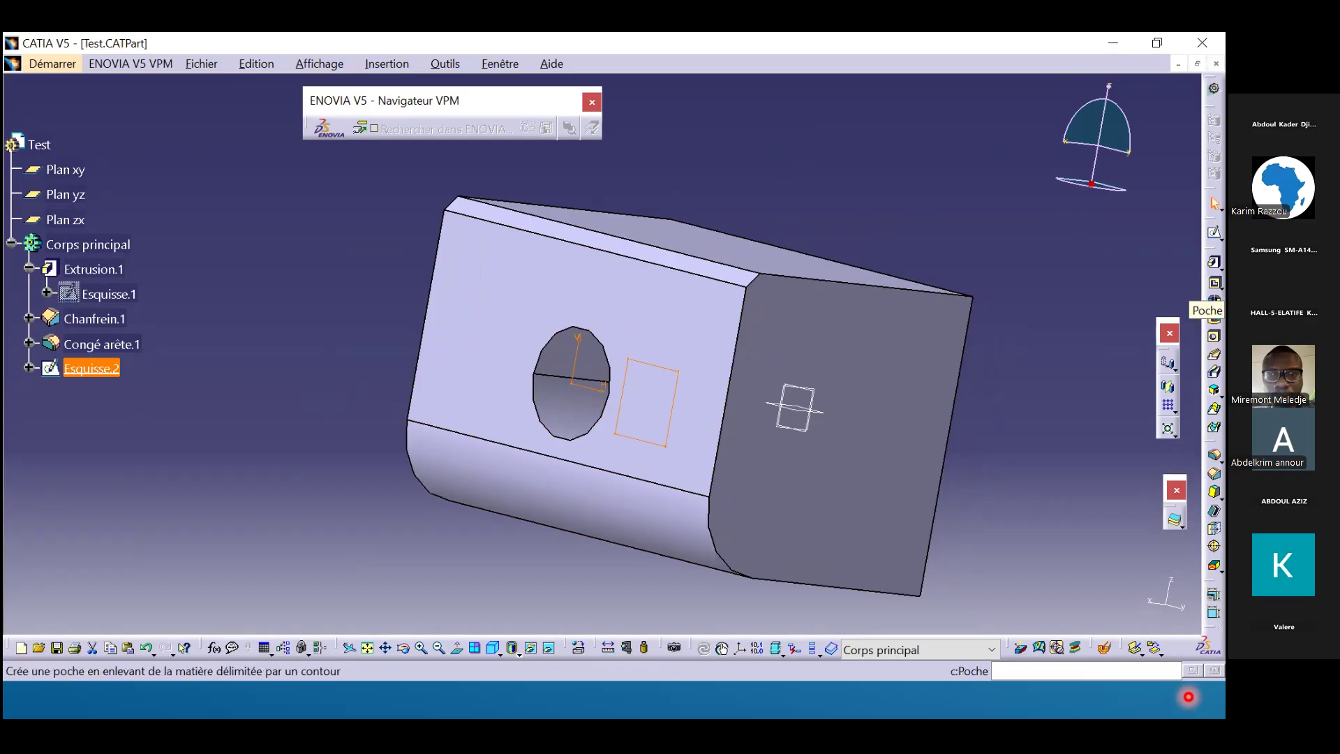
{"action": "left_click", "coordinate": [1214, 300]}
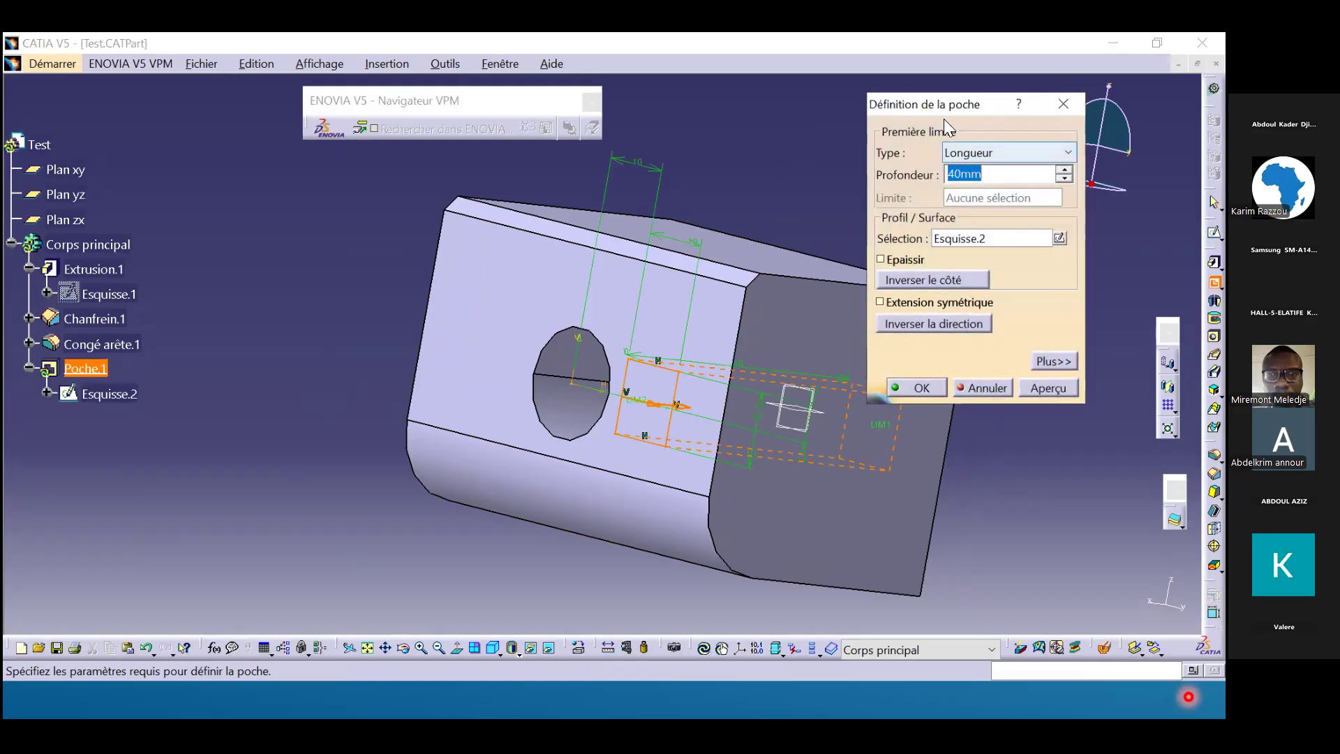
{"action": "left_click_drag", "start_coordinate": [951, 102], "coordinate": [1009, 104]}
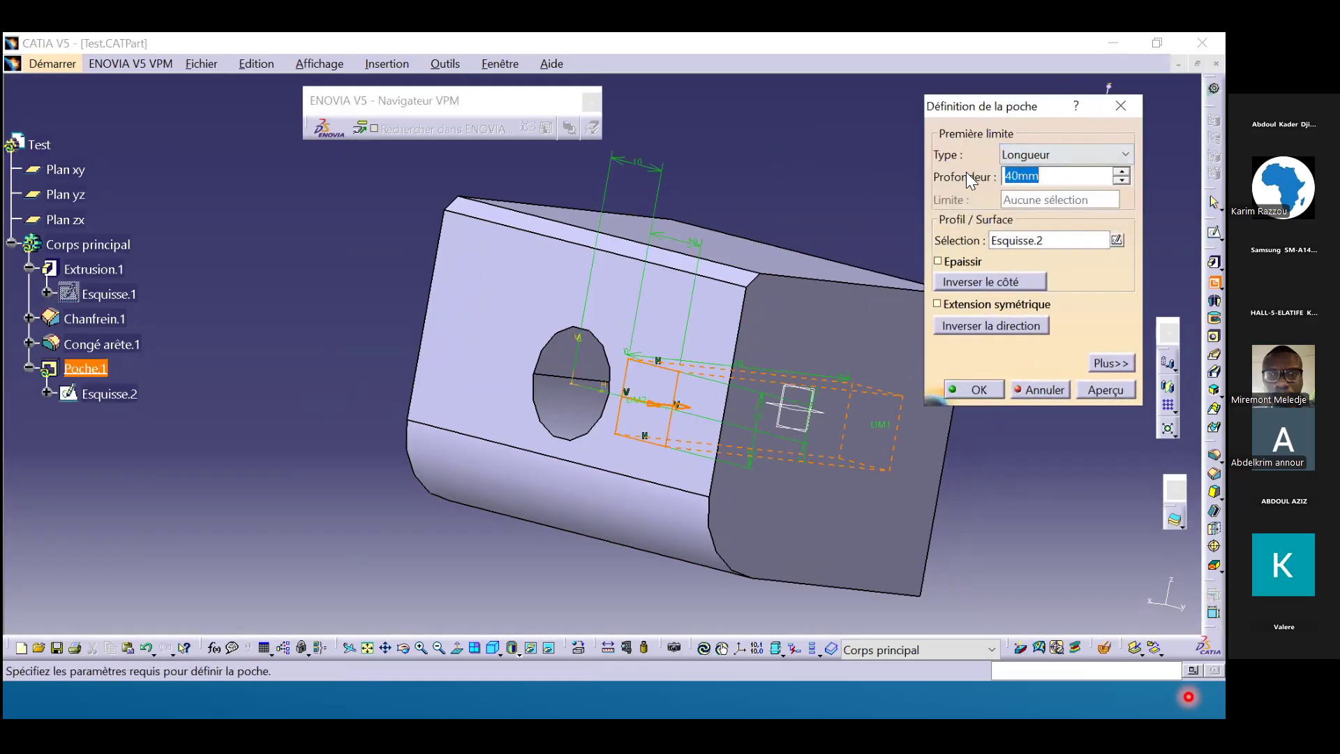
{"action": "middle_click_drag", "start_coordinate": [699, 225], "coordinate": [611, 232]}
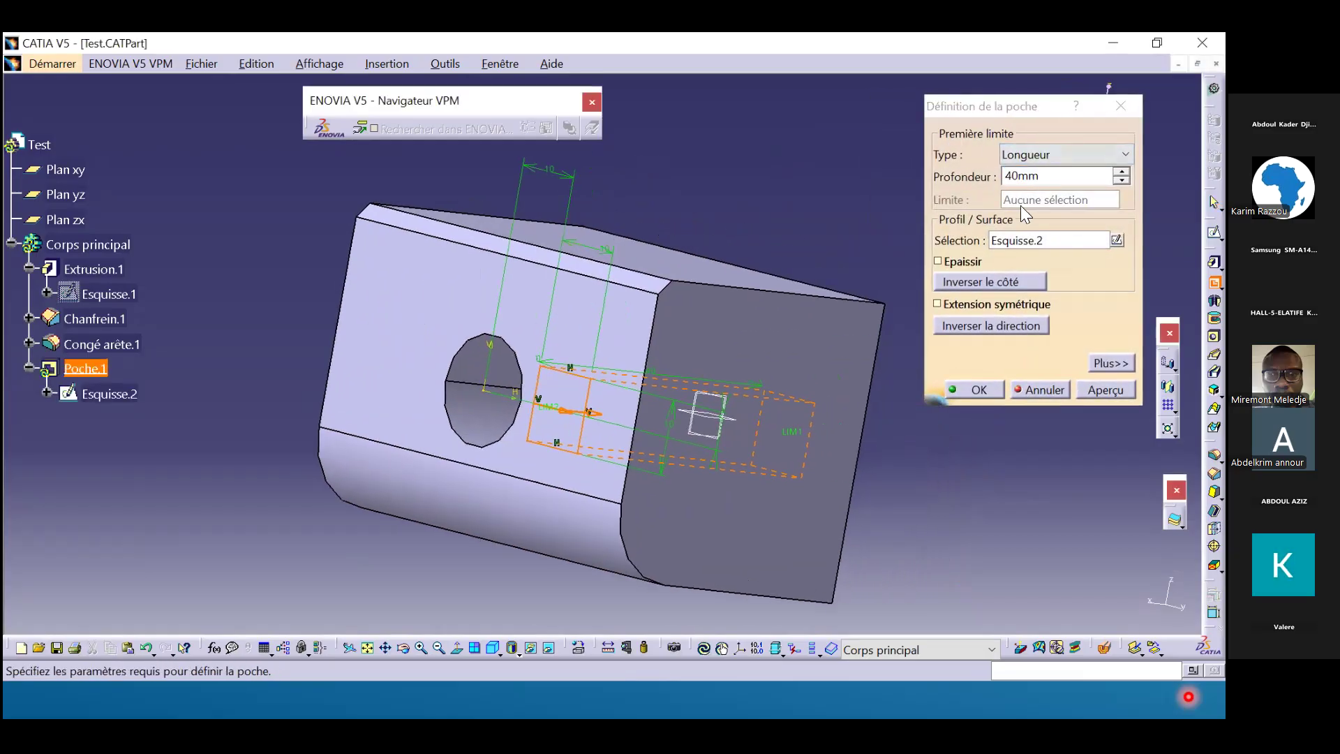
{"action": "middle_click_drag", "start_coordinate": [850, 346], "coordinate": [828, 329]}
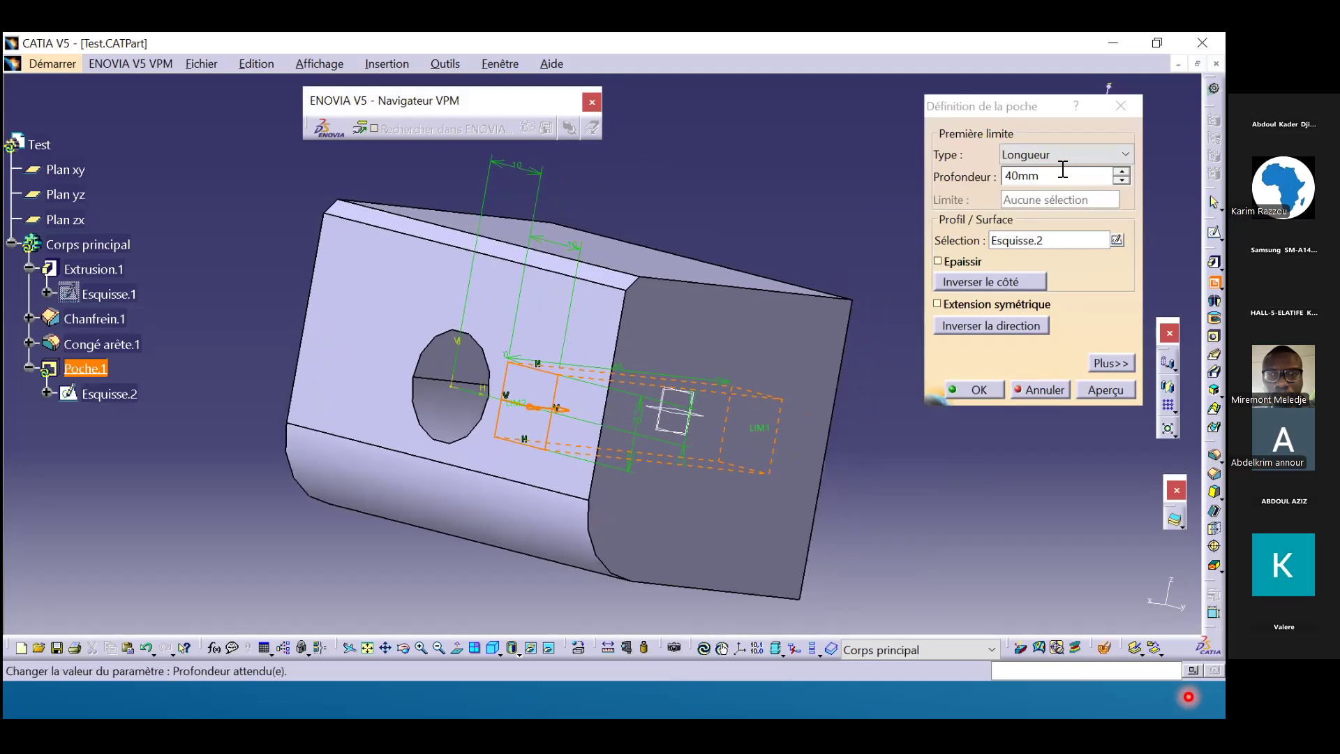
{"action": "left_click", "coordinate": [1034, 155]}
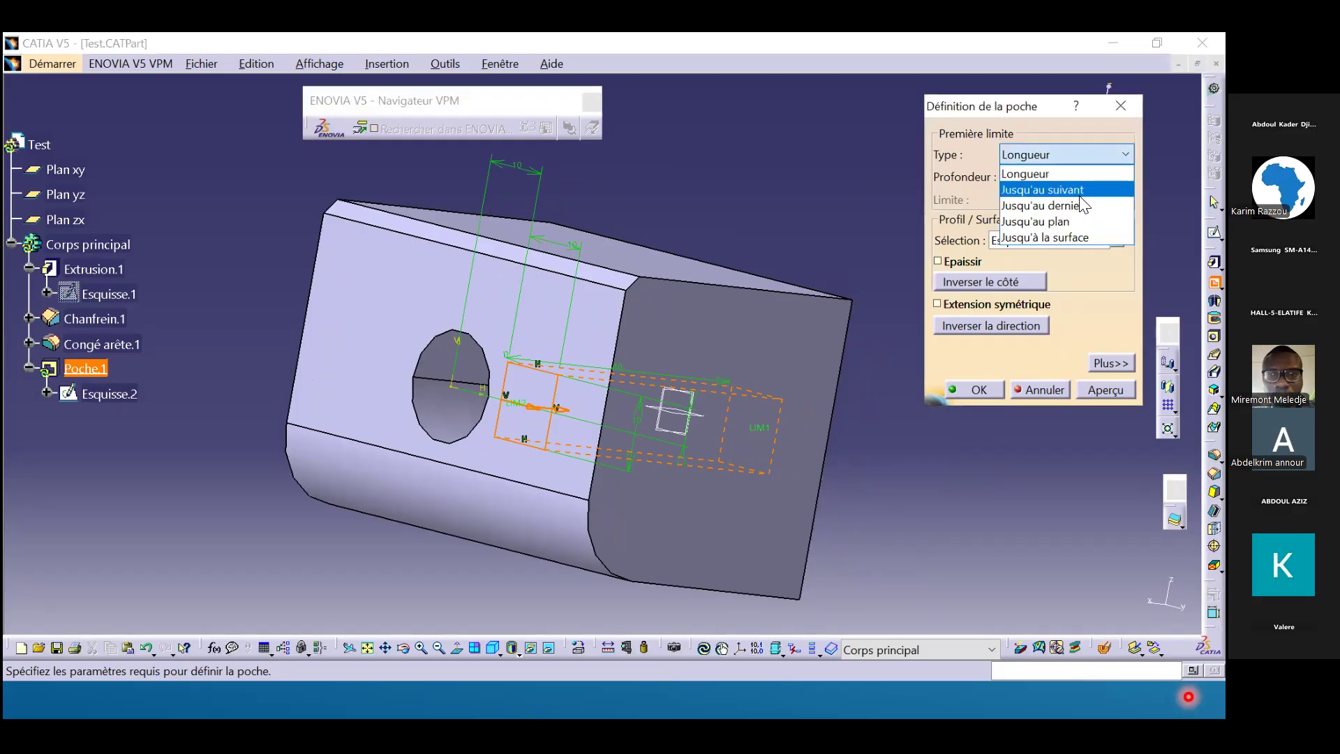
{"action": "left_click", "coordinate": [1077, 203]}
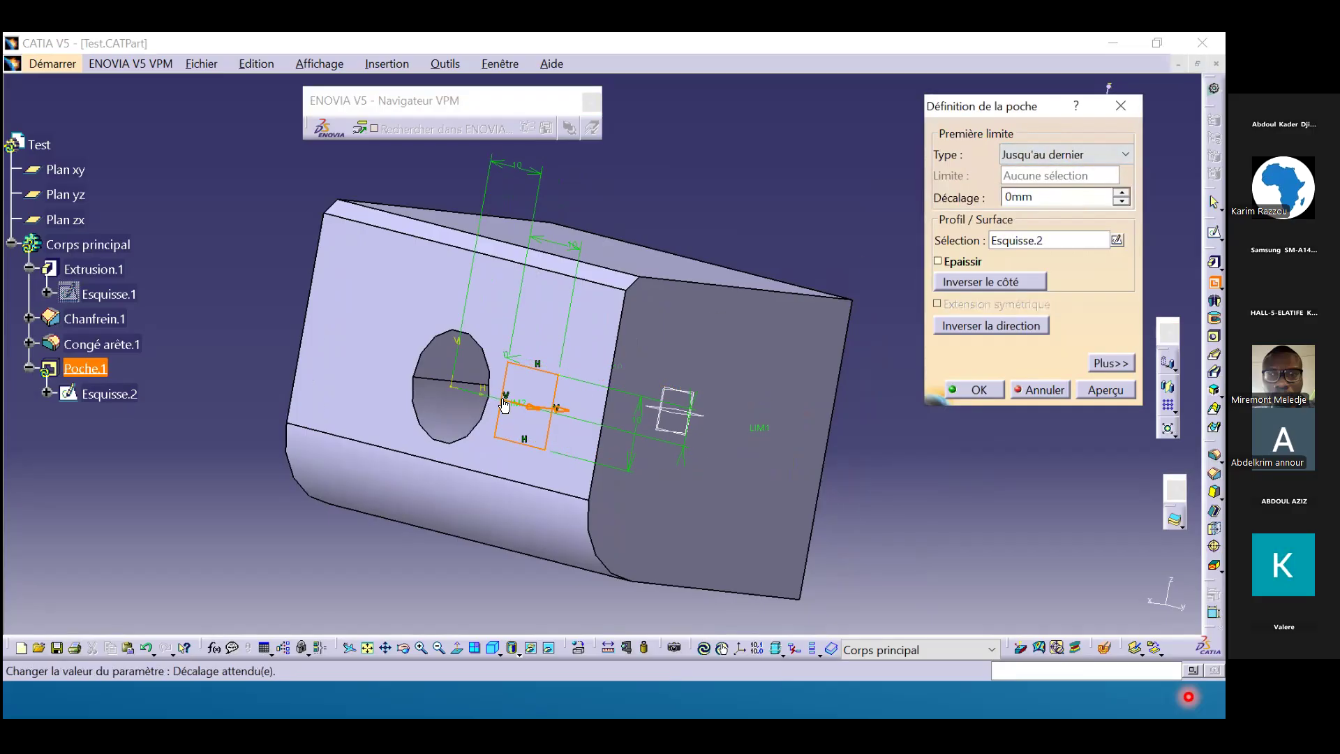
{"action": "middle_click_drag", "start_coordinate": [772, 398], "coordinate": [616, 400]}
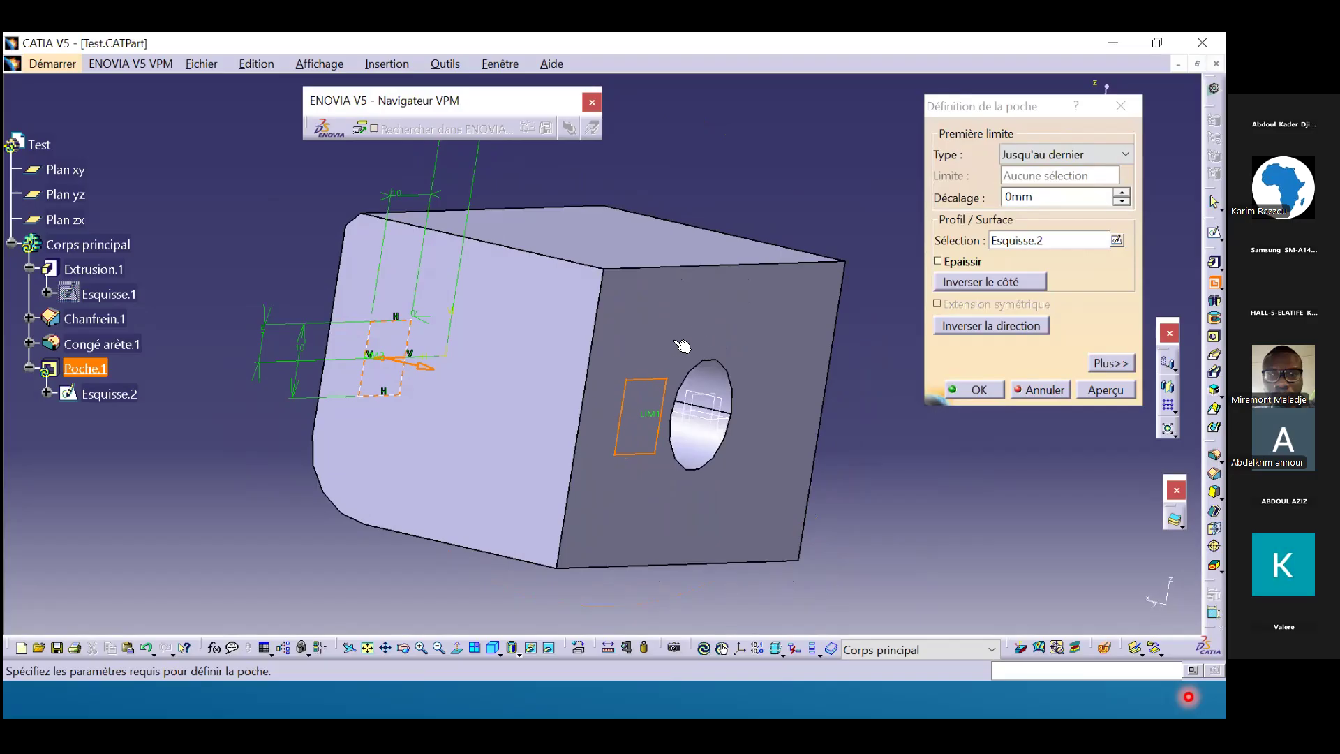
{"action": "middle_click_drag", "start_coordinate": [392, 437], "coordinate": [594, 415]}
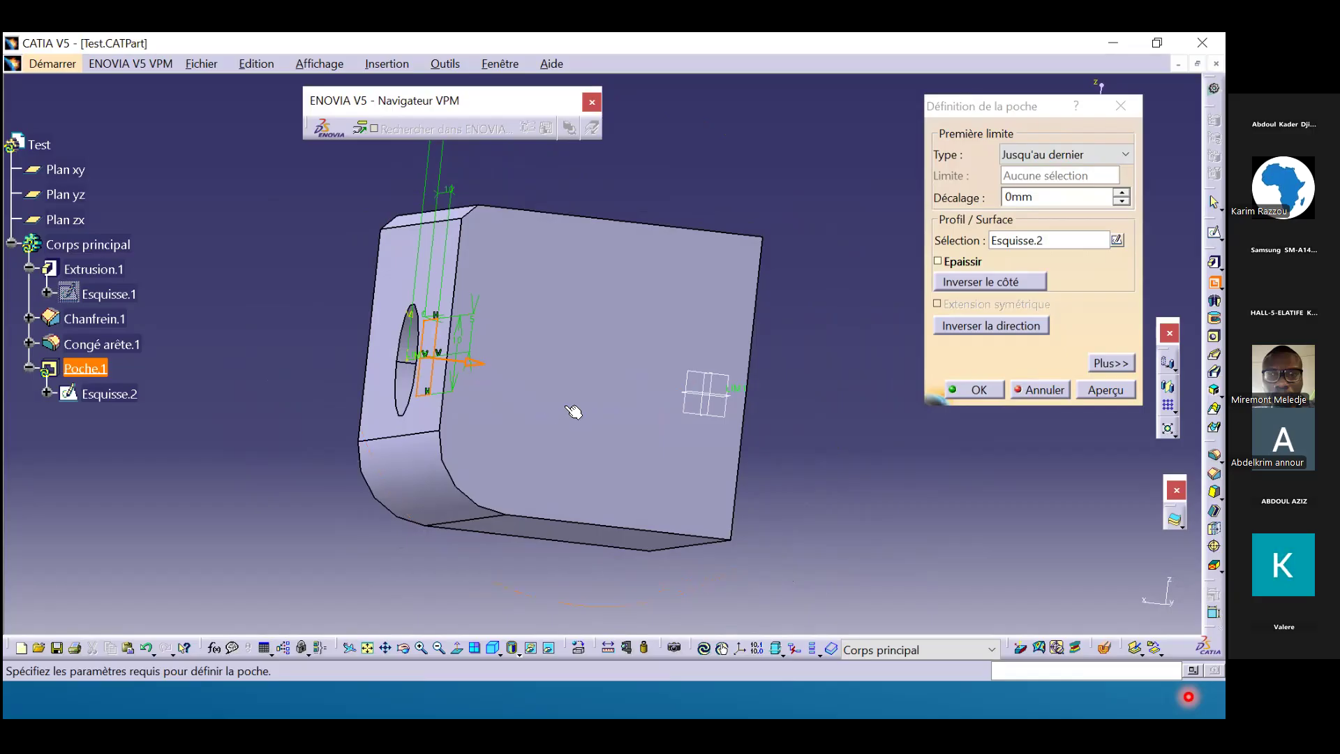
Try inverting the pocket's cut side and its direction, restoring both to their original orientation.
{"action": "left_click", "coordinate": [958, 279]}
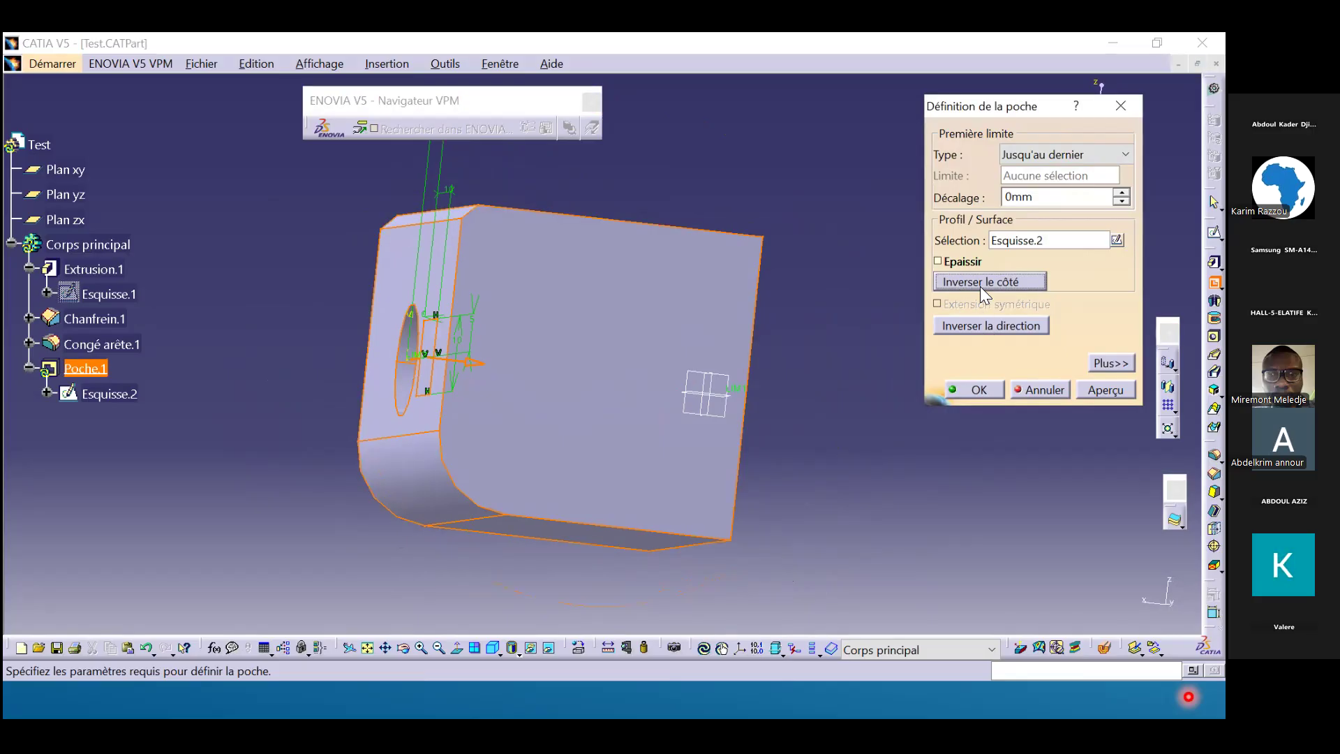
{"action": "left_click", "coordinate": [981, 287]}
{"action": "left_click", "coordinate": [995, 327]}
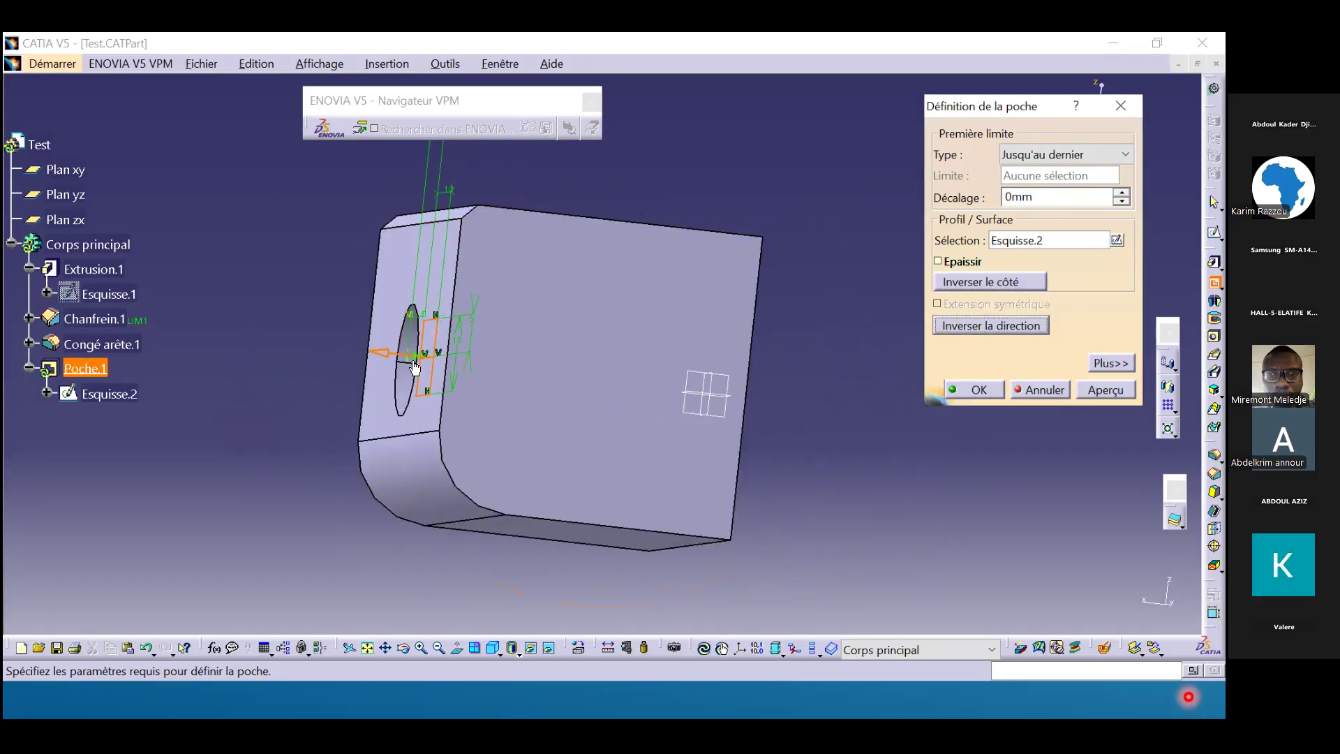
{"action": "left_click", "coordinate": [1000, 326]}
{"action": "middle_click_drag", "start_coordinate": [503, 397], "coordinate": [671, 427]}
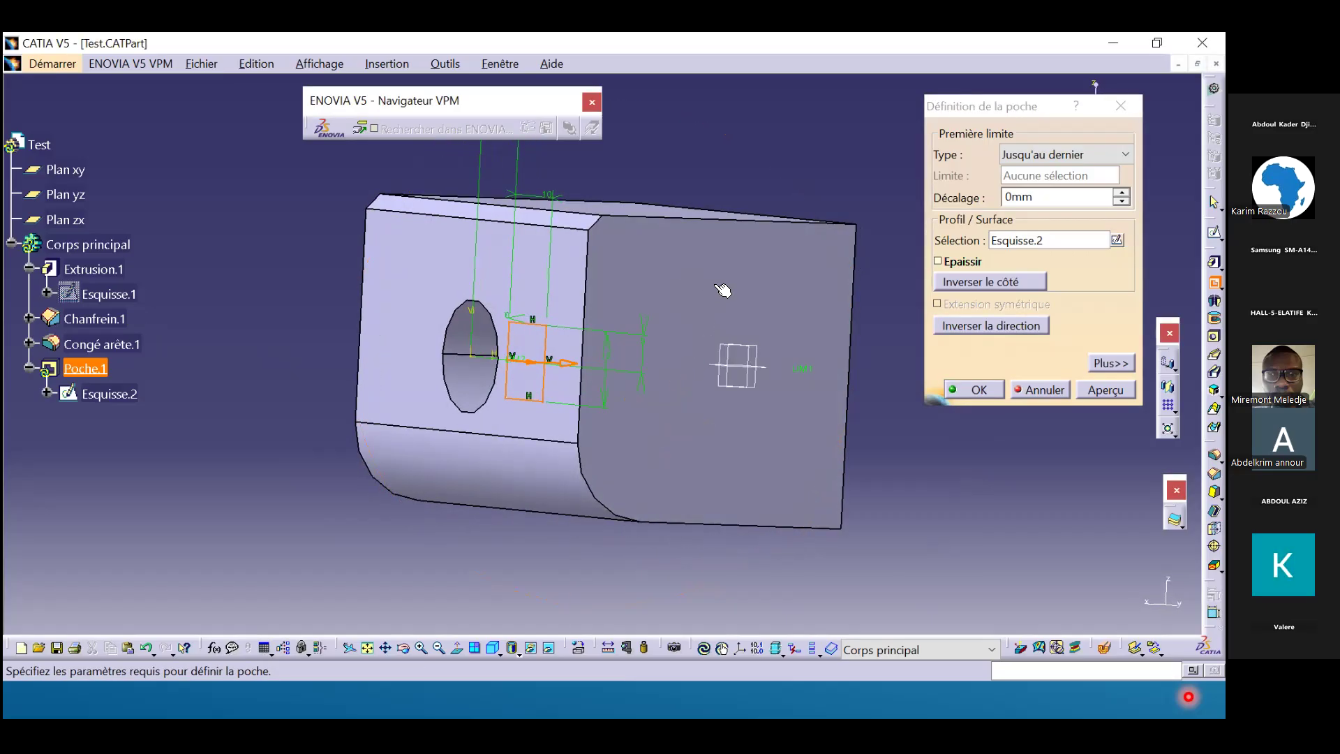
Preview the rectangular pocket through the block and create it.
{"action": "left_click", "coordinate": [1105, 389]}
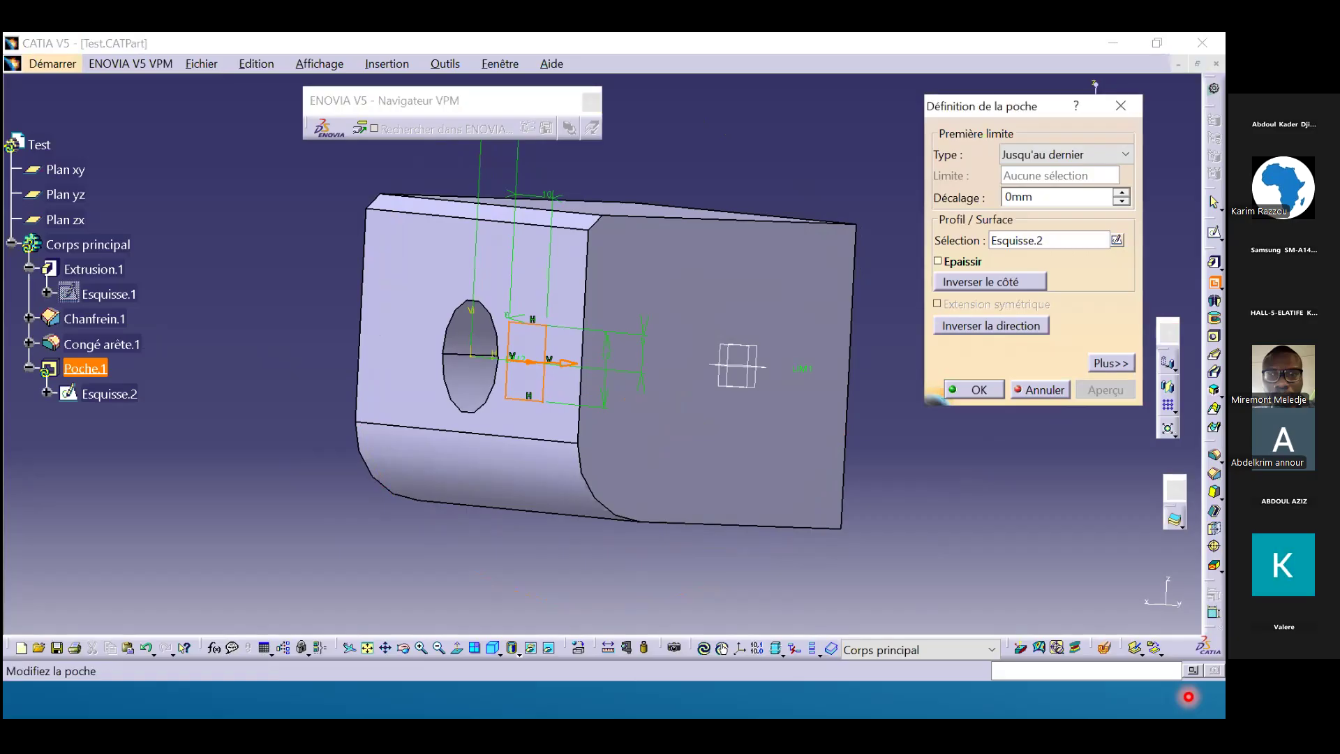
{"action": "middle_click_drag", "start_coordinate": [472, 422], "coordinate": [478, 415]}
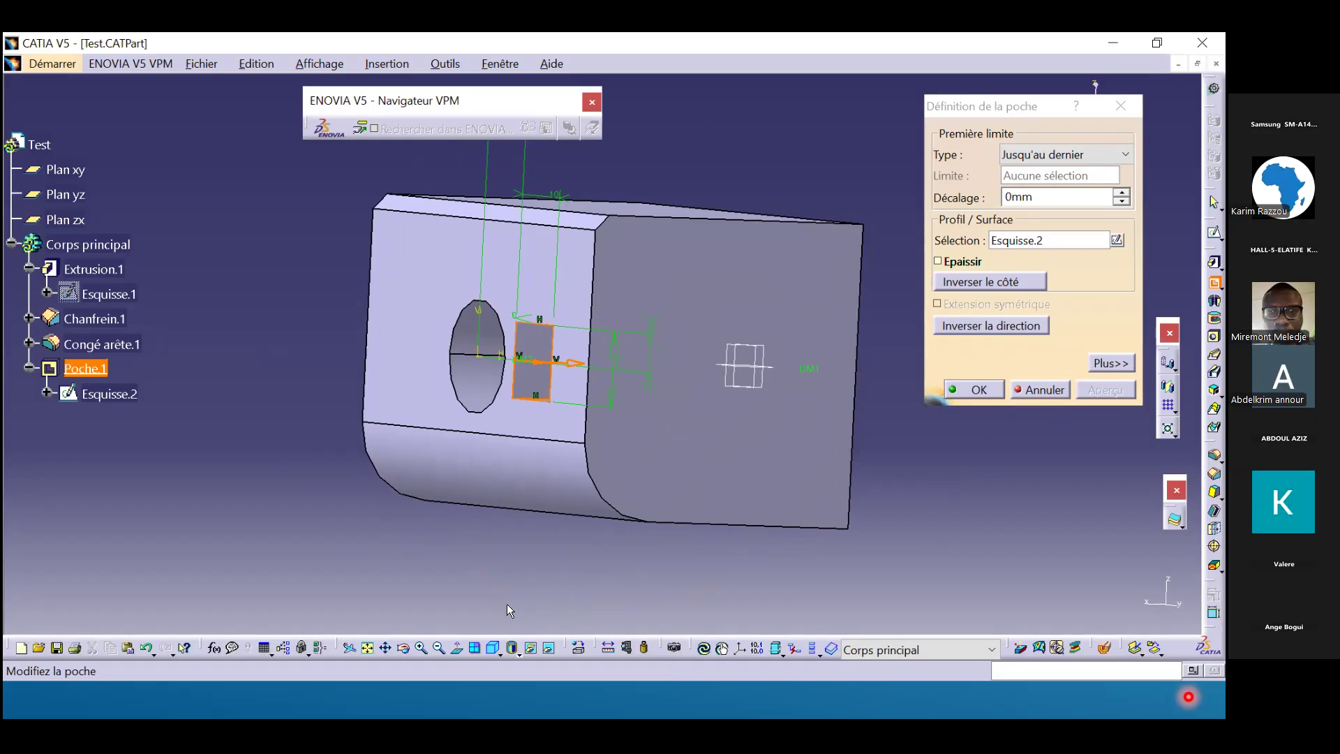
{"action": "left_click", "coordinate": [403, 648]}
{"action": "left_click_drag", "start_coordinate": [430, 452], "coordinate": [675, 502]}
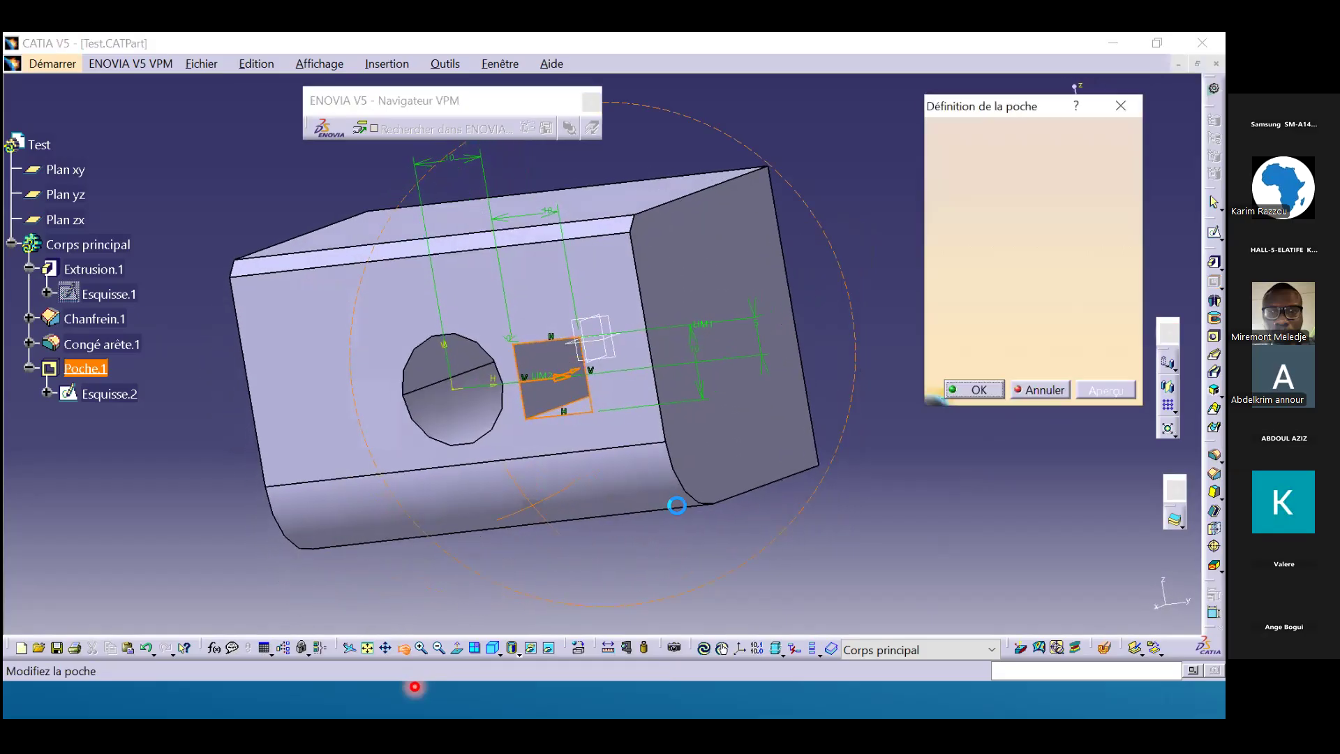
{"action": "left_click", "coordinate": [978, 390]}
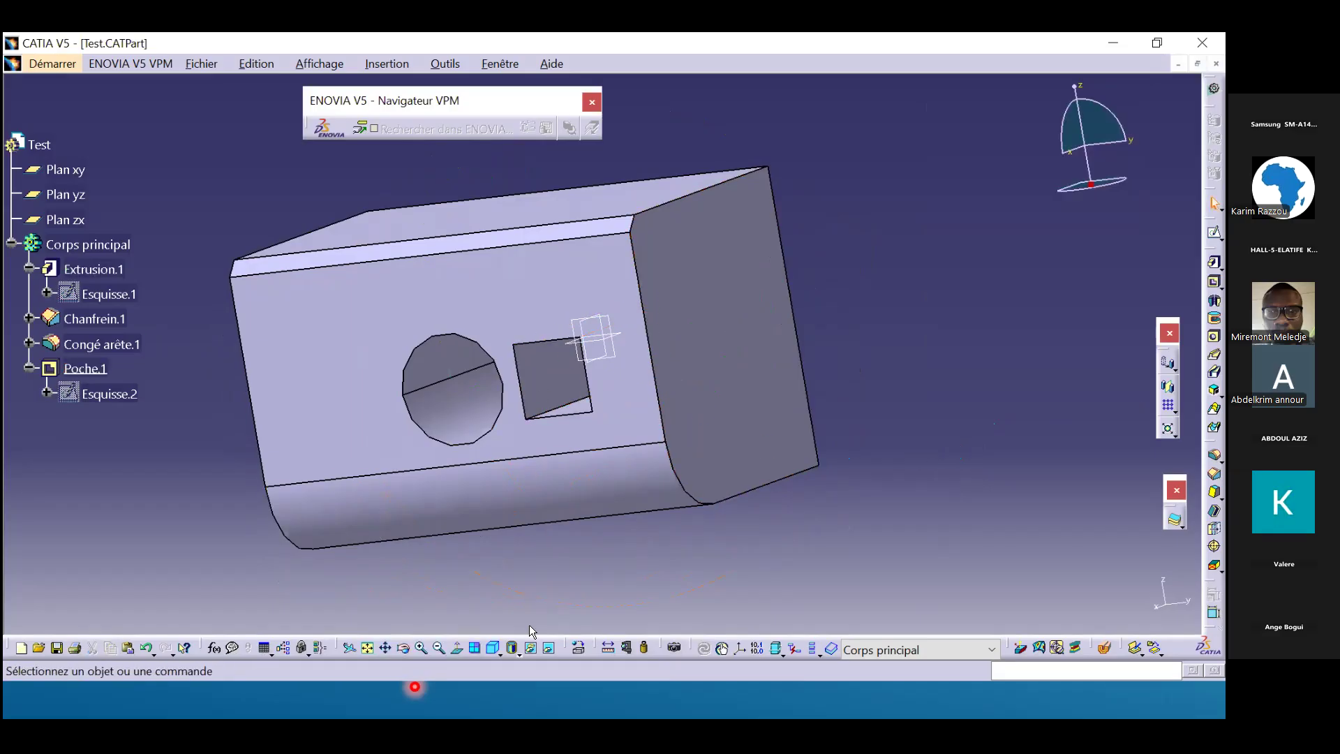
{"action": "left_click", "coordinate": [403, 648]}
{"action": "left_click_drag", "start_coordinate": [463, 499], "coordinate": [504, 513]}
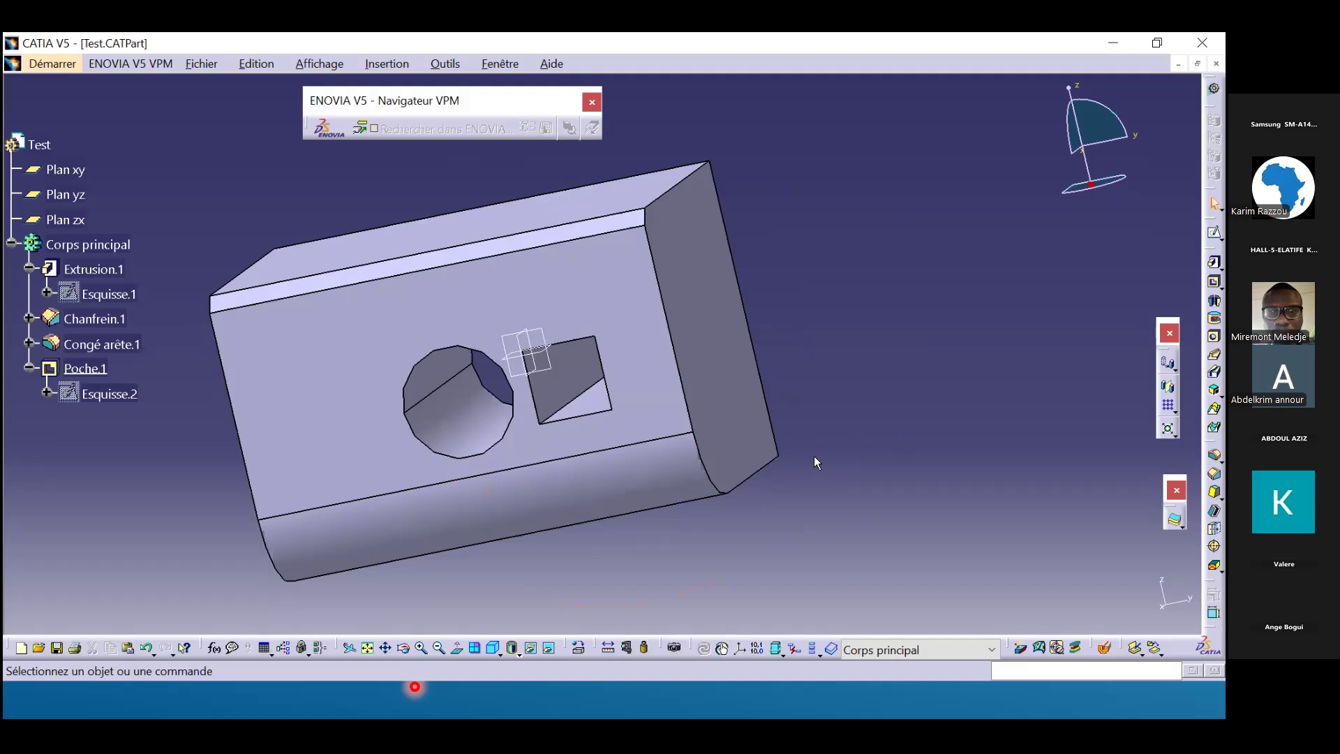
Switch to the PowerPoint slideshow and advance to the guided exercise slide with the flange.
{"action": "key", "text": "alt+Tab"}
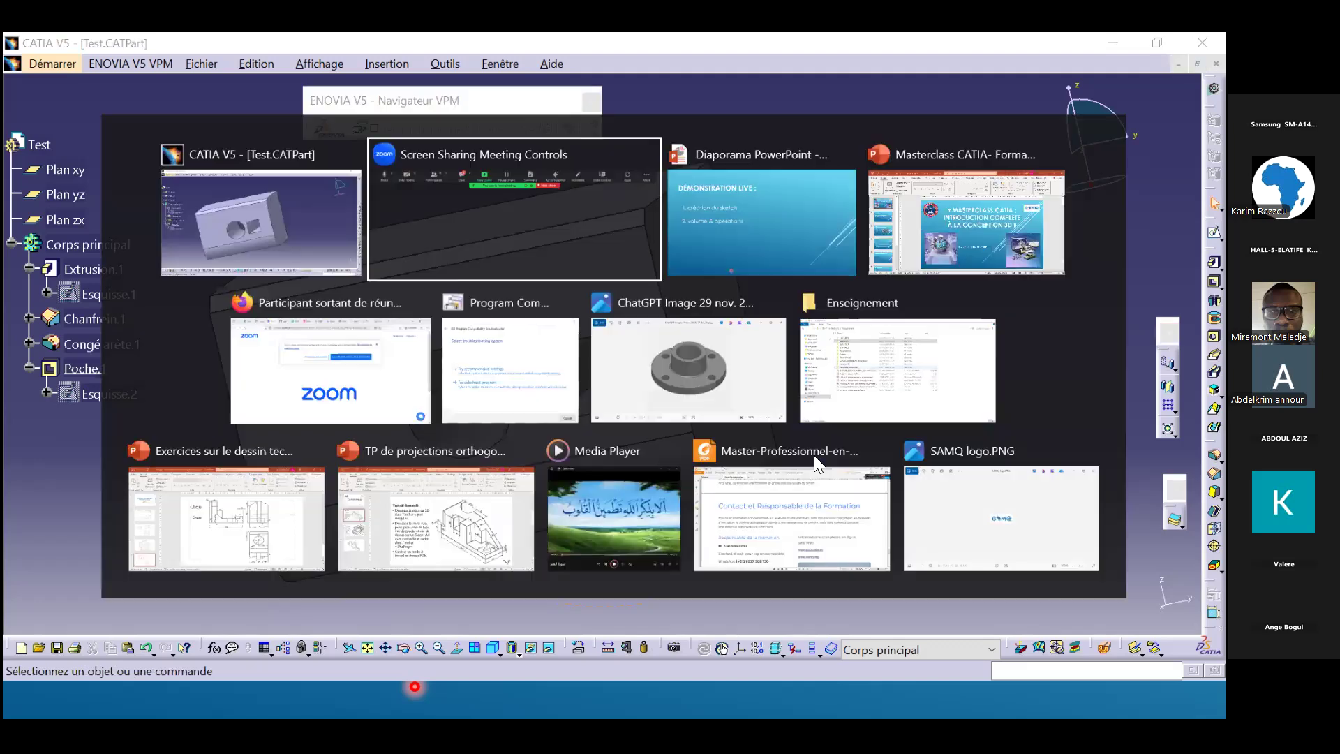
{"action": "key", "text": "alt+Tab"}
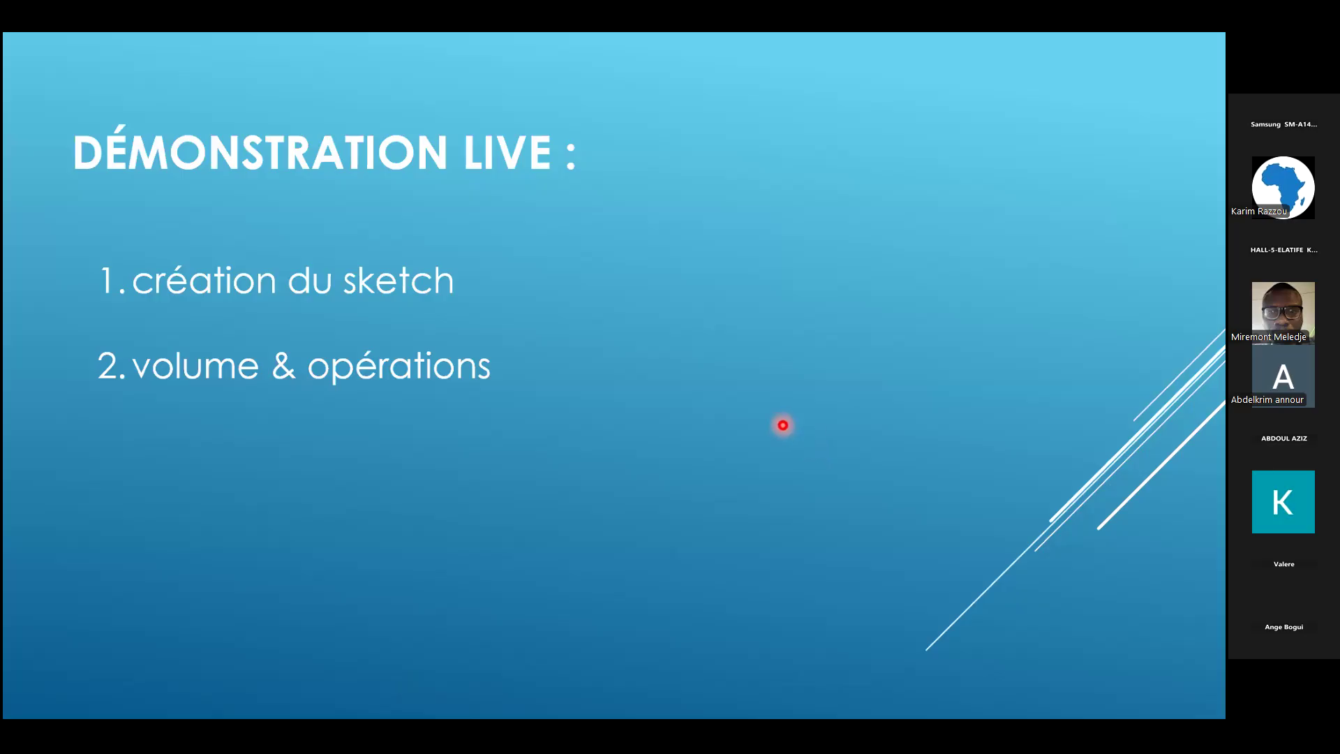
{"action": "key", "text": "Right"}
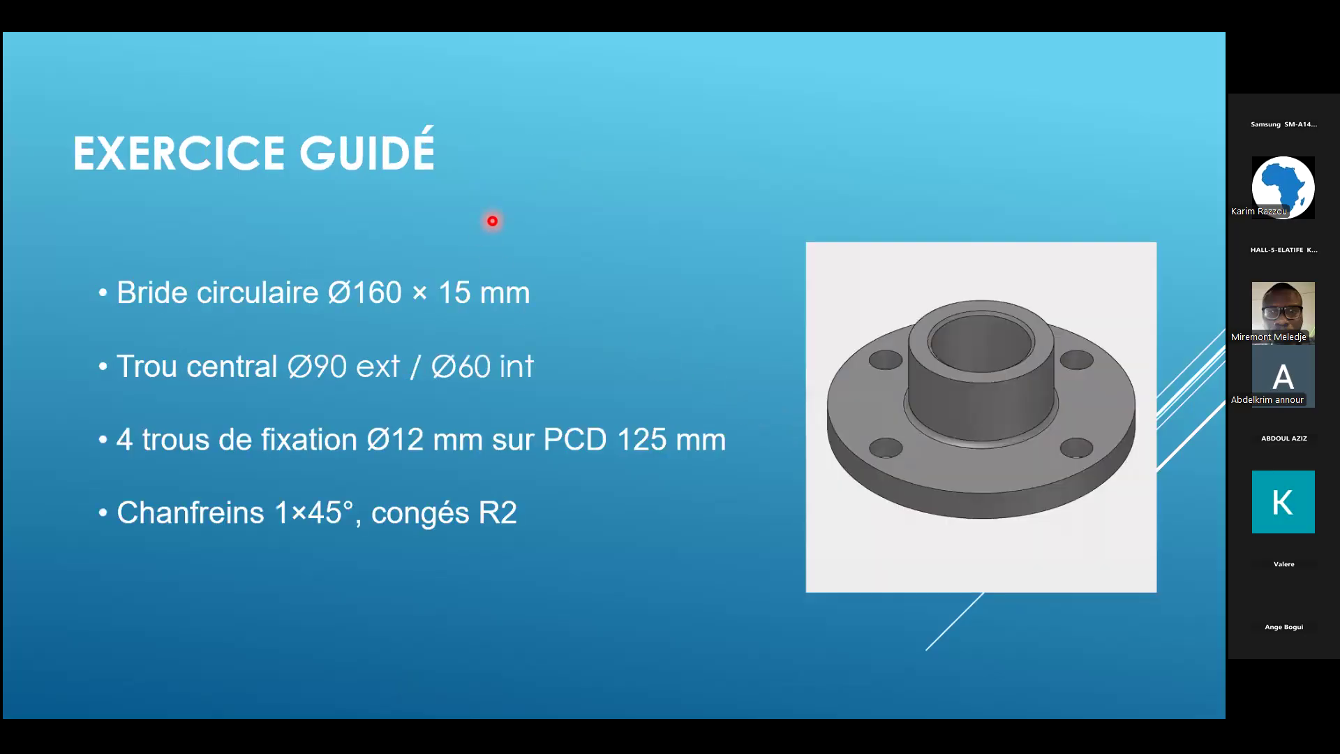
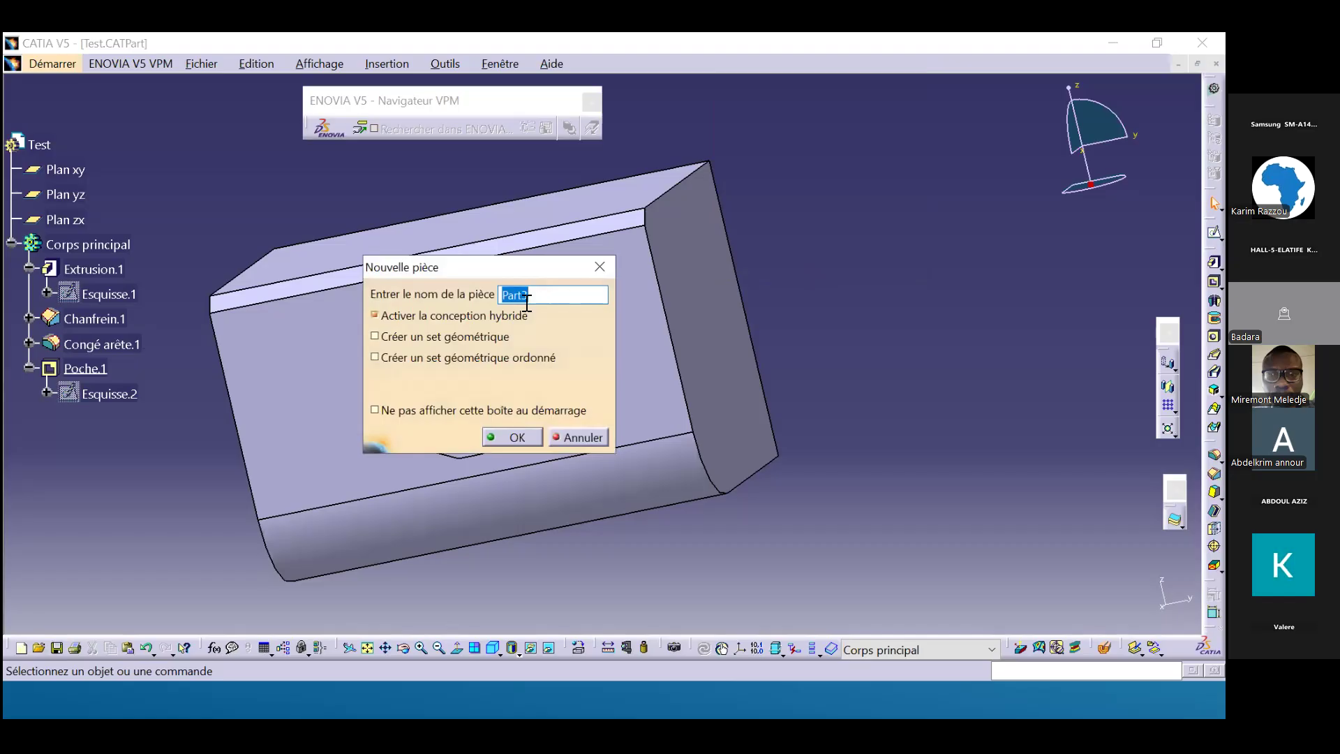
Create a new part named bride and open a sketch on its yz plane.
{"action": "type", "text": "bride"}
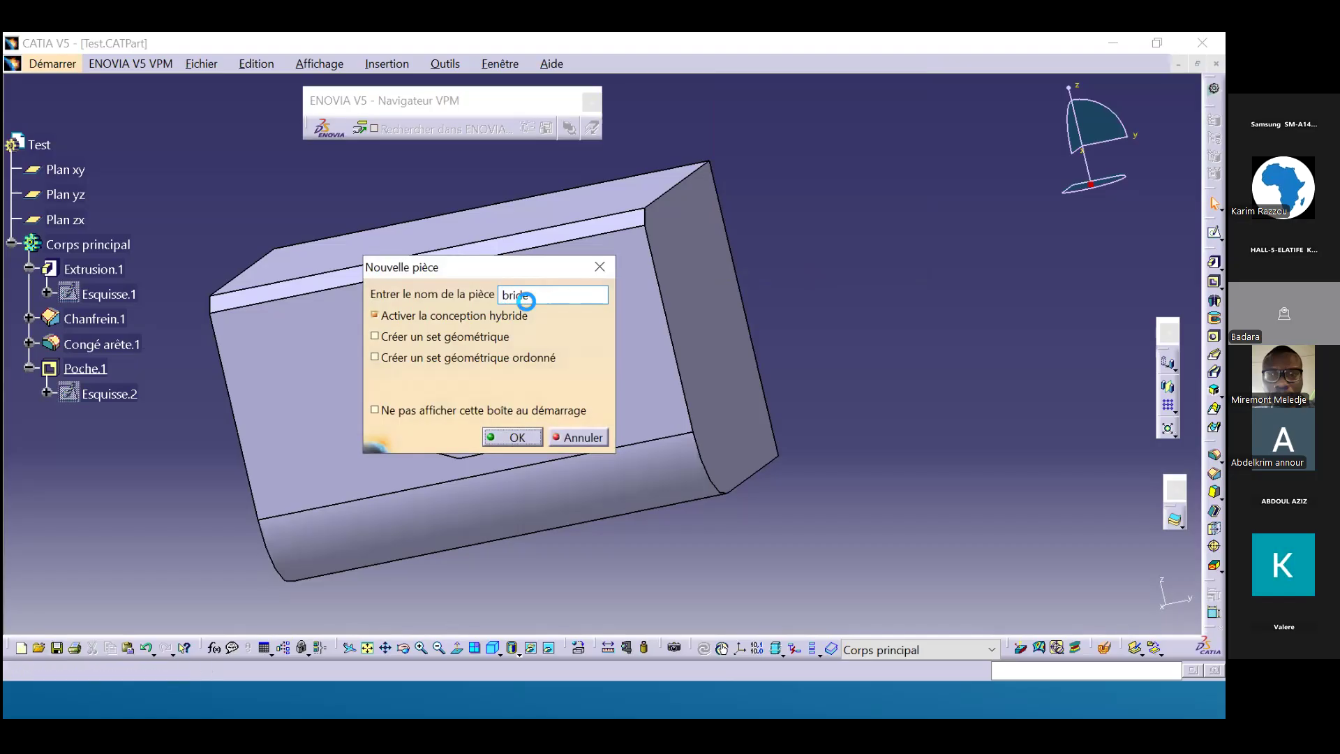
{"action": "key", "text": "Return"}
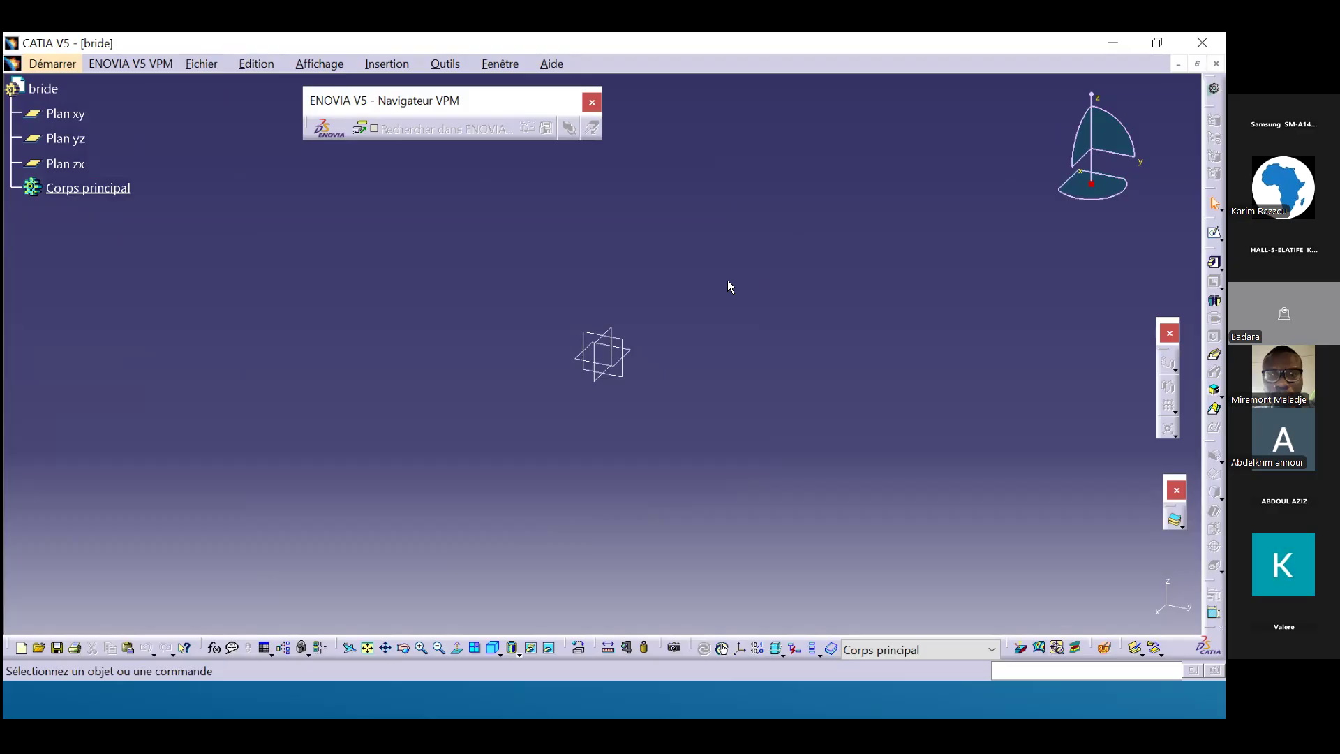
{"action": "left_click", "coordinate": [66, 138]}
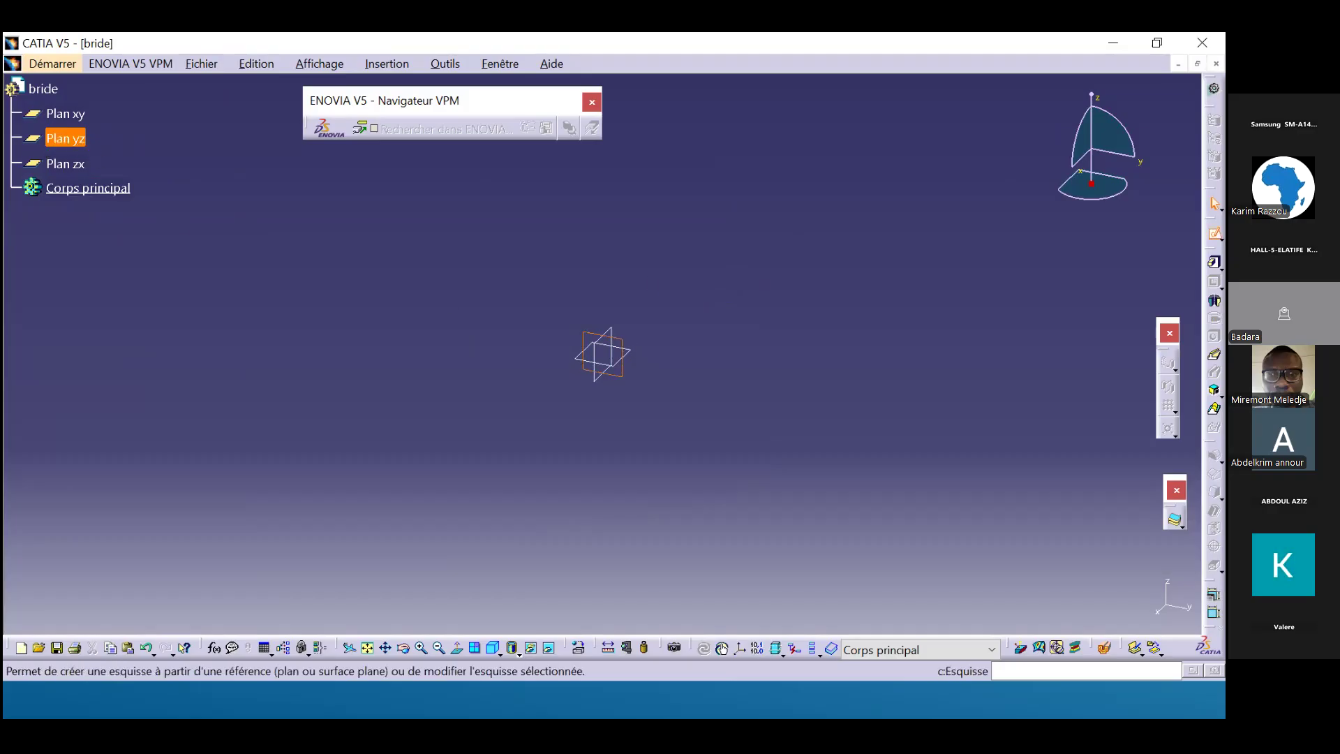
{"action": "left_click", "coordinate": [1214, 232]}
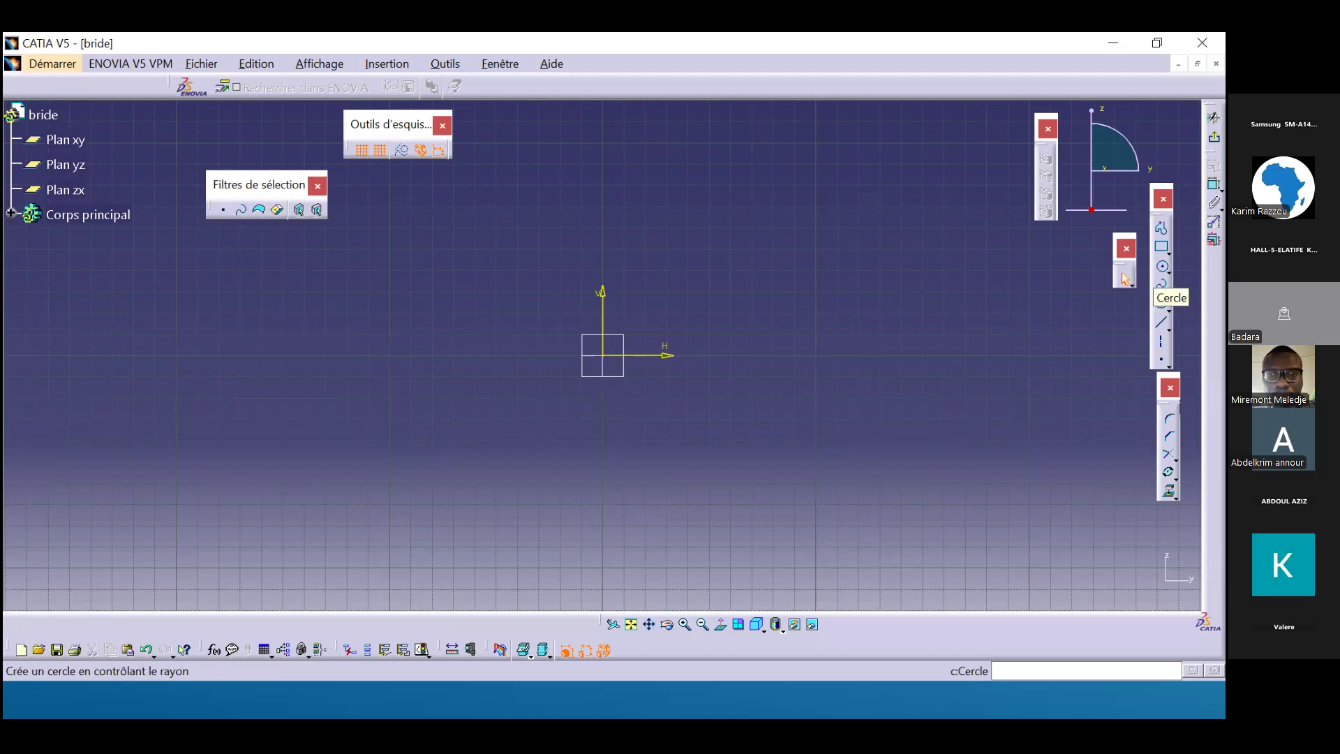
Draw a circle centred on the sketch origin with a radius of about 103 mm and dimension its diameter.
{"action": "left_click", "coordinate": [1162, 266]}
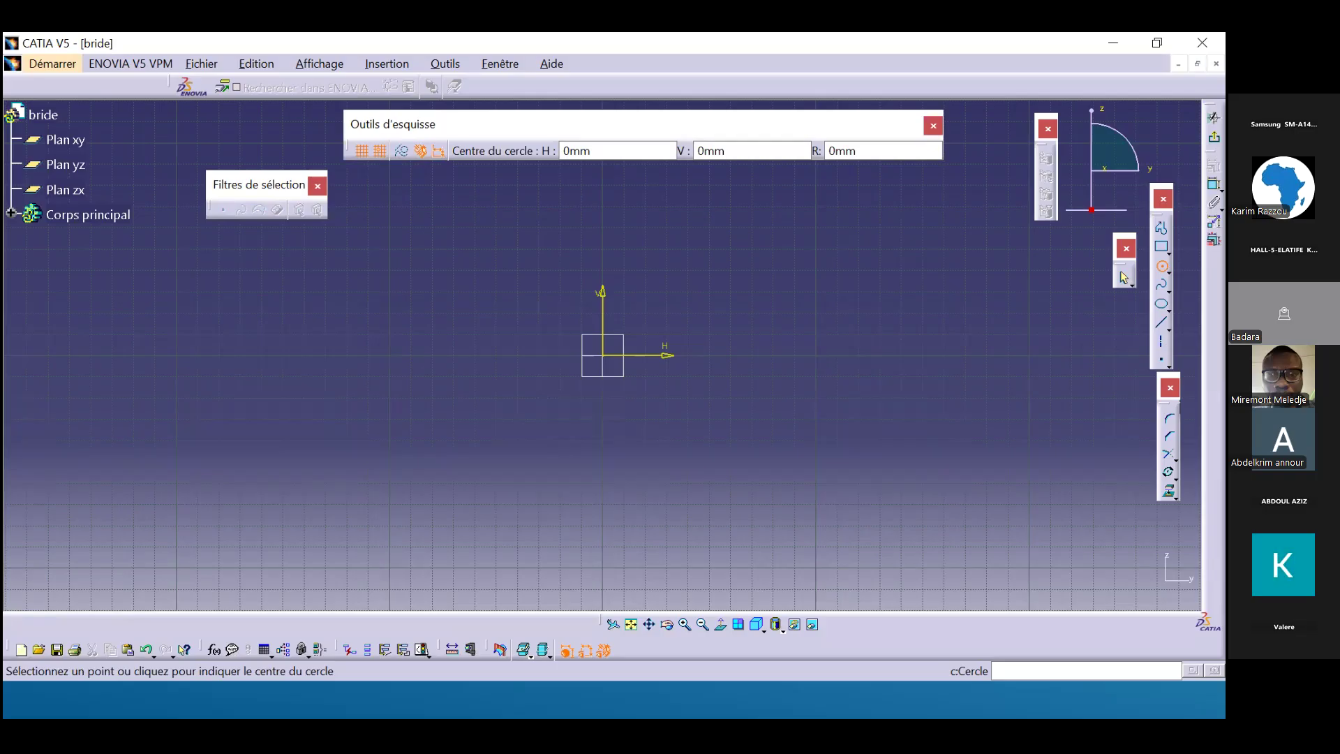
{"action": "left_click", "coordinate": [611, 358]}
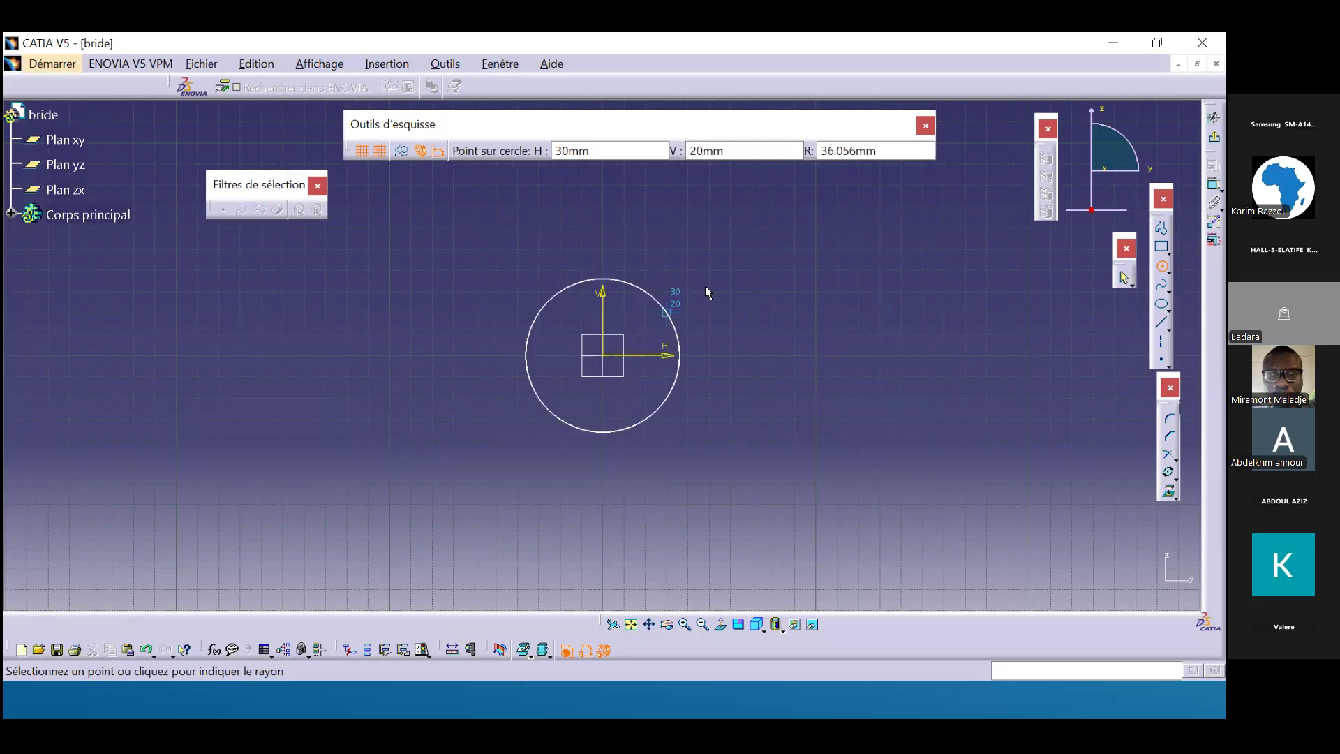
{"action": "middle_click_drag", "start_coordinate": [792, 249], "coordinate": [783, 300]}
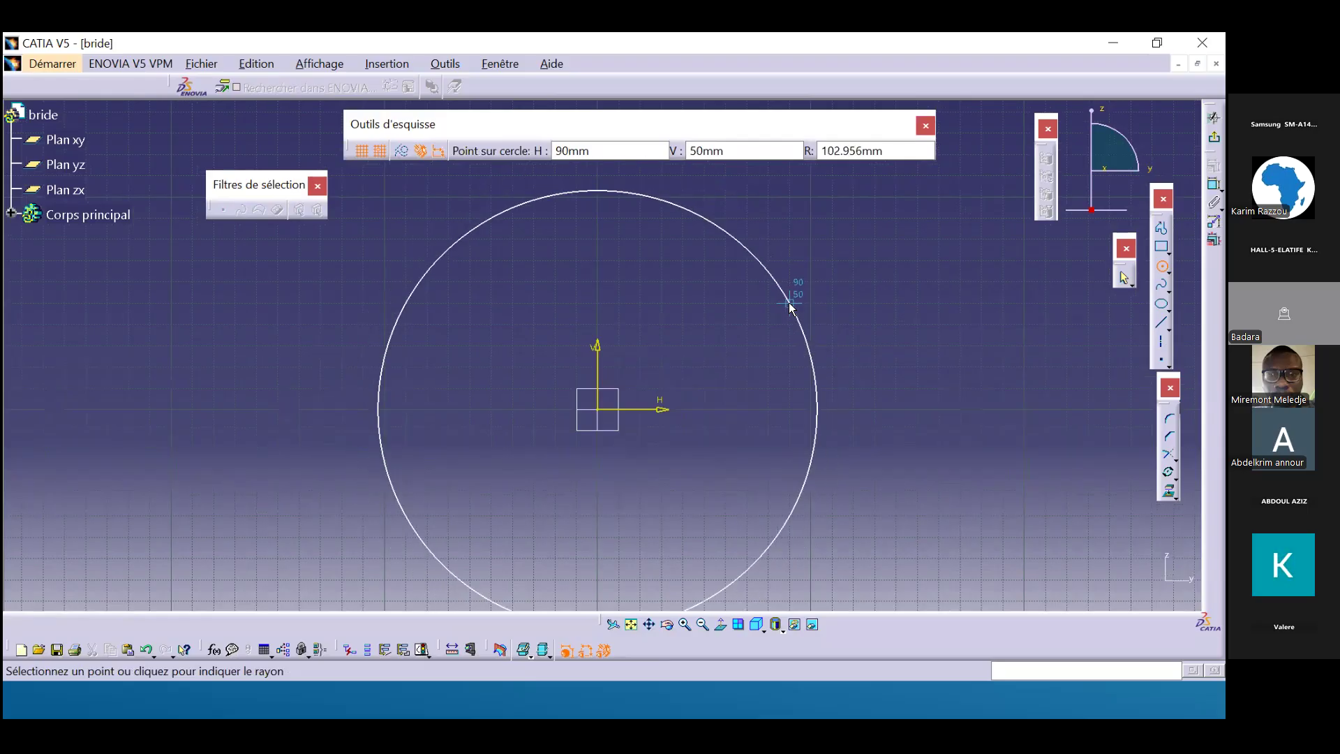
{"action": "left_click", "coordinate": [789, 304]}
{"action": "left_click", "coordinate": [893, 288]}
{"action": "left_click", "coordinate": [787, 296]}
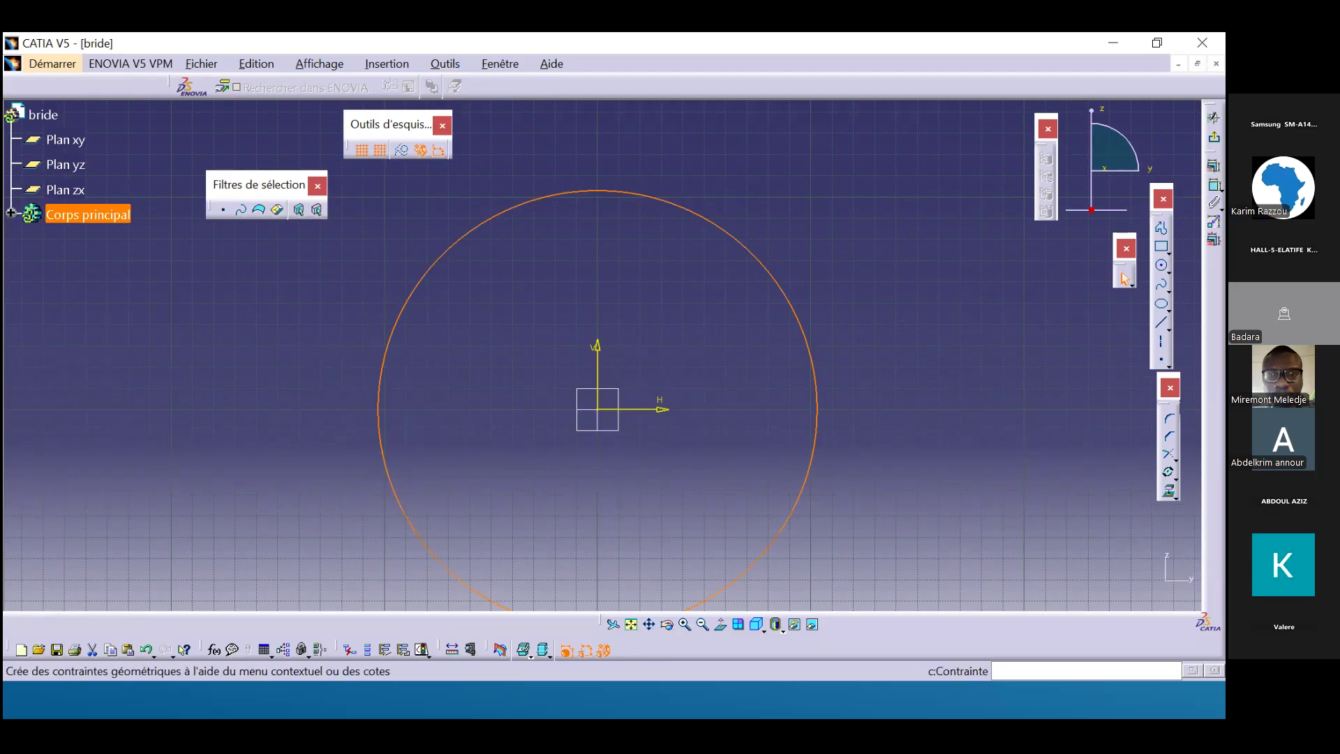
{"action": "left_click", "coordinate": [863, 199]}
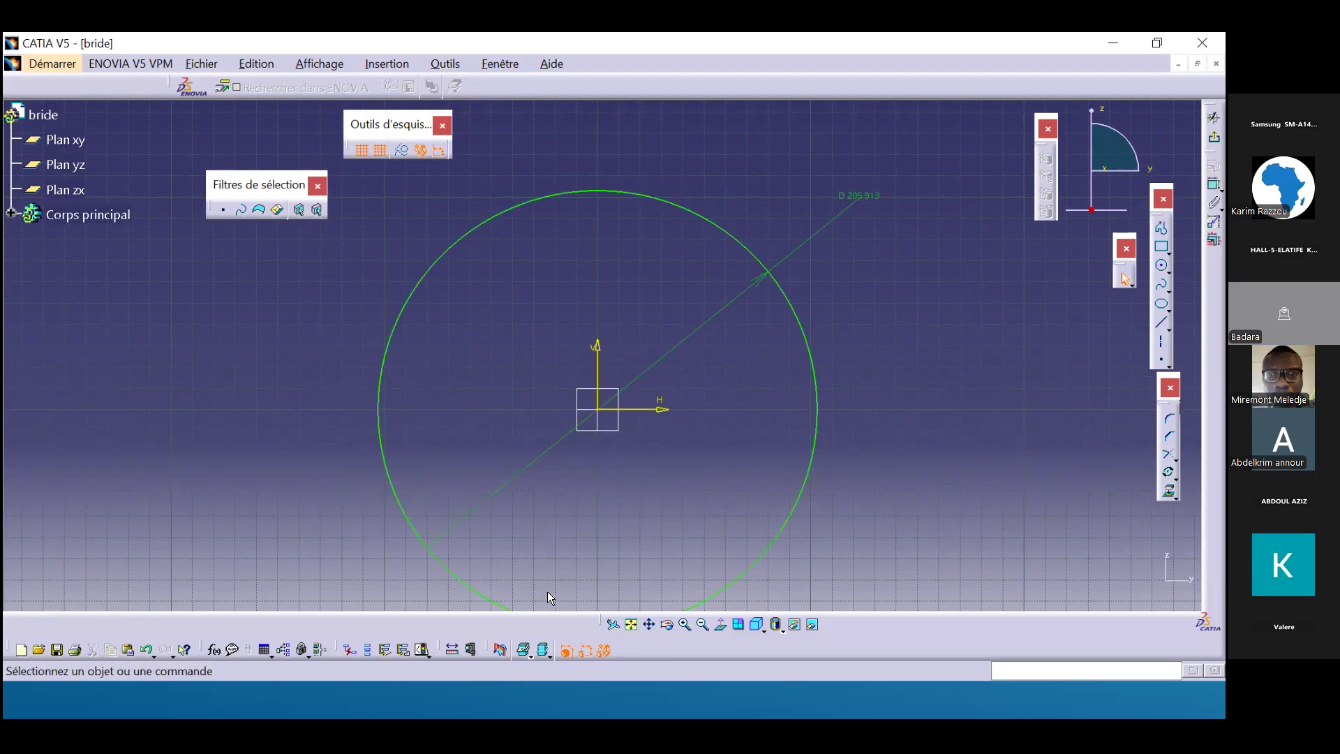
Consult the guided exercise slide in PowerPoint, then return to CATIA and set the circle's diameter to 160 mm.
{"action": "key", "text": "alt+Tab"}
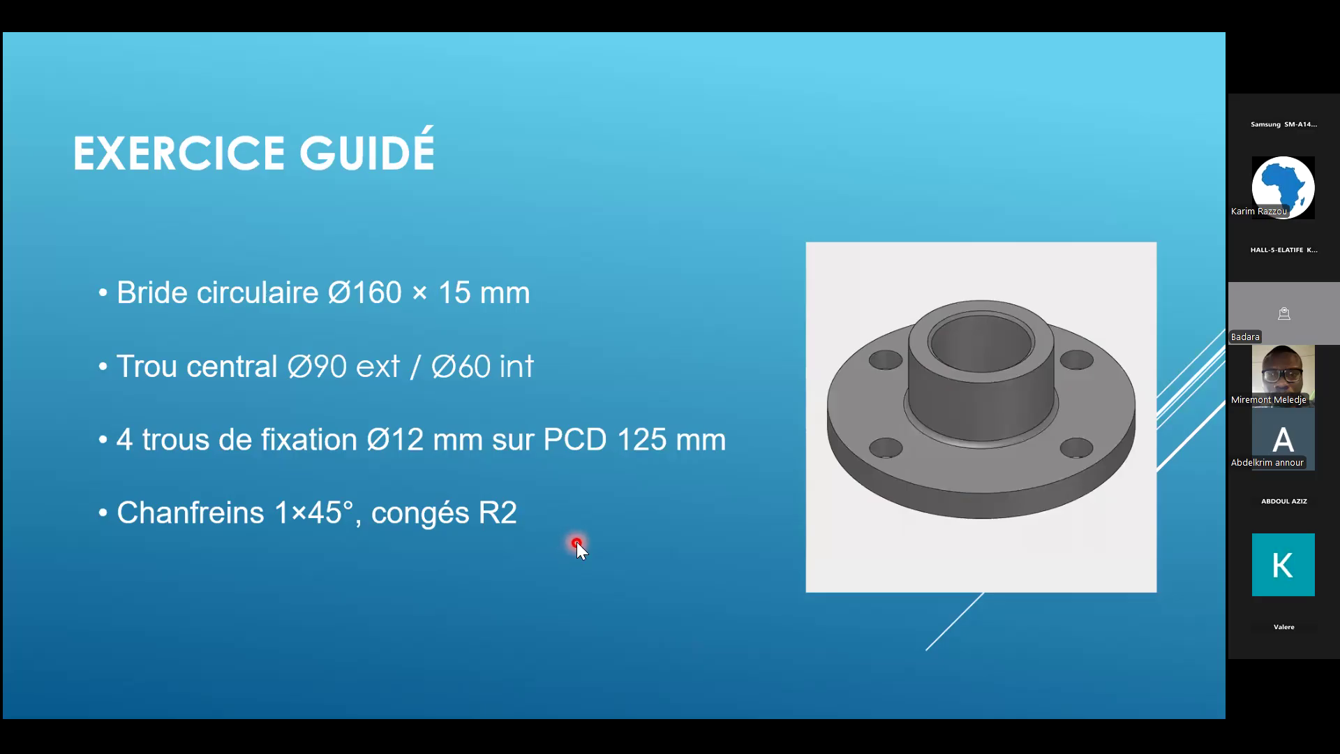
{"action": "key", "text": "alt+Tab"}
{"action": "key", "text": "alt+Tab"}
{"action": "key", "text": "alt+Tab"}
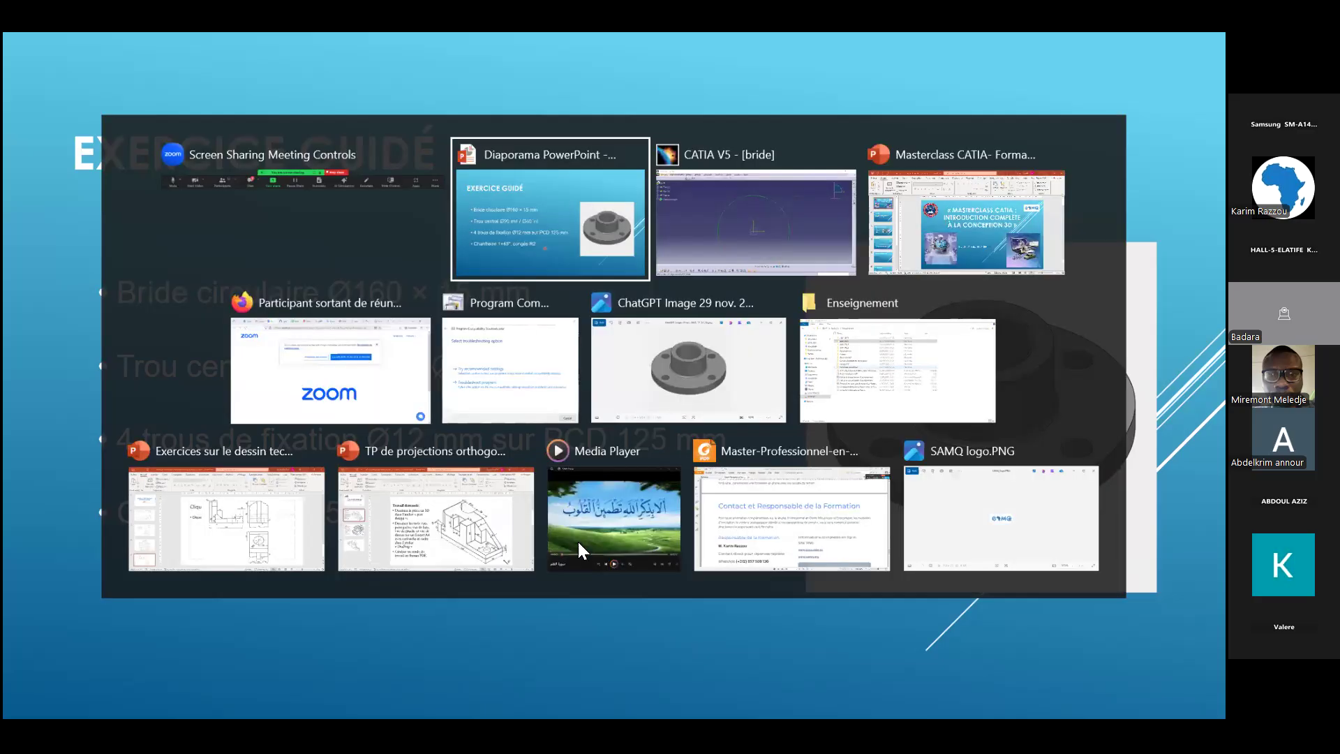
{"action": "key", "text": "alt+Tab"}
{"action": "double_click", "coordinate": [865, 200]}
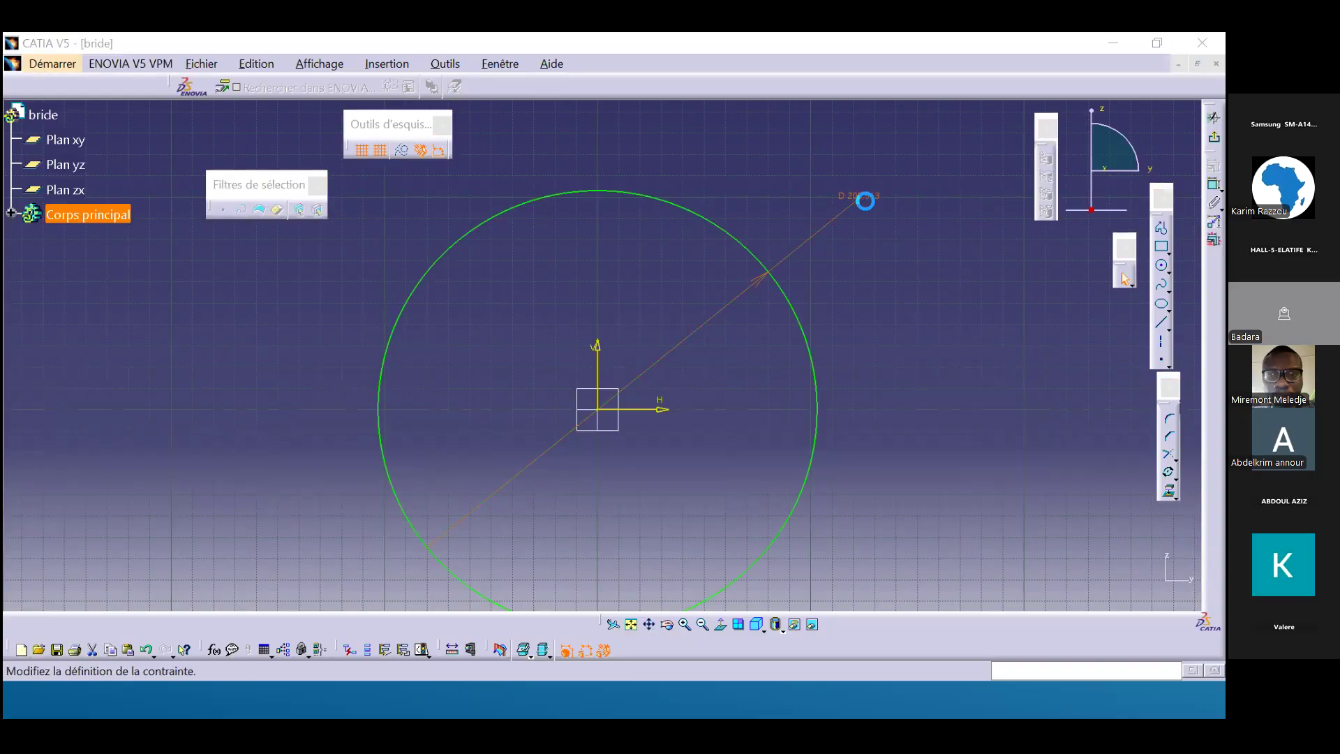
{"action": "type", "text": "160"}
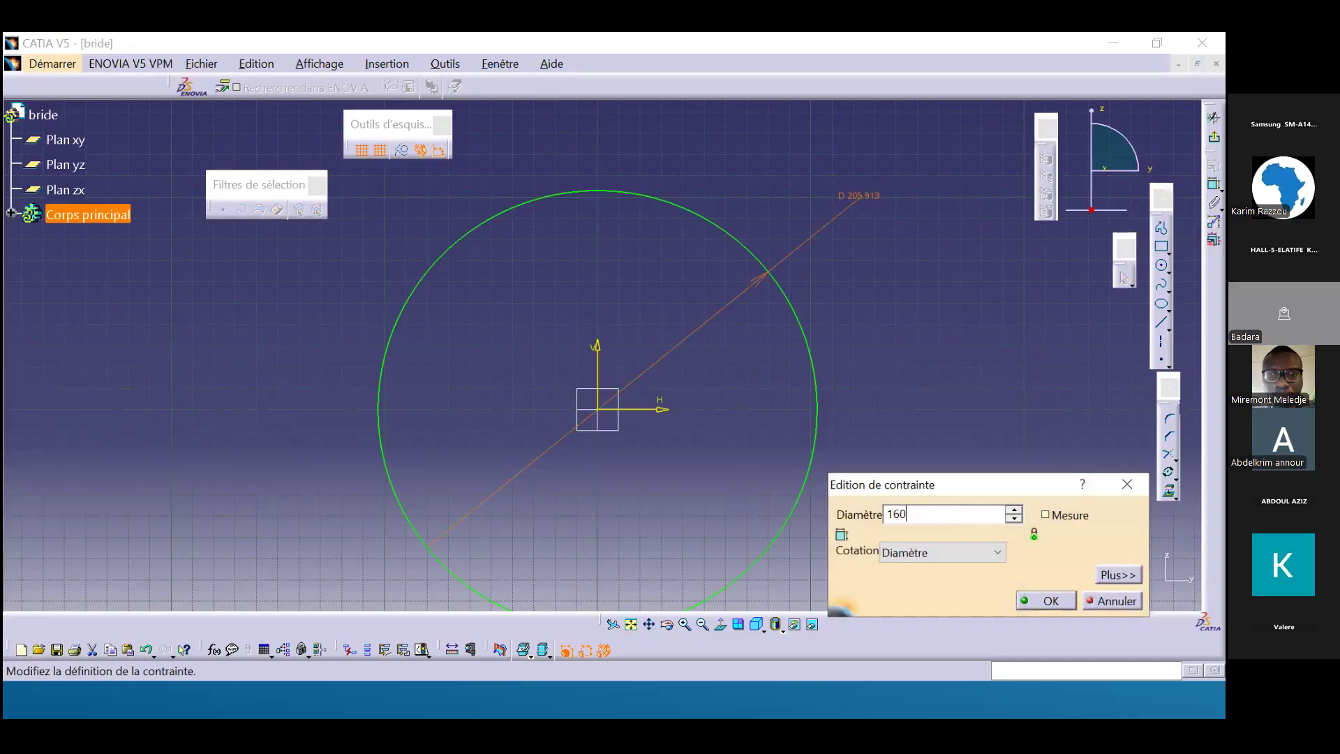
{"action": "key", "text": "Return"}
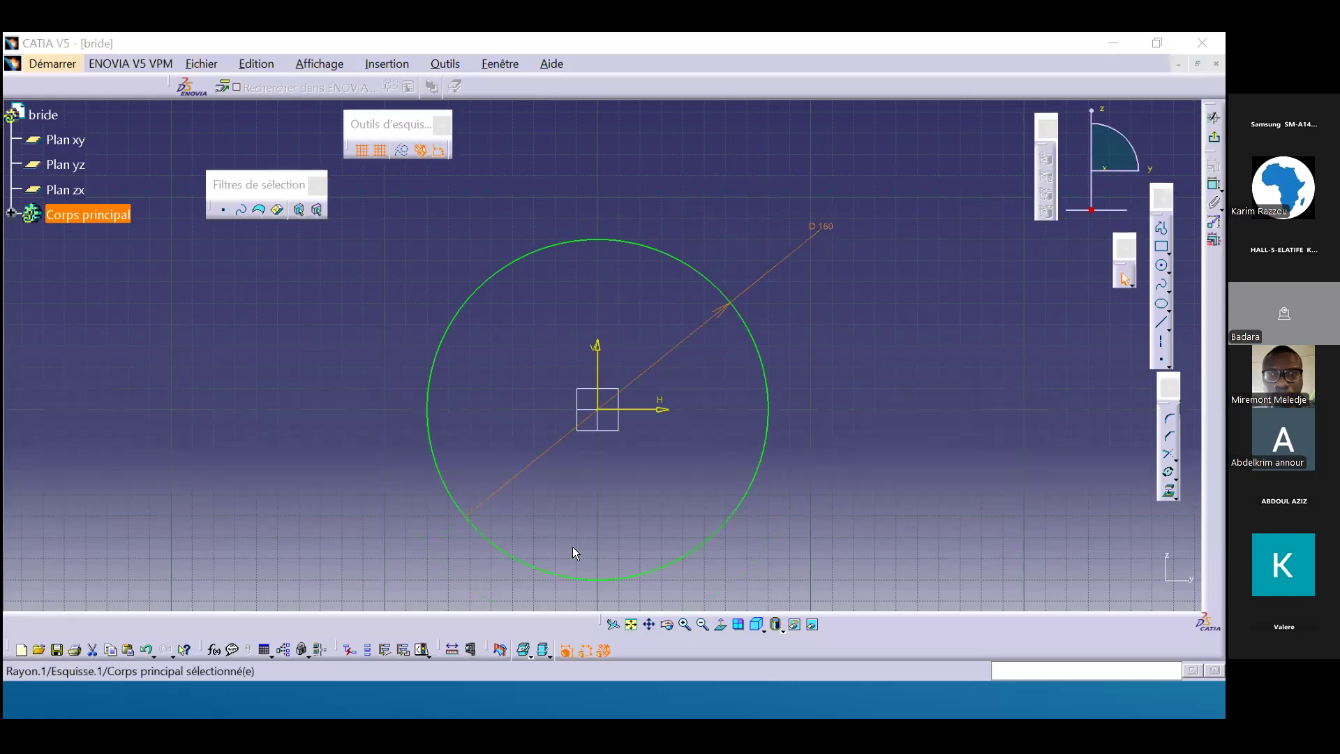
{"action": "left_click", "coordinate": [631, 625]}
{"action": "left_click", "coordinate": [632, 624]}
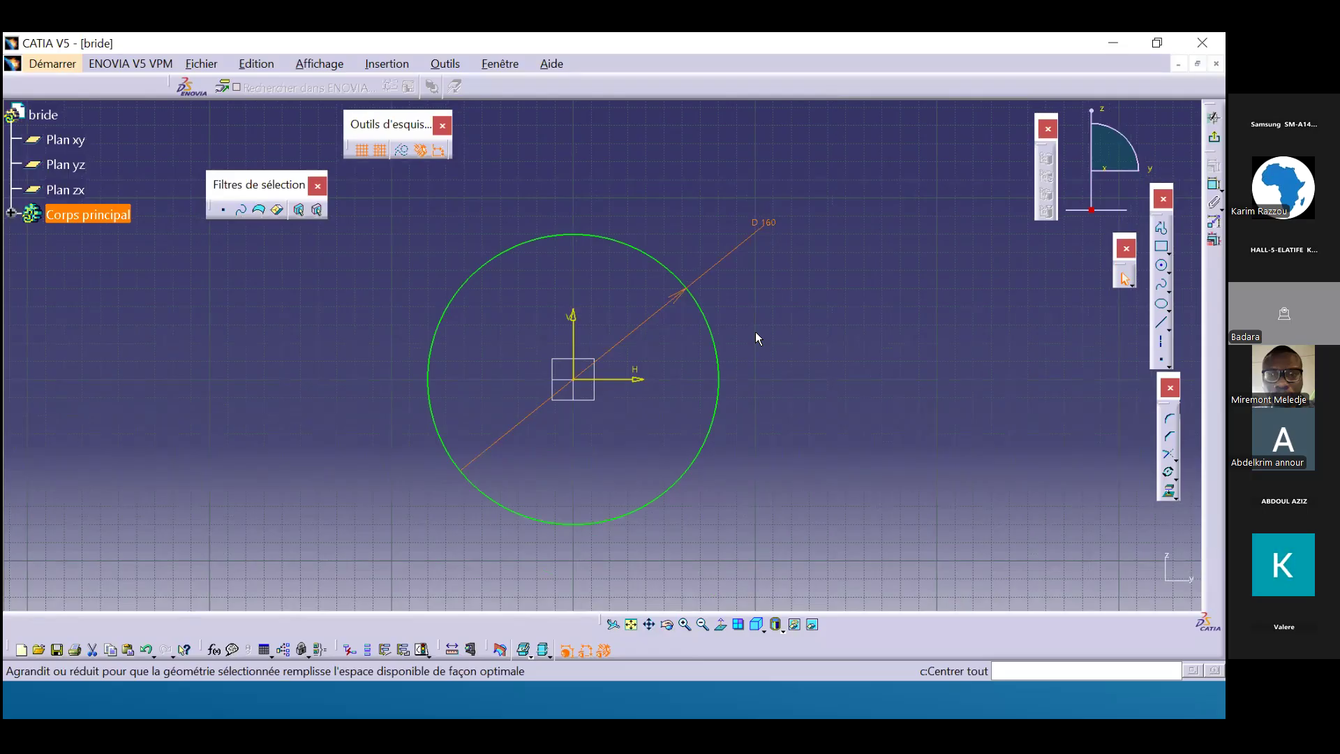
{"action": "left_click", "coordinate": [334, 699]}
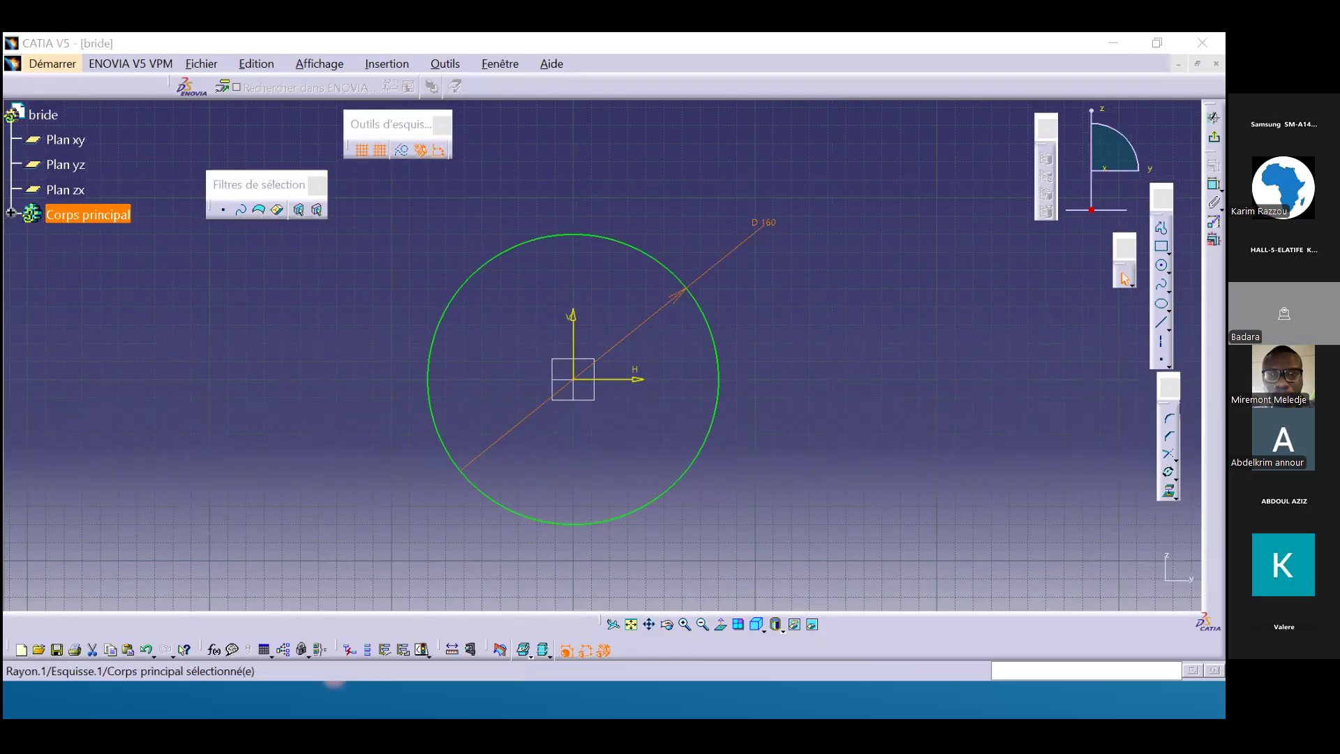
Exit the sketch and extrude the circle 15 mm, consulting the exercise slide for the thickness.
{"action": "left_click", "coordinate": [1215, 138]}
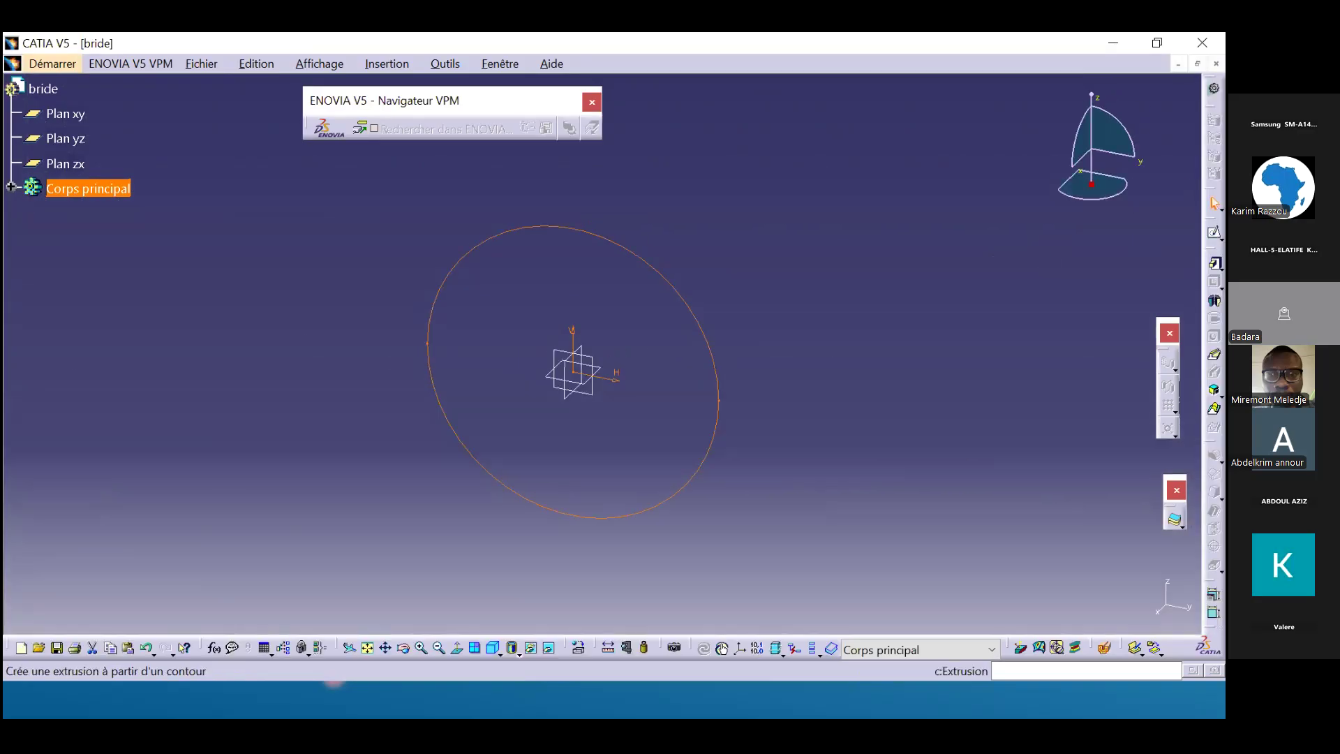
{"action": "left_click", "coordinate": [1214, 263]}
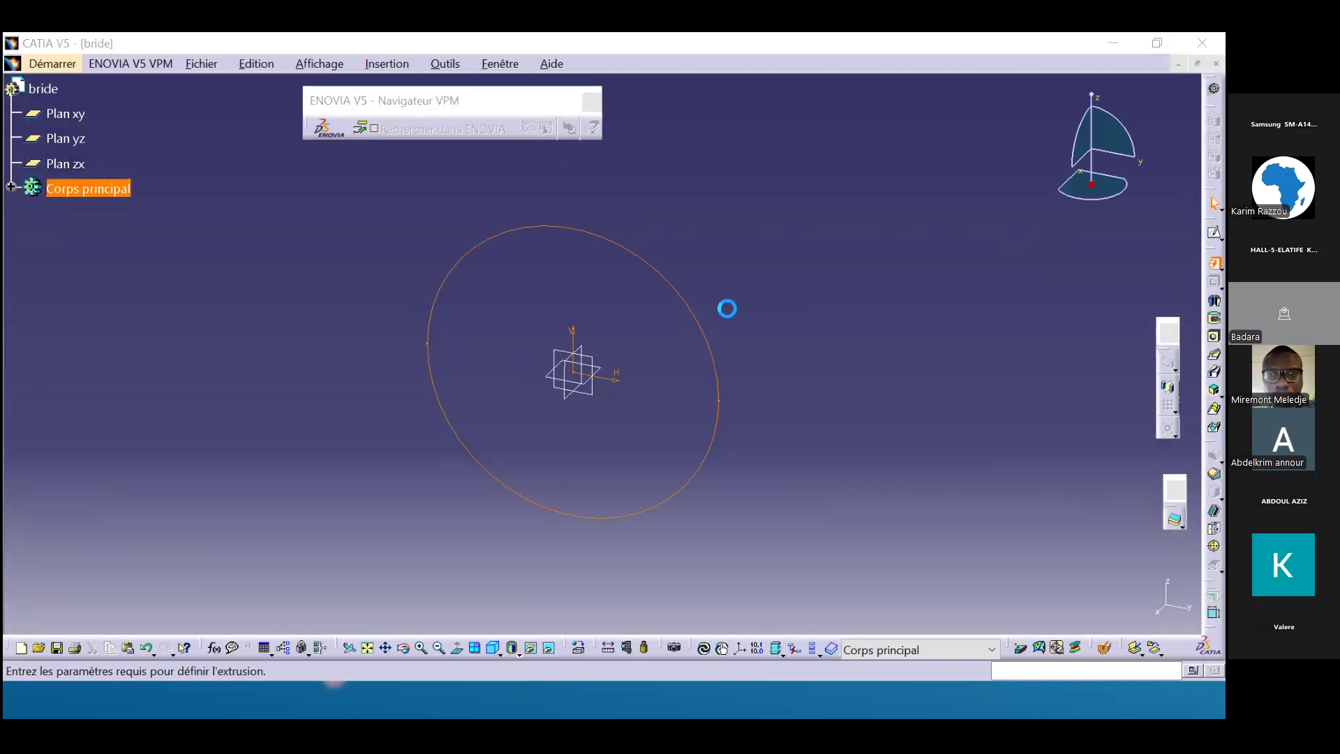
{"action": "key", "text": "alt+Tab"}
{"action": "key", "text": "alt+Tab"}
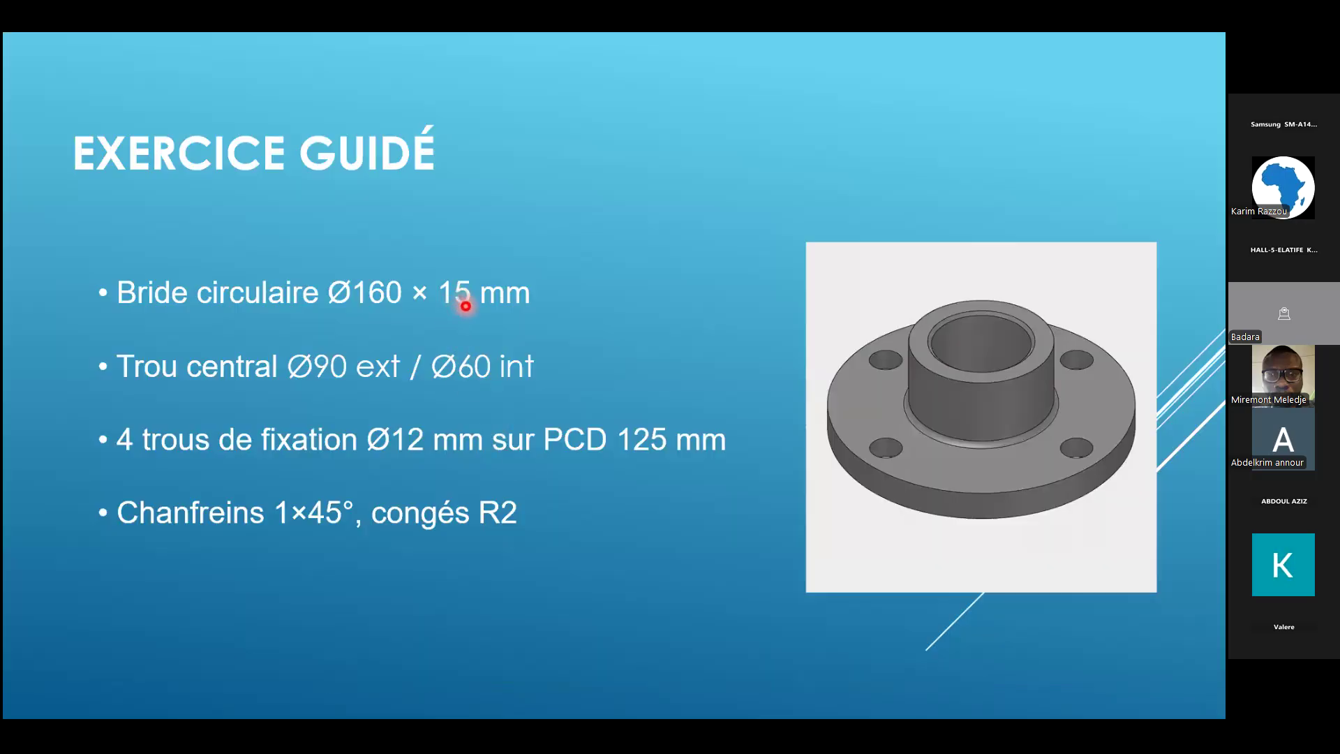
{"action": "key", "text": "alt+Tab"}
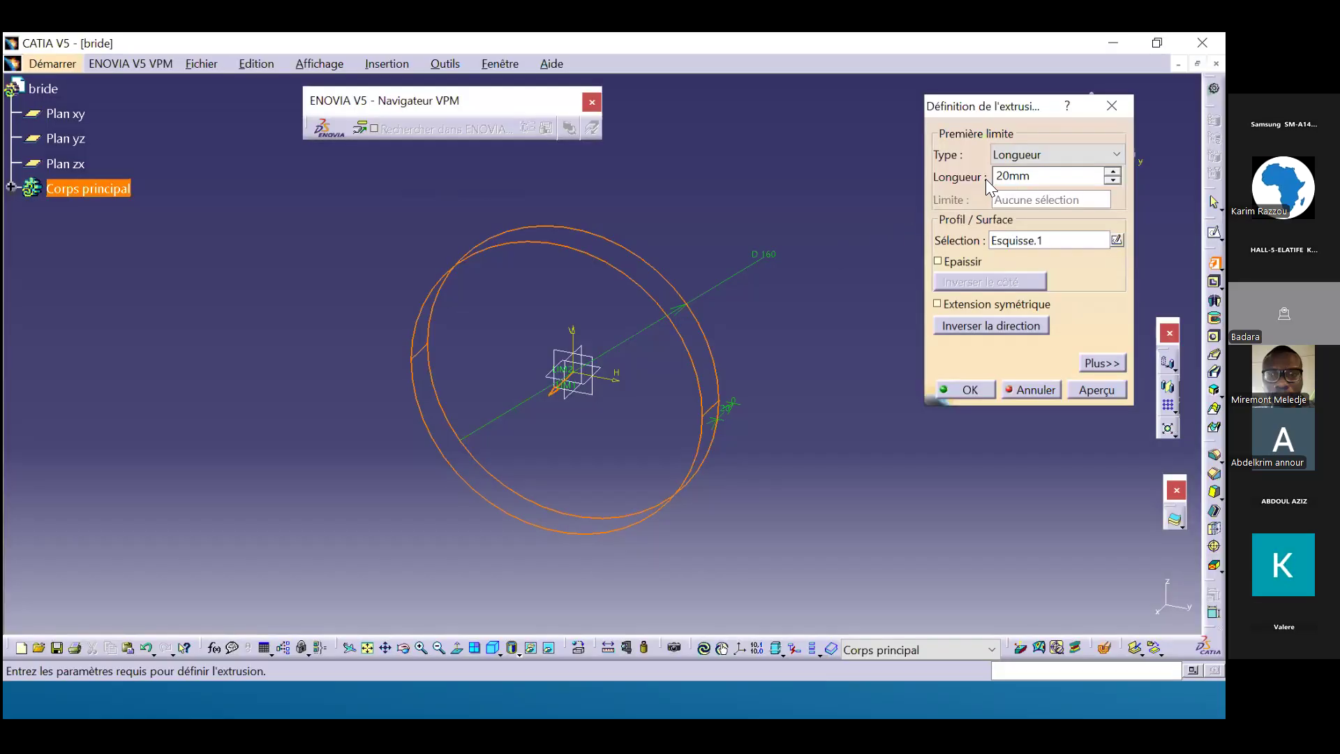
{"action": "left_click_drag", "start_coordinate": [1048, 175], "coordinate": [973, 177]}
{"action": "type", "text": "15"}
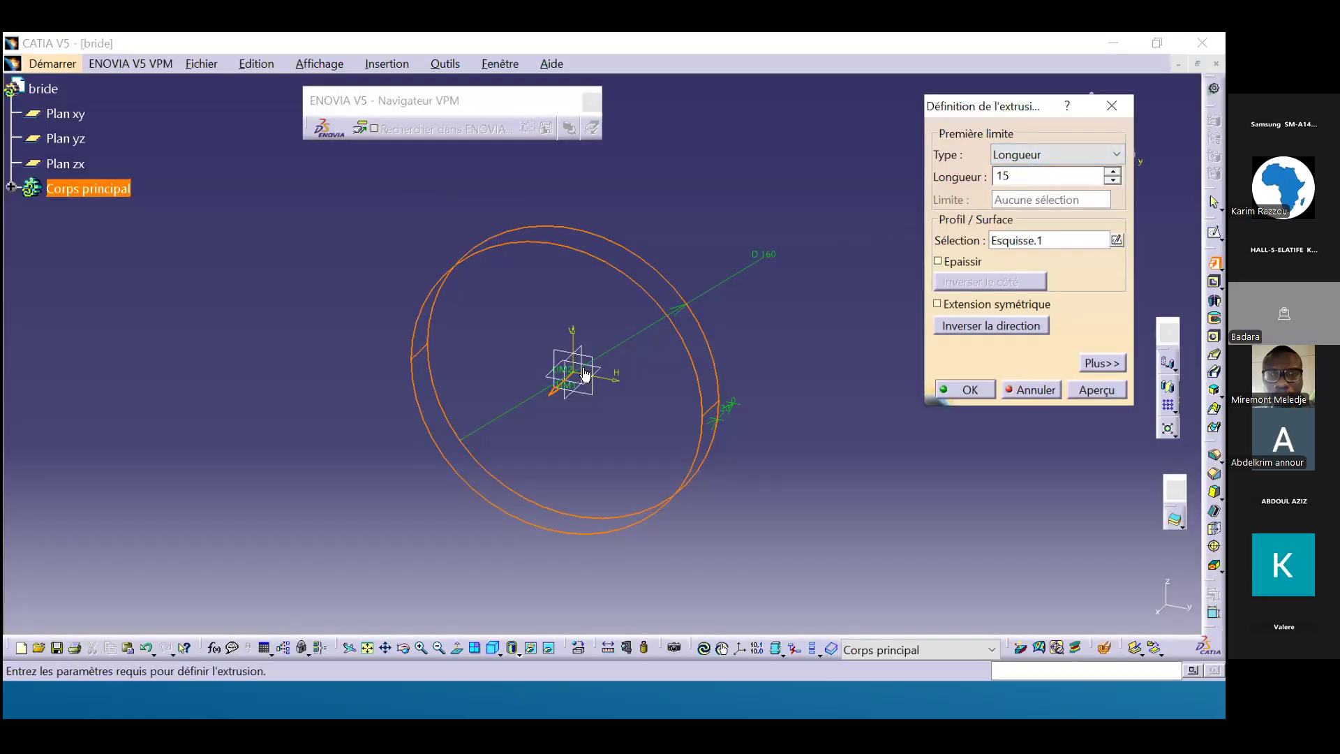
{"action": "middle_click_drag", "start_coordinate": [624, 325], "coordinate": [482, 446]}
{"action": "middle_click_drag", "start_coordinate": [579, 382], "coordinate": [752, 293]}
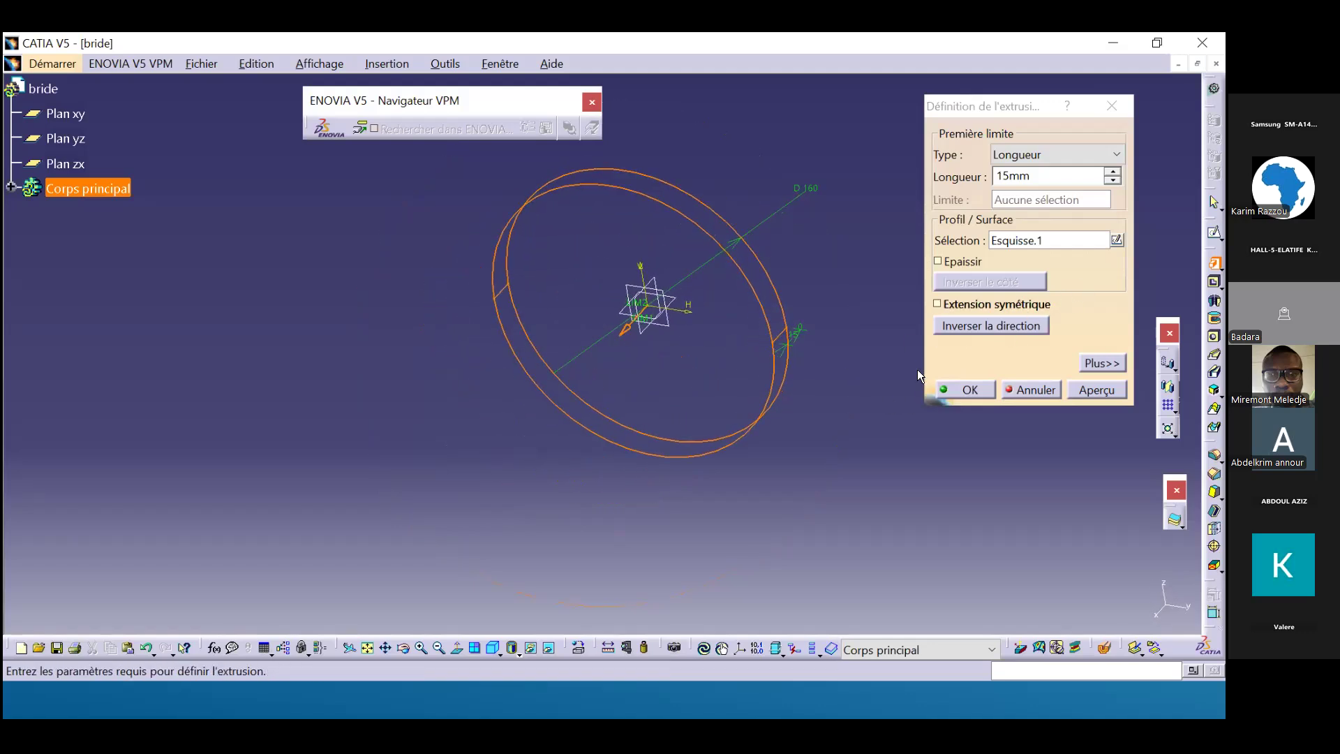
{"action": "left_click_drag", "start_coordinate": [996, 98], "coordinate": [970, 64]}
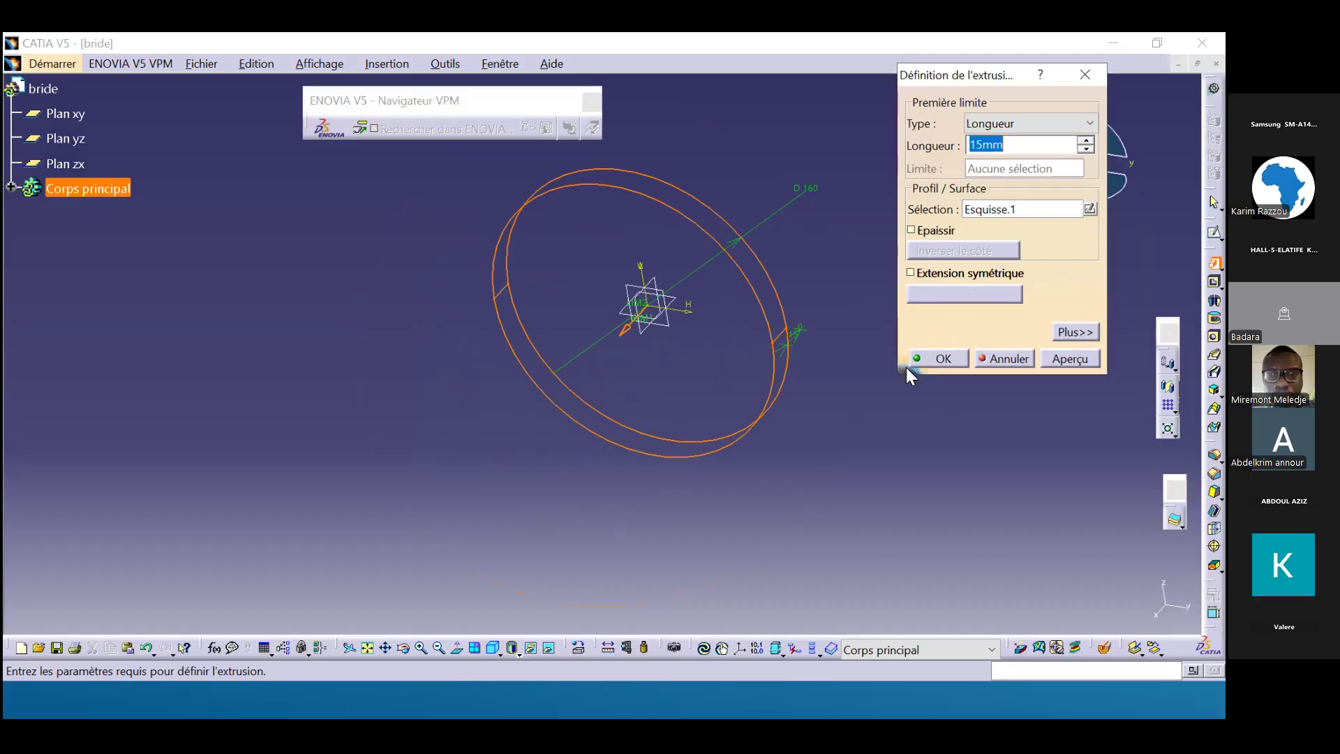
{"action": "left_click", "coordinate": [925, 353]}
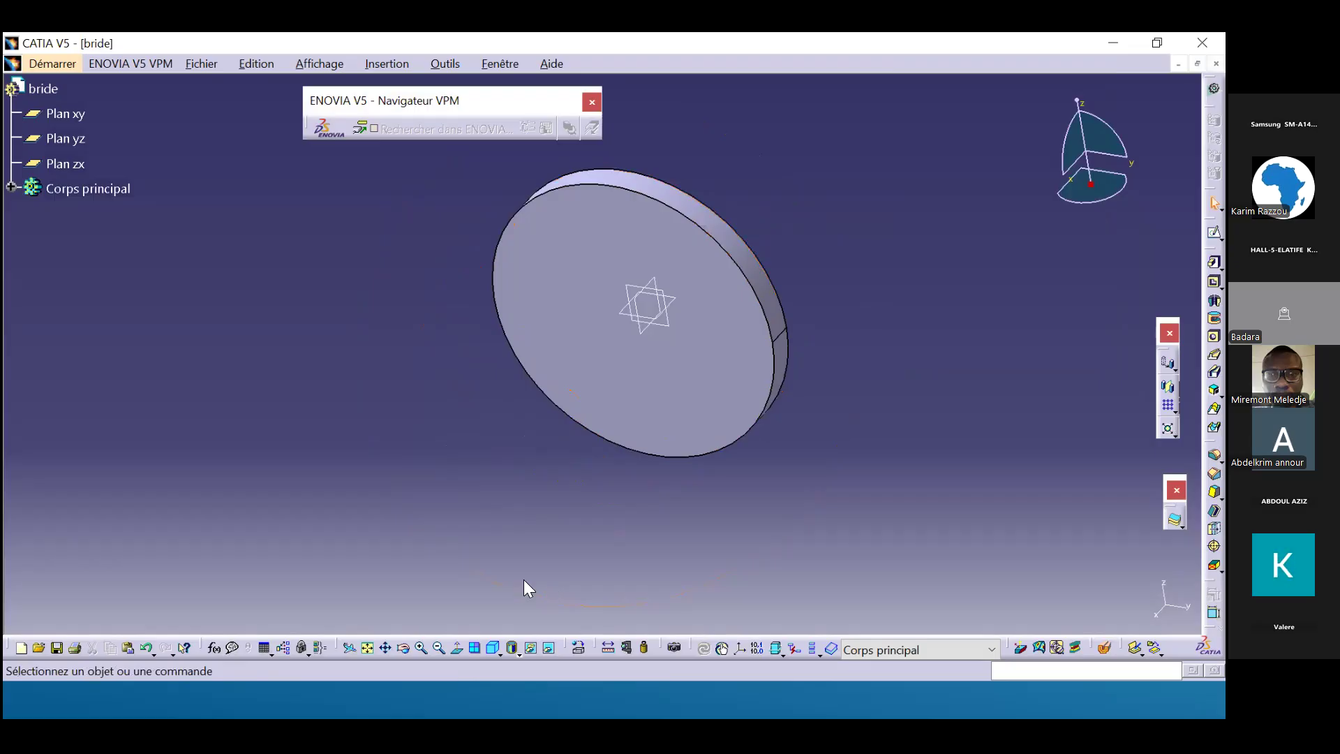
Check the exercise slide, then sketch an origin-centred circle with a diameter of about 72 mm on the disc's front face.
{"action": "key", "text": "alt+Tab"}
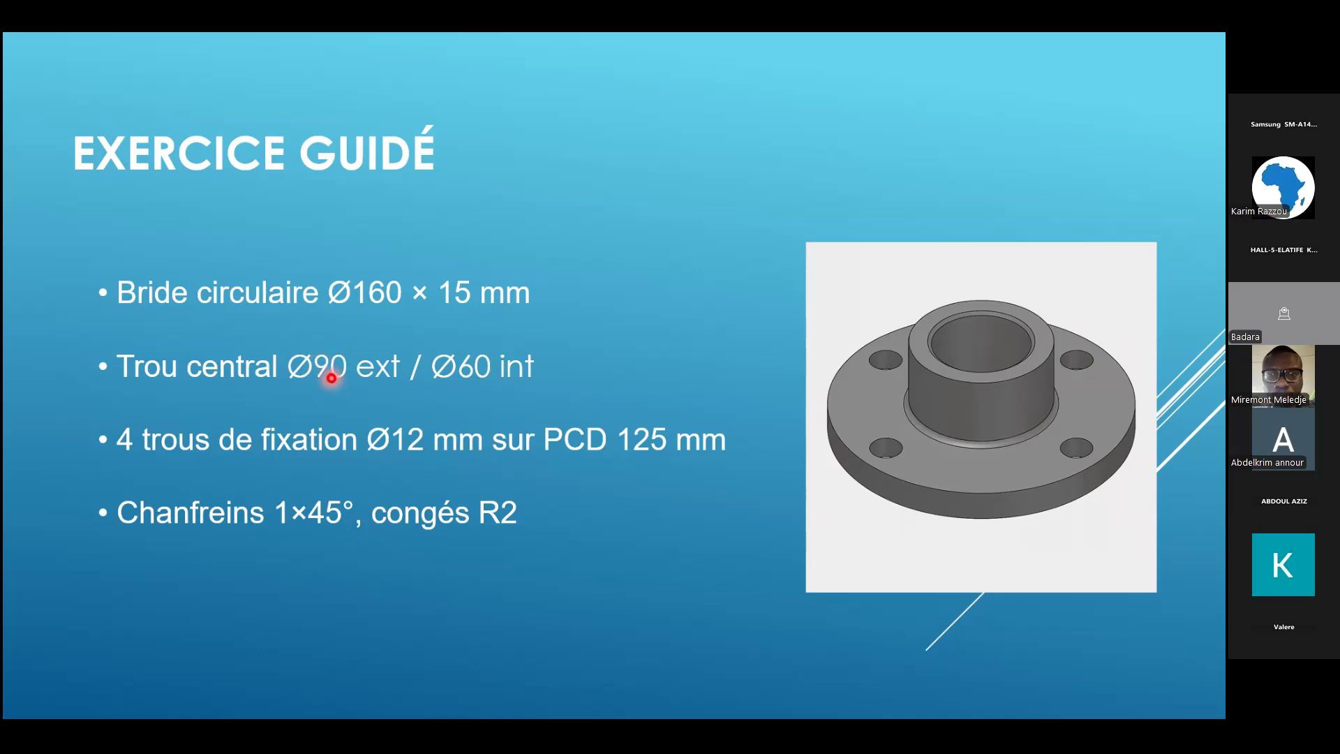
{"action": "key", "text": "alt+Tab"}
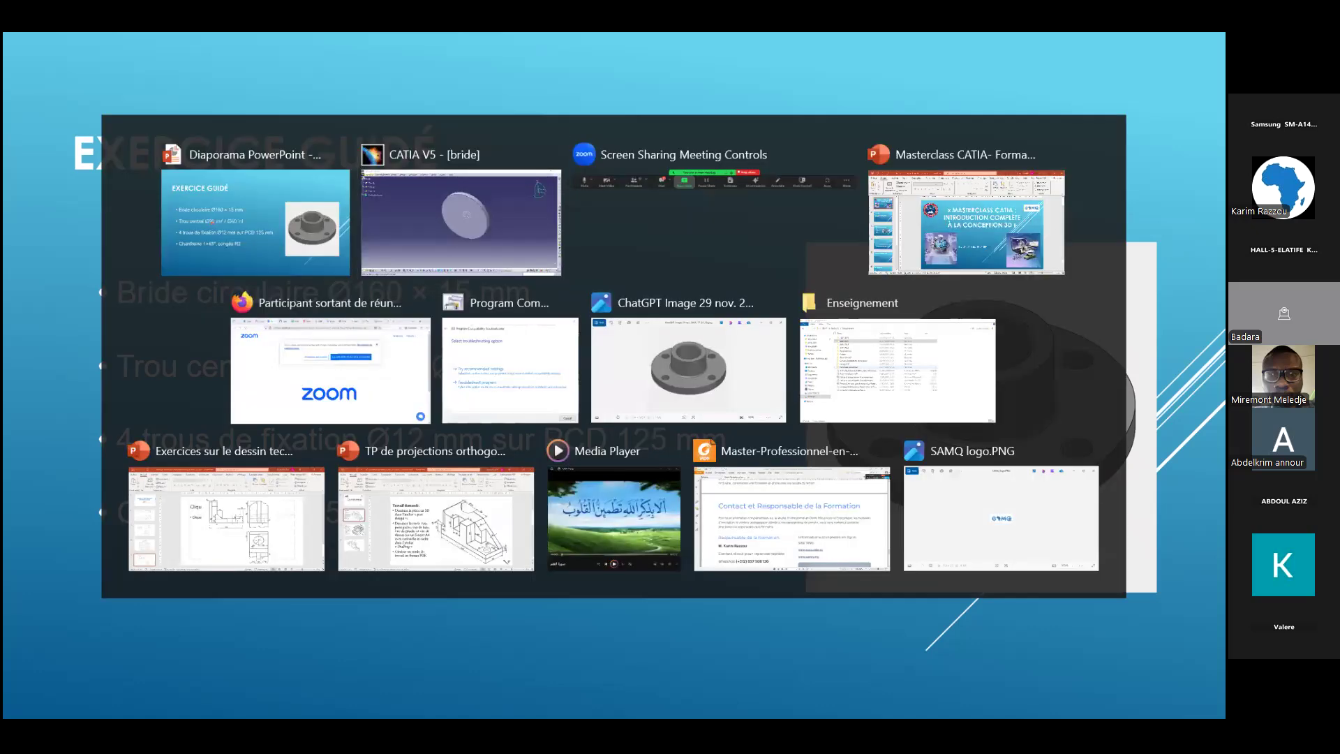
{"action": "left_click", "coordinate": [617, 243]}
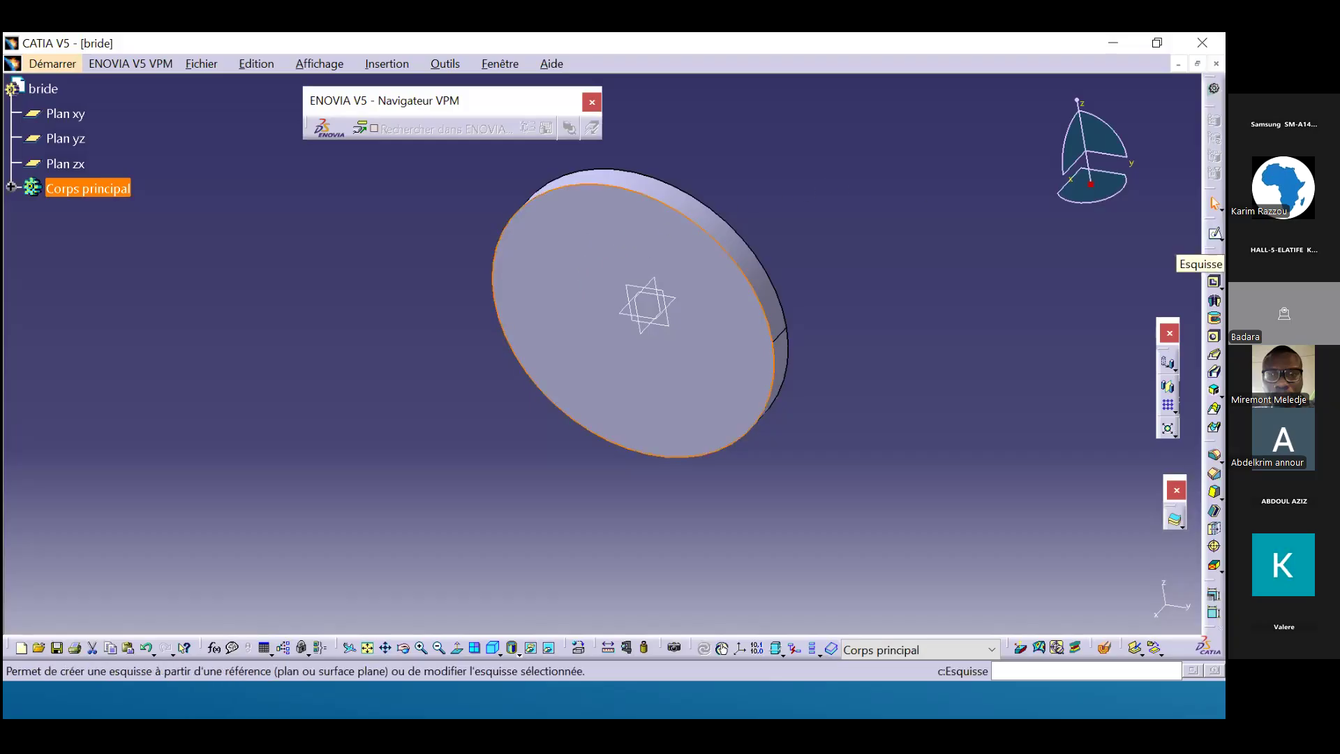
{"action": "left_click", "coordinate": [1214, 234]}
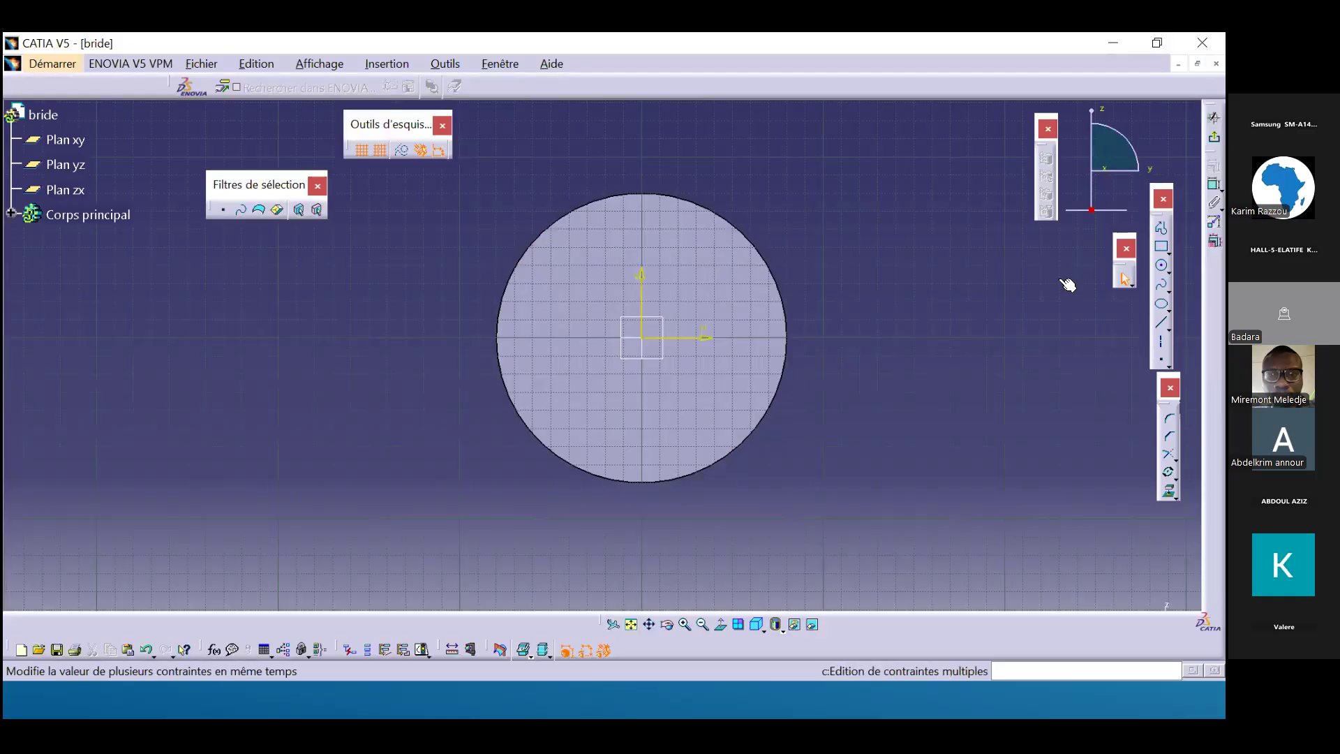
{"action": "left_click", "coordinate": [1161, 265]}
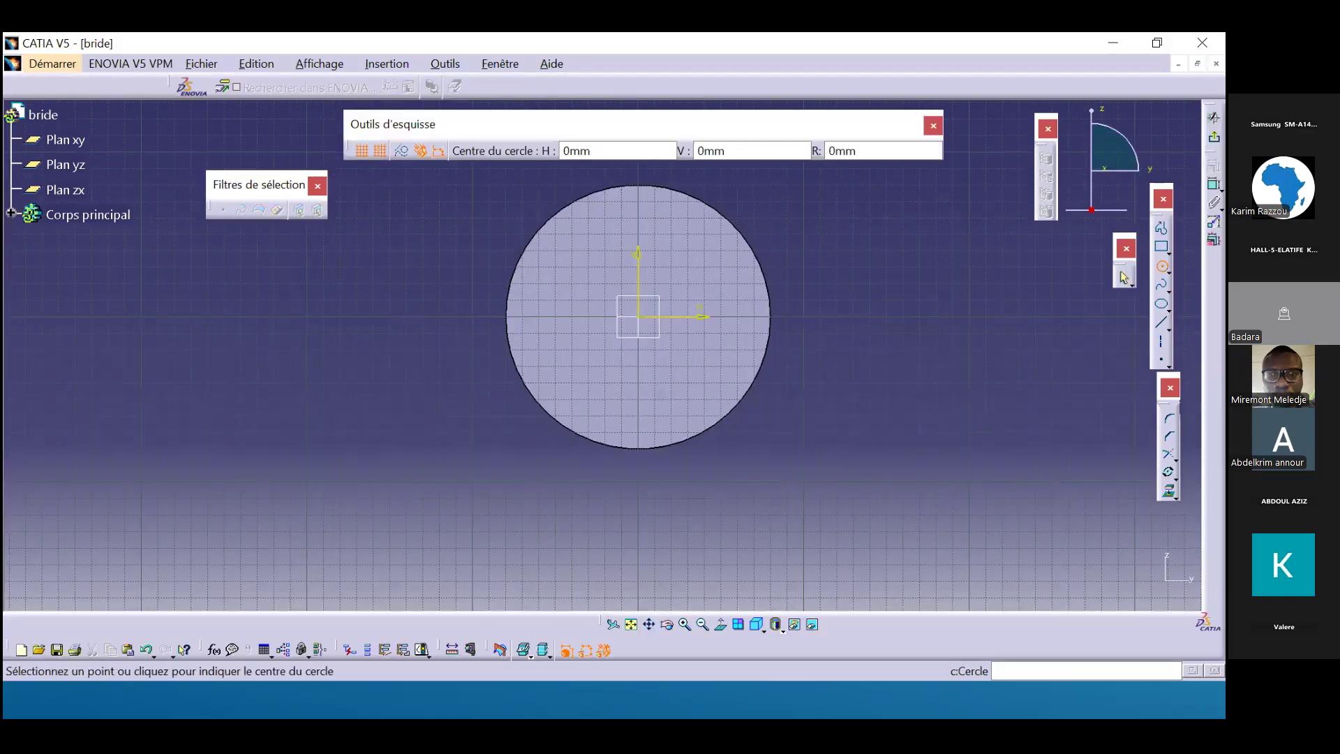
{"action": "left_click", "coordinate": [638, 317]}
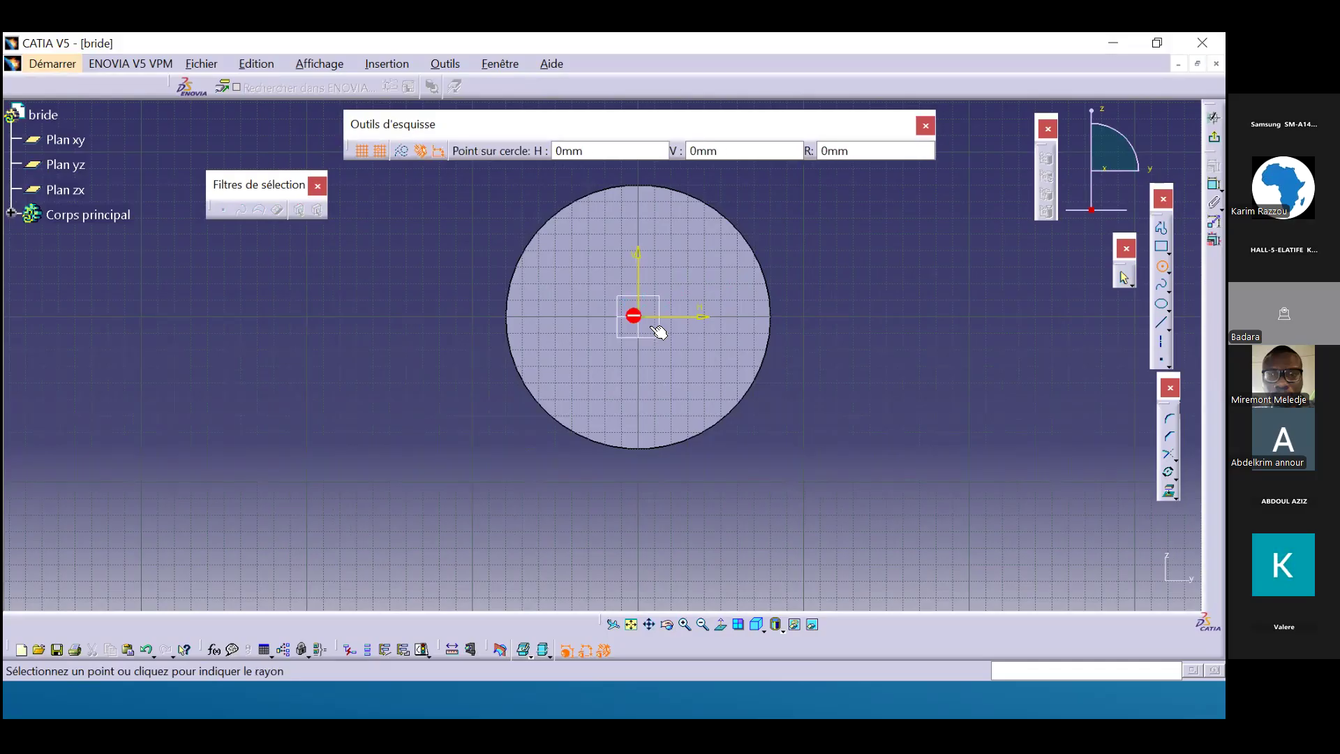
{"action": "left_click", "coordinate": [698, 340]}
{"action": "left_click", "coordinate": [705, 344]}
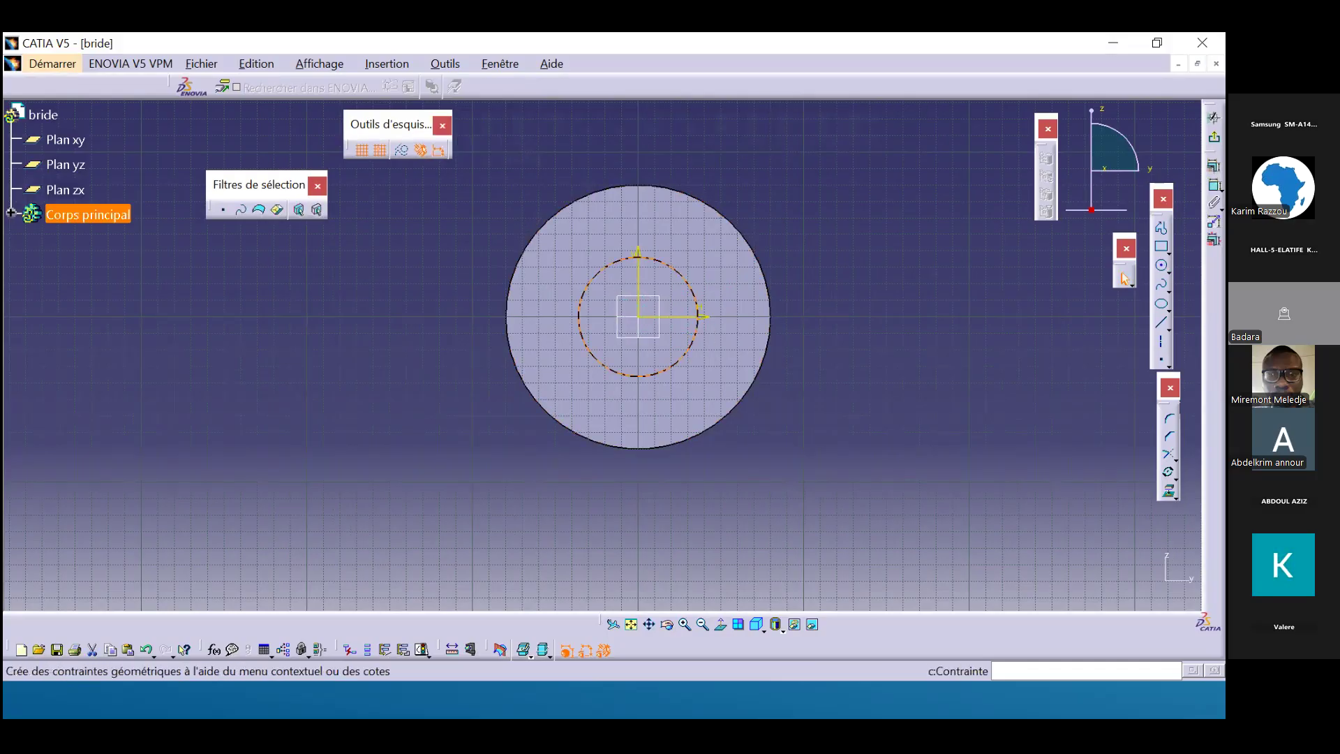
Dimension the inner circle's diameter and set it to 90 mm.
{"action": "left_click", "coordinate": [1214, 222]}
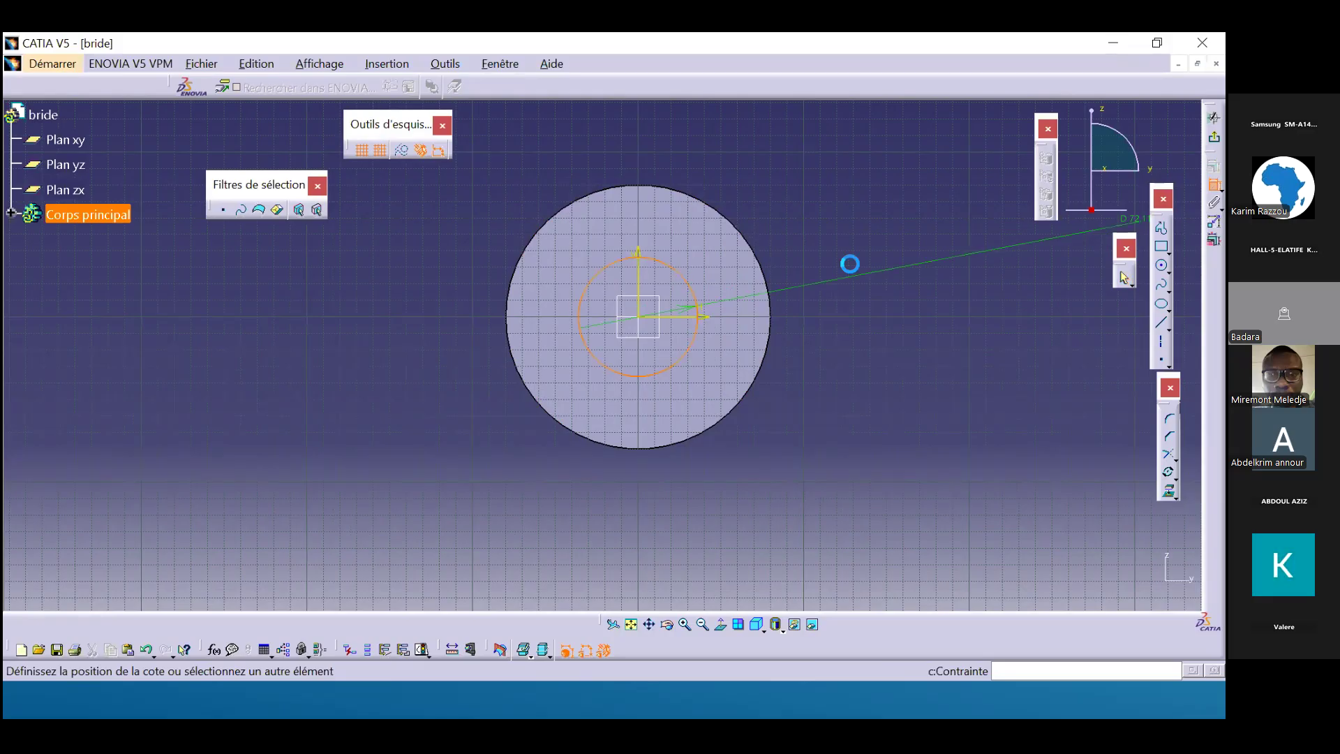
{"action": "left_click", "coordinate": [851, 203]}
{"action": "double_click", "coordinate": [859, 202]}
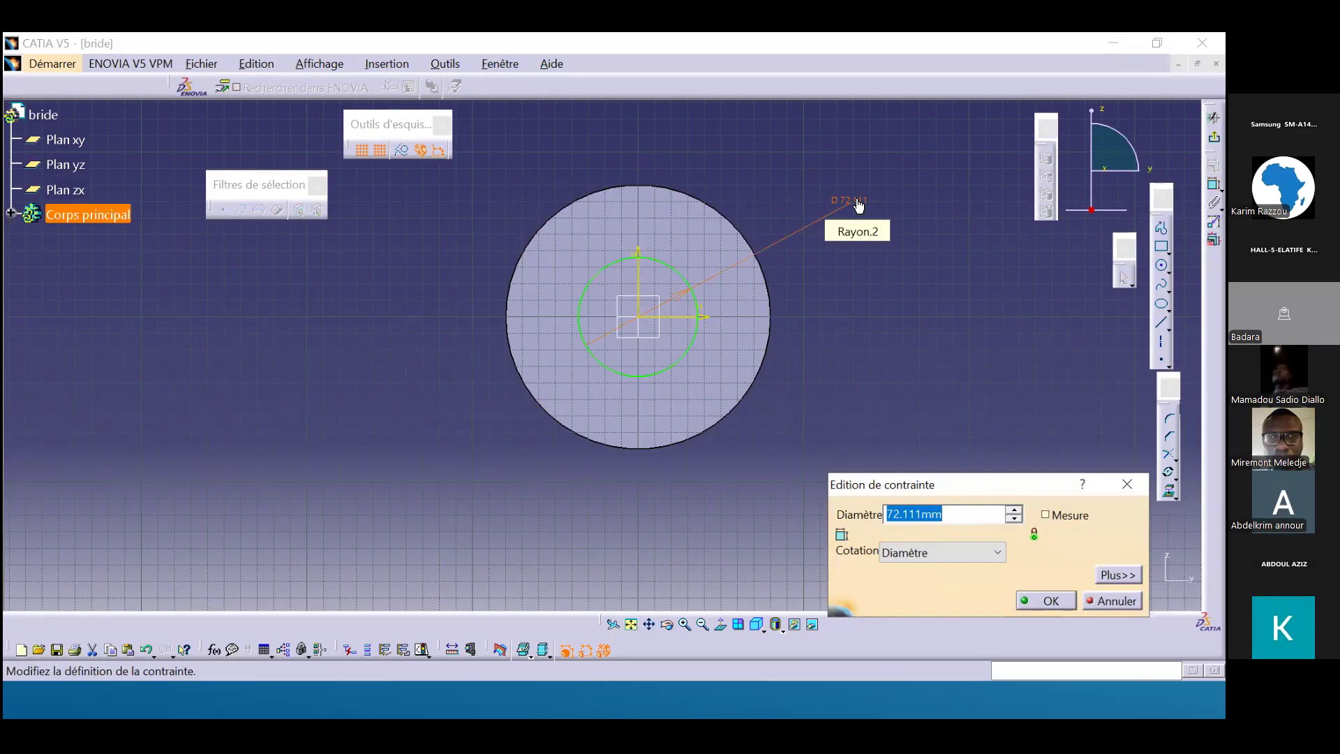
{"action": "type", "text": "90"}
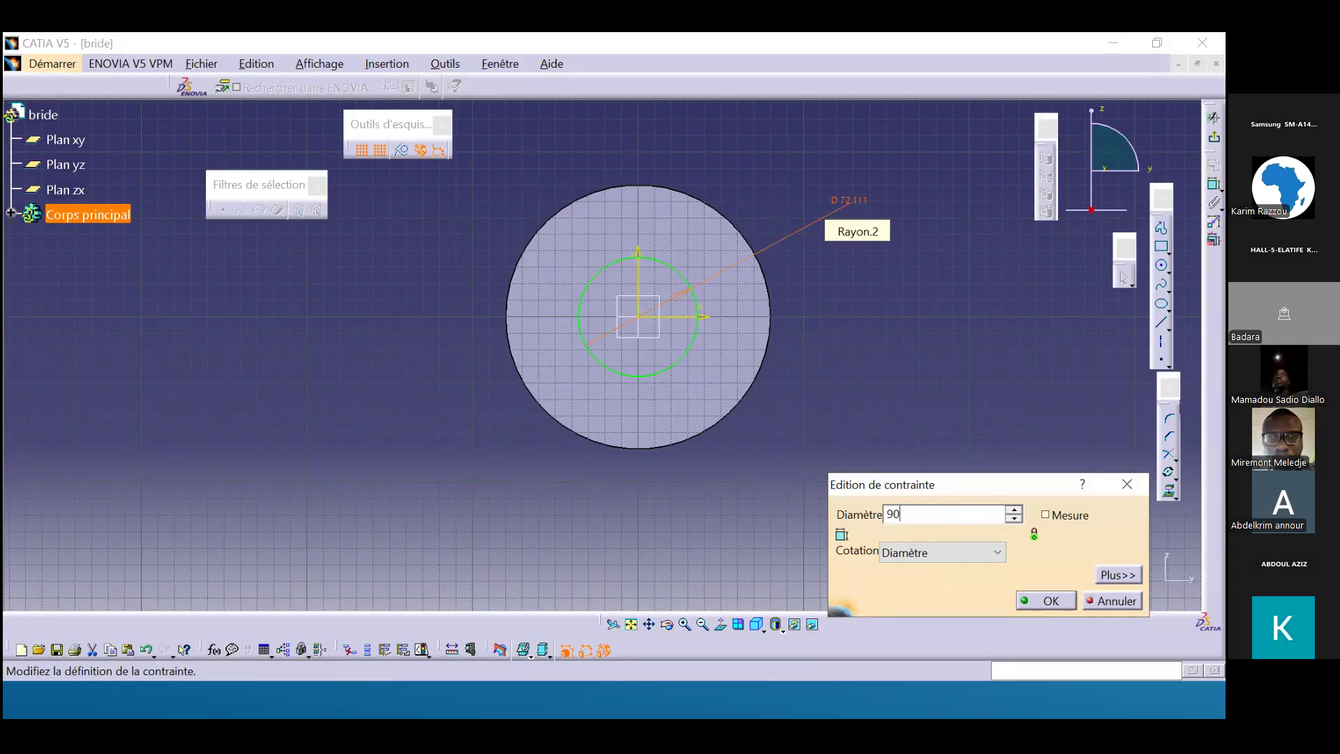
{"action": "key", "text": "Return"}
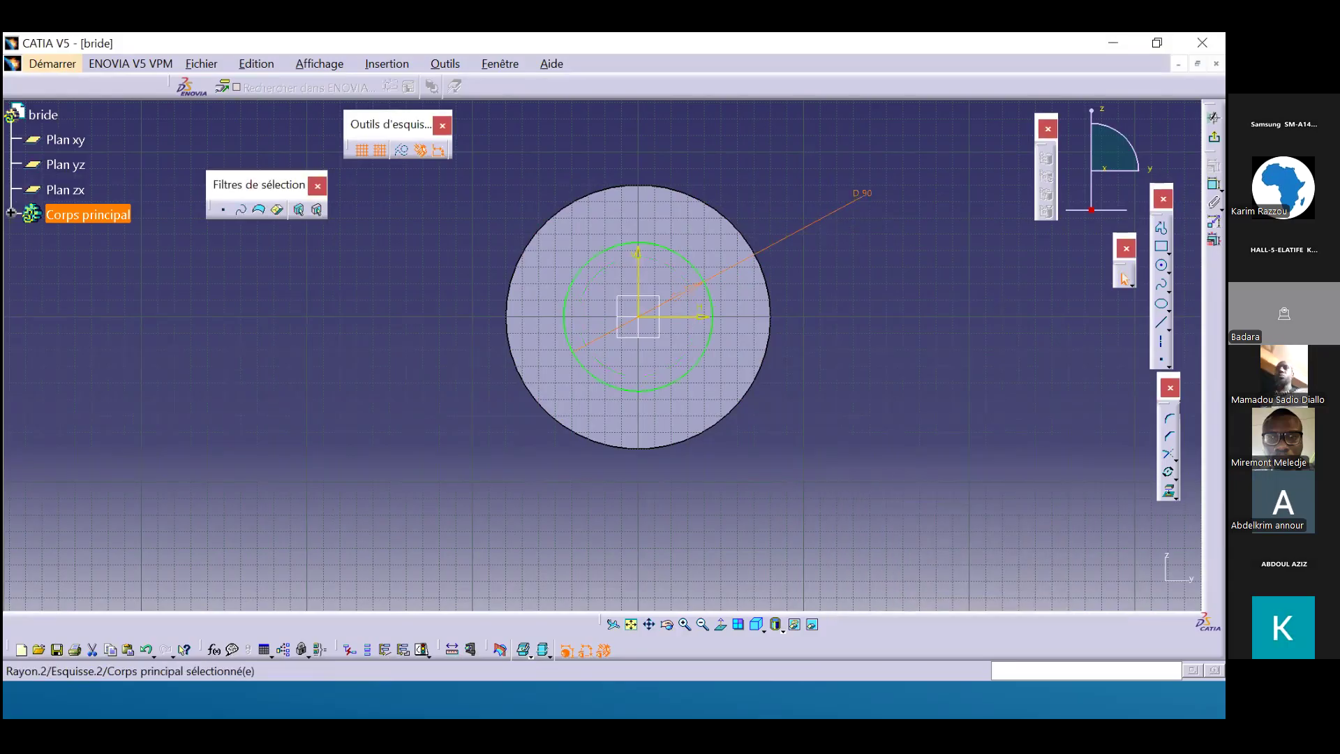
Exit the sketch and cut the inner circle through the disc as a pocket with the limit type Jusqu'au dernier.
{"action": "left_click", "coordinate": [1214, 137]}
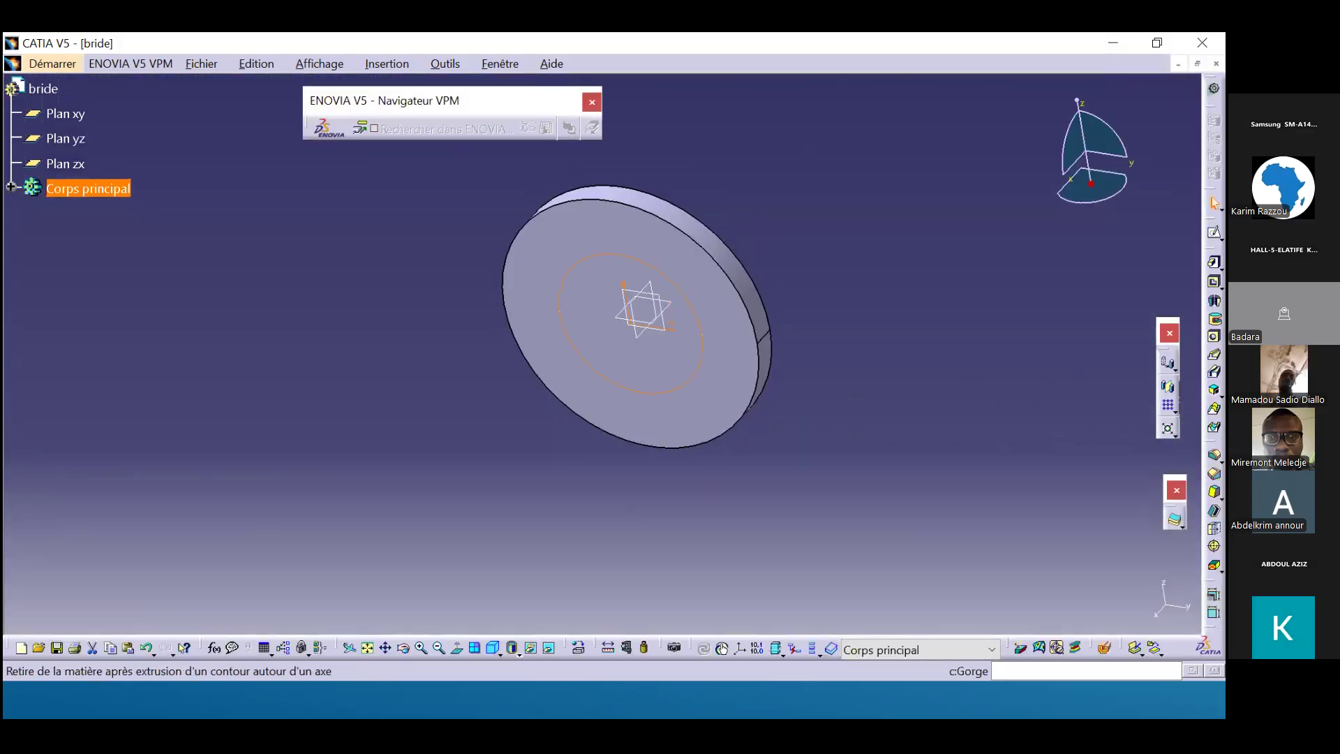
{"action": "left_click", "coordinate": [1215, 300]}
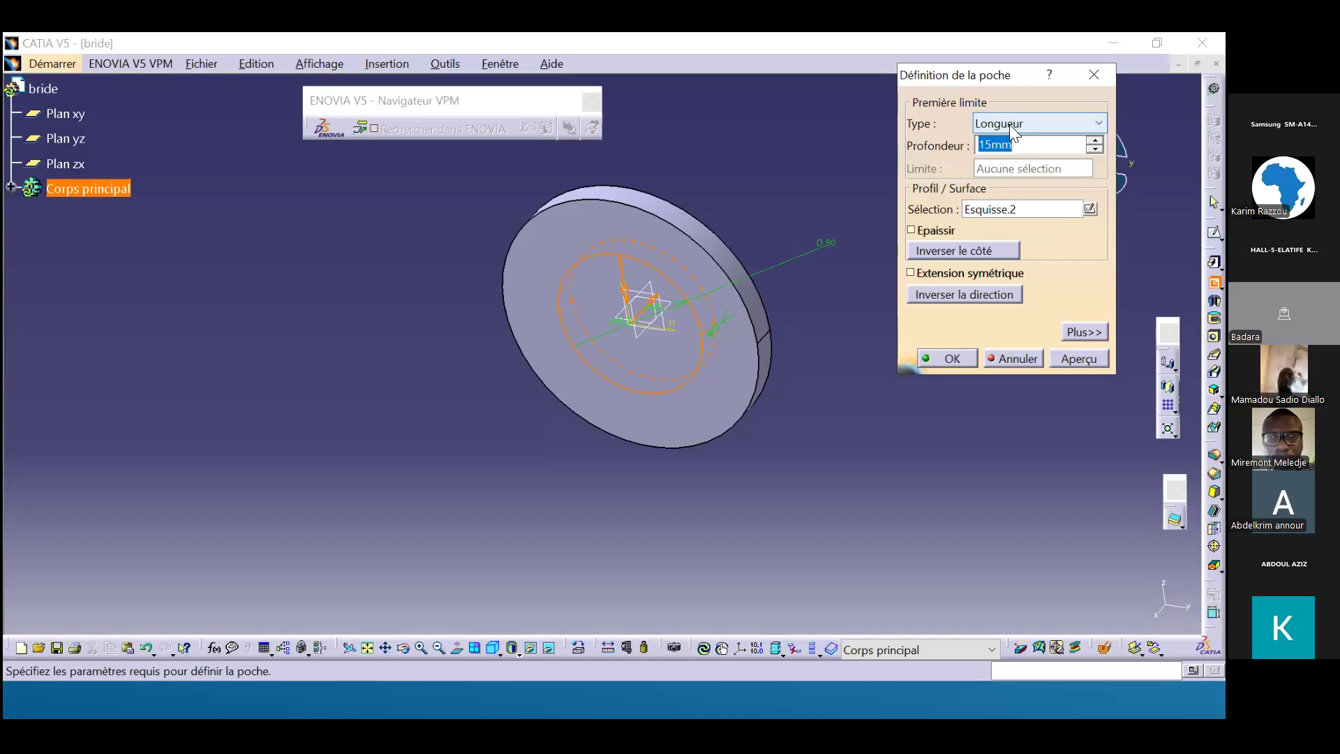
{"action": "left_click", "coordinate": [1025, 126]}
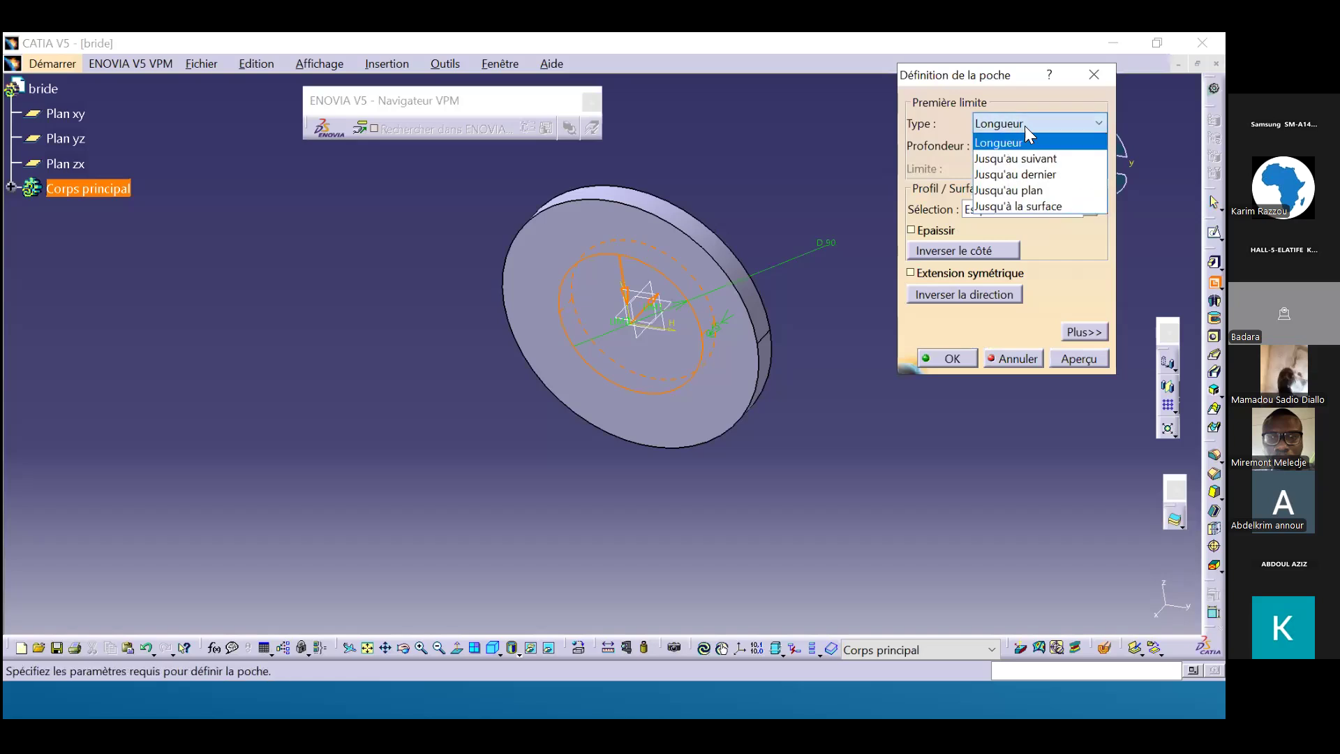
{"action": "left_click", "coordinate": [1054, 173]}
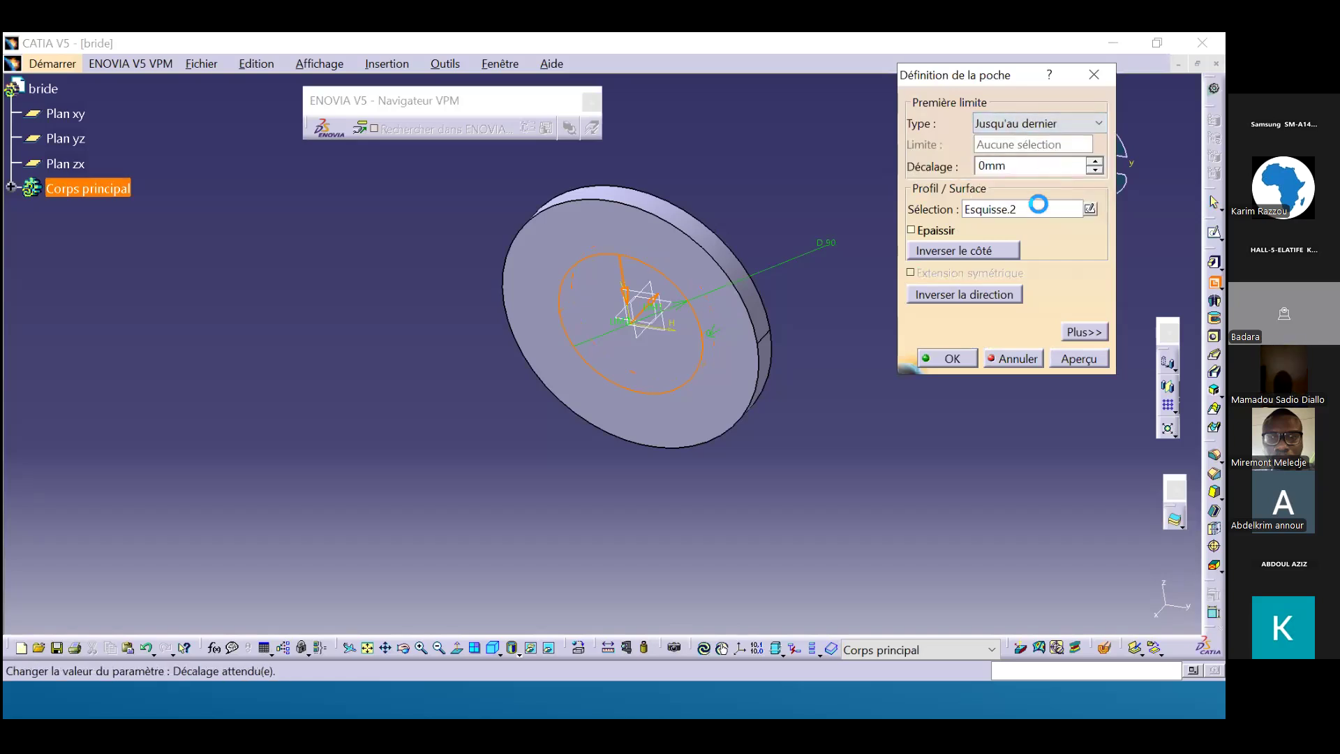
{"action": "left_click", "coordinate": [967, 359]}
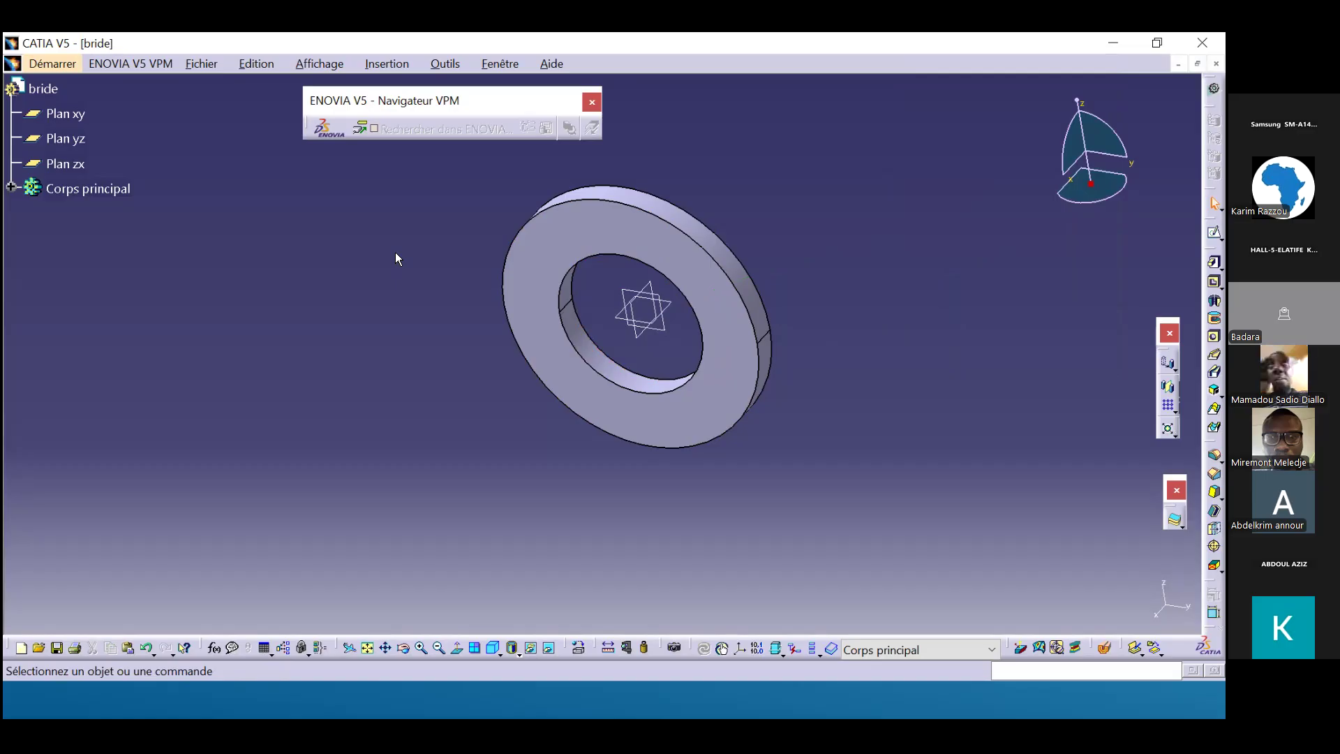
Consult the exercise slide, then sketch an origin-centred circle about 63 mm in diameter on the yz plane.
{"action": "key", "text": "alt+Tab"}
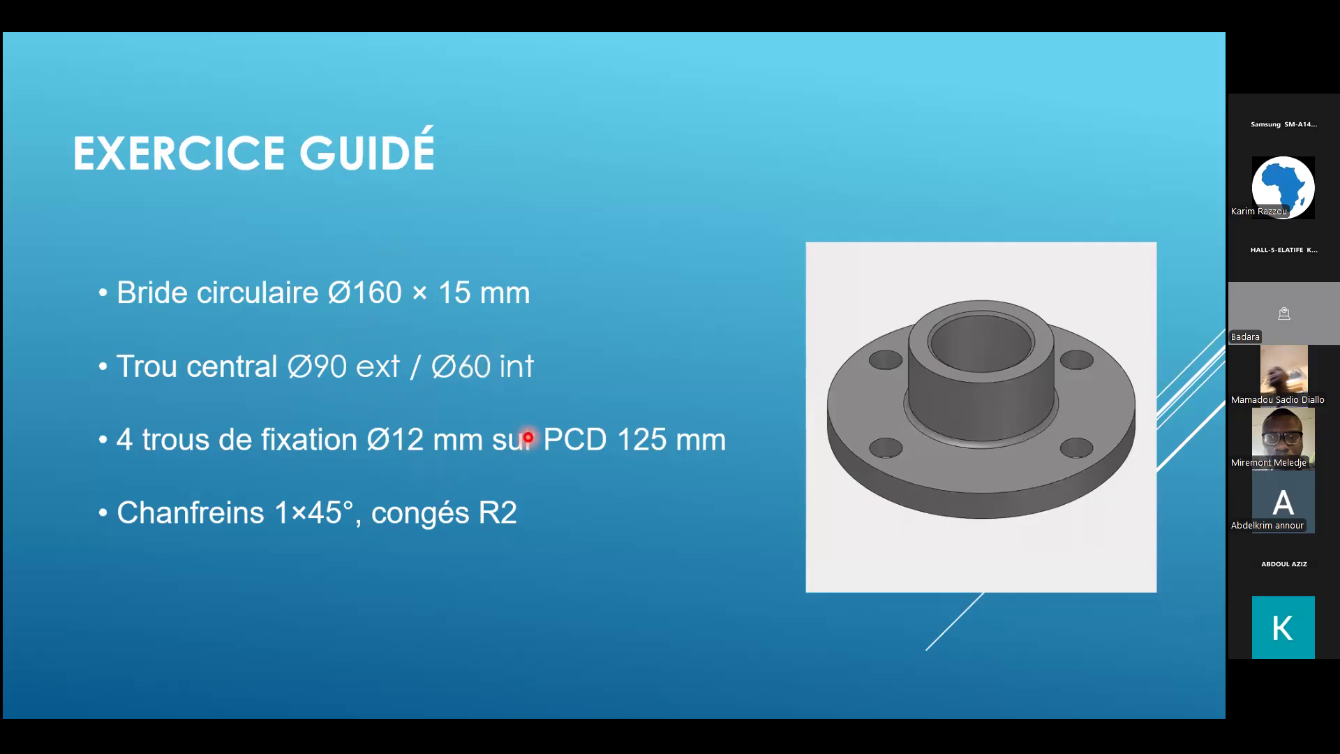
{"action": "key", "text": "alt+Tab"}
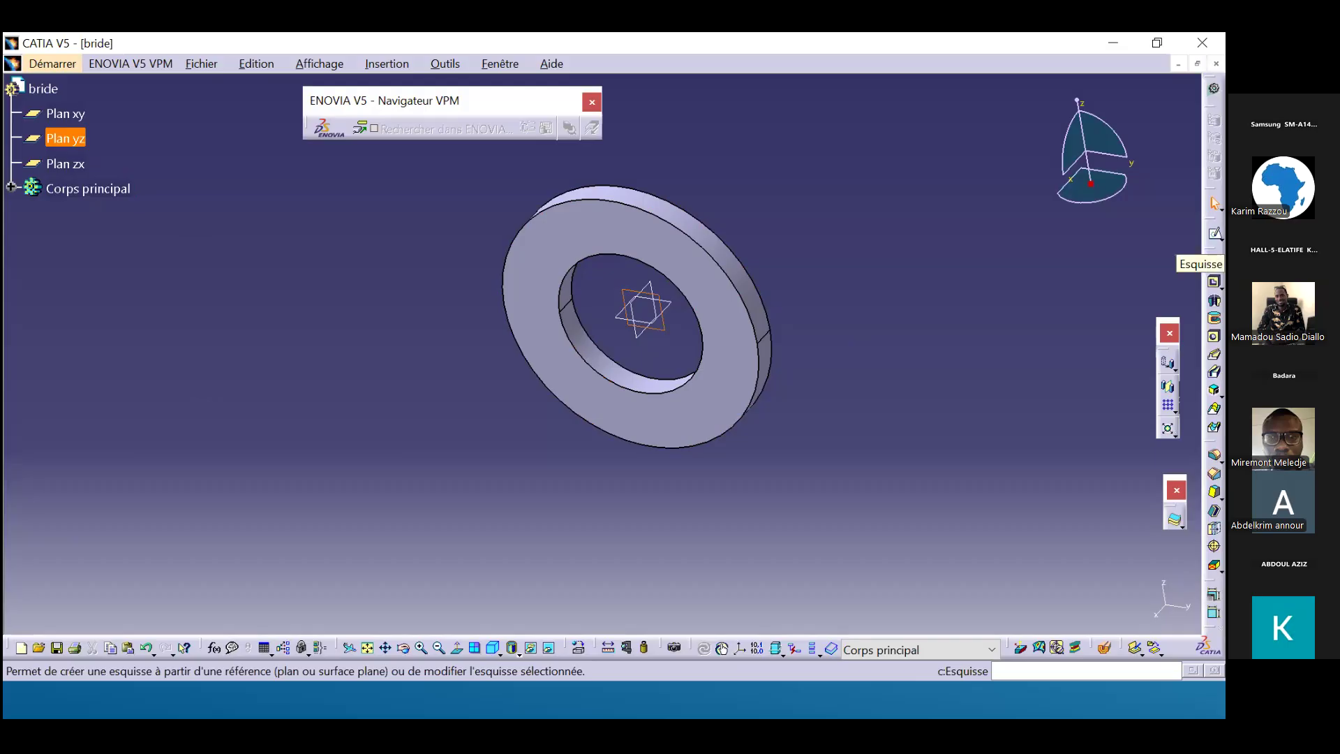
{"action": "left_click", "coordinate": [1214, 233]}
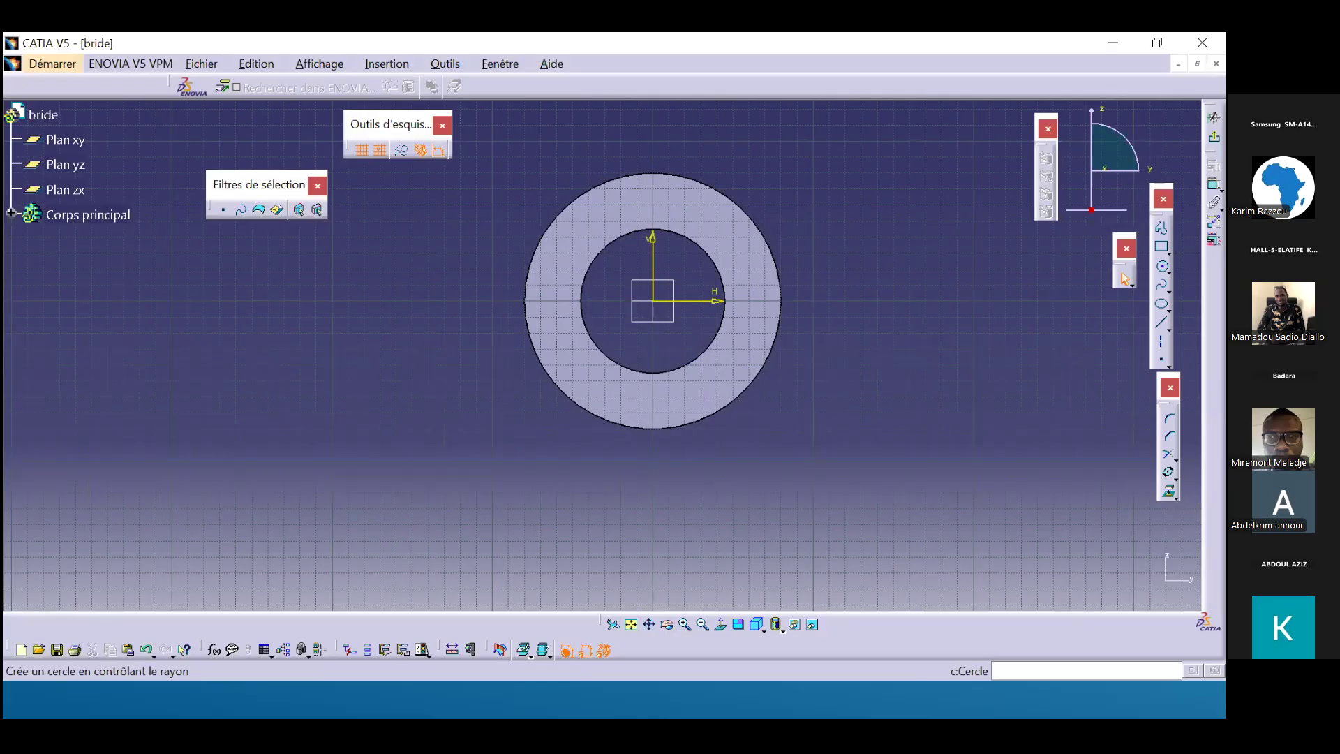
{"action": "left_click", "coordinate": [1162, 266]}
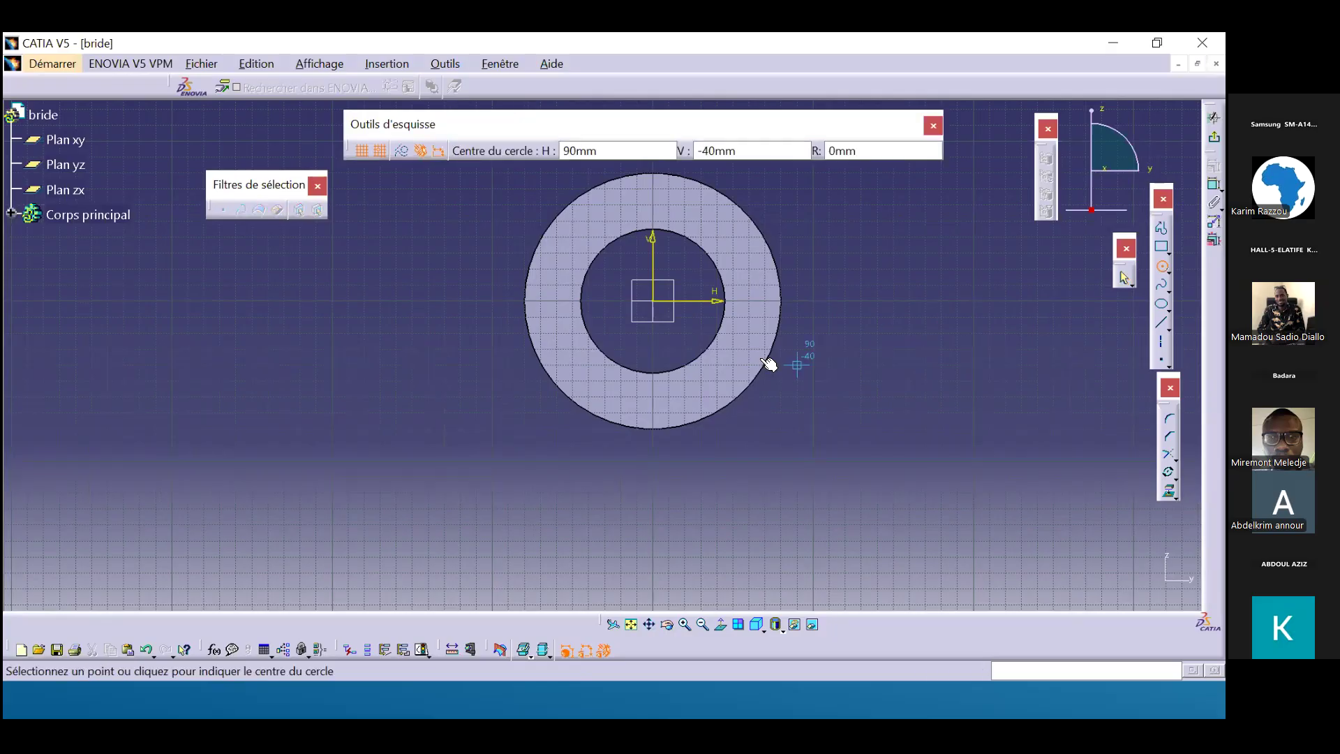
{"action": "left_click", "coordinate": [661, 301]}
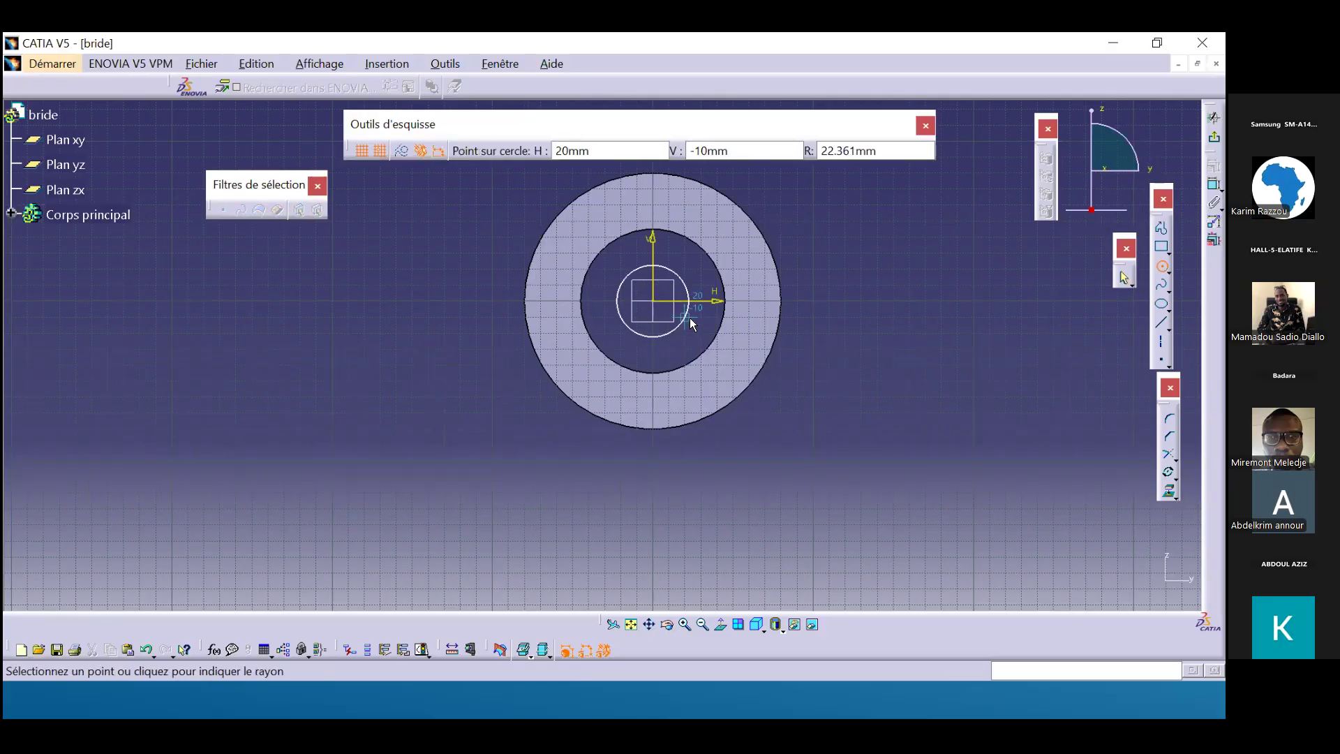
{"action": "left_click", "coordinate": [696, 321]}
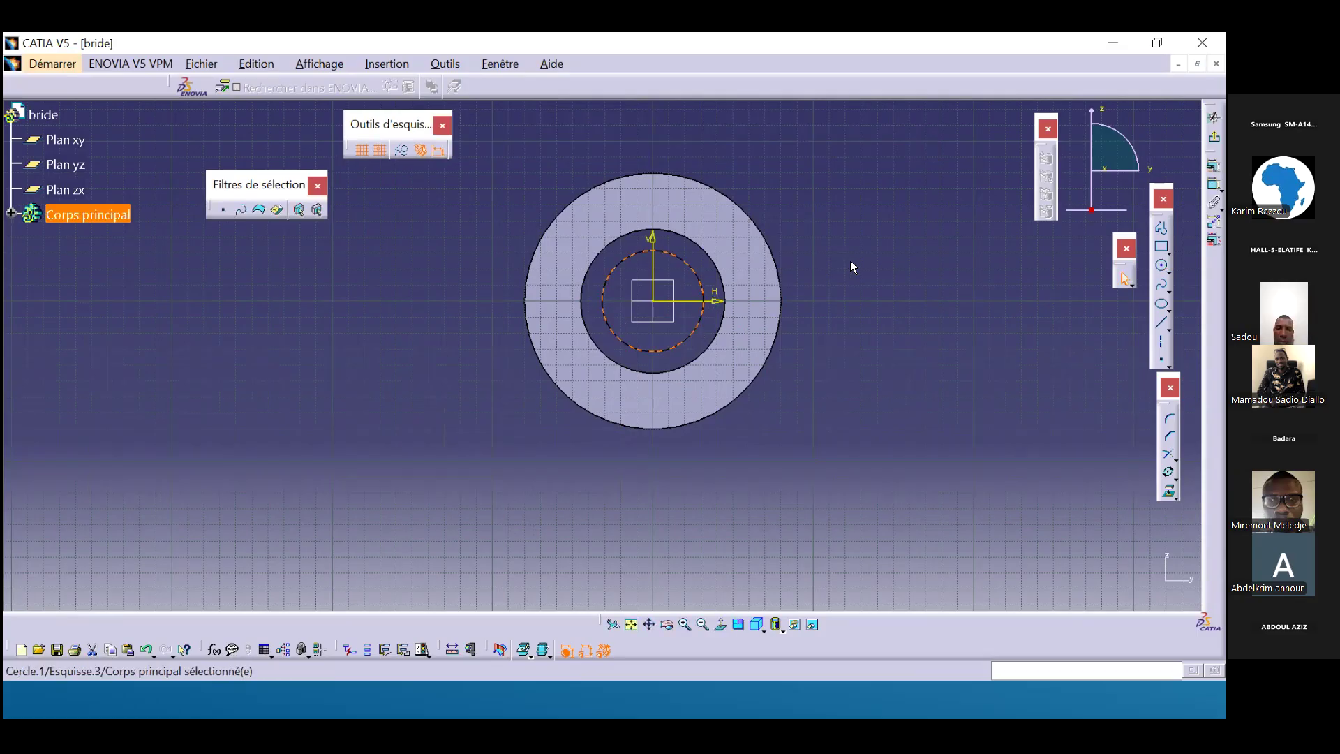
Dimension the circle's diameter, try 90 mm as its value, and undo that value change.
{"action": "left_click", "coordinate": [1214, 185]}
{"action": "left_click", "coordinate": [848, 222]}
{"action": "double_click", "coordinate": [850, 219]}
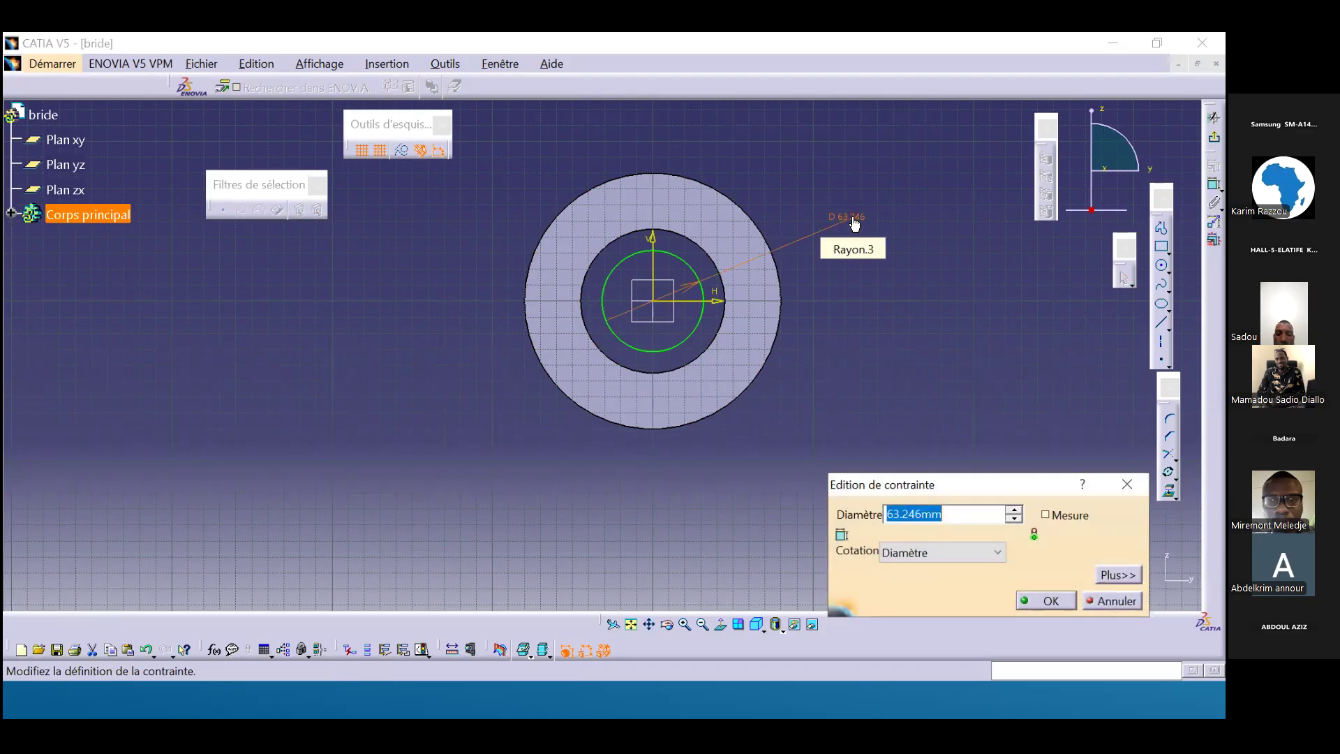
{"action": "type", "text": "90"}
{"action": "key", "text": "Return"}
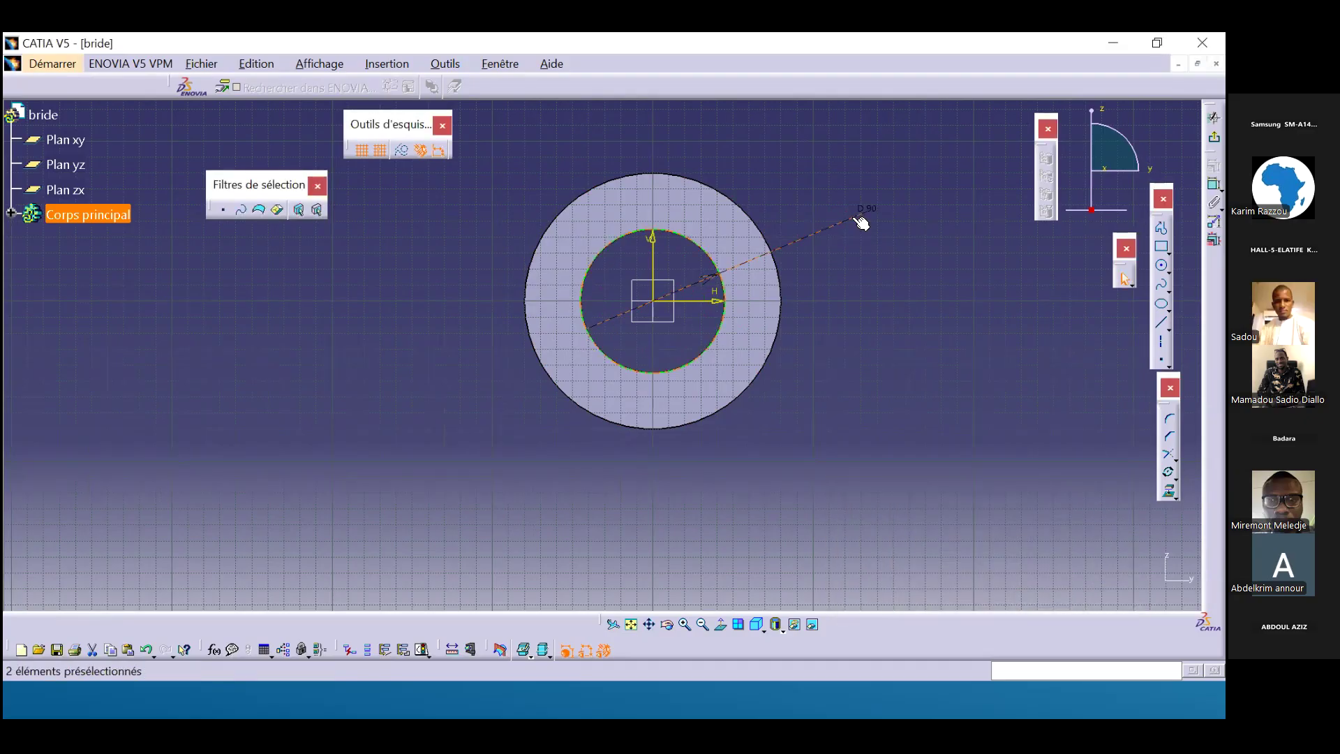
{"action": "key", "text": "ctrl+z"}
Constrain the circle coincident with the disc's bore edge using Coïncidence, and delete the circle's diameter dimension.
{"action": "left_click", "coordinate": [693, 270]}
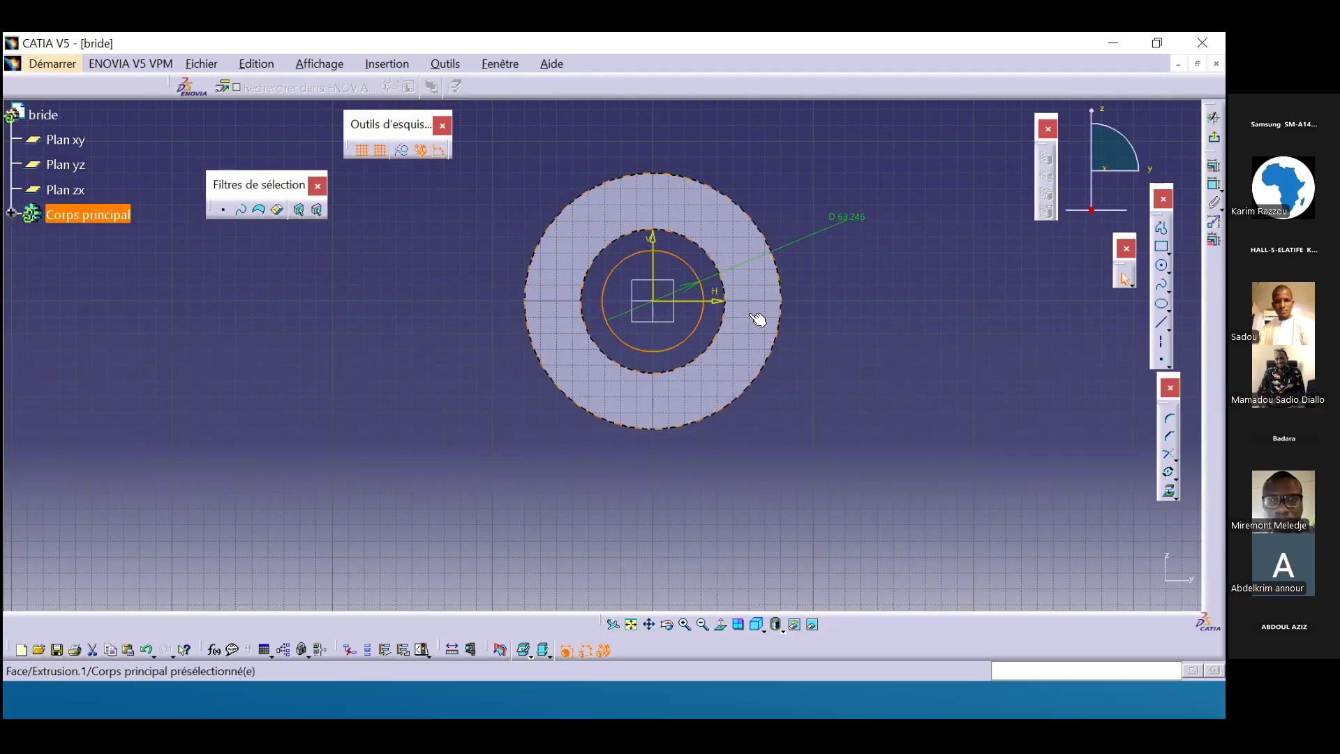
{"action": "left_click", "coordinate": [699, 246], "text": "ctrl"}
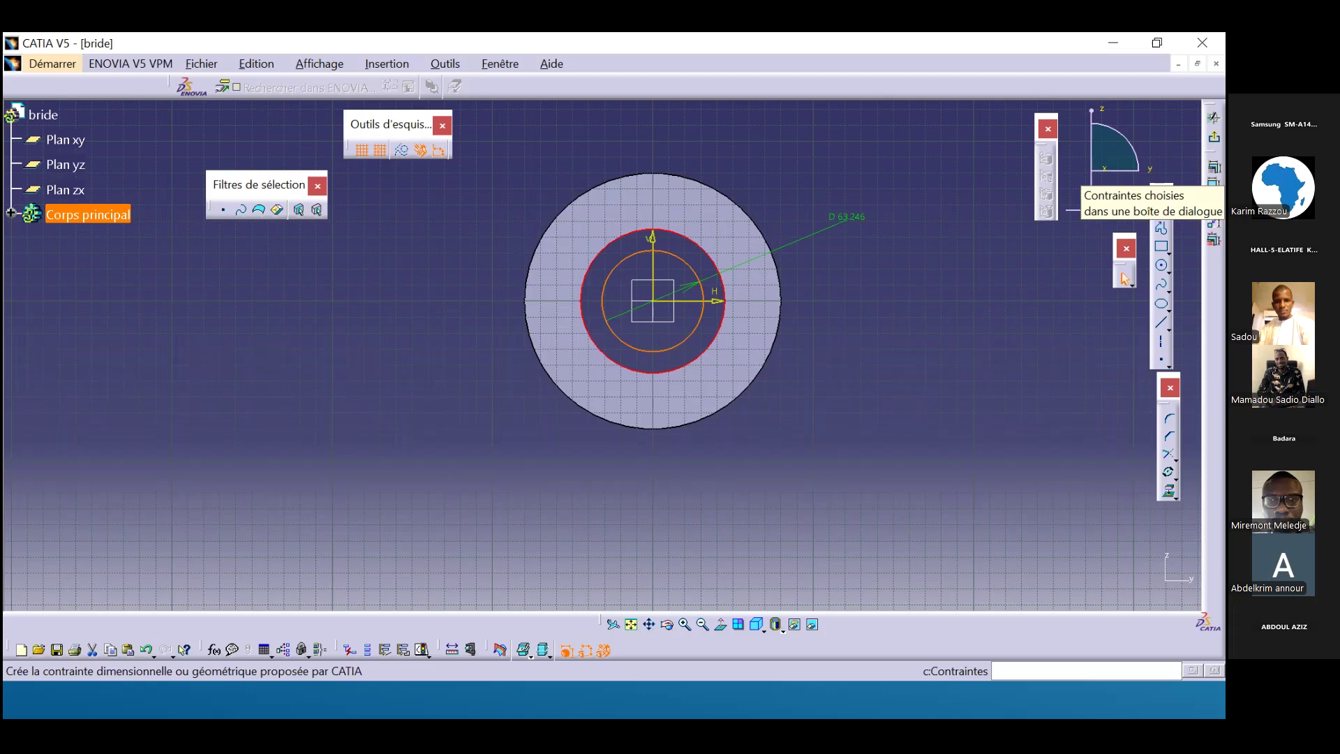
{"action": "left_click", "coordinate": [1214, 167]}
{"action": "left_click", "coordinate": [1034, 228]}
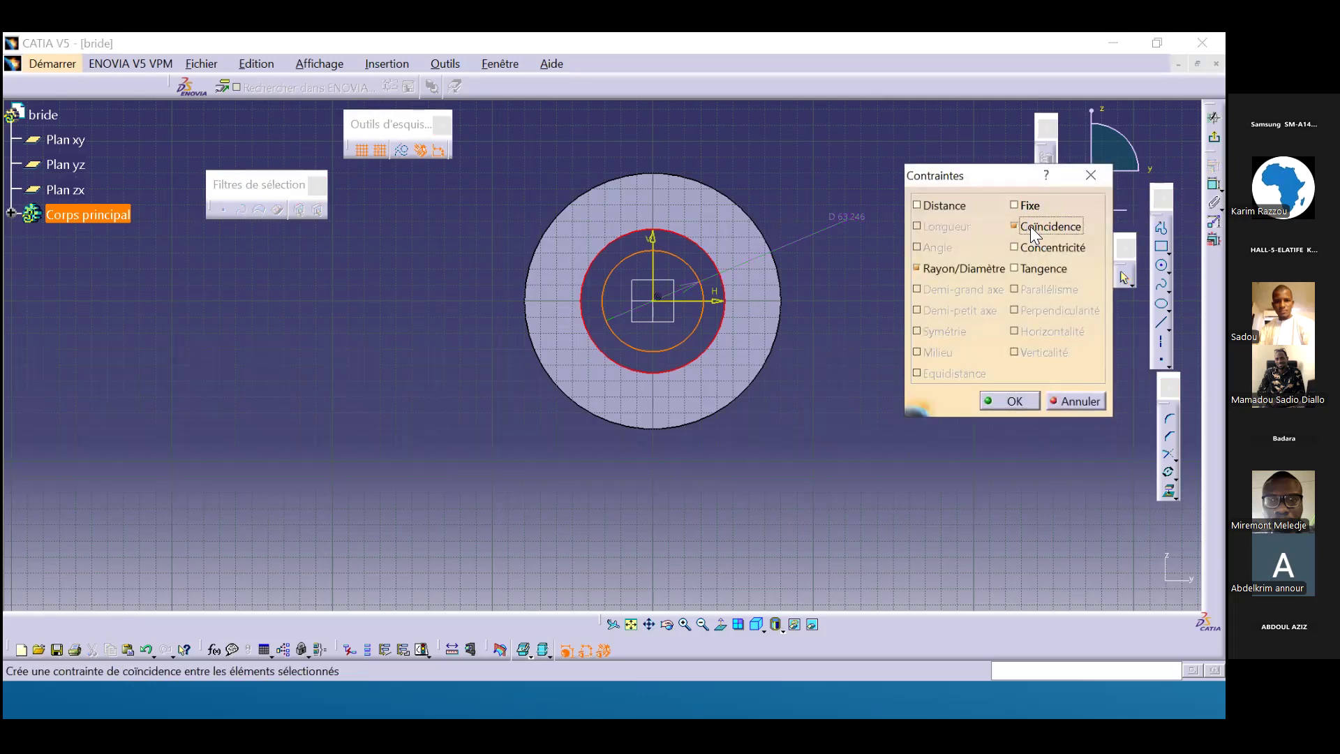
{"action": "left_click", "coordinate": [1034, 402]}
{"action": "left_click", "coordinate": [853, 222]}
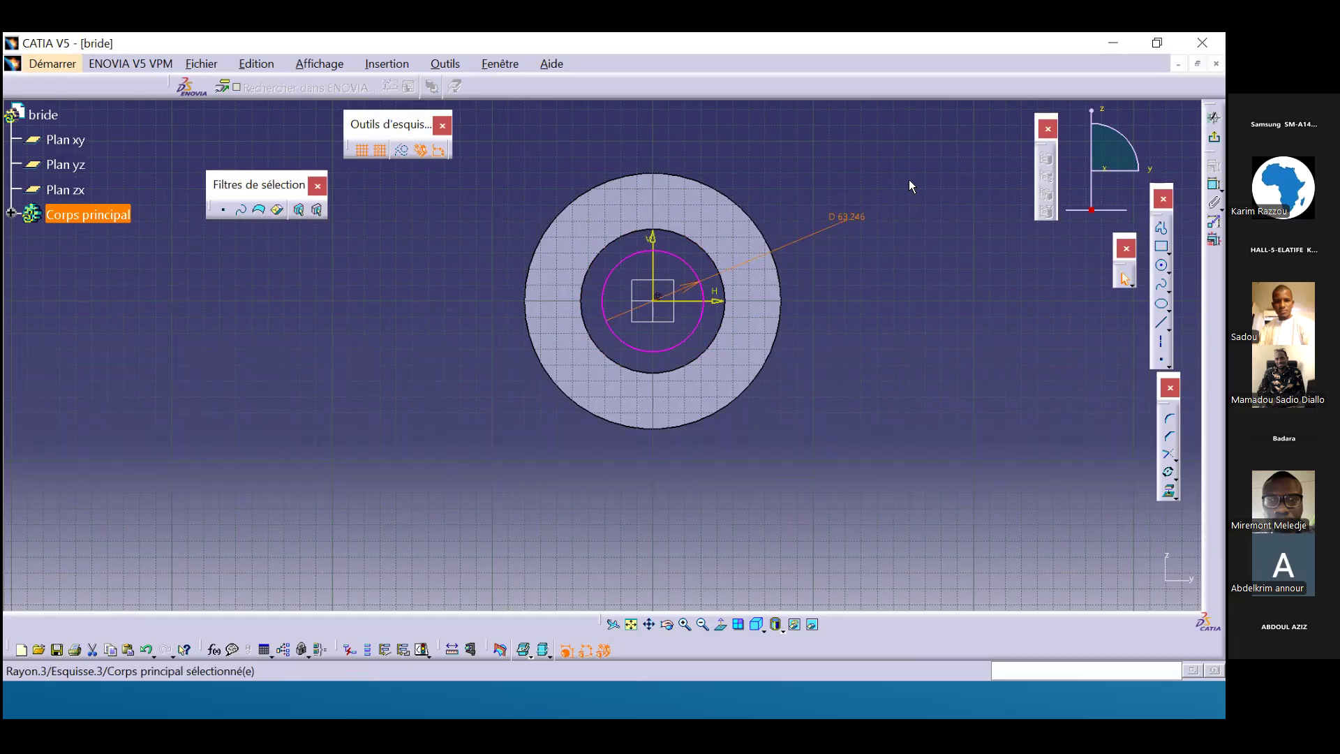
{"action": "key", "text": "Delete"}
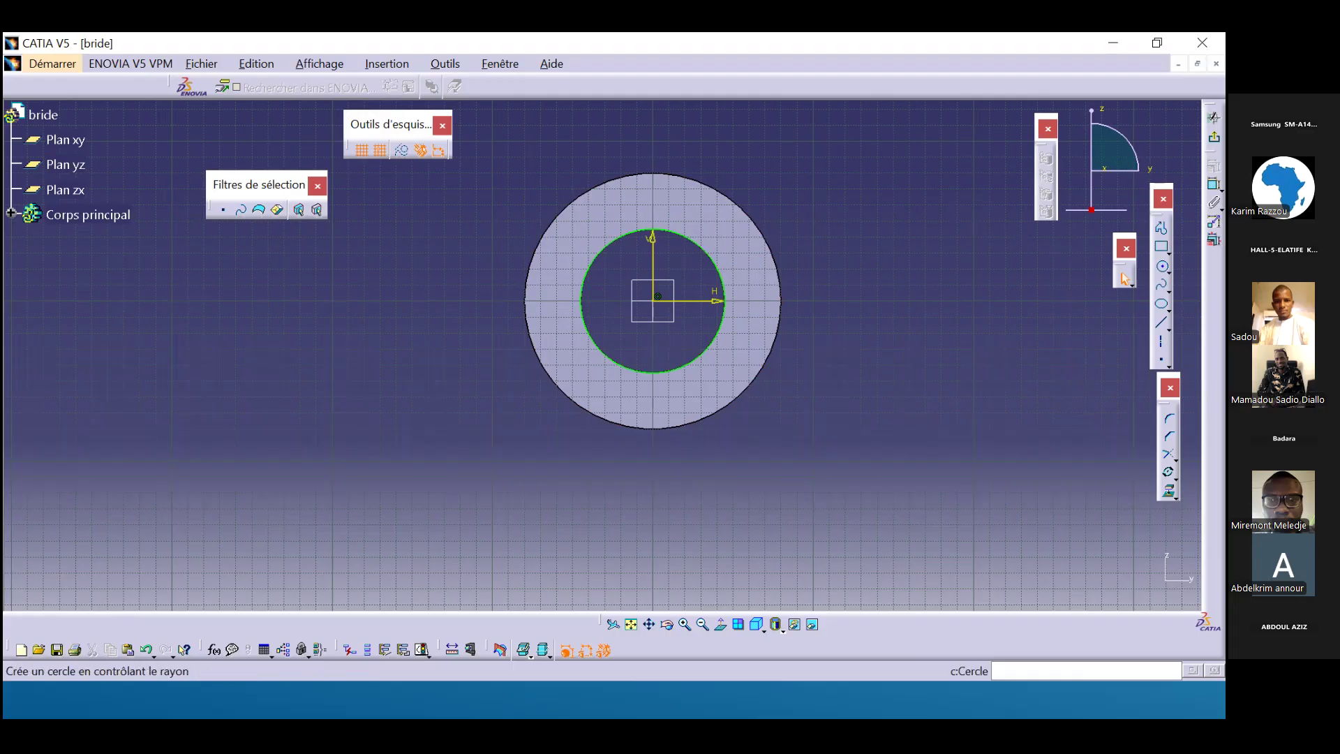
Sketch a second origin-centred circle inside the bore-sized circle and set its diameter to 60 mm.
{"action": "left_click", "coordinate": [1162, 265]}
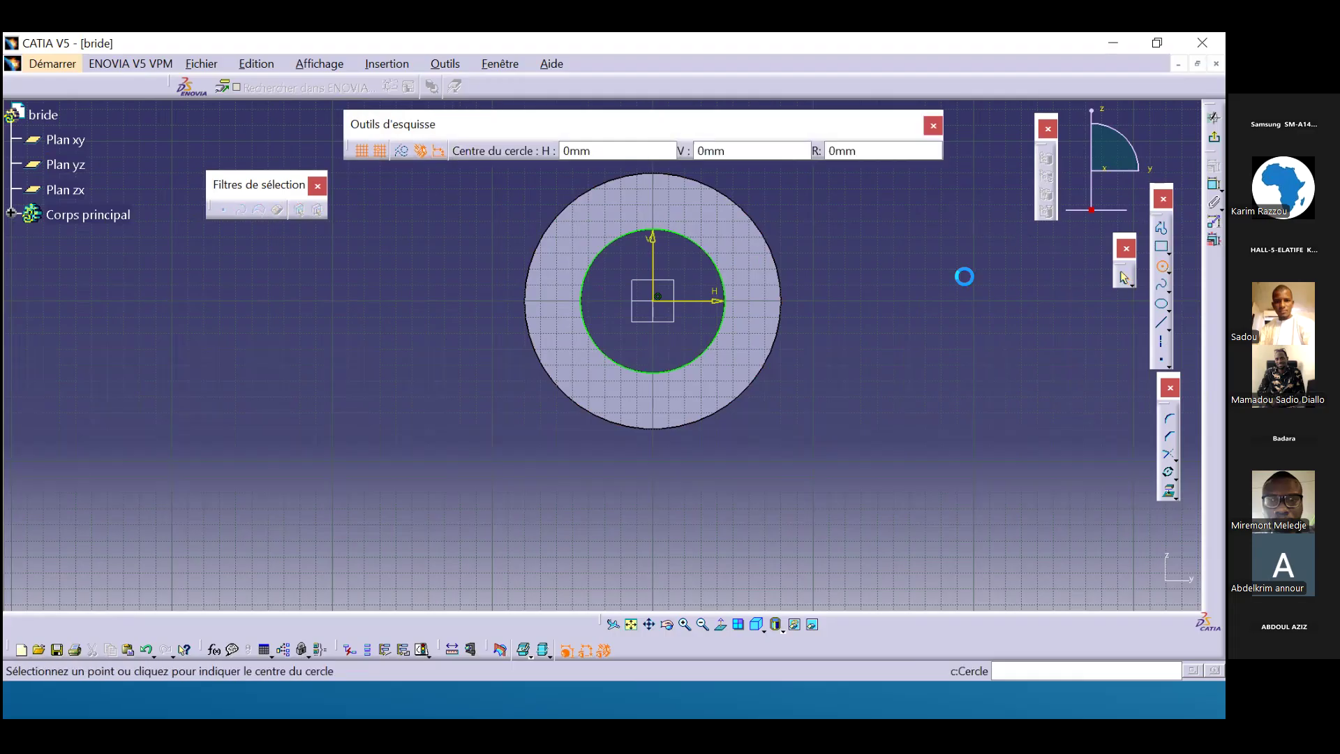
{"action": "left_click", "coordinate": [658, 307]}
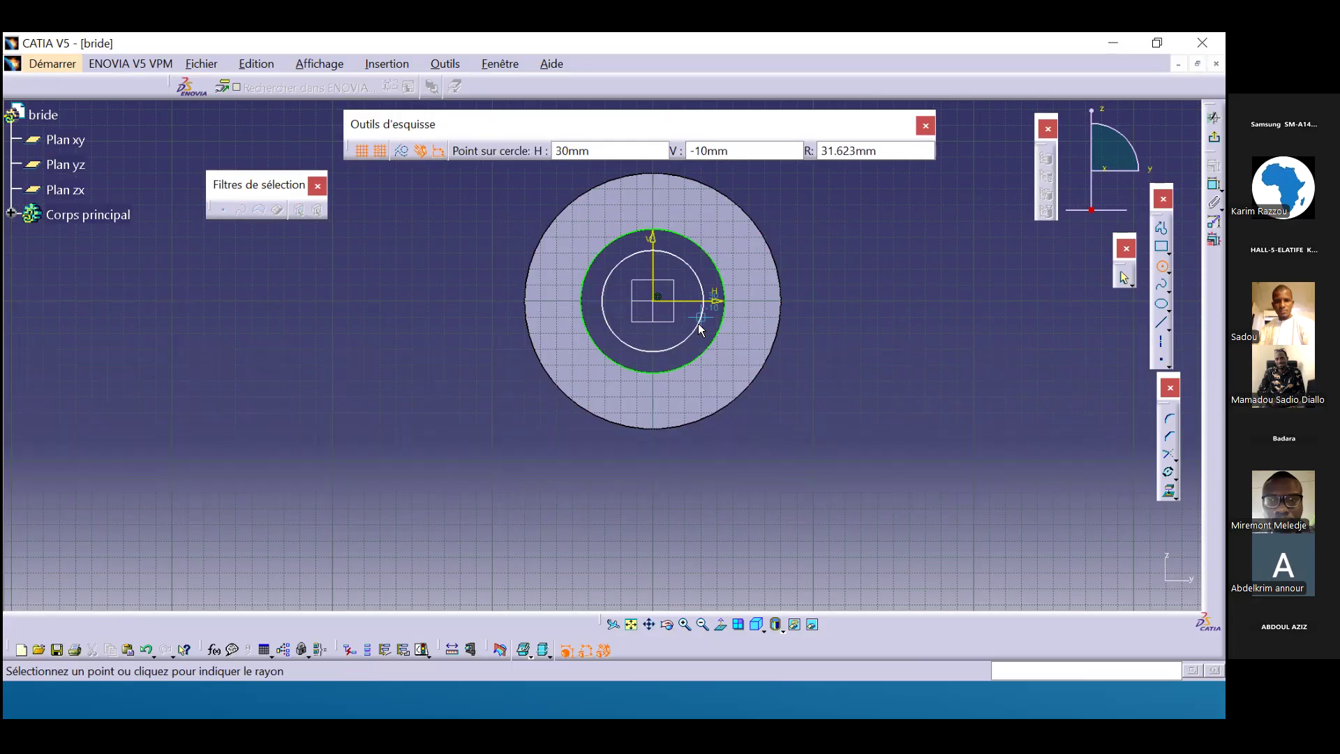
{"action": "left_click", "coordinate": [700, 326]}
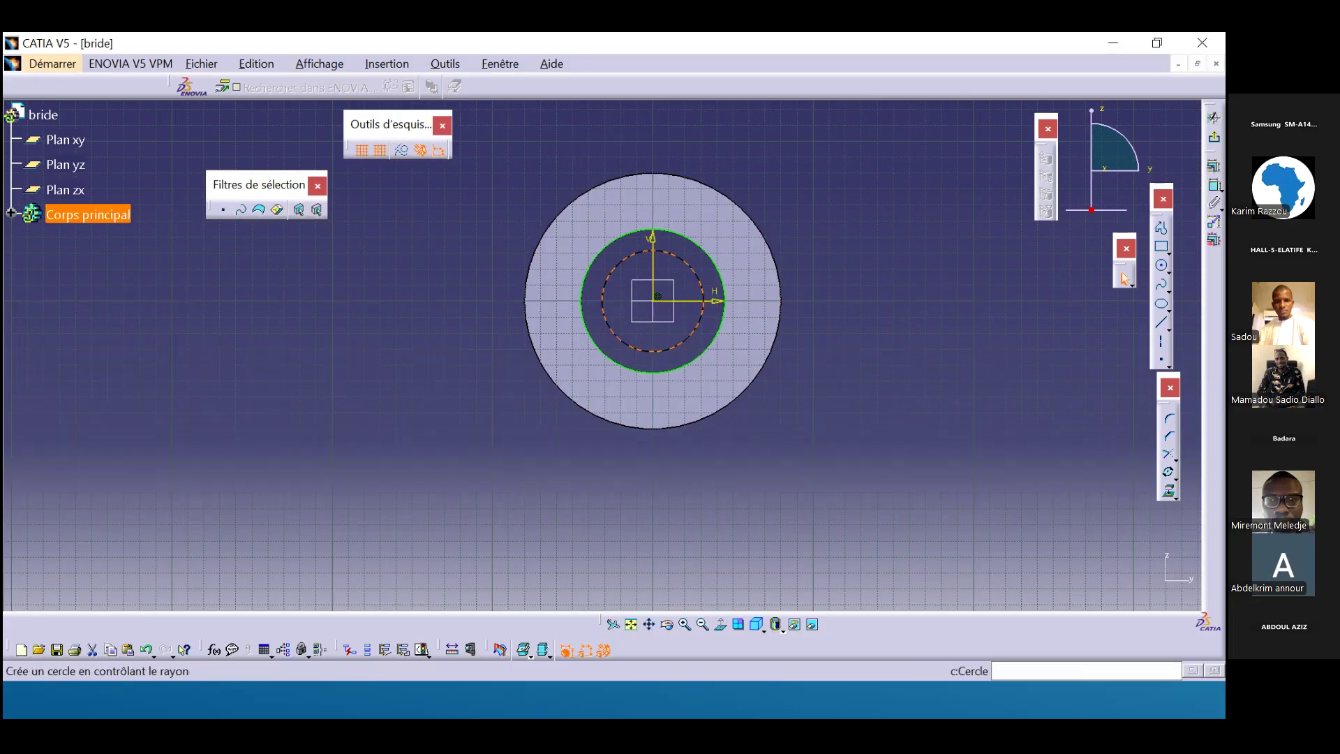
{"action": "left_click", "coordinate": [869, 254]}
{"action": "double_click", "coordinate": [869, 256]}
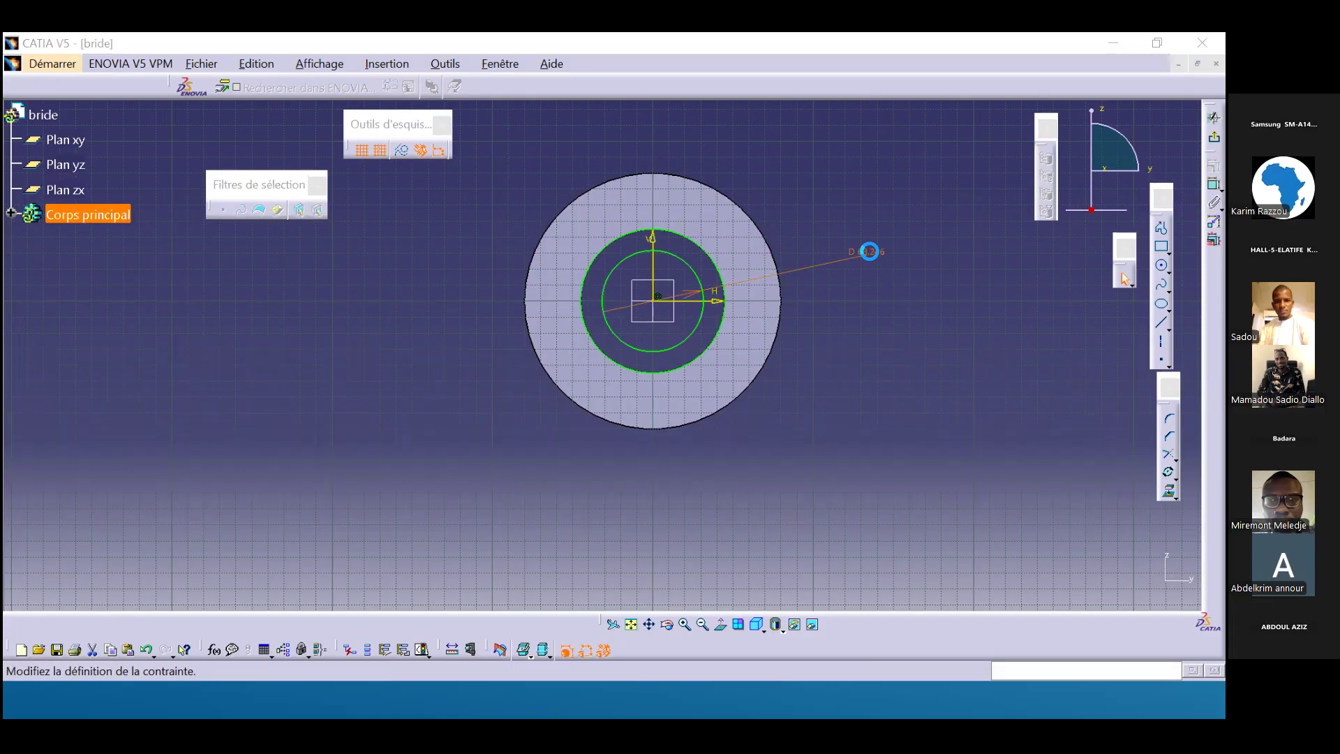
{"action": "type", "text": "60"}
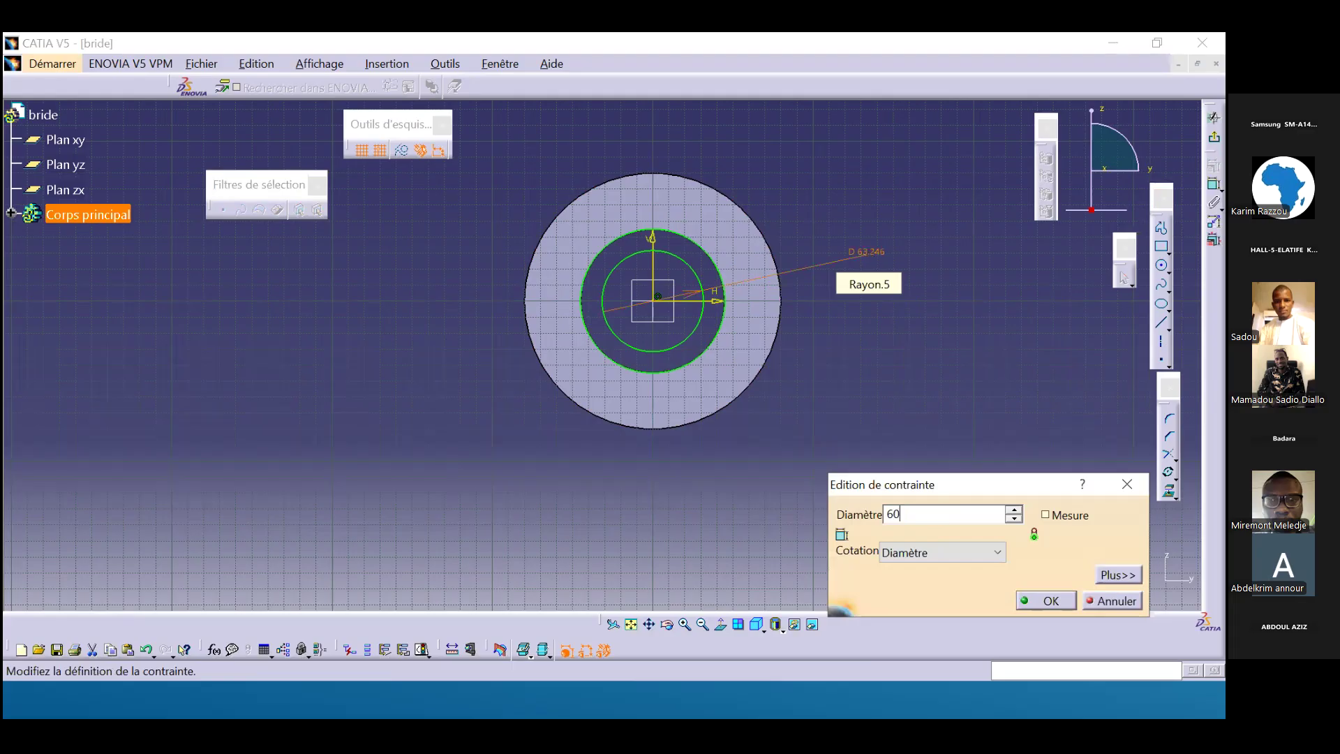
{"action": "key", "text": "Return"}
Exit the sketch and extrude the two concentric circles 40 mm to form the central hub.
{"action": "left_click", "coordinate": [1214, 137]}
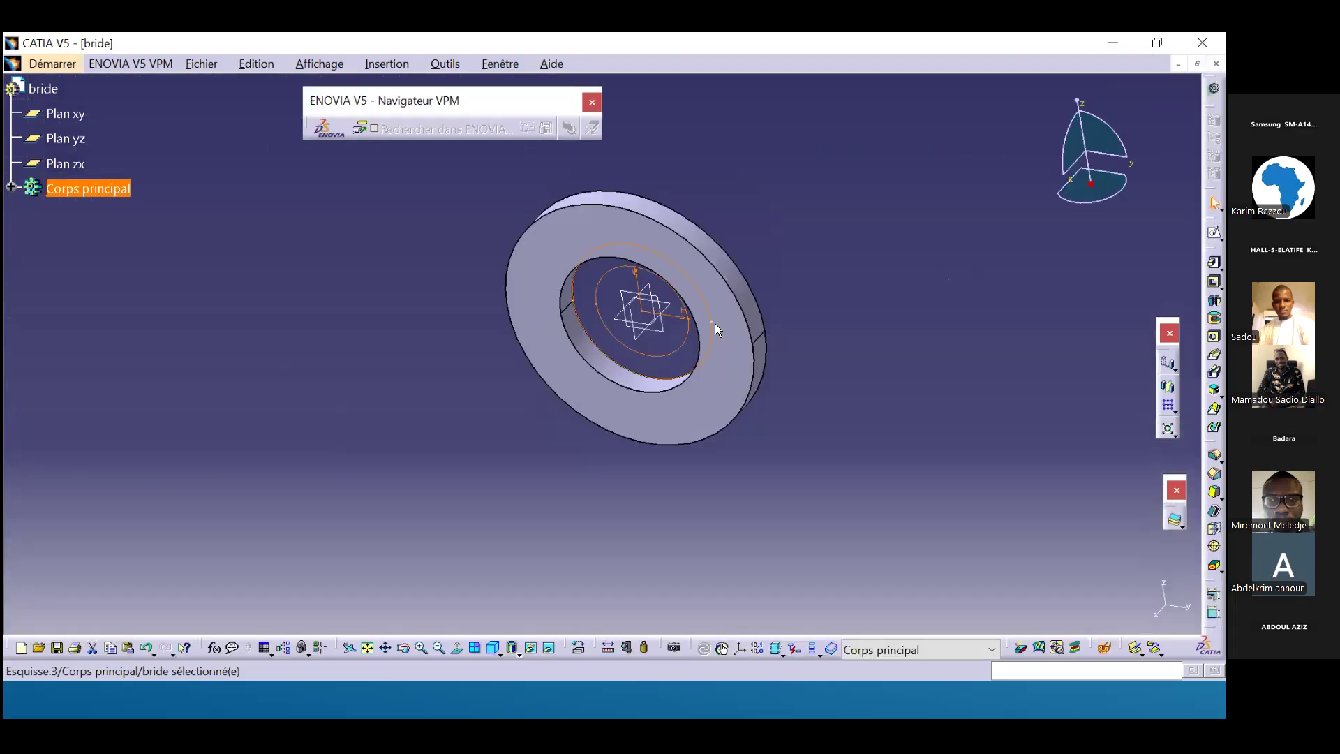
{"action": "left_click", "coordinate": [12, 187]}
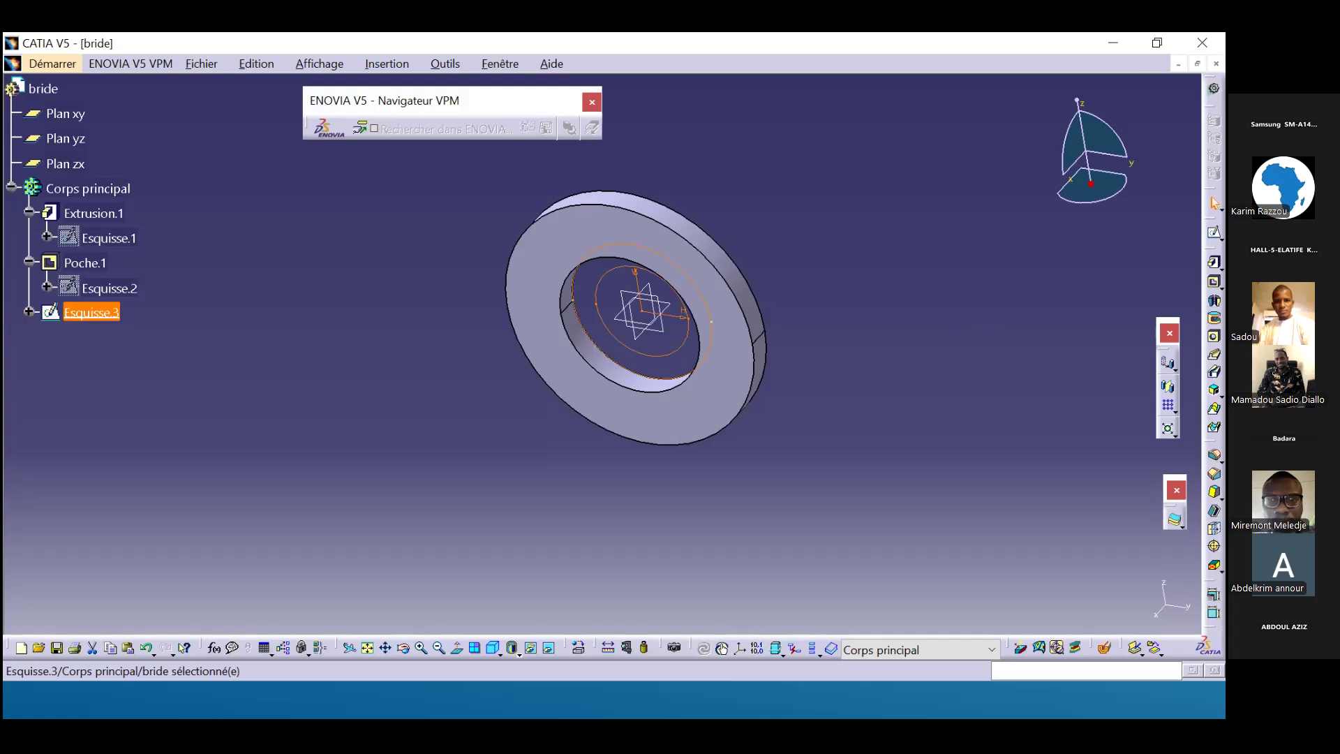
{"action": "left_click", "coordinate": [1214, 263]}
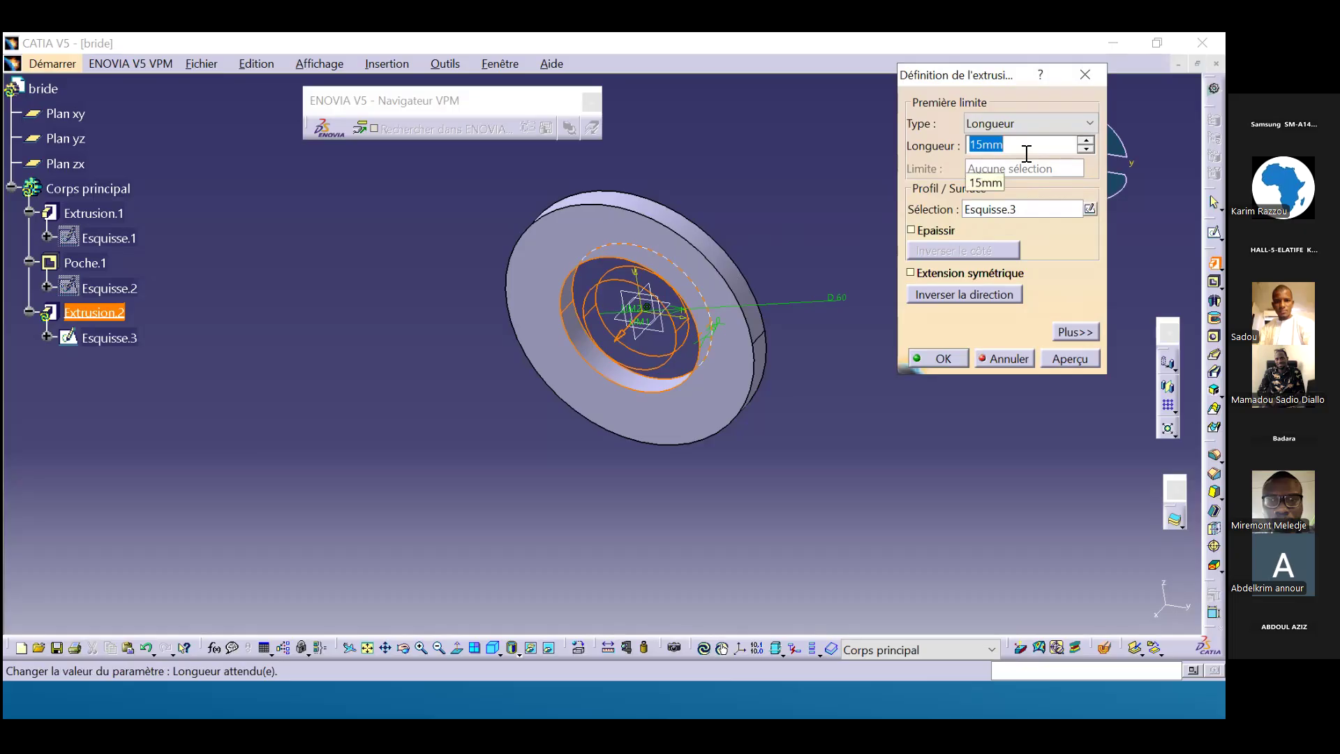
{"action": "type", "text": "40"}
{"action": "key", "text": "Return"}
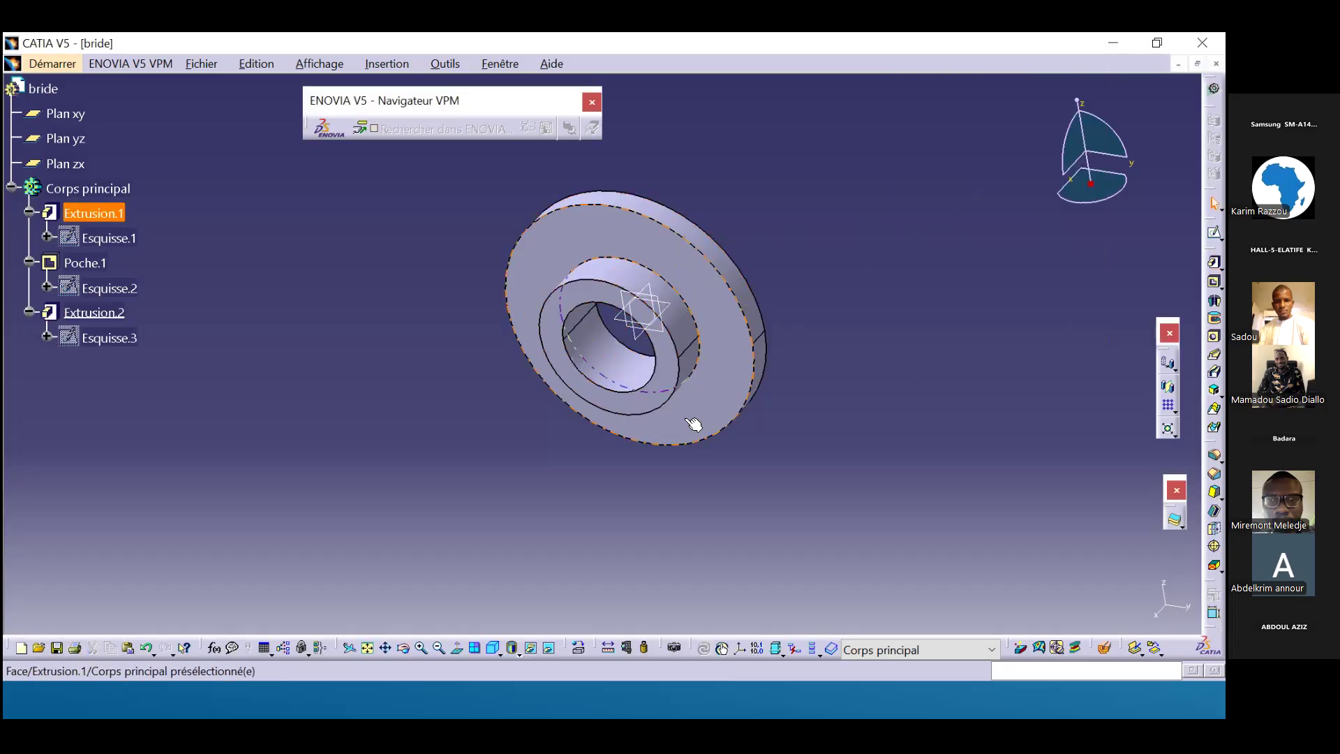
Consult the exercise slide, then start a sketch on the disc's front face and draw a circle about 57 mm in diameter beside the disc.
{"action": "key", "text": "alt+Tab"}
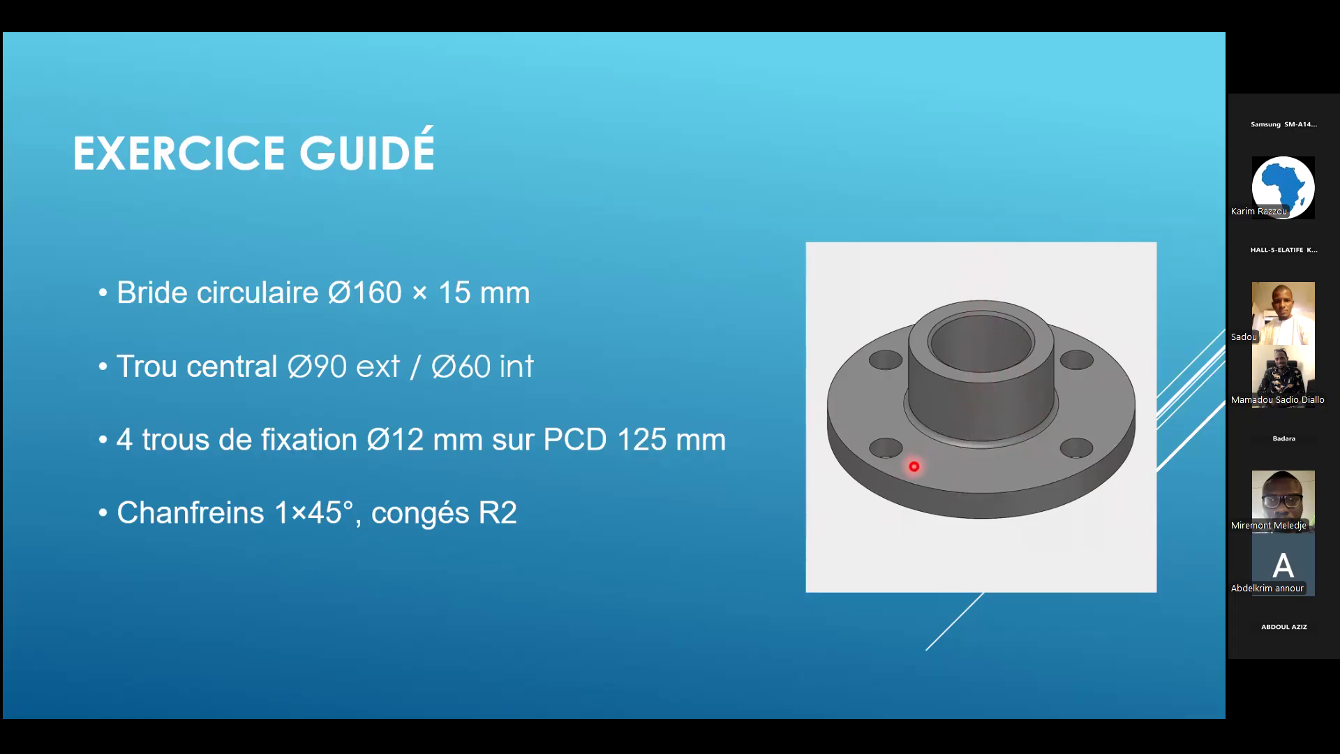
{"action": "key", "text": "alt+Tab"}
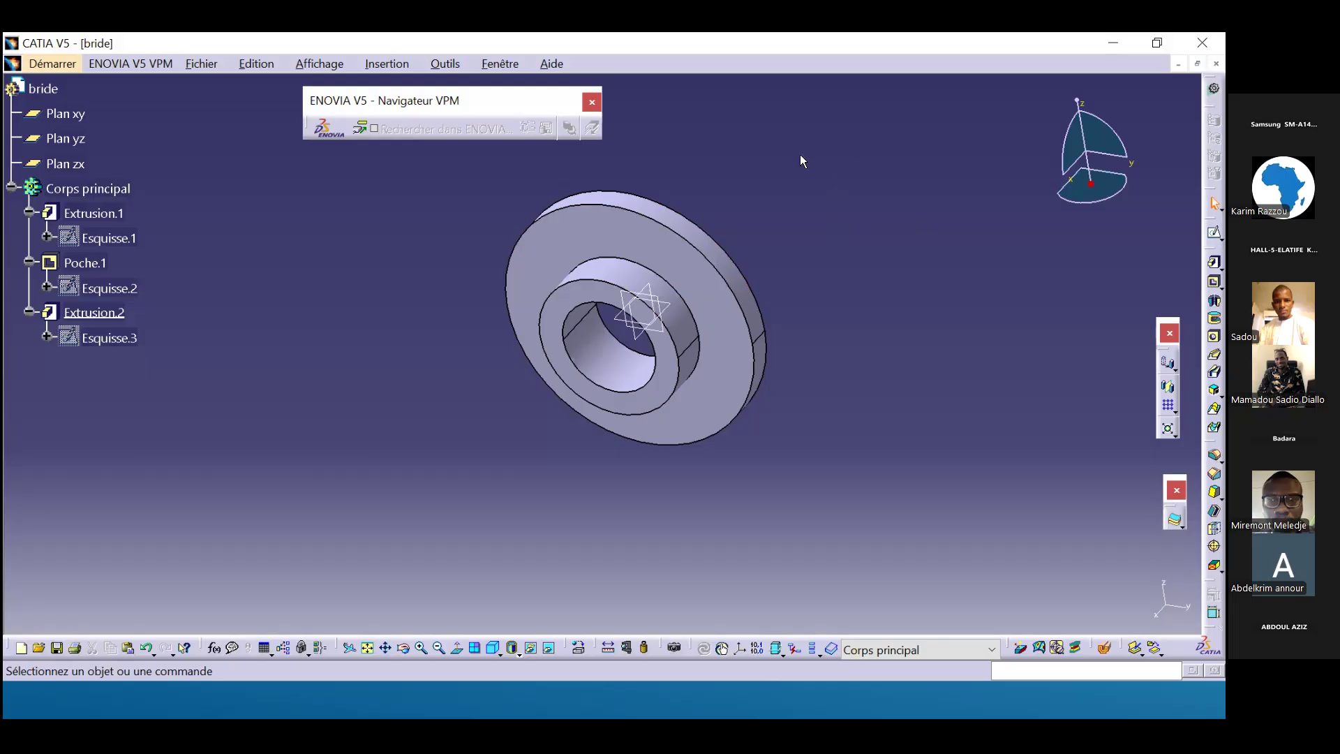
{"action": "left_click", "coordinate": [622, 237]}
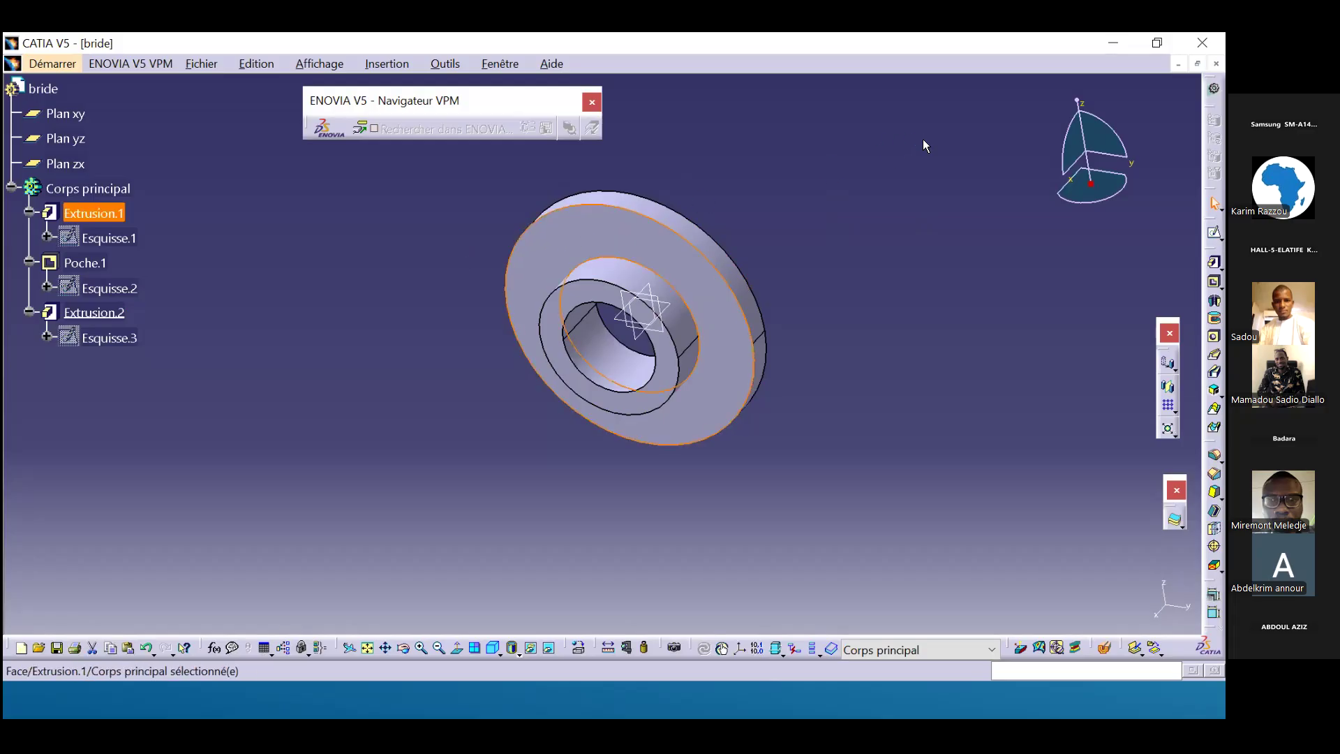
{"action": "left_click", "coordinate": [1215, 234]}
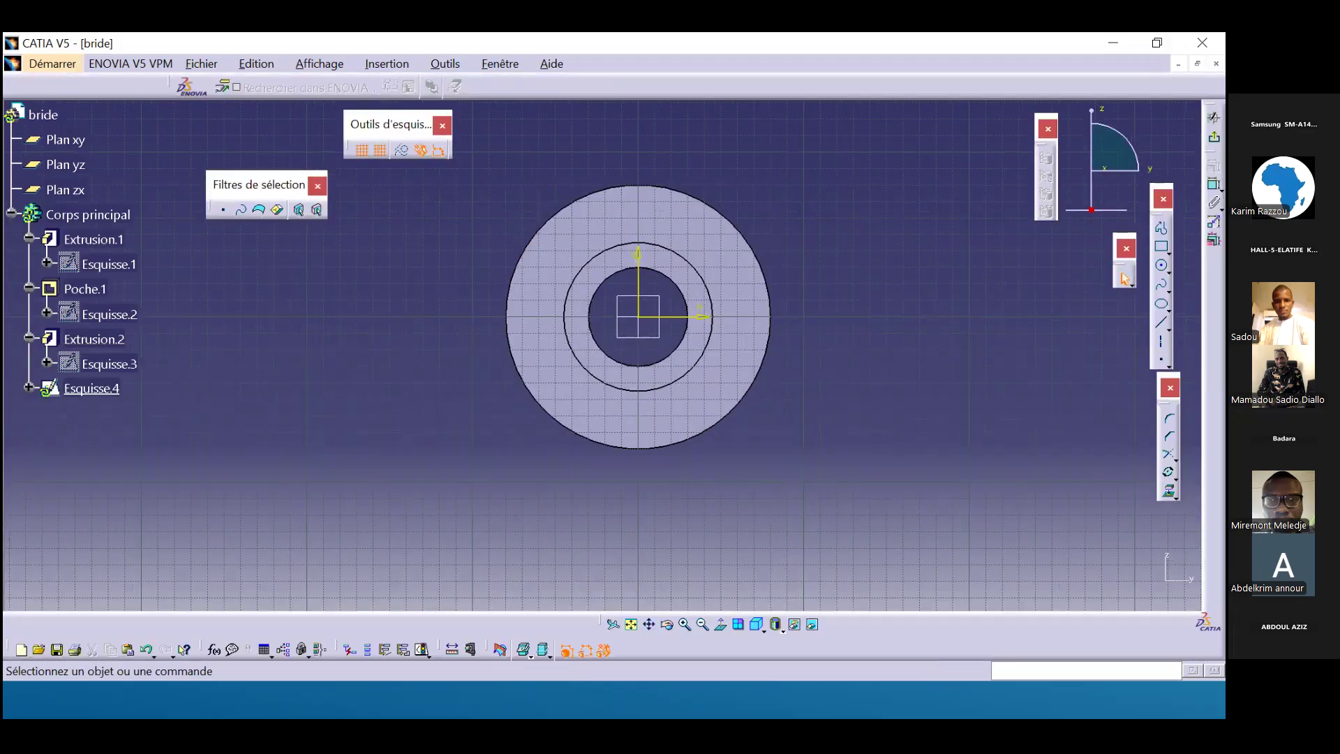
{"action": "left_click", "coordinate": [1162, 265]}
{"action": "left_click", "coordinate": [1162, 266]}
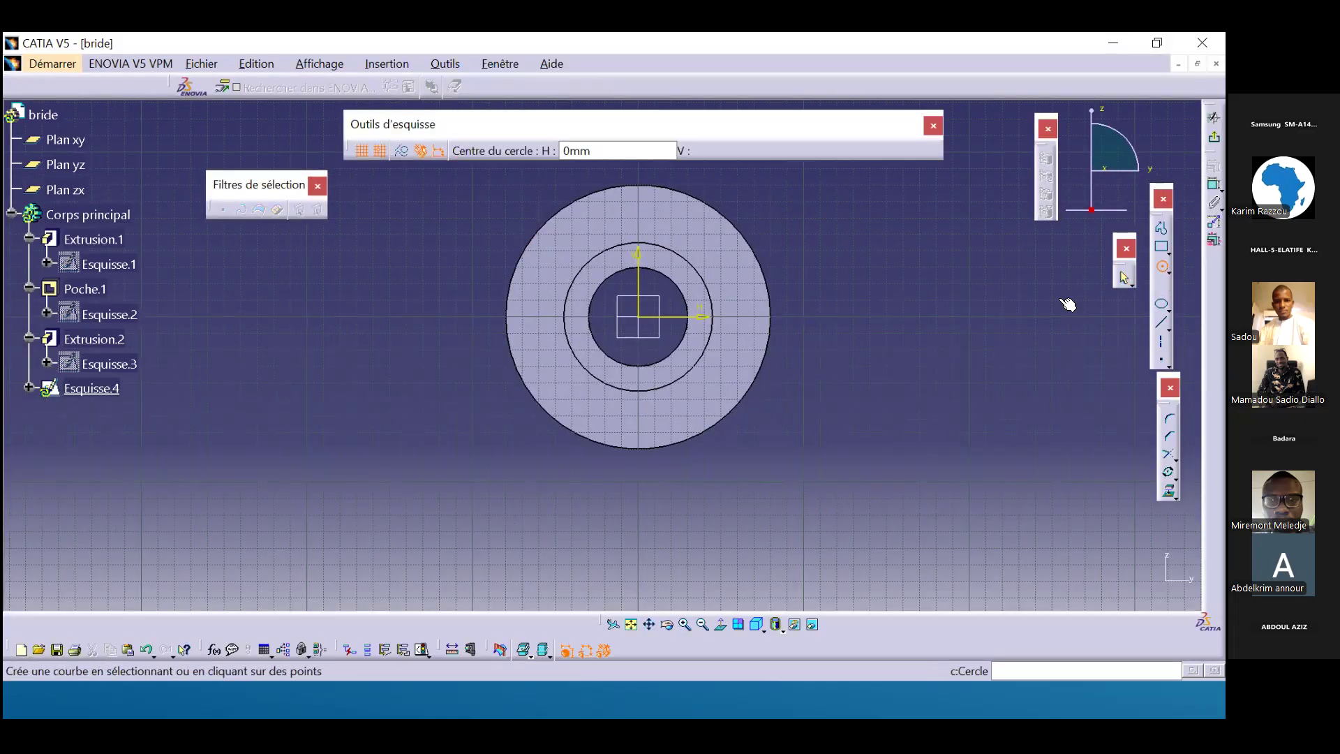
{"action": "left_click", "coordinate": [919, 300]}
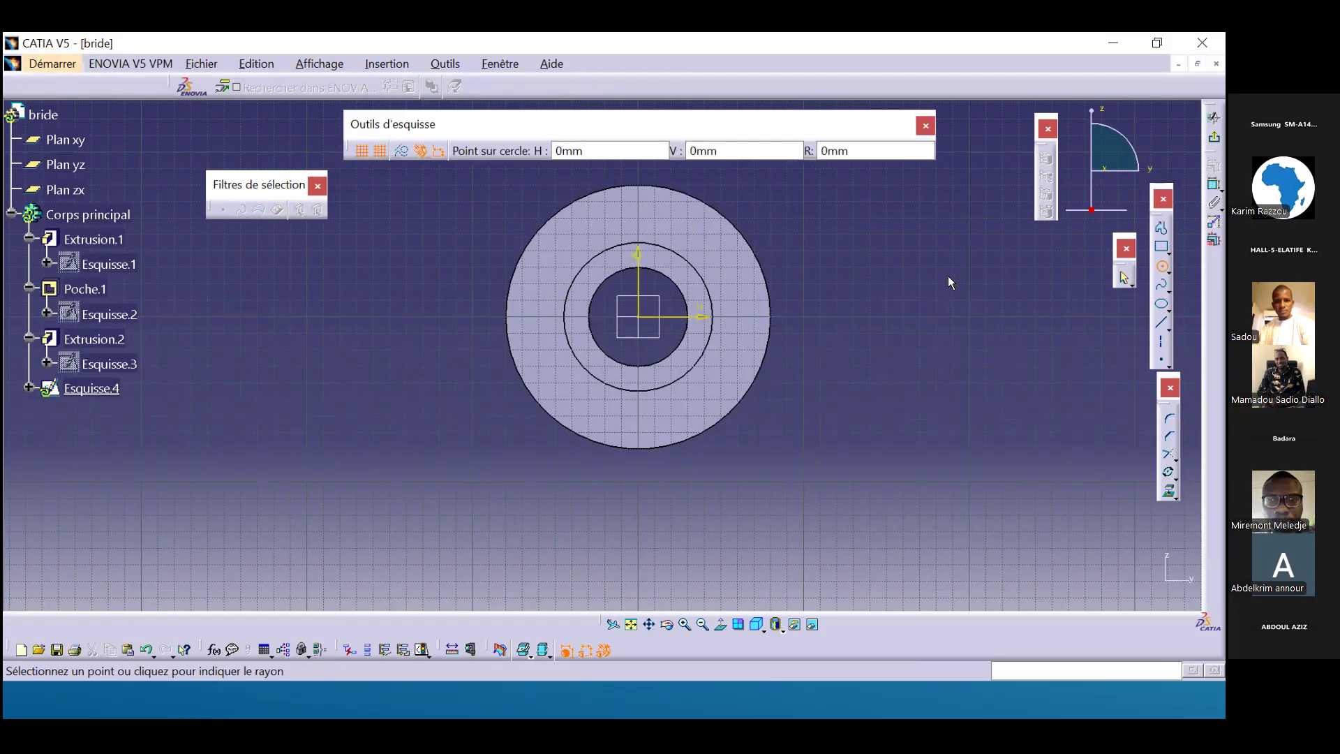
{"action": "left_click", "coordinate": [951, 263]}
Dimension the diameter of the circle beside the disc and set it to 12 mm.
{"action": "left_click", "coordinate": [953, 274]}
{"action": "left_click", "coordinate": [963, 269]}
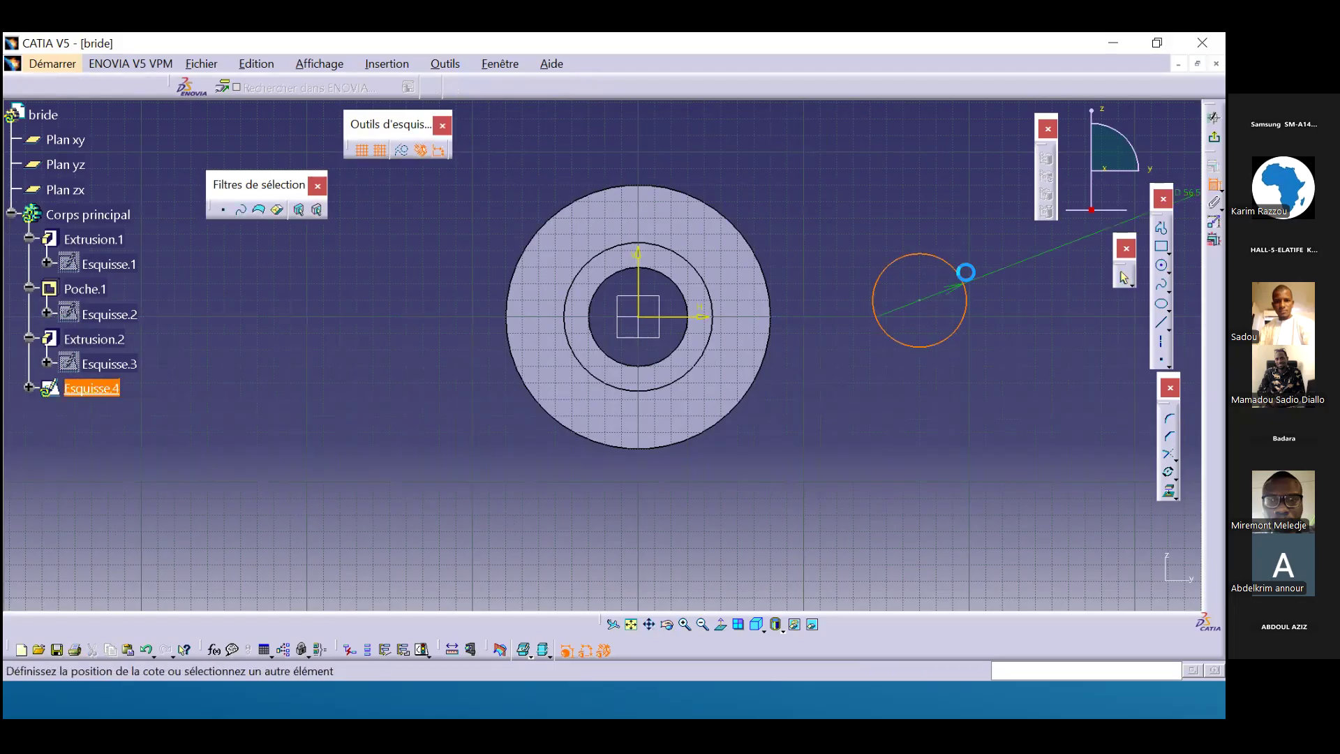
{"action": "left_click", "coordinate": [965, 232]}
{"action": "double_click", "coordinate": [965, 232]}
{"action": "type", "text": "12mm"}
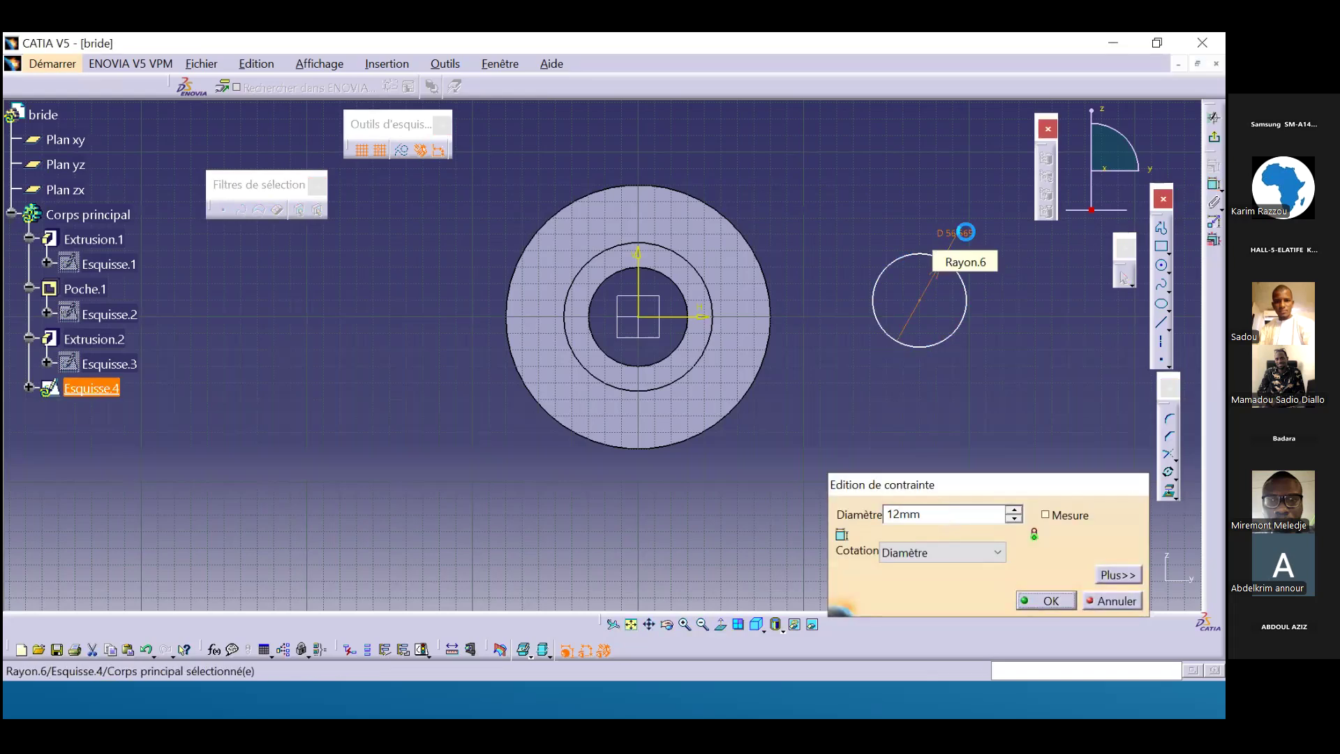
{"action": "key", "text": "Return"}
{"action": "left_click", "coordinate": [915, 188]}
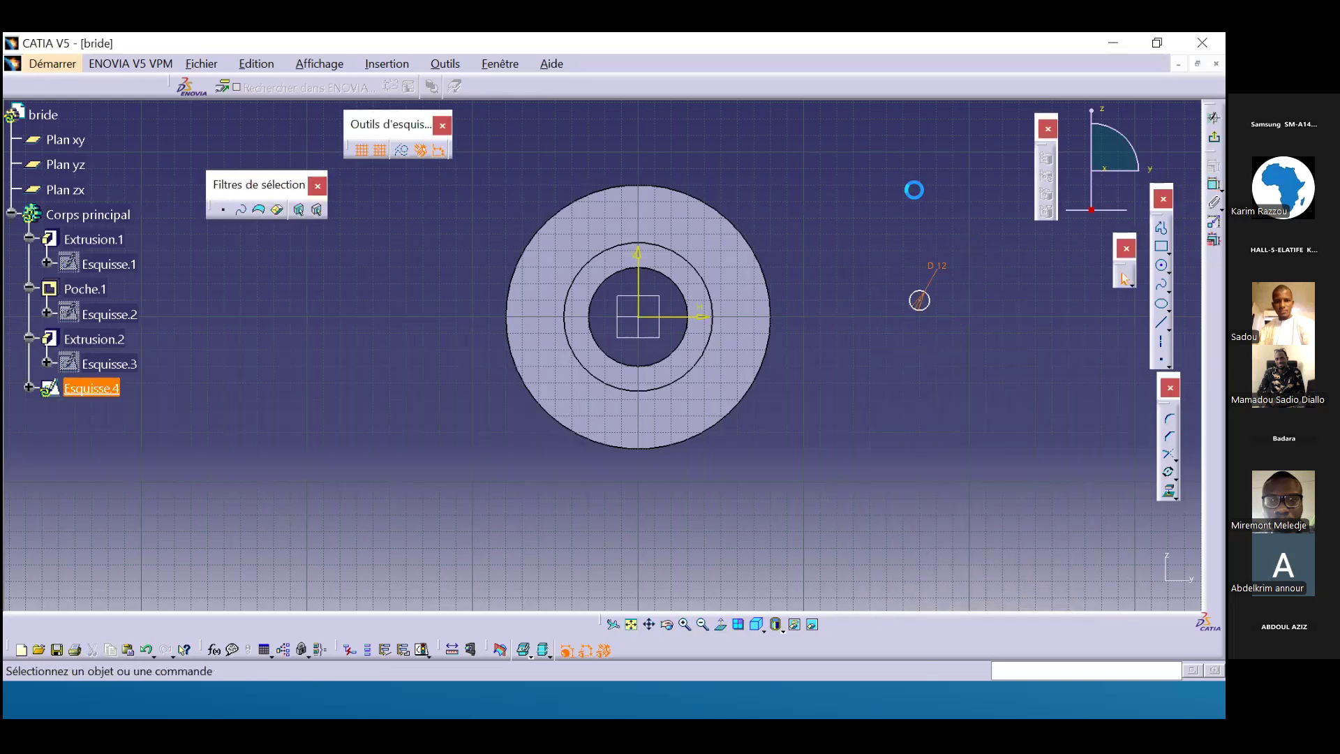
Dimension the horizontal distance from the vertical axis to the 12 mm circle's centre and set it to 125 mm.
{"action": "left_click", "coordinate": [921, 300]}
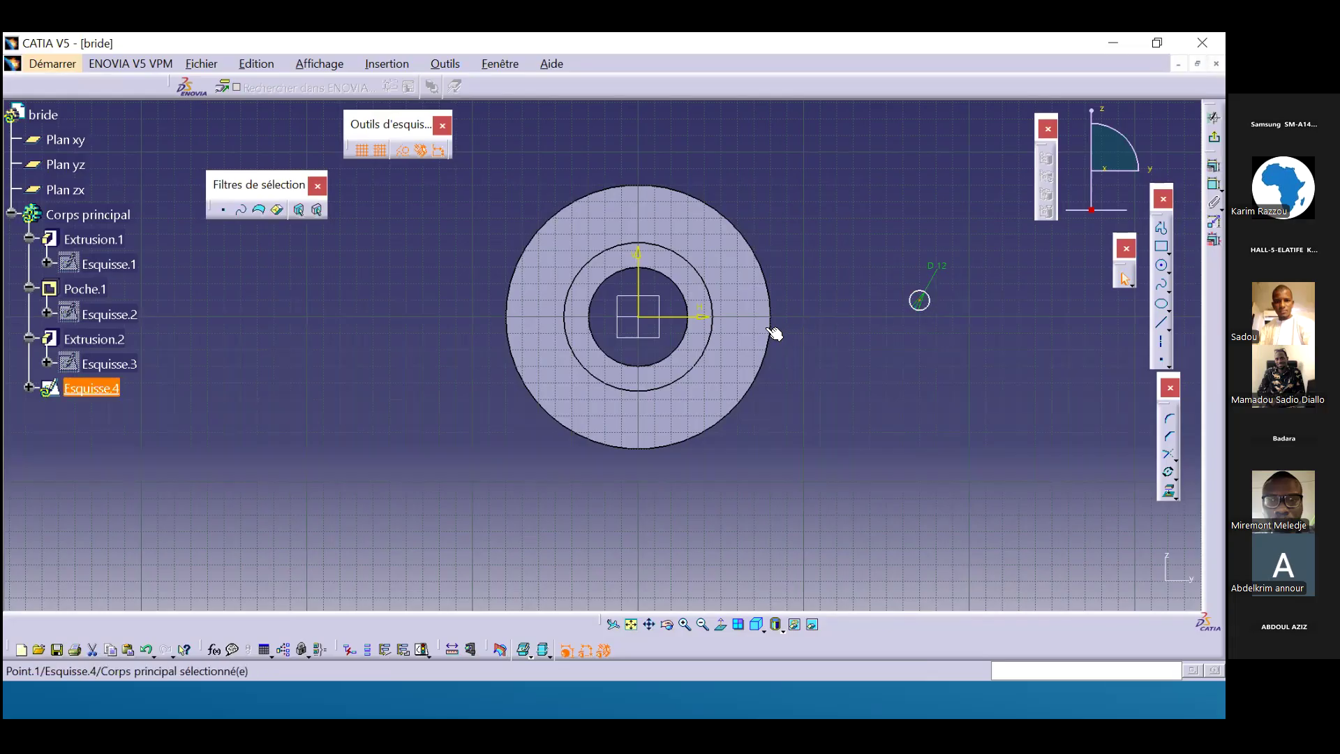
{"action": "left_click", "coordinate": [637, 269], "text": "ctrl"}
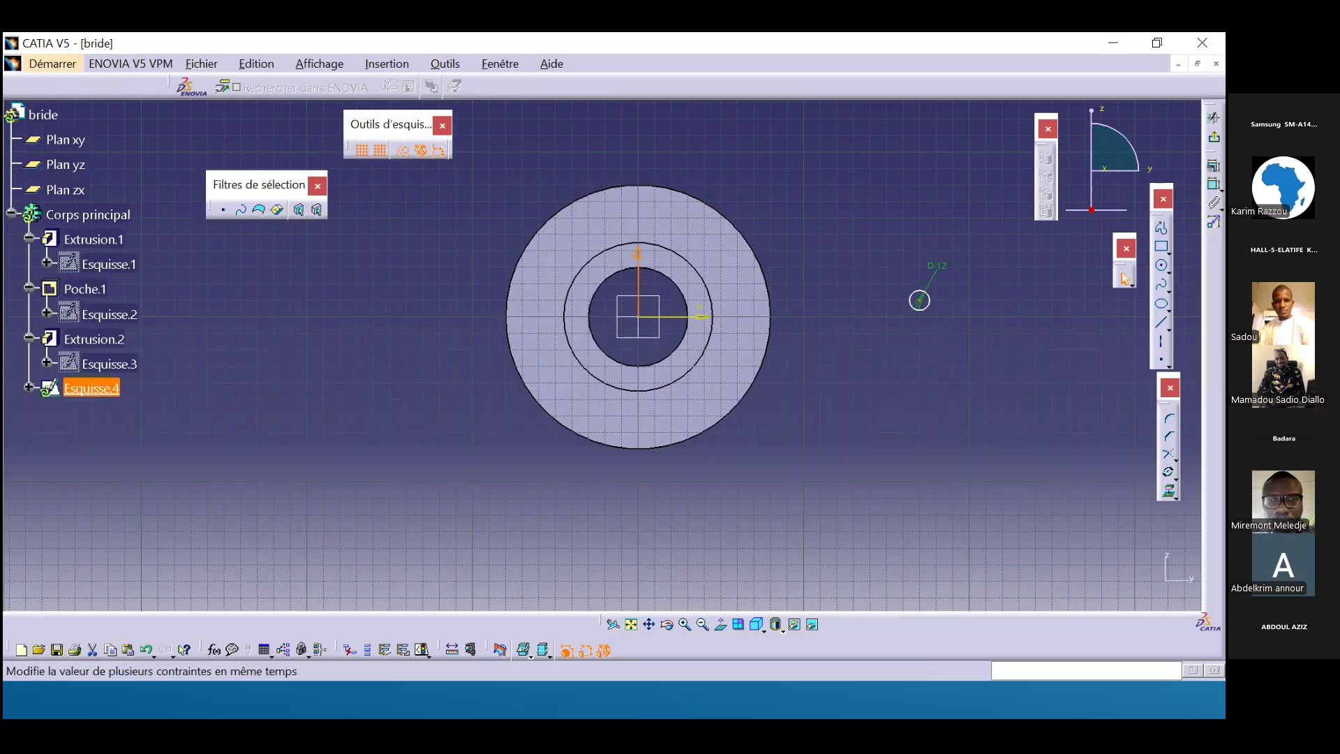
{"action": "left_click", "coordinate": [1215, 184]}
{"action": "left_click", "coordinate": [861, 180]}
{"action": "double_click", "coordinate": [861, 180]}
{"action": "type", "text": "125mm"}
{"action": "key", "text": "Return"}
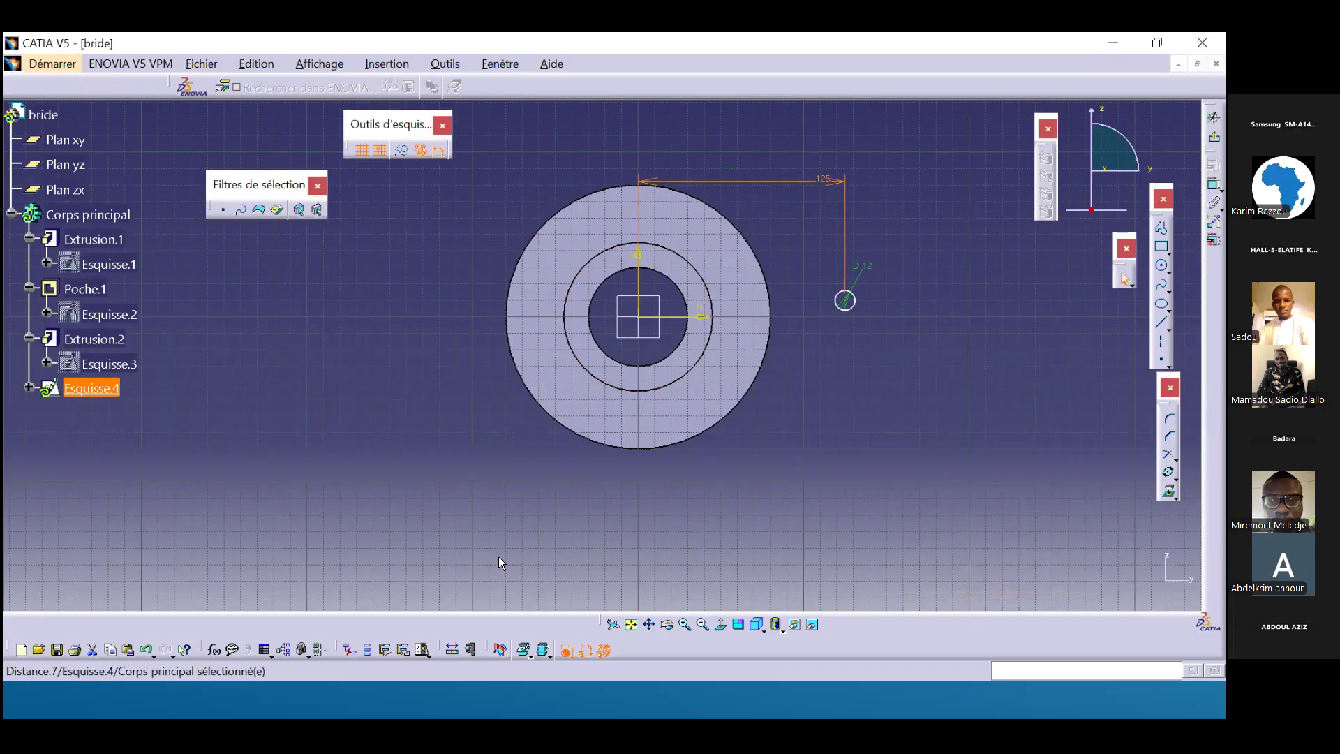
{"action": "double_click", "coordinate": [829, 183]}
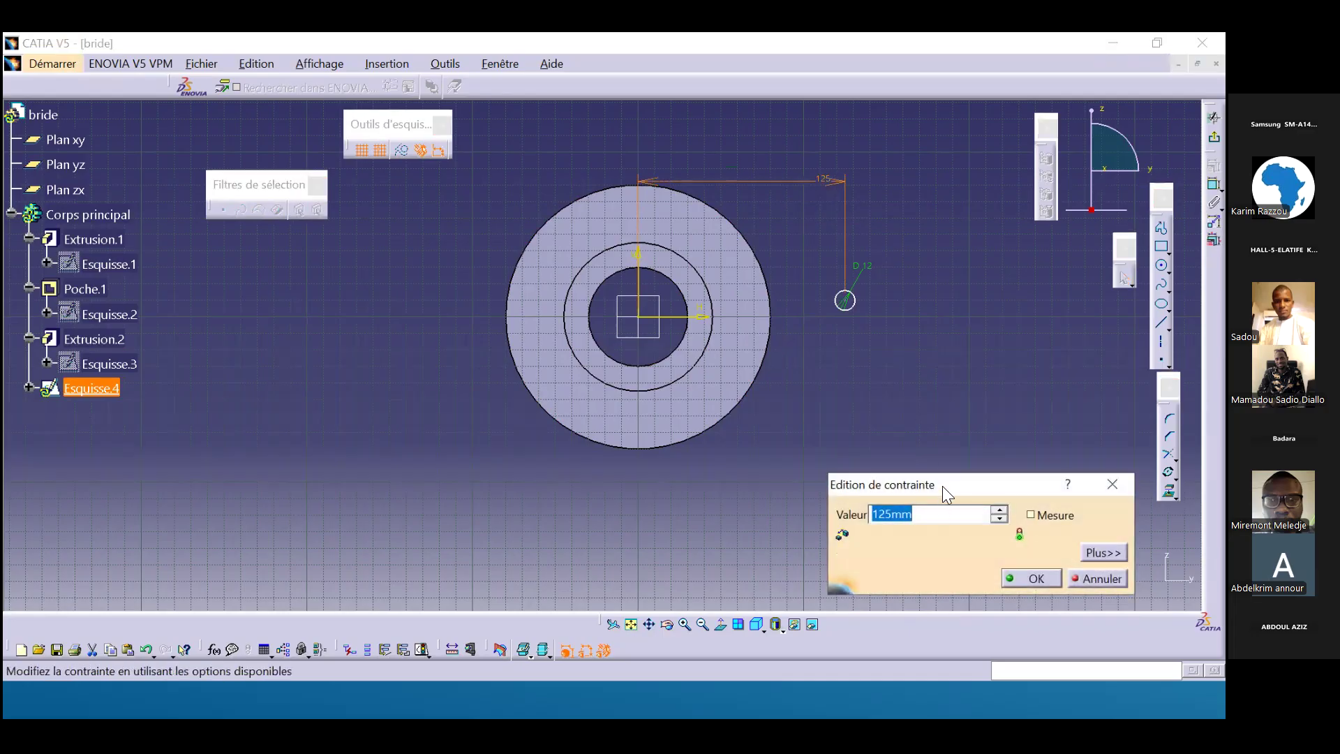
{"action": "left_click", "coordinate": [1095, 465]}
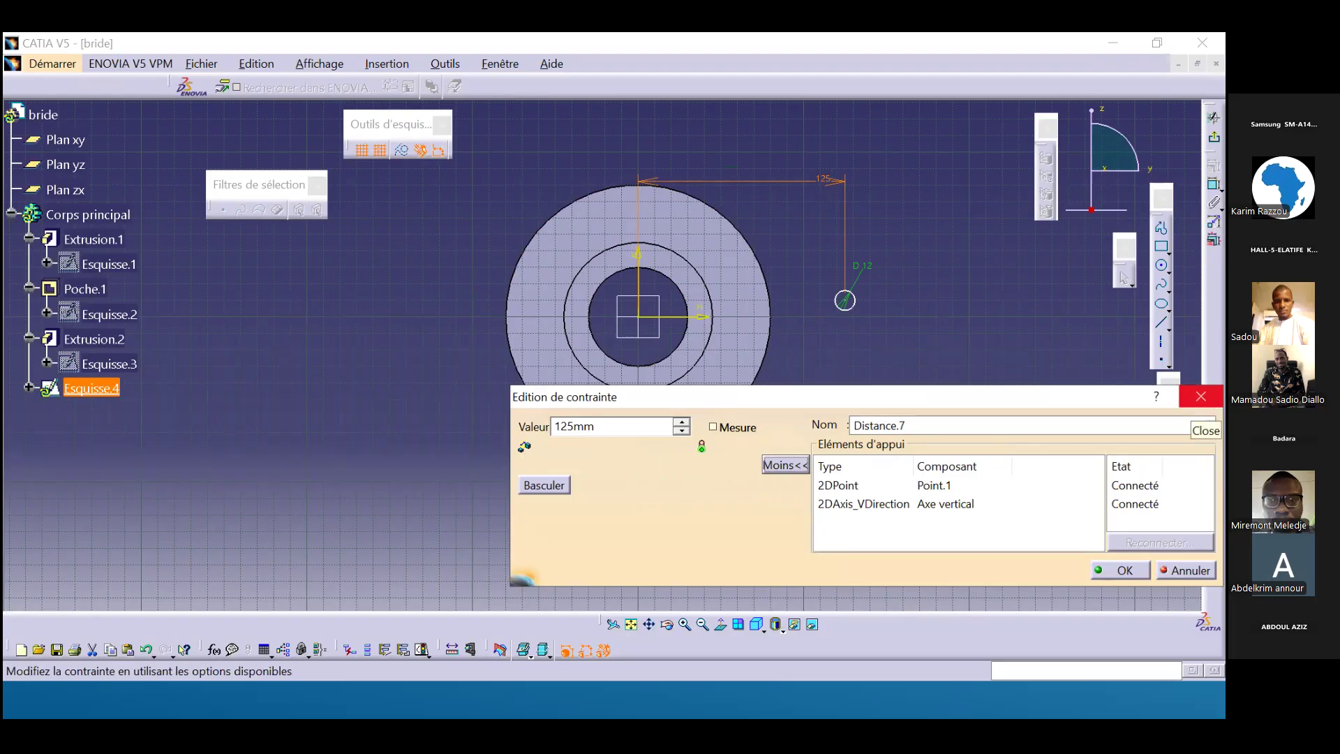
{"action": "left_click", "coordinate": [1200, 397]}
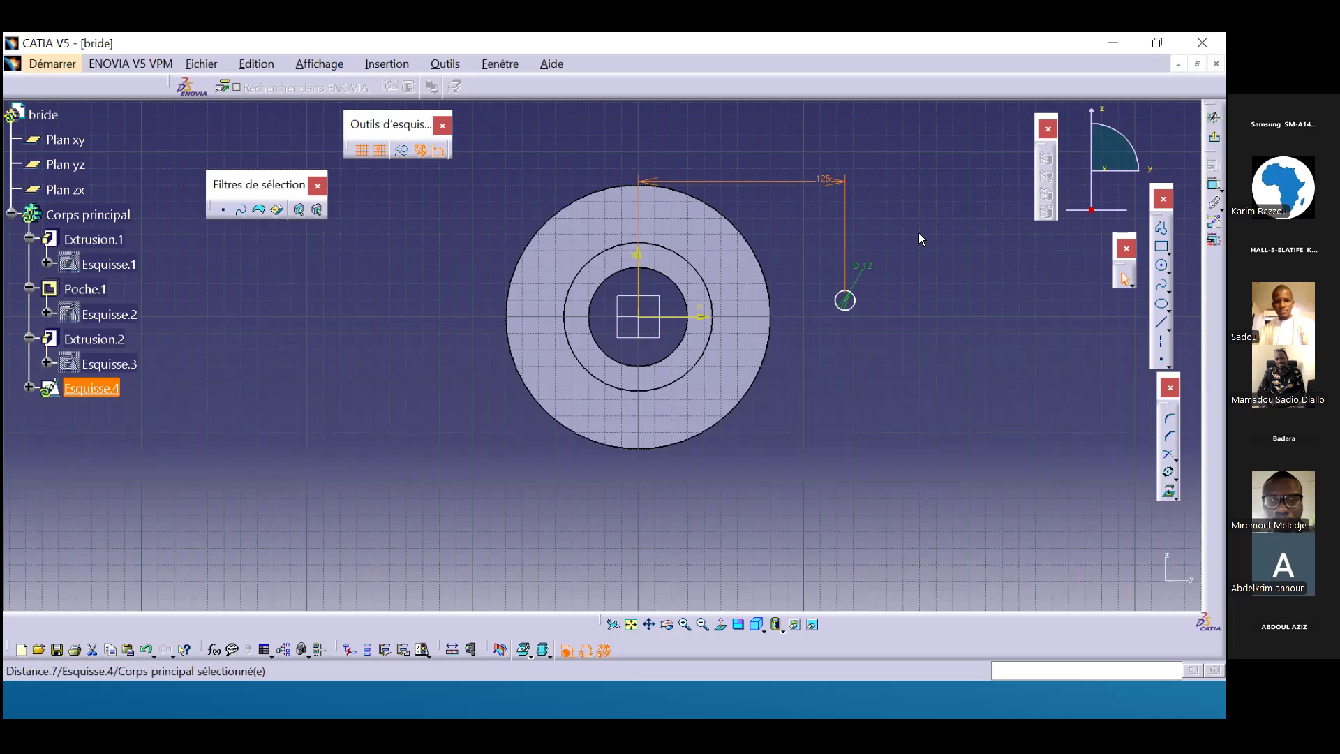
Set the horizontal distance from the vertical axis to the 12 mm circle's centre to 62.5 mm.
{"action": "double_click", "coordinate": [829, 179]}
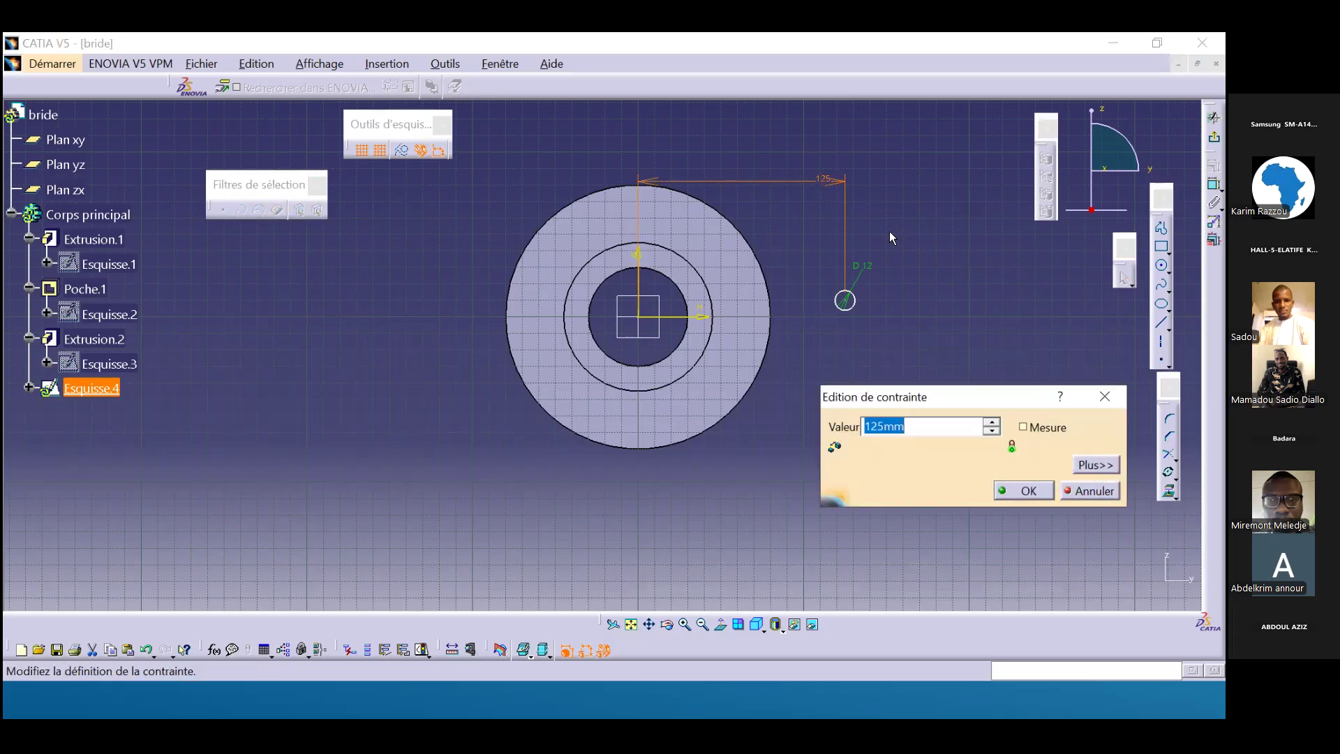
{"action": "type", "text": "6"}
{"action": "key", "text": "Return"}
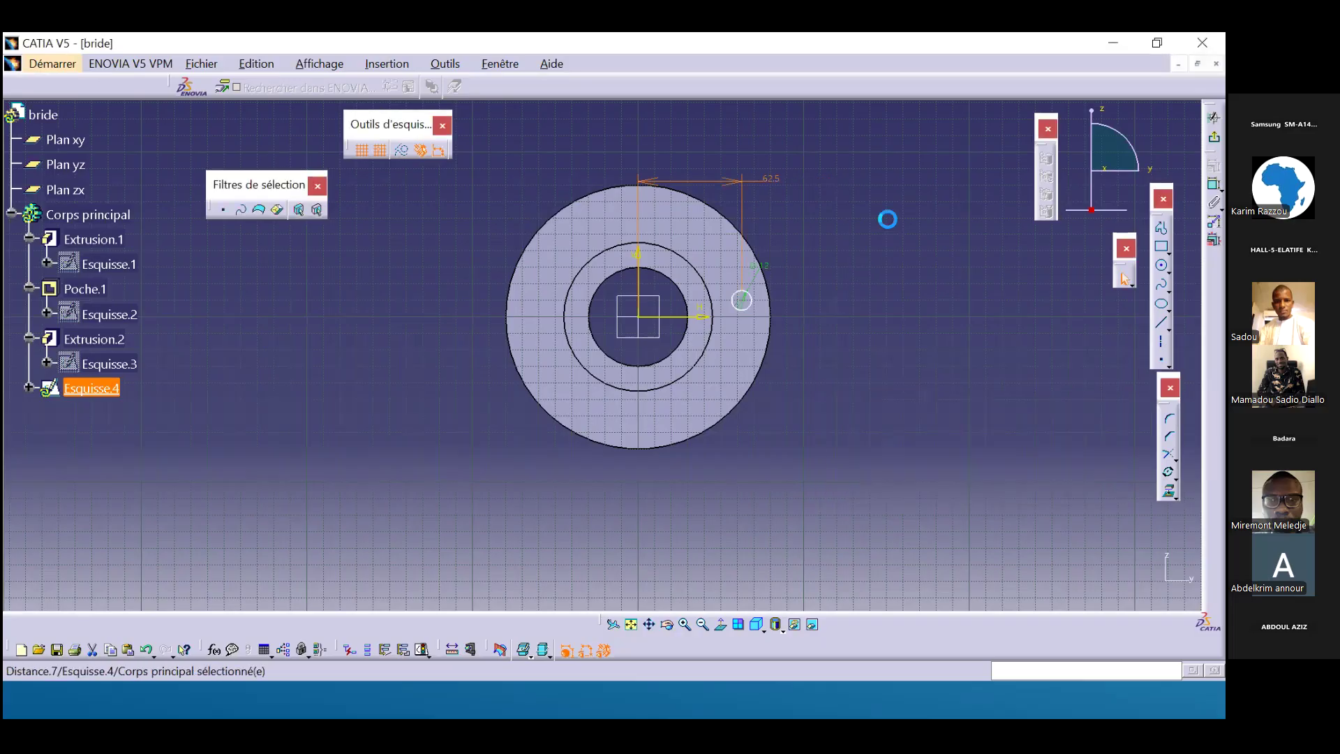
{"action": "left_click", "coordinate": [887, 222]}
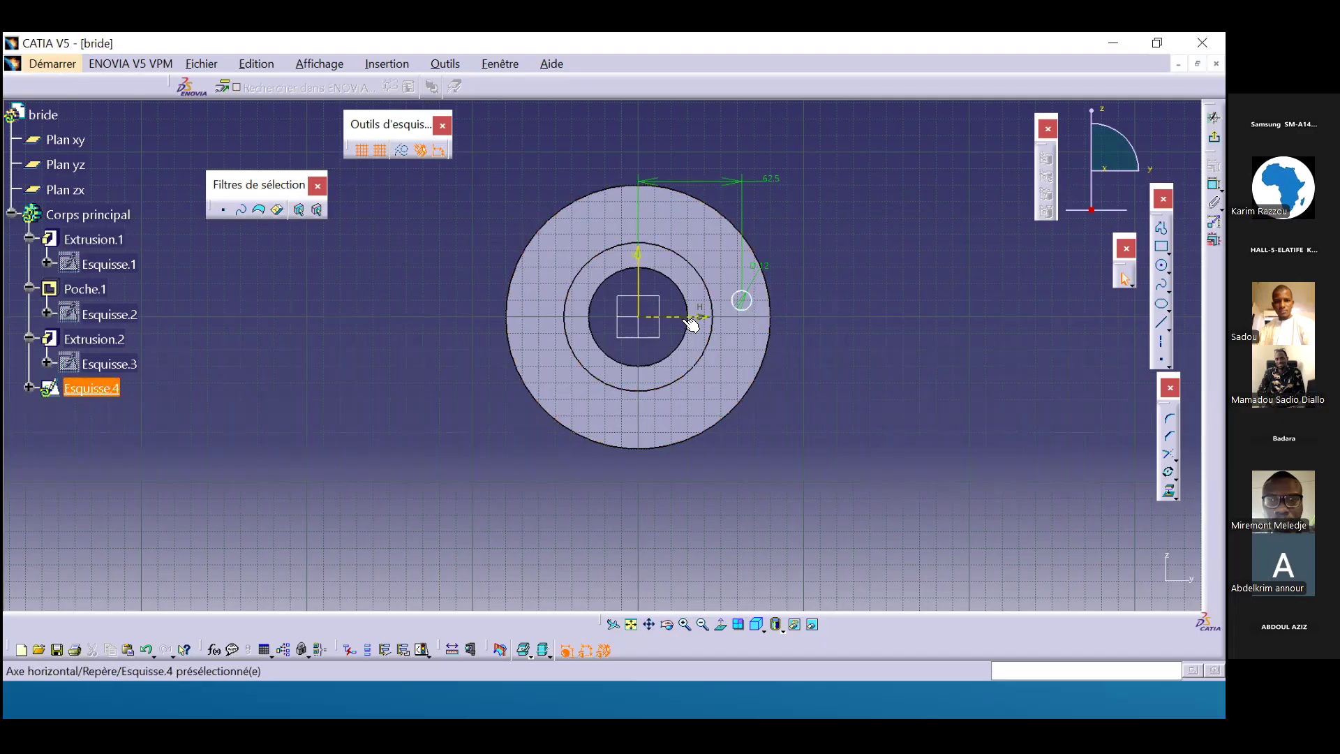
Constrain the 12 mm circle's centre to be coincident with the sketch's horizontal axis.
{"action": "mouse_move", "coordinate": [817, 315]}
{"action": "middle_mouse_down", "text": "ctrl"}
{"action": "mouse_move", "coordinate": [826, 275]}
{"action": "mouse_move", "coordinate": [837, 276]}
{"action": "middle_mouse_up", "text": "ctrl"}
{"action": "left_click", "coordinate": [825, 268]}
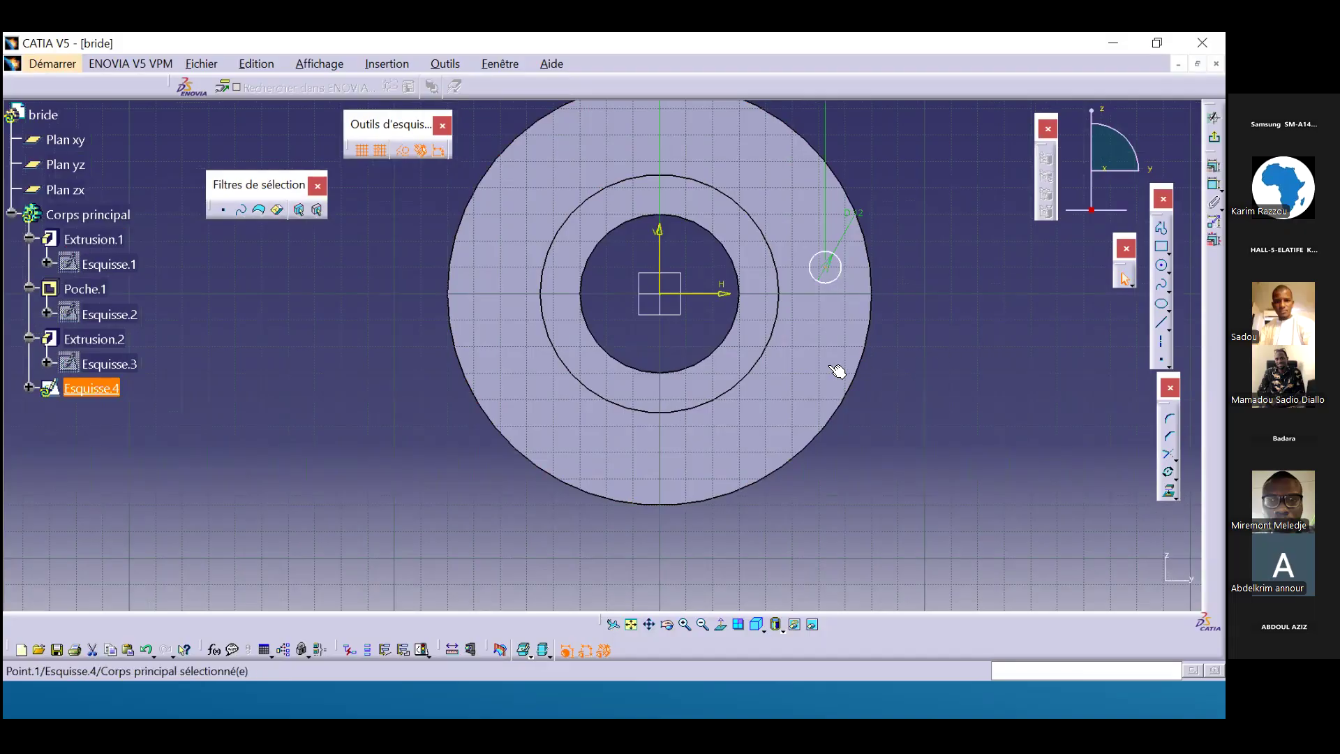
{"action": "left_click", "coordinate": [719, 295], "text": "ctrl"}
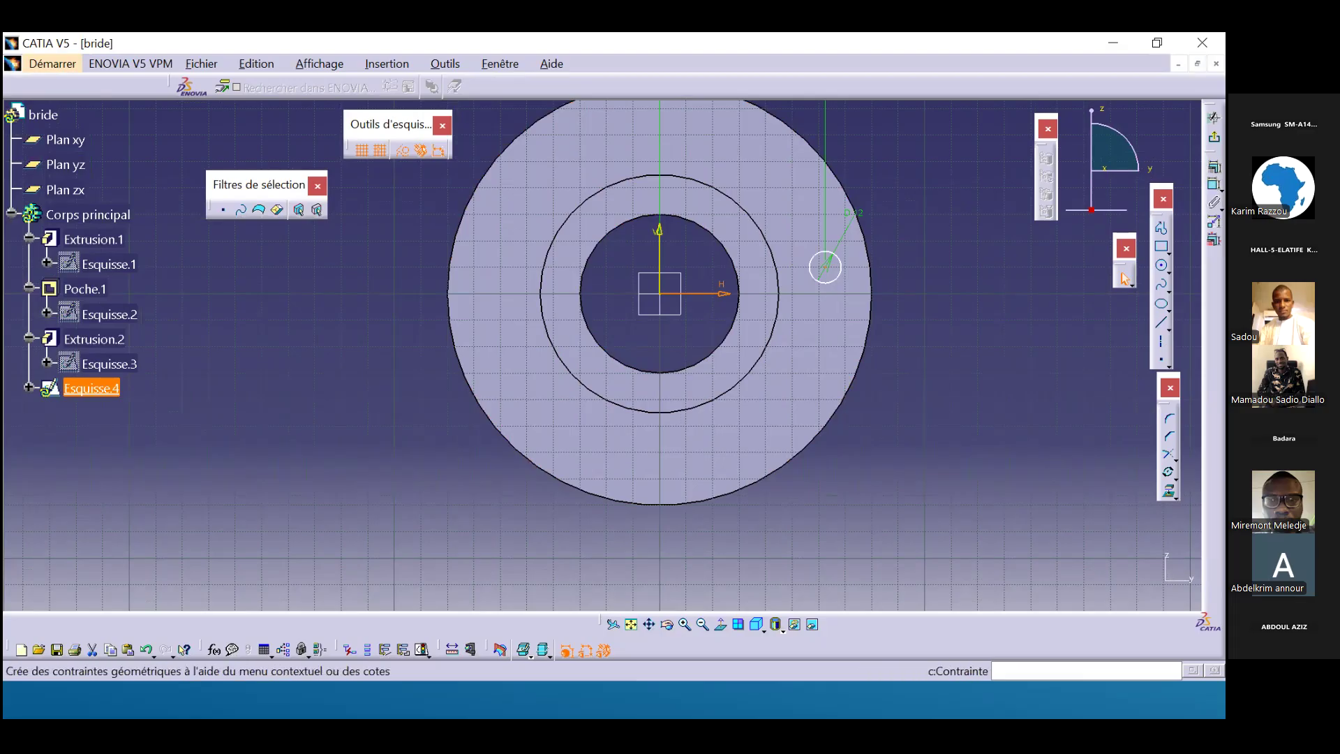
{"action": "left_click", "coordinate": [499, 650]}
{"action": "left_click", "coordinate": [1040, 224]}
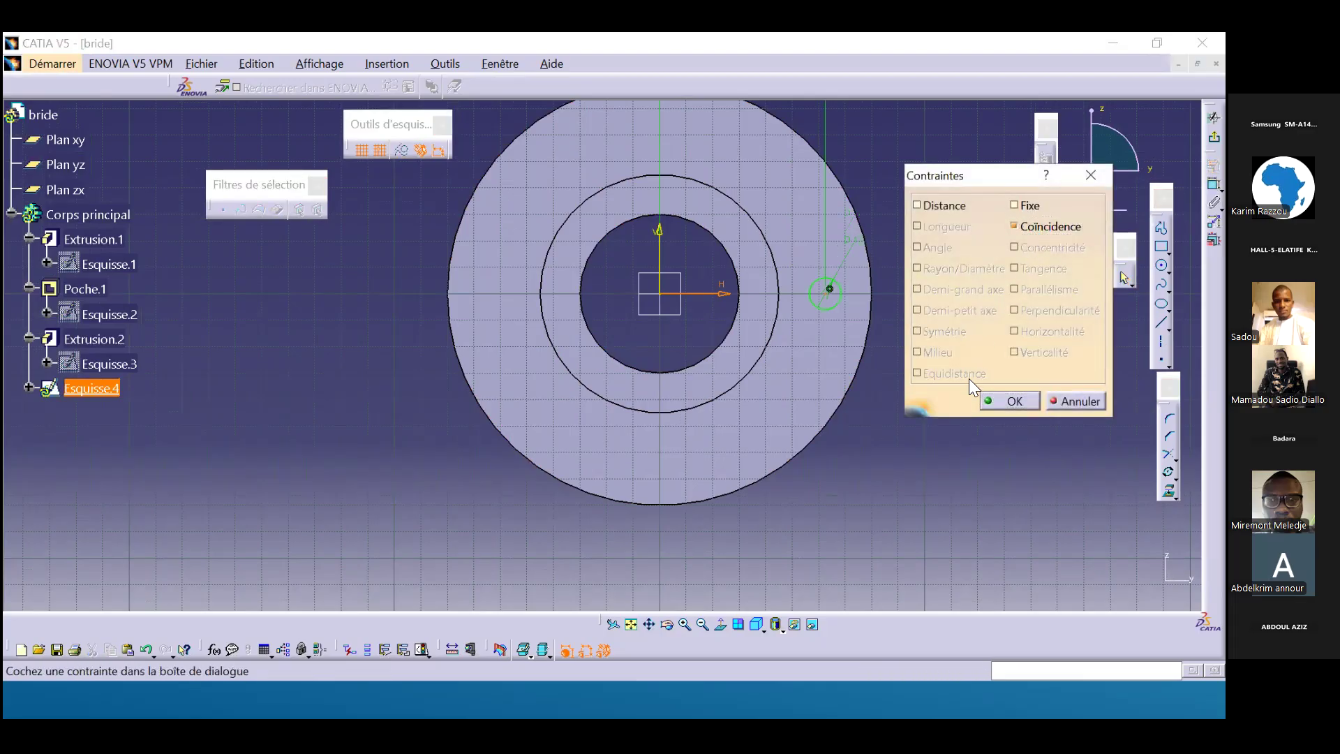
{"action": "left_click", "coordinate": [998, 401]}
{"action": "mouse_move", "coordinate": [864, 294]}
{"action": "middle_mouse_down"}
{"action": "mouse_move", "coordinate": [842, 349]}
{"action": "mouse_move", "coordinate": [784, 342]}
{"action": "mouse_move", "coordinate": [780, 327]}
{"action": "mouse_move", "coordinate": [738, 394]}
{"action": "mouse_move", "coordinate": [772, 395]}
{"action": "middle_mouse_up"}
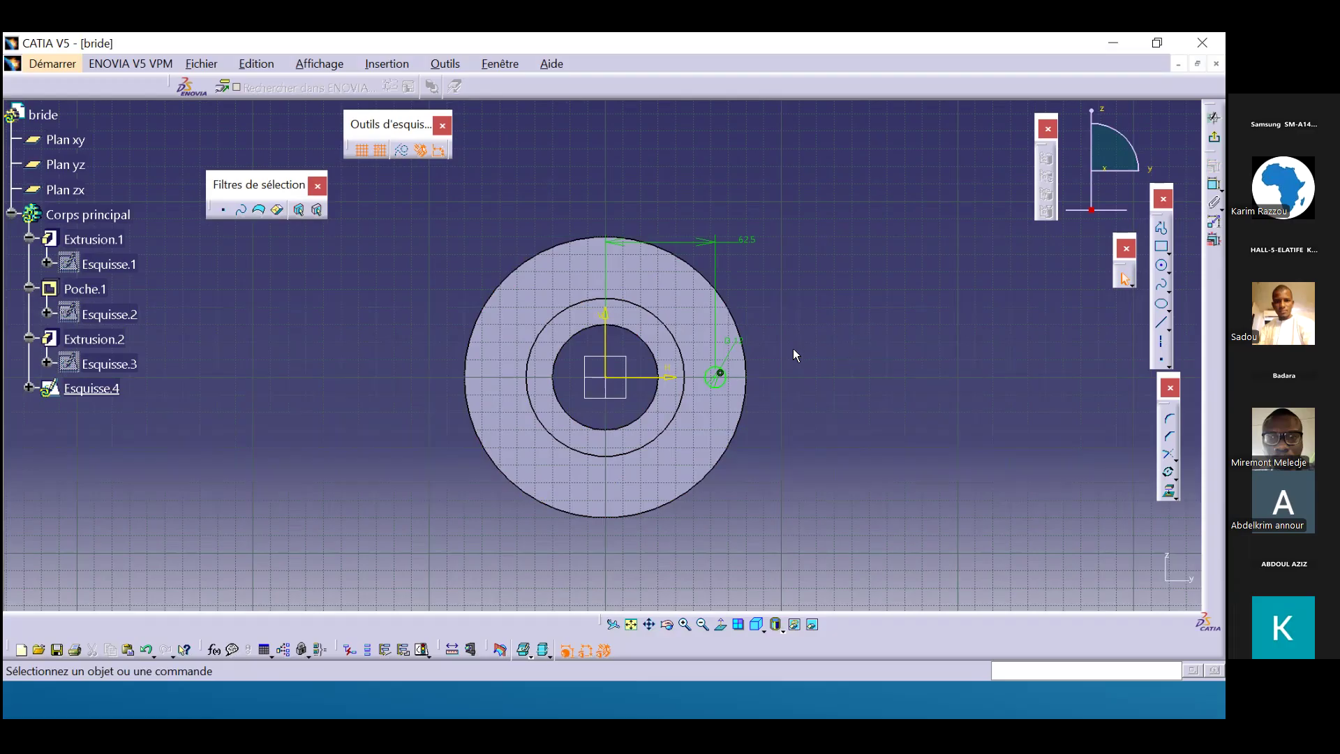
Duplicate the 12 mm circle by Rotation about the sketch origin, with 3 copies spaced at 90 degrees.
{"action": "left_click", "coordinate": [716, 377]}
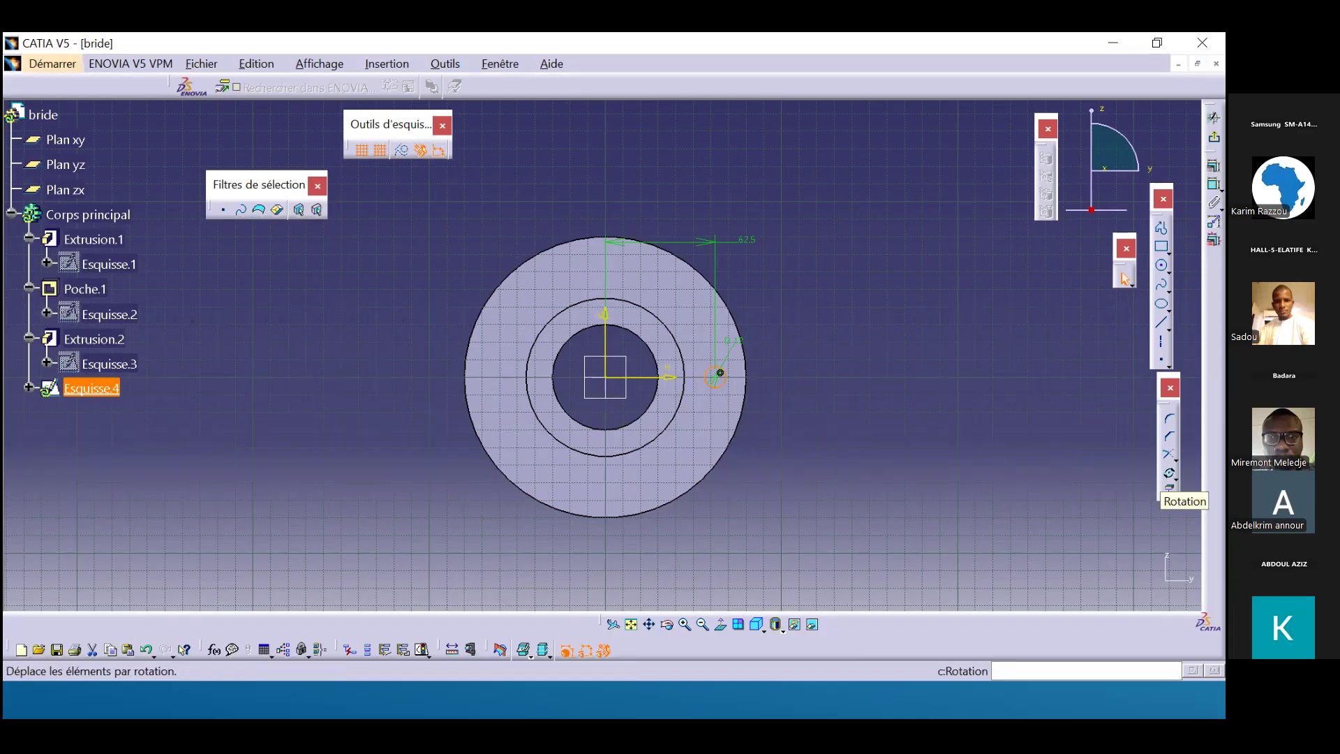
{"action": "left_click", "coordinate": [1173, 490]}
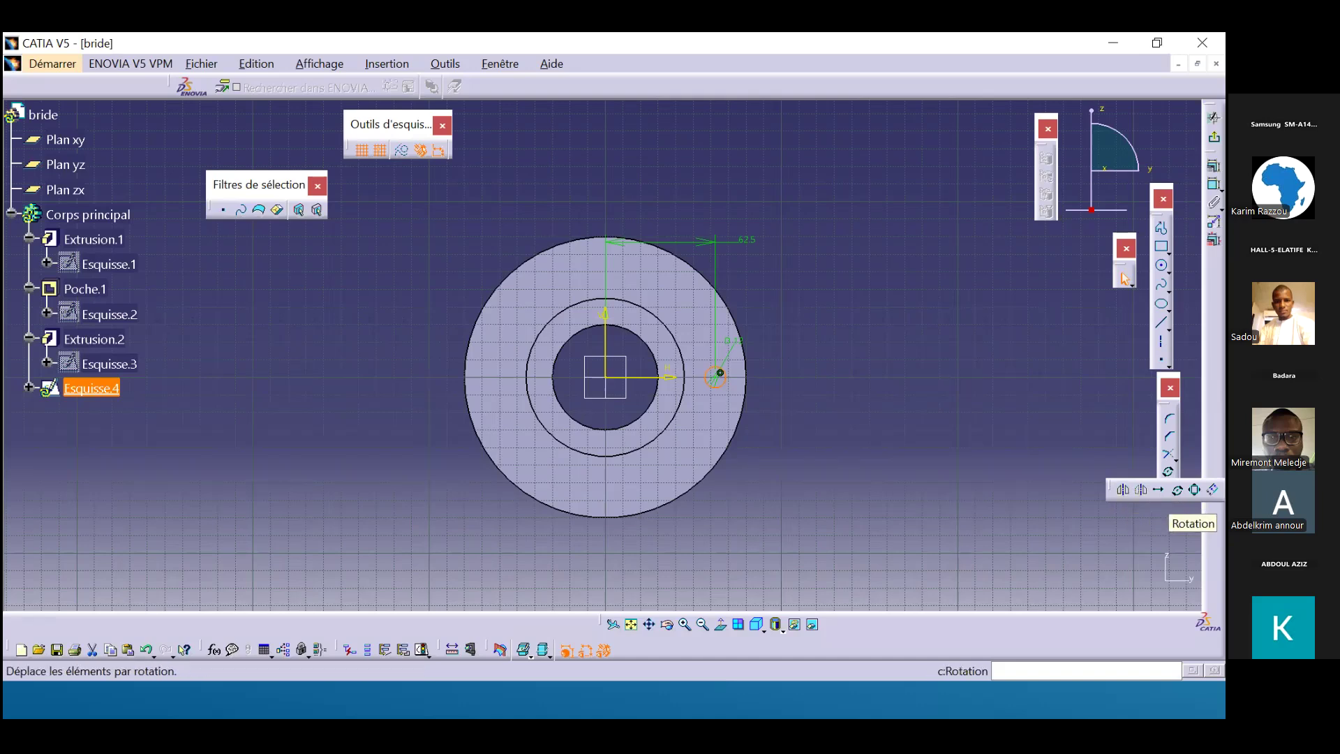
{"action": "left_click", "coordinate": [1176, 490]}
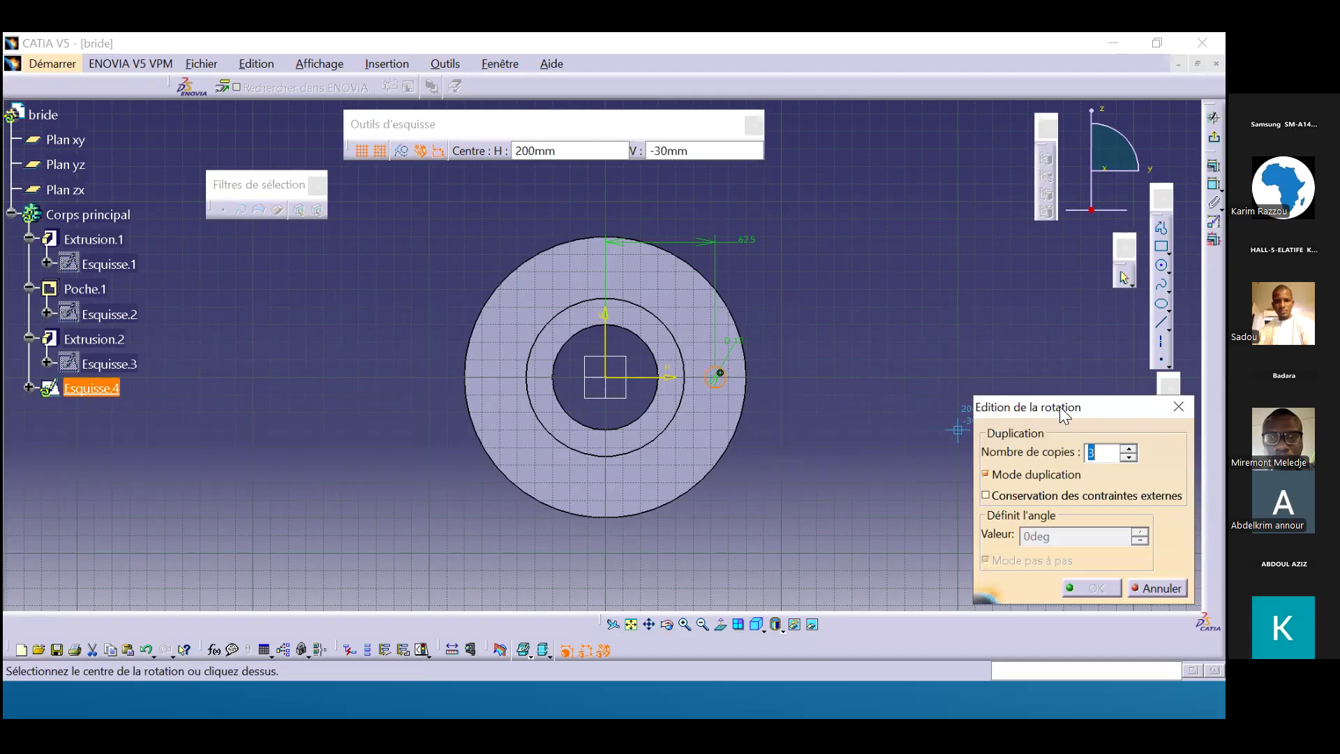
{"action": "left_click_drag", "start_coordinate": [1059, 406], "coordinate": [921, 273]}
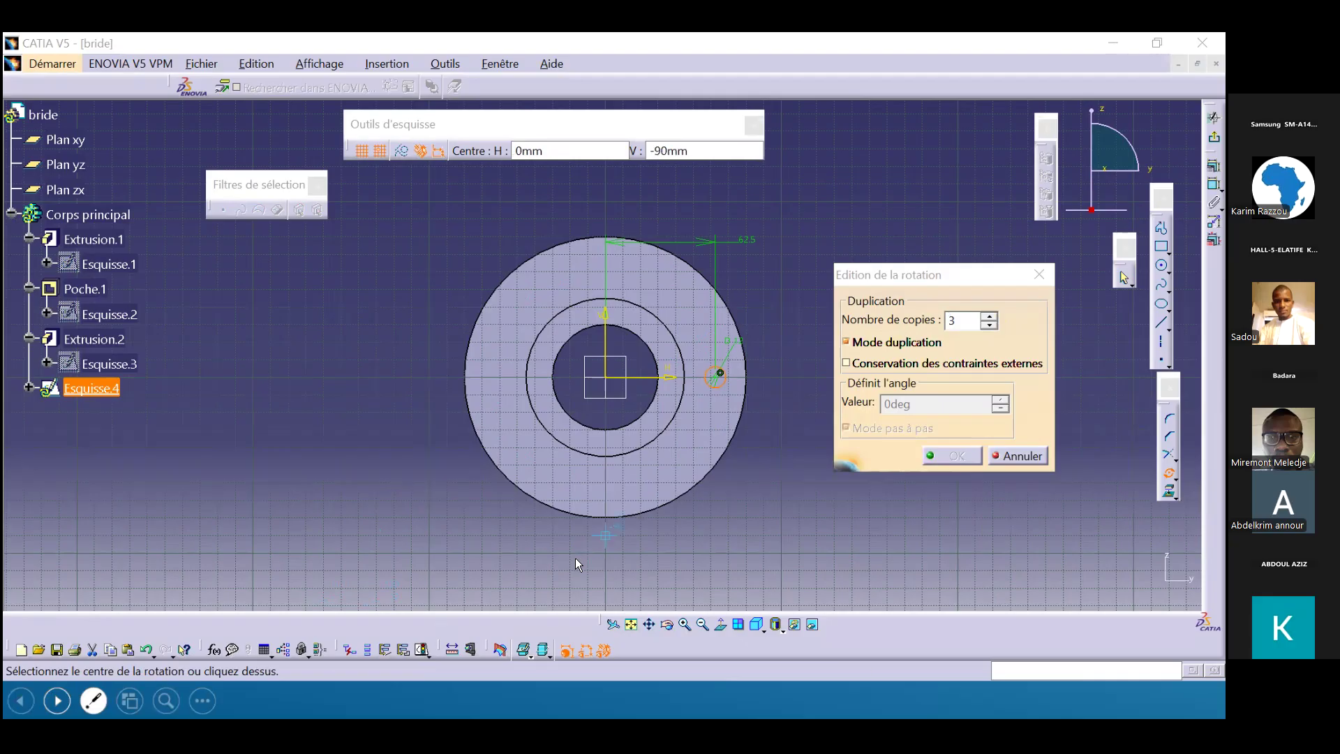
{"action": "left_click", "coordinate": [607, 378]}
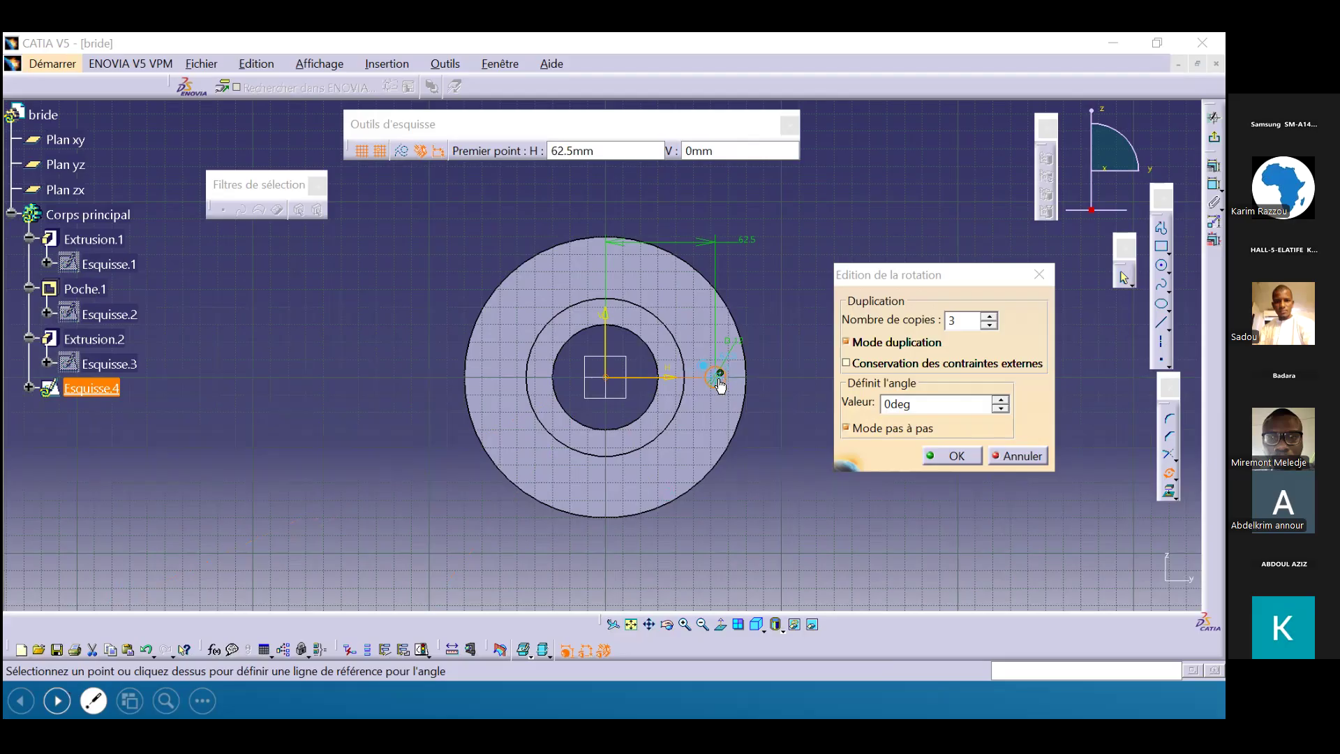
{"action": "middle_click_drag", "start_coordinate": [739, 399], "coordinate": [742, 238], "text": "ctrl"}
{"action": "mouse_move", "coordinate": [674, 279]}
{"action": "middle_mouse_down", "text": "ctrl"}
{"action": "mouse_move", "coordinate": [665, 327]}
{"action": "mouse_move", "coordinate": [706, 362]}
{"action": "mouse_move", "coordinate": [742, 364]}
{"action": "middle_mouse_up", "text": "ctrl"}
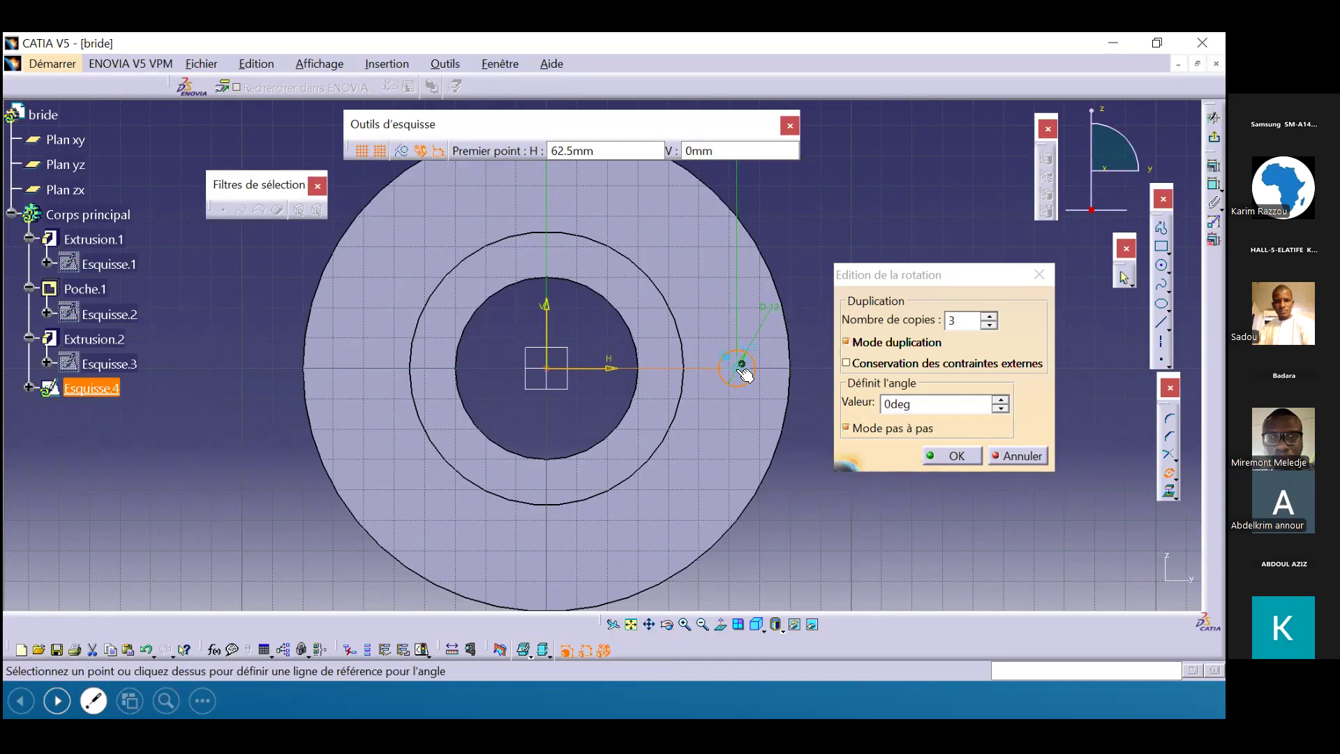
{"action": "left_click", "coordinate": [742, 364]}
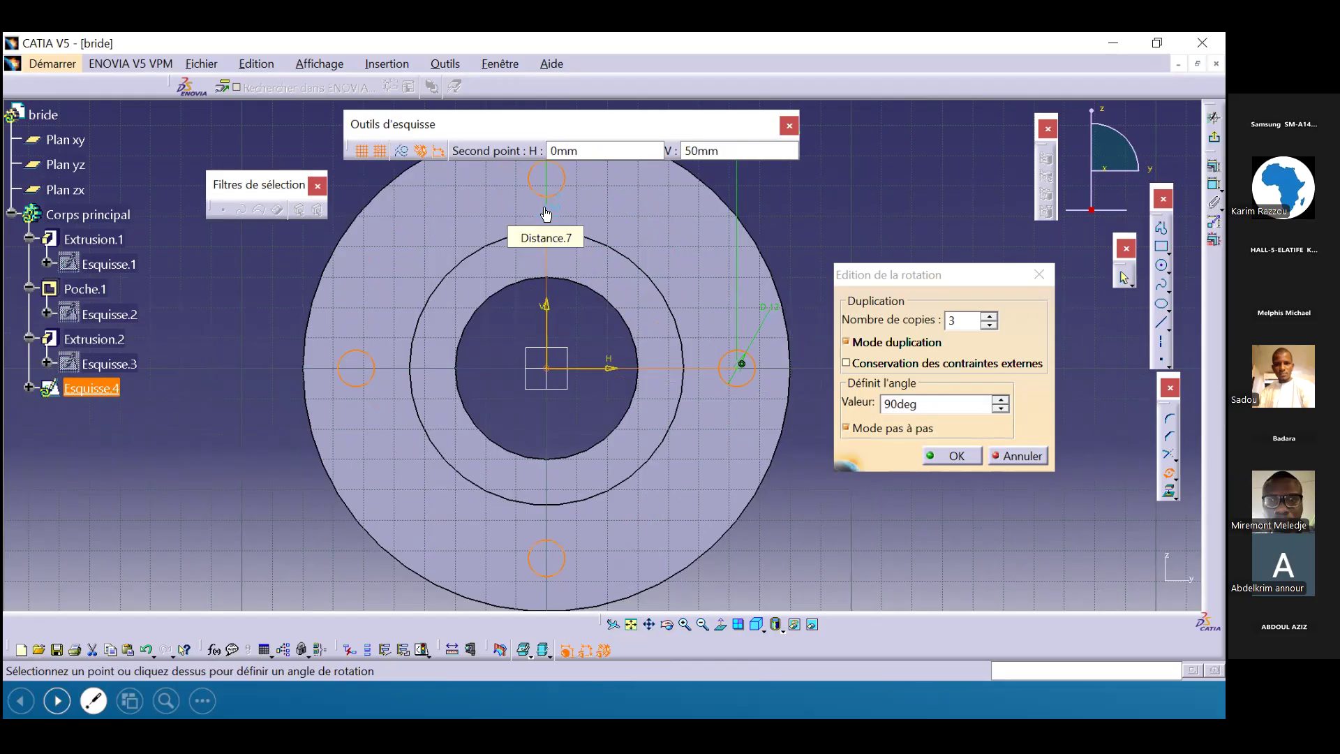
{"action": "left_click", "coordinate": [873, 404]}
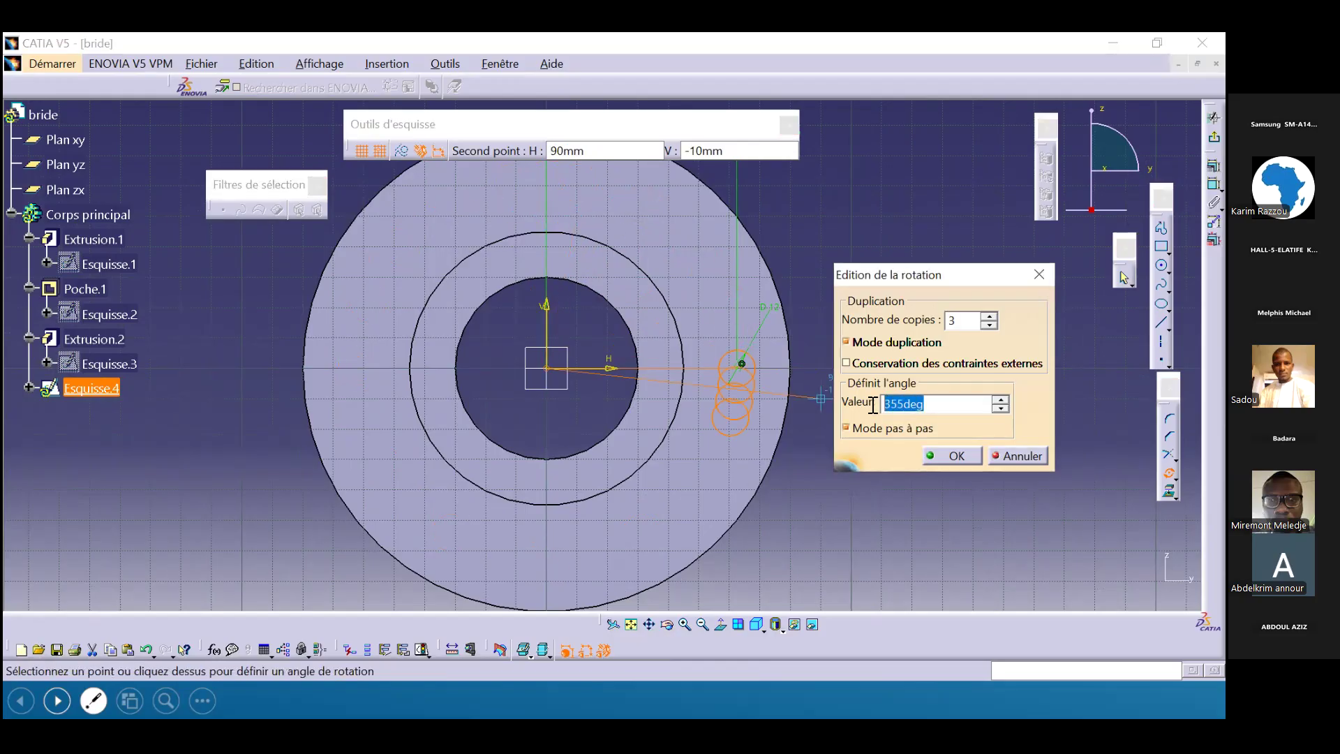
{"action": "type", "text": "90"}
{"action": "key", "text": "Return"}
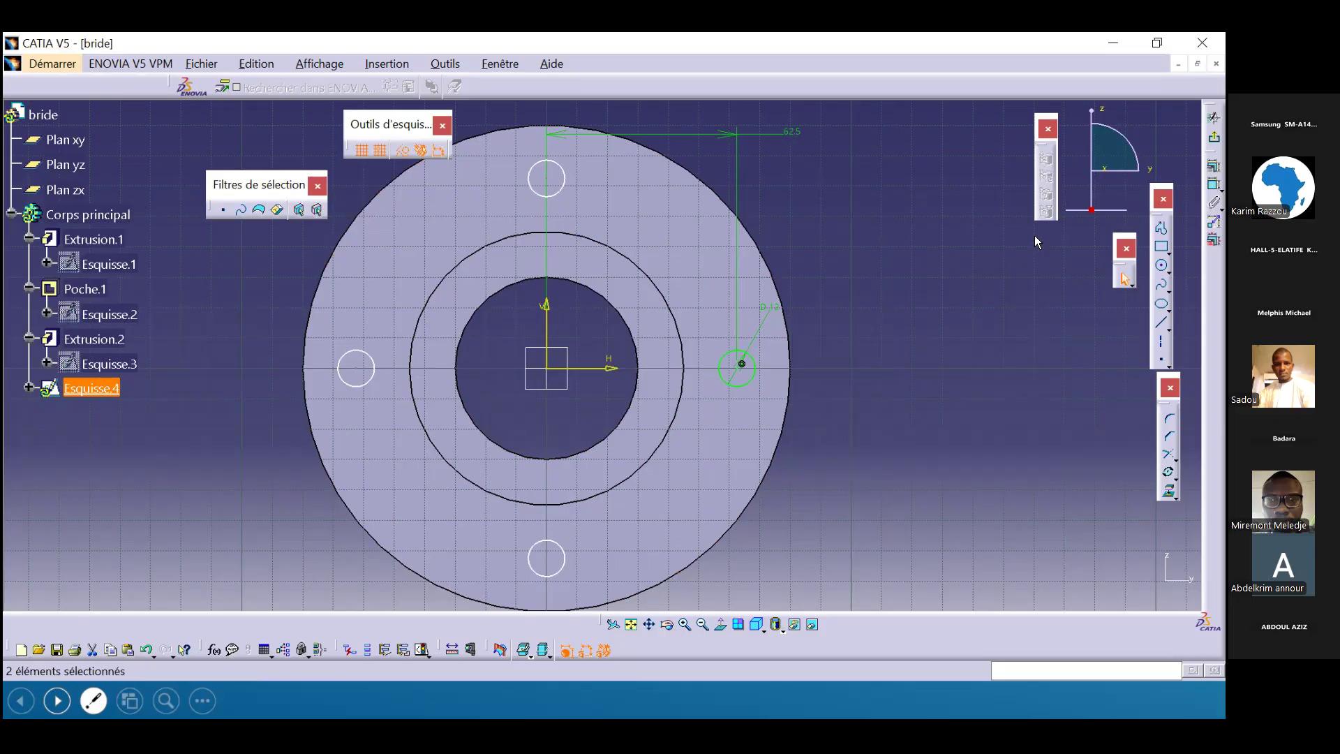
Exit the sketch and cut the four circles through the disc with a pocket of type Jusqu'au dernier.
{"action": "left_click", "coordinate": [1214, 117]}
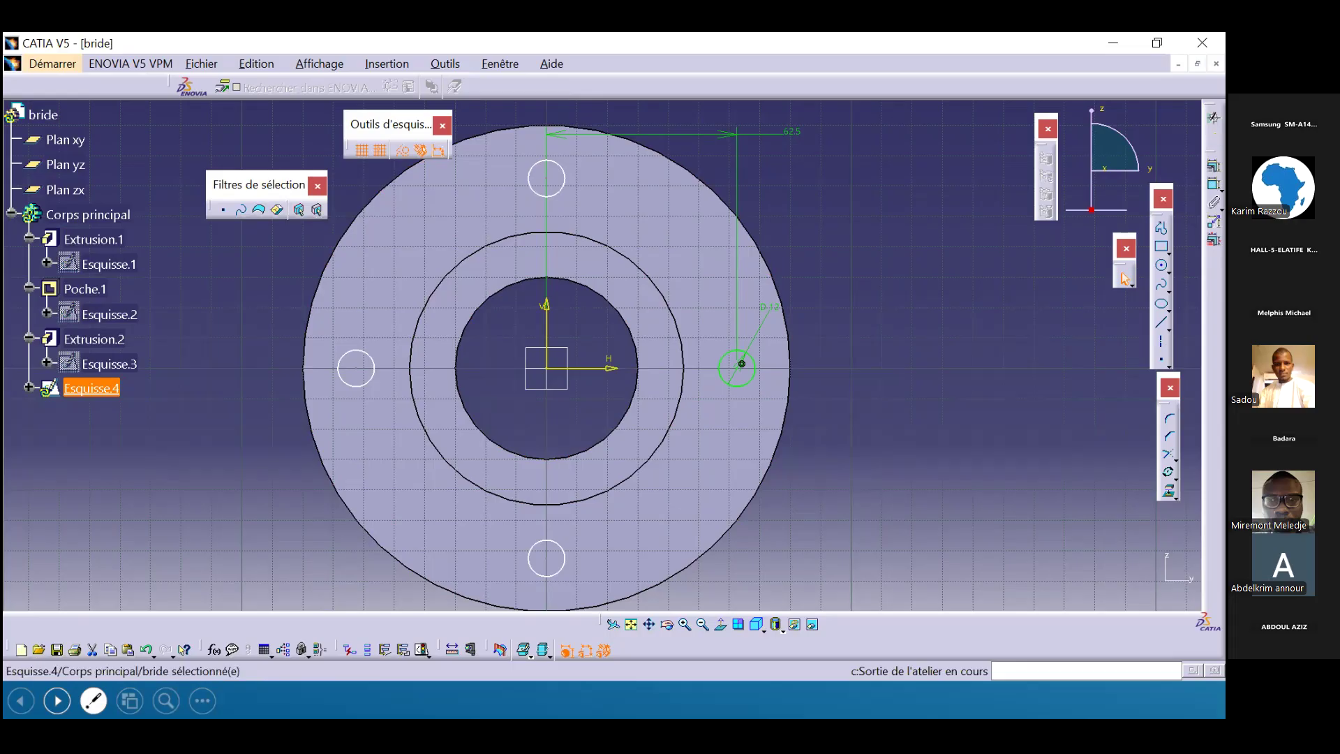
{"action": "middle_click_drag", "start_coordinate": [765, 247], "coordinate": [789, 272]}
{"action": "left_click", "coordinate": [1214, 282]}
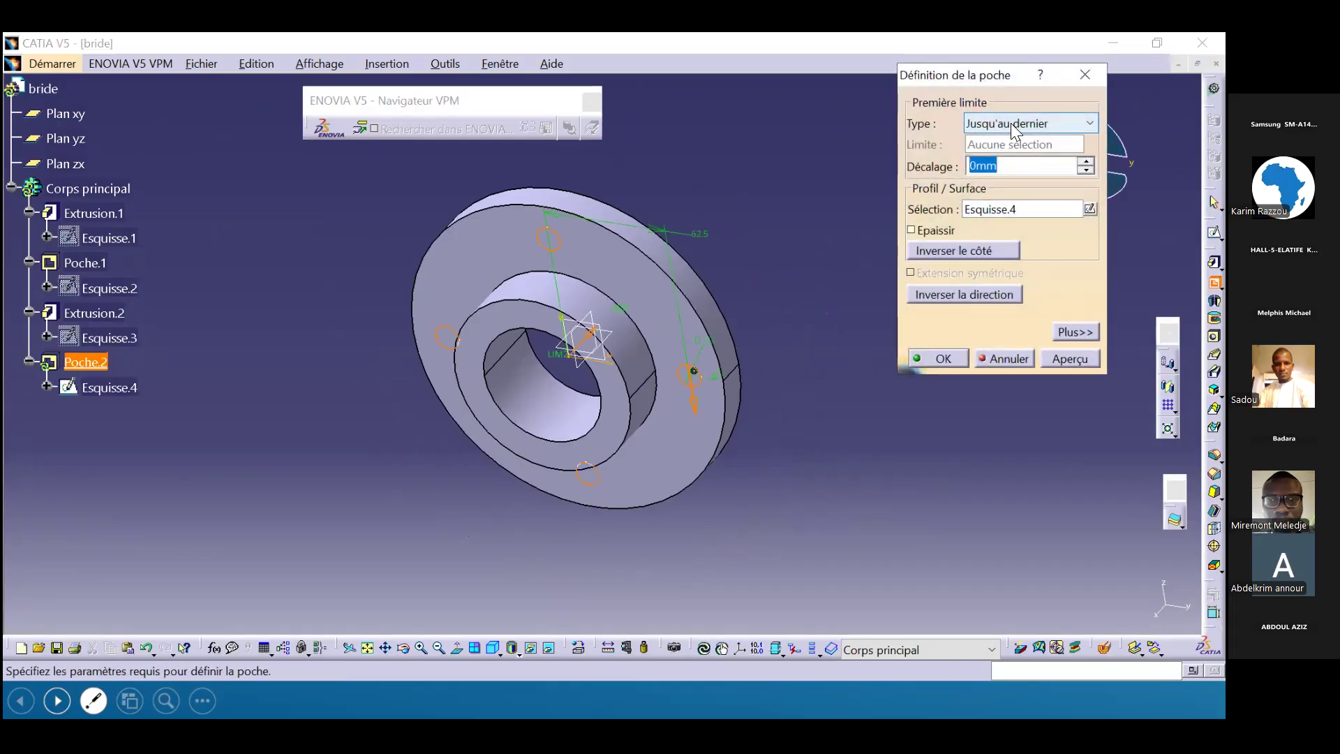
{"action": "left_click", "coordinate": [1013, 130]}
{"action": "left_click", "coordinate": [1040, 171]}
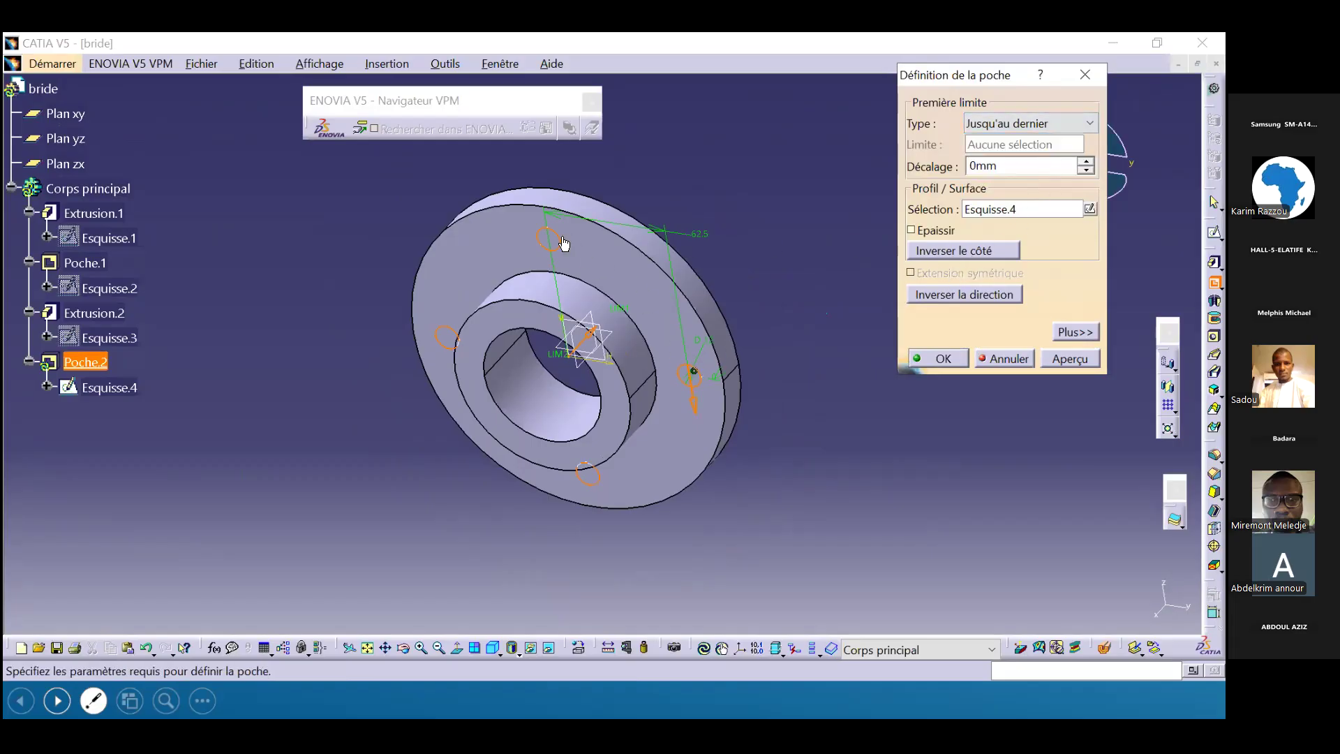
{"action": "left_click", "coordinate": [942, 358]}
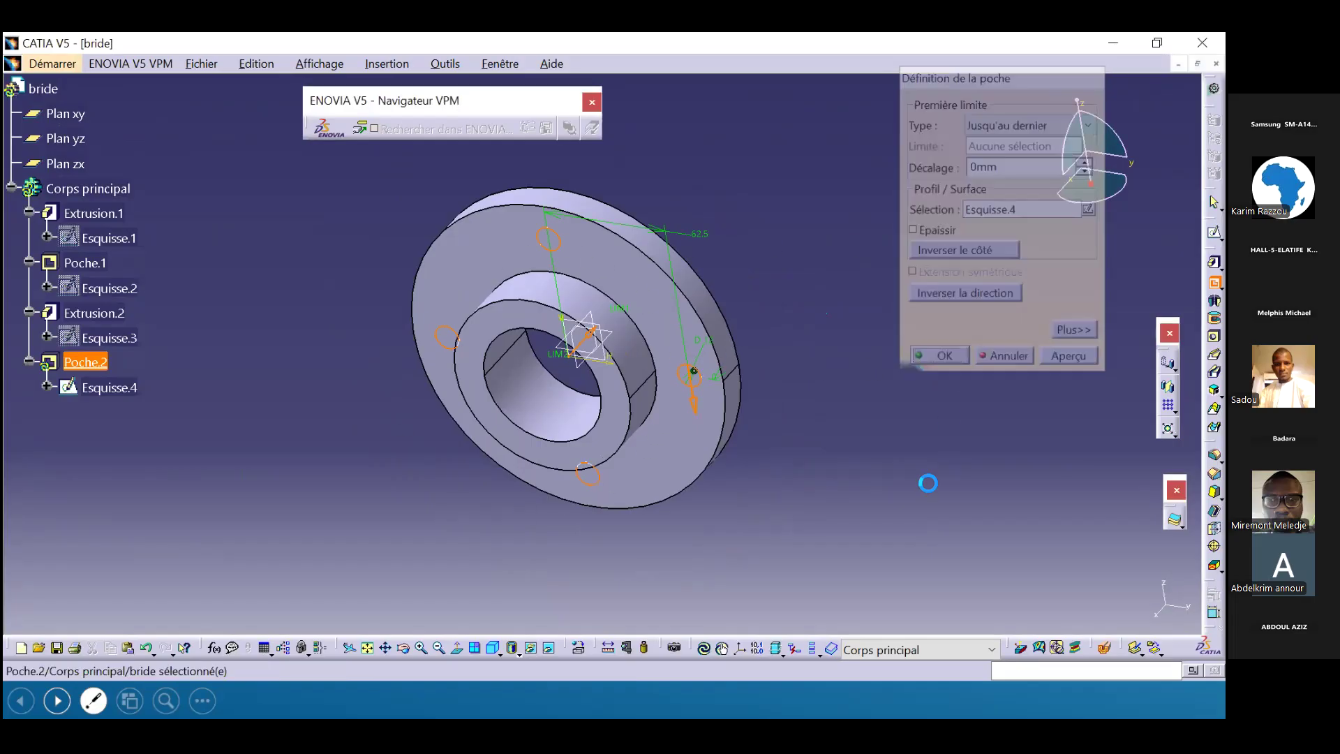
{"action": "middle_click_drag", "start_coordinate": [718, 379], "coordinate": [655, 329]}
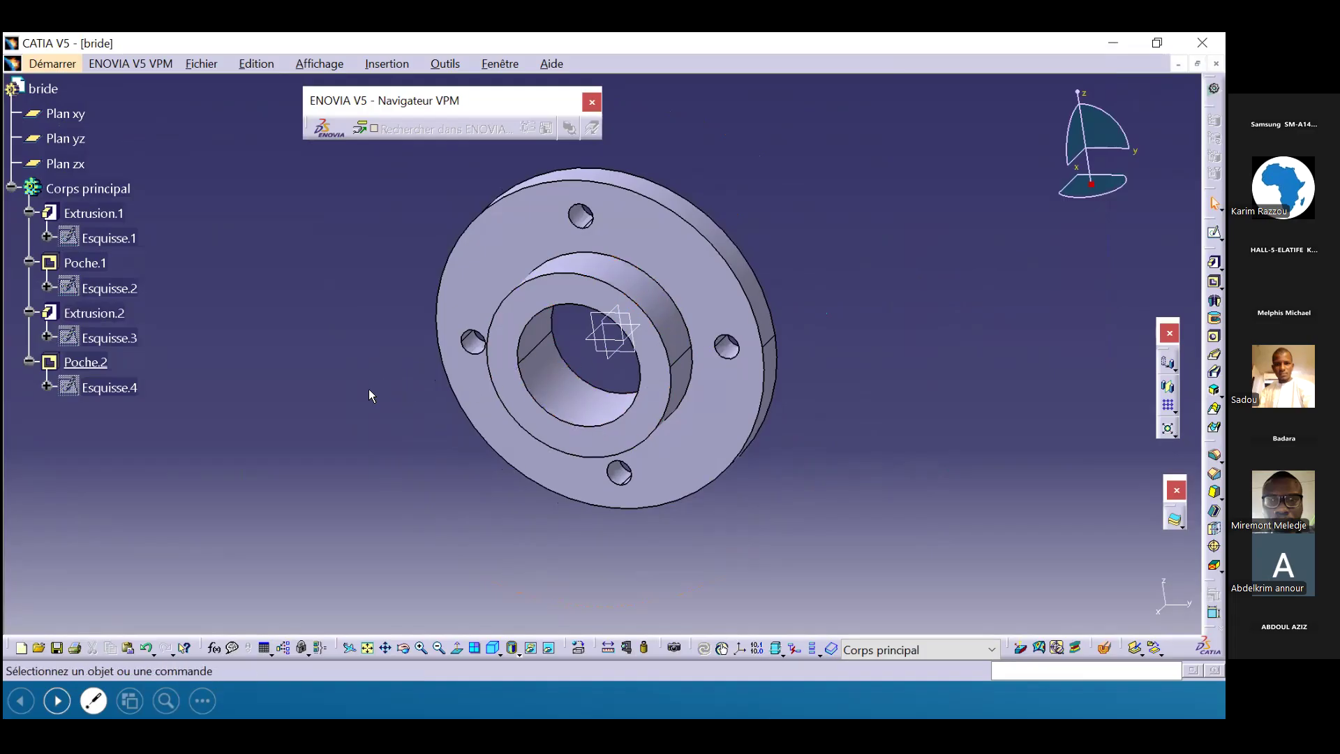
Undo the four-hole pocket and the sketch containing its circles.
{"action": "key", "text": "ctrl+z"}
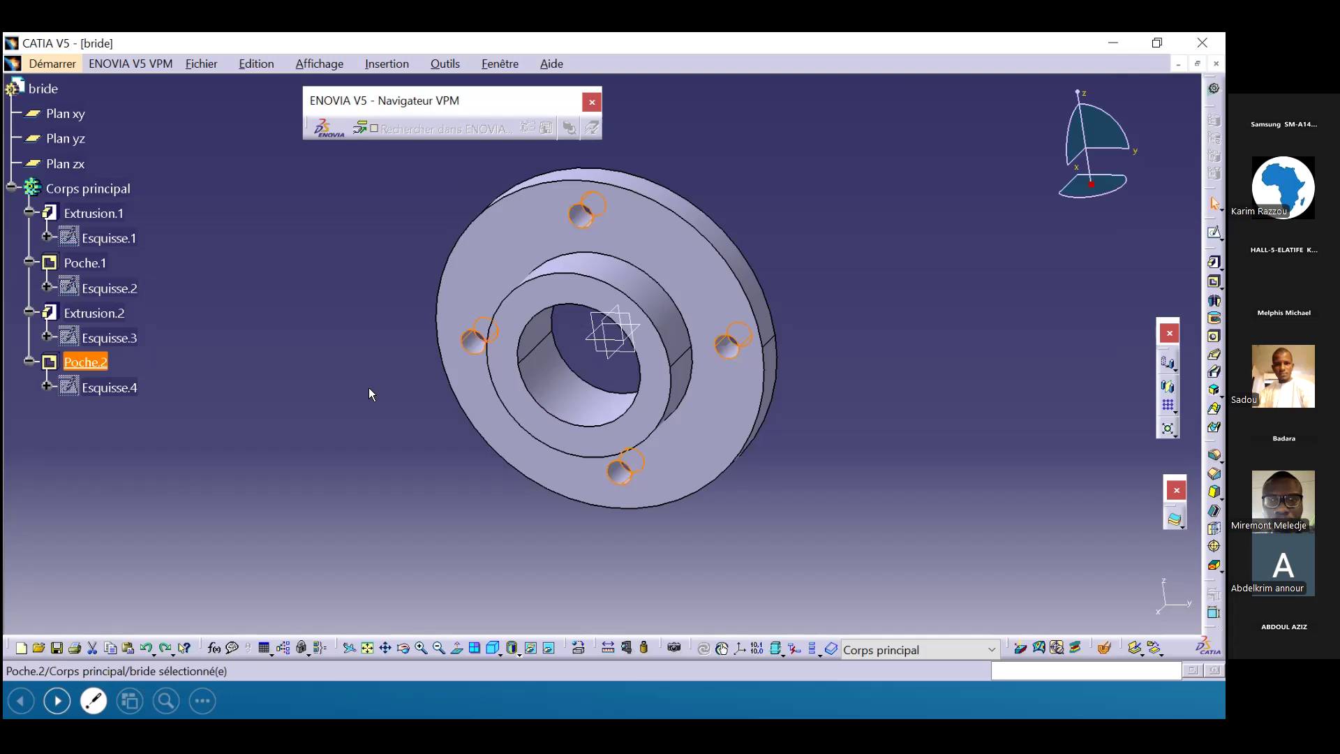
{"action": "key", "text": "ctrl+z"}
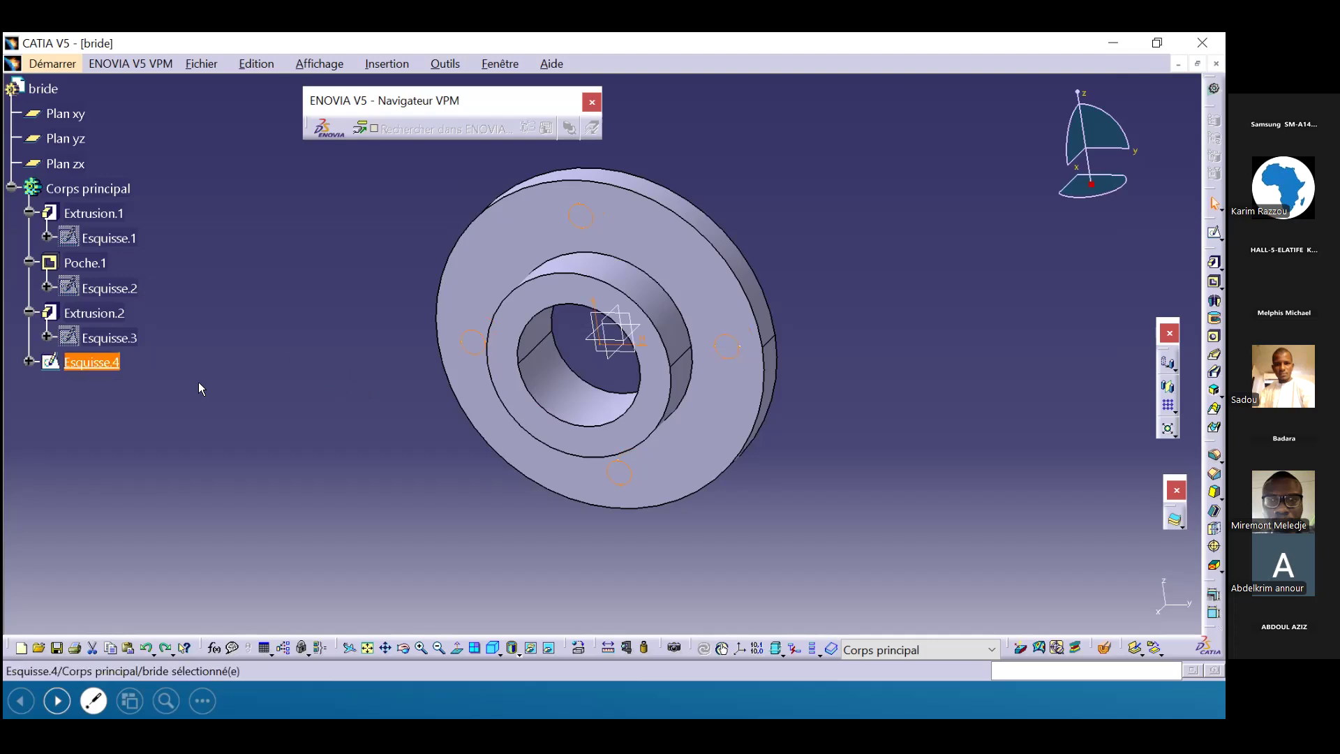
{"action": "double_click", "coordinate": [98, 360]}
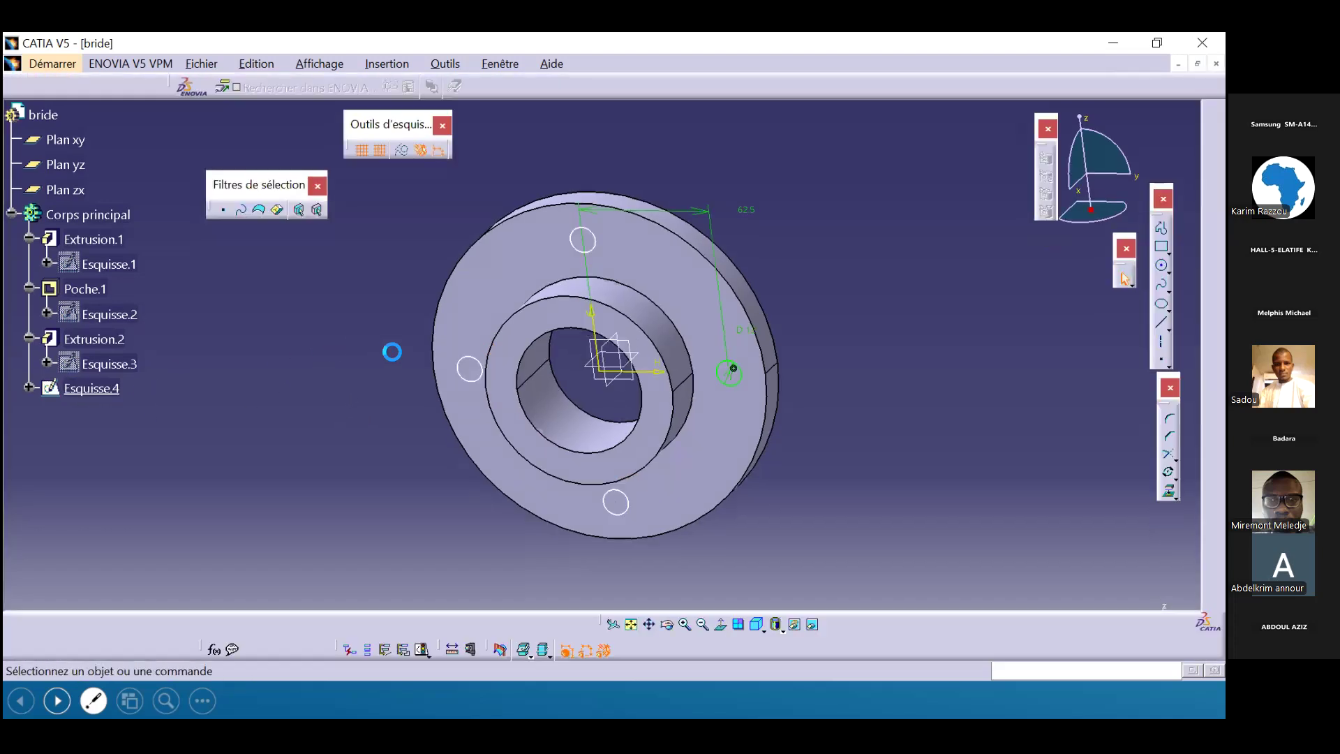
{"action": "key", "text": "ctrl+z"}
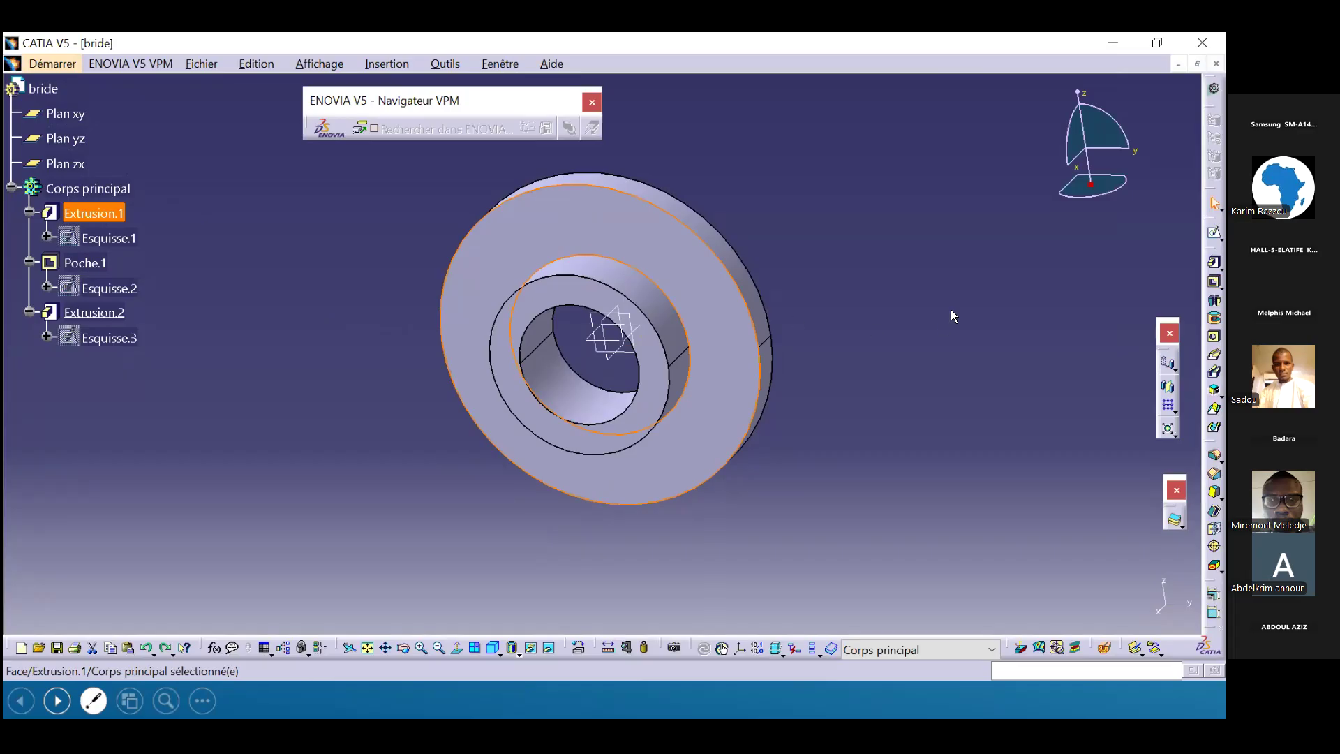
{"action": "left_click", "coordinate": [119, 338]}
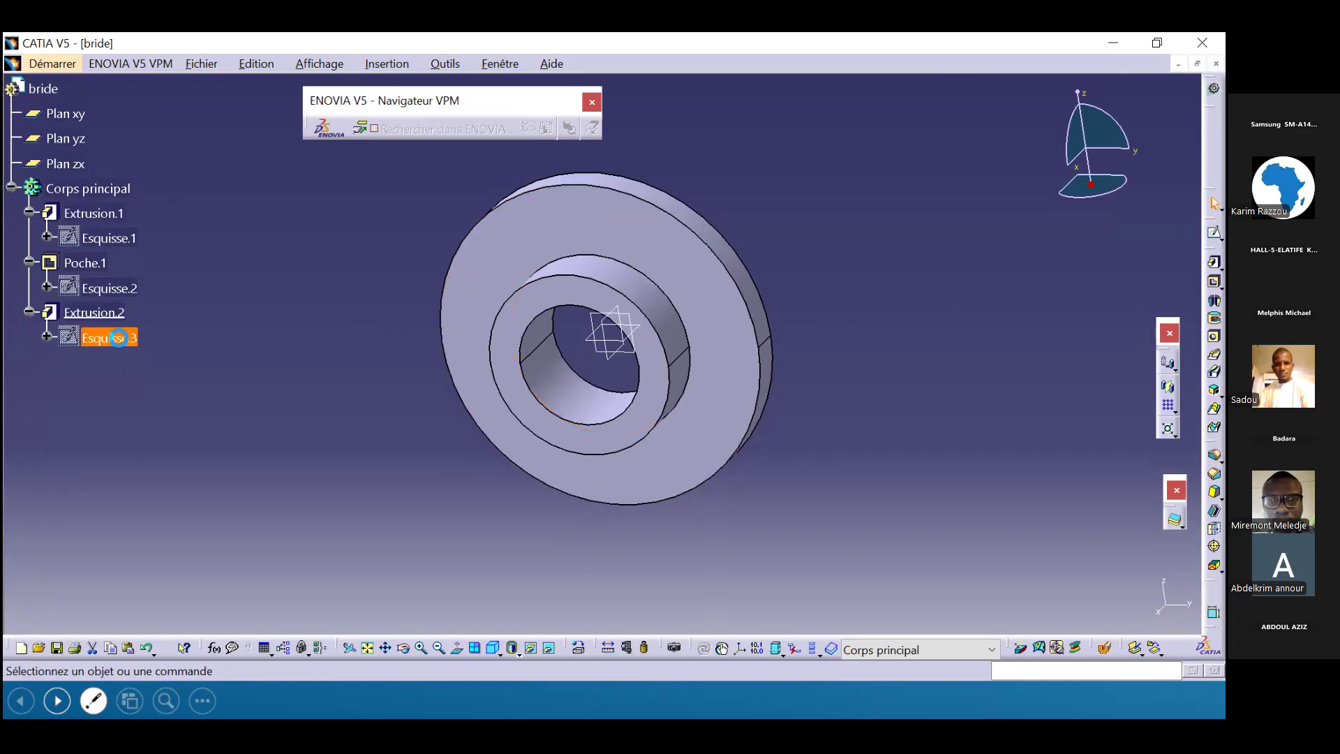
{"action": "double_click", "coordinate": [118, 339]}
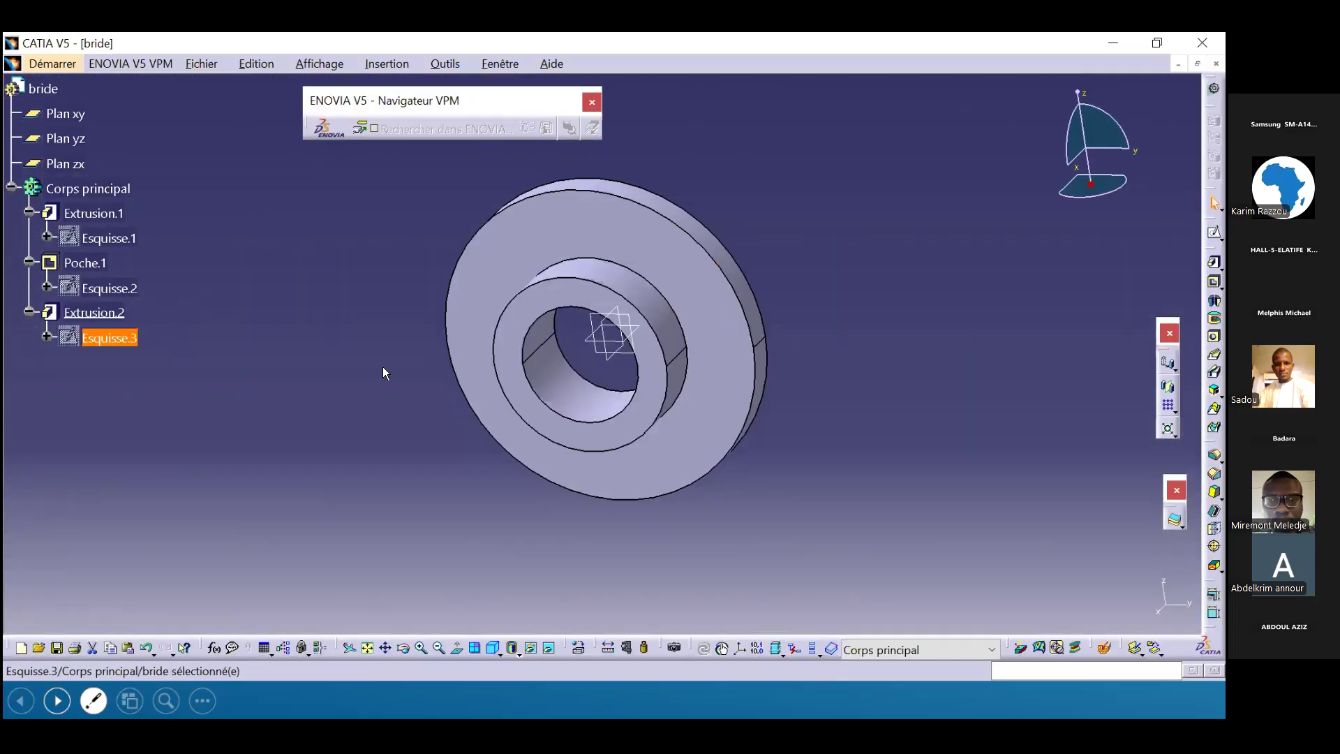
Start a sketch on the disc's front face and draw a circle about 20 mm in diameter on the horizontal axis, about 70 mm from the centre.
{"action": "left_click", "coordinate": [701, 265]}
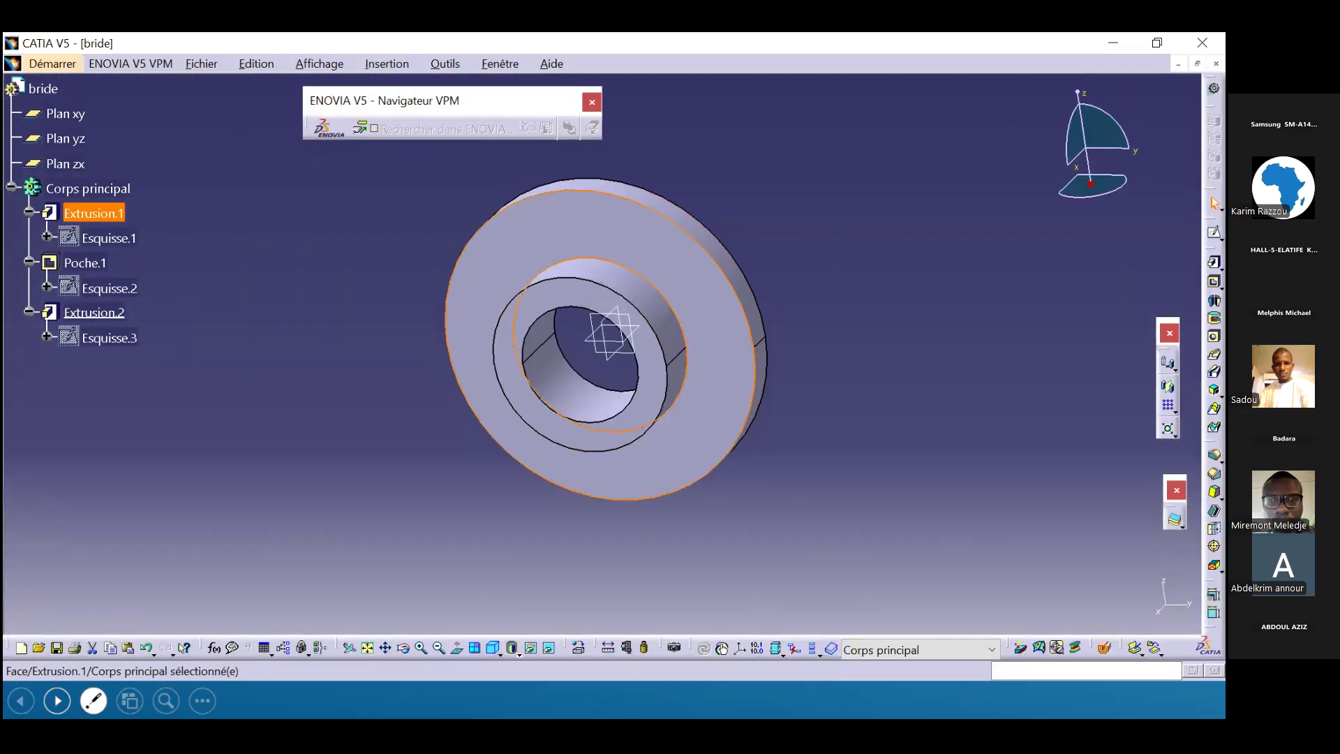
{"action": "left_click", "coordinate": [1215, 234]}
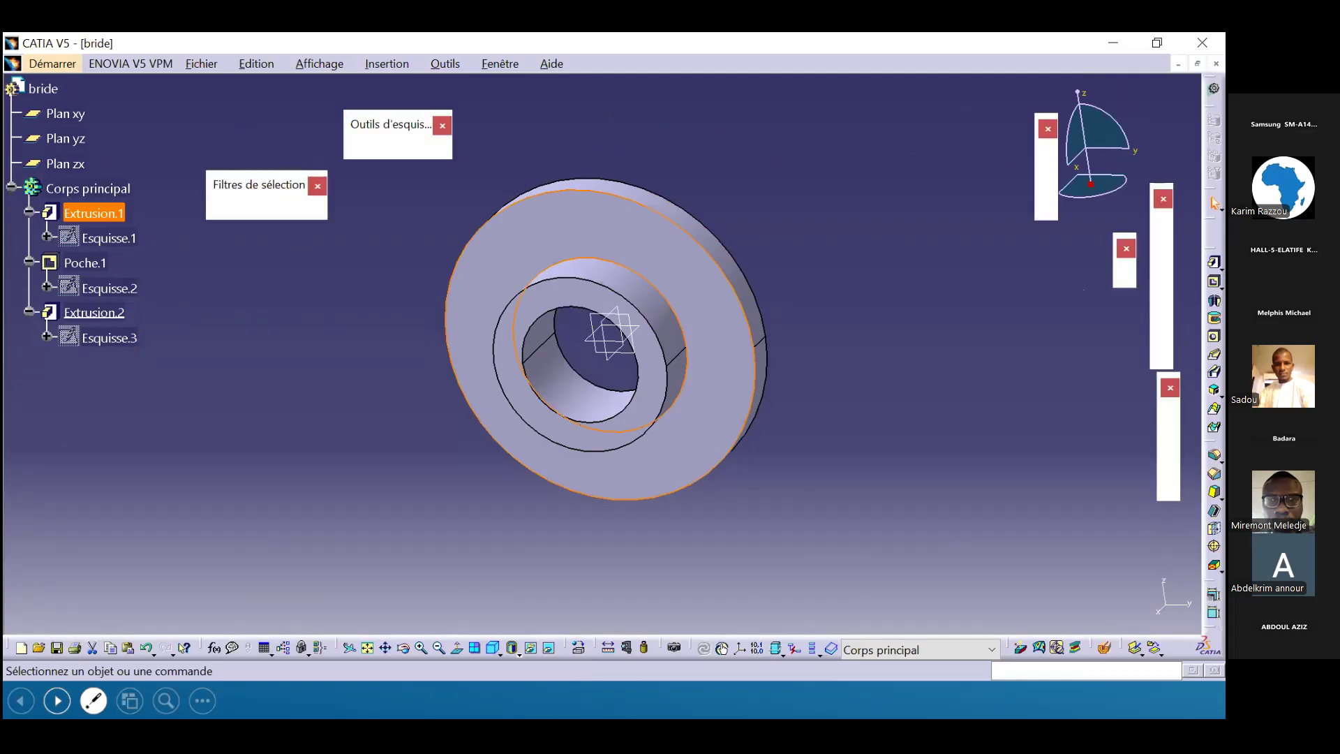
{"action": "left_click", "coordinate": [1161, 265]}
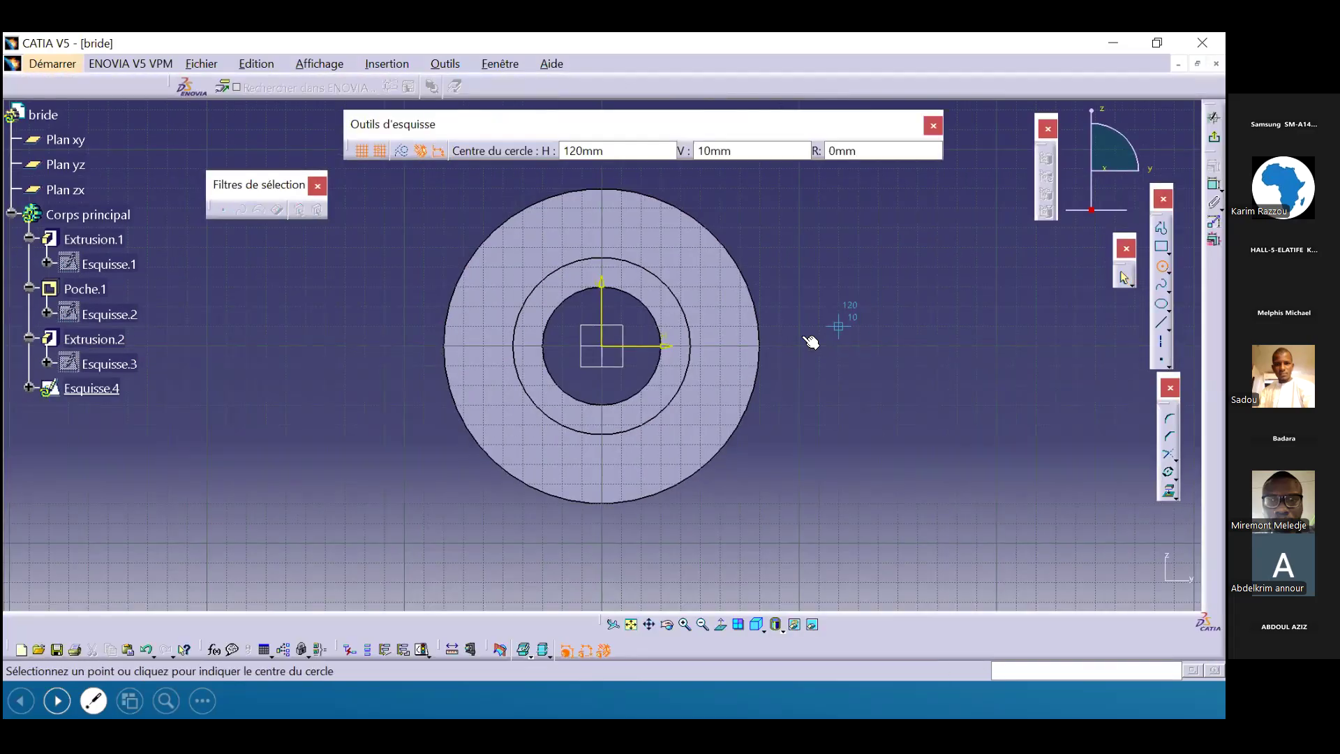
{"action": "left_click", "coordinate": [744, 341]}
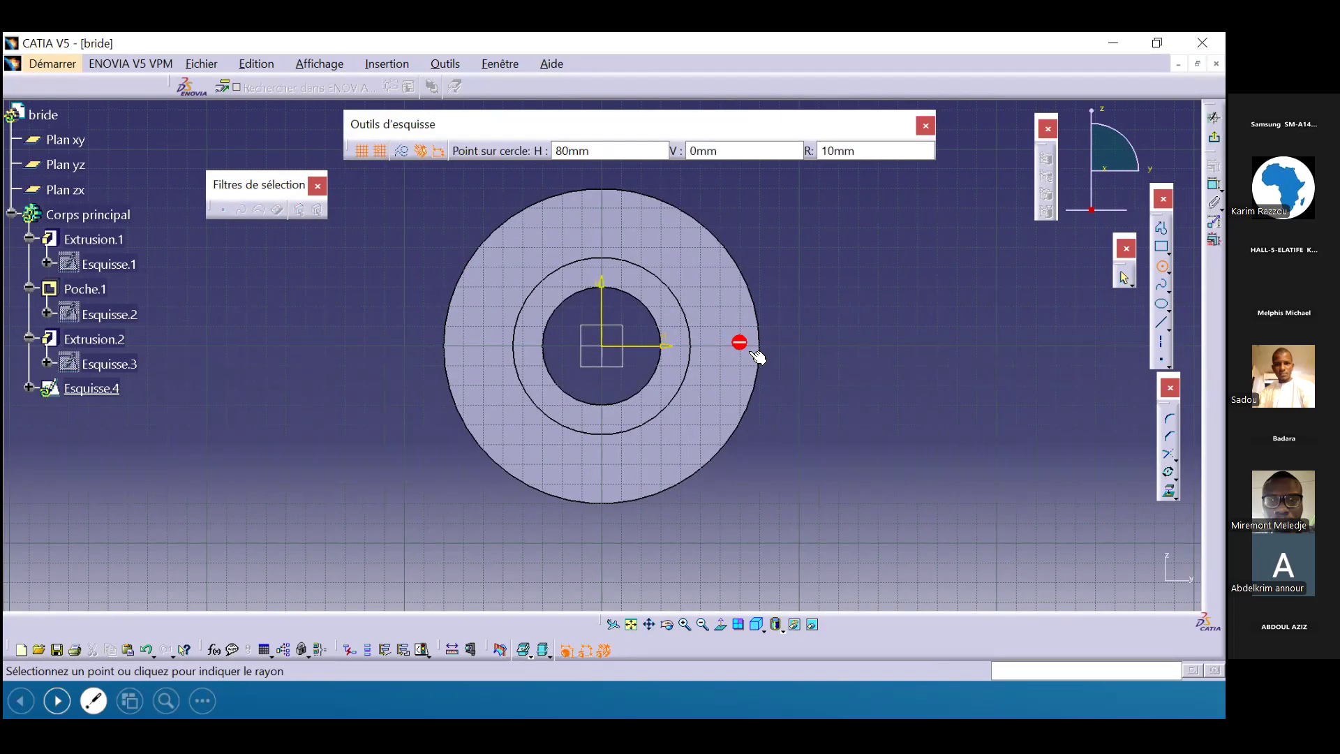
{"action": "left_click", "coordinate": [756, 356]}
Constrain the diameter of the circle on the horizontal axis and set it to 12 mm.
{"action": "left_click", "coordinate": [1214, 184]}
{"action": "left_click", "coordinate": [783, 269]}
{"action": "double_click", "coordinate": [787, 266]}
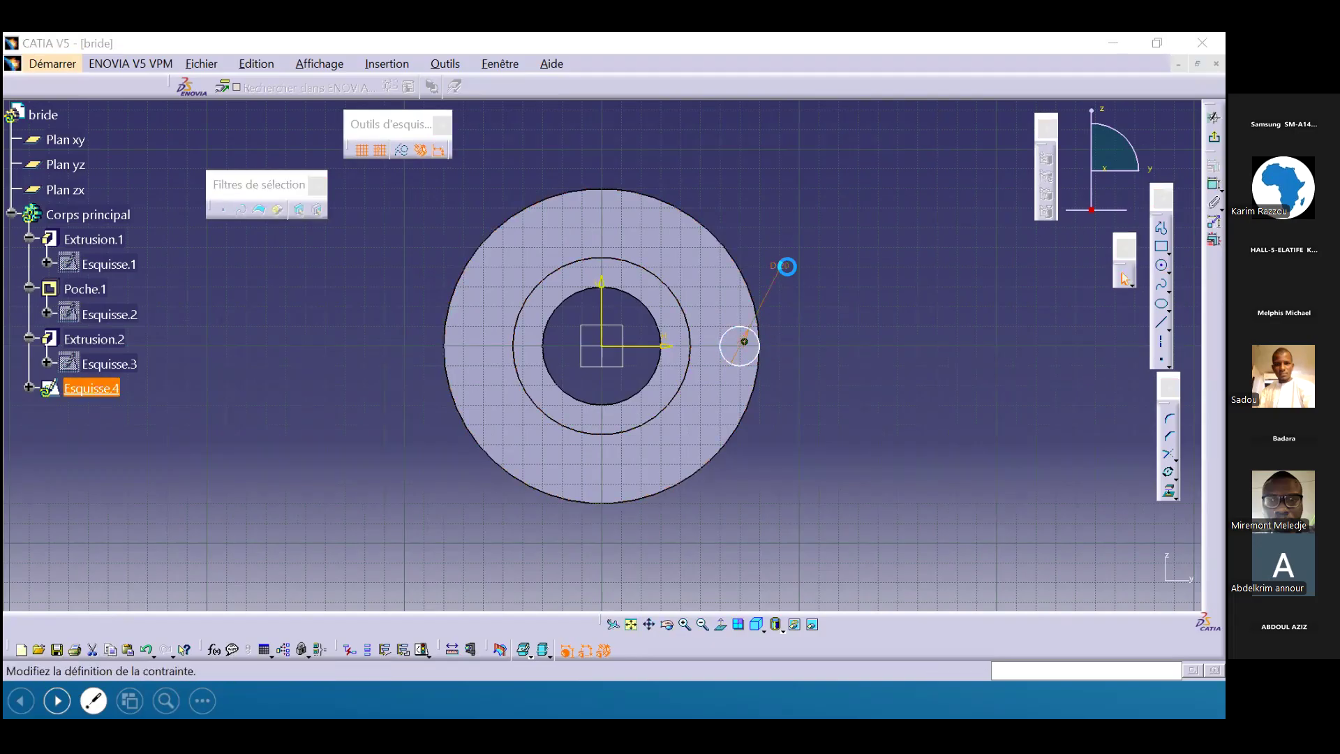
{"action": "type", "text": "12"}
{"action": "key", "text": "Return"}
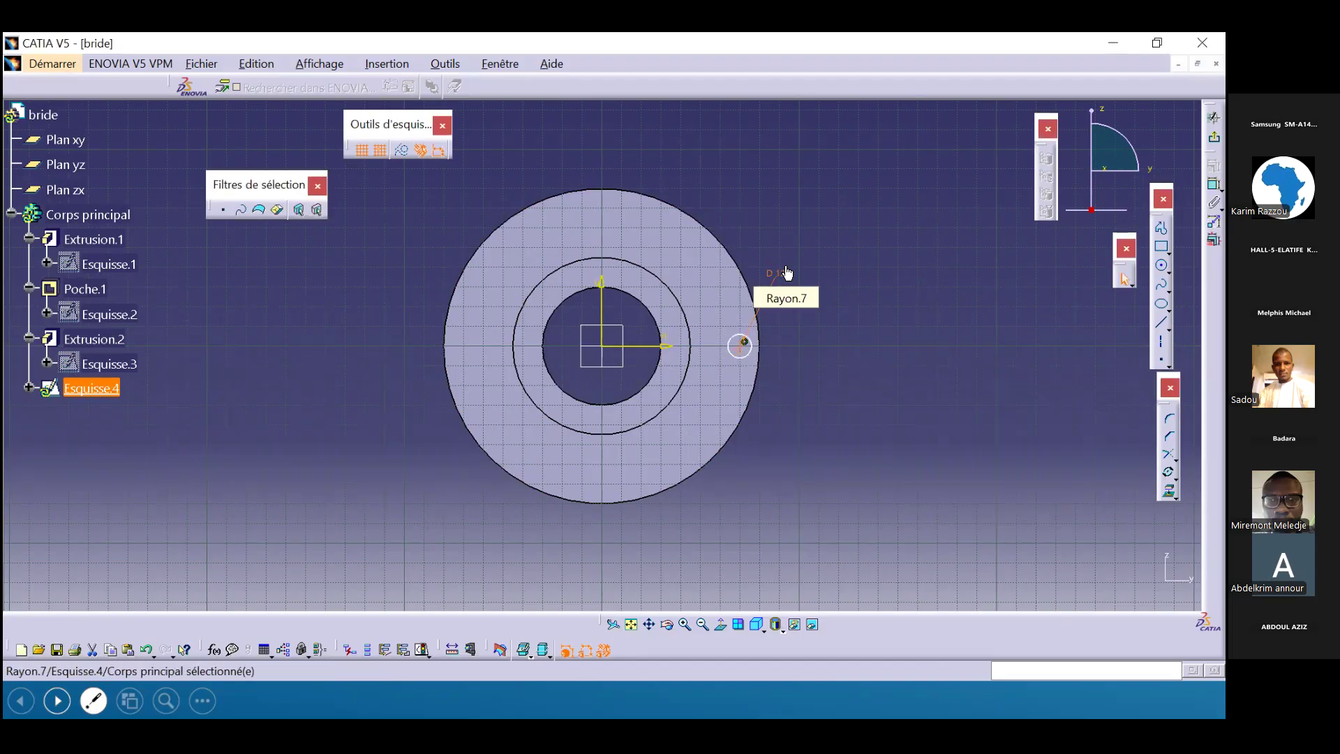
Dimension the distance from the circle's centre to the sketch's vertical axis and set it to 62.5 mm.
{"action": "scroll", "coordinate": [742, 347], "scroll_direction": "down", "scroll_amount": 1, "text": "ctrl"}
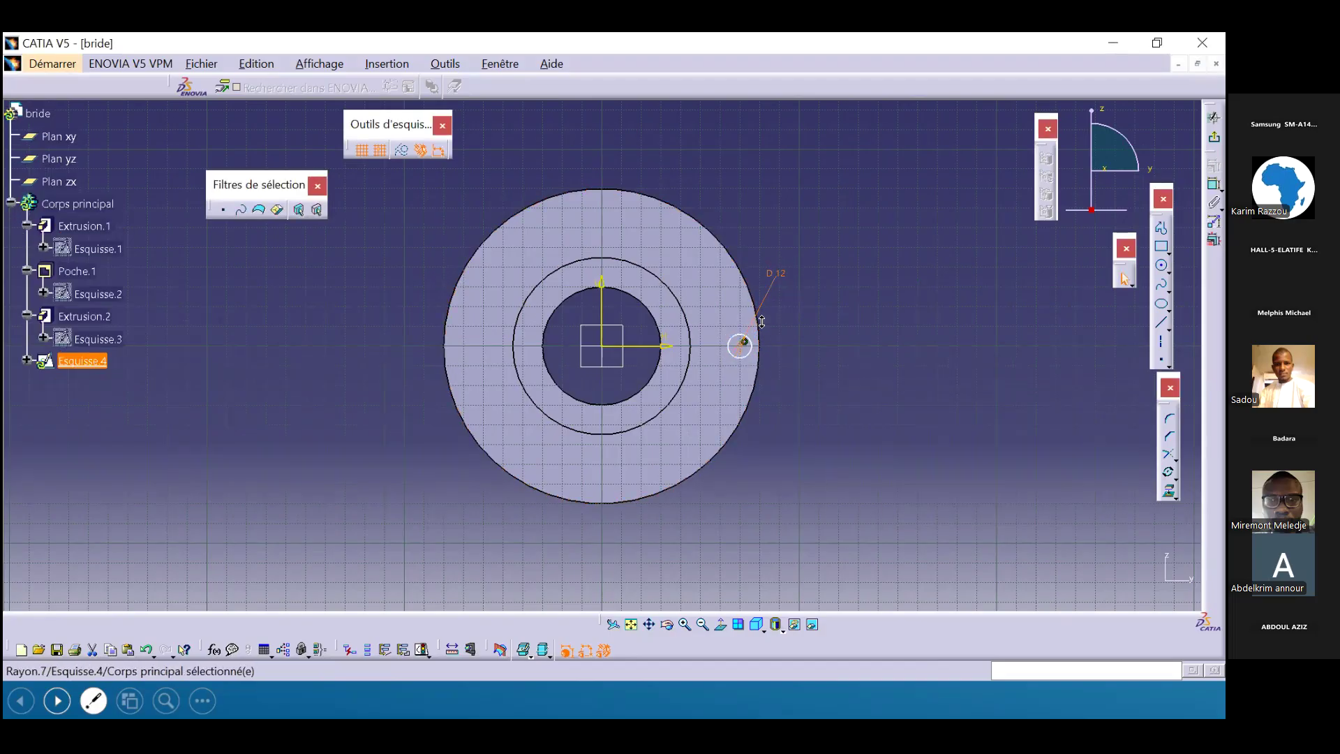
{"action": "middle_click_drag", "start_coordinate": [742, 345], "coordinate": [750, 276], "text": "ctrl"}
{"action": "left_click", "coordinate": [946, 331]}
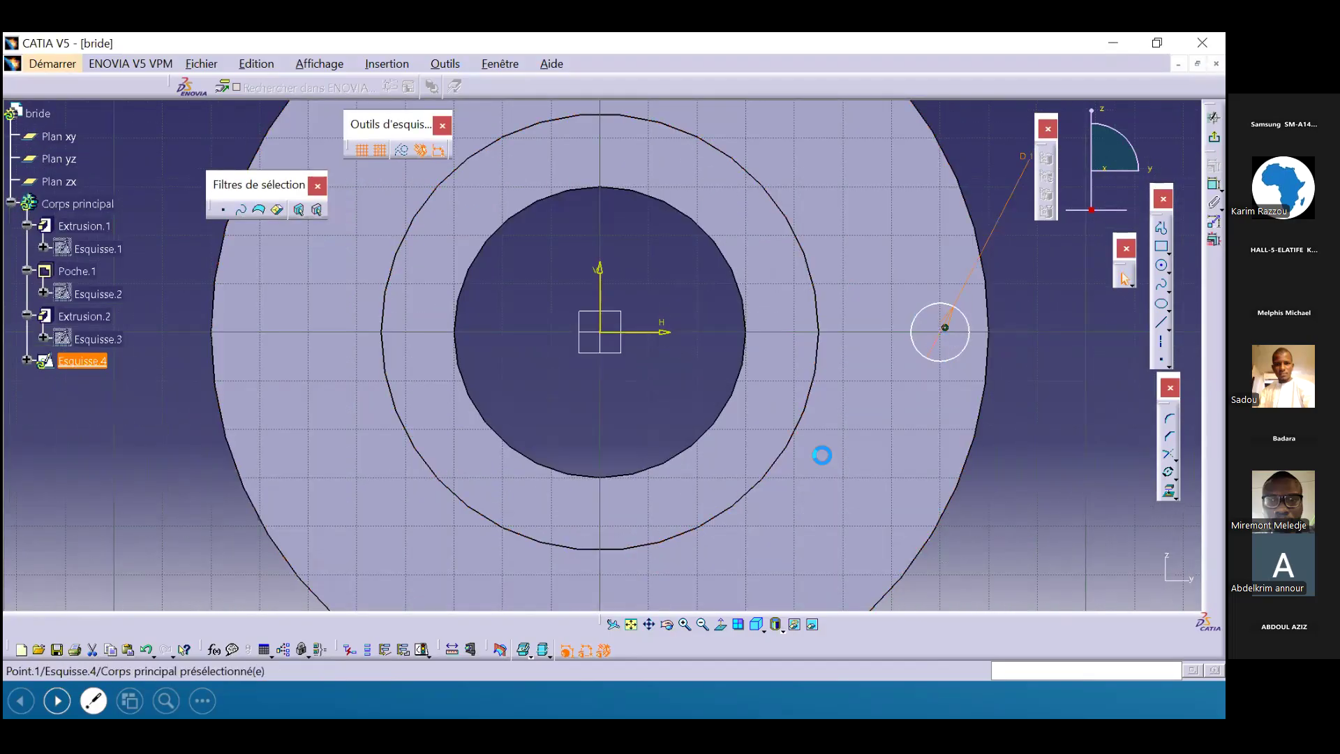
{"action": "left_click", "coordinate": [600, 290], "text": "ctrl"}
{"action": "left_click", "coordinate": [1214, 184]}
{"action": "mouse_move", "coordinate": [912, 240]}
{"action": "middle_mouse_down", "text": "ctrl"}
{"action": "mouse_move", "coordinate": [840, 290]}
{"action": "mouse_move", "coordinate": [703, 223]}
{"action": "middle_mouse_up", "text": "ctrl"}
{"action": "left_click", "coordinate": [704, 223]}
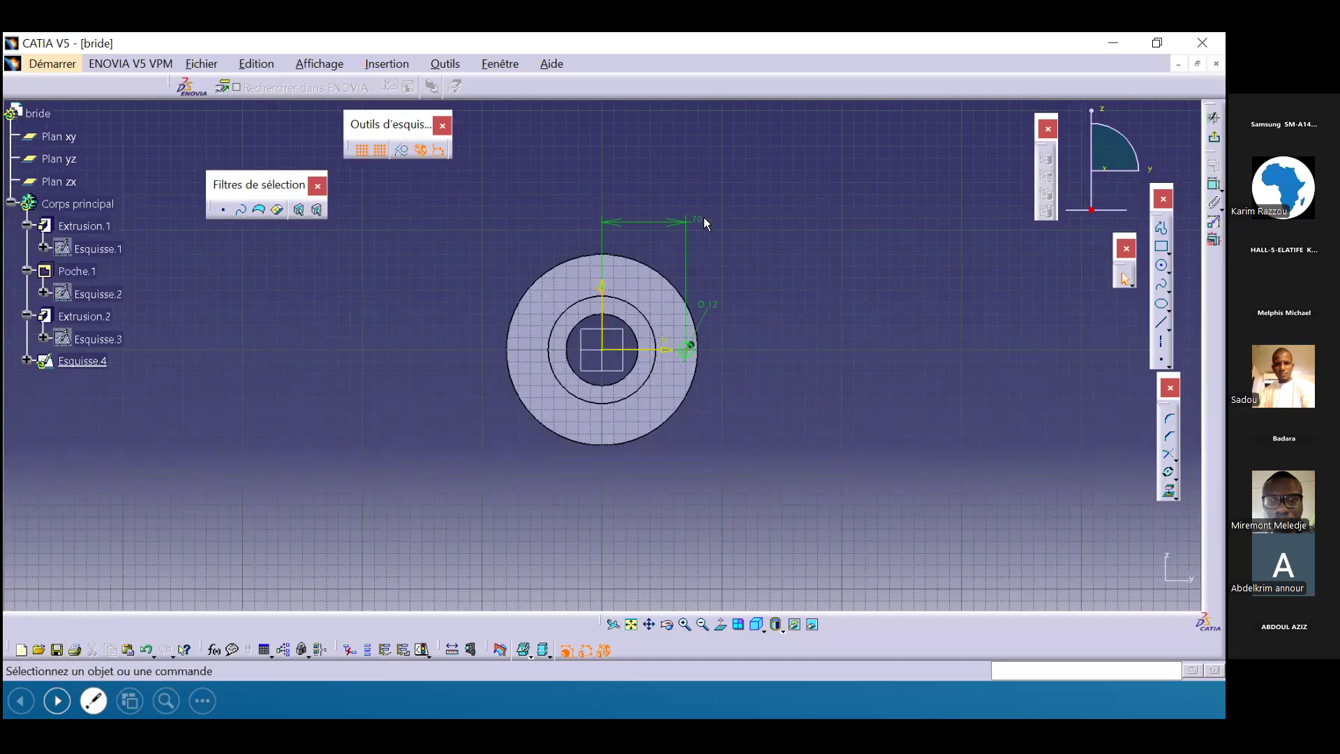
{"action": "double_click", "coordinate": [699, 219]}
{"action": "type", "text": "62.5"}
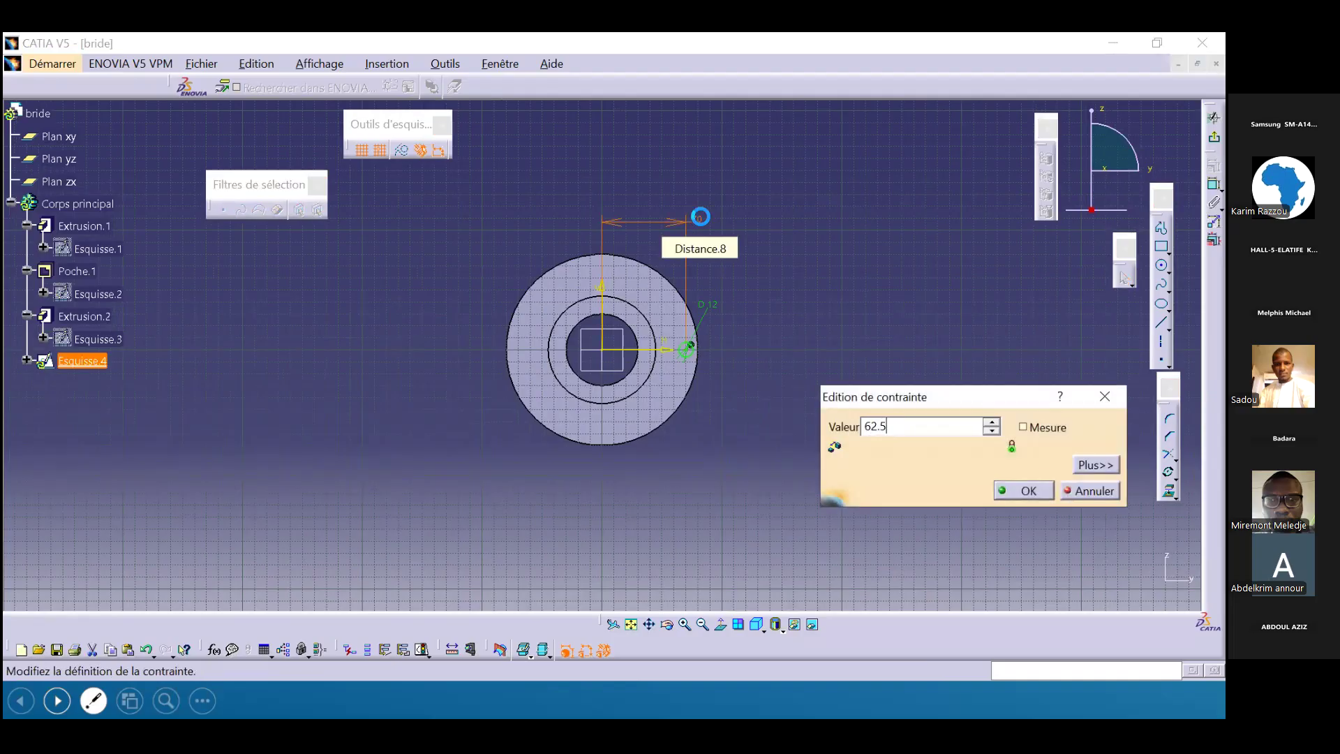
{"action": "key", "text": "Return"}
{"action": "middle_click_drag", "start_coordinate": [807, 373], "coordinate": [806, 217], "text": "ctrl"}
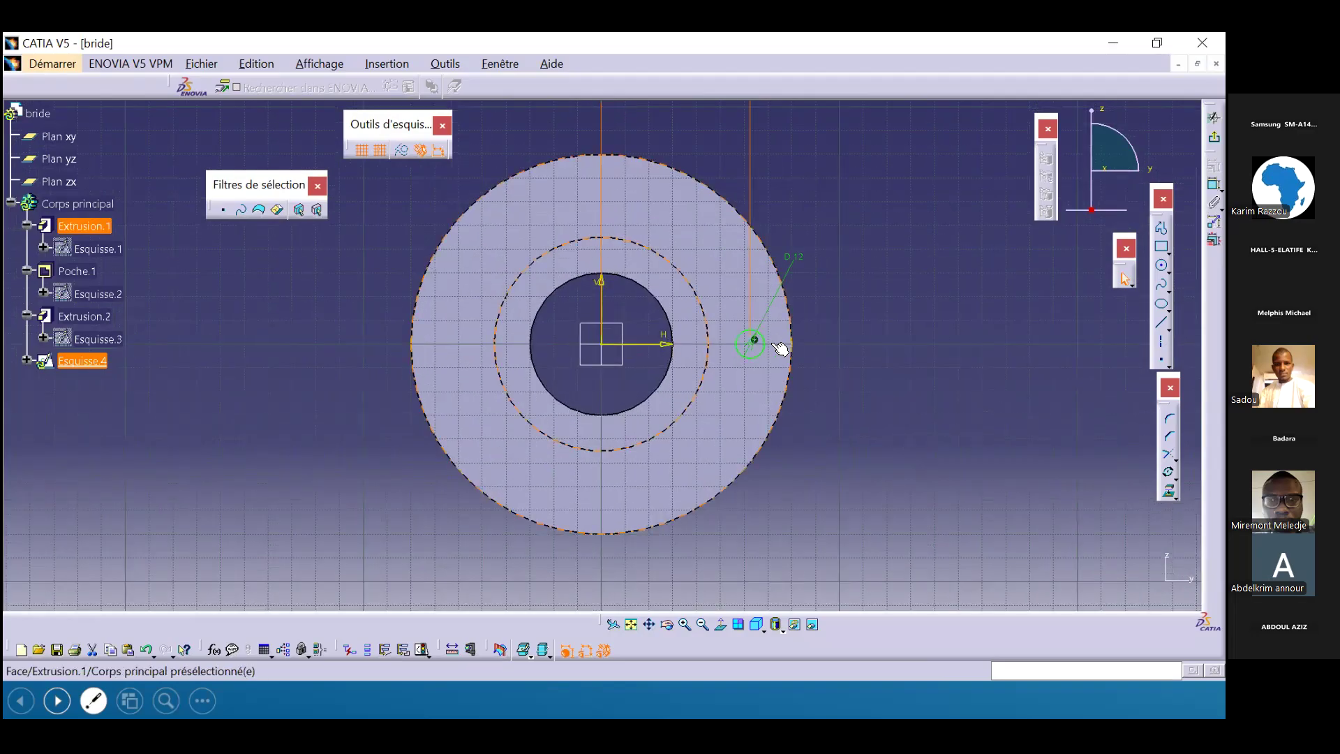
Exit the sketch and cut the single circle through the disc with a pocket of type Jusqu'au dernier.
{"action": "middle_click_drag", "start_coordinate": [783, 301], "coordinate": [783, 329], "text": "ctrl"}
{"action": "left_click", "coordinate": [1214, 137]}
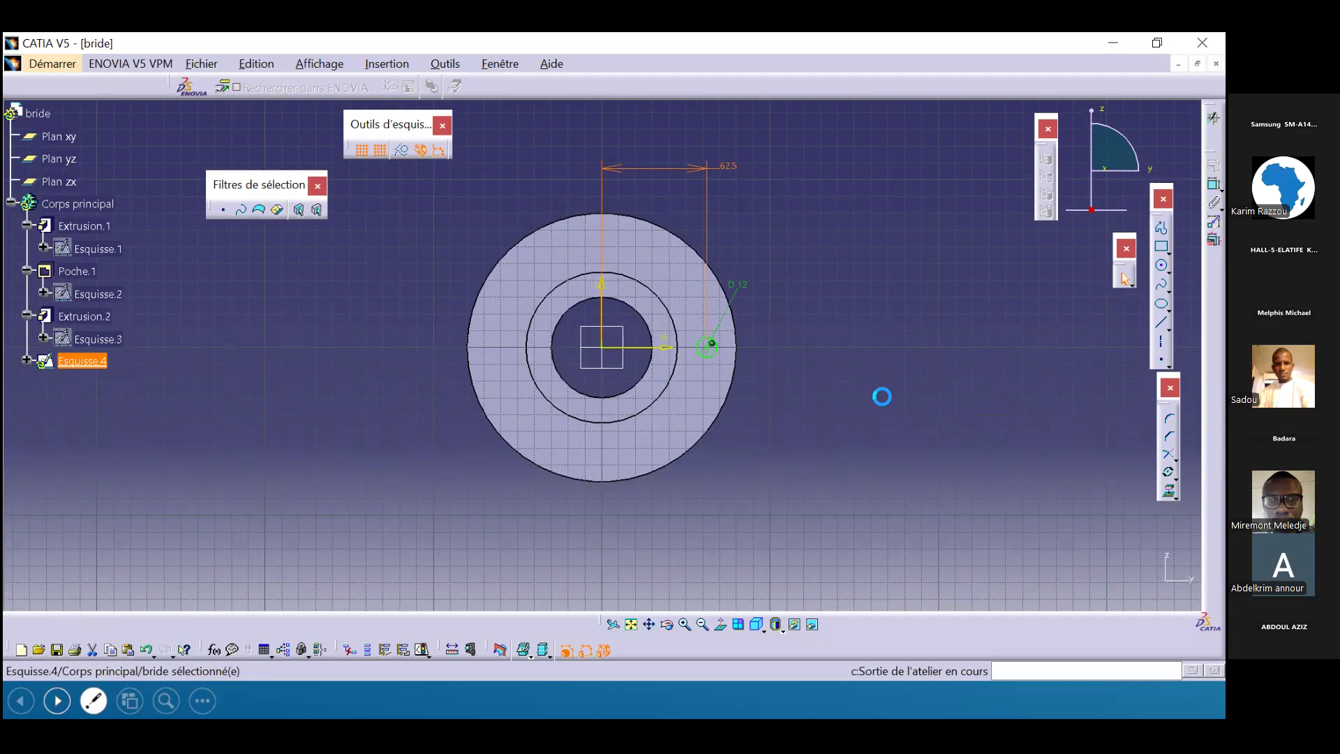
{"action": "left_click", "coordinate": [1214, 282]}
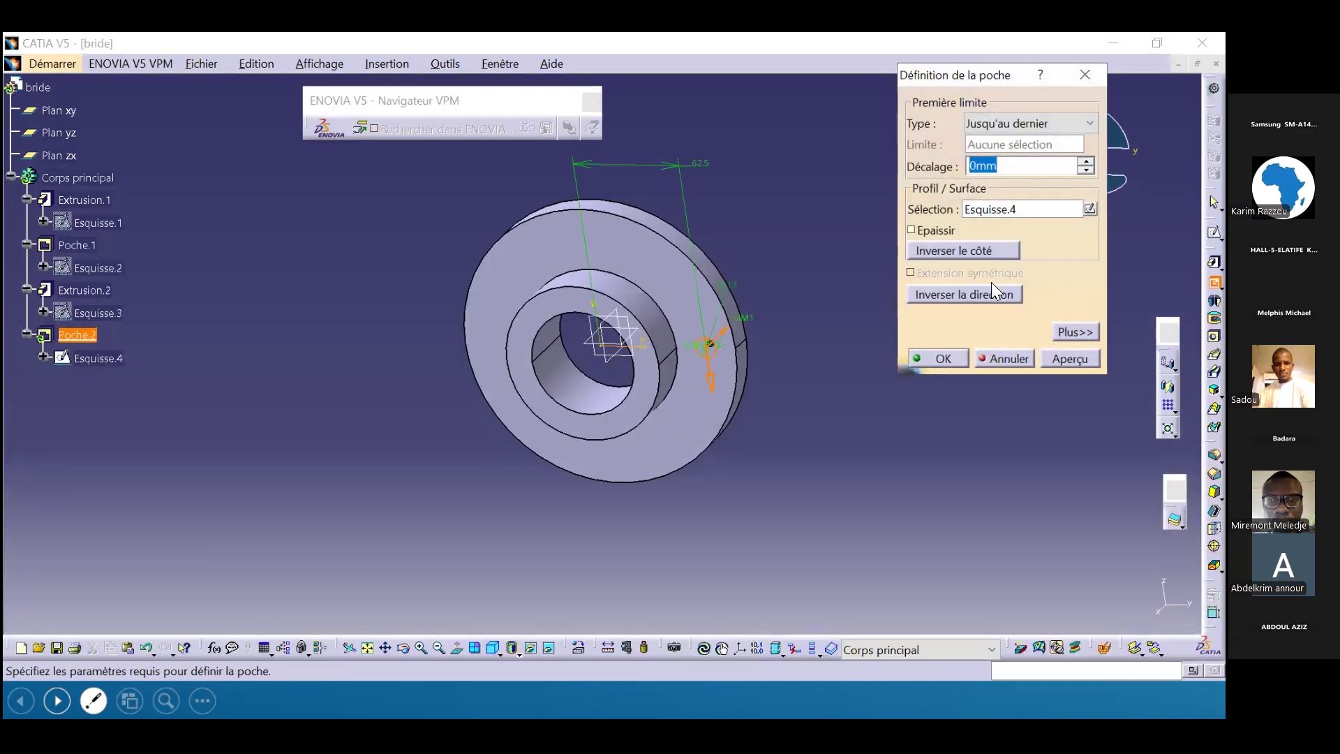
{"action": "left_click", "coordinate": [944, 358]}
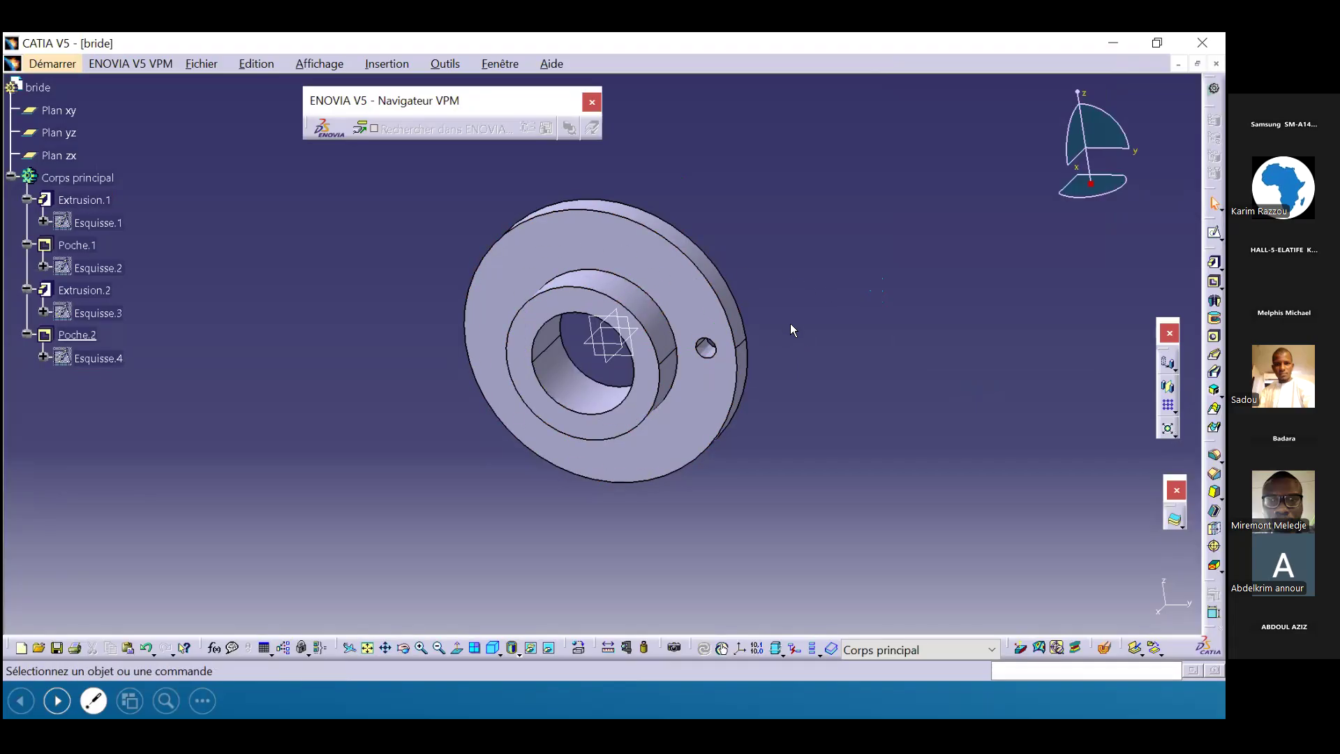
Start a circular pattern of the bolt-hole pocket with 4 instances, using the disc's front face as the reference element.
{"action": "left_click", "coordinate": [80, 336]}
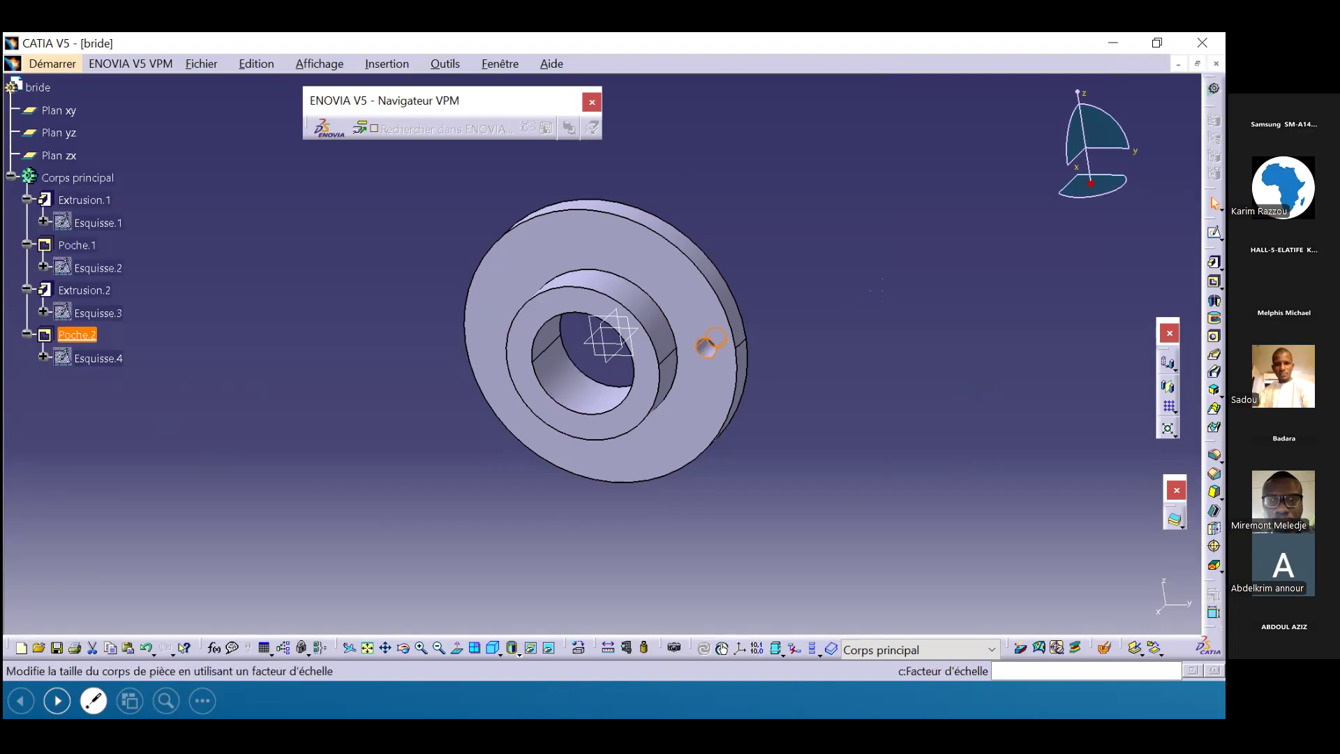
{"action": "left_click", "coordinate": [1174, 411]}
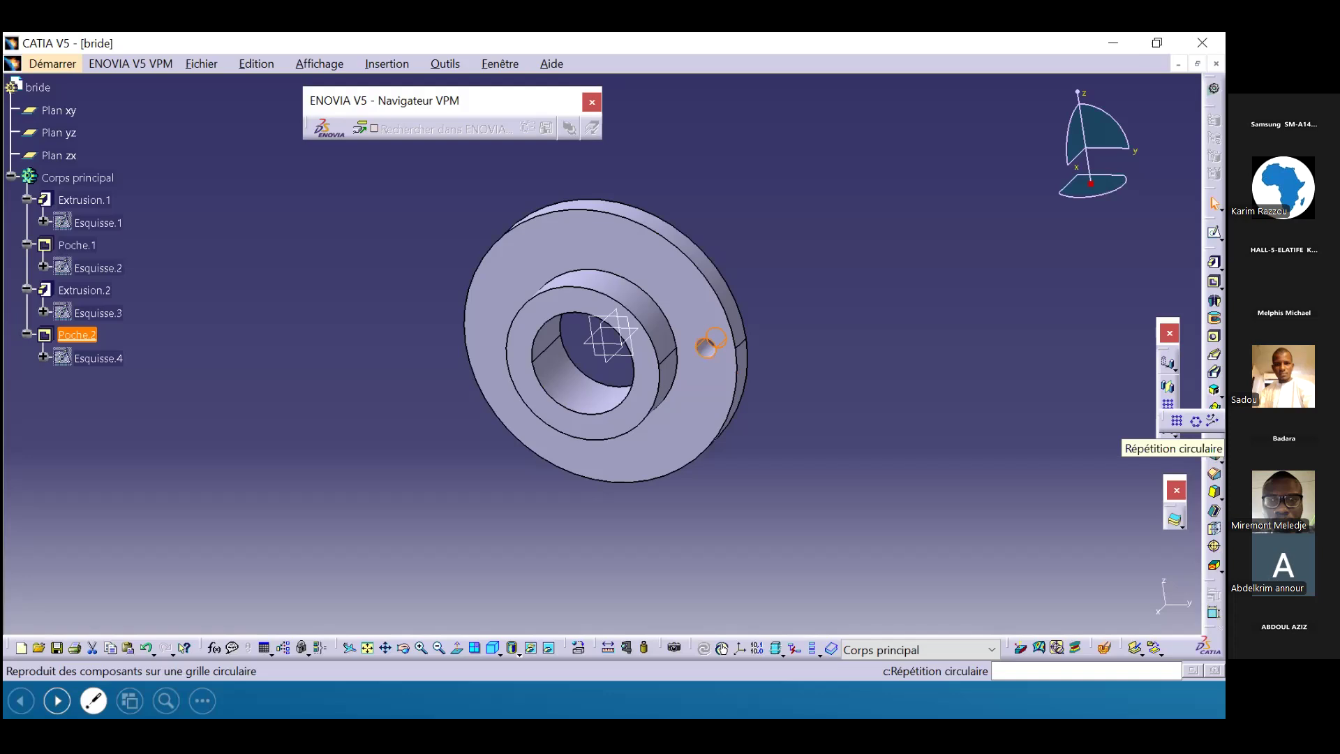
{"action": "left_click", "coordinate": [1195, 421]}
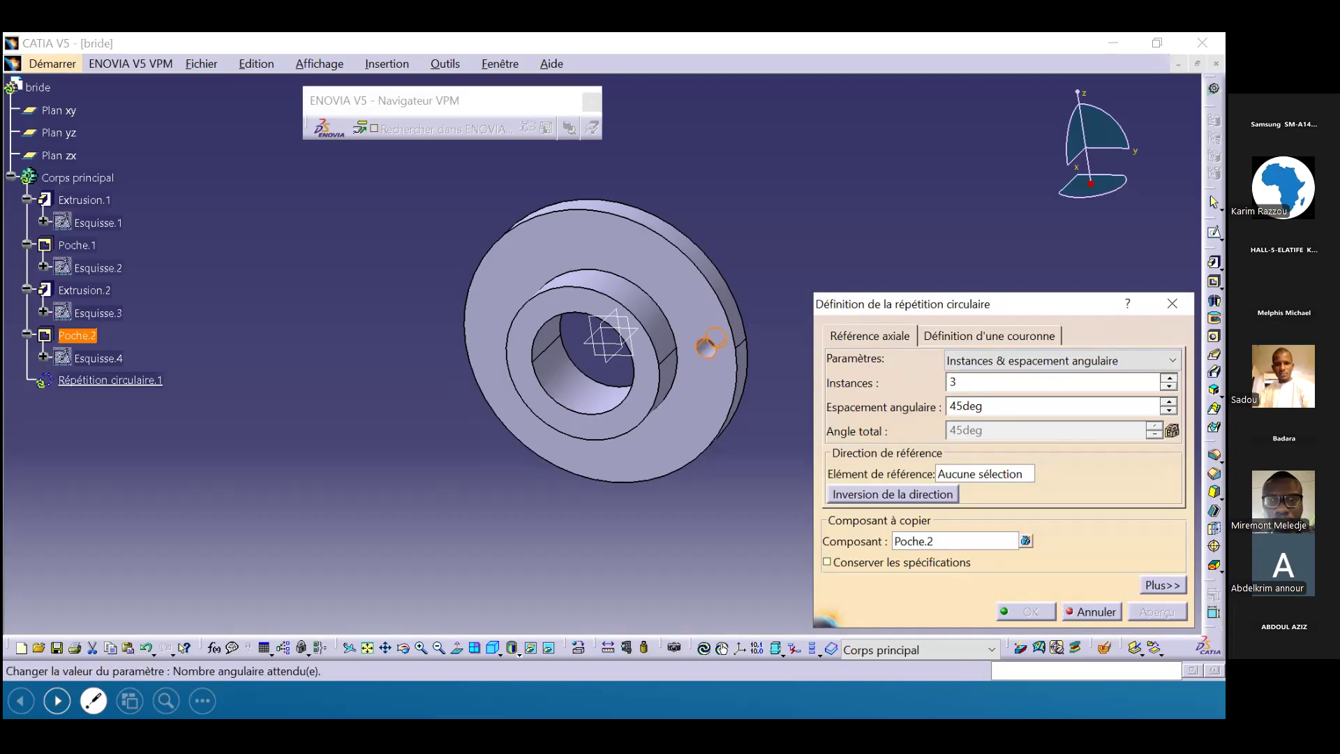
{"action": "left_click", "coordinate": [1167, 377]}
{"action": "left_click_drag", "start_coordinate": [1031, 301], "coordinate": [1009, 222]}
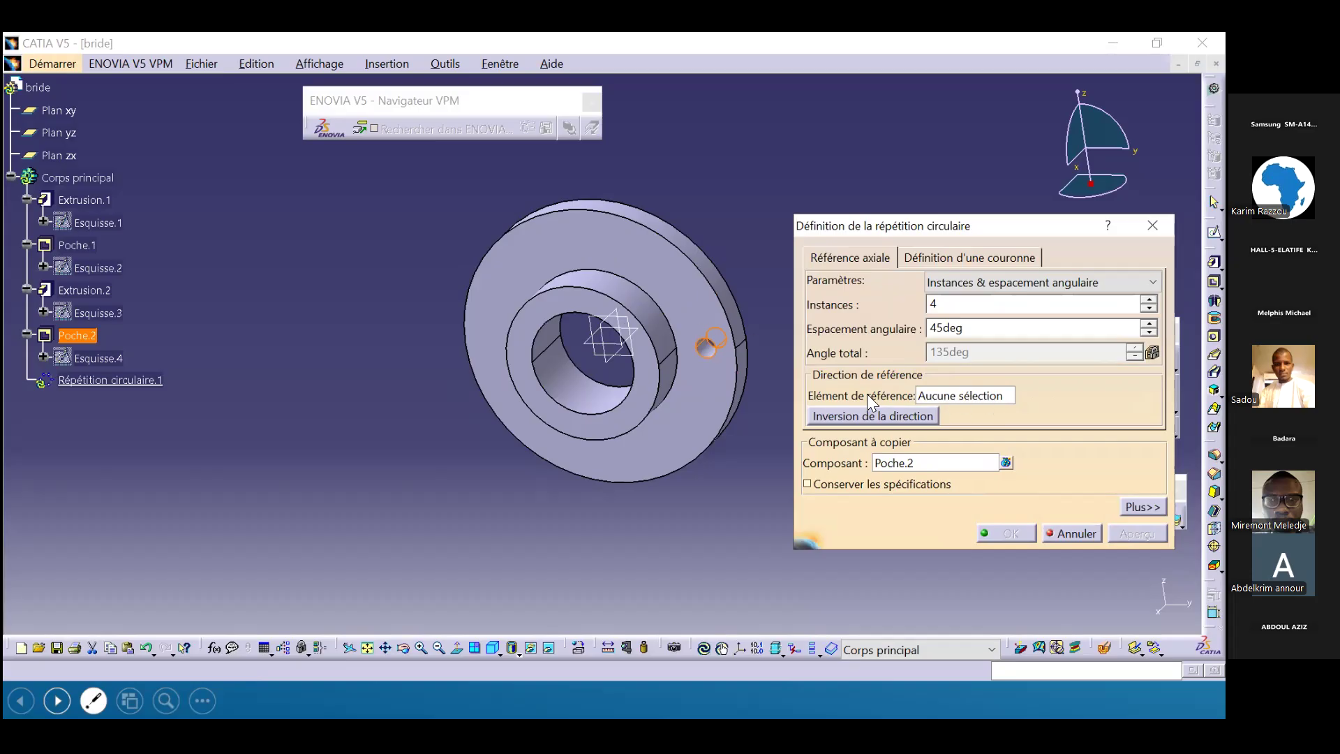
{"action": "left_click", "coordinate": [949, 393]}
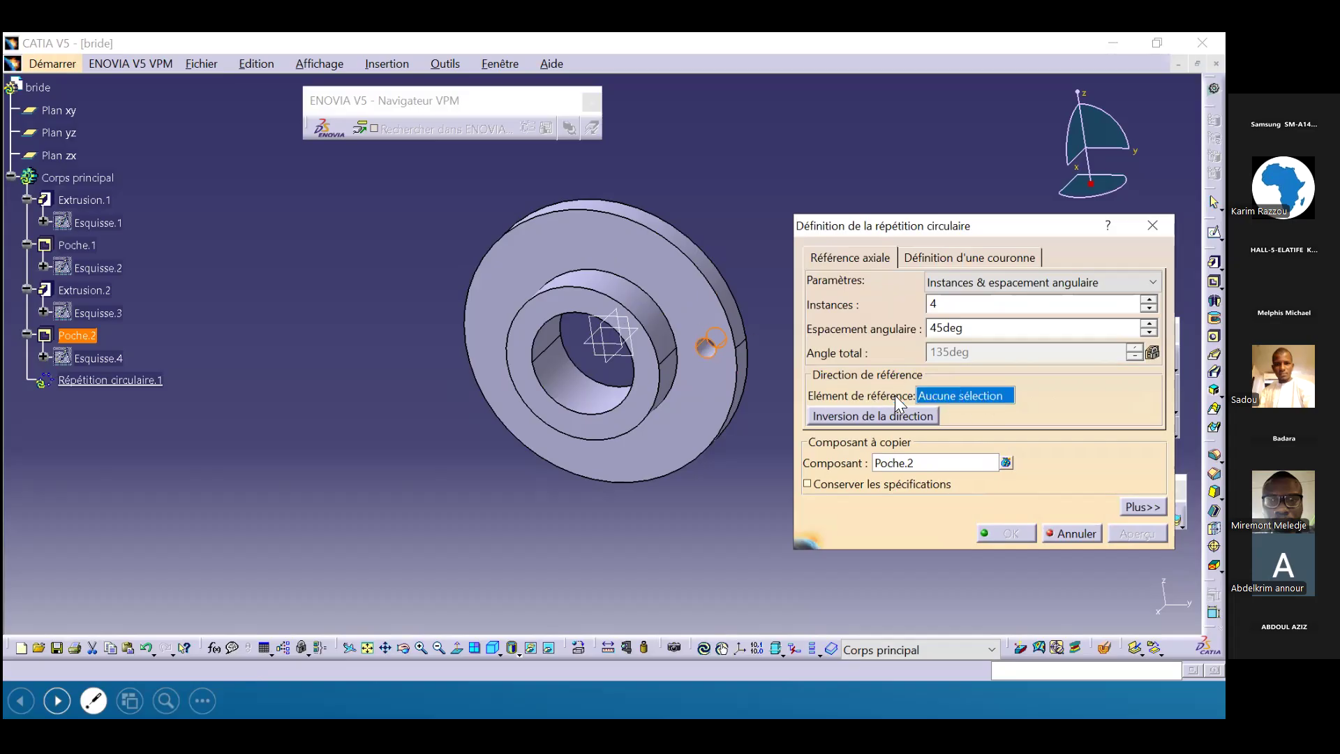
{"action": "left_click", "coordinate": [657, 281]}
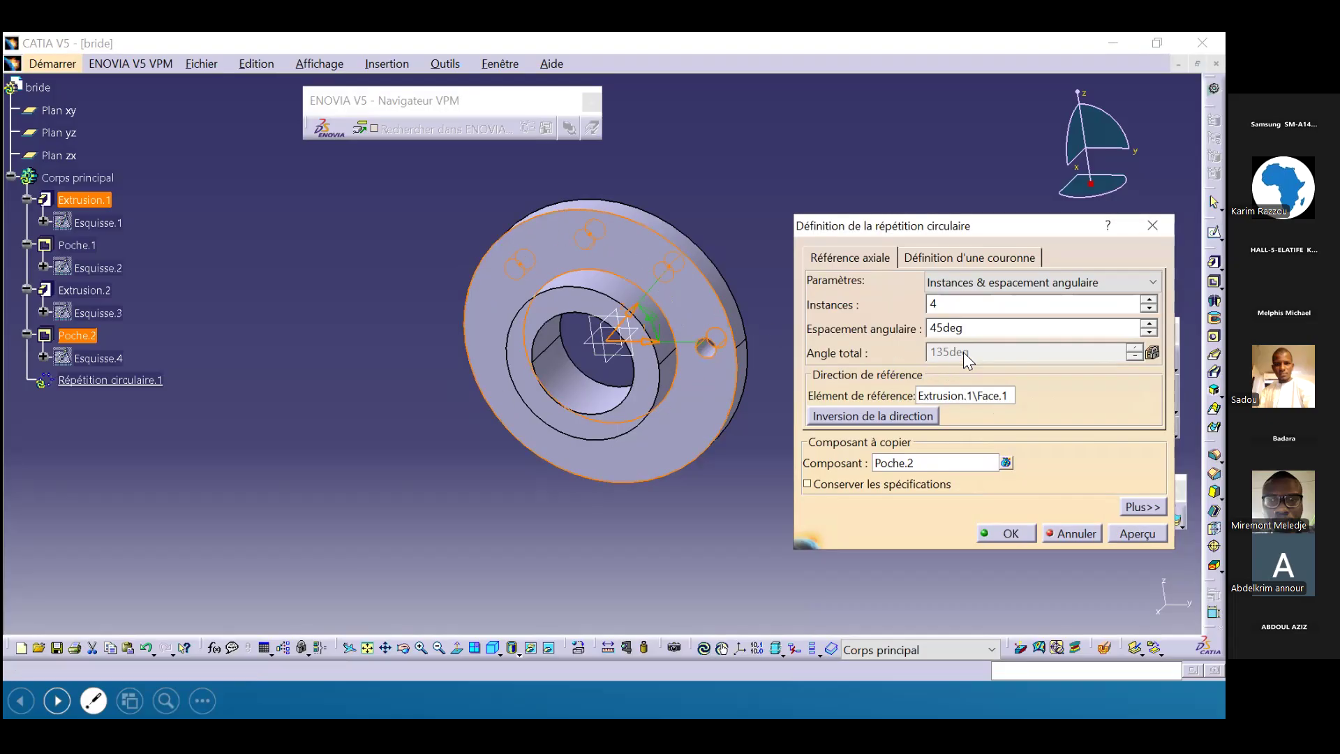
Set the pattern's angular spacing to 90 degrees, preview it and create the circular pattern.
{"action": "double_click", "coordinate": [982, 328]}
{"action": "type", "text": "90"}
{"action": "left_click", "coordinate": [1137, 533]}
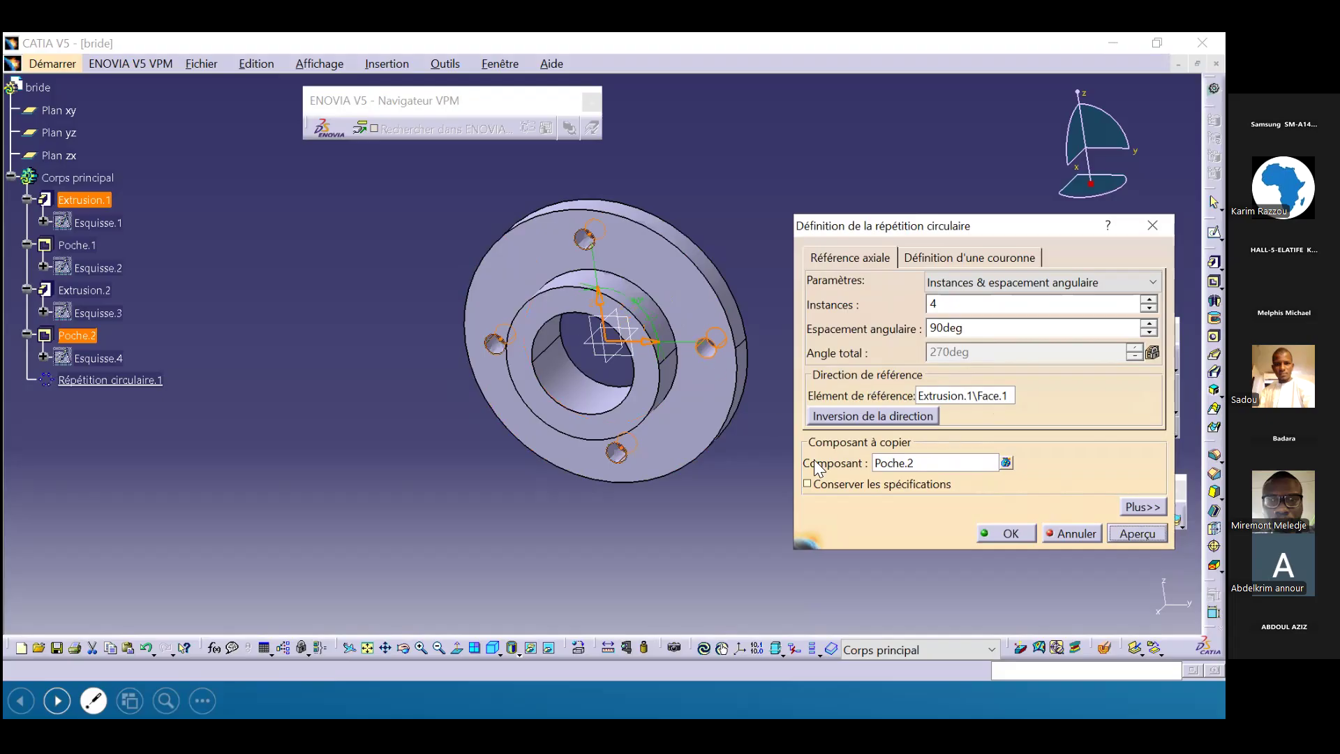
{"action": "left_click", "coordinate": [995, 534]}
{"action": "mouse_move", "coordinate": [789, 425]}
{"action": "middle_mouse_down", "text": "ctrl"}
{"action": "mouse_move", "coordinate": [797, 382]}
{"action": "mouse_move", "coordinate": [806, 419]}
{"action": "middle_mouse_up", "text": "ctrl"}
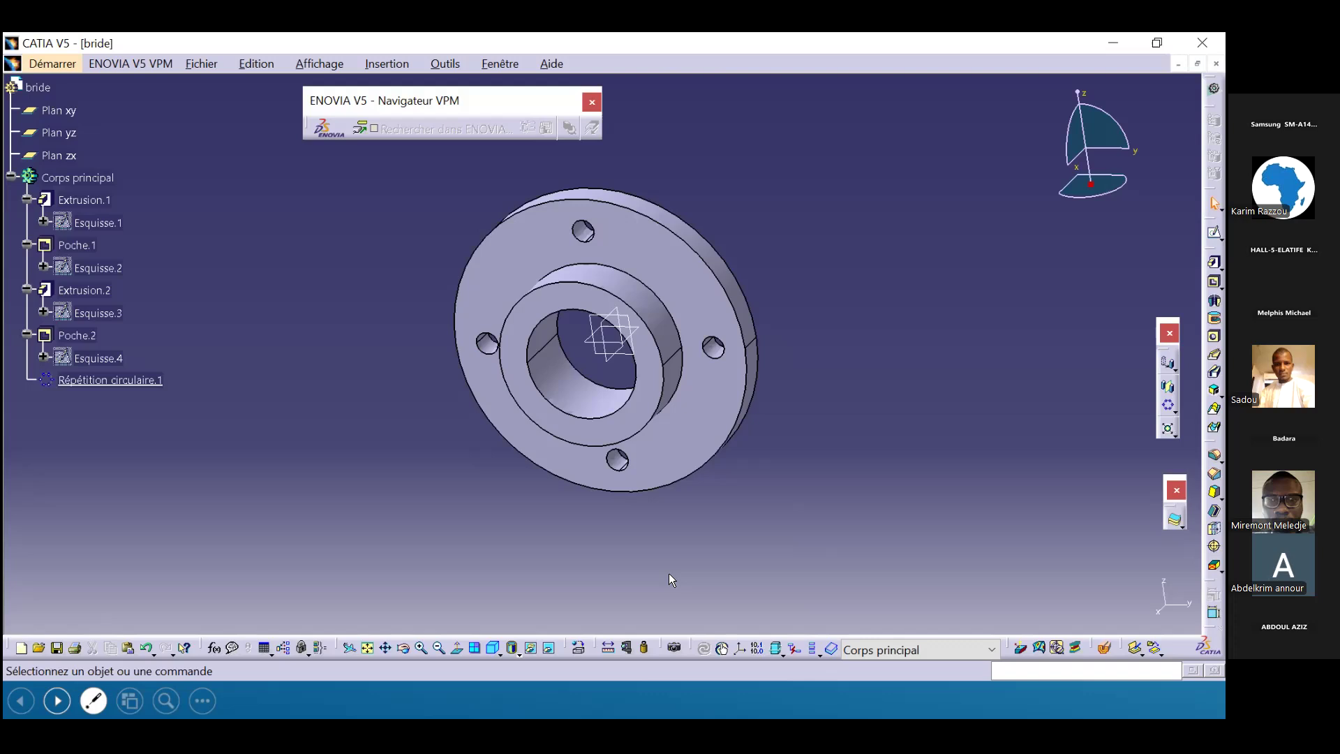
Consult the exercise slide, then chamfer the front edge of the hub's bore 1 mm at 45 degrees.
{"action": "key", "text": "alt+Tab"}
{"action": "key", "text": "alt+Tab"}
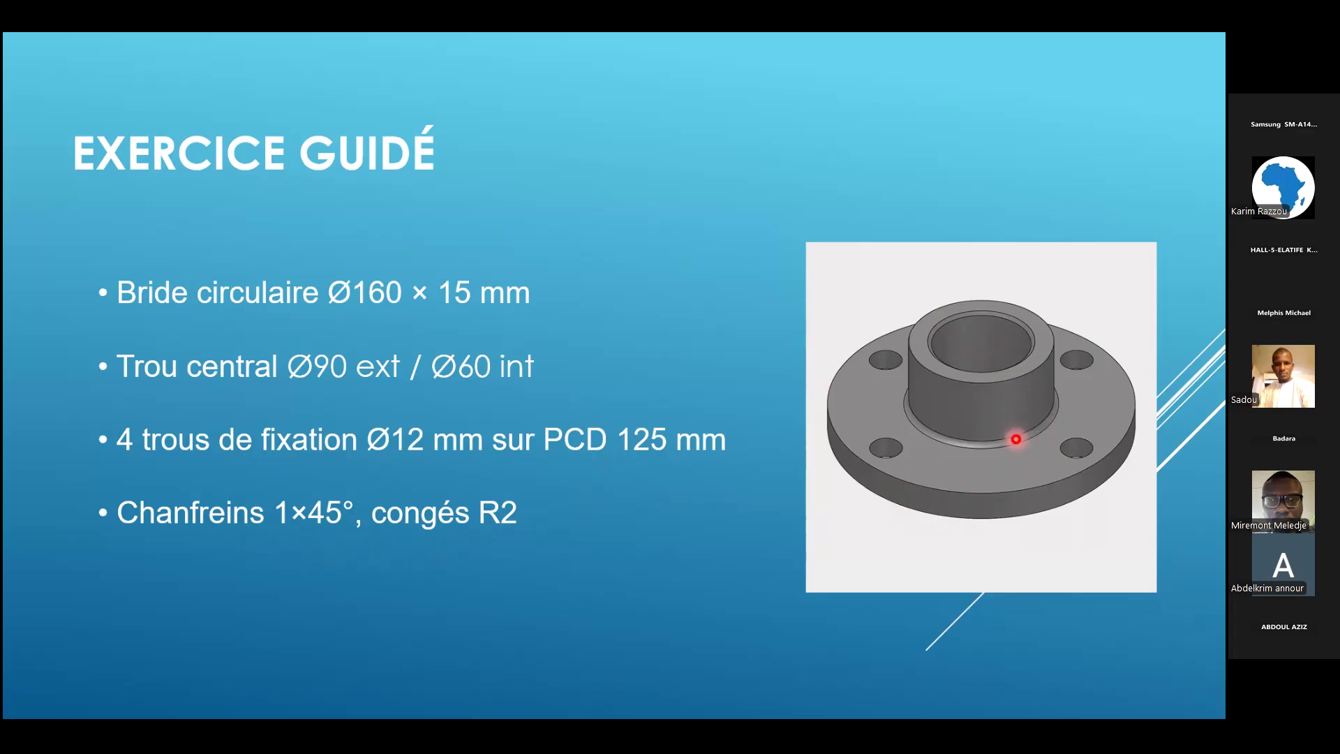
{"action": "key", "text": "alt+Tab"}
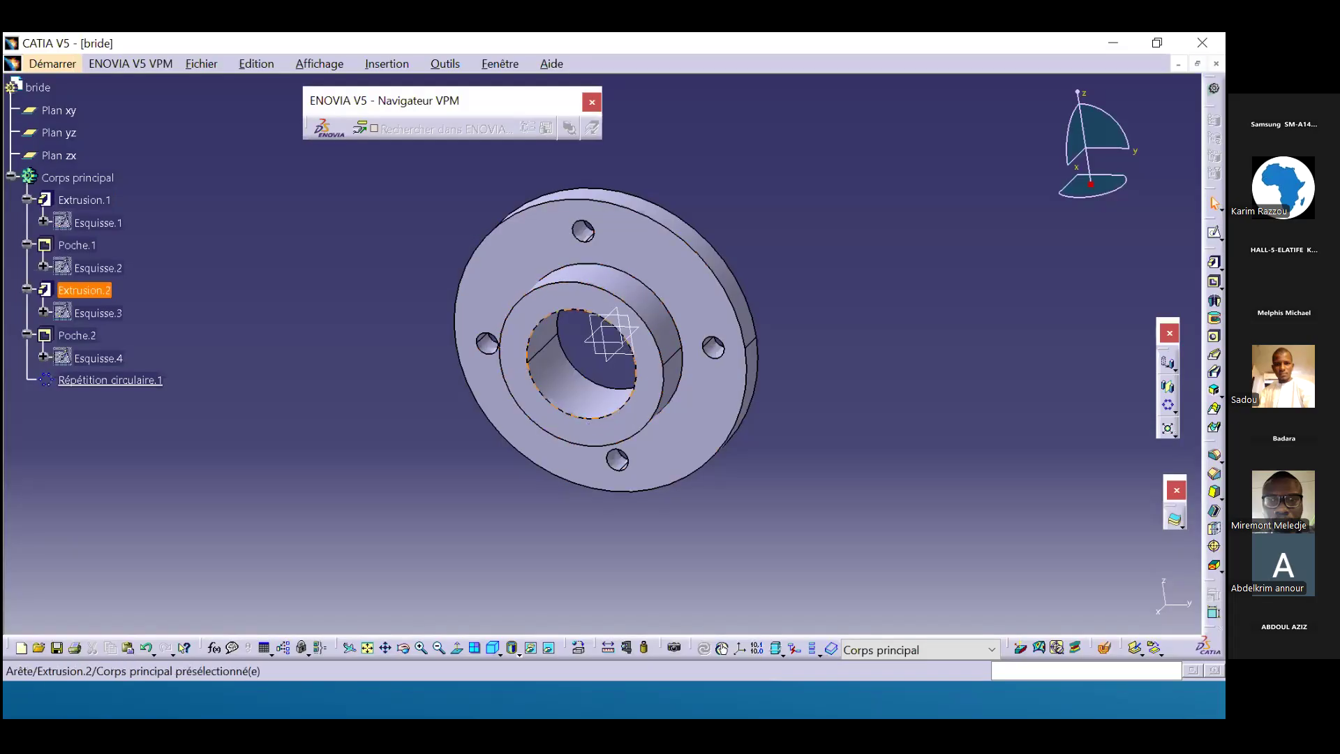
{"action": "left_click", "coordinate": [634, 387]}
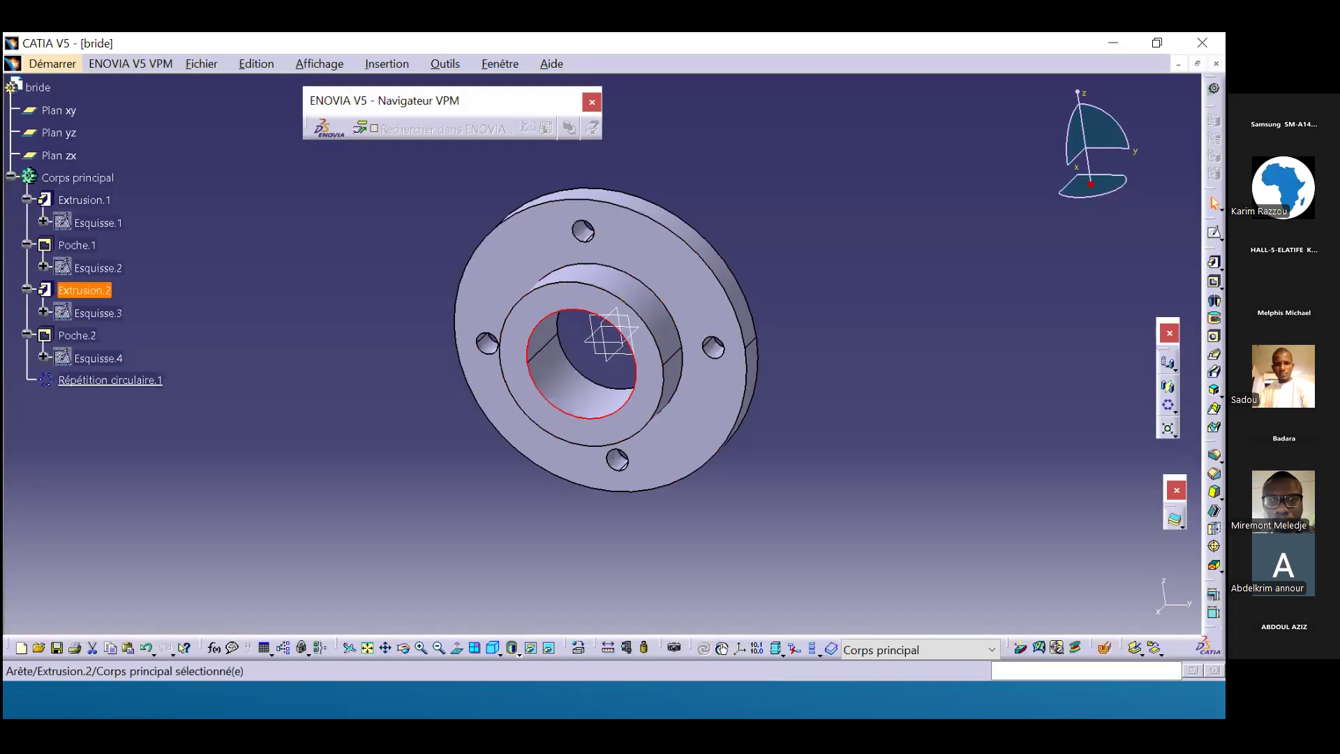
{"action": "left_click", "coordinate": [1214, 474]}
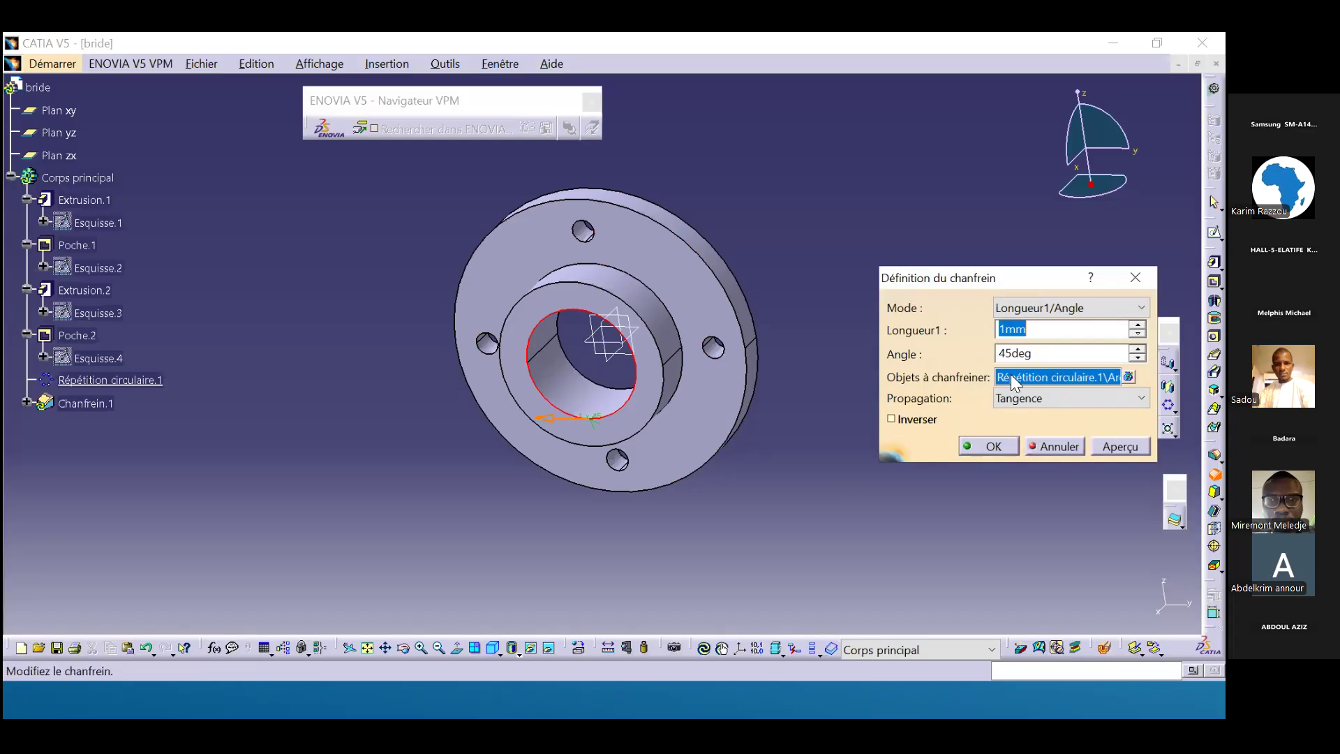
{"action": "left_click", "coordinate": [994, 446]}
Start an edge fillet, check the required radius on the exercise slide and set the radius to 2 mm.
{"action": "middle_click_drag", "start_coordinate": [615, 391], "coordinate": [614, 307]}
{"action": "middle_click_drag", "start_coordinate": [383, 376], "coordinate": [672, 462]}
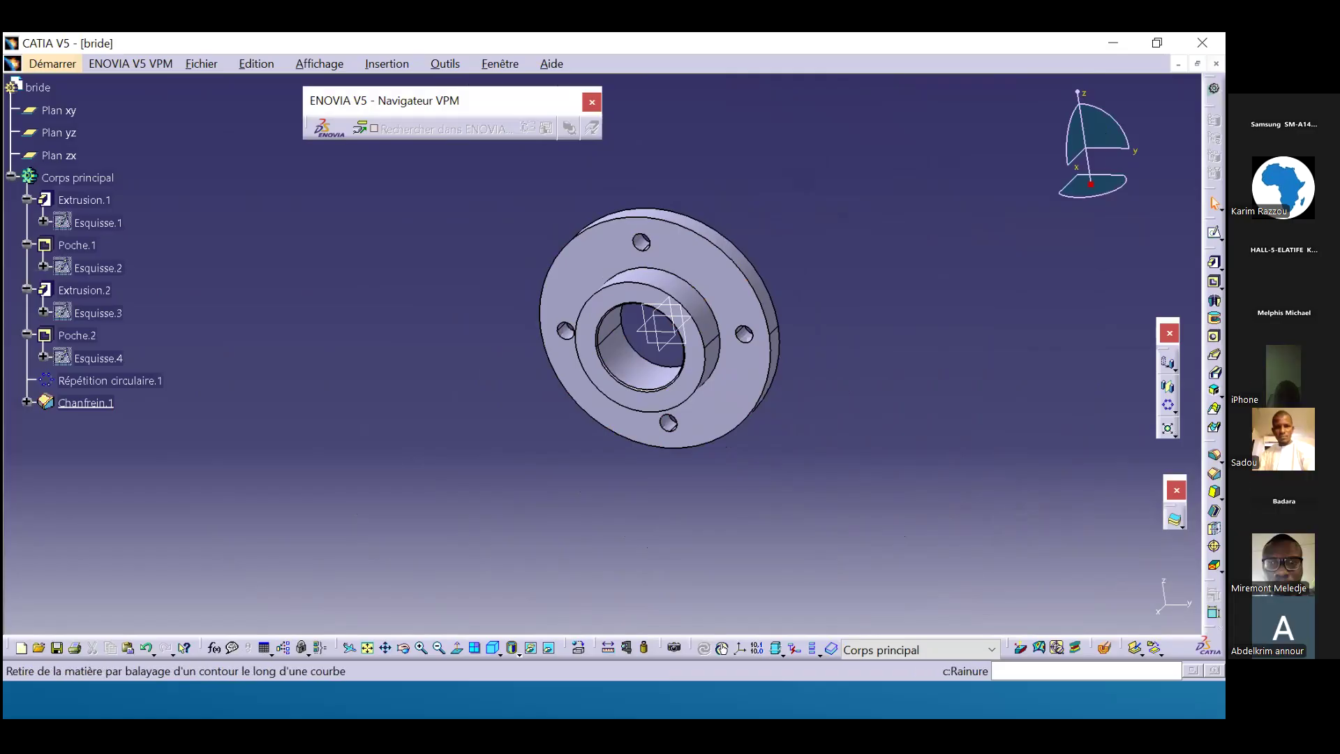
{"action": "left_click", "coordinate": [1214, 456]}
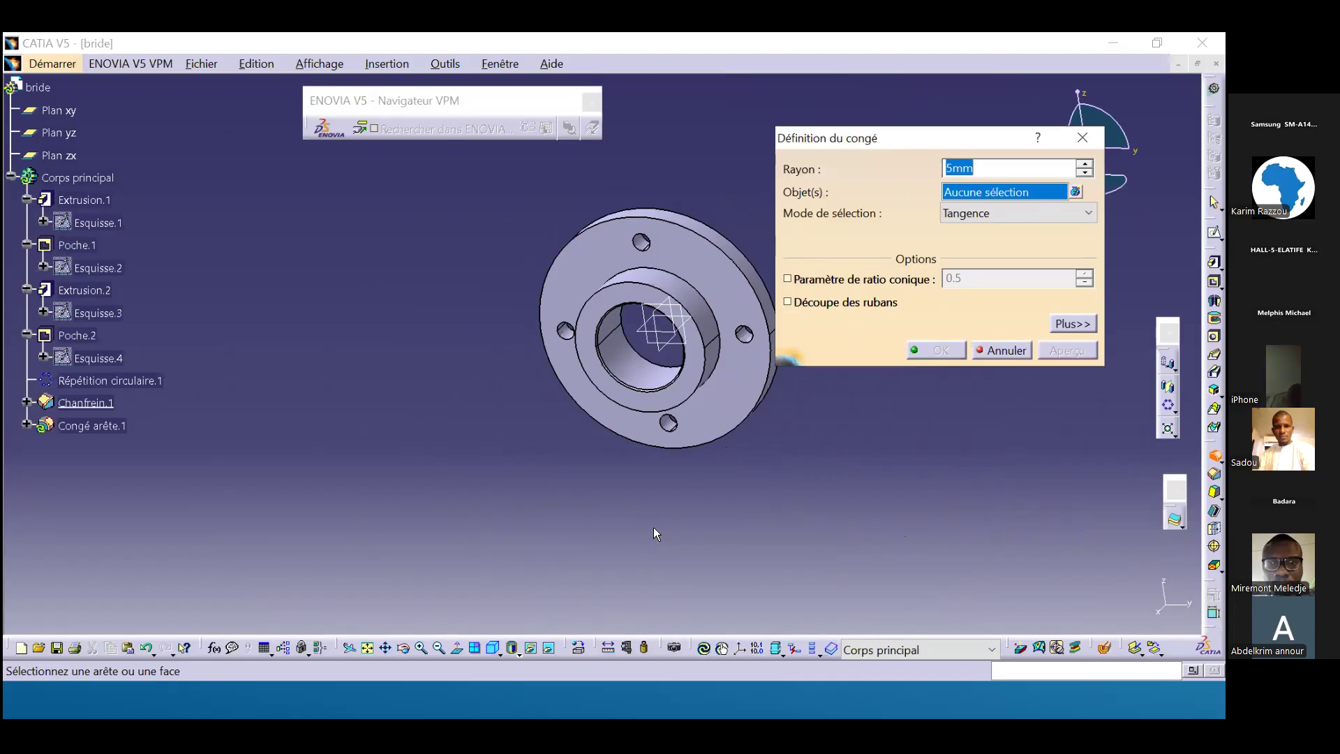
{"action": "key", "text": "alt+Tab"}
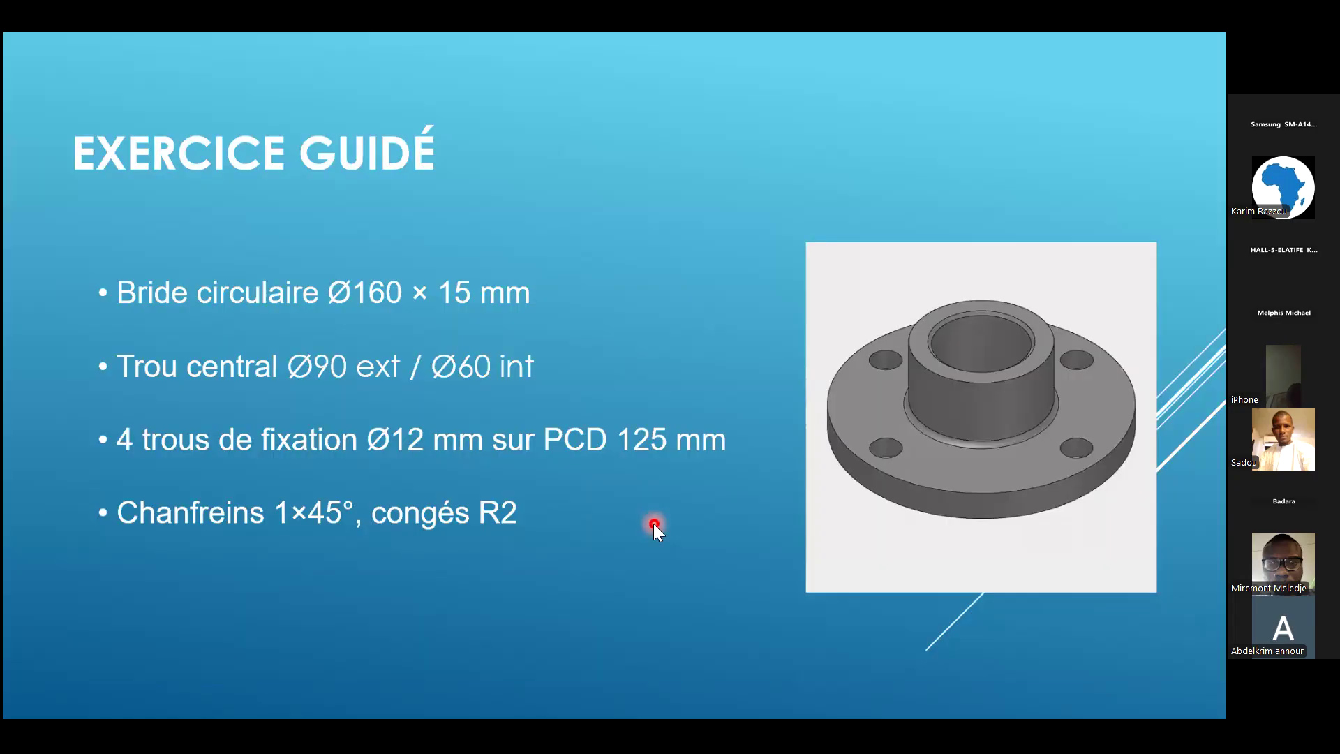
{"action": "key", "text": "alt+Tab"}
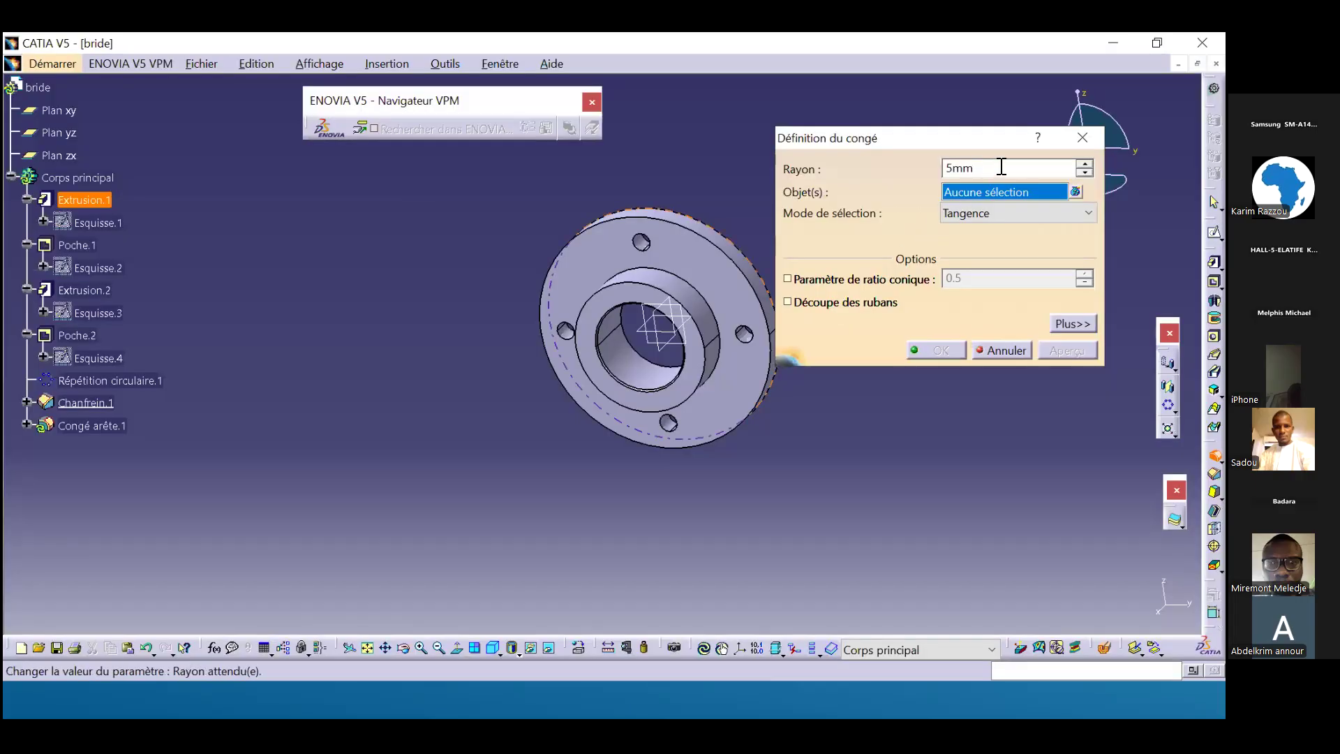
{"action": "left_click", "coordinate": [1082, 173]}
{"action": "left_click", "coordinate": [1082, 174]}
{"action": "left_click", "coordinate": [1081, 174]}
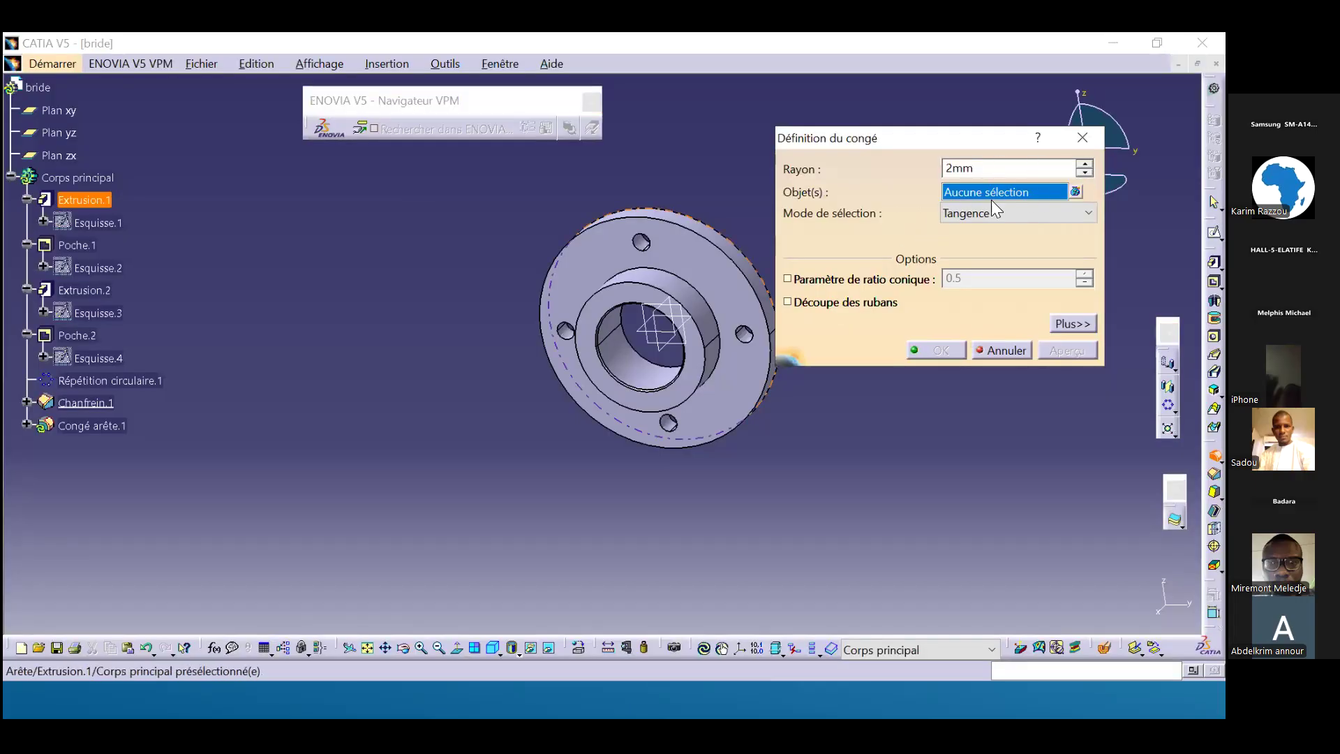
Apply the edge fillet to the circular edge where the hub's outer wall meets the disc.
{"action": "middle_click_drag", "start_coordinate": [741, 342], "coordinate": [723, 287], "text": "ctrl"}
{"action": "middle_click_drag", "start_coordinate": [666, 337], "coordinate": [501, 406]}
{"action": "middle_click_drag", "start_coordinate": [707, 412], "coordinate": [674, 351], "text": "ctrl"}
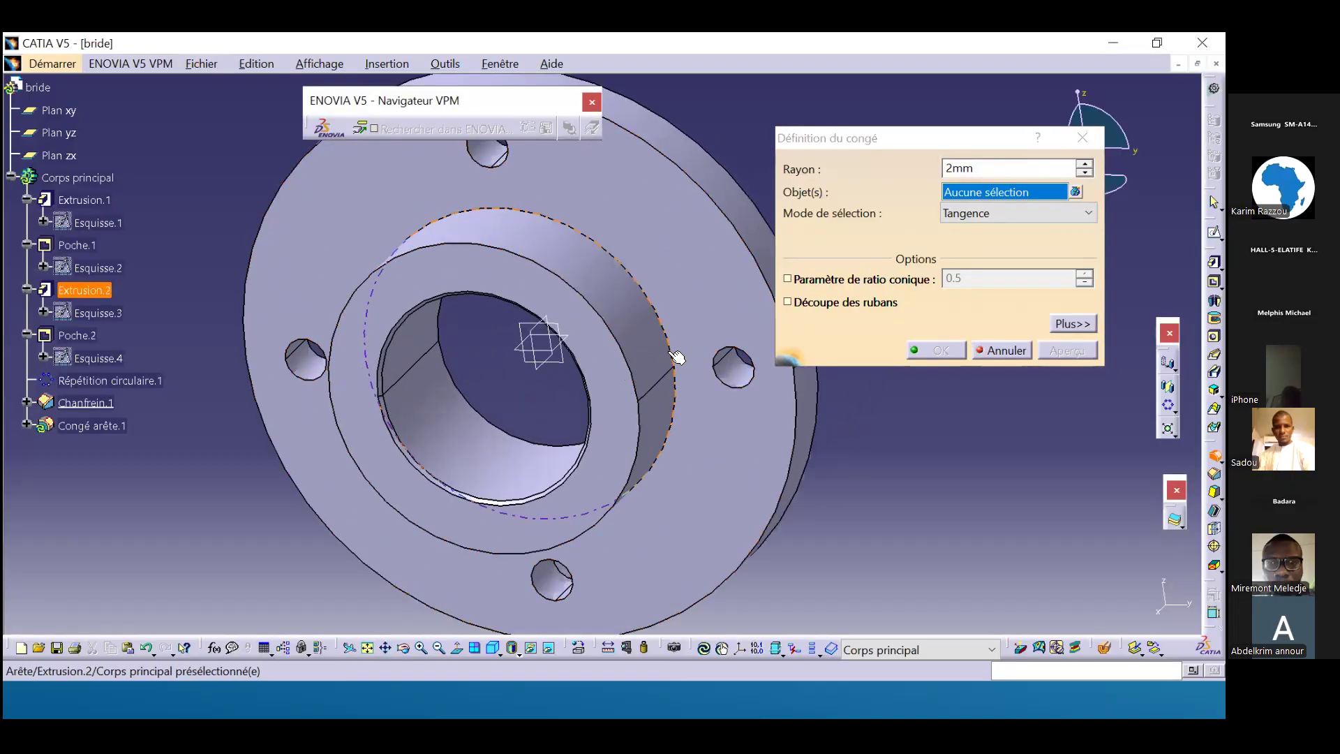
{"action": "left_click", "coordinate": [675, 353]}
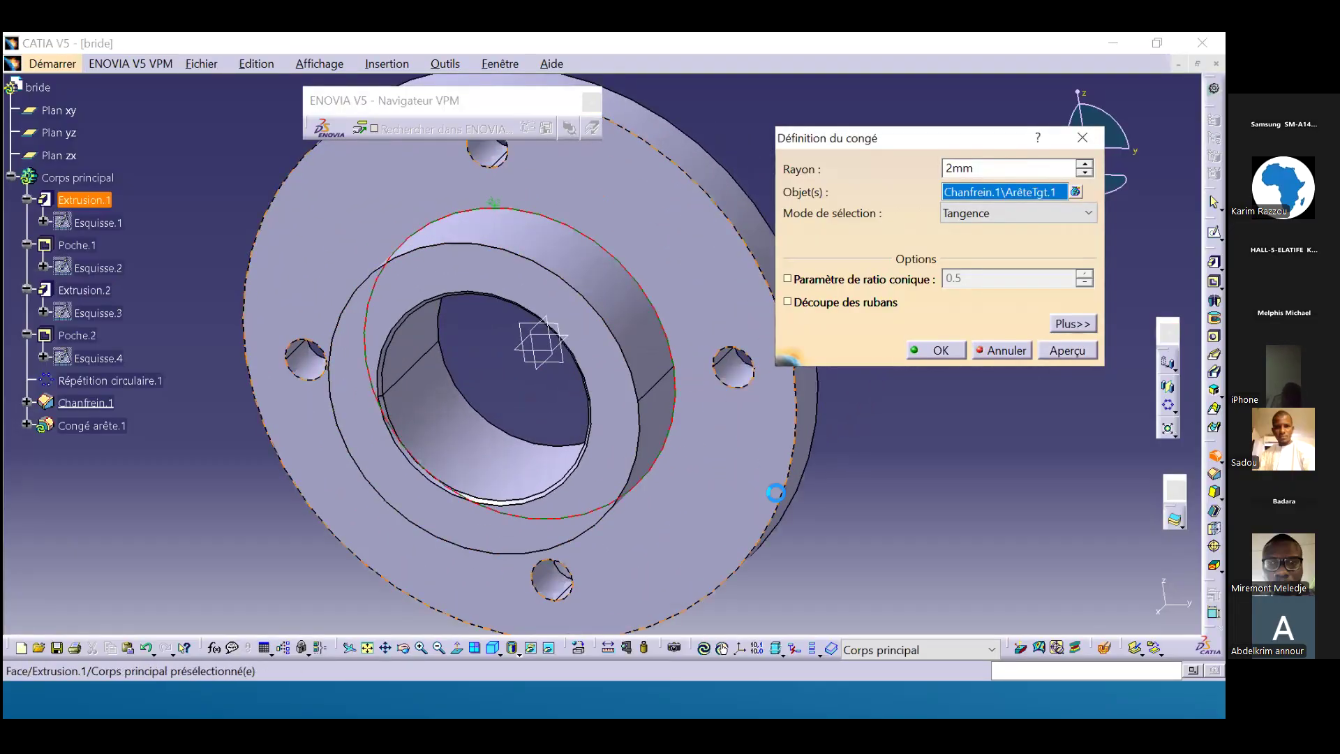
{"action": "left_click", "coordinate": [1056, 351]}
{"action": "left_click", "coordinate": [940, 349]}
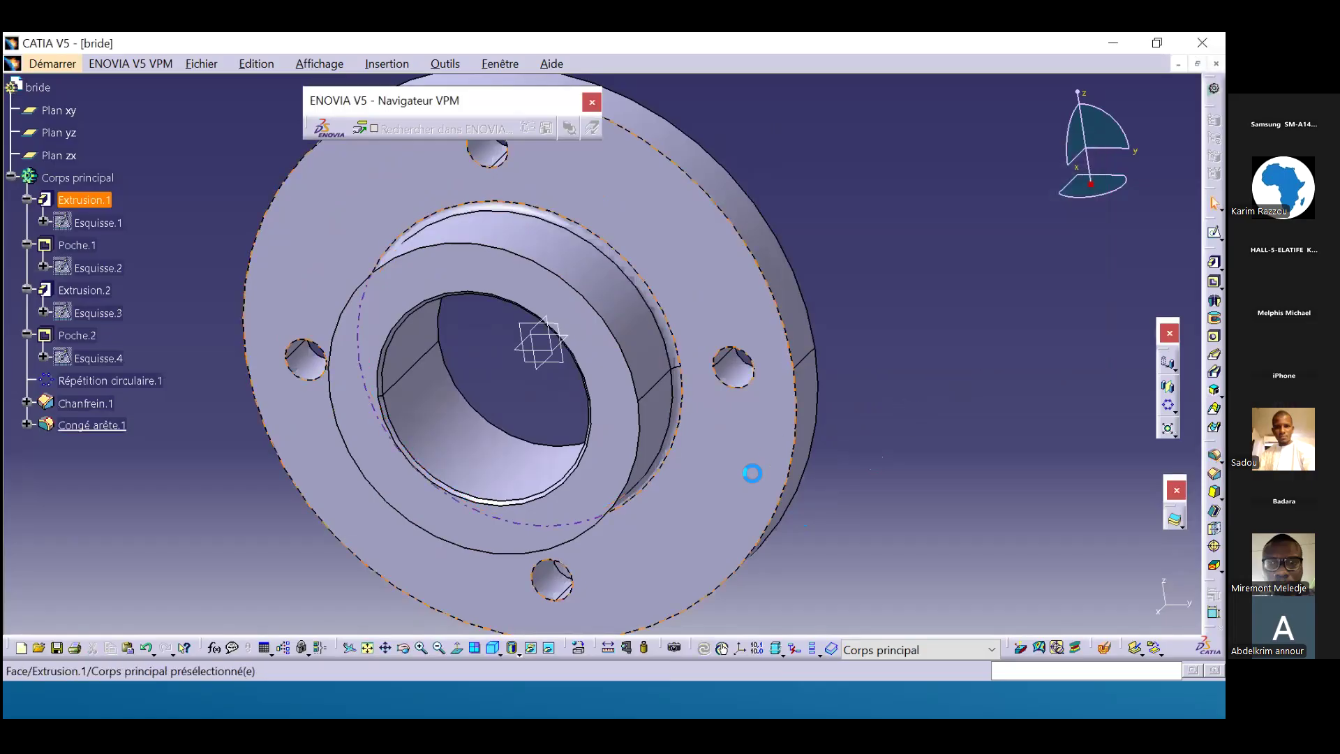
{"action": "middle_click_drag", "start_coordinate": [481, 391], "coordinate": [587, 320]}
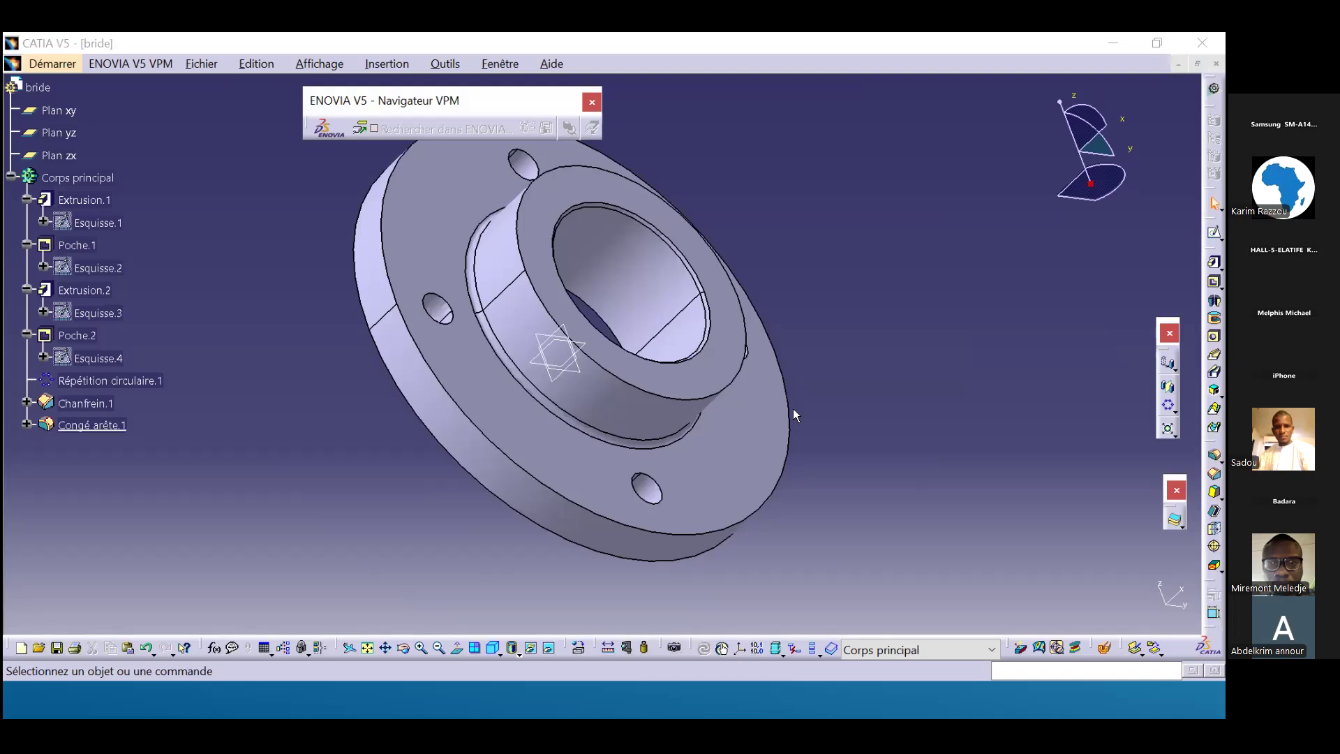
{"action": "key", "text": "alt+Tab"}
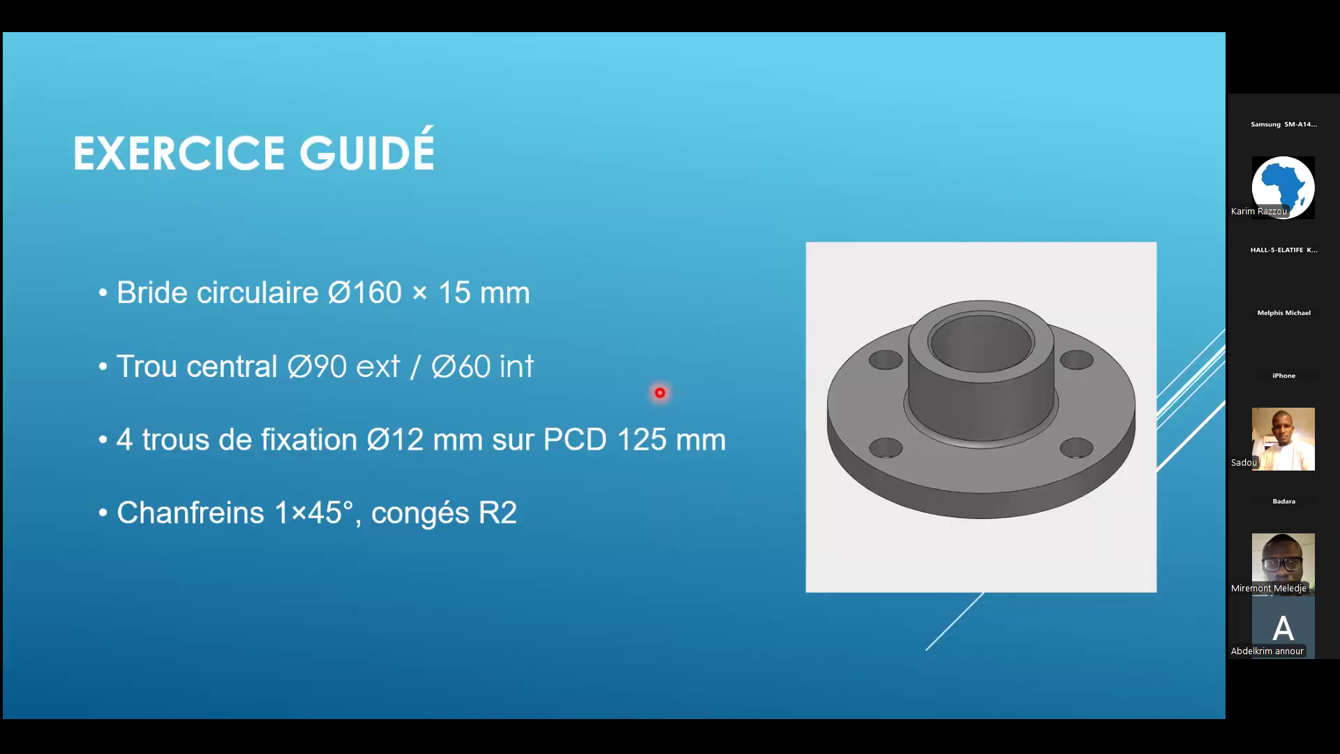
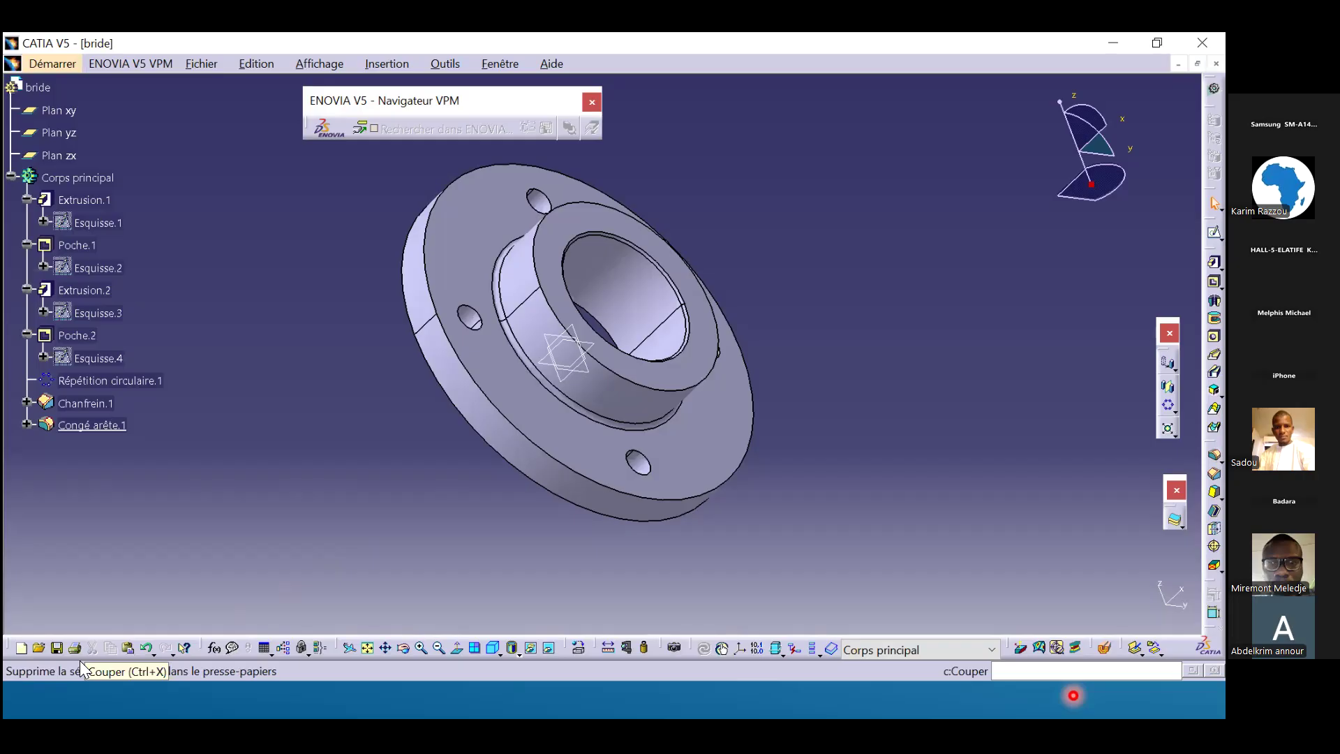
{"action": "key", "text": "XF86AudioRaiseVolume"}
{"action": "key", "text": "XF86AudioRaiseVolume"}
{"action": "key", "text": "XF86AudioRaiseVolume"}
{"action": "key", "text": "XF86AudioRaiseVolume"}
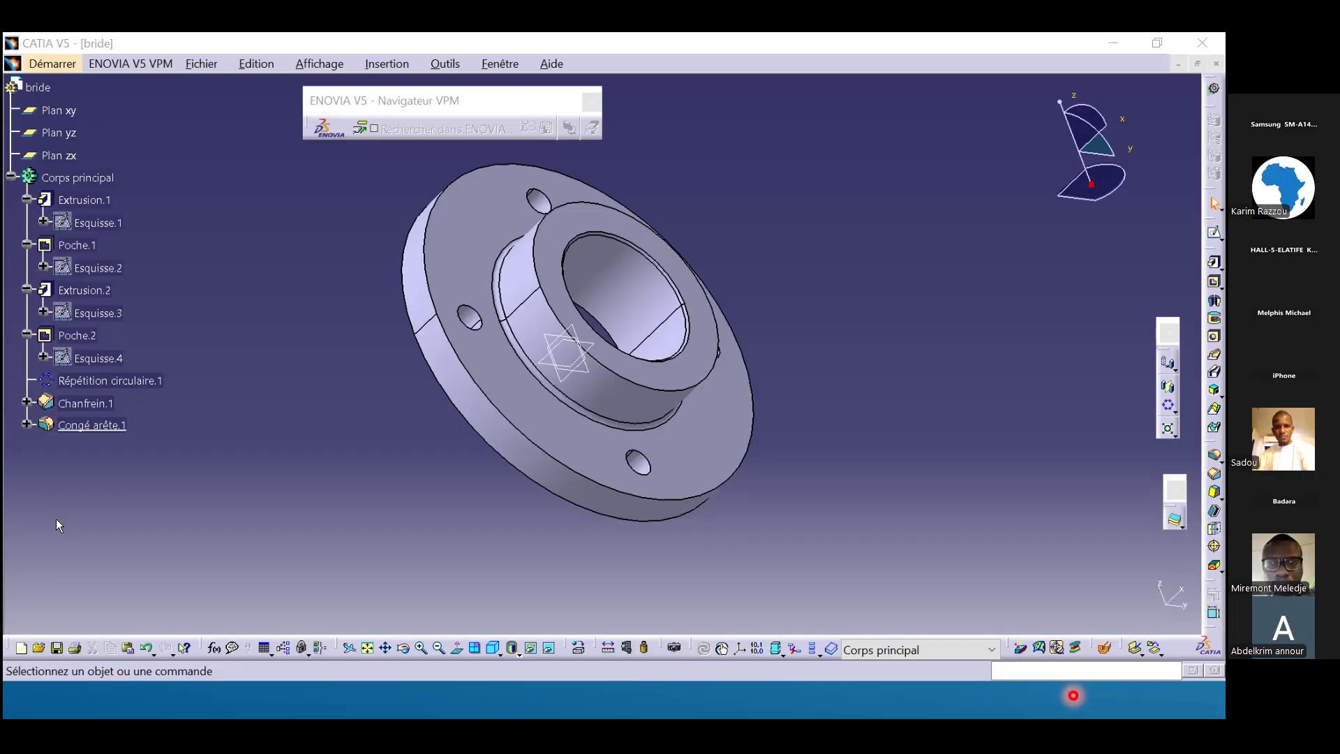
{"action": "key", "text": "XF86AudioRaiseVolume"}
{"action": "key", "text": "XF86AudioRaiseVolume"}
{"action": "key", "text": "XF86AudioRaiseVolume"}
{"action": "key", "text": "XF86AudioRaiseVolume"}
Collapse the Corps principal branch in the specification tree.
{"action": "left_click", "coordinate": [11, 179]}
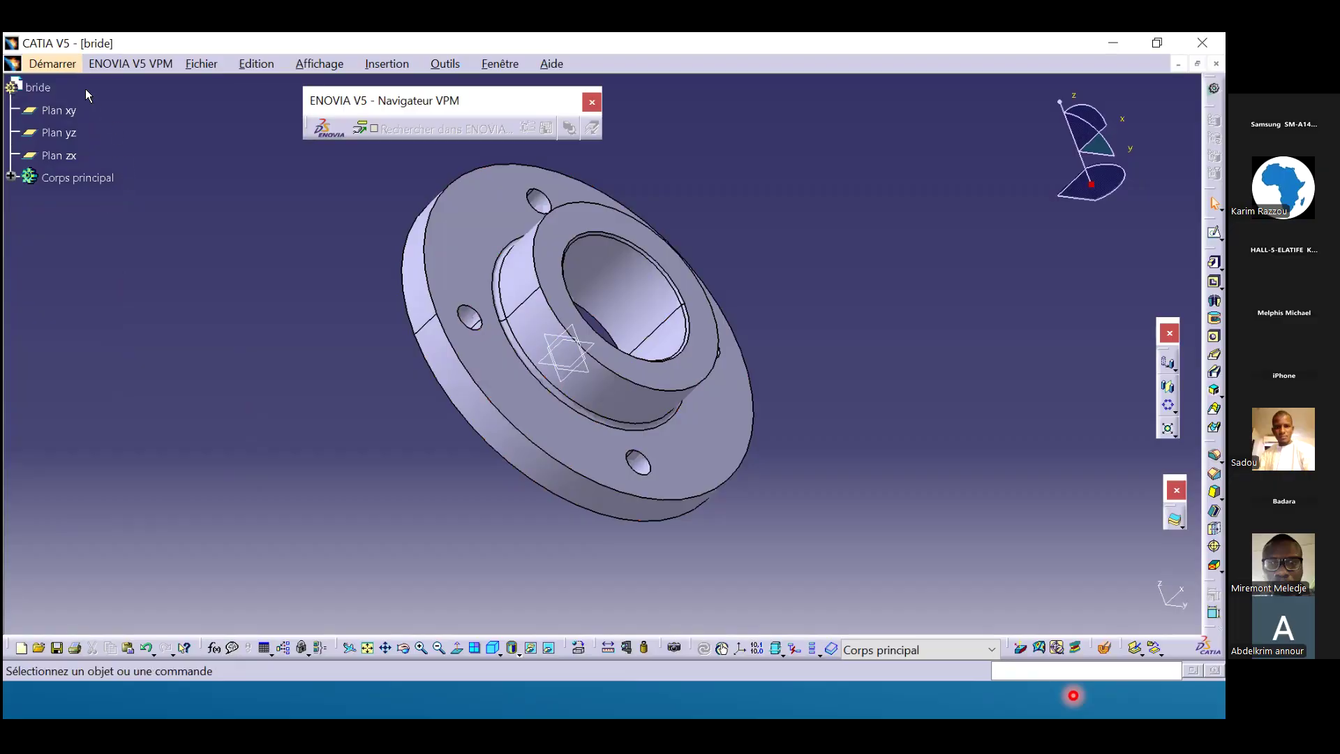
Expand the Corps principal branch, open the disc's base sketch, Esquisse.1, and set the circle's diameter to 170 mm.
{"action": "left_click", "coordinate": [46, 92]}
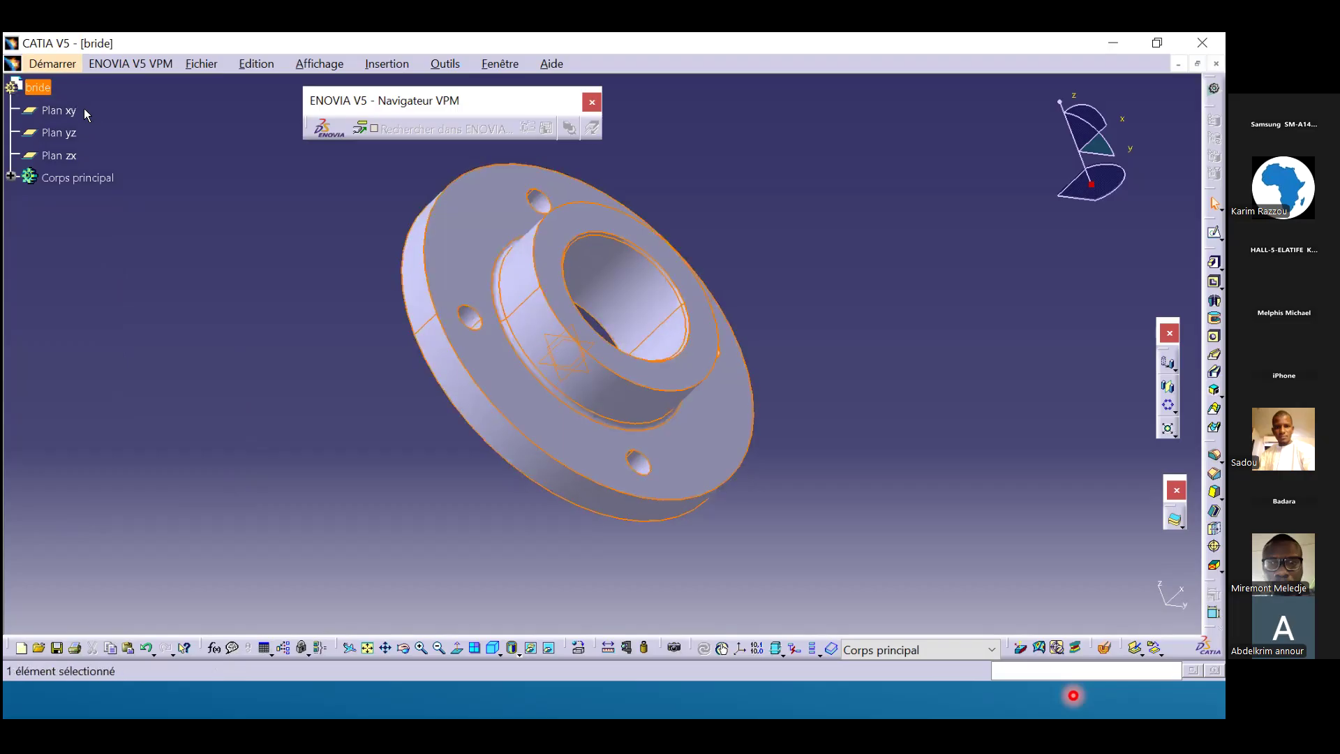
{"action": "left_click", "coordinate": [12, 178]}
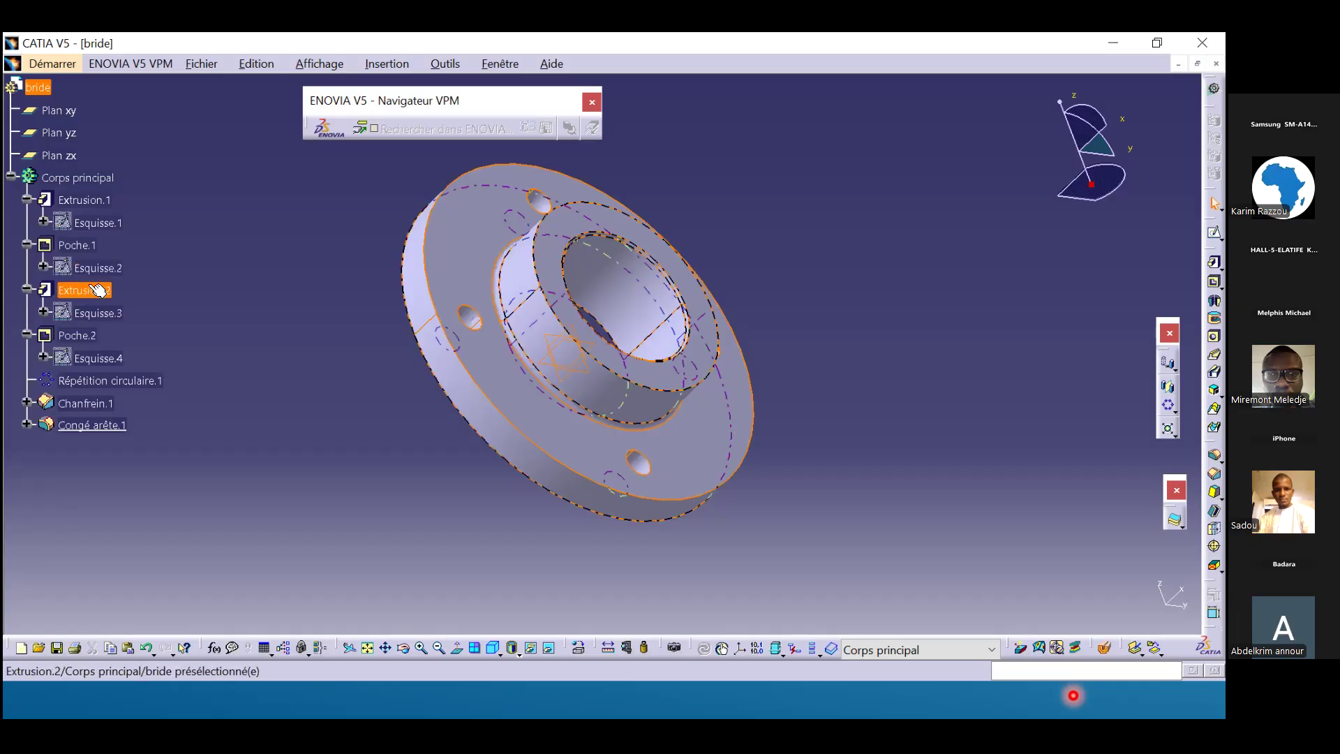
{"action": "left_click", "coordinate": [105, 222]}
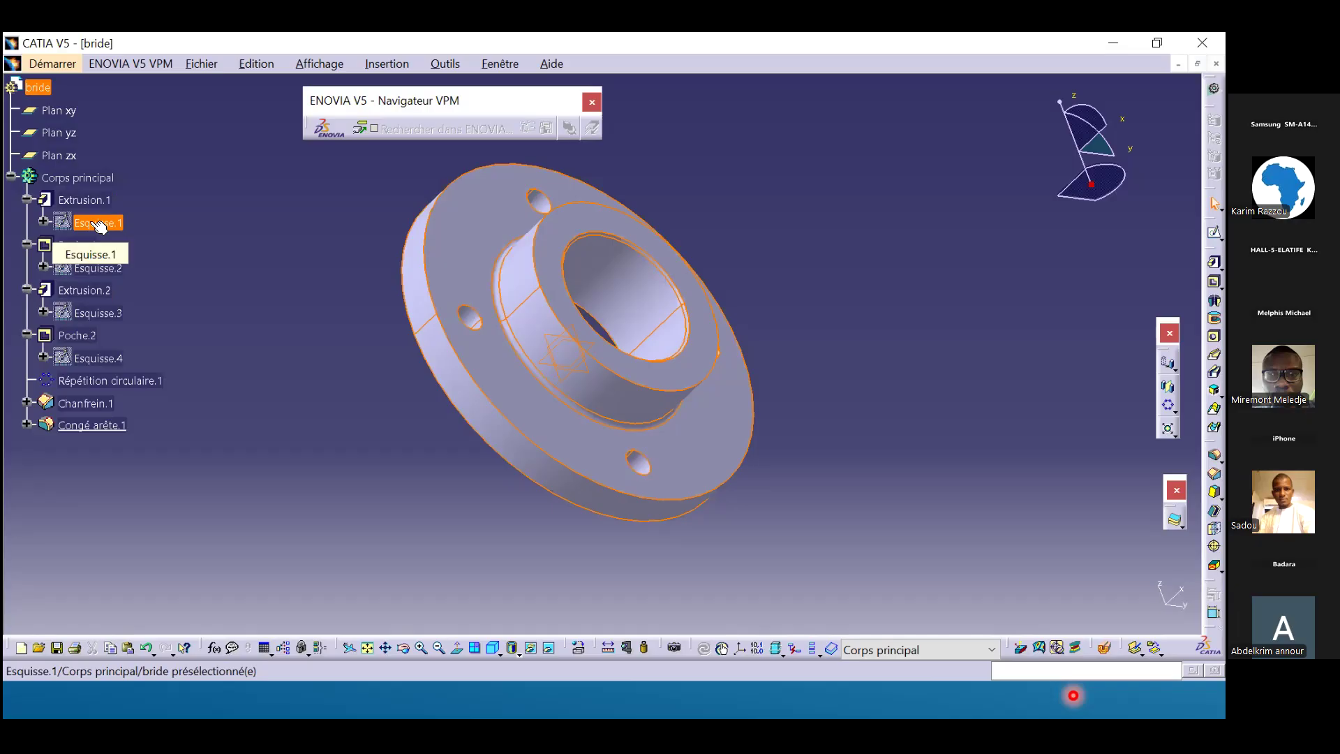
{"action": "double_click", "coordinate": [100, 224]}
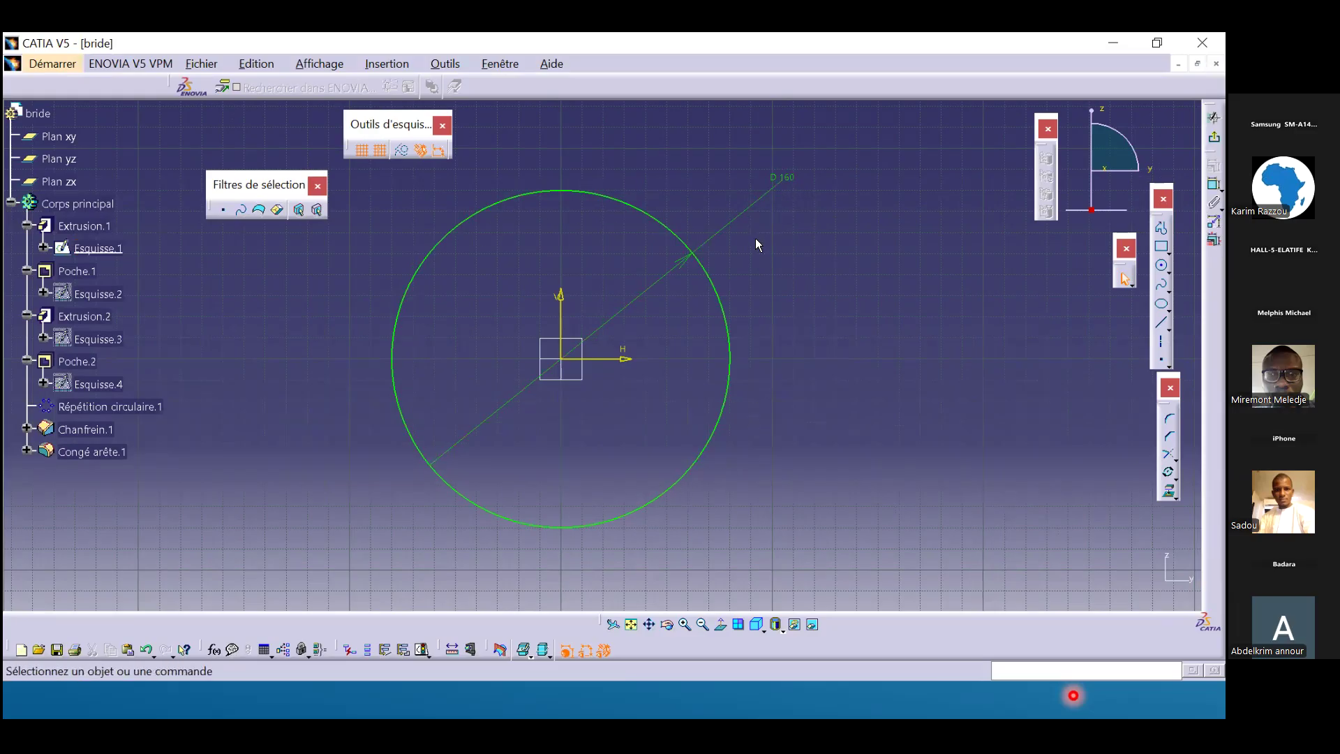
{"action": "double_click", "coordinate": [787, 183]}
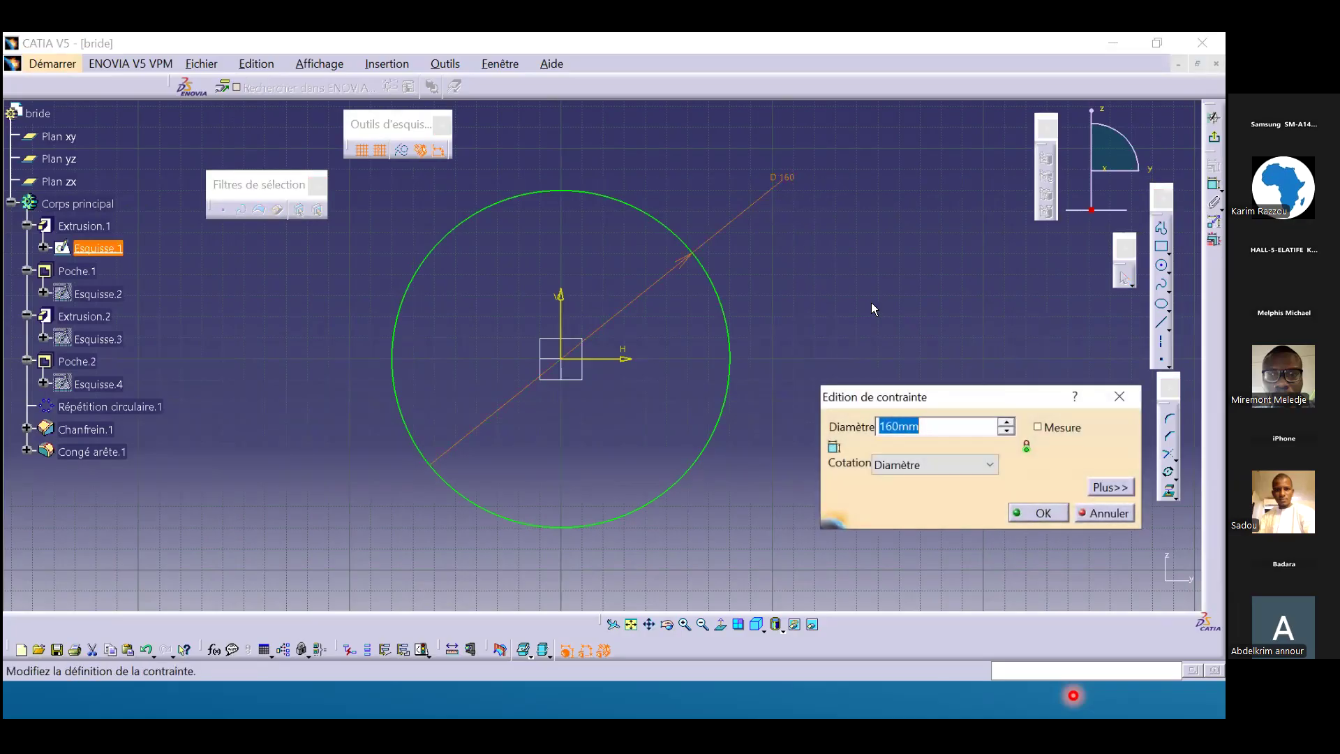
{"action": "type", "text": "170"}
{"action": "key", "text": "Return"}
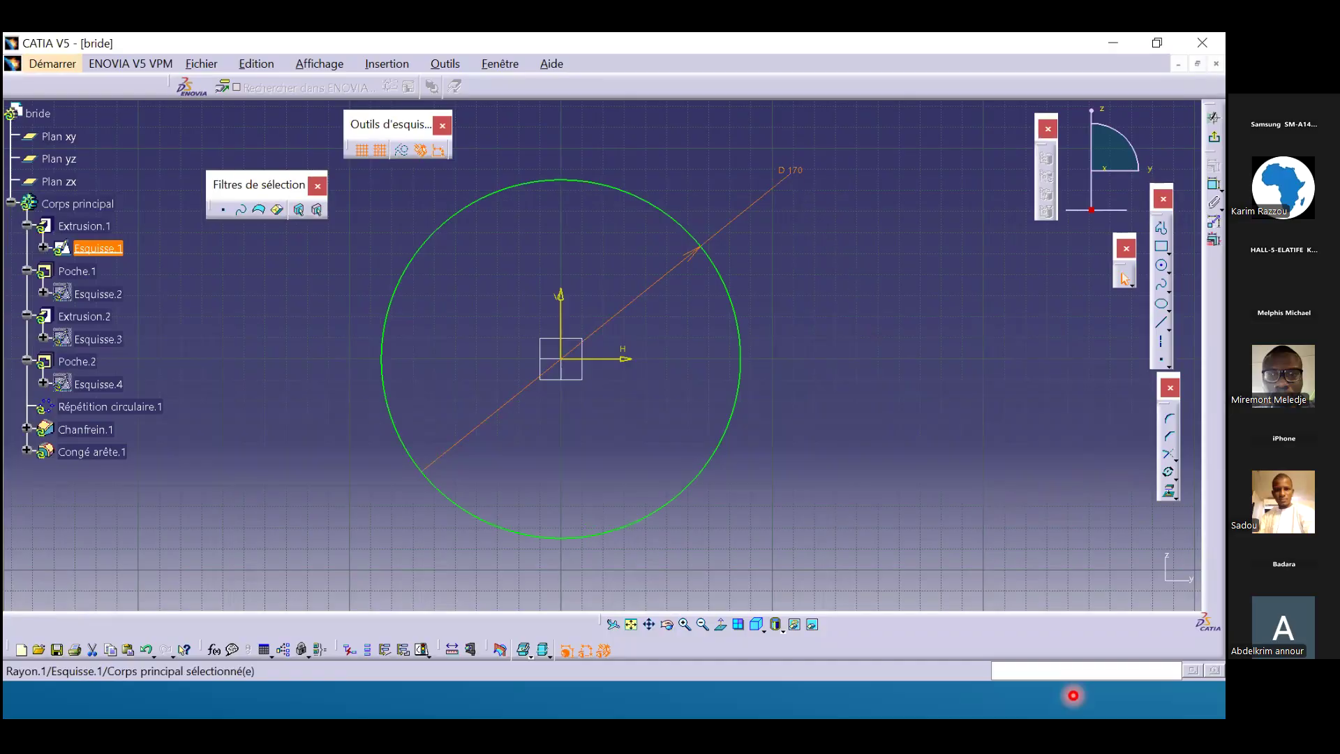
{"action": "left_click", "coordinate": [1215, 138]}
{"action": "left_click", "coordinate": [1214, 138]}
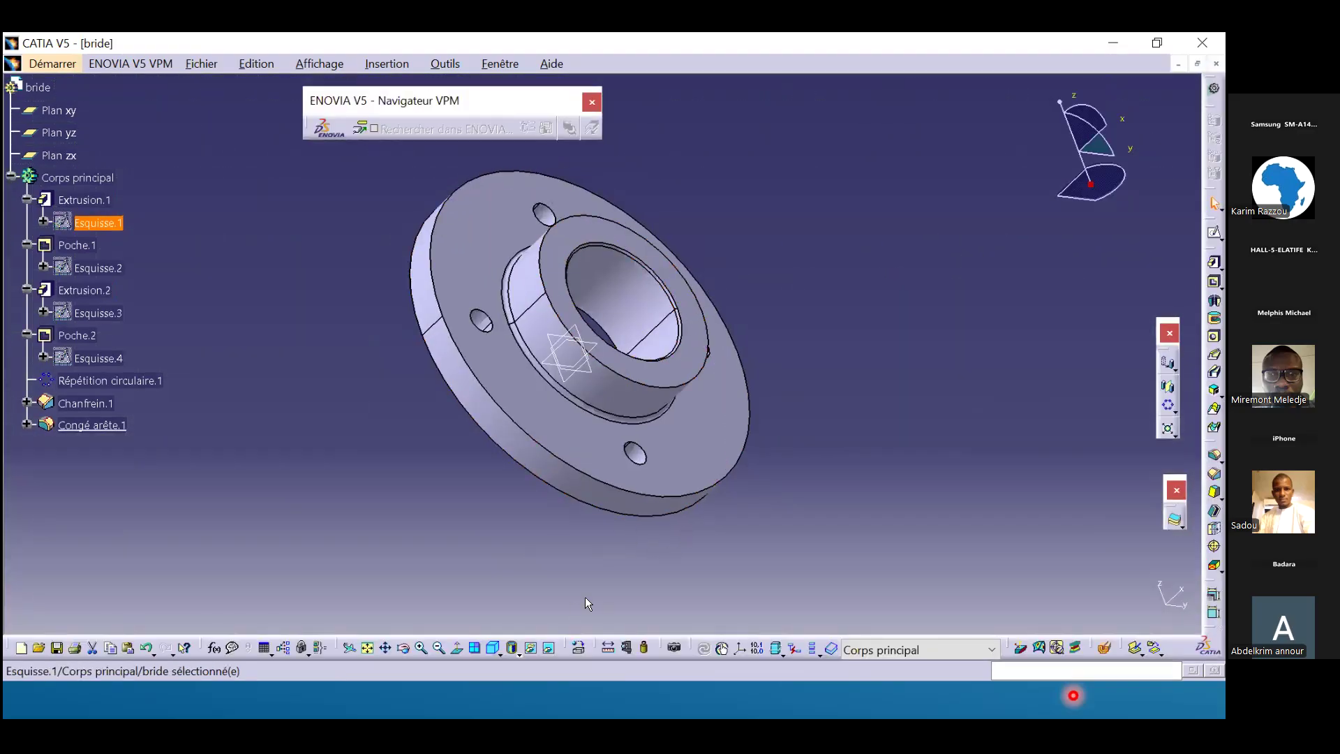
Review the disc's base sketch, then the definition and circular sketch of the first pocket, Poche.1.
{"action": "double_click", "coordinate": [112, 225]}
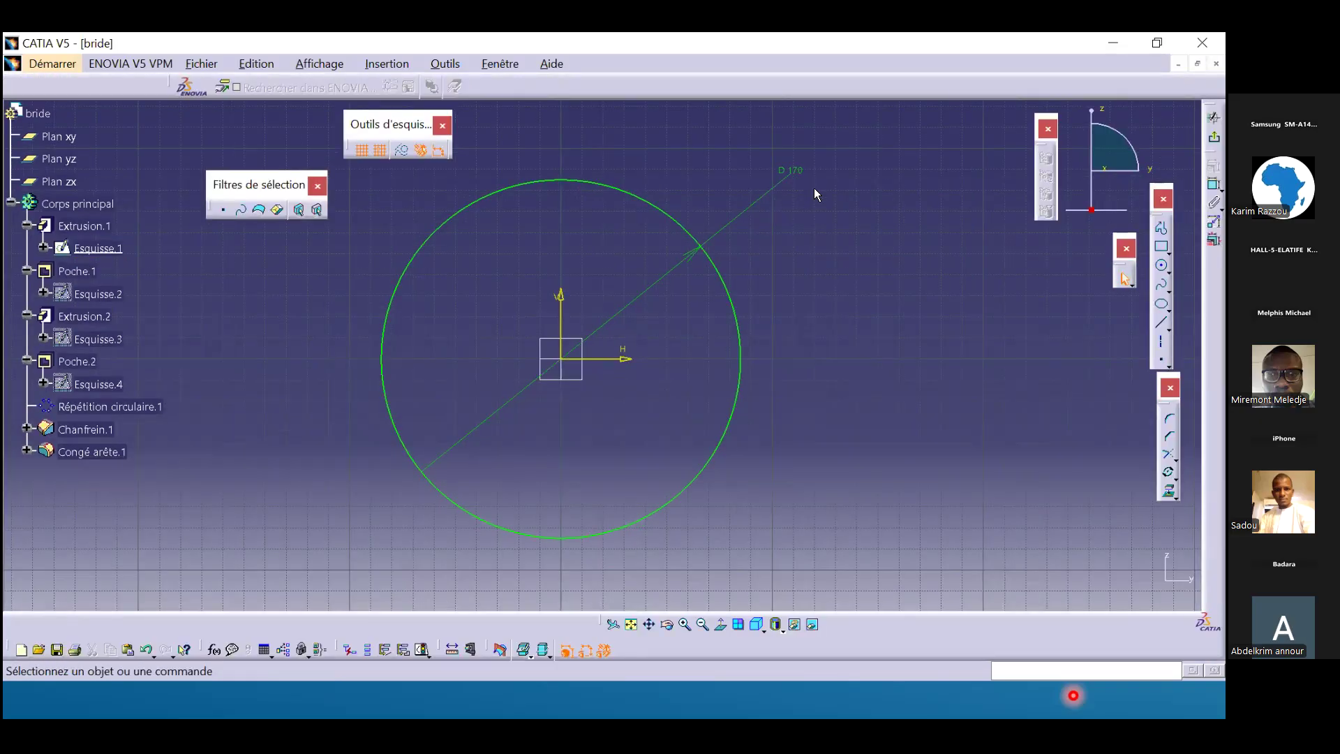
{"action": "left_click", "coordinate": [1214, 118]}
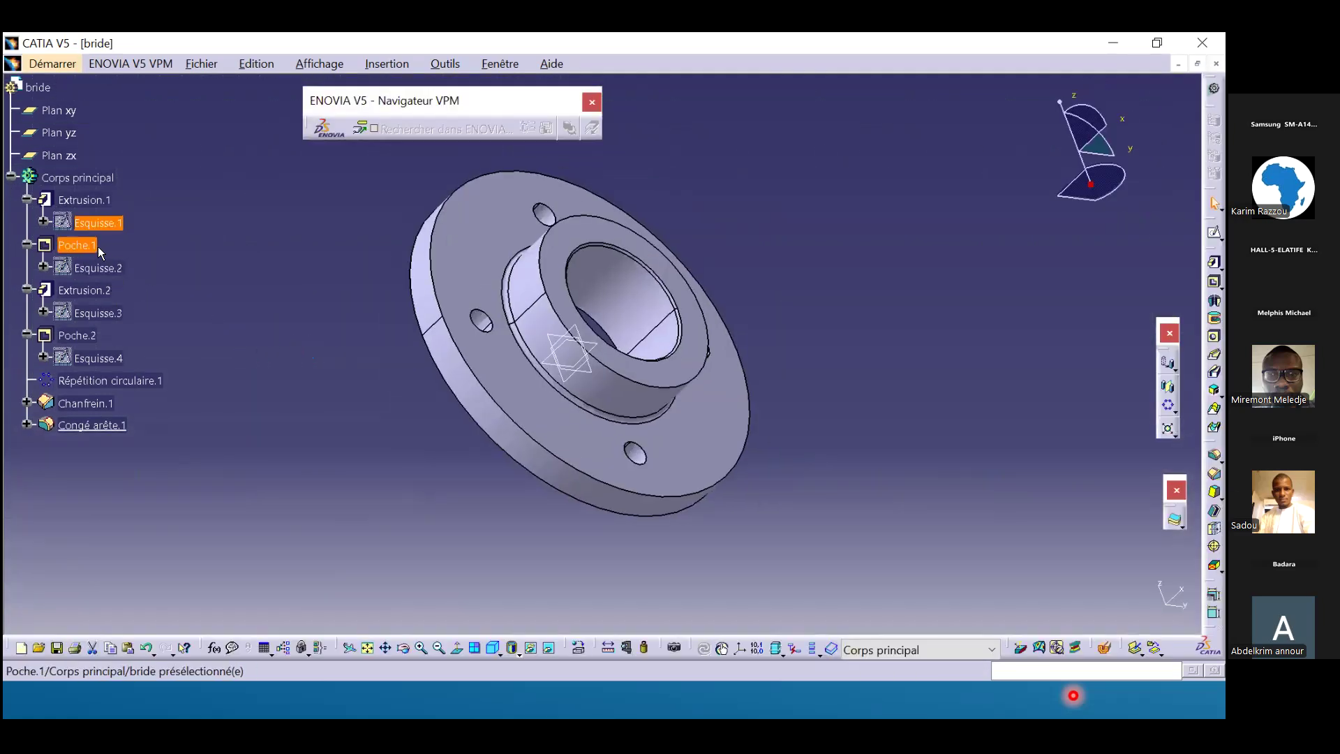
{"action": "double_click", "coordinate": [98, 246]}
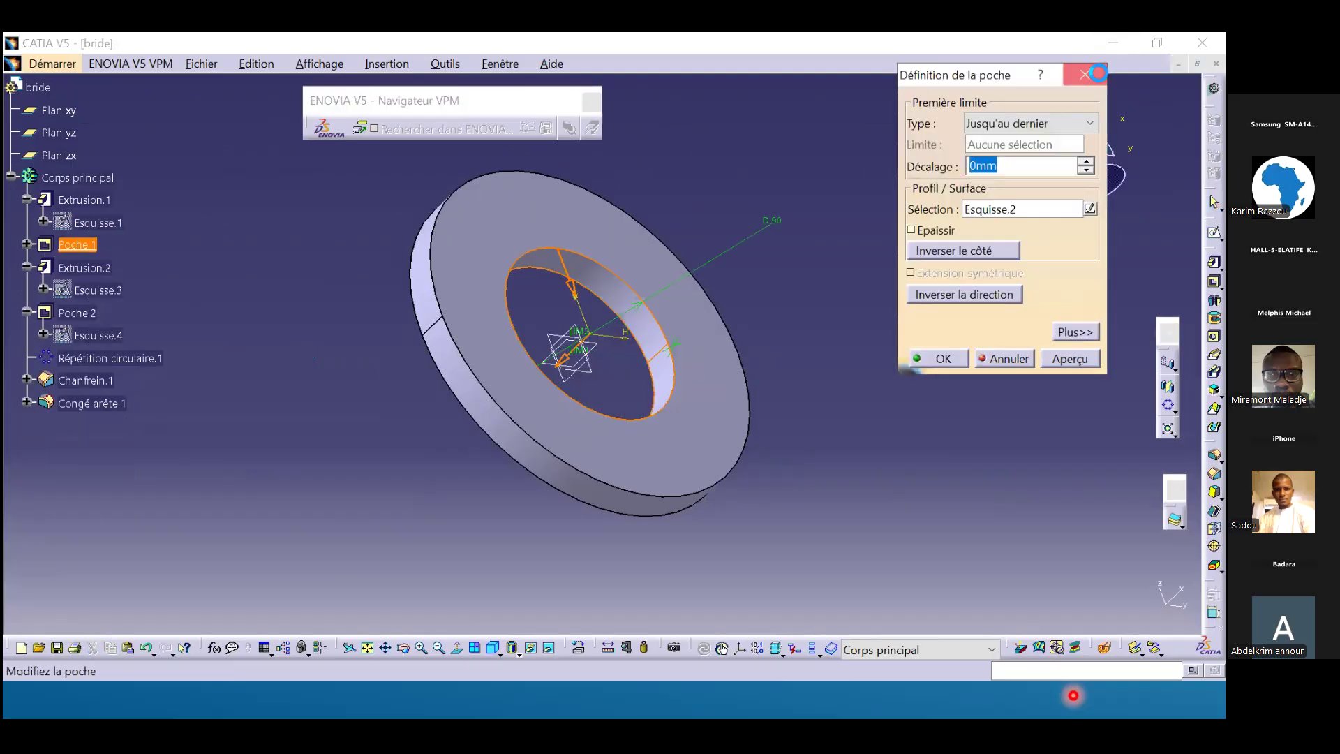
{"action": "left_click", "coordinate": [1084, 75]}
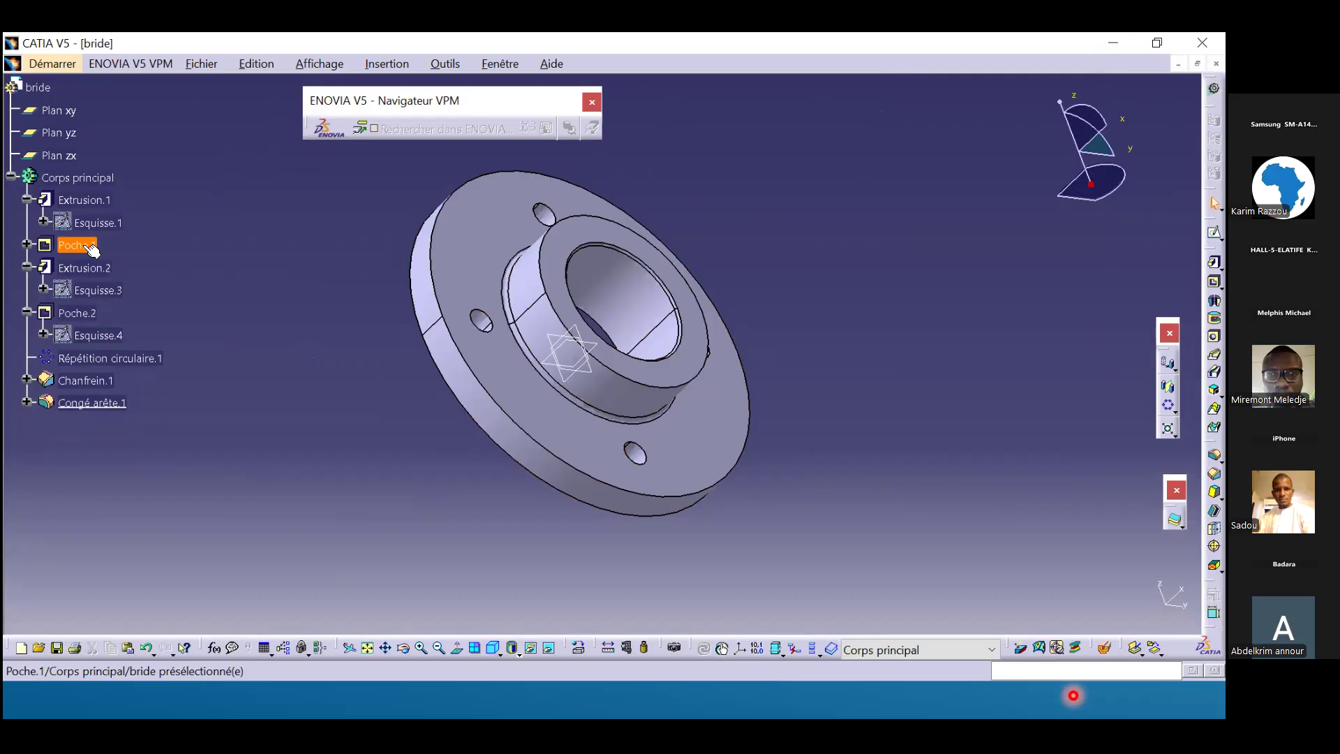
{"action": "left_click", "coordinate": [25, 247]}
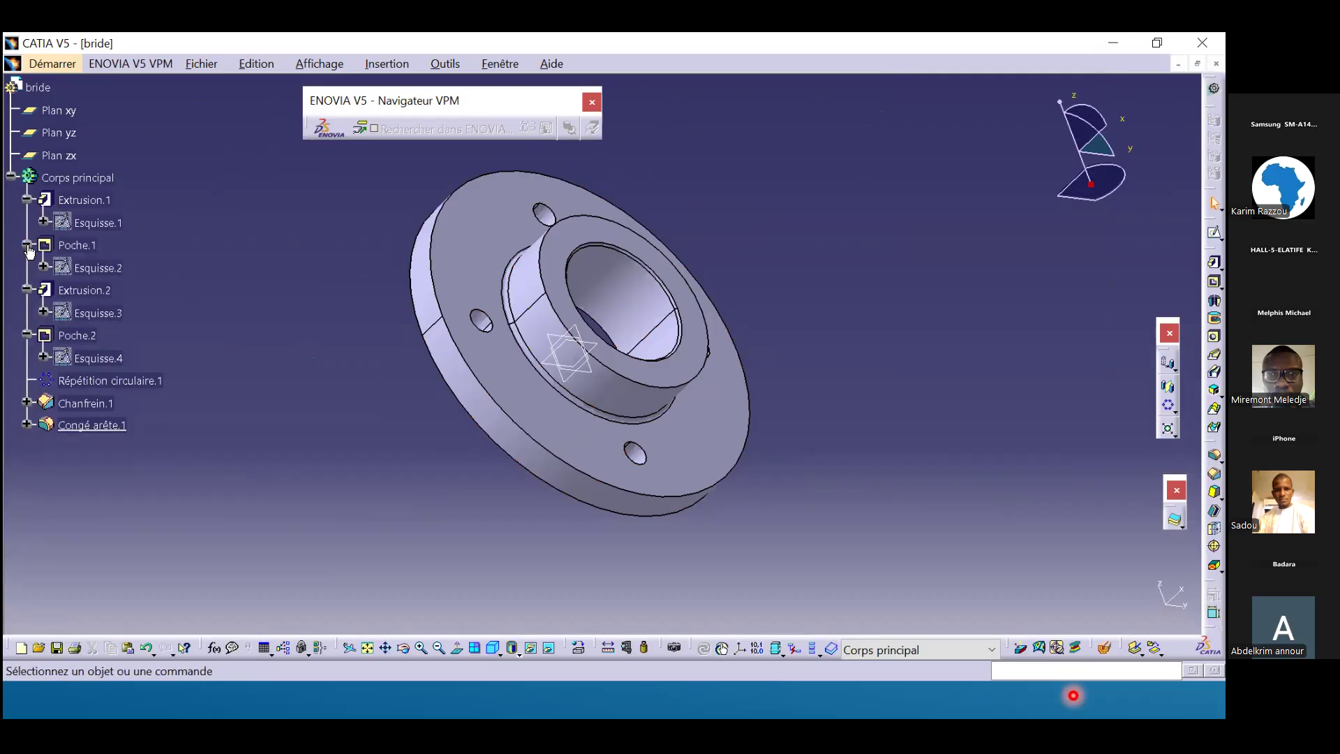
{"action": "double_click", "coordinate": [96, 271]}
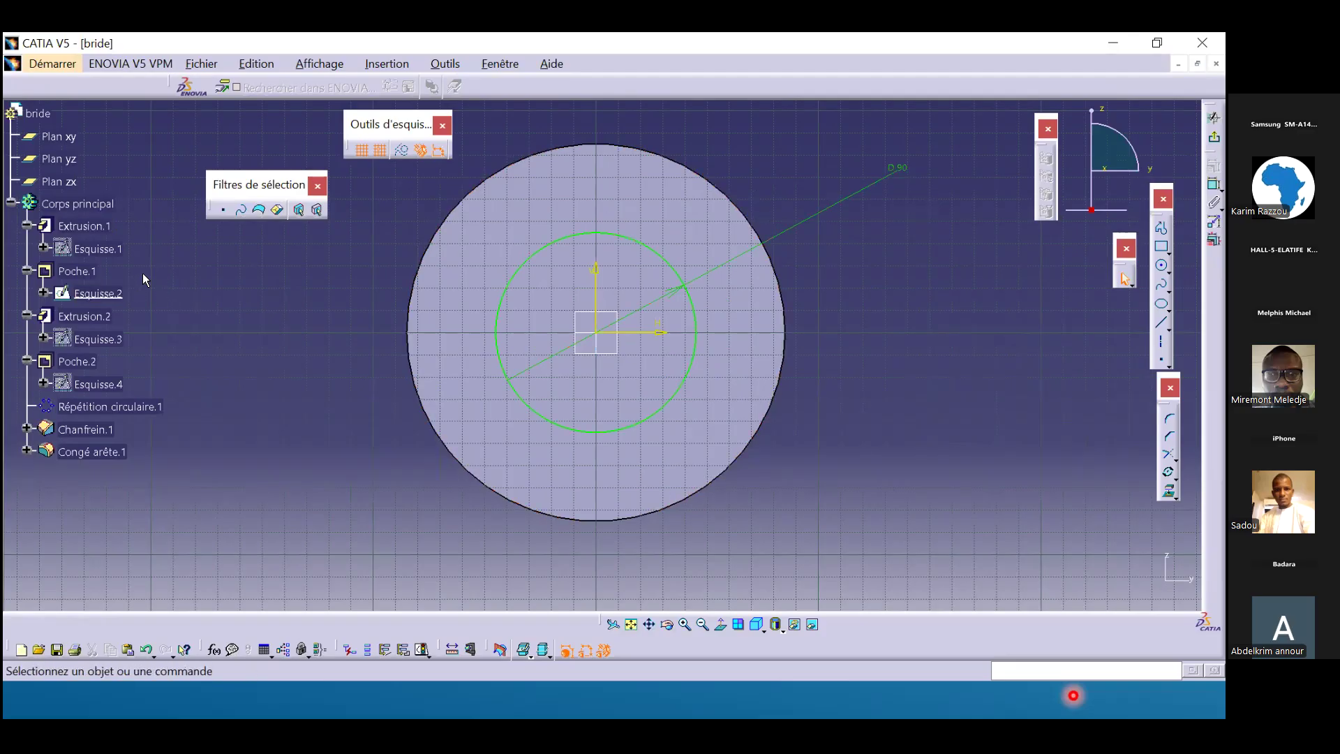
{"action": "double_click", "coordinate": [77, 271]}
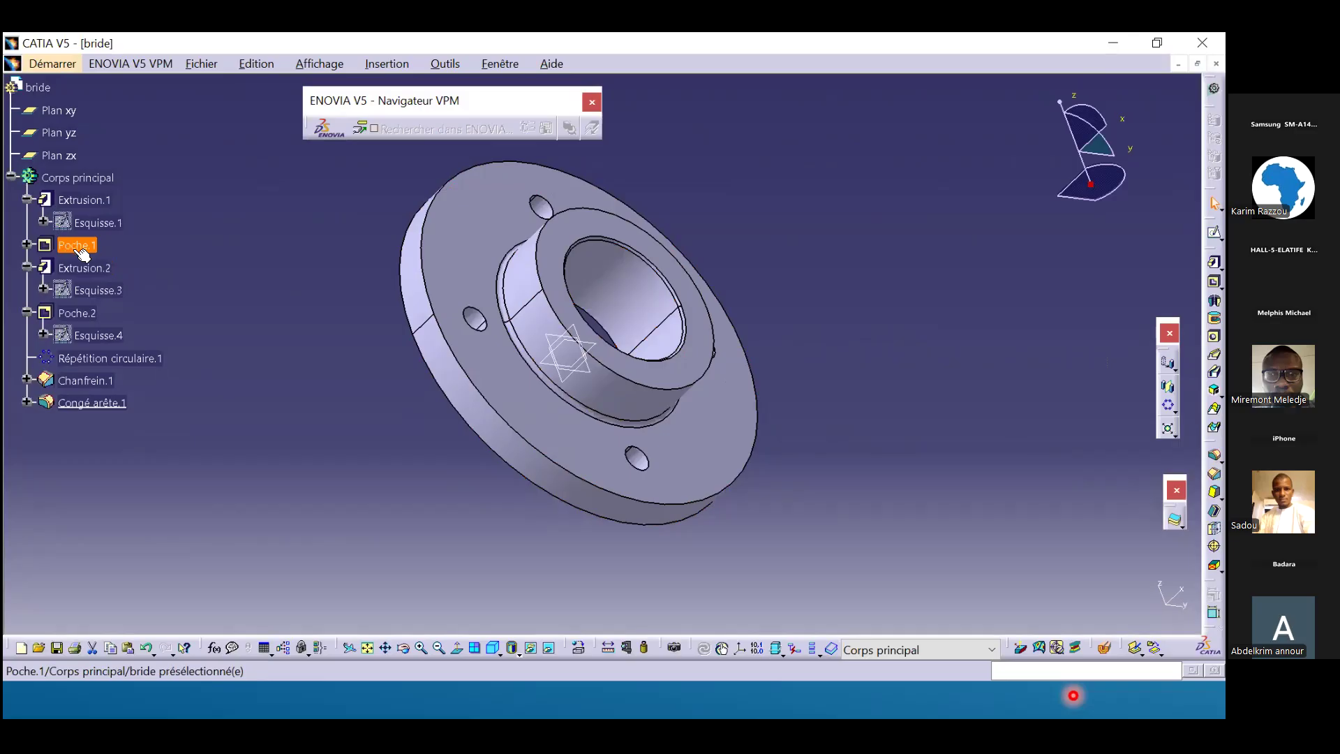
Change the limit type of the first pocket, Poche.1, to Longueur and set its depth to 10 mm.
{"action": "double_click", "coordinate": [77, 245]}
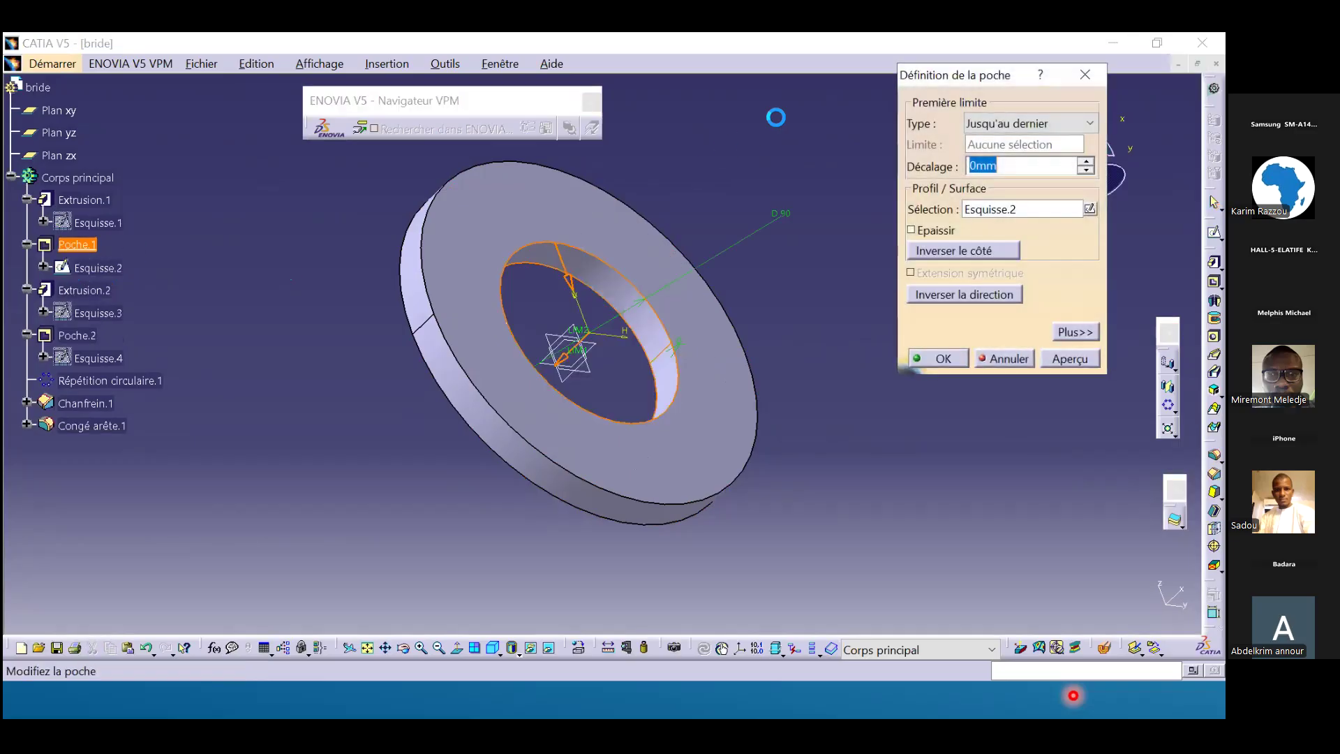
{"action": "left_click_drag", "start_coordinate": [958, 74], "coordinate": [920, 123]}
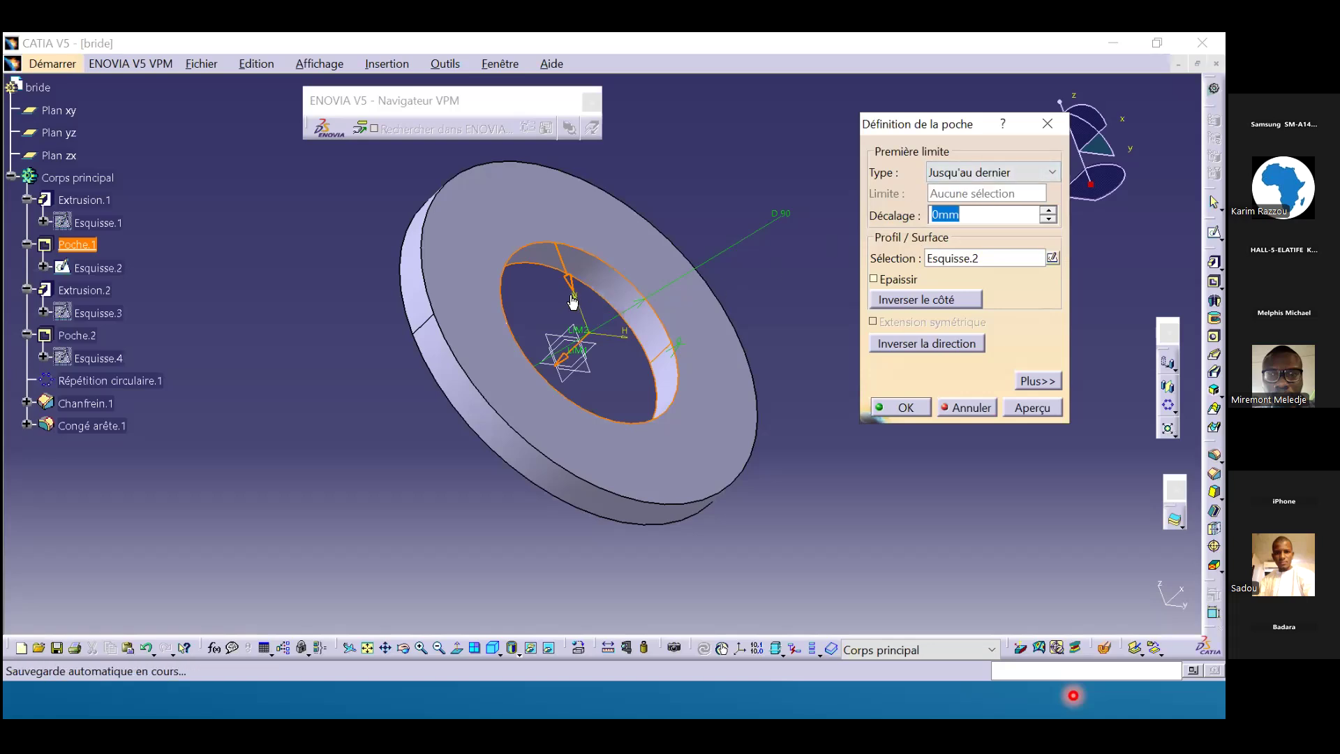
{"action": "left_click", "coordinate": [964, 174]}
{"action": "left_click", "coordinate": [968, 186]}
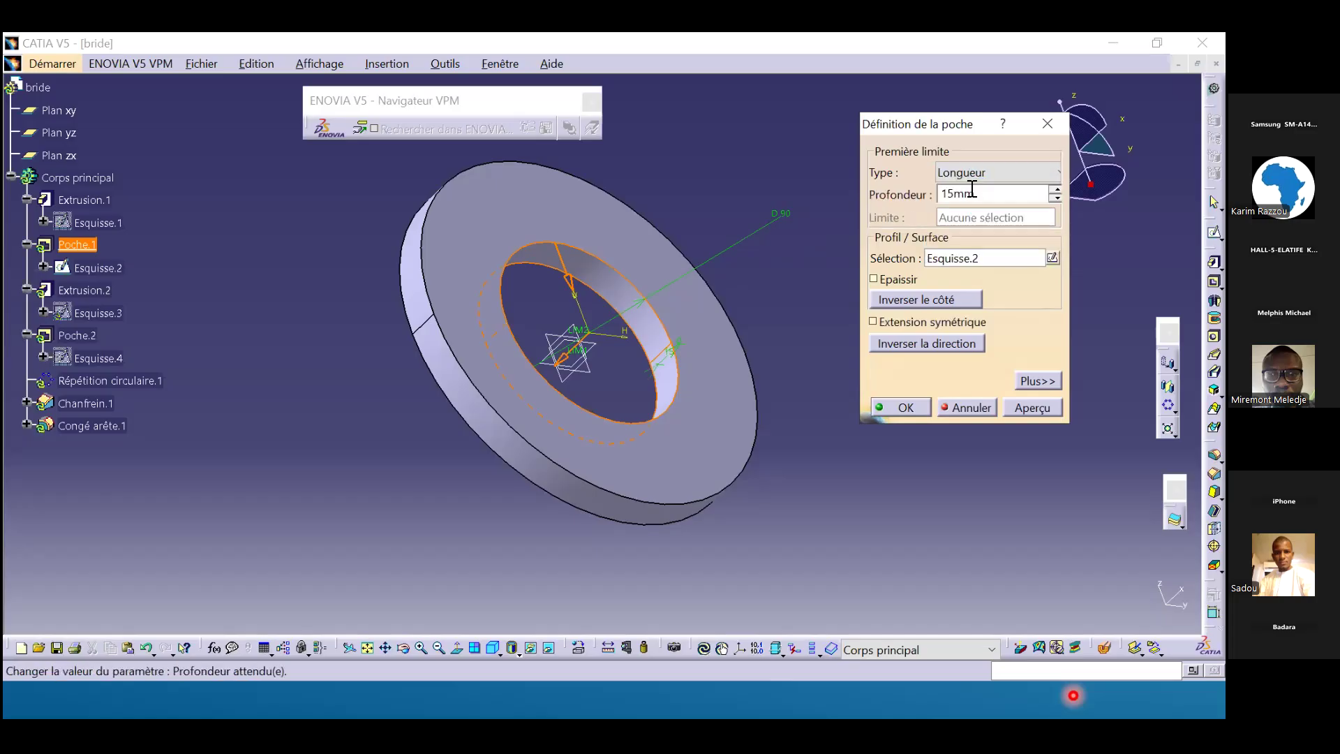
{"action": "left_click_drag", "start_coordinate": [954, 194], "coordinate": [950, 195]}
{"action": "type", "text": "0"}
{"action": "left_click", "coordinate": [914, 407]}
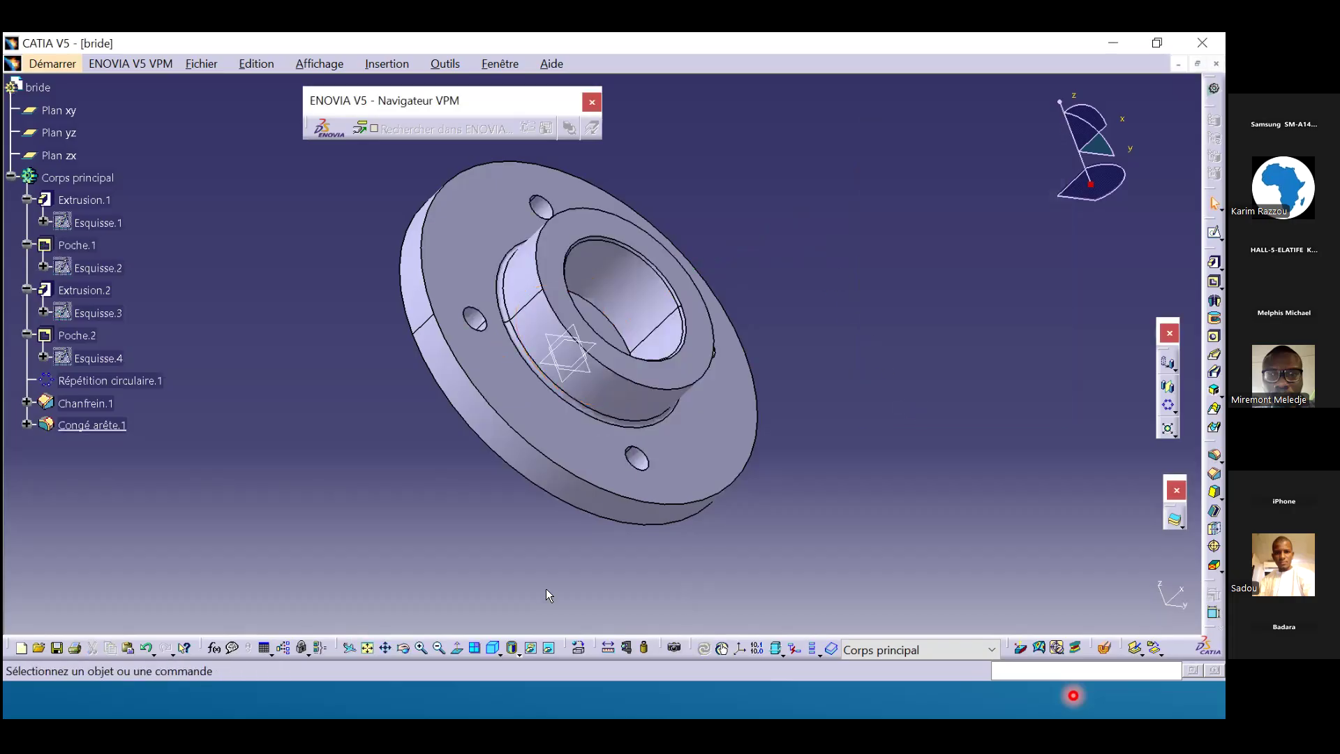
Inspect the chamfer and edge fillet features on the flange and review the chamfer's definition.
{"action": "middle_click_drag", "start_coordinate": [599, 379], "coordinate": [586, 335]}
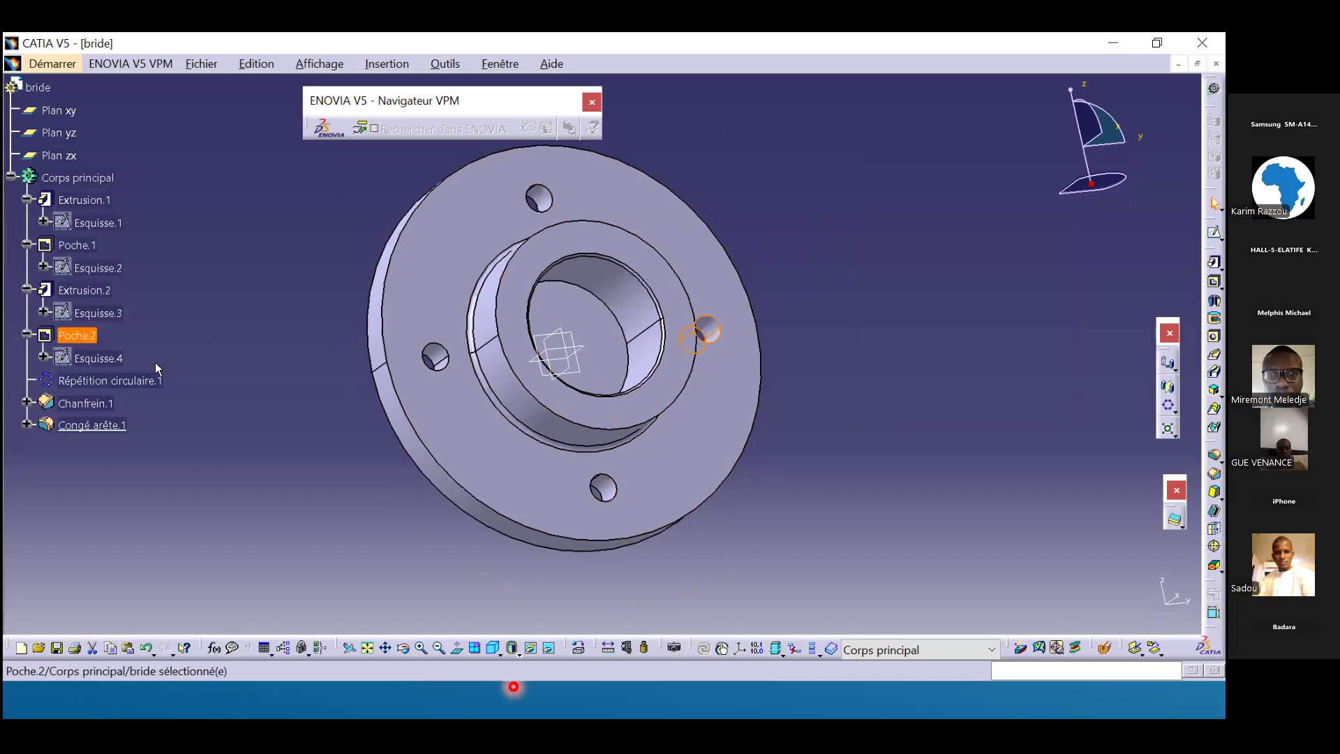
{"action": "left_click", "coordinate": [84, 403]}
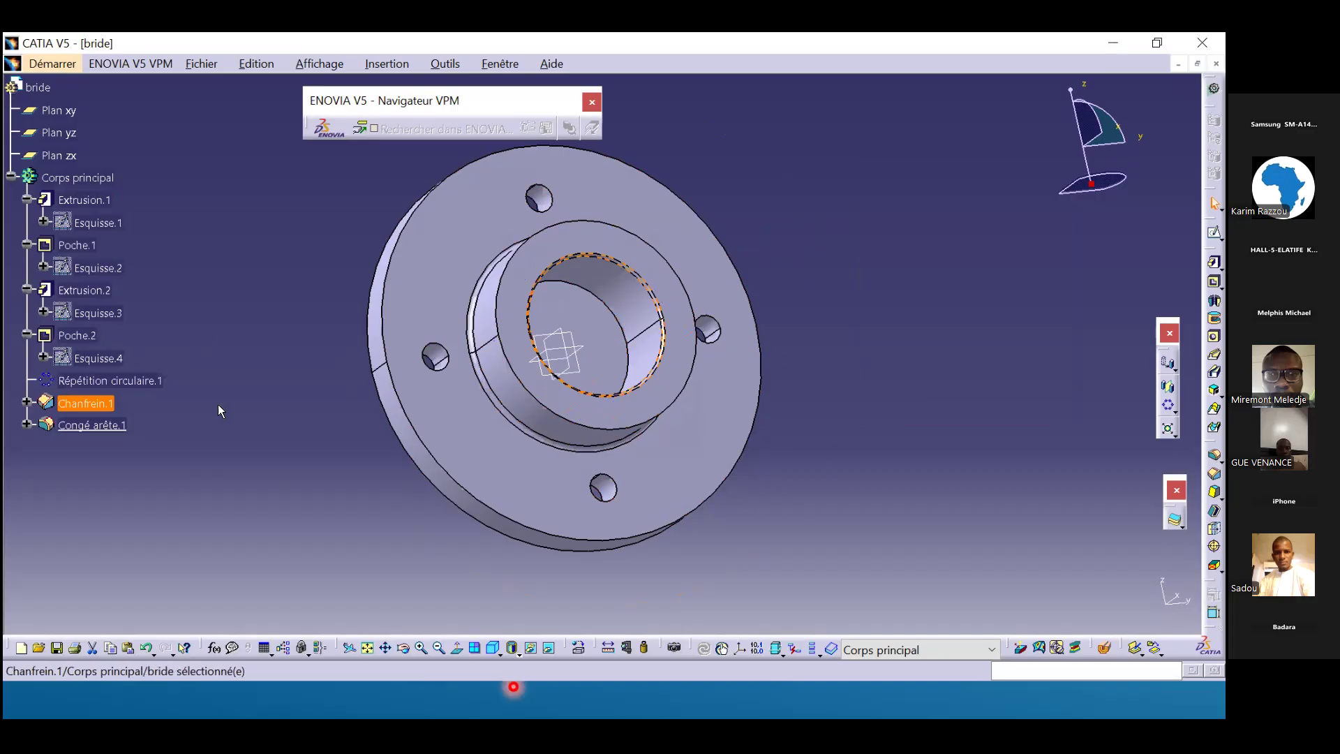
{"action": "left_click", "coordinate": [92, 425]}
{"action": "left_click", "coordinate": [75, 405]}
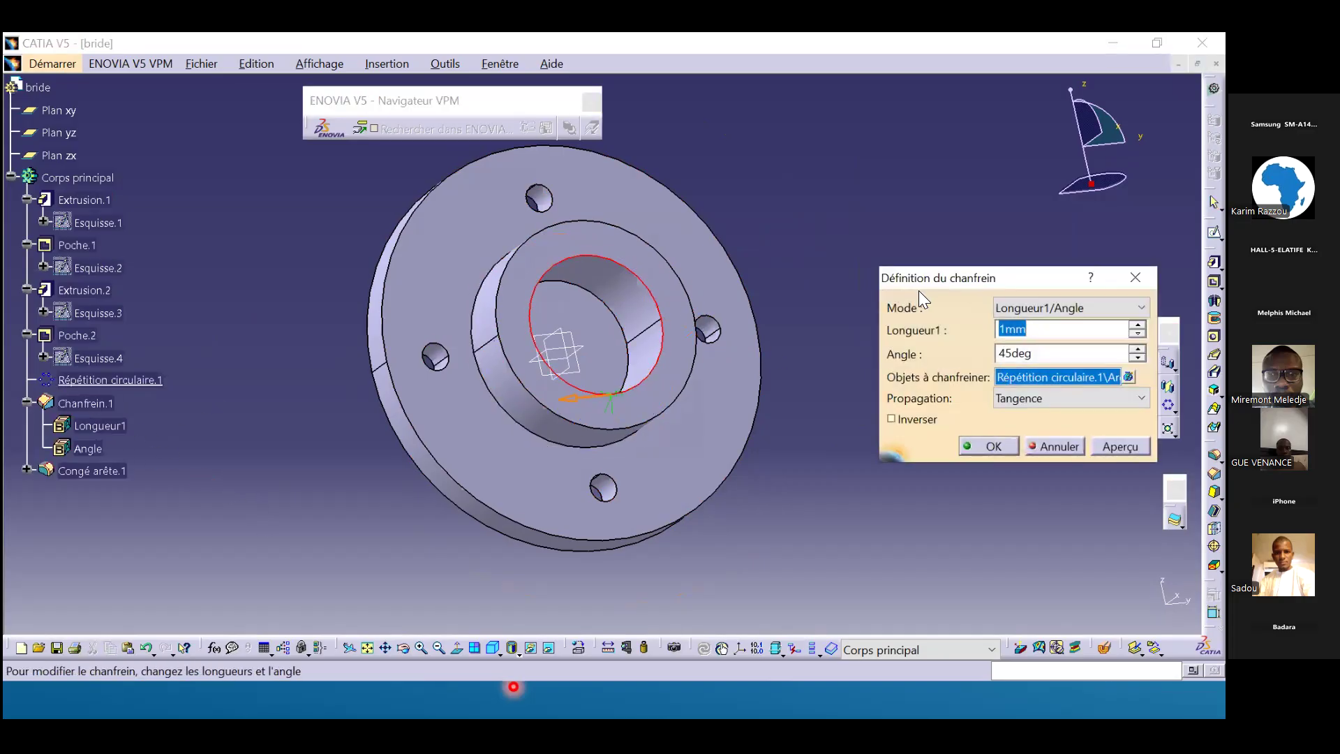
{"action": "left_click_drag", "start_coordinate": [922, 278], "coordinate": [807, 147]}
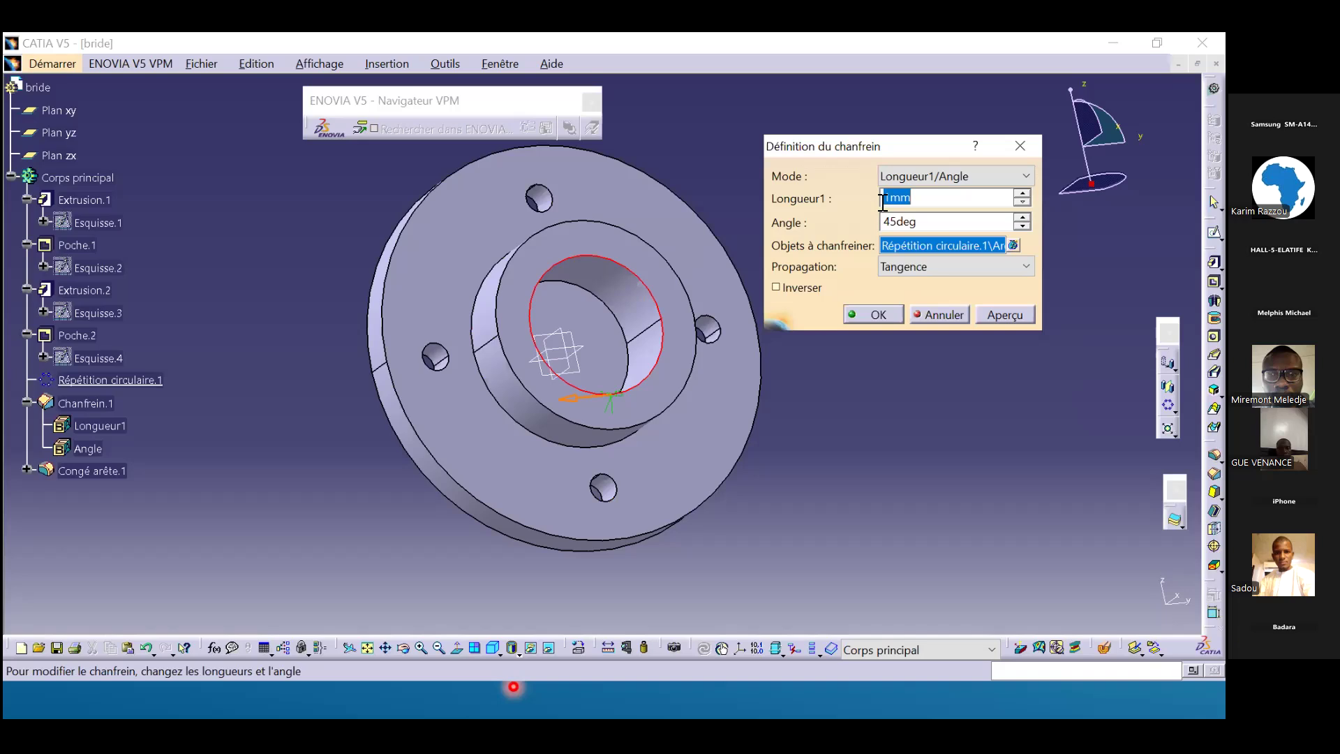
{"action": "left_click", "coordinate": [1020, 146]}
{"action": "middle_click_drag", "start_coordinate": [458, 243], "coordinate": [467, 261]}
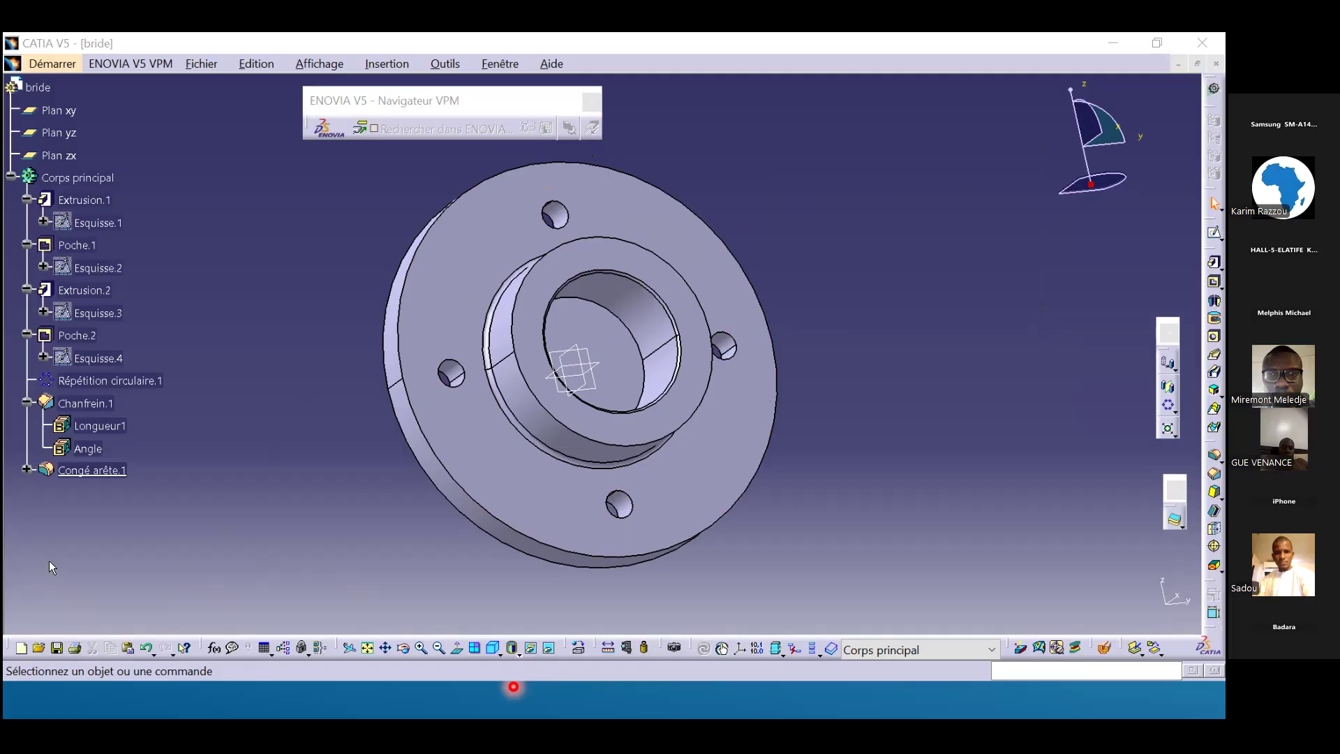
Switch to the Gamma document "Formations Professionnelles en Génie Mécanique & Énergétique" in Firefox and start presentation mode.
{"action": "key", "text": "XF86AudioRaiseVolume"}
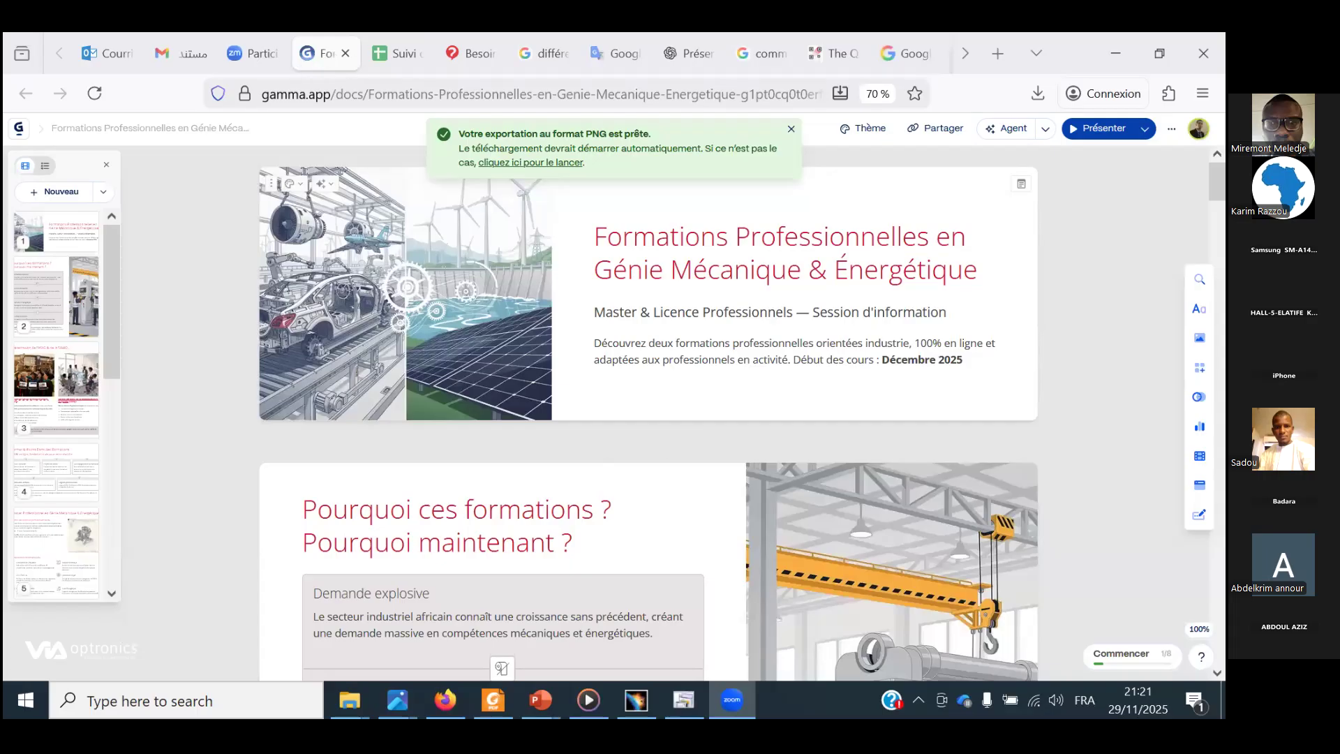
{"action": "left_click", "coordinate": [1099, 128]}
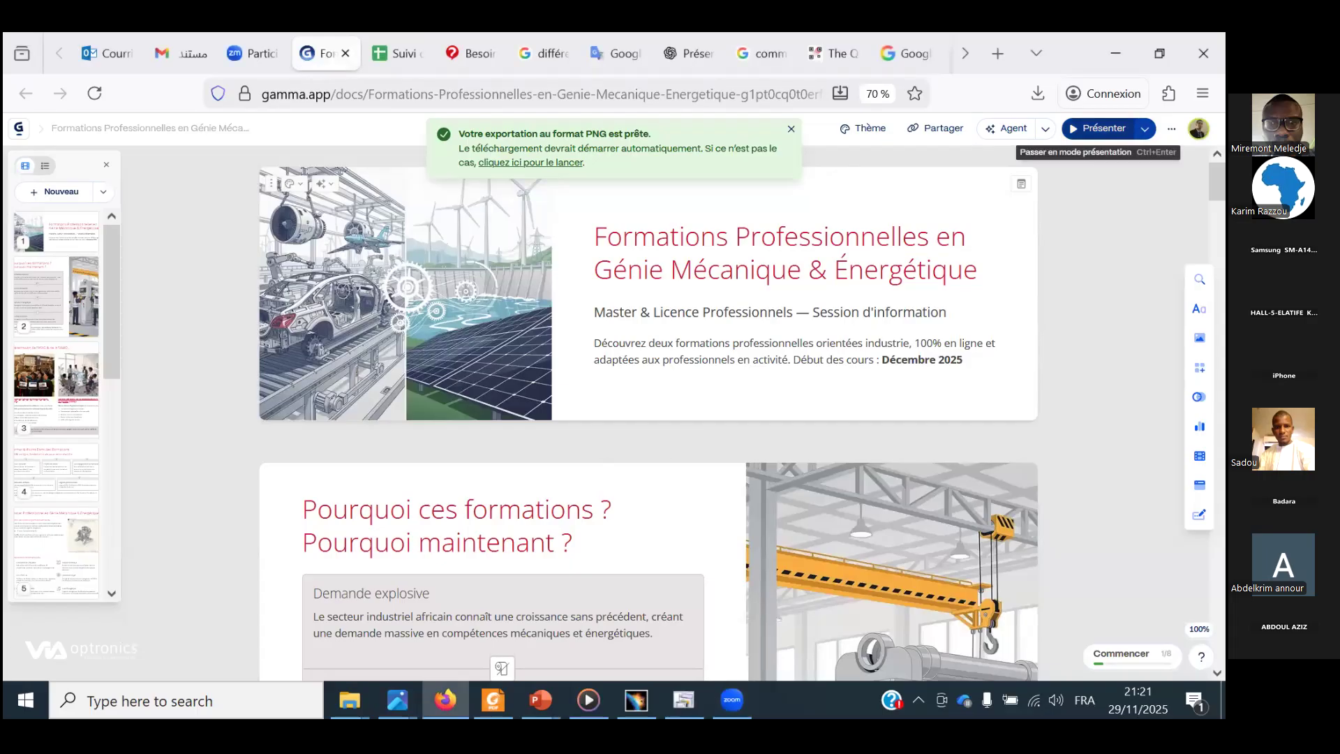
{"action": "left_click", "coordinate": [1101, 128]}
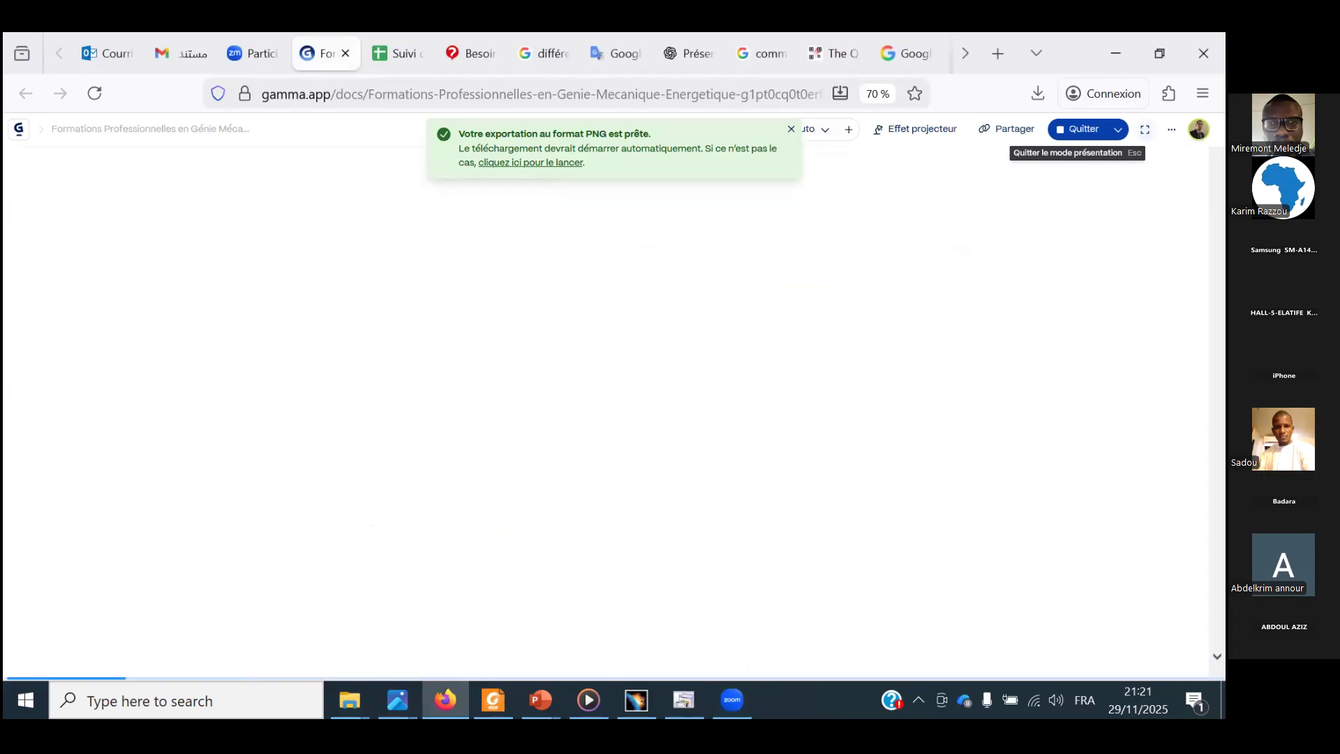